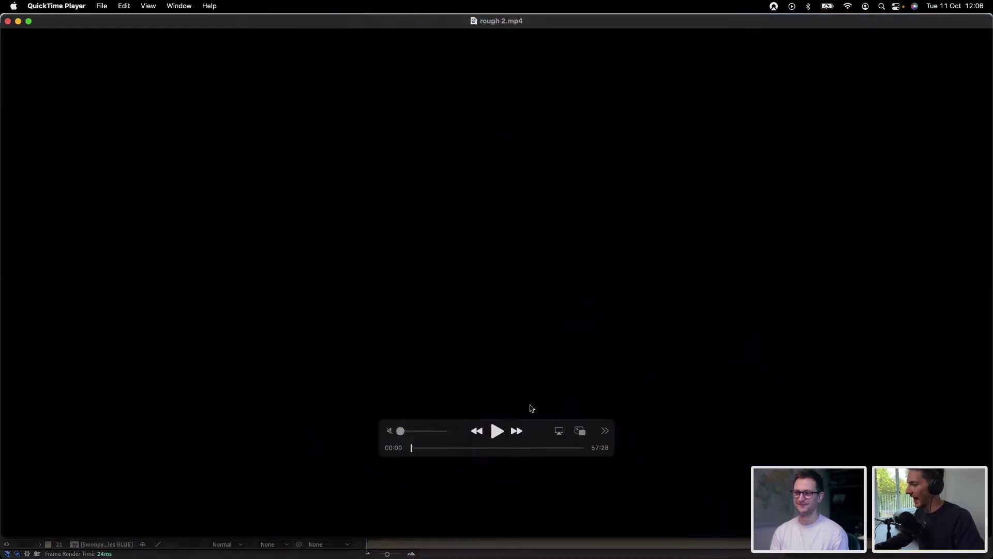
Play rough 2.mp4 in QuickTime Player and skip ahead to a later scene
key("space")
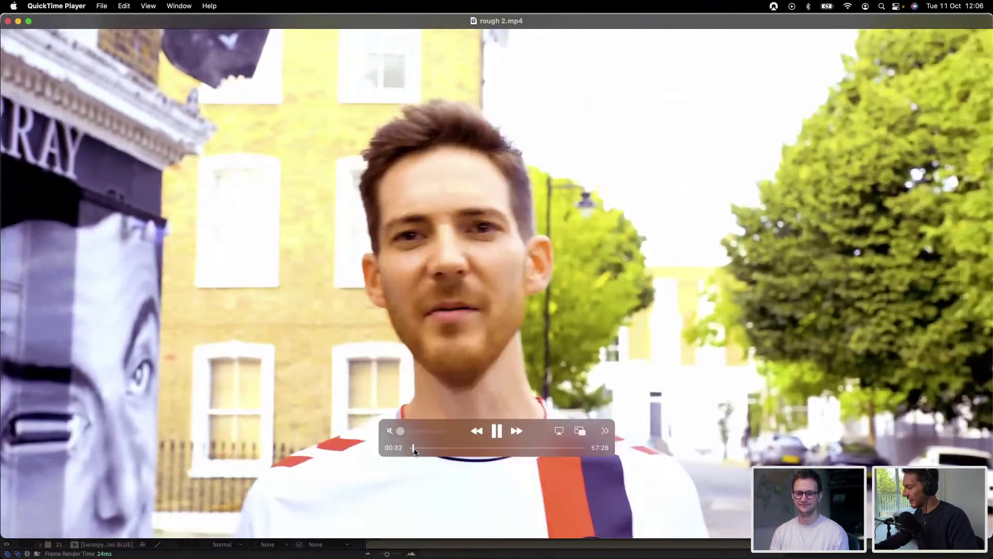
left_click_drag(414, 450, 418, 449)
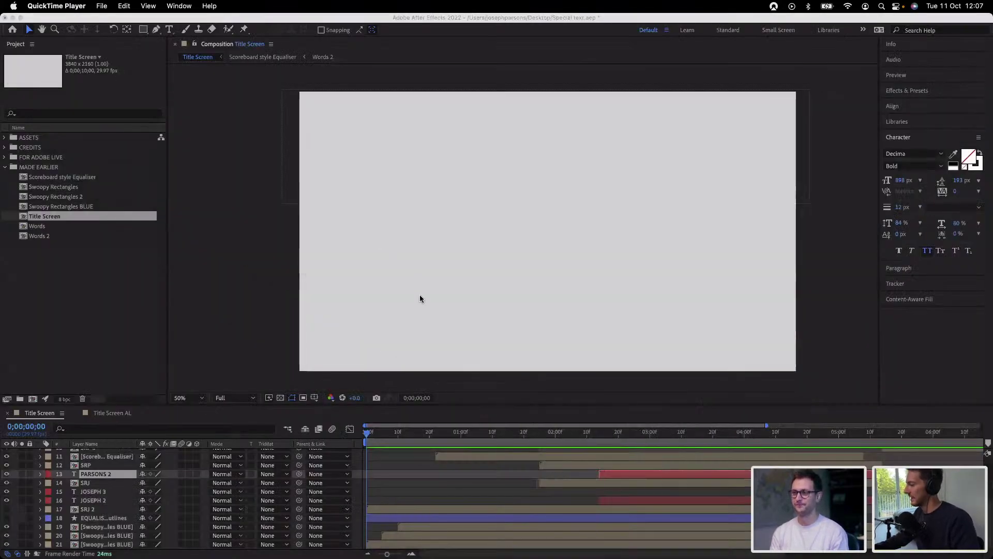
left_click(389, 436)
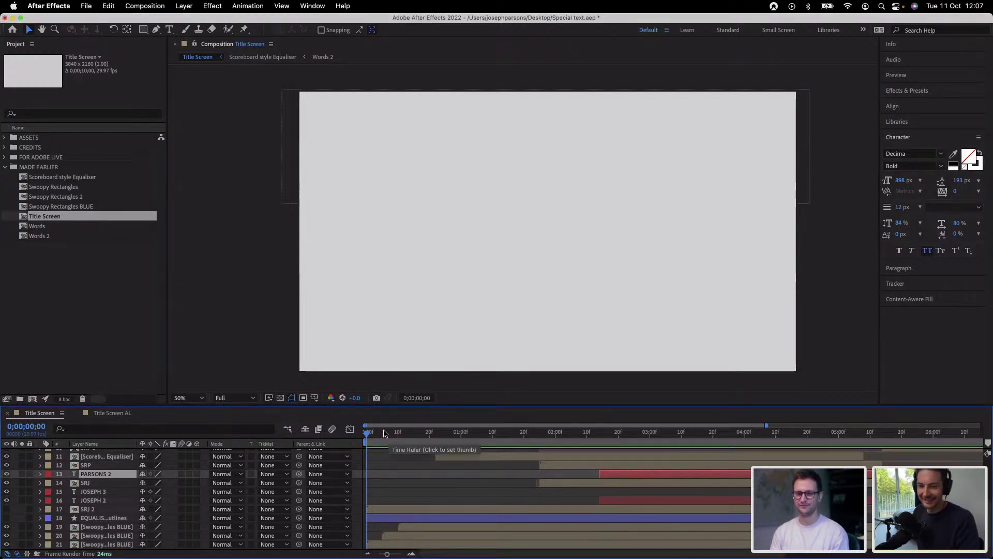
key("space")
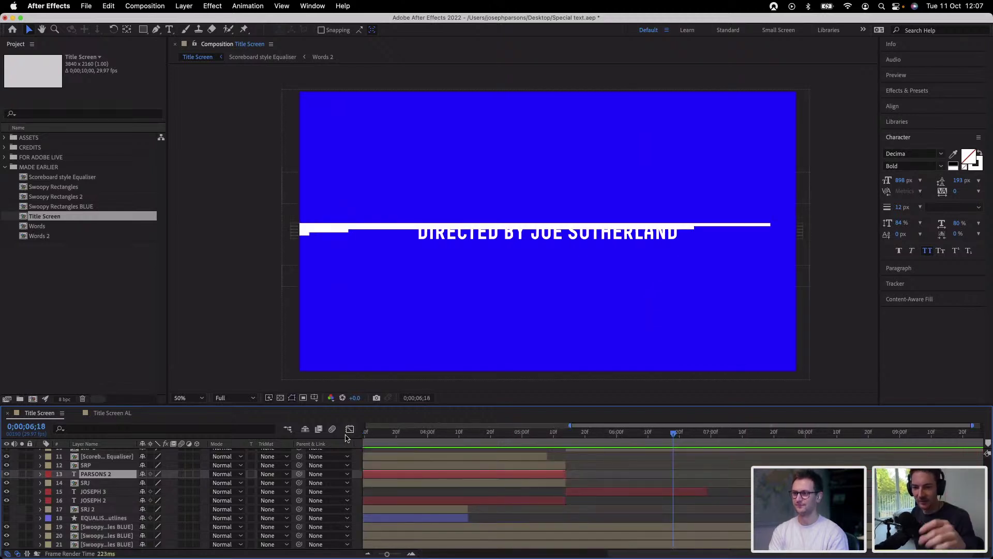
key("space")
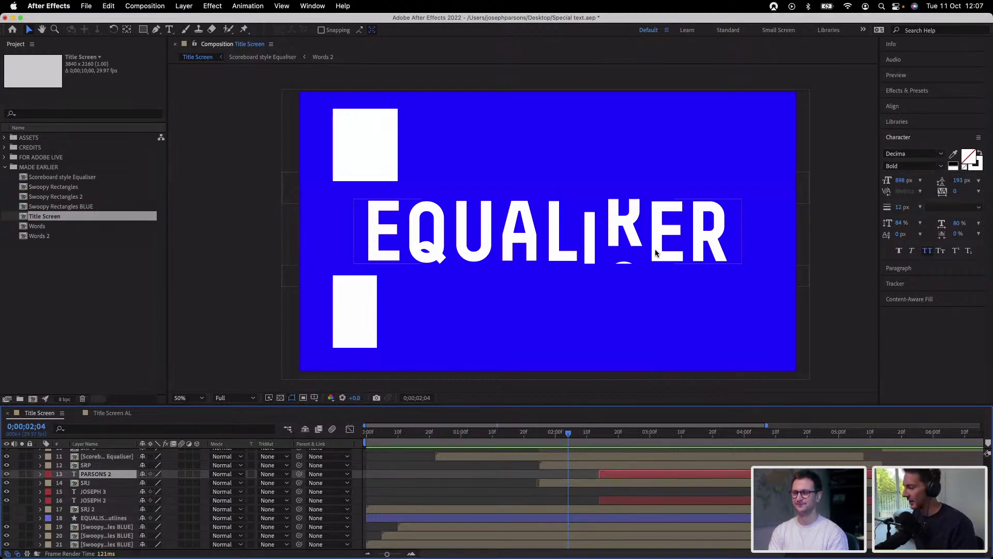
key("space")
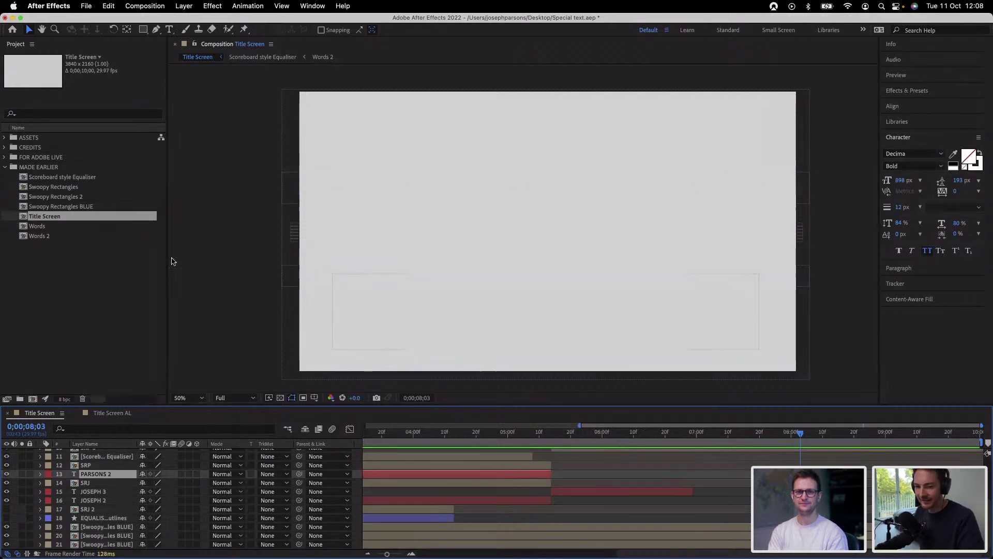
Expand the FOR ADOBE LIVE folder and open the Title Screen AL composition
left_click(5, 167)
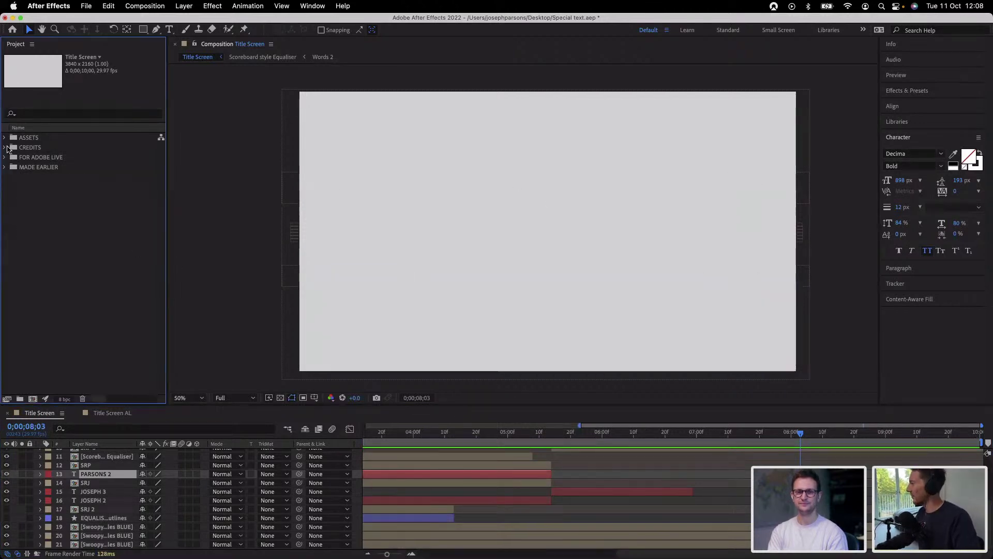
left_click(5, 148)
left_click(5, 147)
left_click(4, 157)
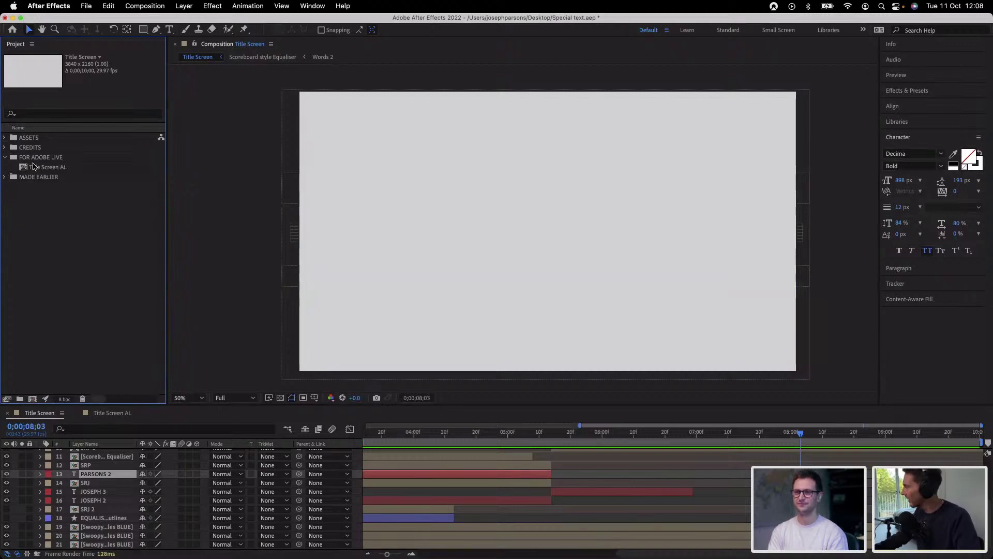
double_click(34, 166)
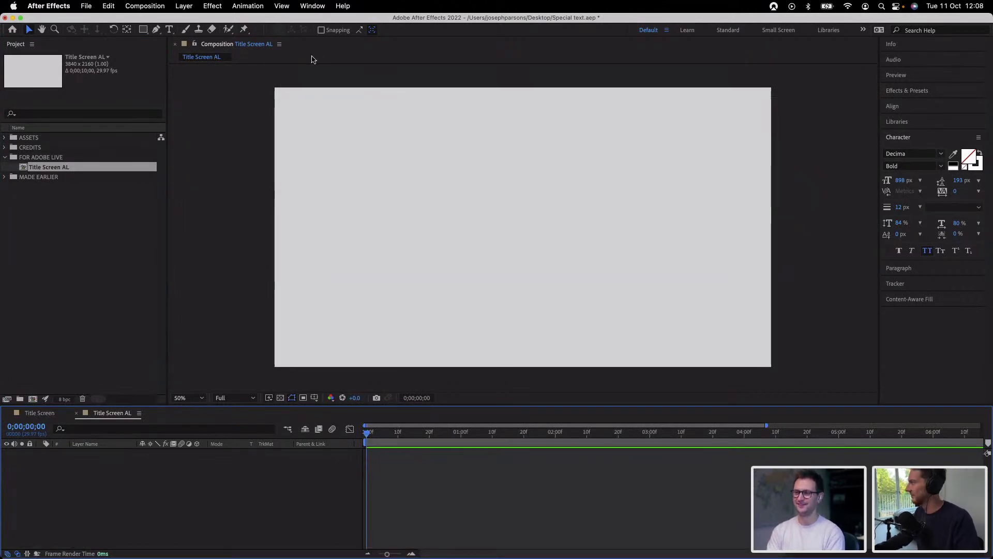
Add a full-frame blue rectangle shape layer and rename it BG
double_click(143, 30)
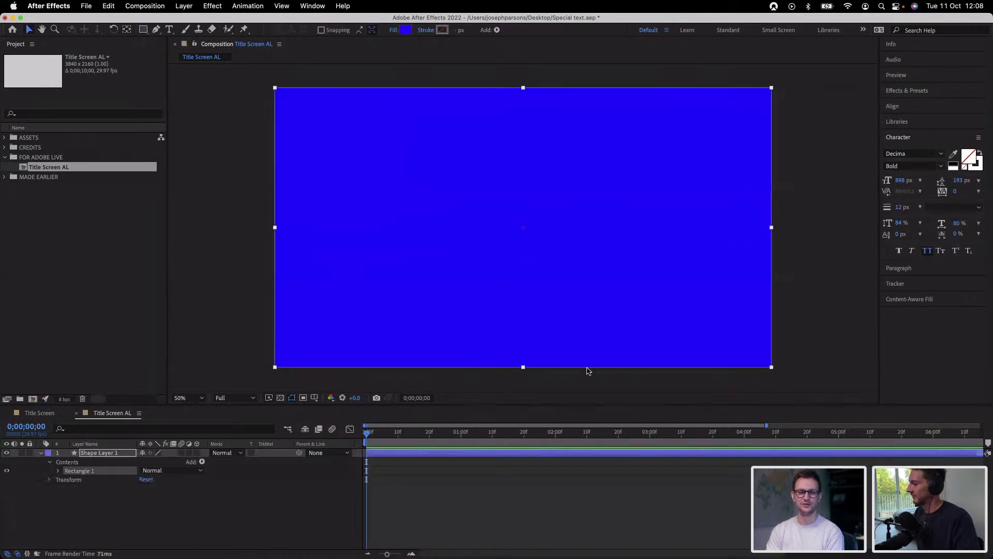
left_click(594, 503)
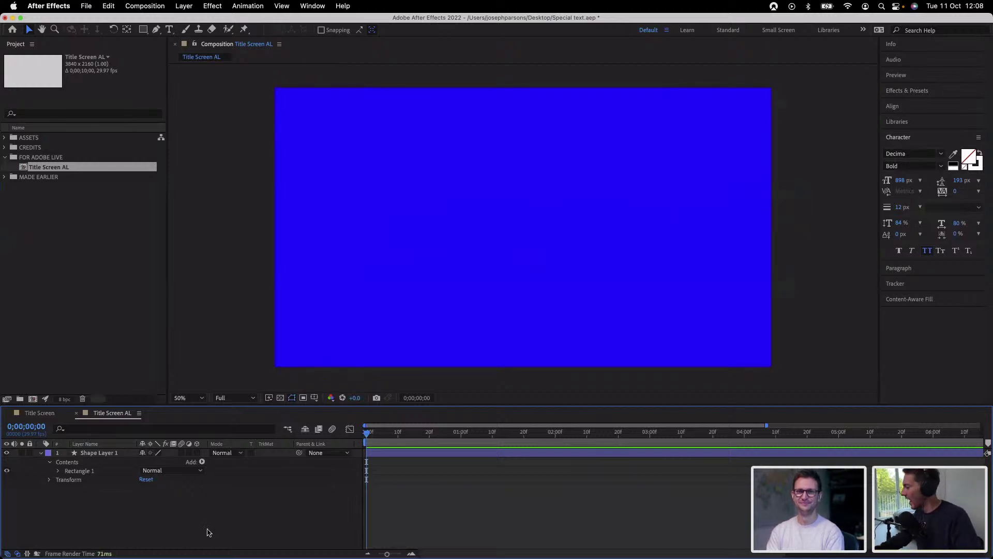
left_click(40, 453)
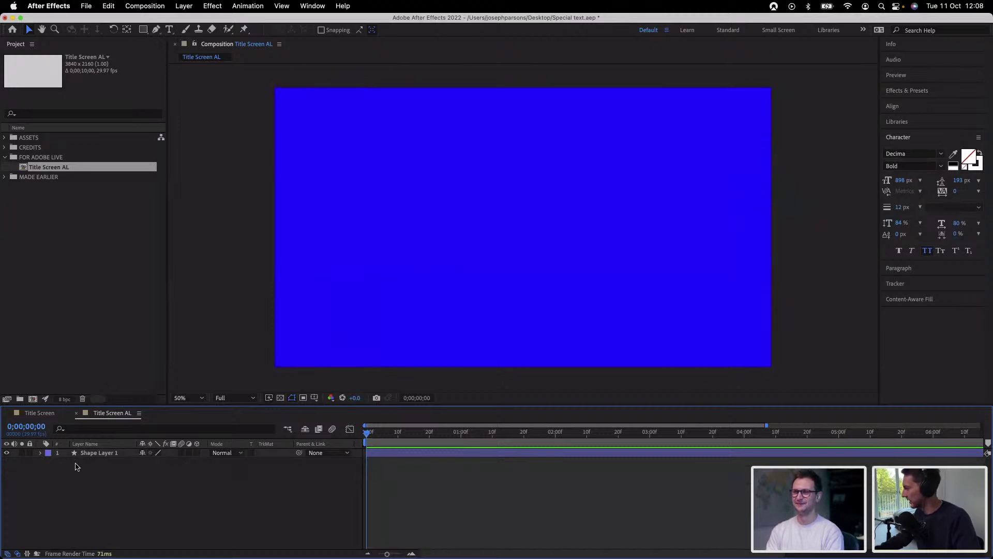
left_click(104, 453)
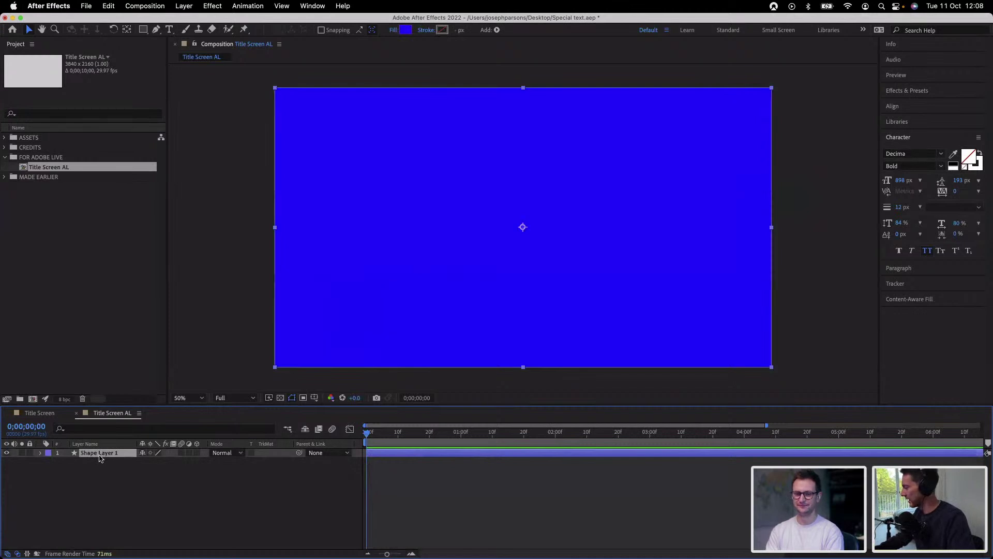
key("Return")
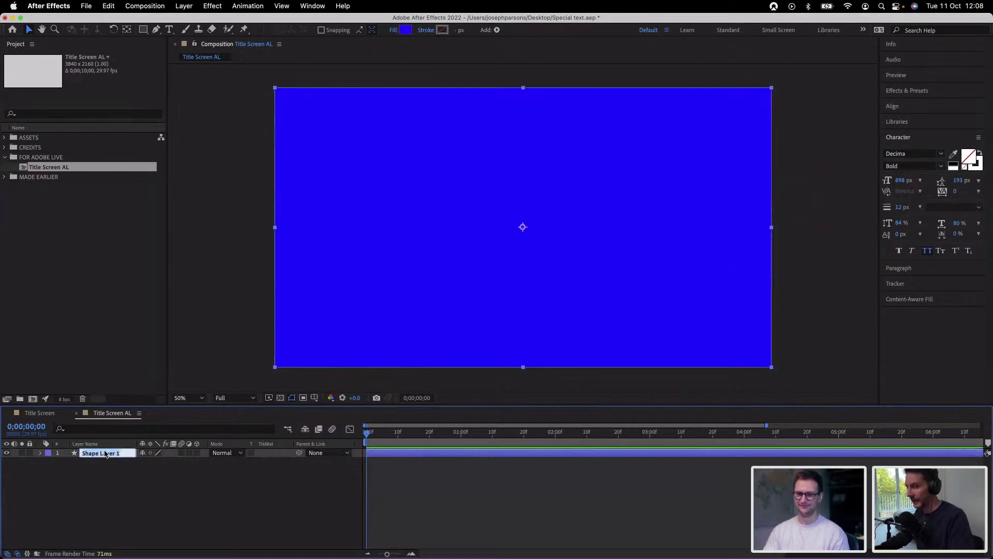
type("BG")
key("Return")
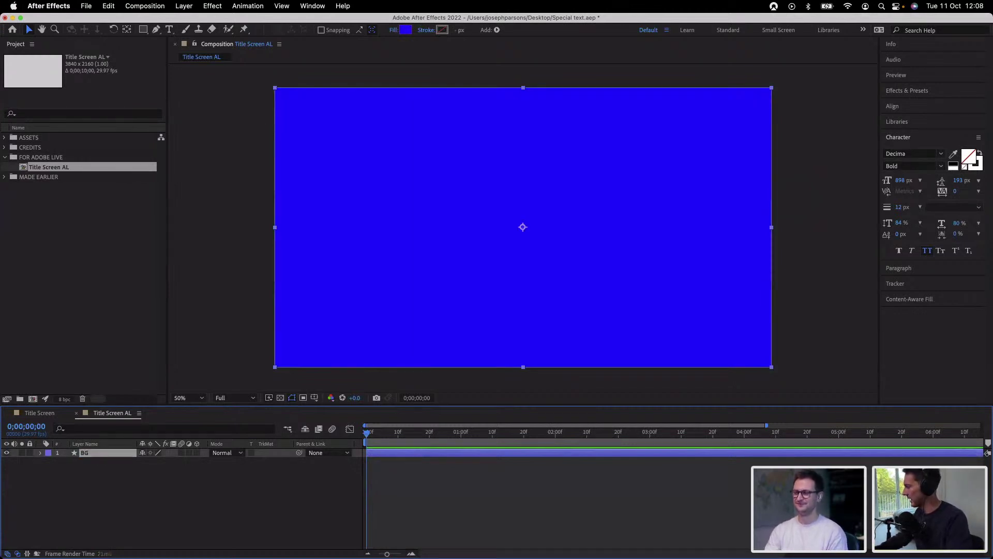
left_click(152, 505)
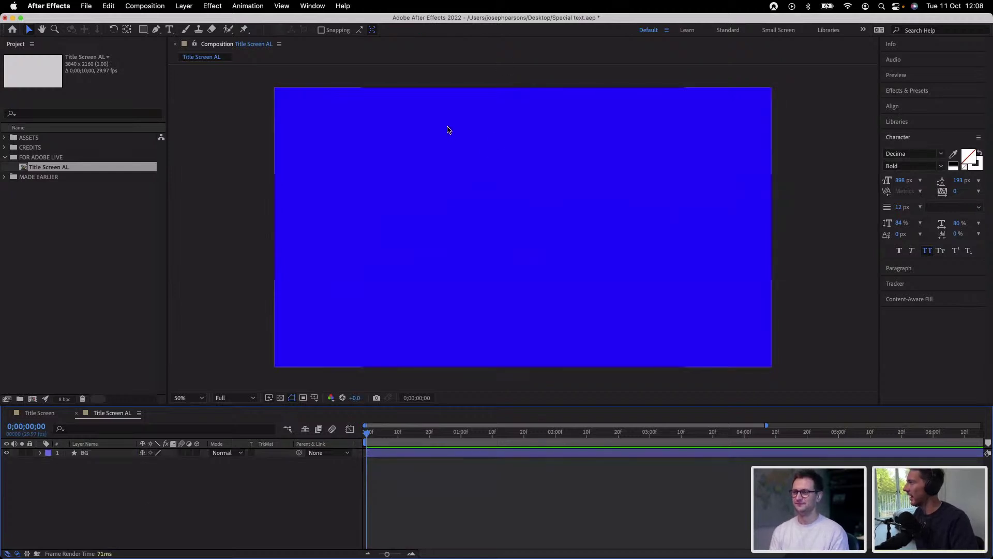
Create a text layer reading JOSEPH in the comp
left_click(170, 29)
left_click(442, 158)
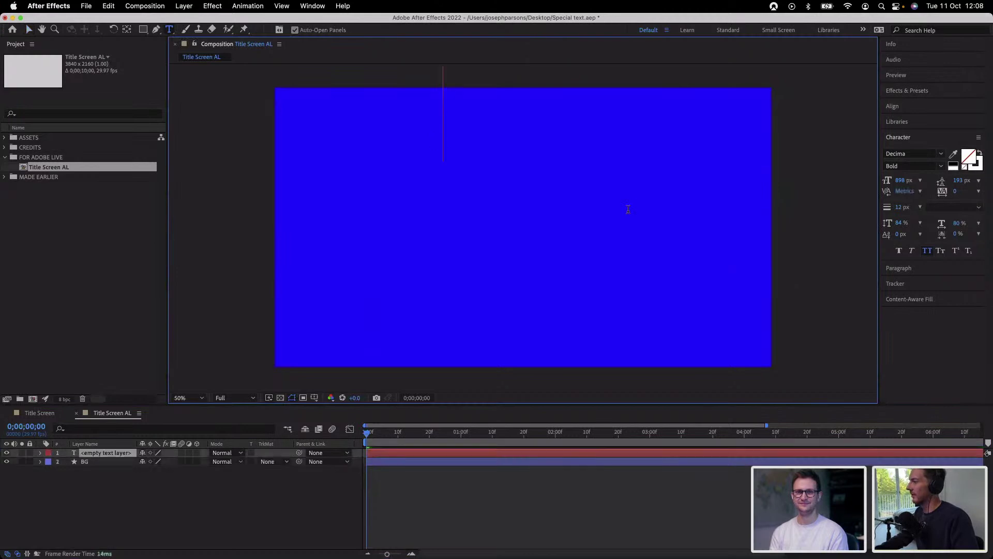
type("Joserp")
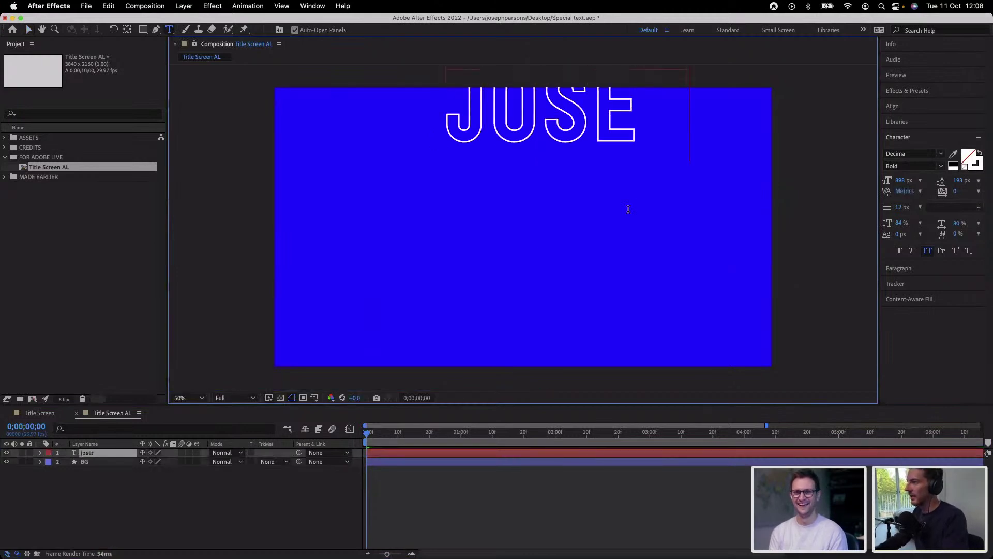
key("BackSpace")
key("BackSpace")
type("ph")
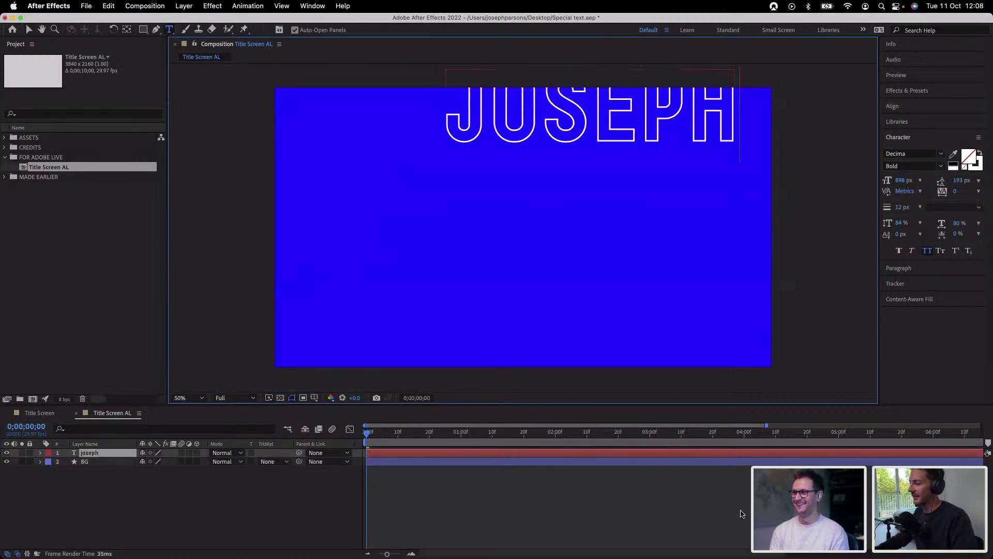
left_click(682, 462)
Centre the JOSEPH text horizontally and nudge it down into the frame
left_click(681, 453)
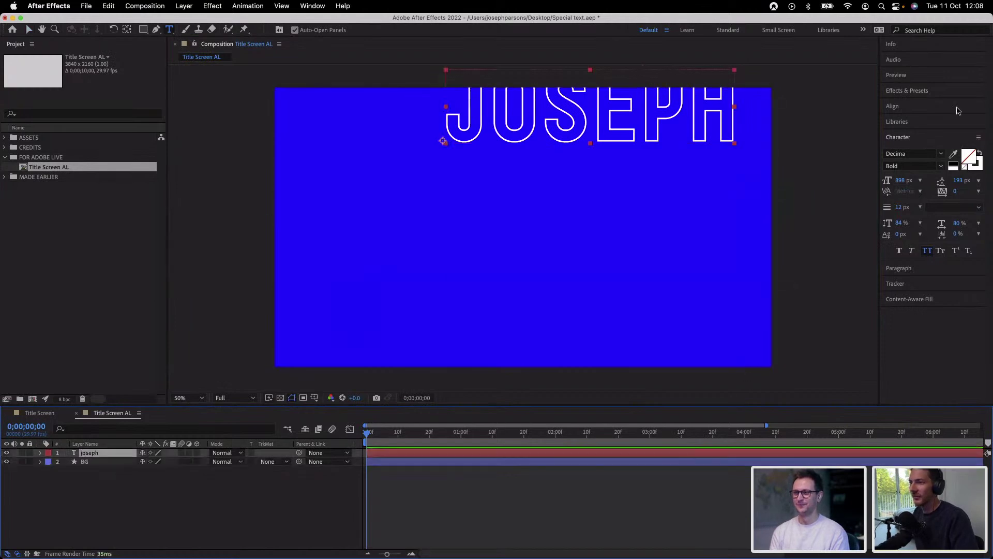
left_click(895, 106)
left_click(907, 131)
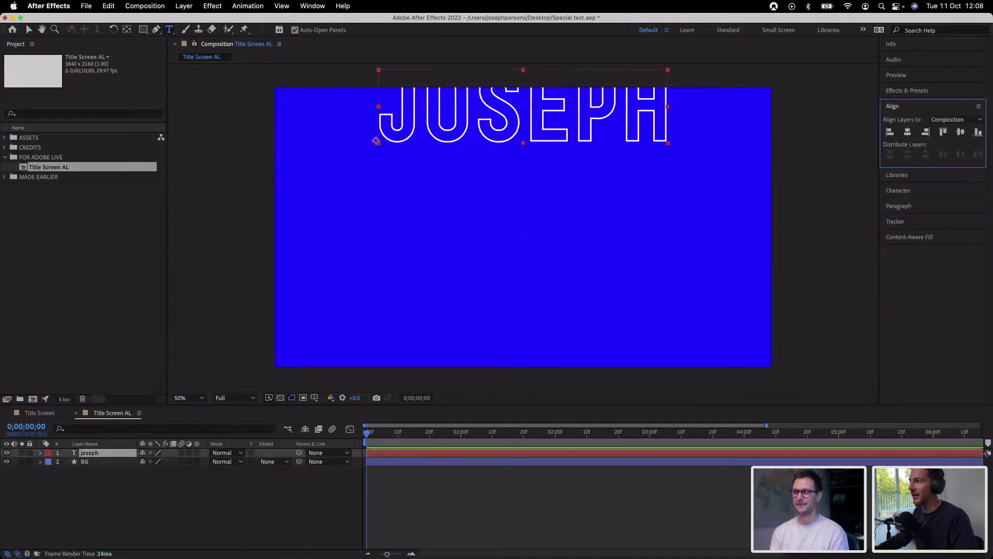
key("shift+Down")
key("shift+Down")
key("shift+Down")
key("shift+Down")
key("shift+Down")
key("shift+Down")
key("shift+Down")
key("shift+Down")
key("shift+Down")
key("shift+Down")
key("shift+Down")
key("shift+Down")
key("shift+Down")
key("shift+Down")
key("shift+Down")
key("shift+Down")
key("shift+Down")
key("shift+Down")
key("shift+Down")
key("shift+Down")
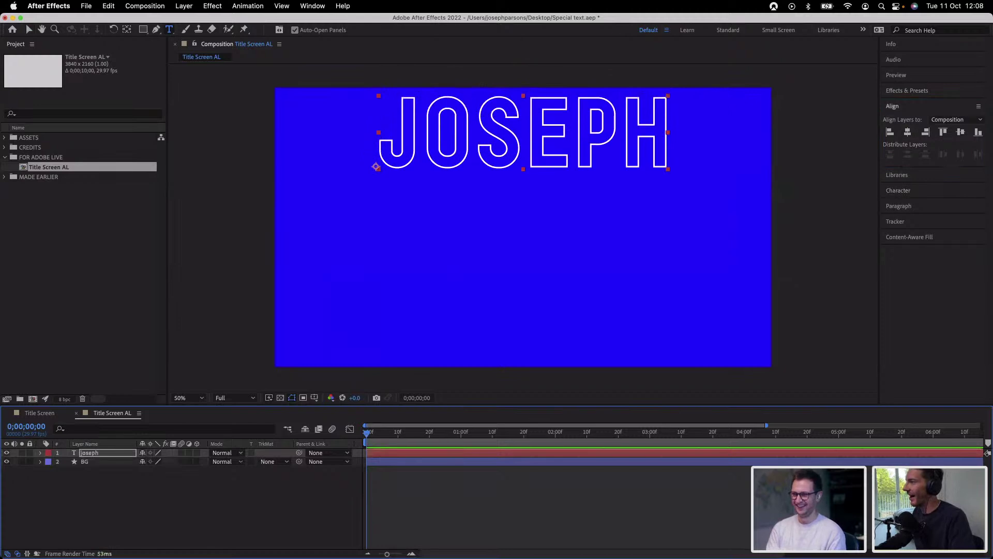
key("shift+Down")
key("shift+Down")
key("shift+Down")
key("shift+Down")
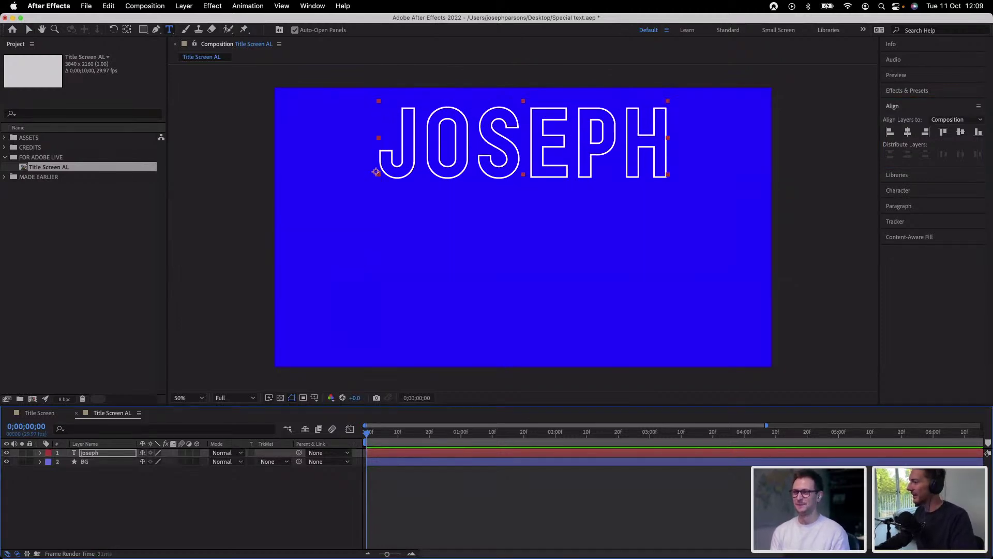
key("super+f")
key("Down")
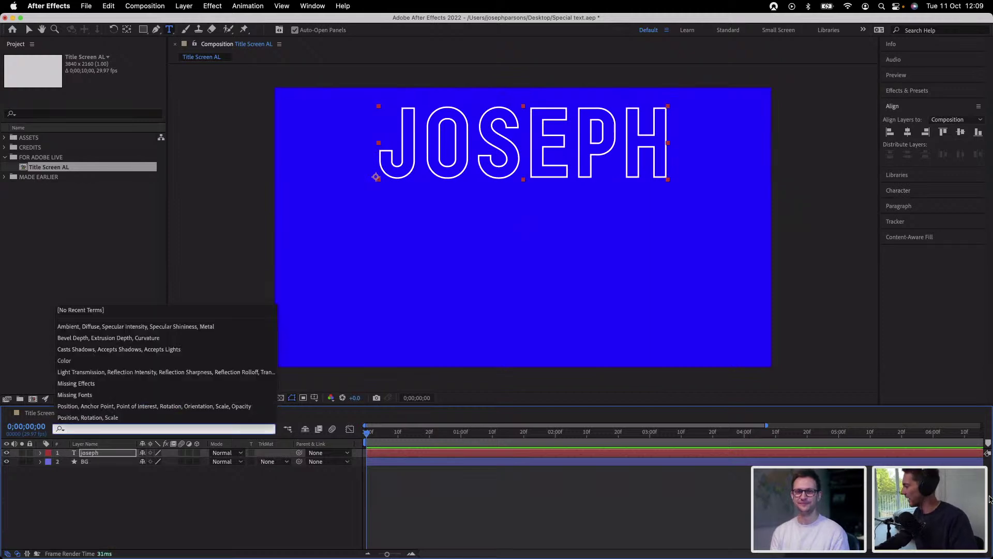
left_click(520, 538)
Duplicate the joseph layer and nudge the copy downward
left_click(475, 454)
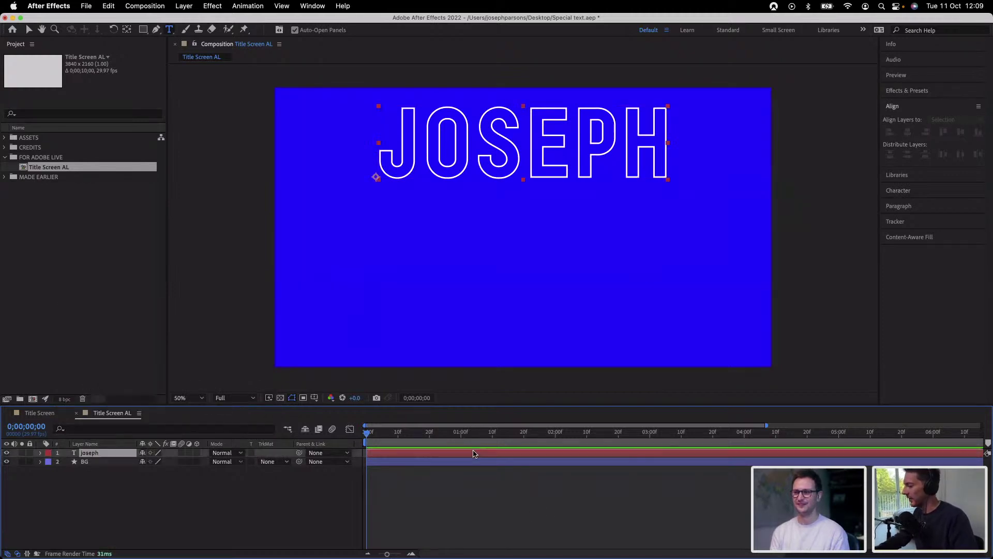
key("super+d")
key("shift+Down")
key("shift+Down")
key("shift+Down")
key("shift+Down")
key("shift+Down")
key("shift+Down")
key("shift+Down")
key("shift+Down")
key("shift+Down")
key("shift+Down")
key("shift+Down")
key("shift+Down")
key("shift+Down")
key("shift+Down")
key("shift+Down")
key("shift+Down")
key("shift+Down")
key("shift+Down")
key("shift+Down")
key("shift+Down")
key("shift+Down")
key("shift+Down")
key("shift+Down")
key("shift+Down")
key("shift+Down")
key("shift+Down")
key("shift+Down")
key("shift+Down")
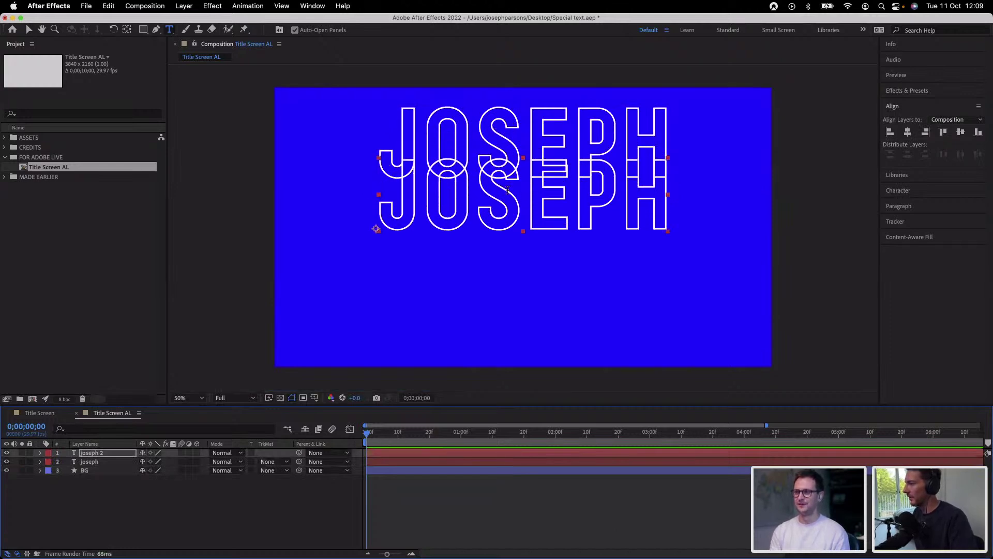
Move the duplicate well below JOSEPH and change its text to PARSONS
left_click(26, 30)
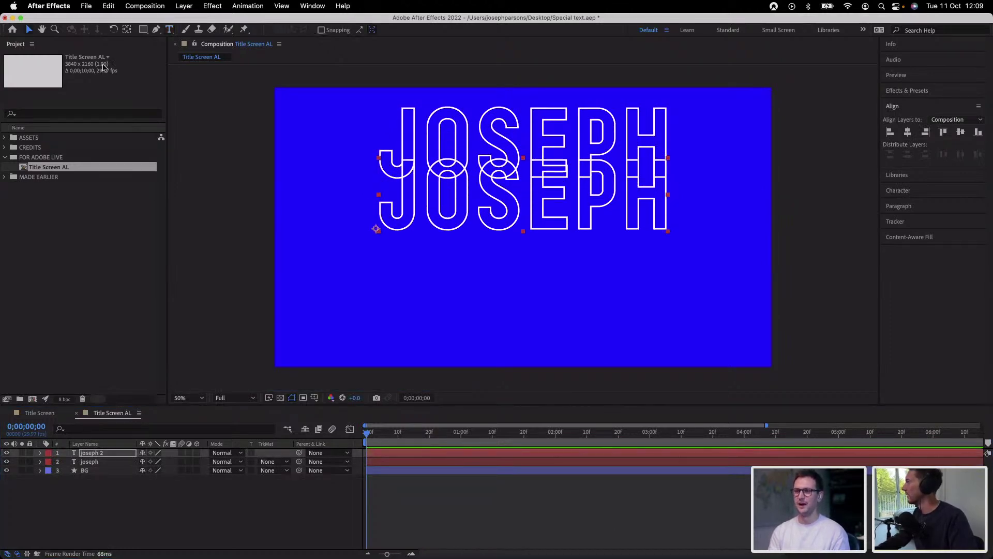
left_click_drag(482, 208, 478, 326)
double_click(473, 295)
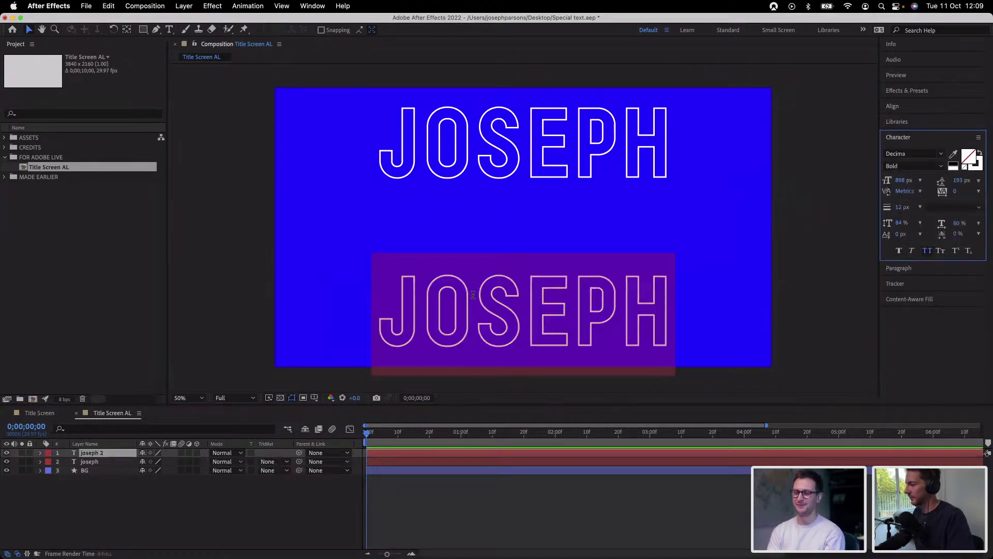
type("ar")
key("BackSpace")
key("BackSpace")
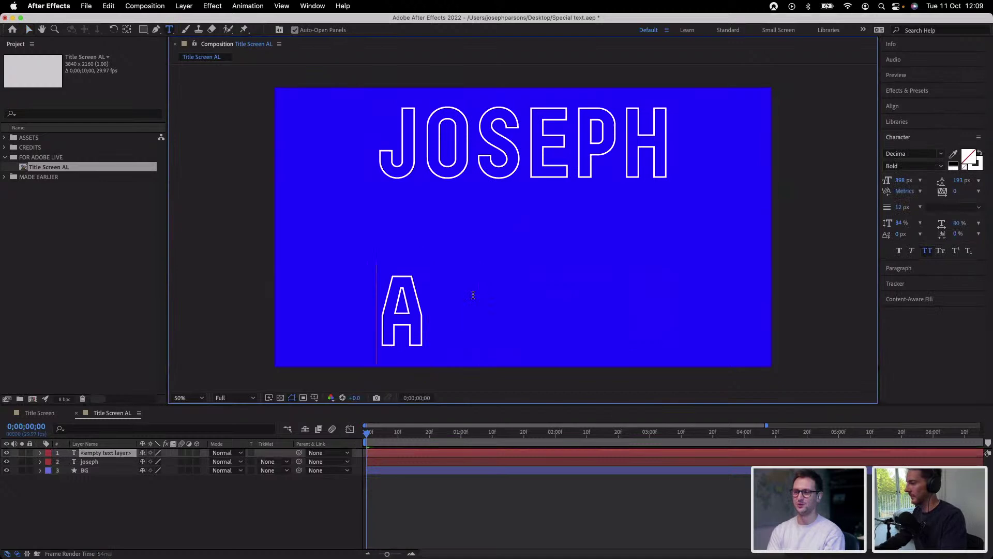
type("parsons")
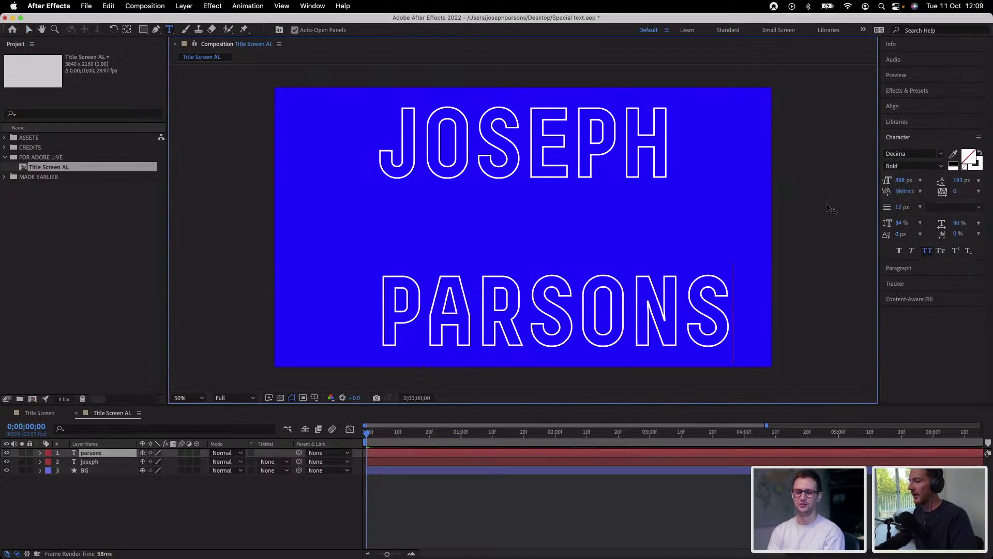
left_click(829, 465)
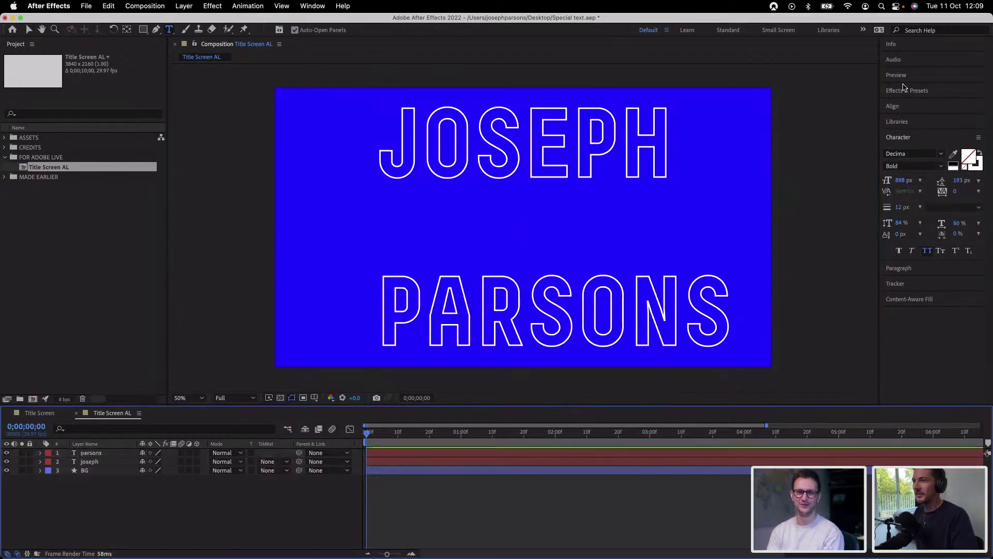
Align PARSONS to the horizontal centre, then select both text layers
left_click(894, 110)
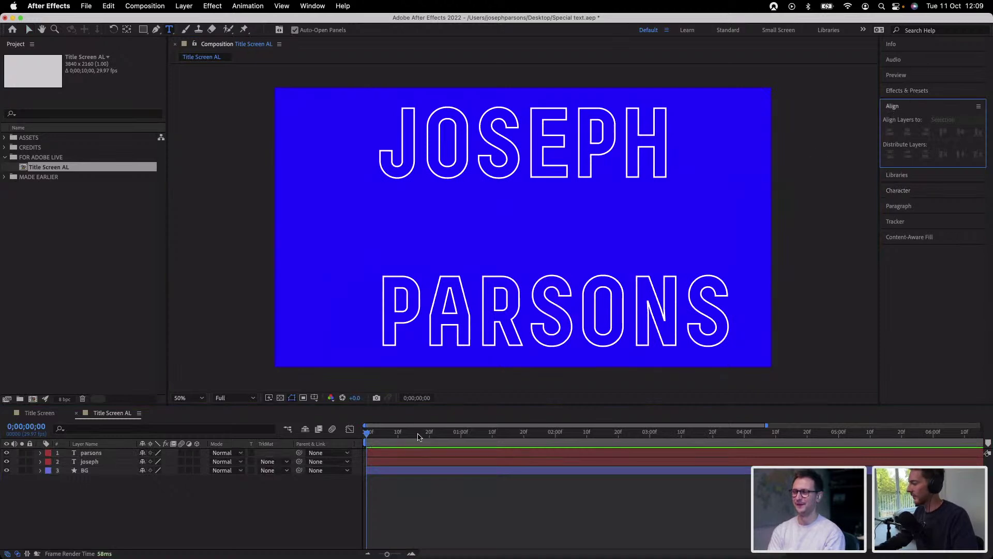
left_click(102, 453)
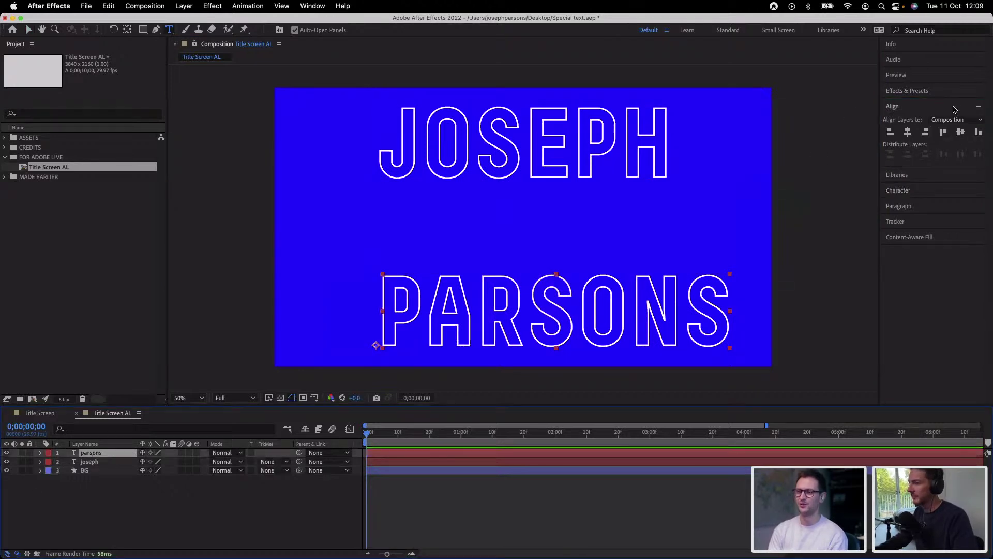
left_click(908, 133)
mouse_move(666, 523)
left_click(685, 472)
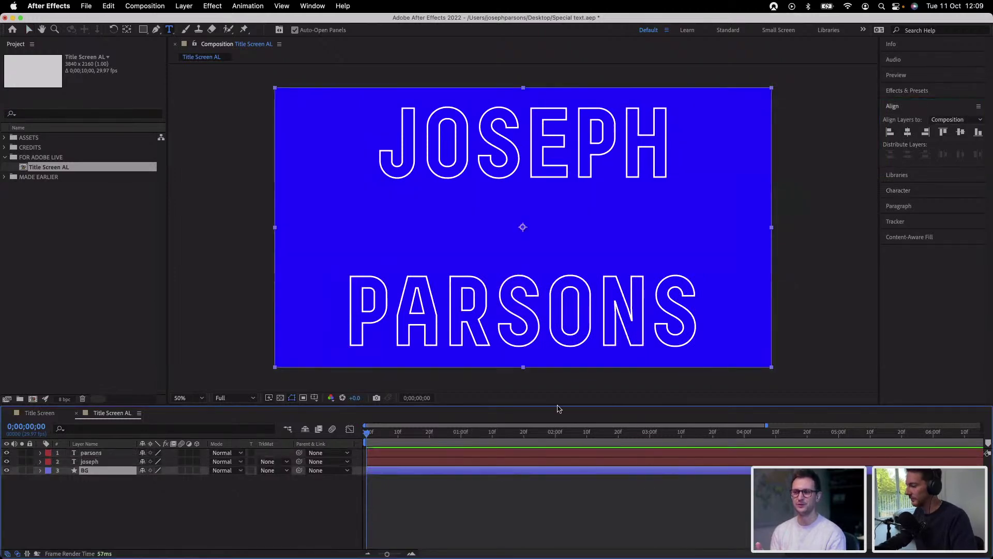
left_click(499, 454)
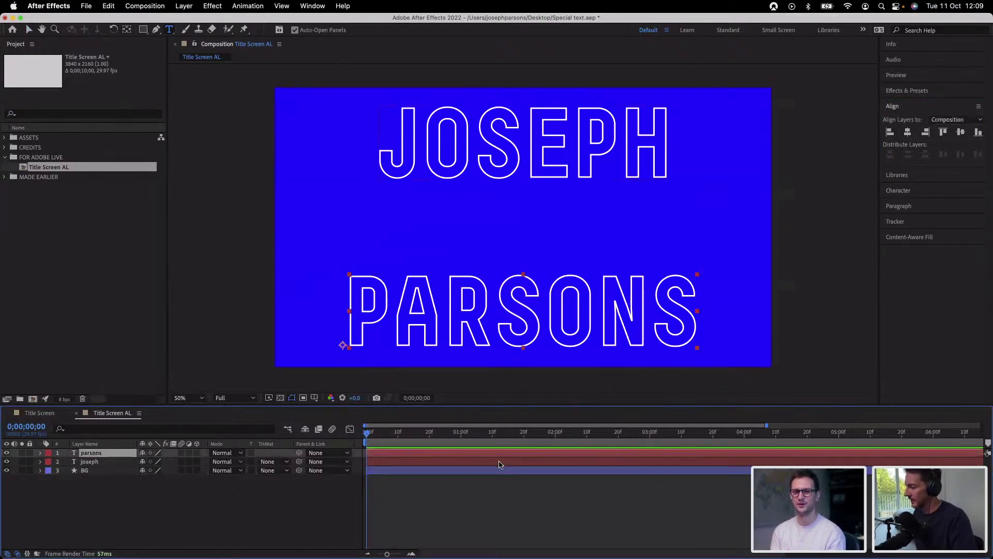
left_click(499, 462, "shift")
left_click(899, 189)
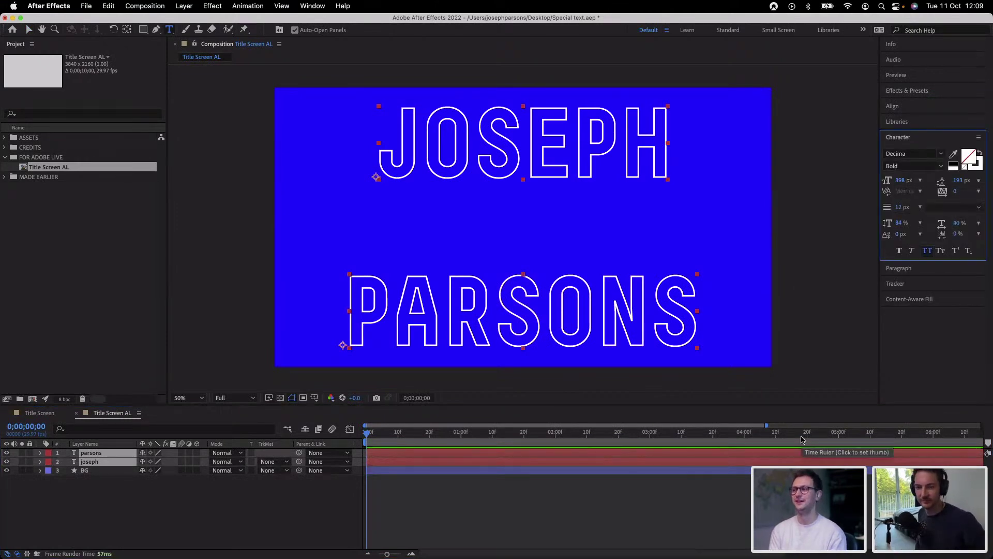
left_click(979, 154)
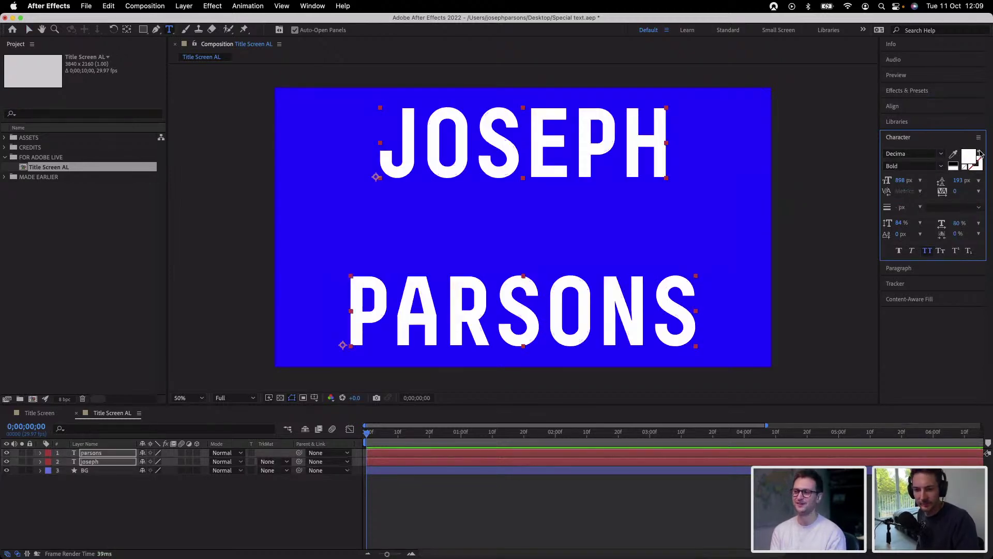
left_click(979, 154)
left_click(979, 154)
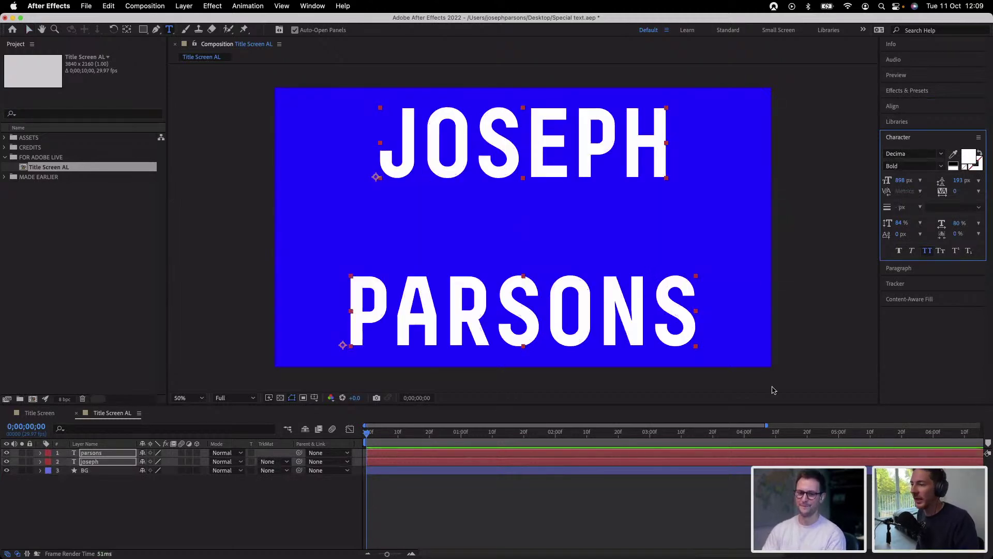
left_click(29, 29)
left_click(618, 498)
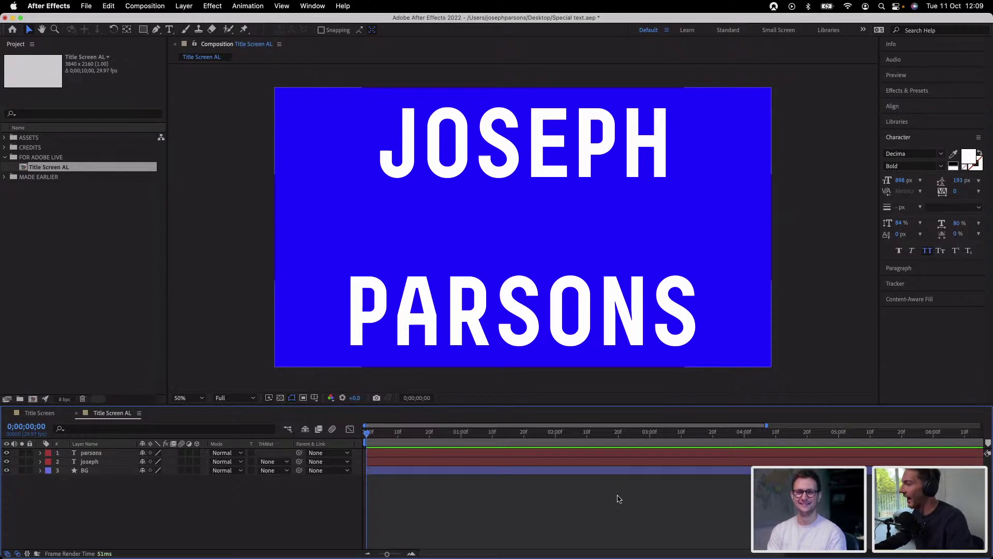
Test JOSEPH's position with a small nudge up and back, then select Title Screen AL
left_click(532, 299)
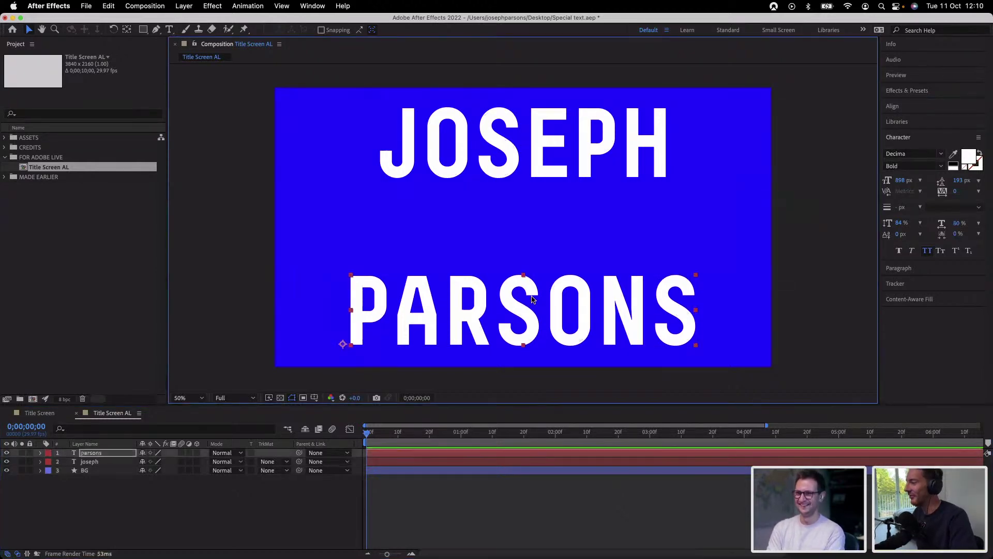
left_click(510, 138)
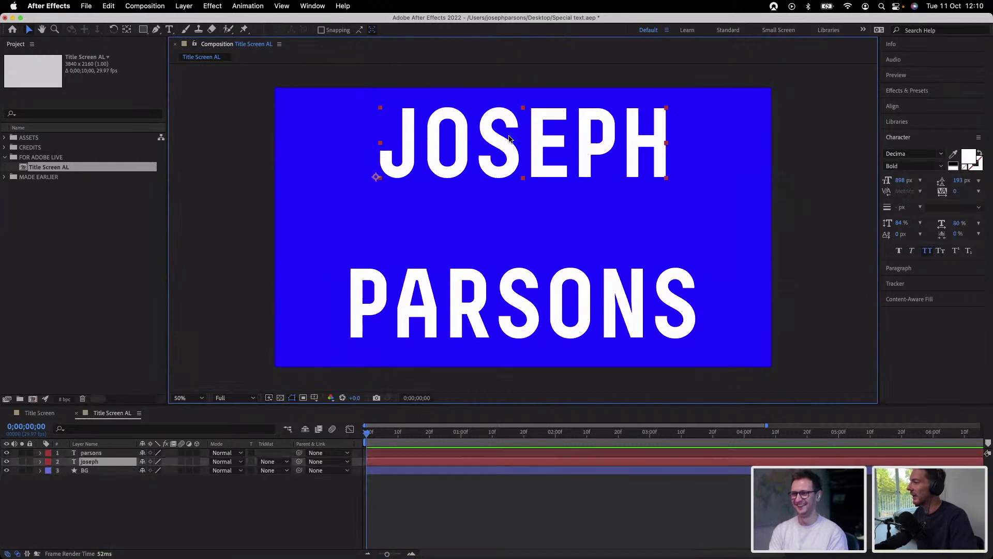
key("shift+Up")
key("shift+Up")
key("shift+Up")
key("shift+Up")
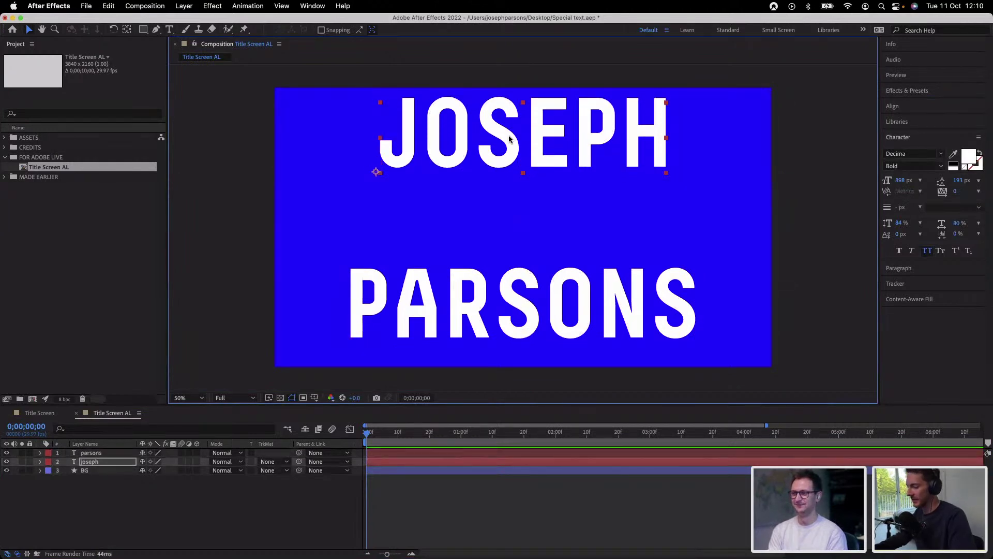
key("shift+Down")
key("shift+Down")
key("shift+Down")
key("shift+Down")
key("shift+Down")
key("shift+Down")
key("shift+Down")
key("shift+Down")
left_click(574, 519)
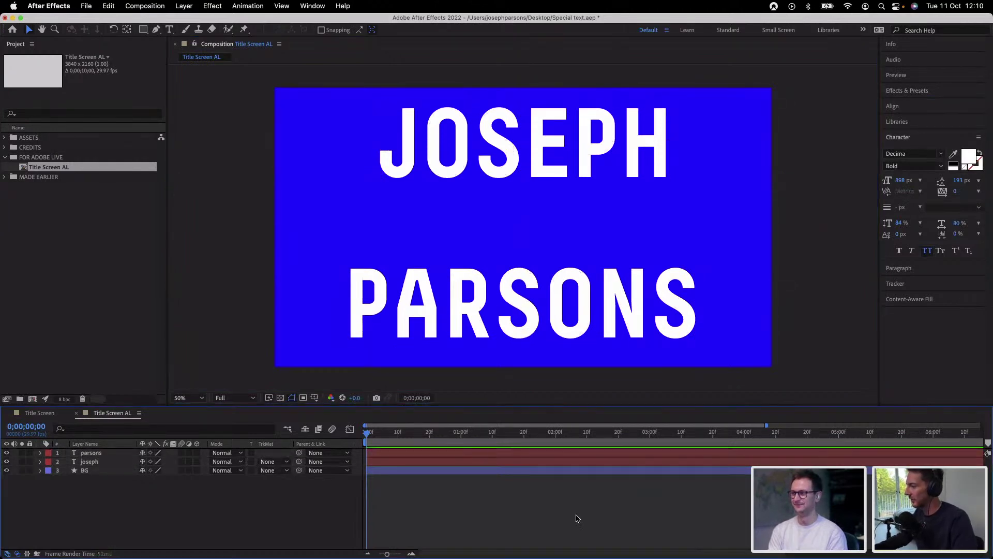
left_click(99, 461)
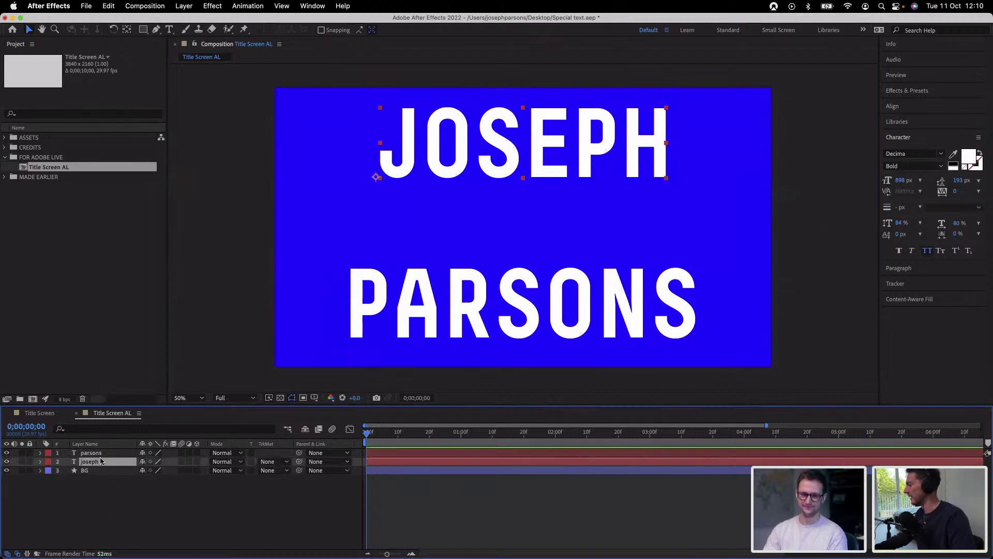
left_click(111, 214)
left_click(49, 167)
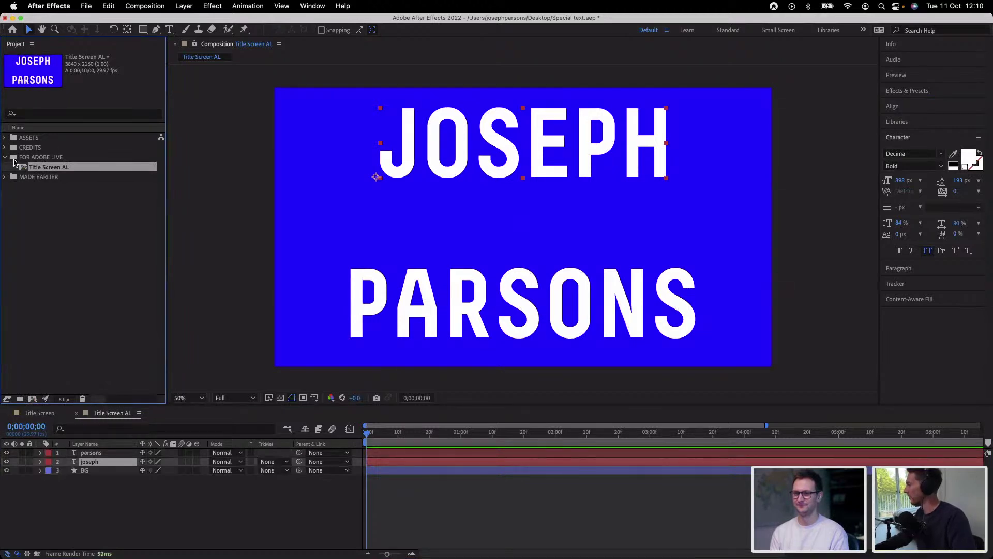
Expand MADE EARLIER to preview the Swoopy Rectangles comps, then reselect Title Screen AL
left_click(4, 177)
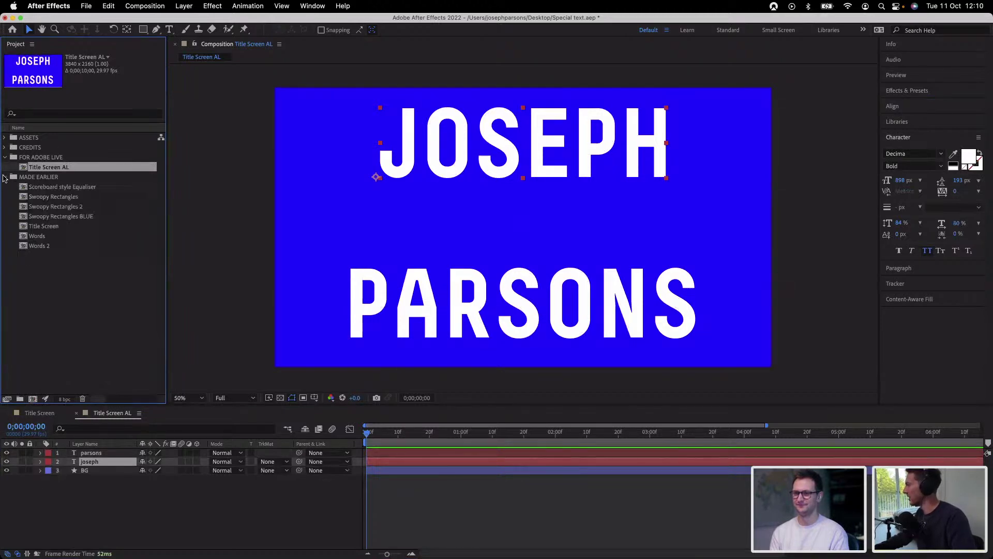
left_click(66, 216)
left_click(65, 206)
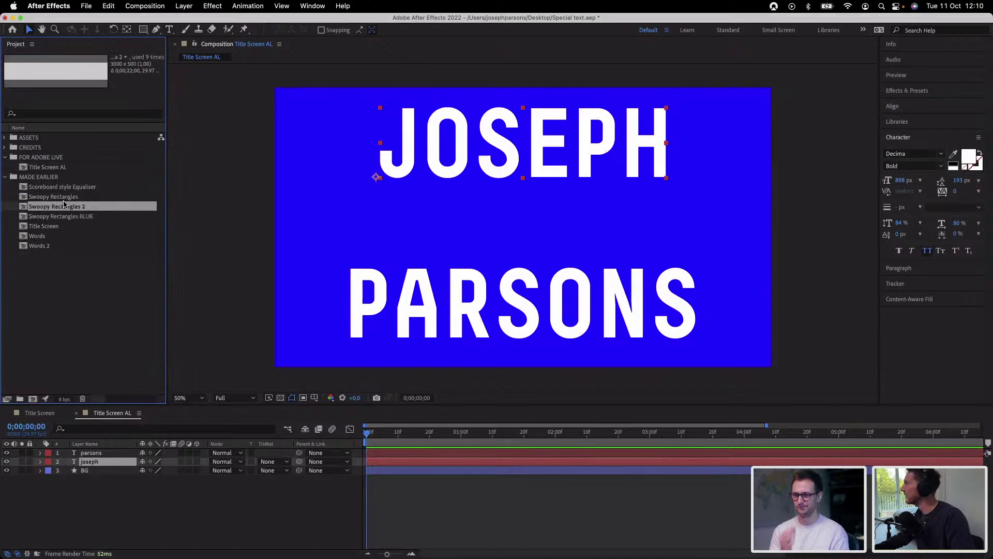
left_click(50, 167)
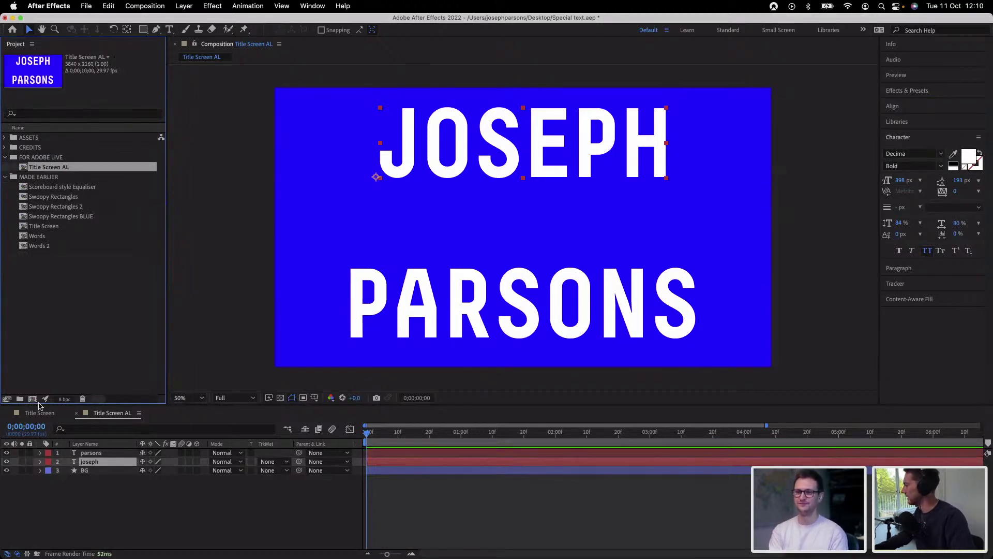
Create a new 3000 x 500 px composition named SWOOP SWPP
left_click(33, 398)
left_click(241, 294)
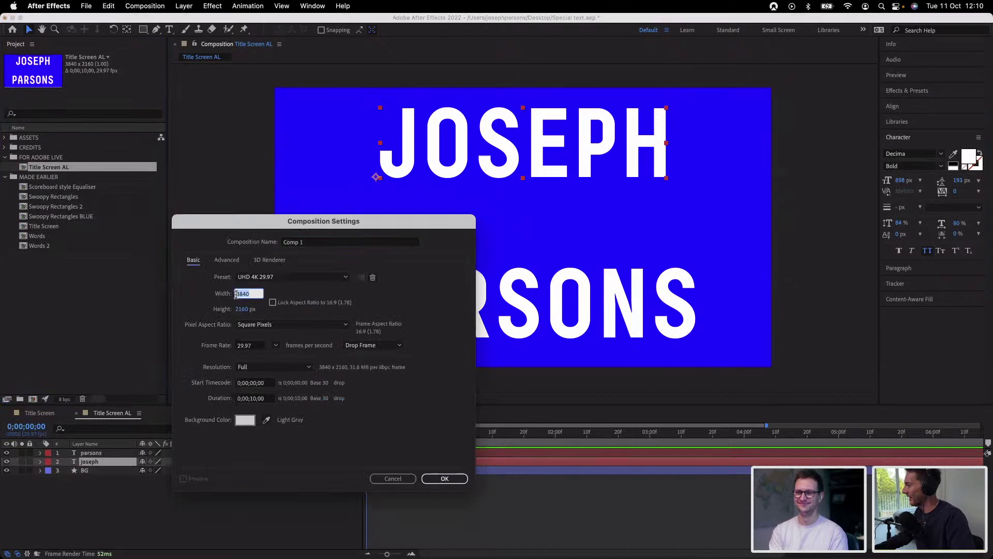
type("3000")
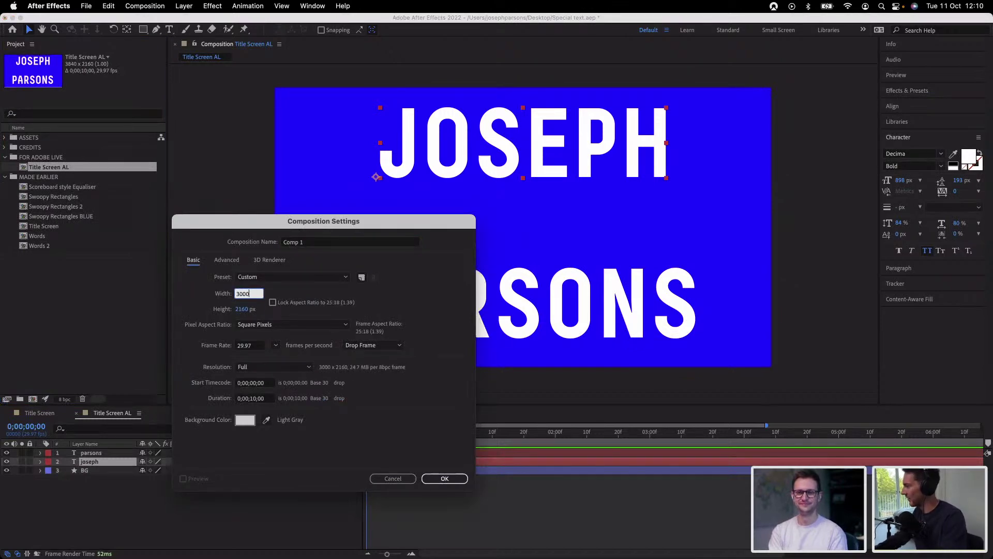
key("Tab")
type("500")
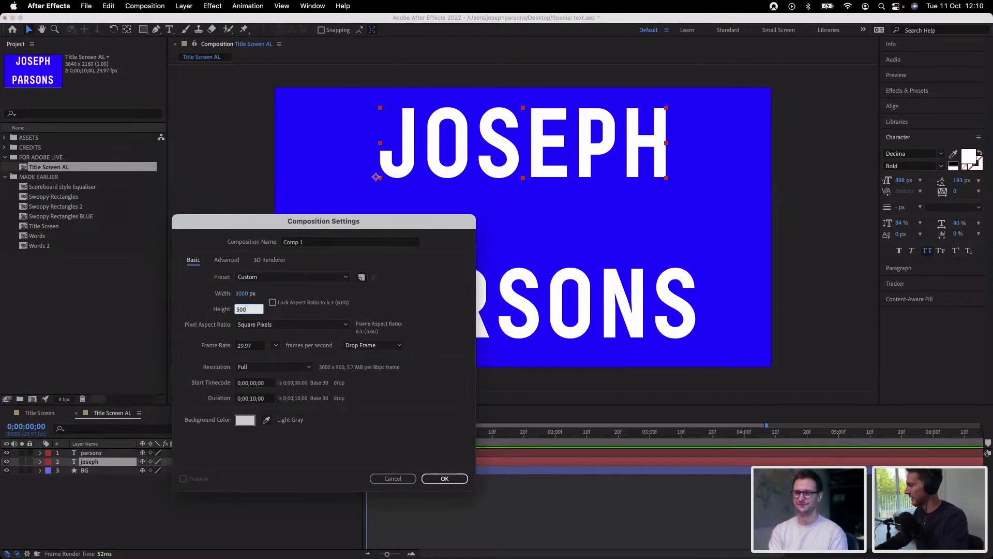
double_click(307, 248)
key("super+a")
type("S")
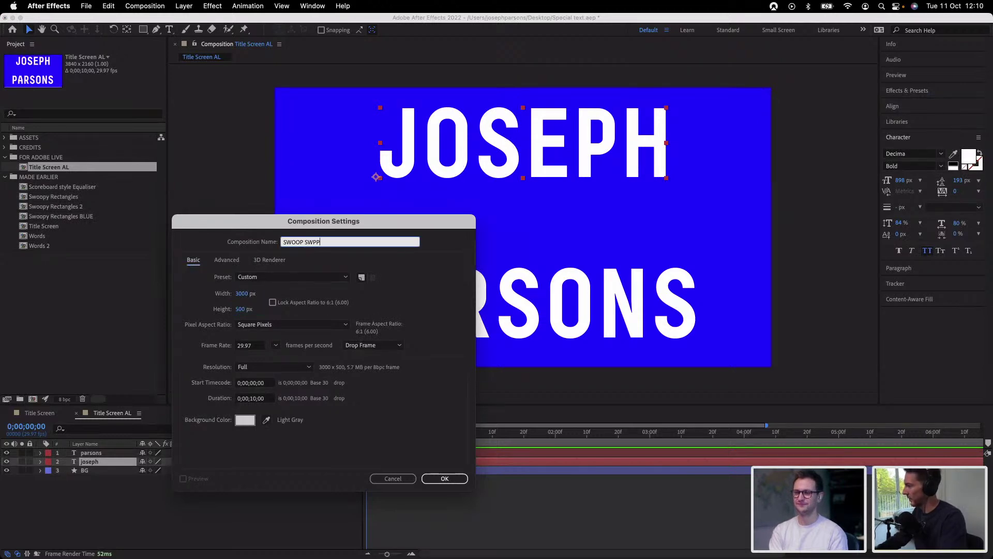
key("Return")
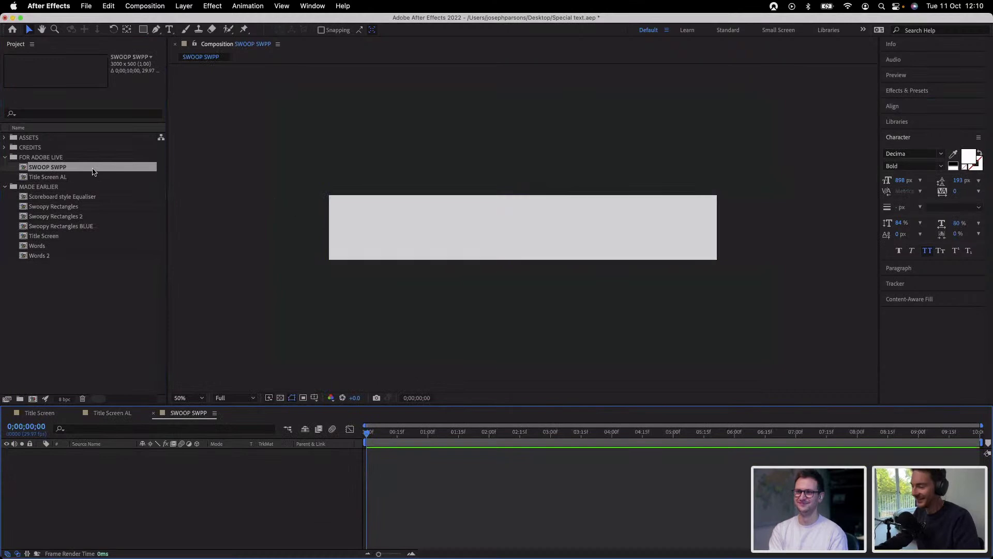
Correct the comp name to SWOOP SWOOP and add a comp-sized rectangle shape layer
left_click(61, 167)
key("Return")
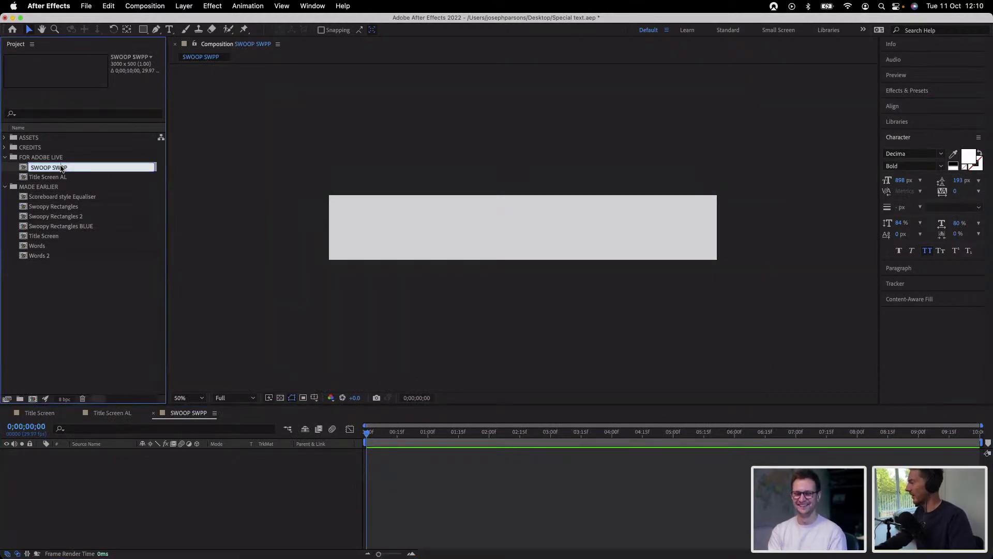
key("Delete")
type("OO")
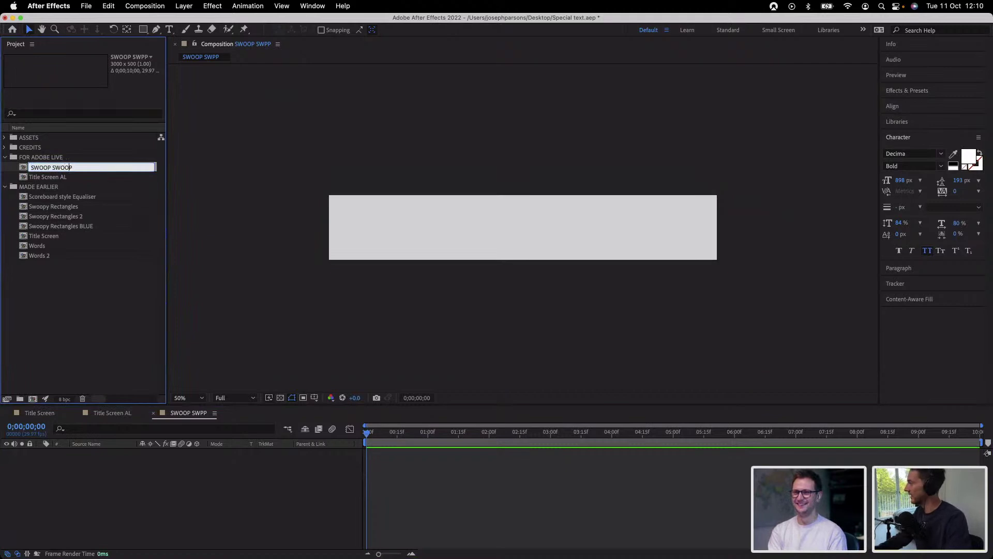
left_click(445, 511)
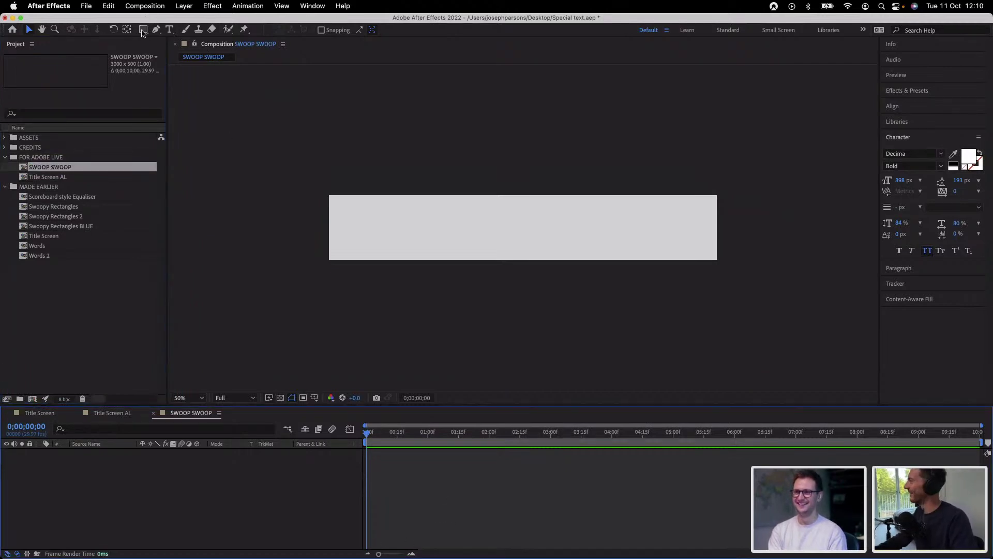
double_click(143, 29)
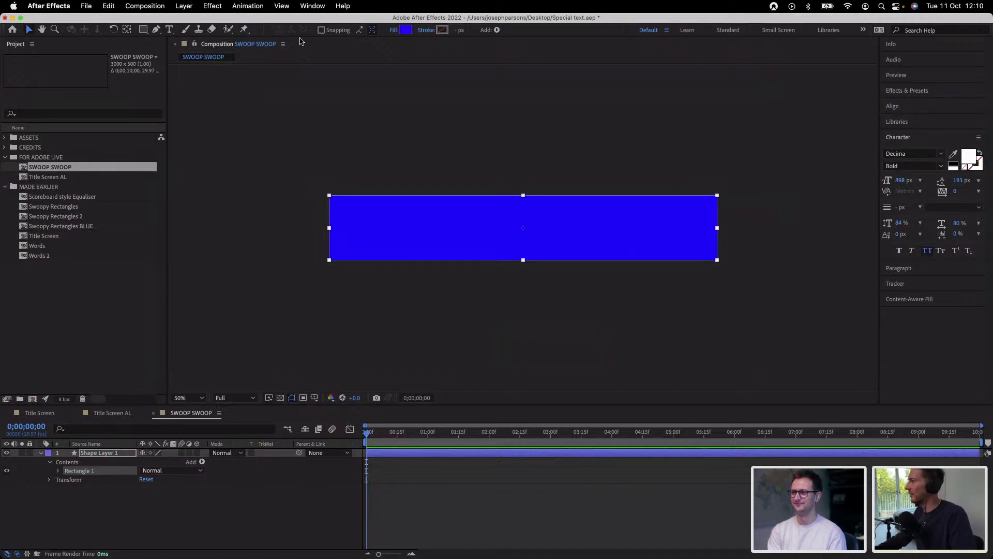
Change the rectangle's fill to white, deselect it, and collapse its Contents group
left_click(407, 30)
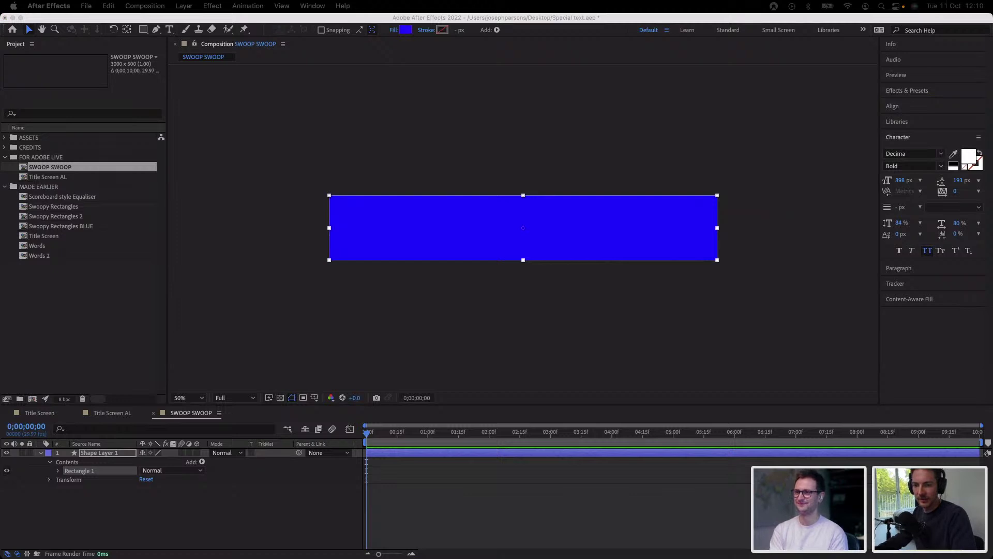
key("Return")
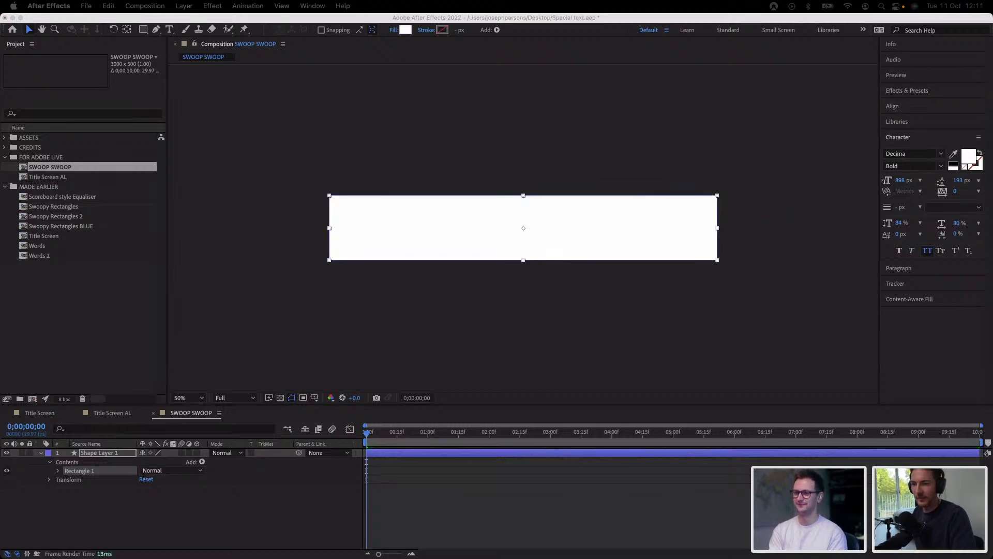
left_click(405, 30)
left_click(594, 350)
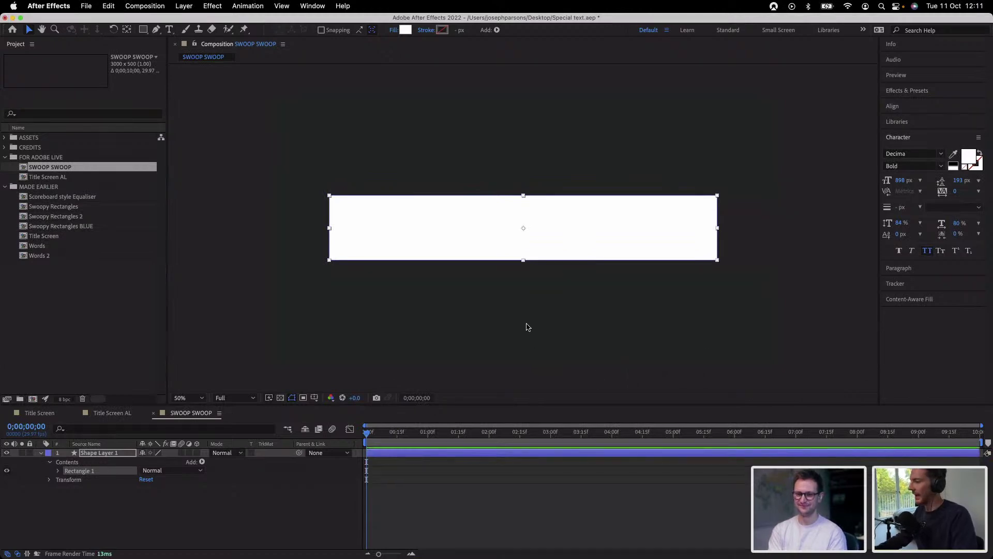
left_click(541, 503)
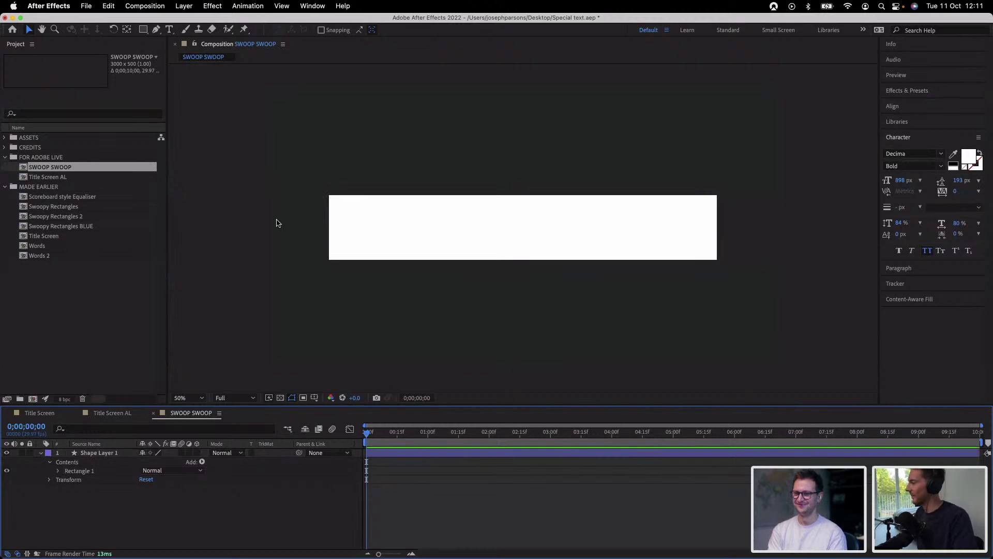
left_click(49, 460)
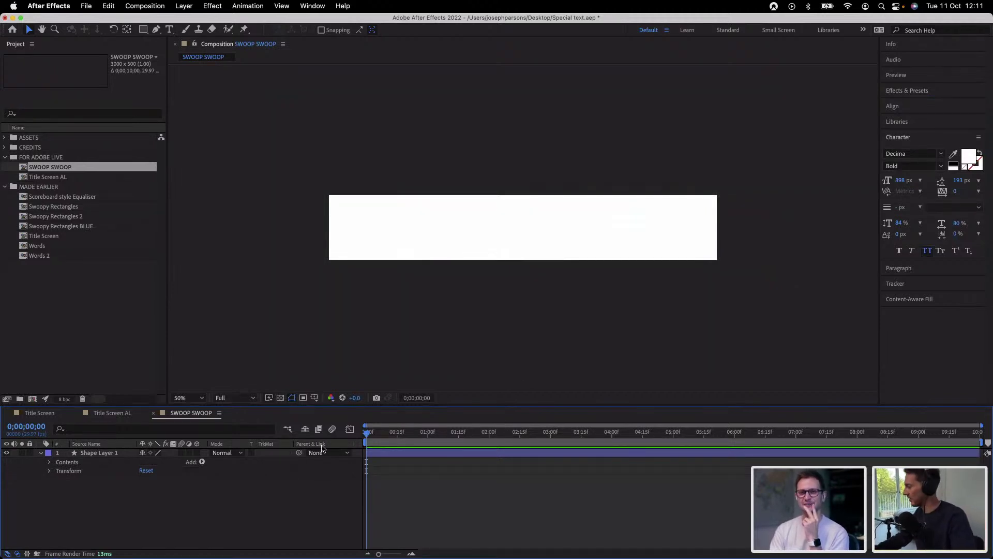
Move the time to about 1;15, unlink Scale and enable Scale keyframing
left_click(49, 471)
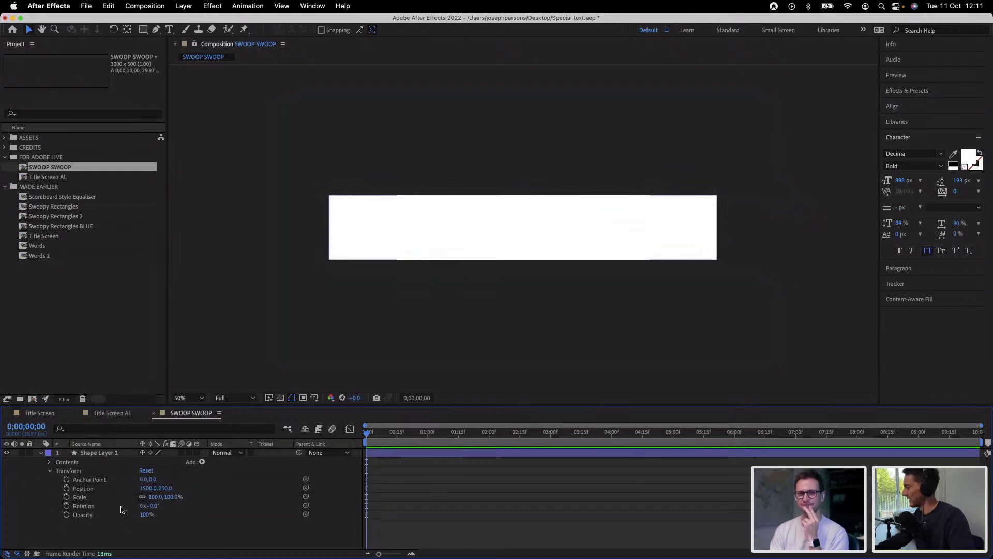
left_click_drag(365, 436, 462, 439)
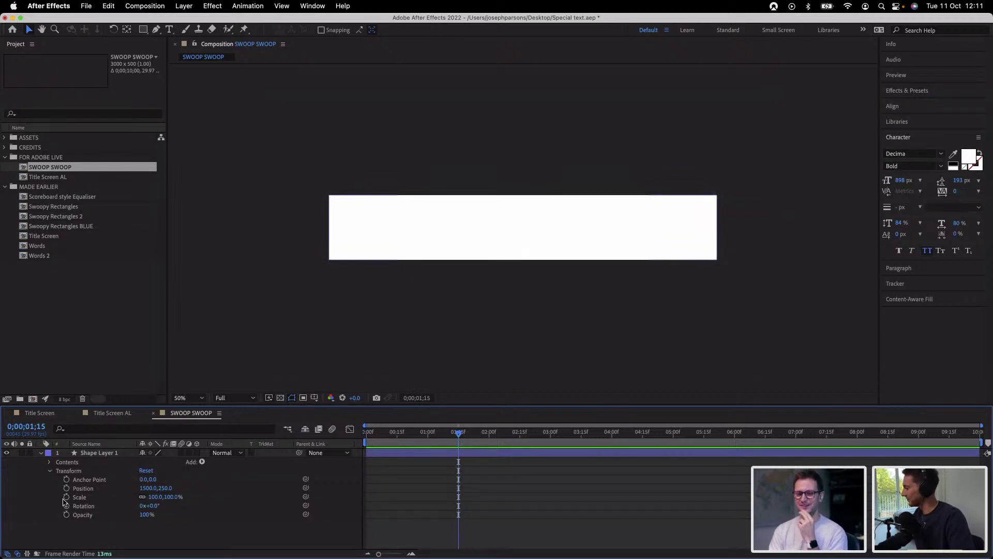
left_click(142, 496)
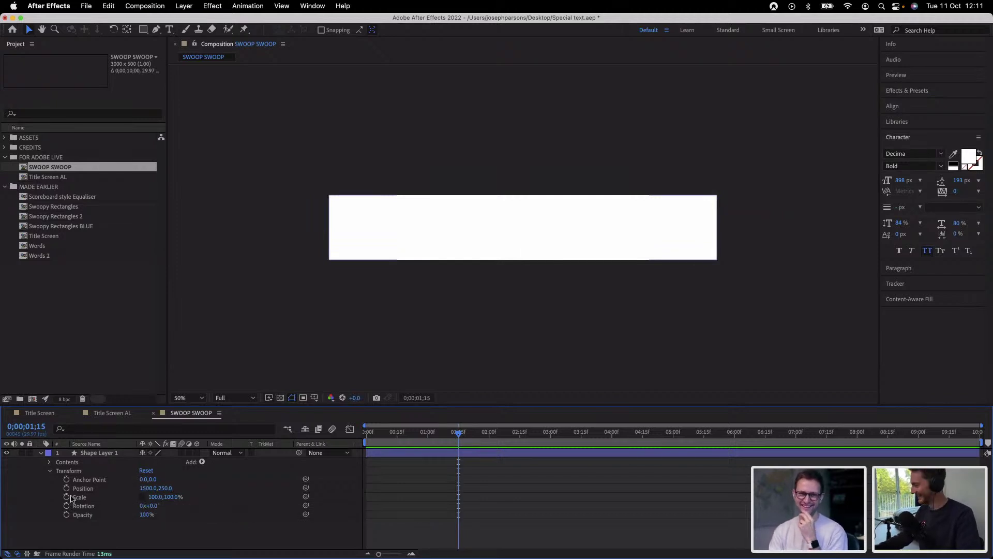
left_click(67, 497)
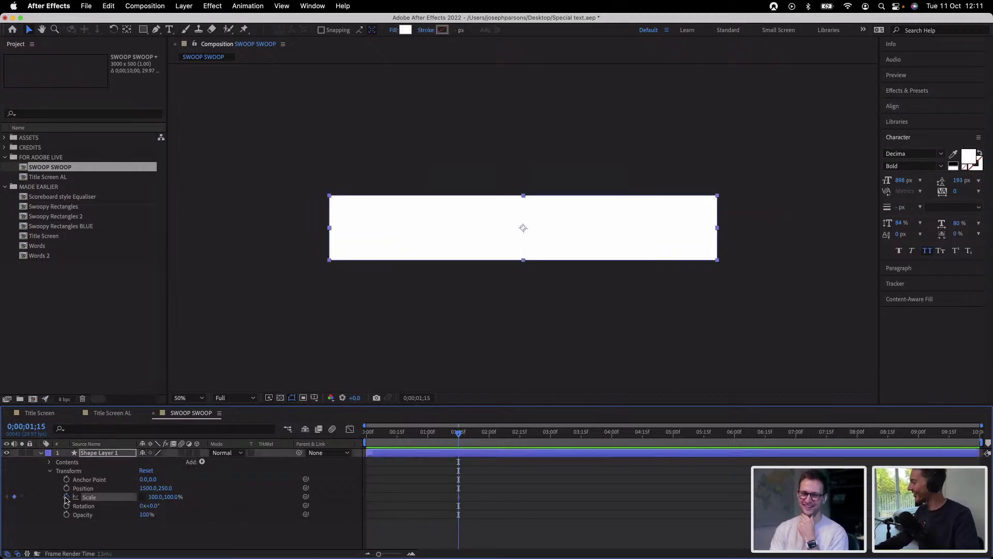
mouse_move(457, 439)
left_mouse_down()
mouse_move(404, 439)
mouse_move(458, 439)
left_mouse_up()
key("F2")
Move the rectangle's anchor point to its left edge with the Pan Behind tool (Y)
left_click(482, 455)
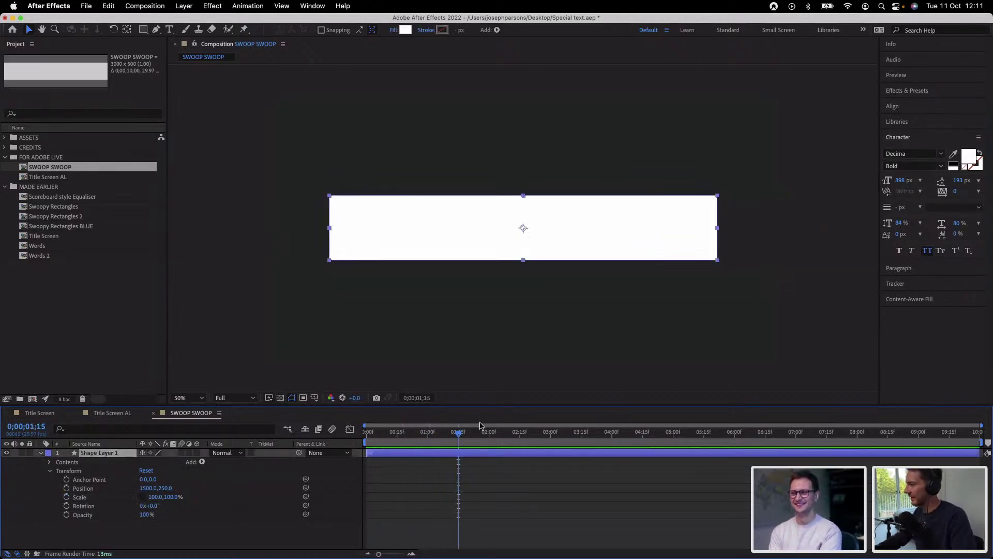
key("y")
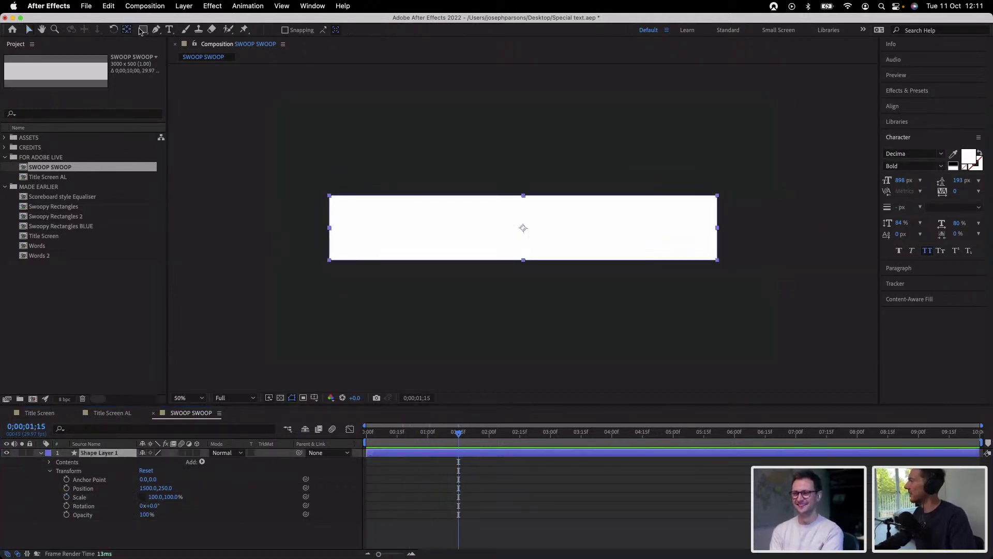
left_click(509, 233)
left_click_drag(508, 233, 327, 228)
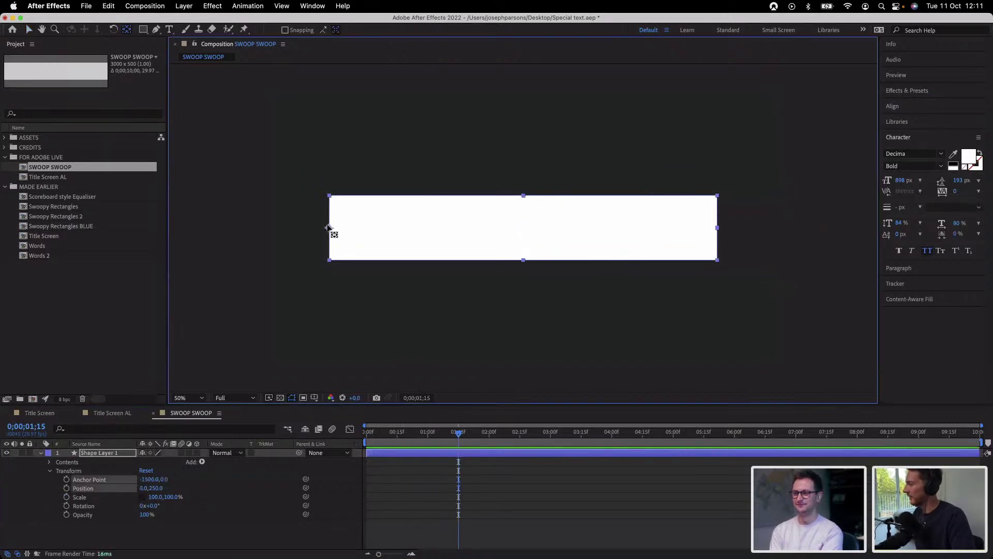
left_click(471, 530)
Keyframe Scale 100% at 1;15 and 0% width at 0;00, preview, and select both keys
left_click(67, 496)
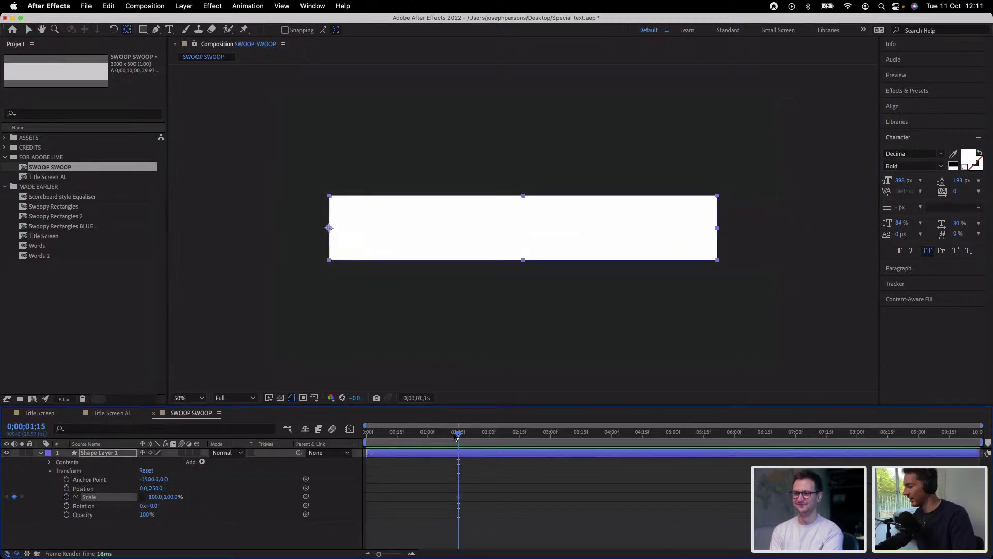
left_click(373, 437)
key("Home")
left_click(155, 496)
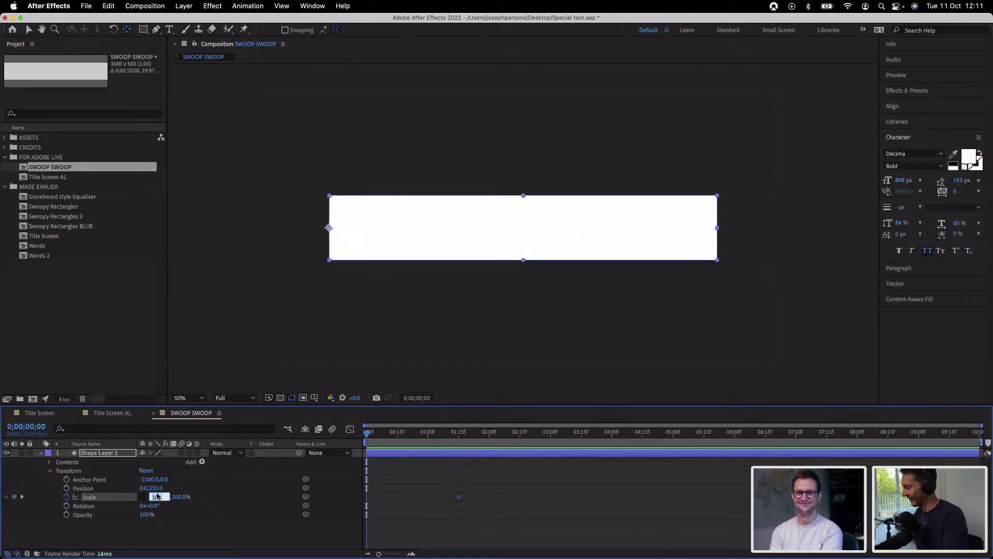
type("0")
key("Return")
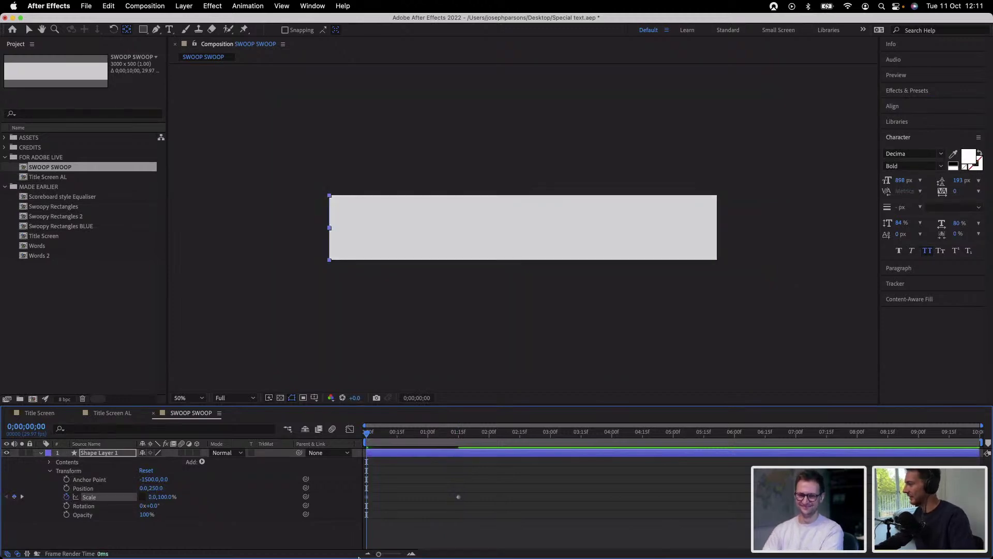
key("space")
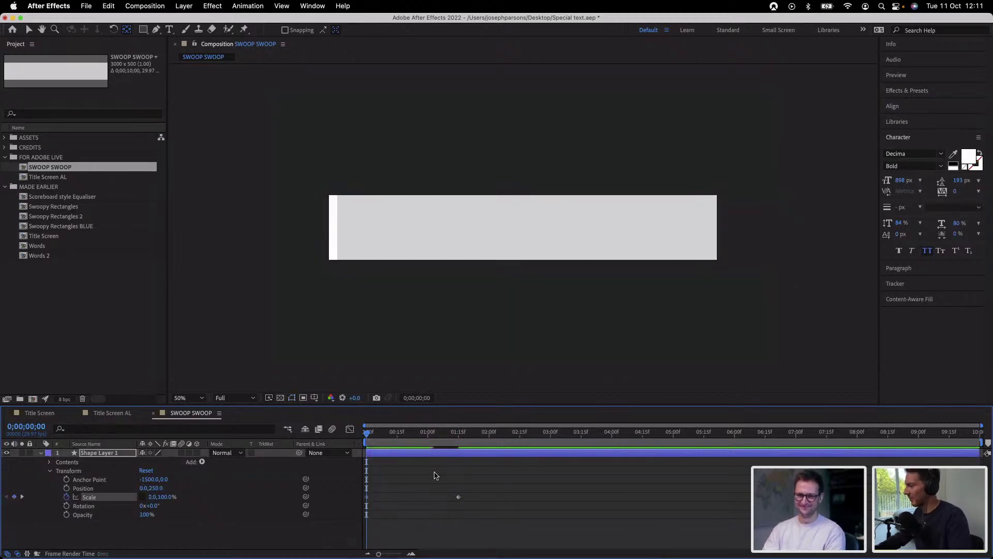
key("space")
left_click_drag(489, 509, 331, 499)
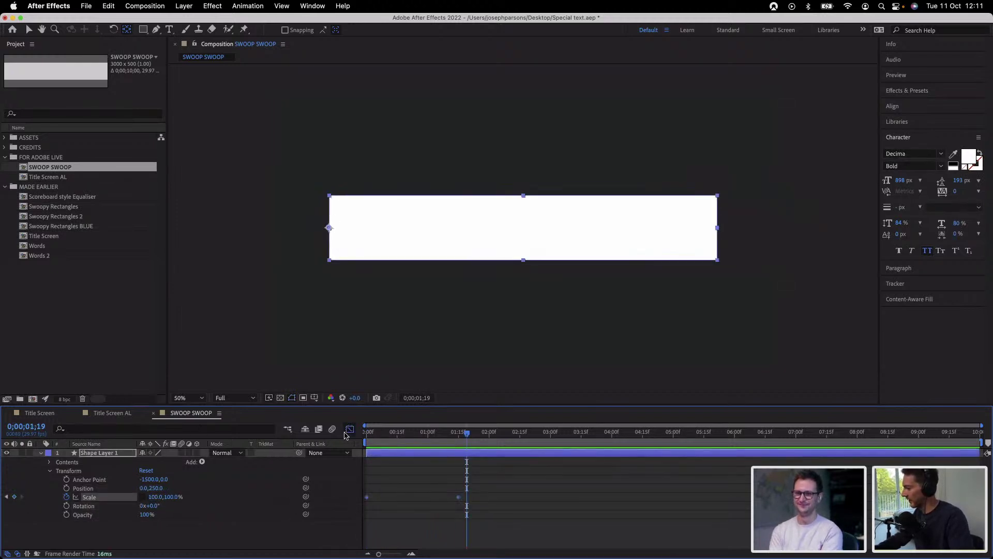
Apply Easy Ease (F9) to both Scale keyframes in the Graph Editor
left_click(350, 429)
left_click_drag(362, 532, 461, 450)
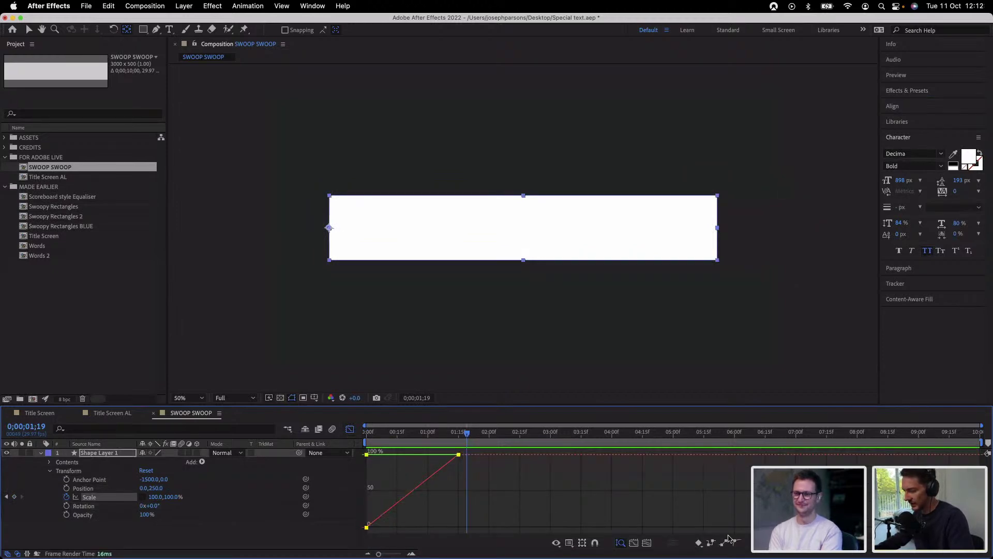
key("F9")
left_click(380, 511)
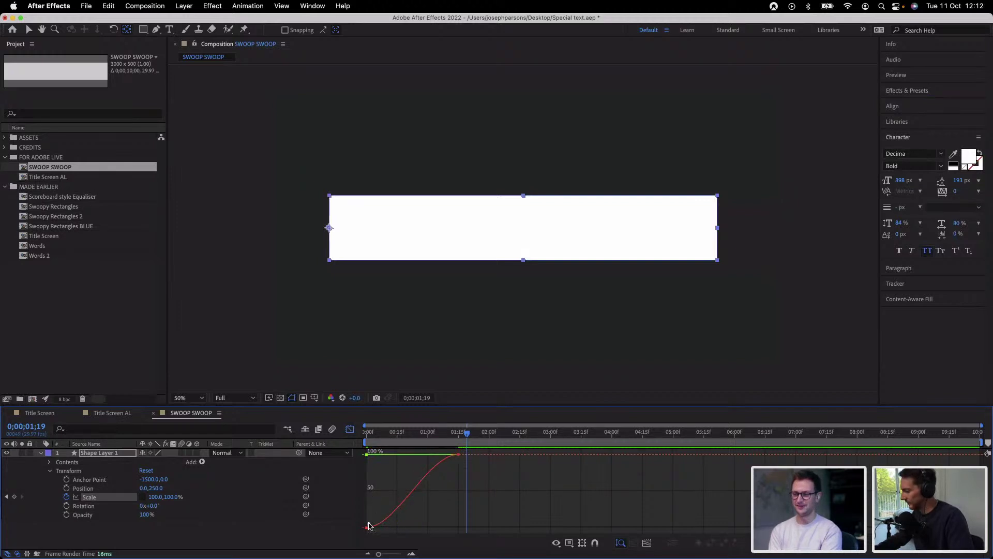
Lengthen the Bezier ease handles for a slow start, fast middle and gentle settle
left_click_drag(398, 526, 491, 520)
left_click(458, 454)
left_click_drag(428, 454, 345, 451)
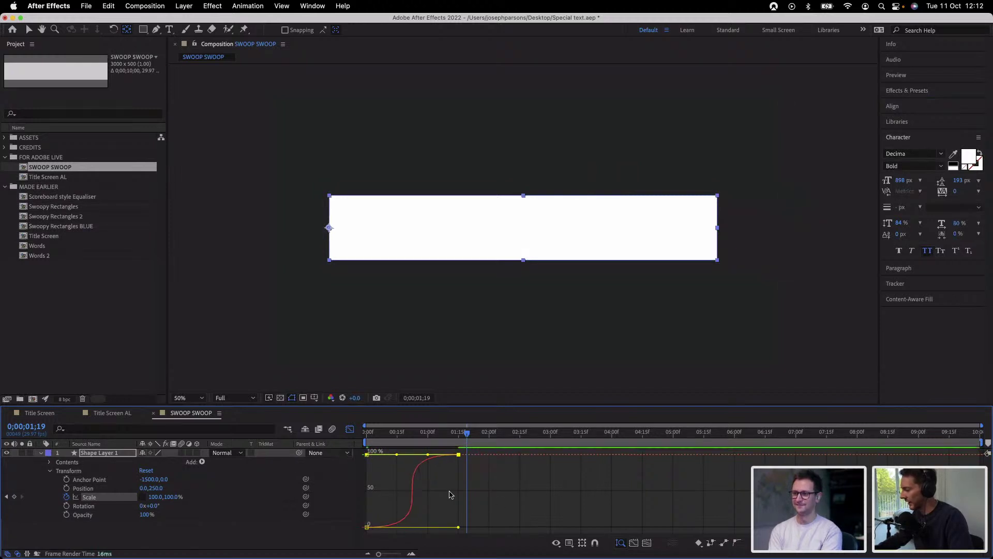
left_click_drag(396, 455, 393, 459)
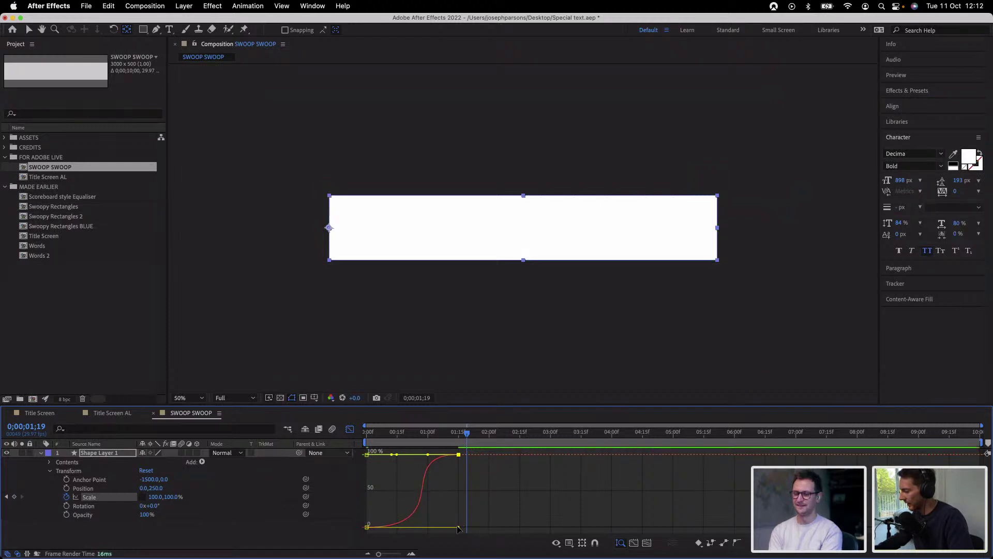
left_click_drag(458, 527, 456, 529)
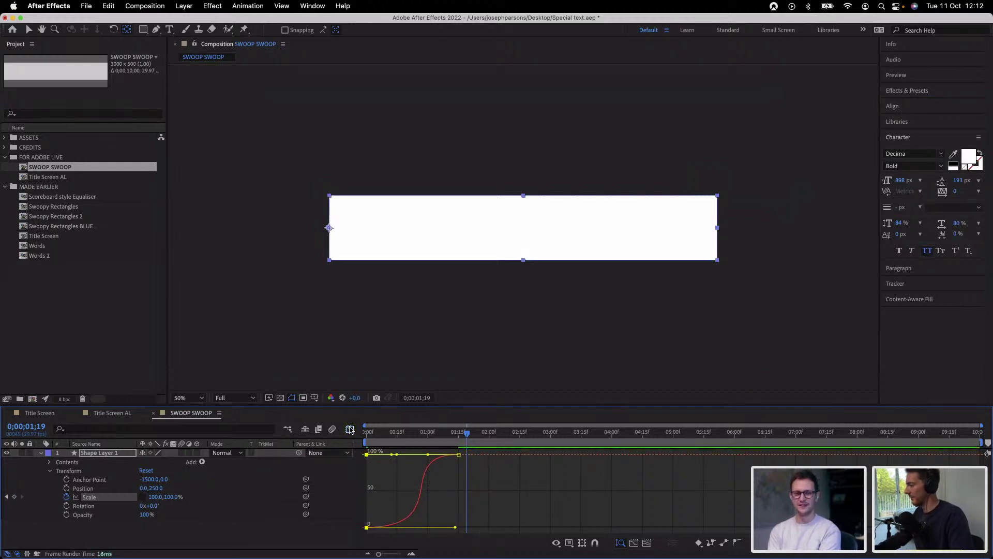
left_click(350, 429)
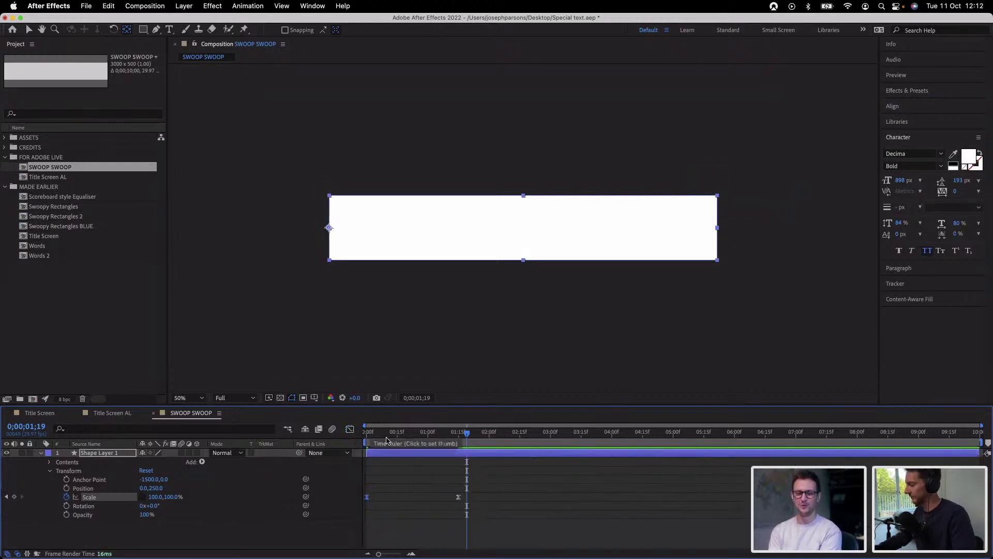
Preview the eased scale animation from the start, then duplicate the rectangle layer
key("Home")
key("space")
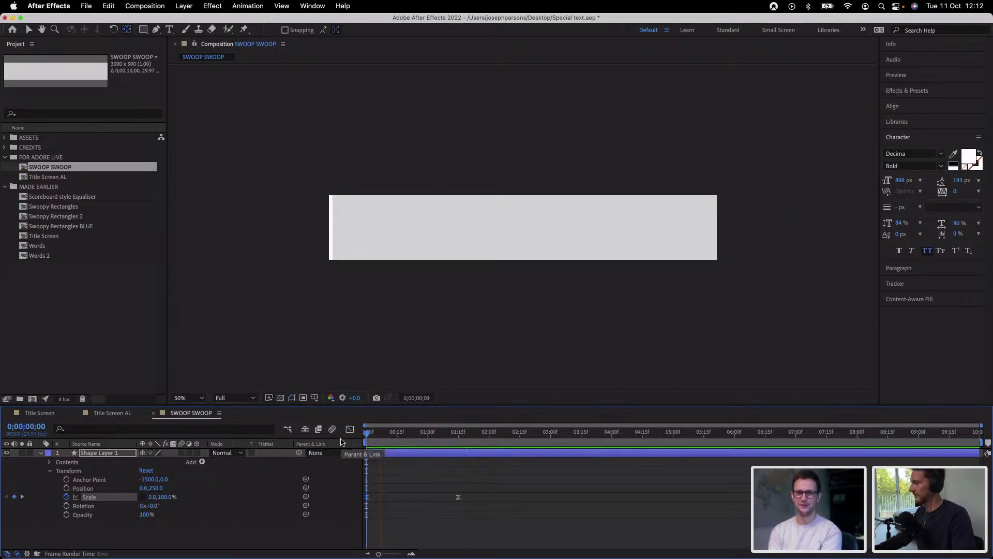
key("space")
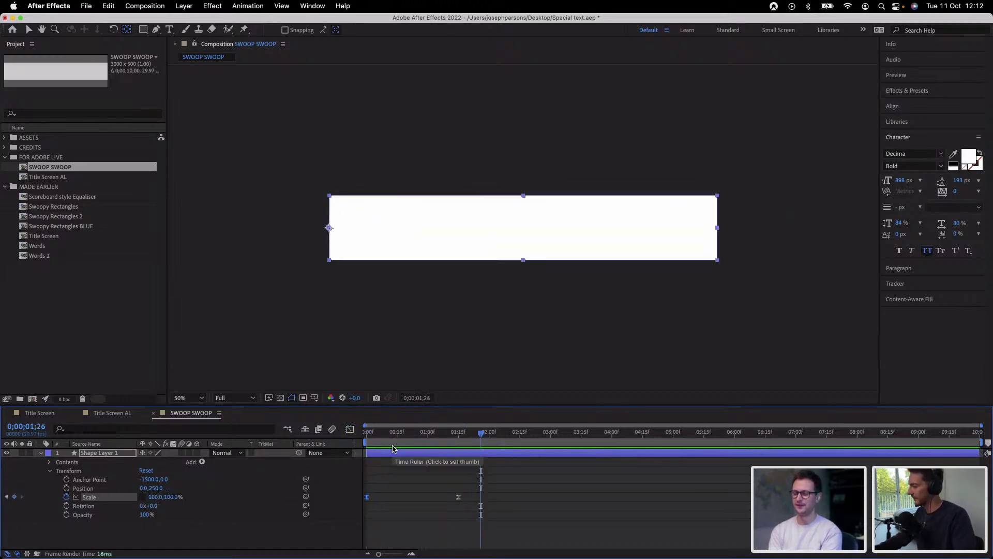
key("super+d")
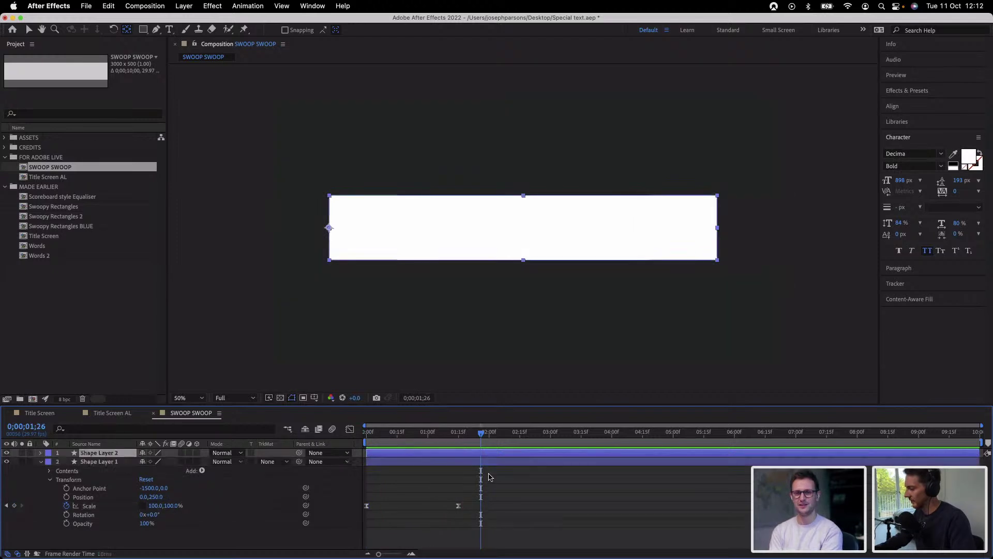
Rename the bottom rectangle layer 'Enter' and the top duplicate 'Outro'
left_click(40, 461)
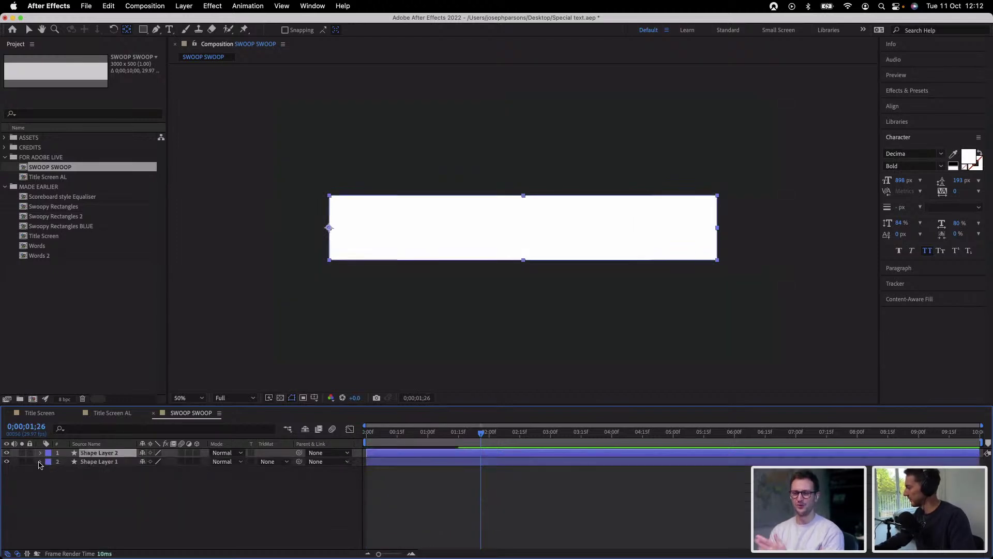
left_click(100, 462)
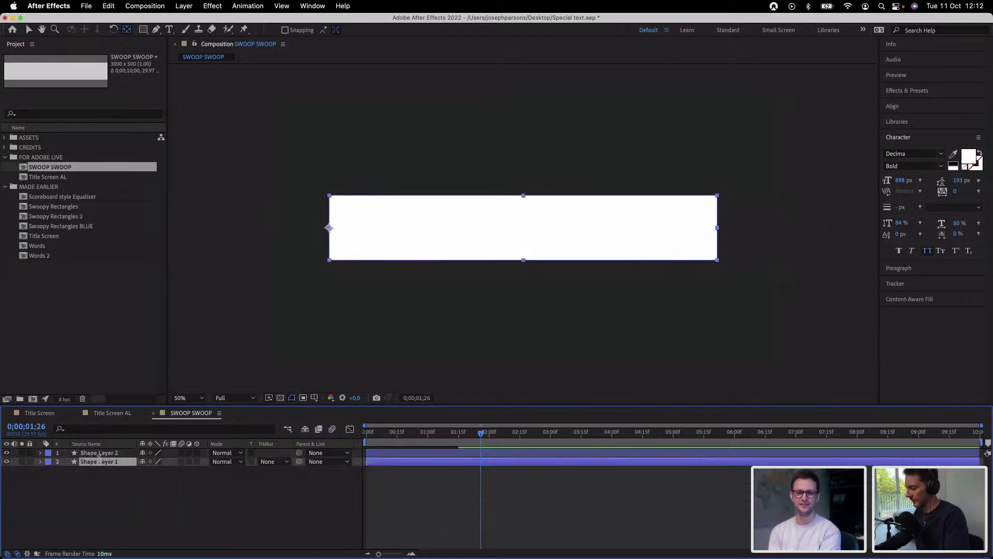
key("Return")
key("BackSpace")
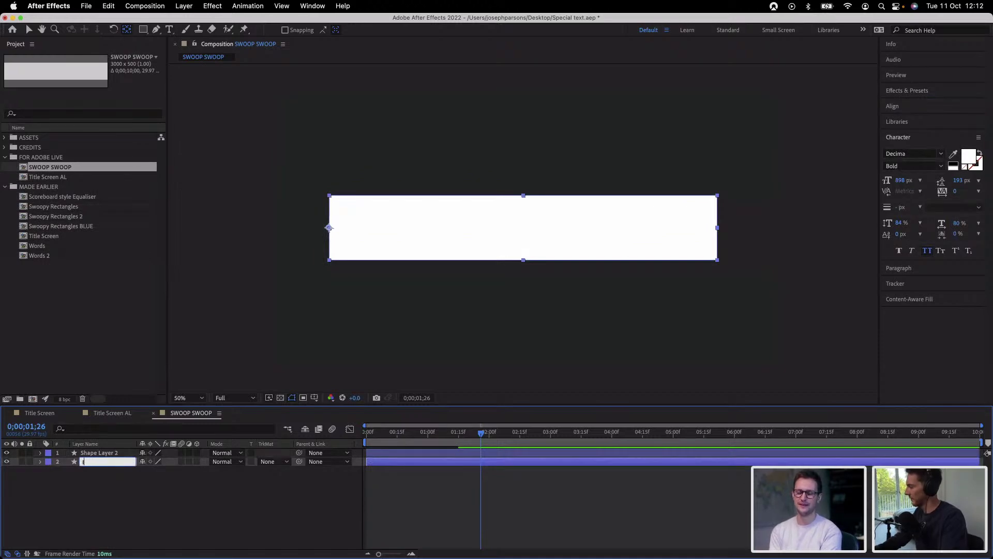
type("Ente")
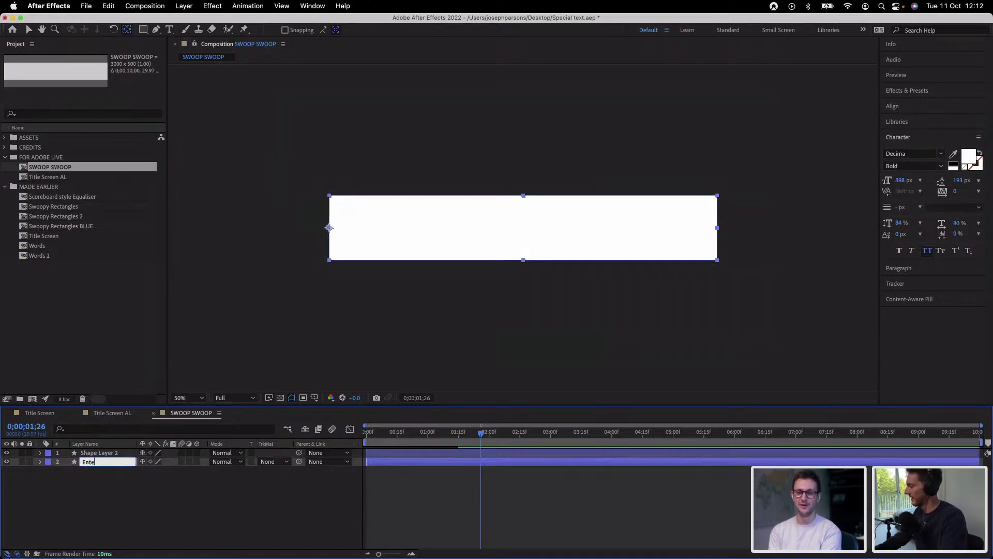
type("r")
key("Return")
left_click(100, 453)
key("Return")
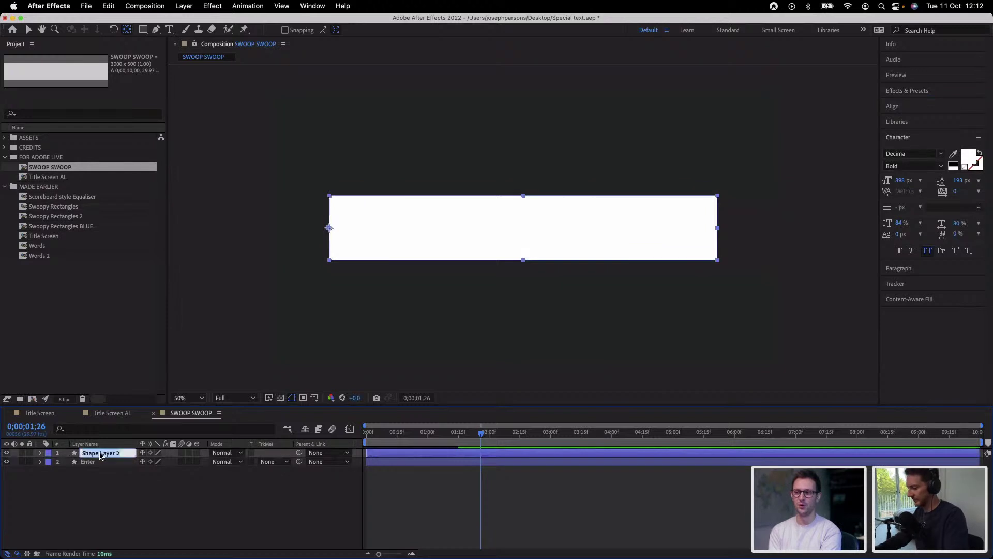
type("outro")
key("Return")
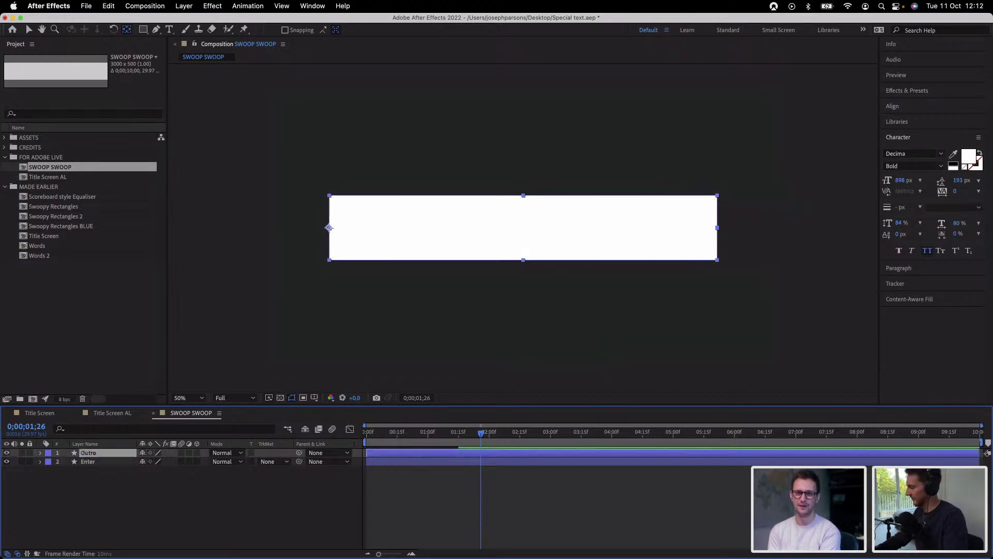
Show Scale on both layers and time-reverse Outro's Scale keyframes so it shrinks from 100% to 0%
left_click(88, 461, "shift")
key("s")
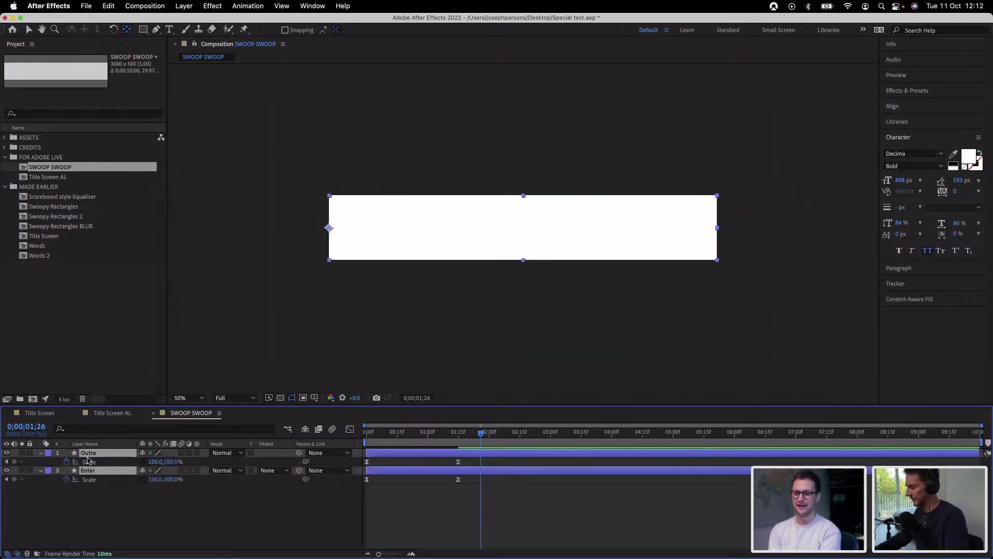
left_click(474, 500)
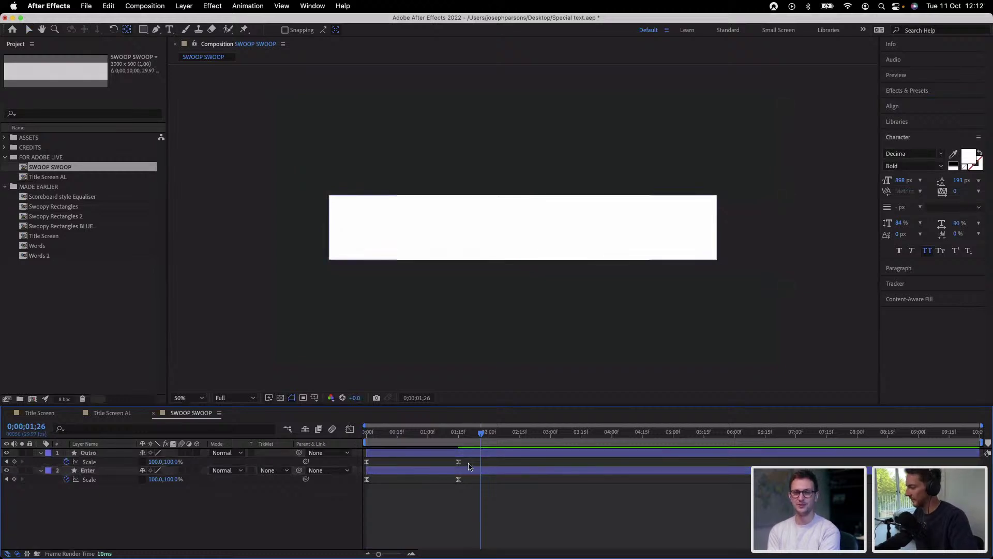
left_click_drag(469, 465, 367, 460)
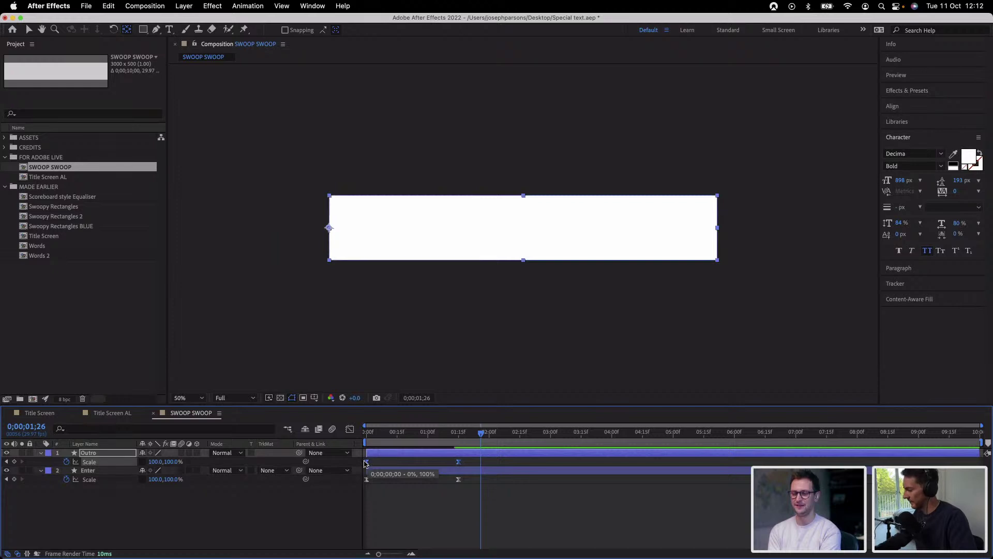
right_click(365, 463)
mouse_move(479, 548)
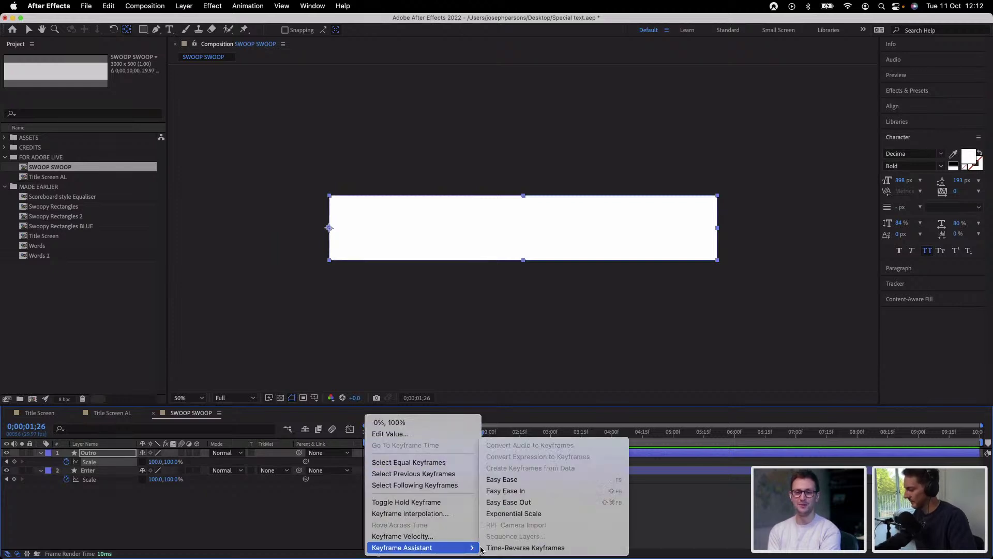
left_click(525, 547)
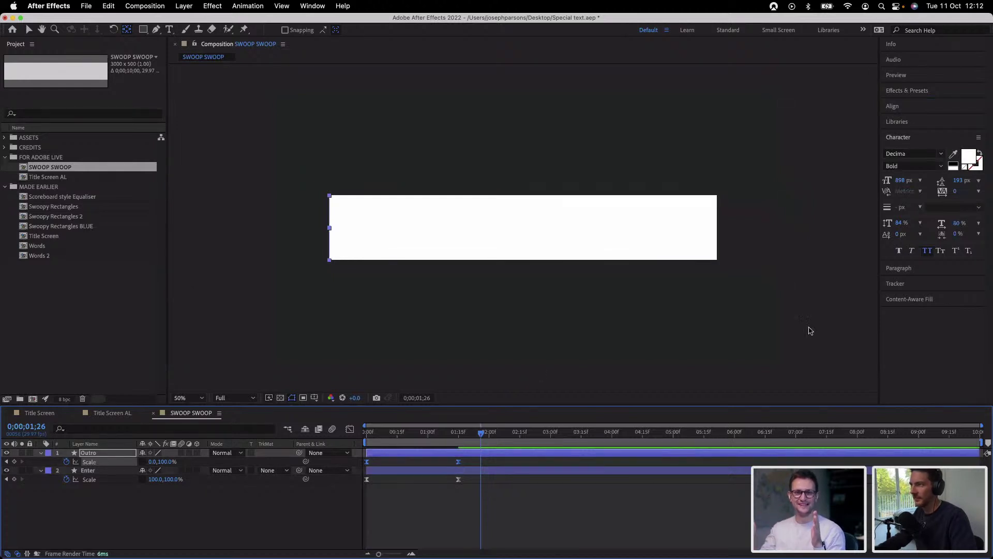
left_click(649, 495)
left_click(476, 454)
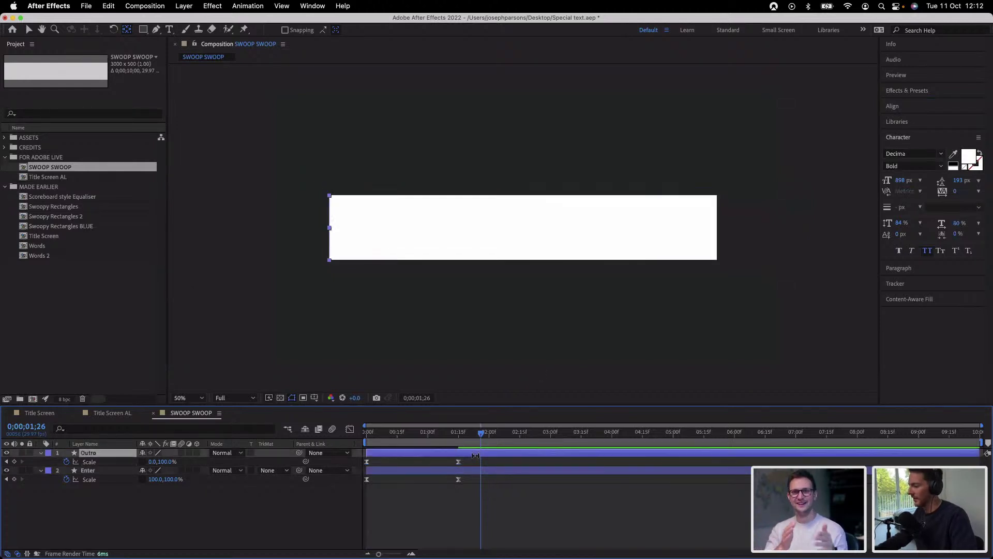
left_click(30, 32)
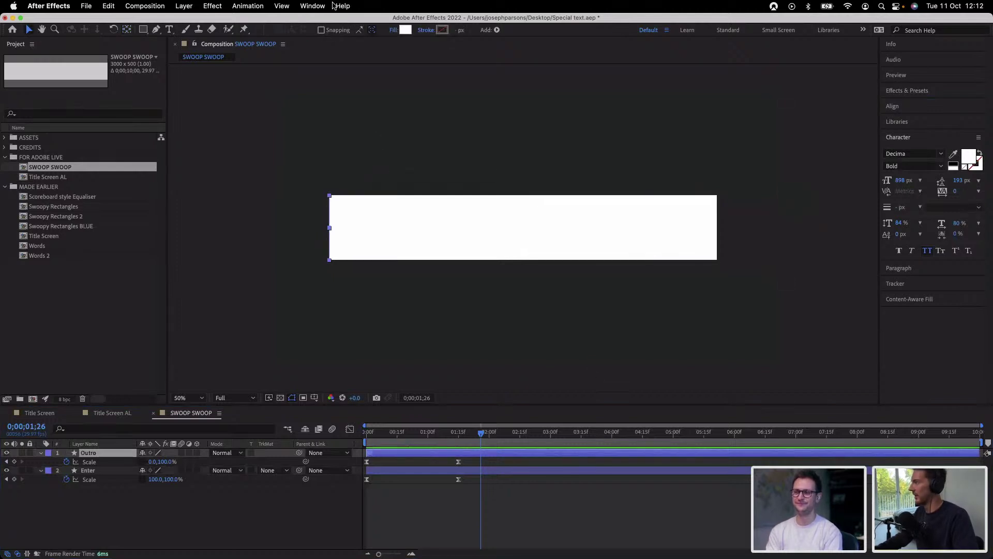
Move the Enter rectangle's anchor point to its right-edge midpoint
left_click(476, 340)
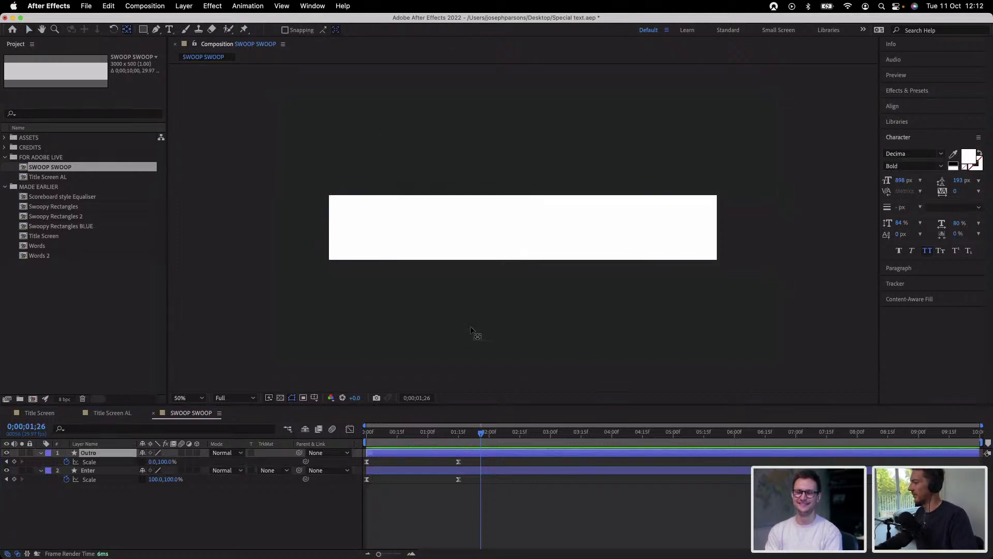
left_click(459, 230)
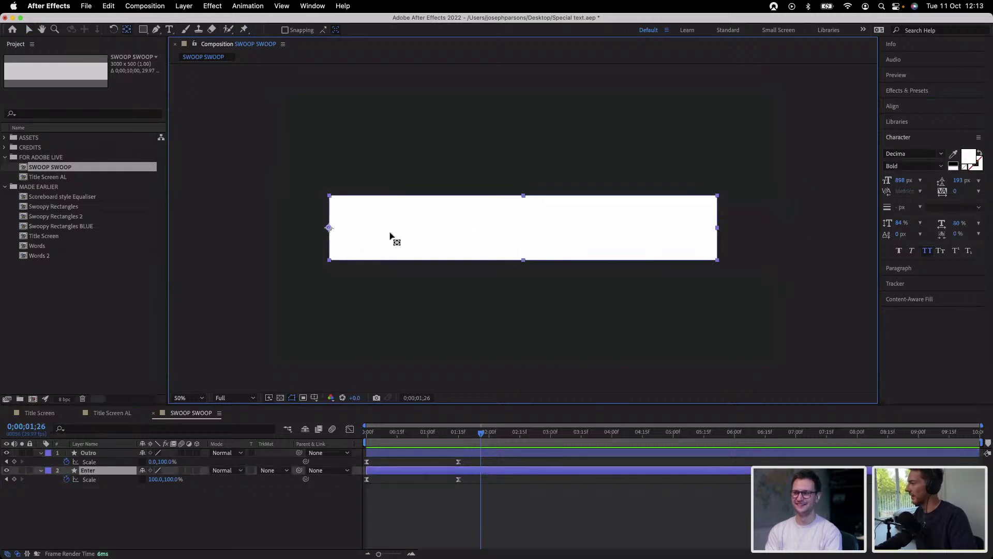
left_click_drag(731, 233, 716, 230)
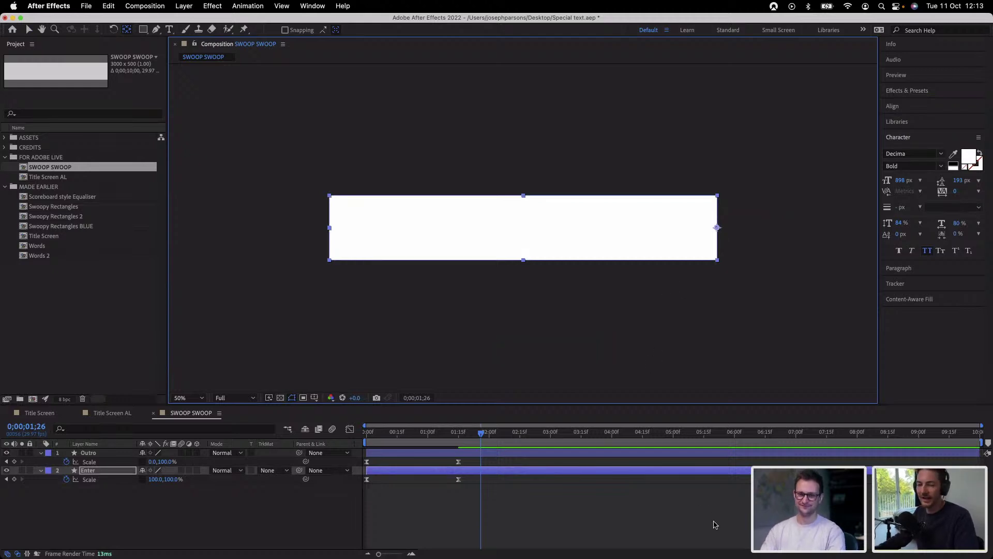
left_click(646, 521)
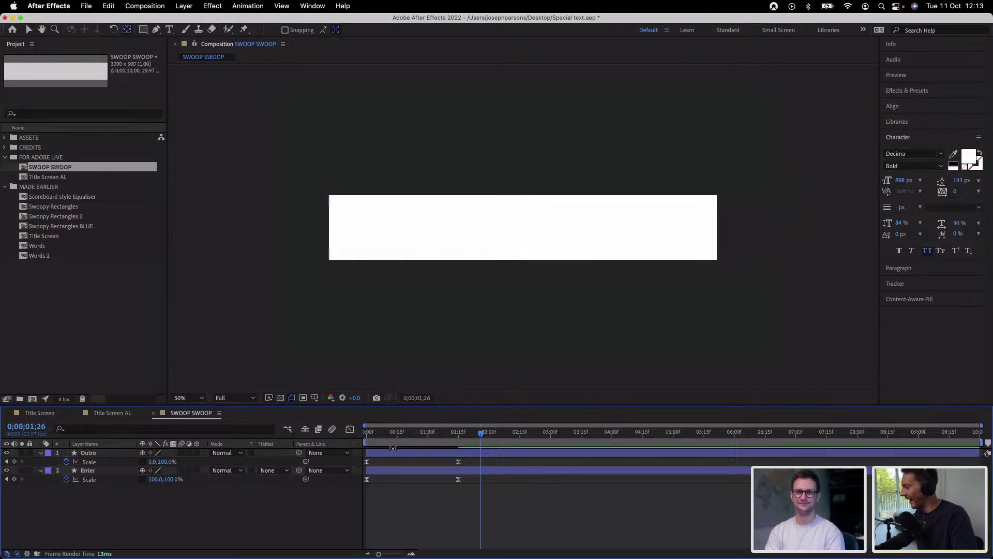
Split the Outro and Enter layers at the current time and delete the Outro 2 and Enter 2 pieces
left_click(393, 449)
left_click(29, 30)
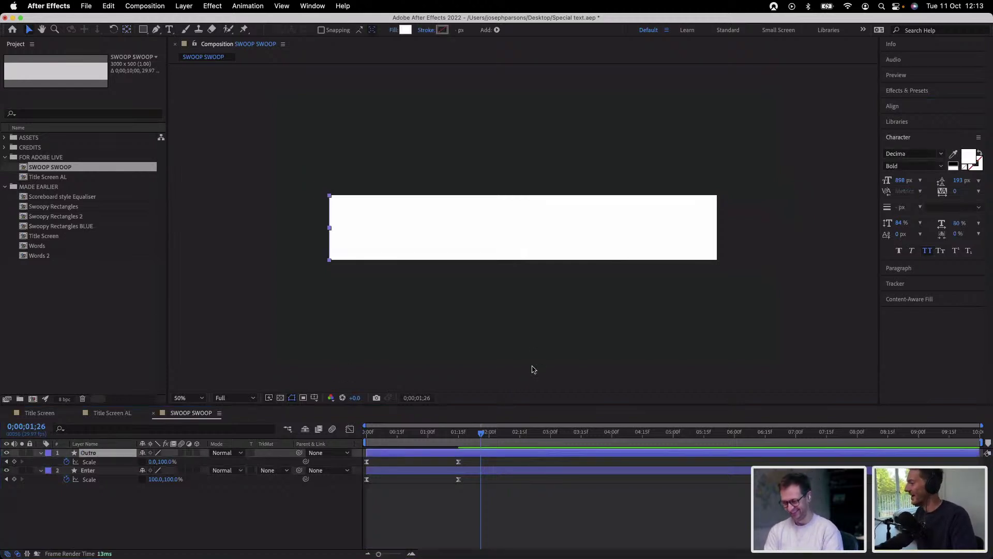
left_click_drag(430, 454, 544, 464)
left_click_drag(475, 433, 461, 433)
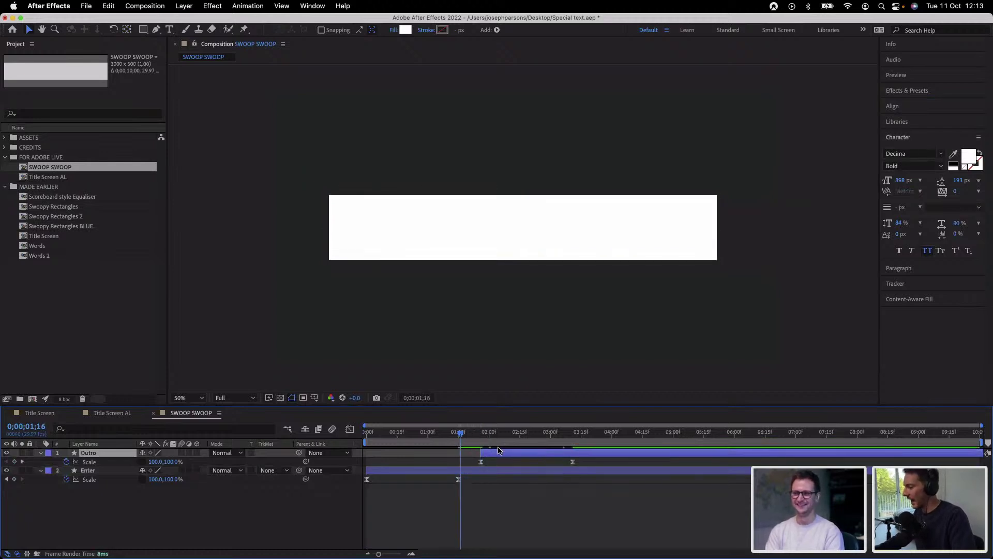
key("super+z")
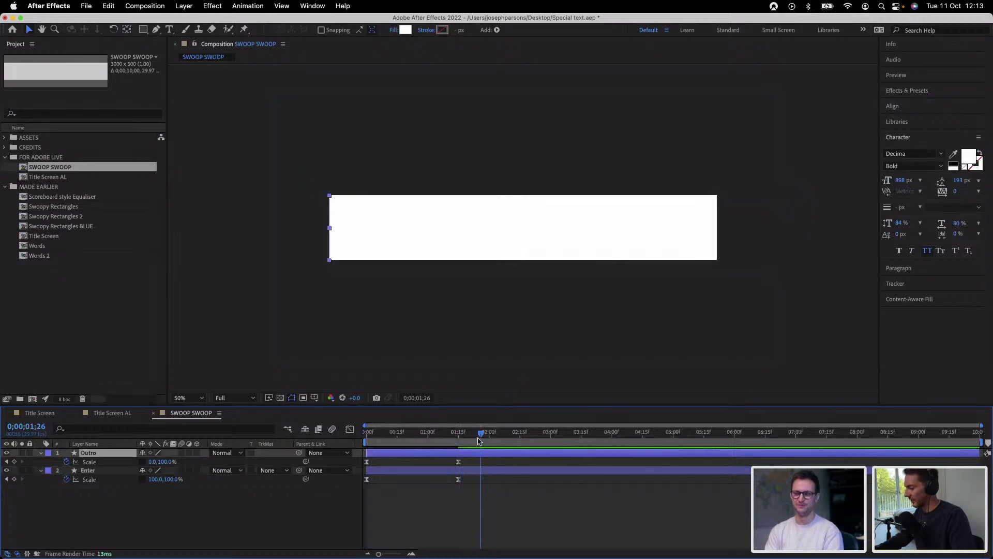
key("super+shift+d")
left_click(491, 479)
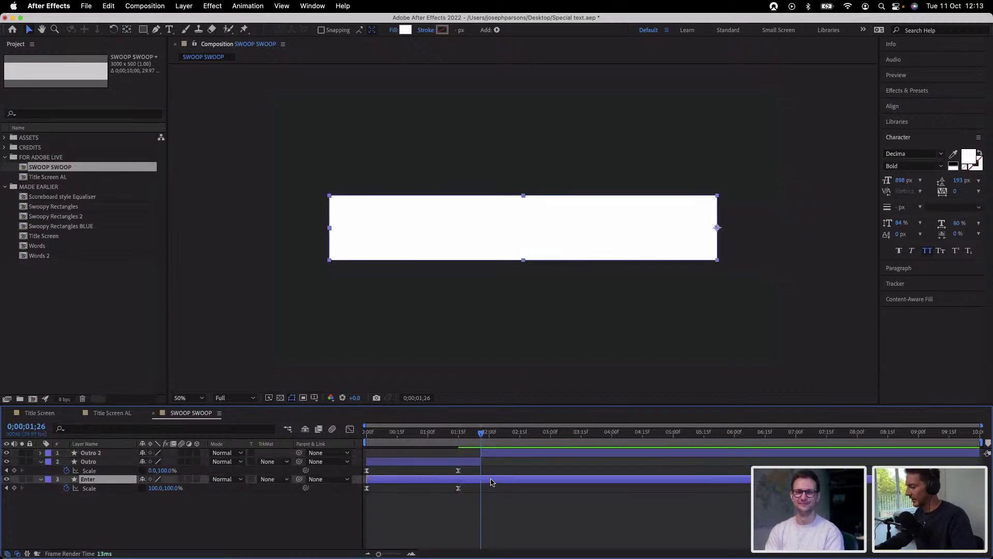
key("super+shift+d")
left_click(489, 453, "shift")
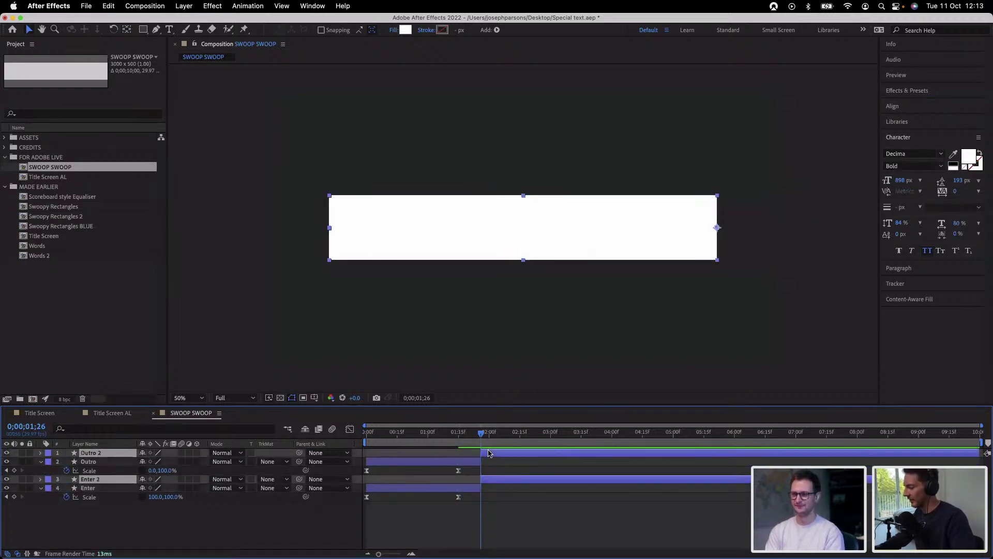
key("Delete")
Start the Outro layer around 1;22, after Enter's grow-in, and preview from the start
left_click(457, 439)
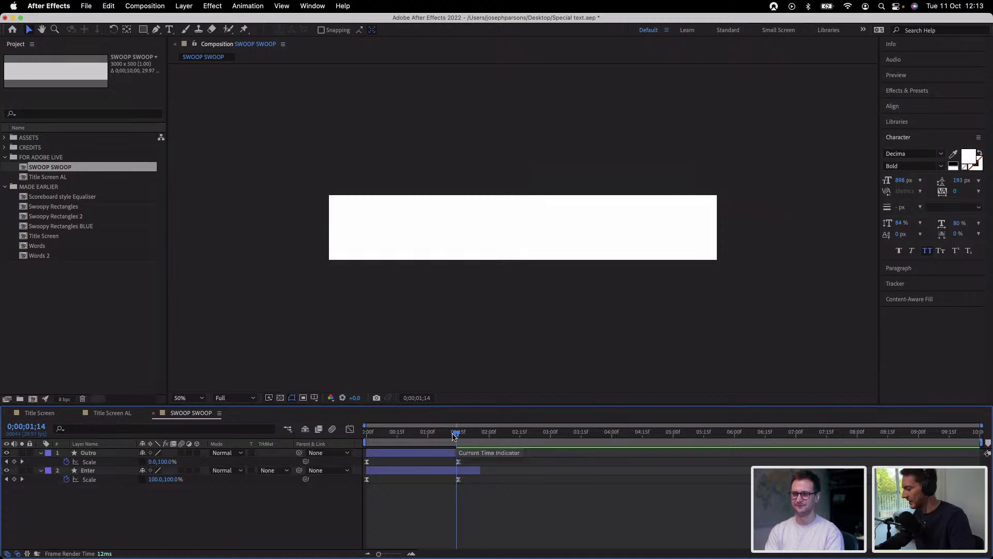
left_click_drag(391, 453, 500, 455)
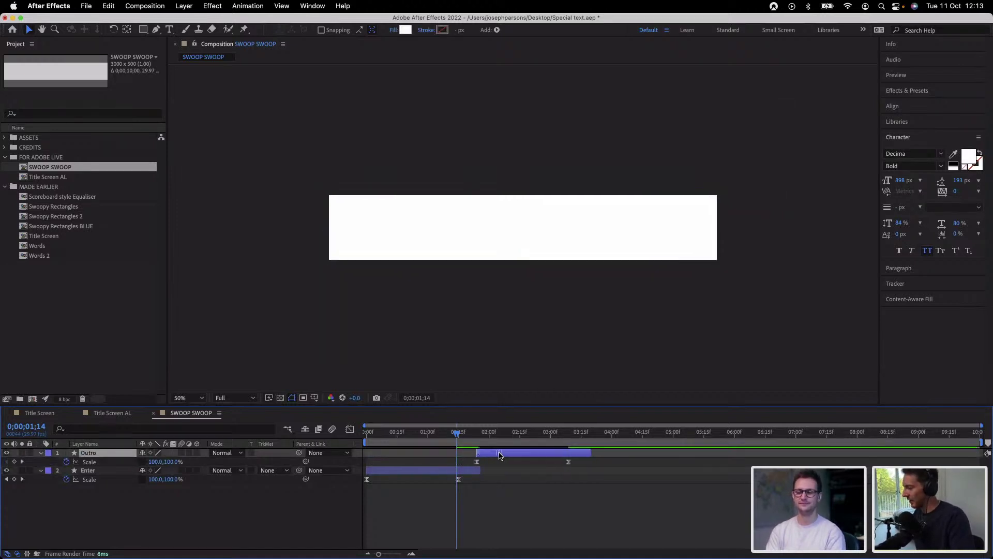
key("Home")
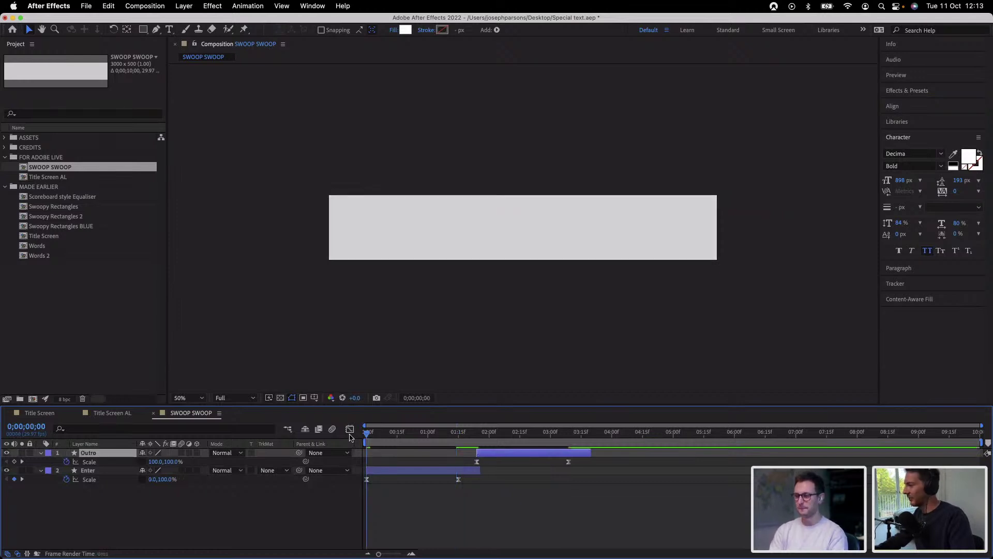
key("space")
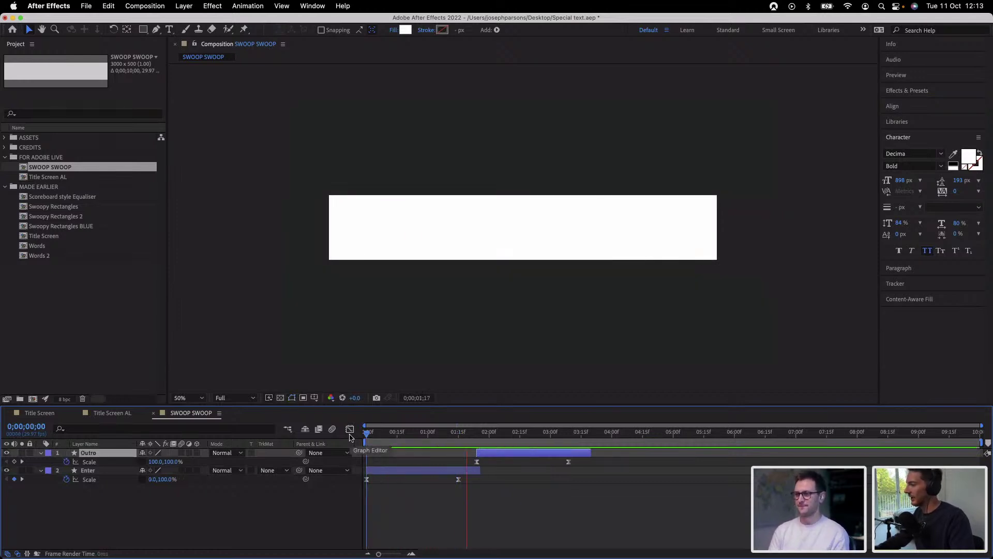
Preview the animation while checking the Enter layer's Scale keyframes
key("space")
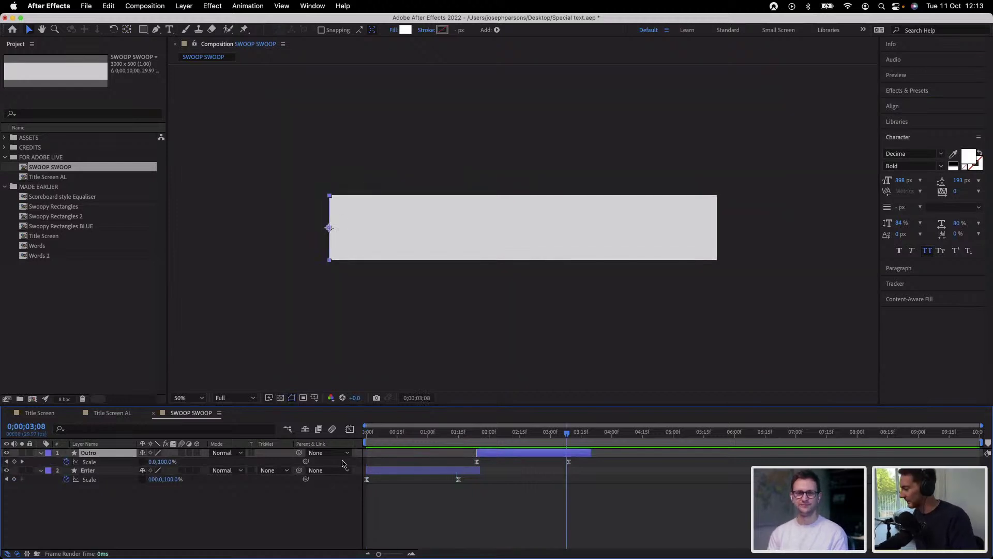
left_click(476, 495)
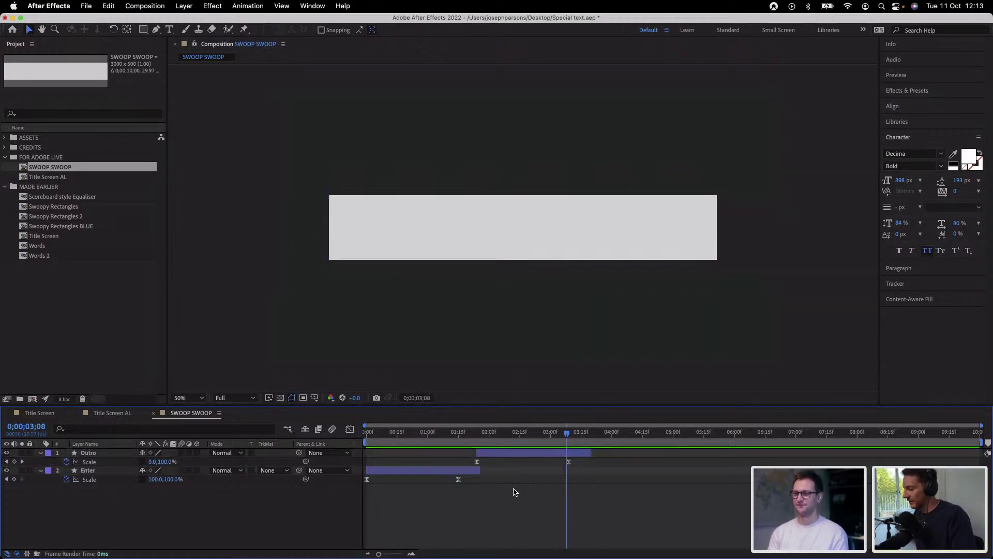
left_click_drag(468, 495, 356, 477)
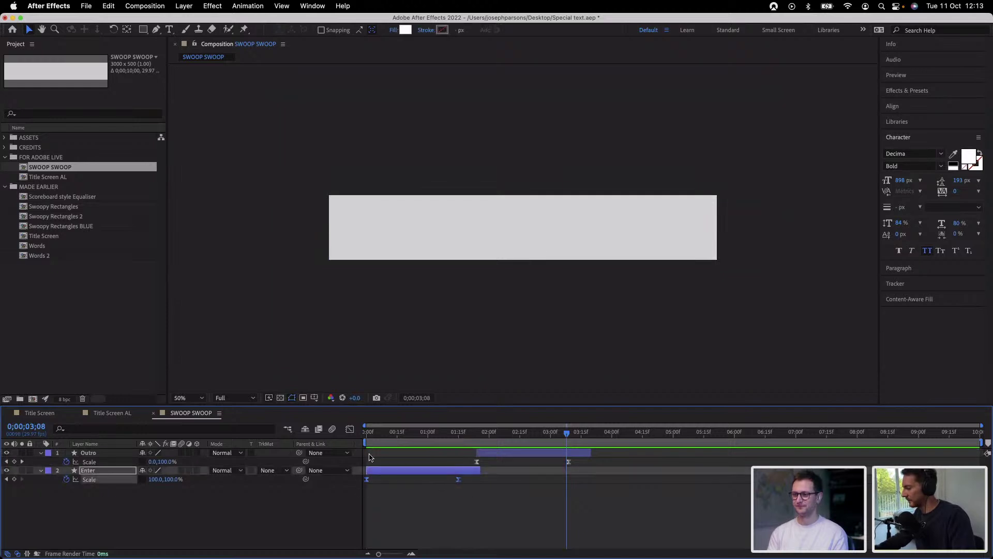
key("space")
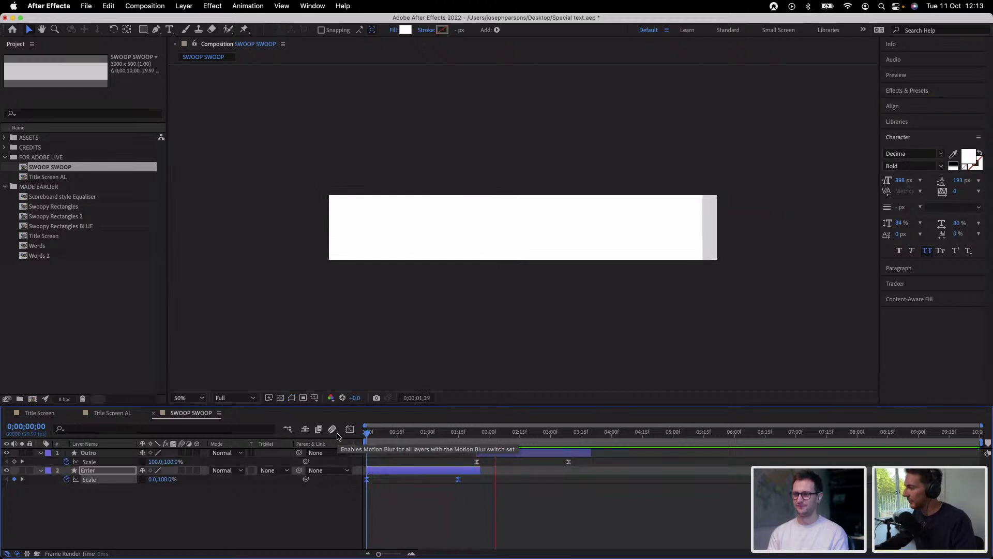
key("space")
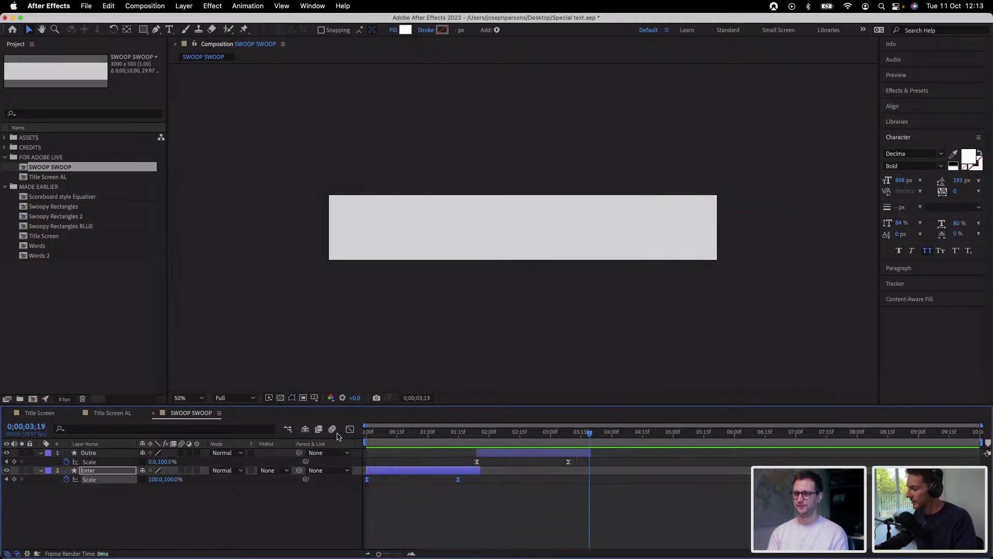
left_click(453, 523)
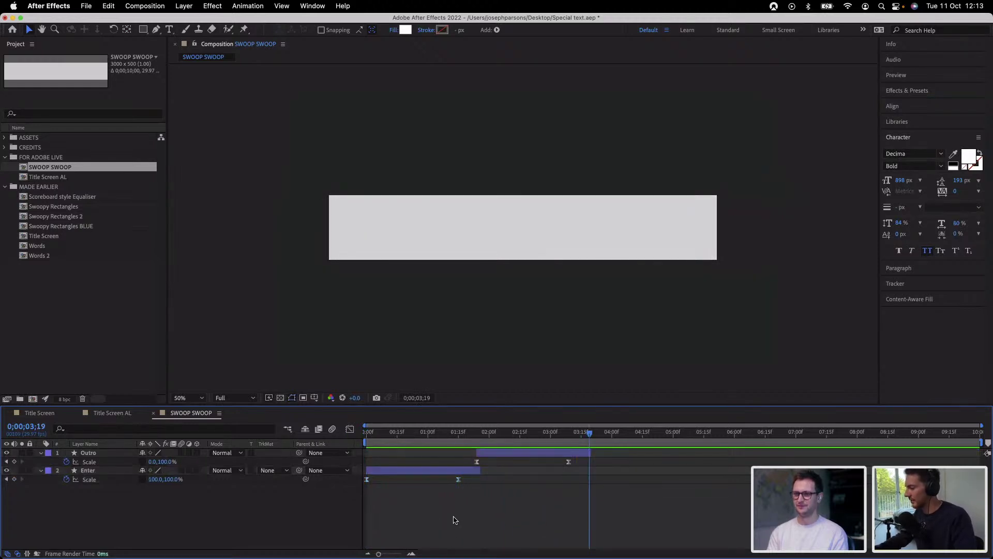
Extend the Outro layer to the end of the 10-second comp and save Special text.aep
left_click(498, 454)
left_click(542, 468)
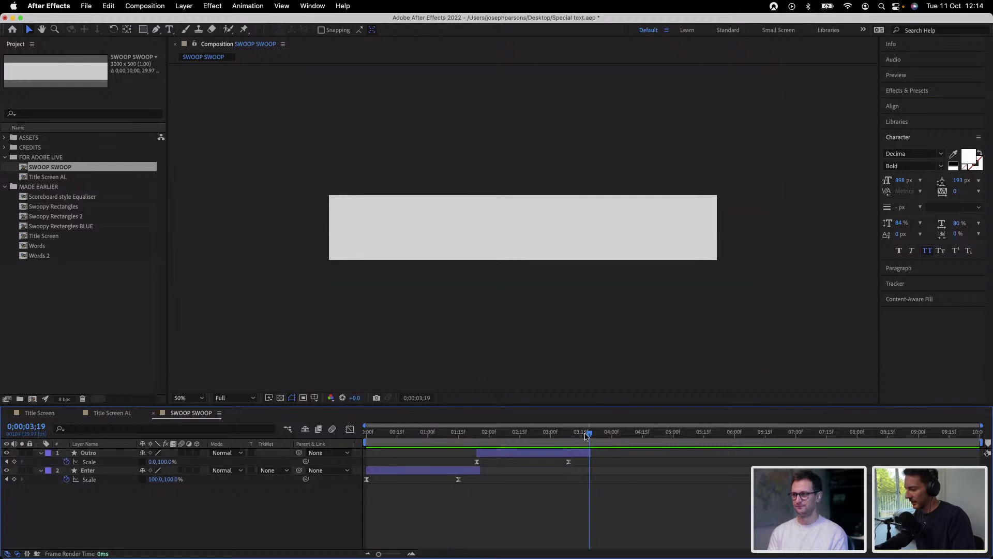
key("space")
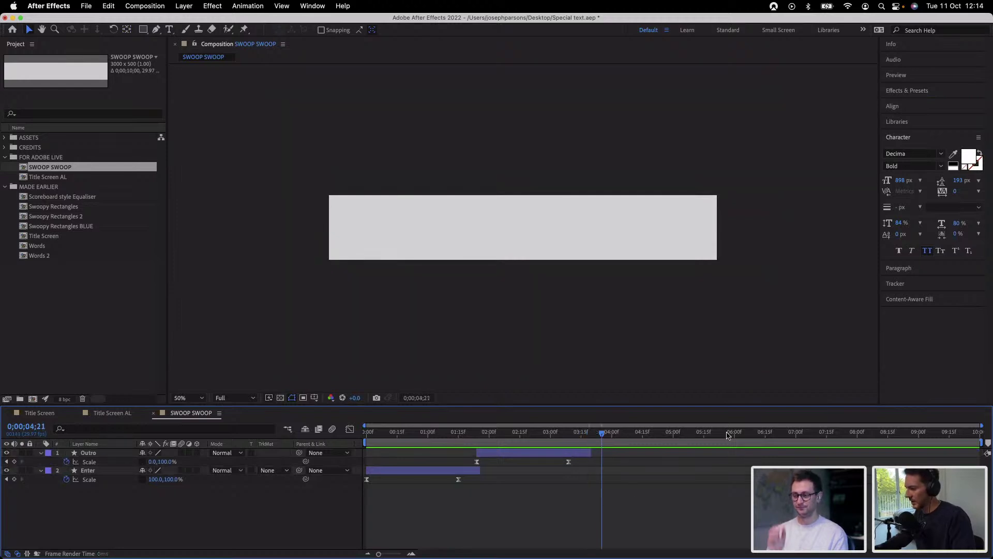
key("super+z")
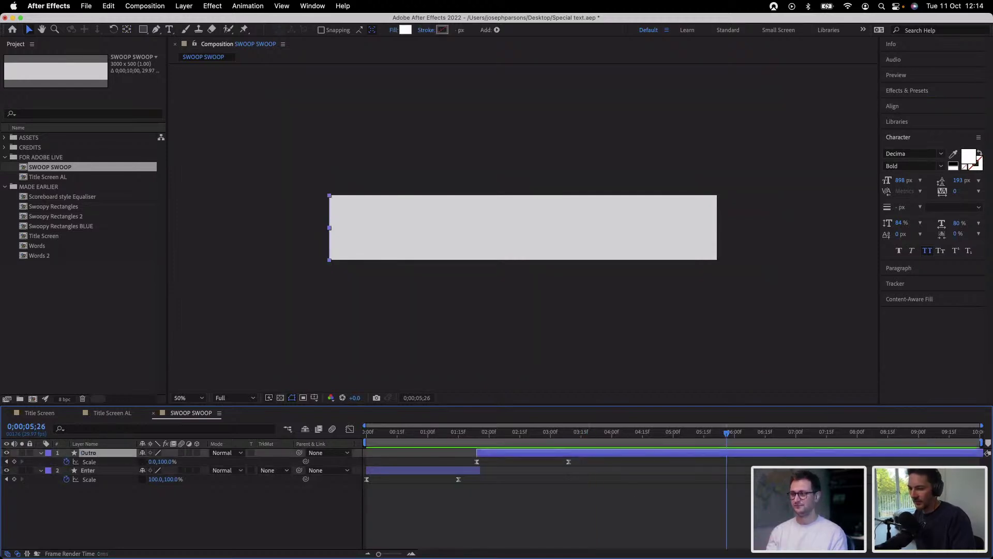
left_click(564, 503)
key("super+s")
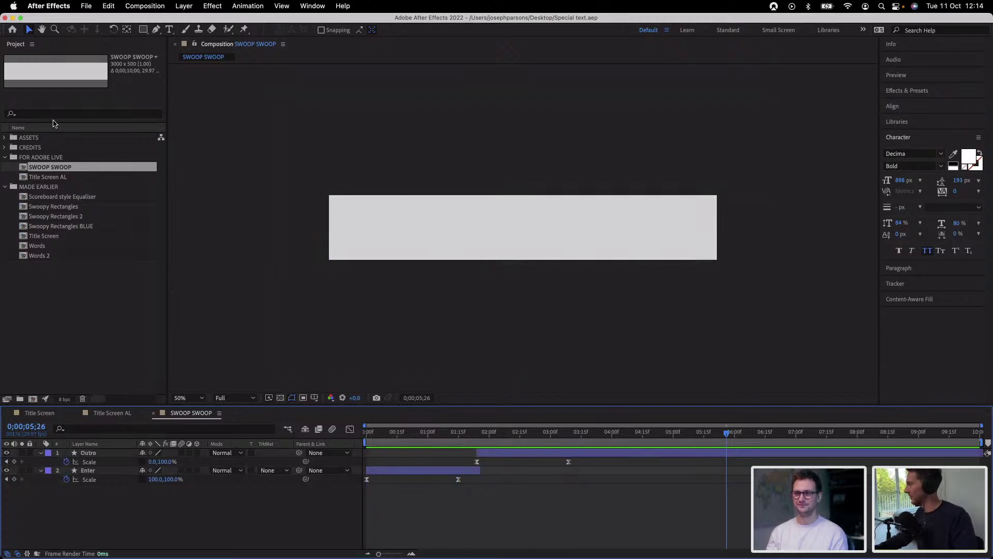
Nest the SWOOP SWOOP comp as the top layer of Title Screen AL and preview the wipe over JOSEPH
double_click(49, 177)
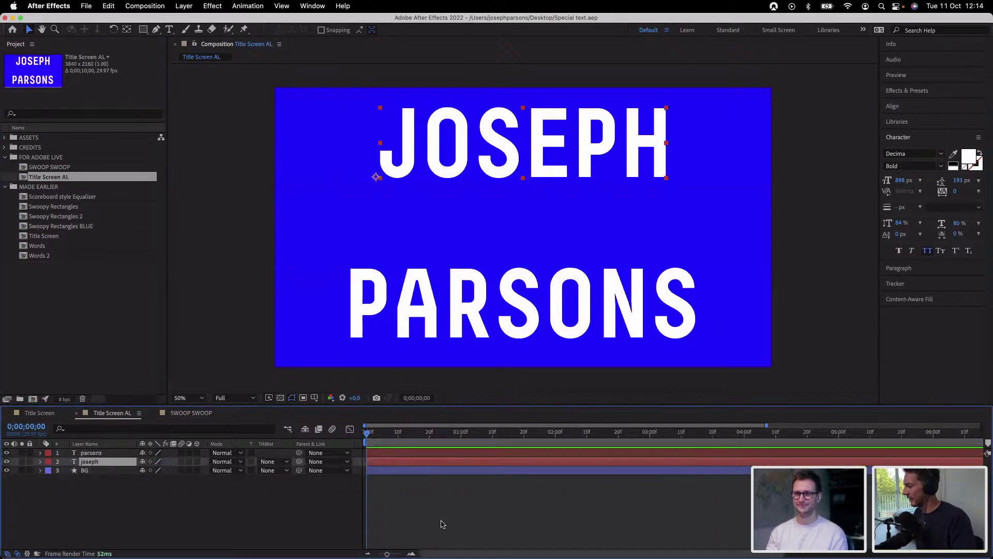
left_click_drag(44, 164, 524, 145)
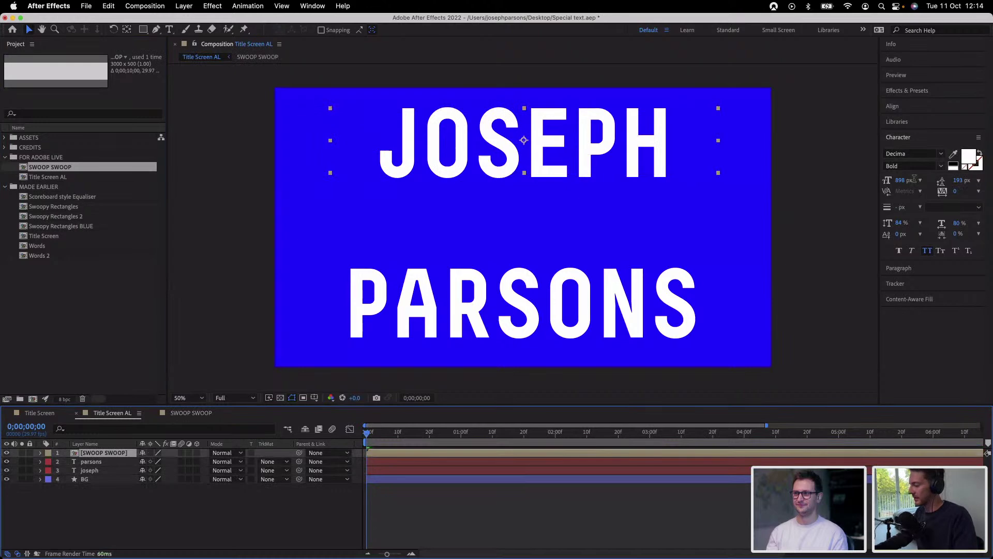
left_click(157, 502)
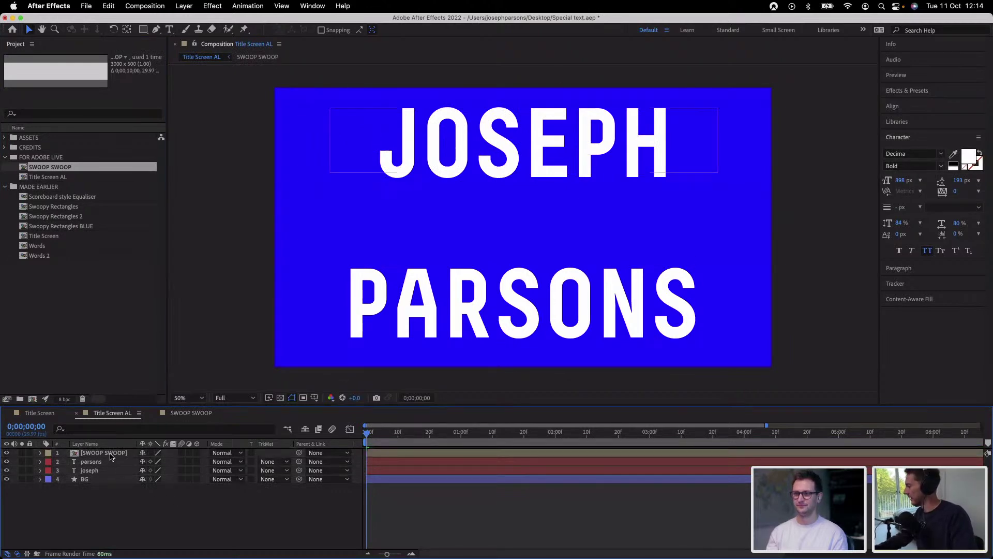
left_click(98, 453)
key("space")
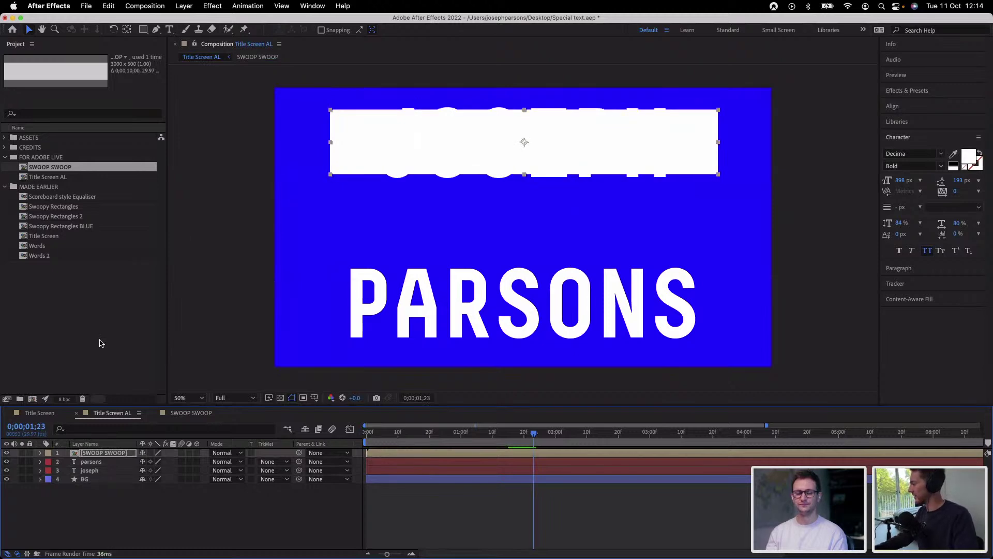
Scale the SWOOP SWOOP layer to 120,115% and nudge its position down to 1928,424
left_click(40, 453)
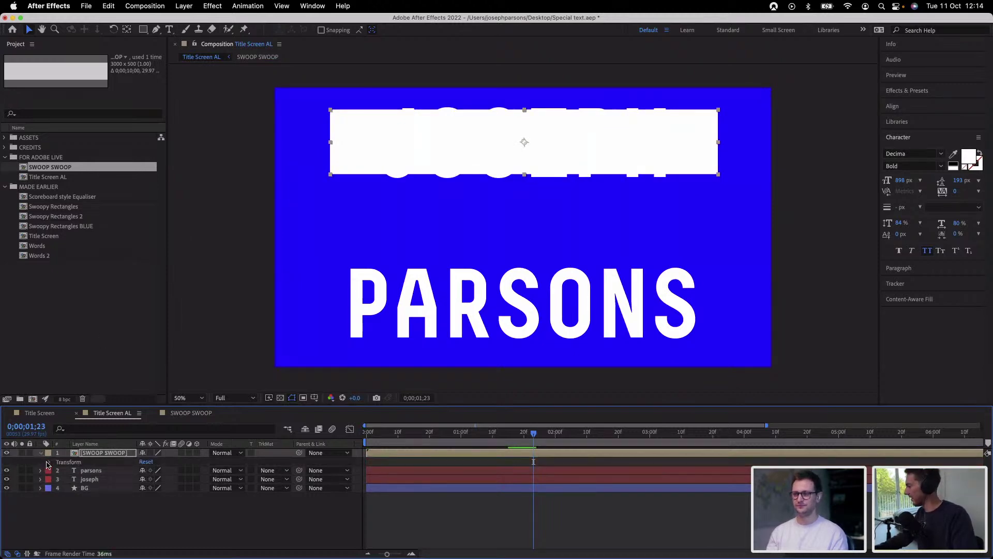
left_click(48, 462)
left_click(136, 492)
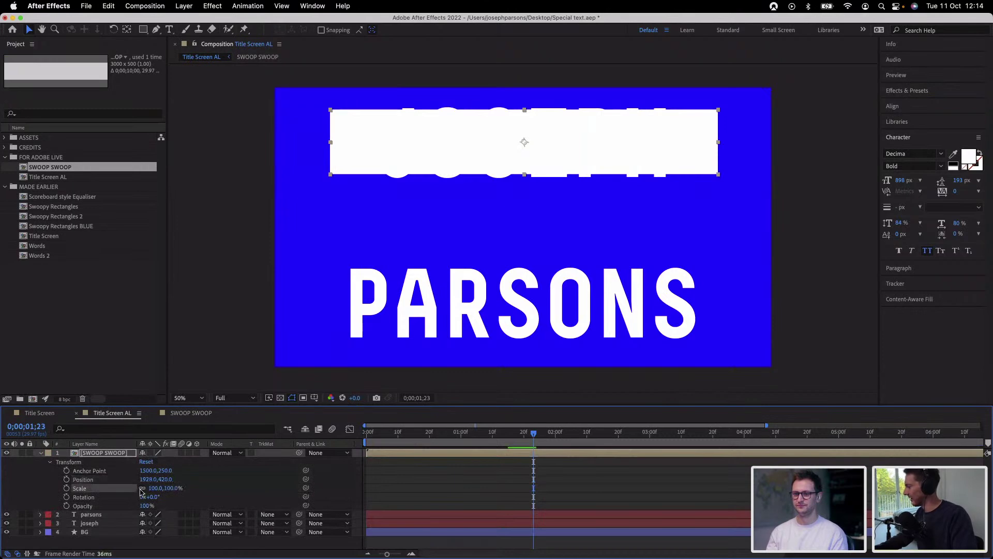
left_click_drag(165, 488, 189, 497)
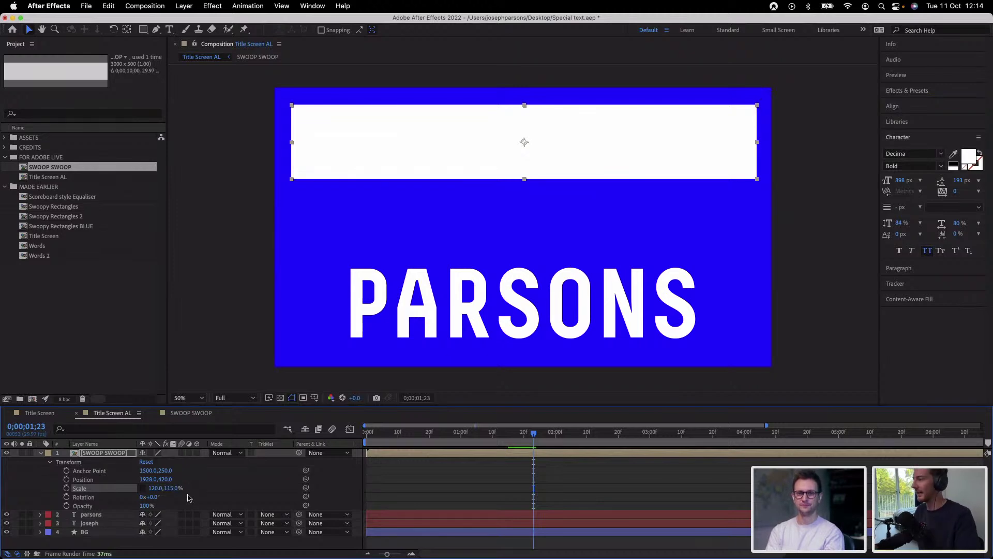
key("Down")
key("Down")
key("Down")
key("Down")
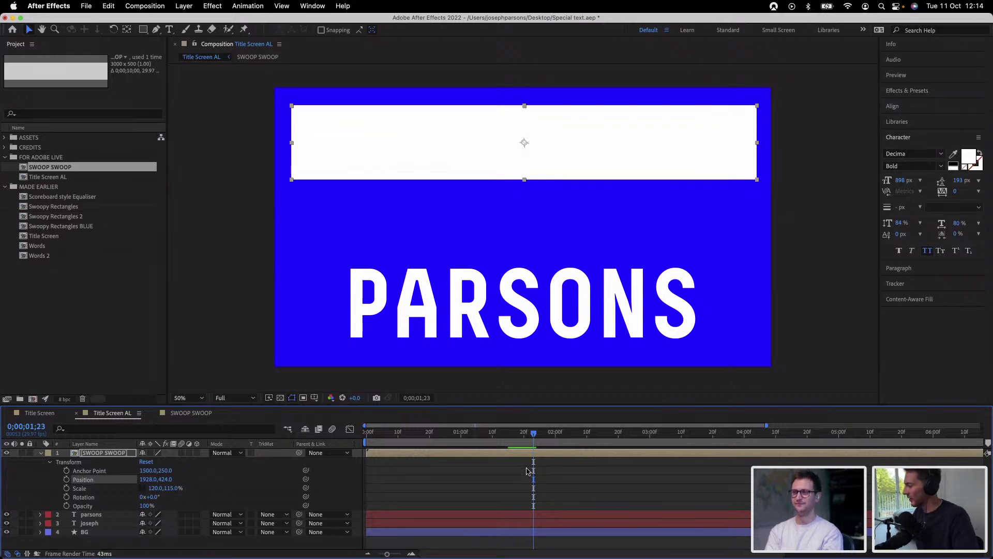
left_click(522, 476)
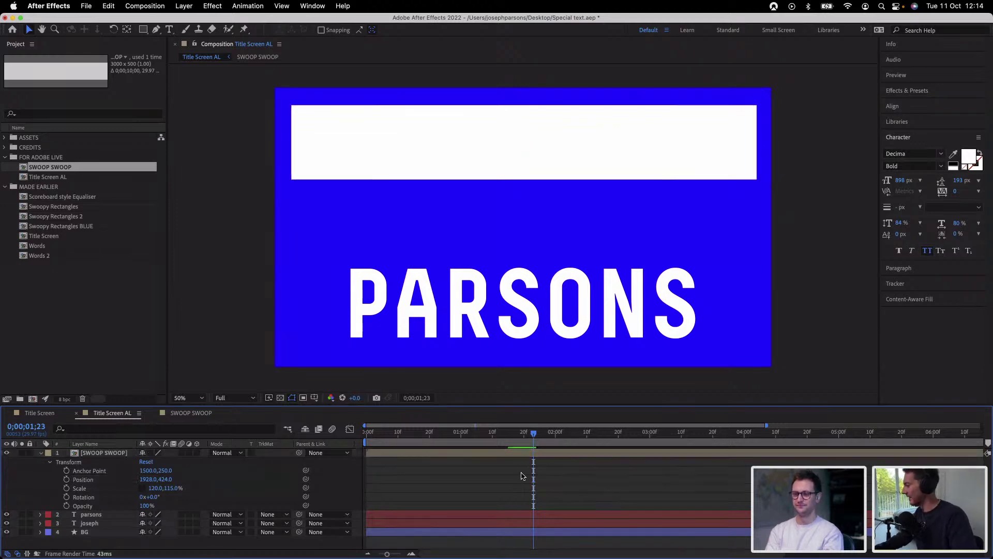
left_click(41, 453)
Duplicate the SWOOP SWOOP layer, move the copy over PARSONS, and preview from the start
left_click(123, 454)
key("super+d")
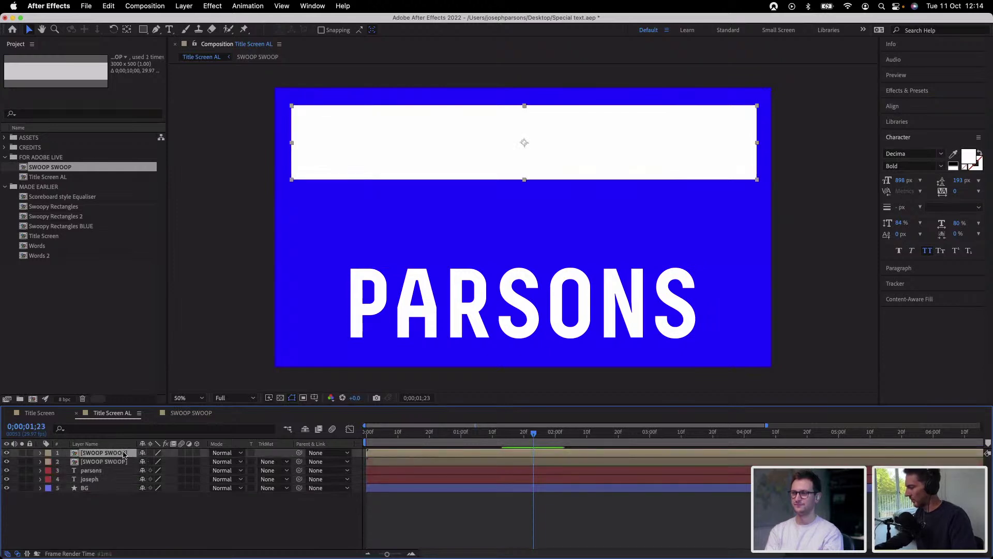
key("shift+Down")
key("shift+Down")
key("shift+Down")
key("shift+Down")
key("shift+Down")
key("shift+Down")
key("shift+Down")
key("shift+Down")
key("shift+Down")
key("shift+Down")
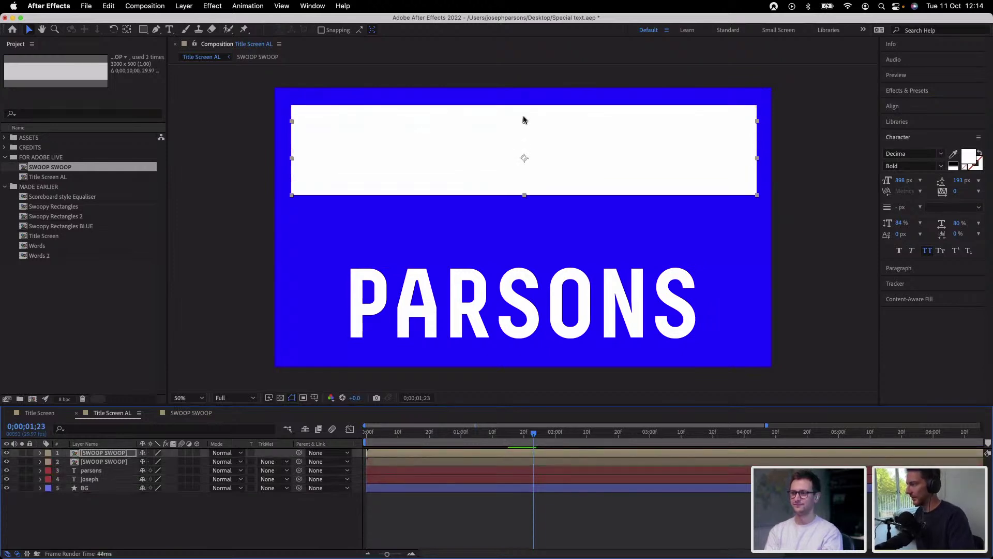
left_click_drag(499, 162, 503, 296)
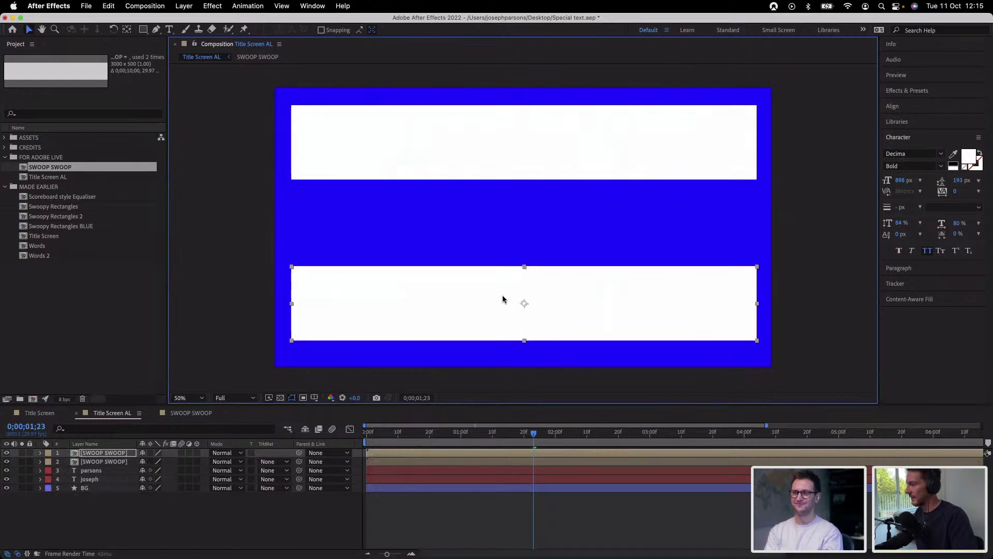
left_click_drag(393, 439, 267, 437)
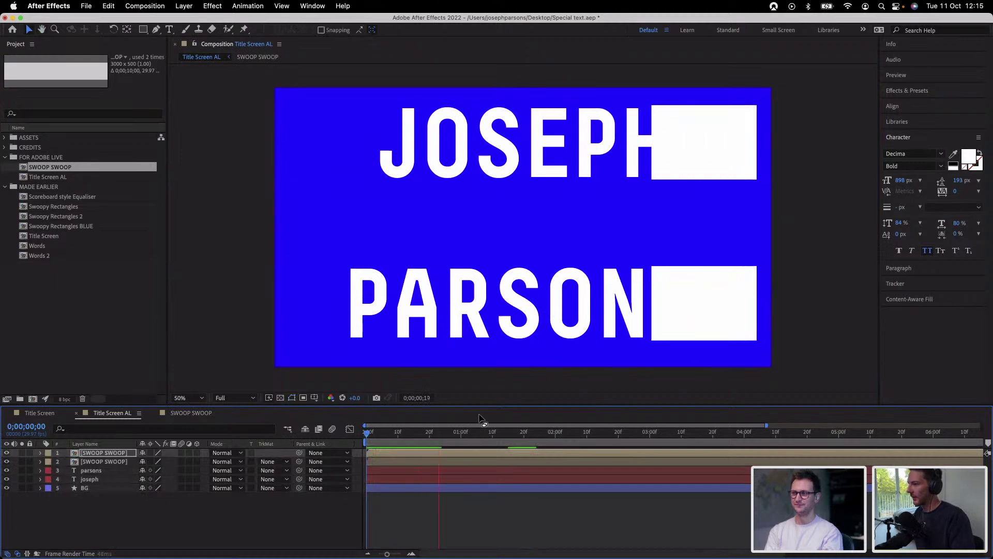
key("space")
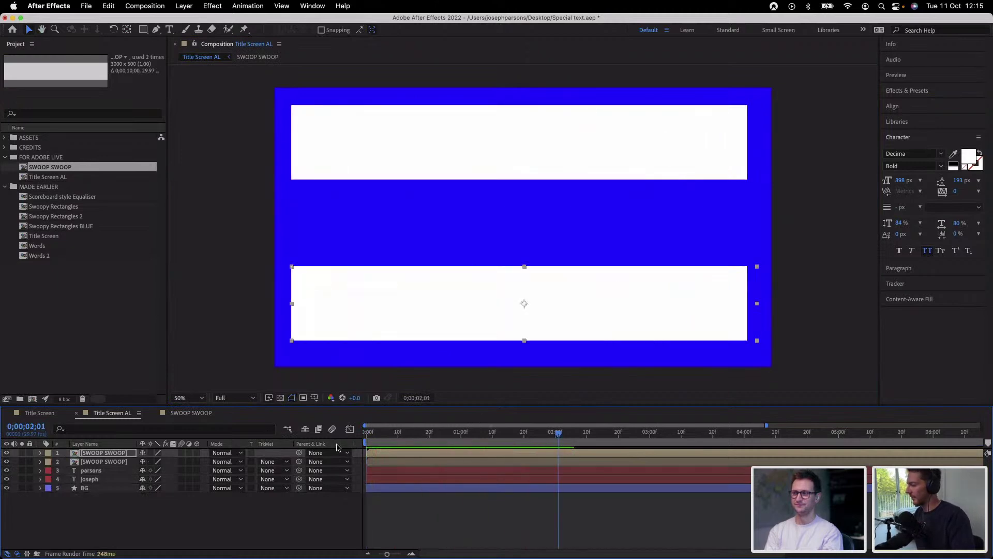
left_click_drag(380, 441, 335, 444)
key("space")
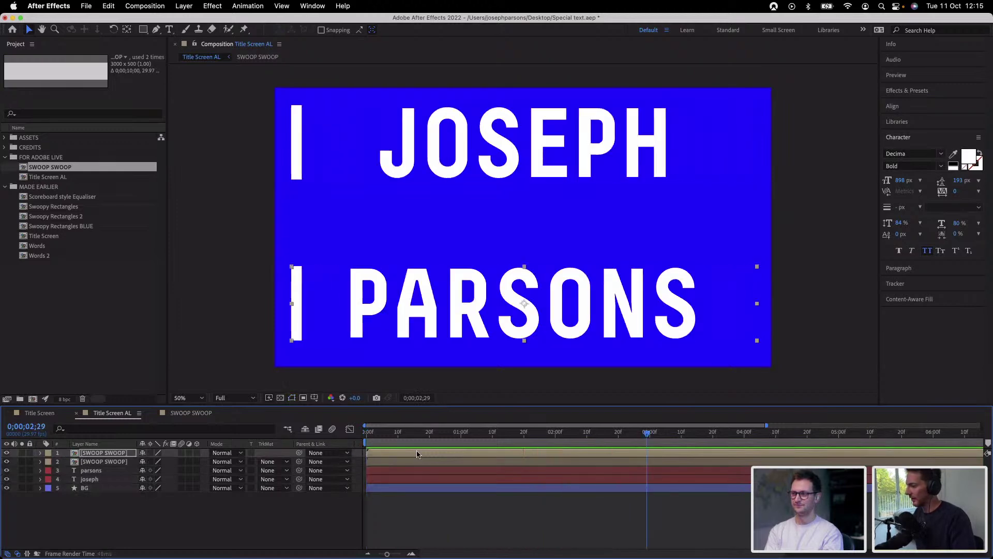
In the SWOOP SWOOP comp, slide the Outro layer to zero and shift the Scale keyframes earlier
left_click(210, 413)
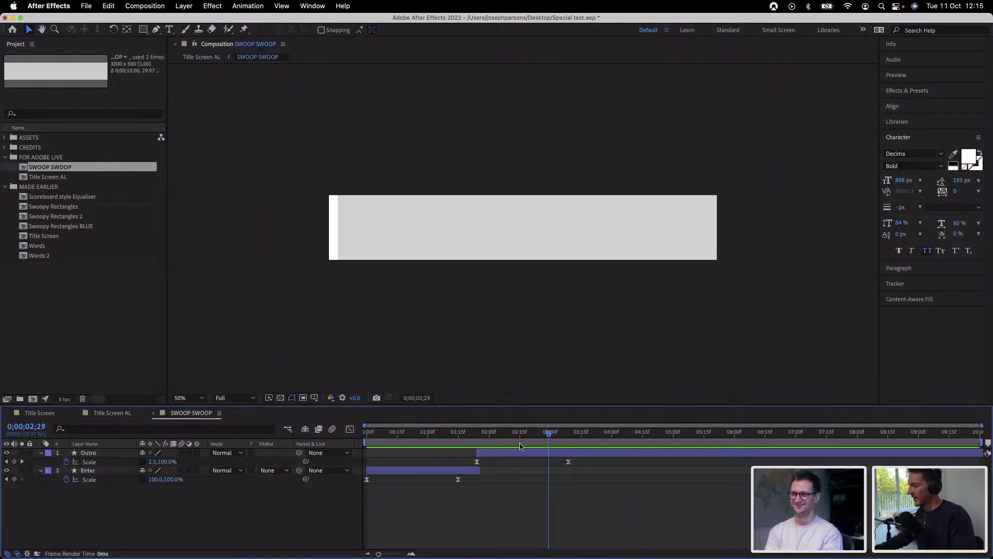
left_click_drag(501, 452, 396, 453)
left_click_drag(464, 502, 460, 470)
left_click(453, 512)
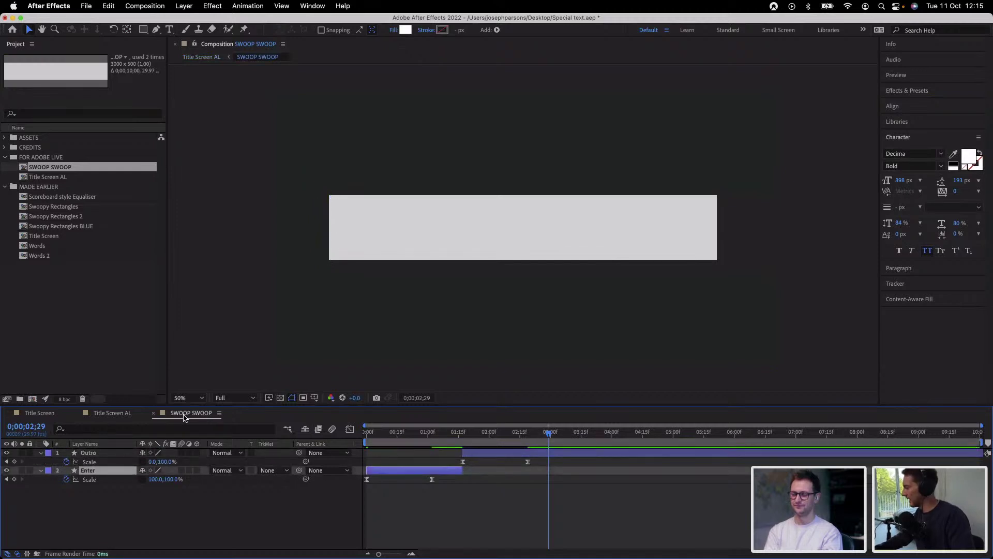
Preview the Title Screen AL animation from the start to check both swoop wipes
left_click(112, 413)
left_click(369, 436)
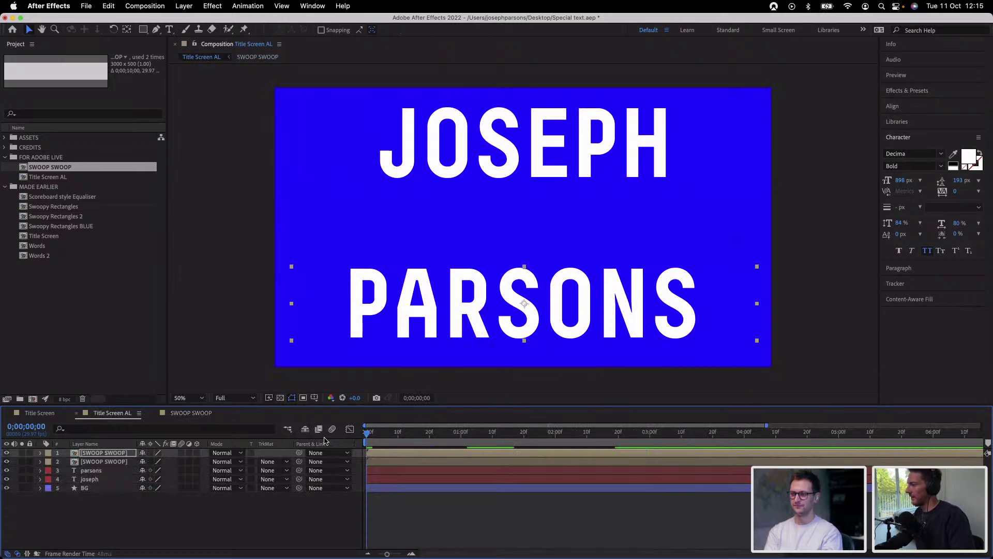
key("space")
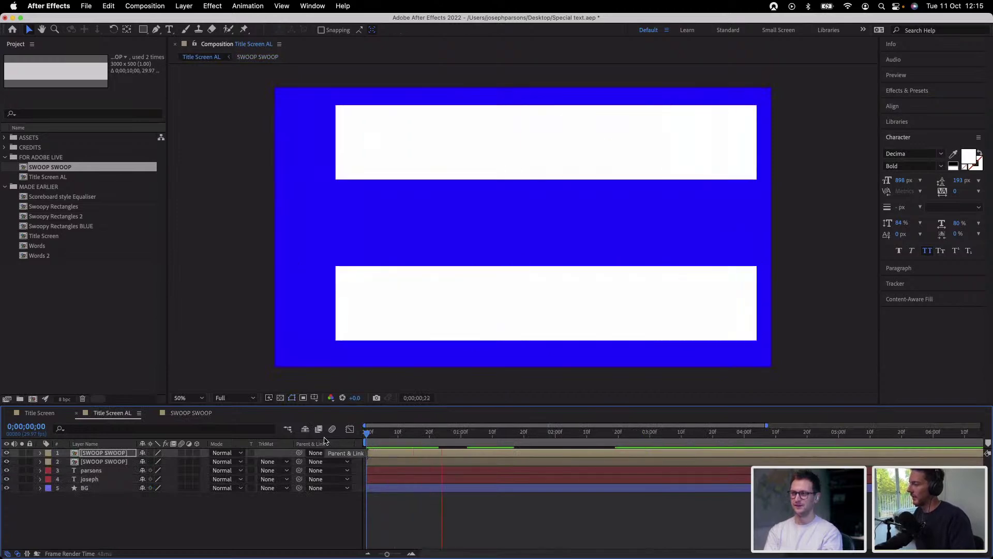
key("space")
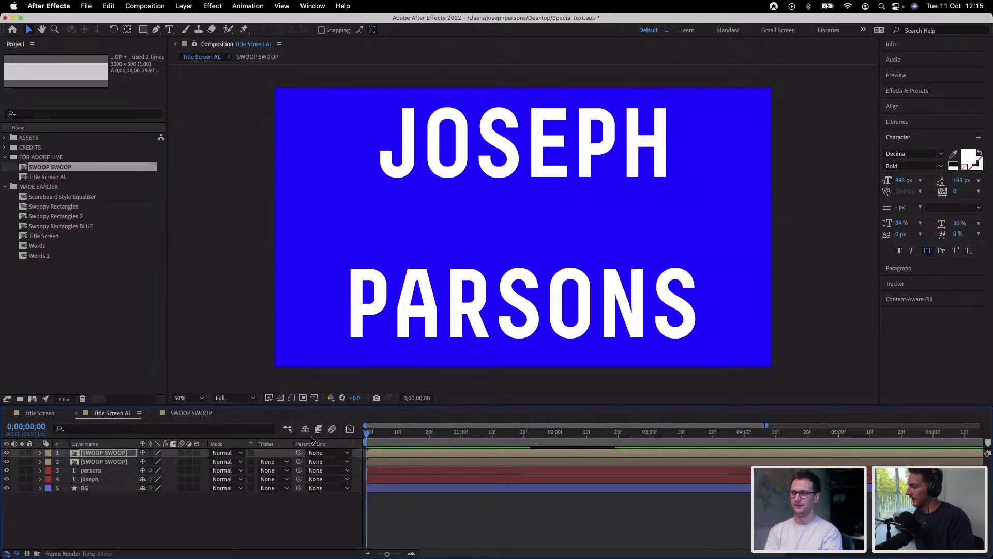
key("space")
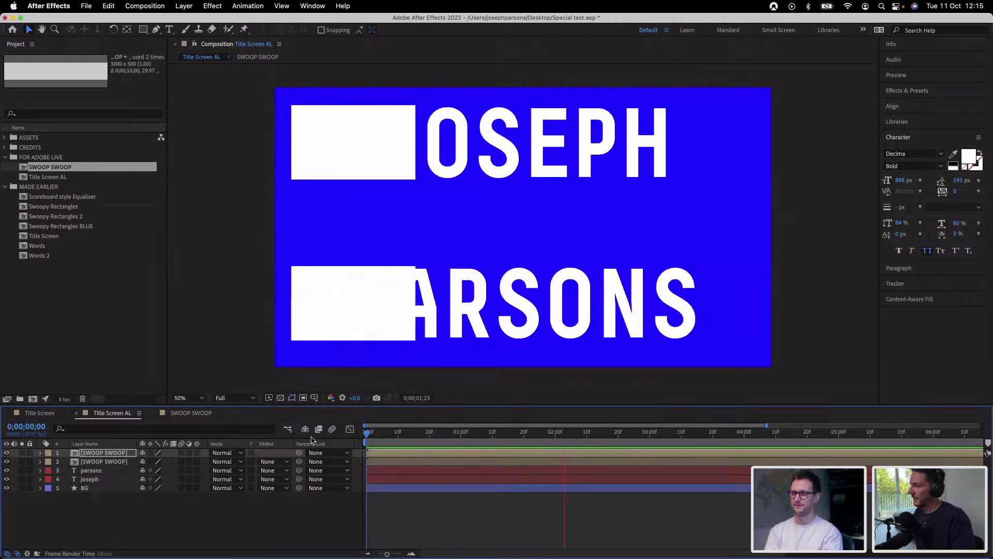
key("space")
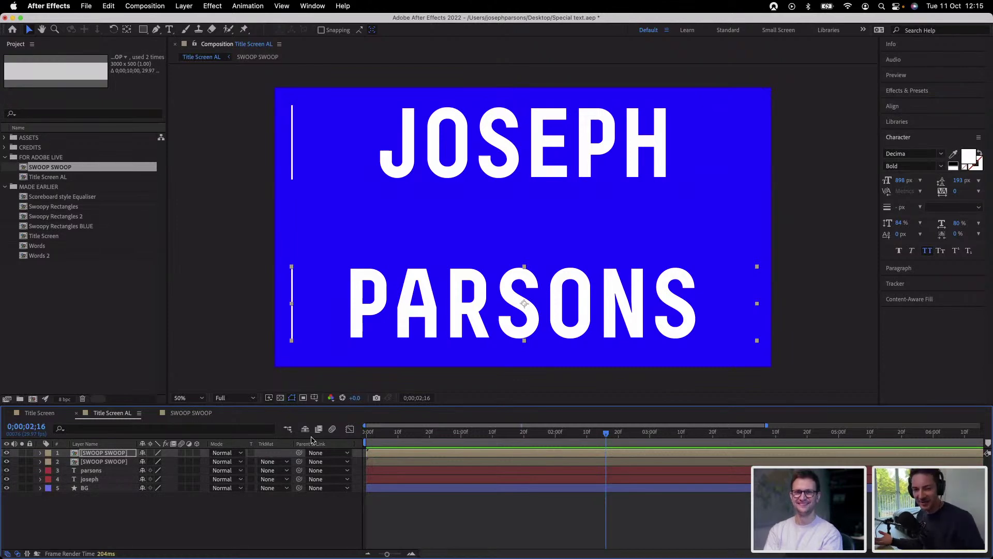
left_click(191, 412)
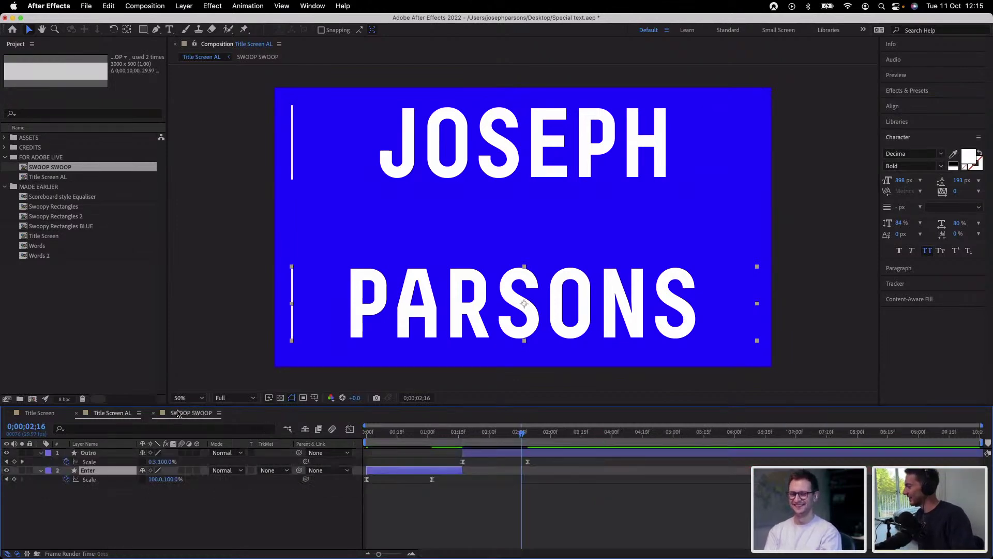
Move the Outro layer near zero and the second Scale keyframes earlier, then preview Title Screen AL
left_click_drag(494, 455, 401, 457)
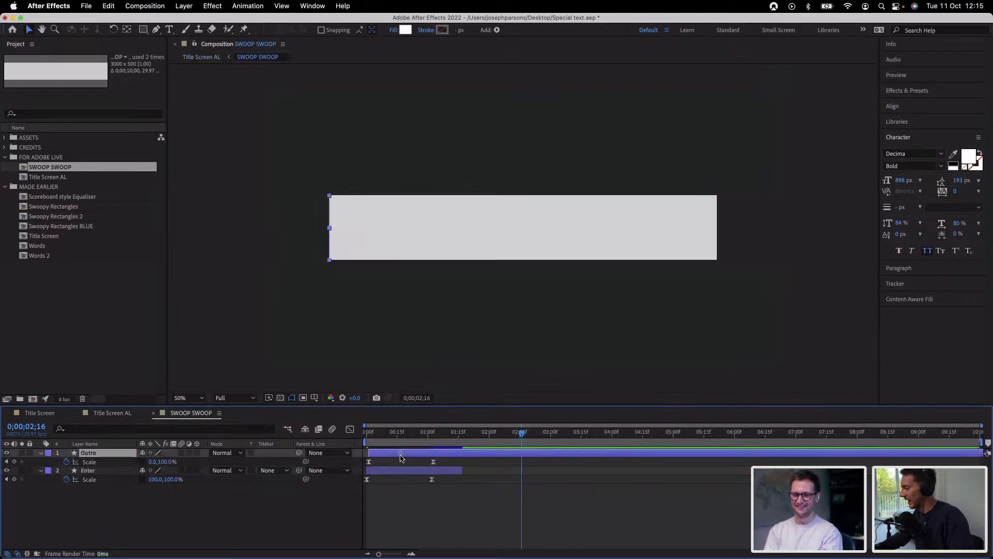
left_click_drag(440, 504, 461, 470)
left_click(462, 510)
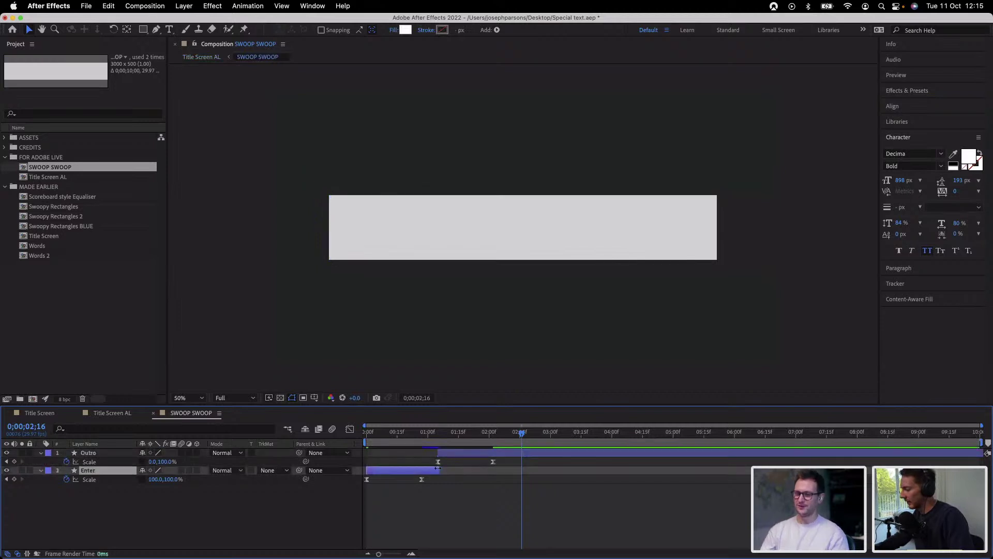
left_click(112, 413)
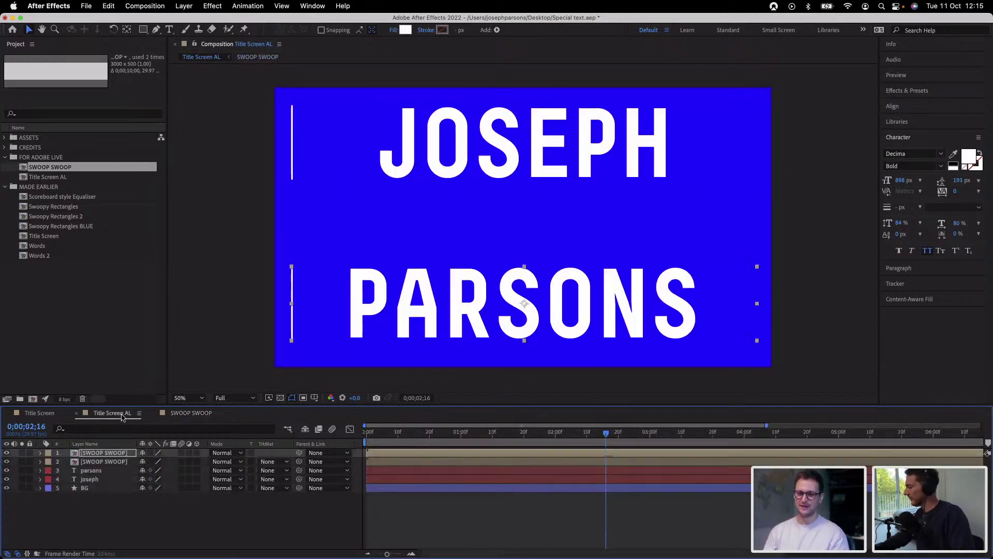
left_click_drag(378, 440, 346, 440)
key("space")
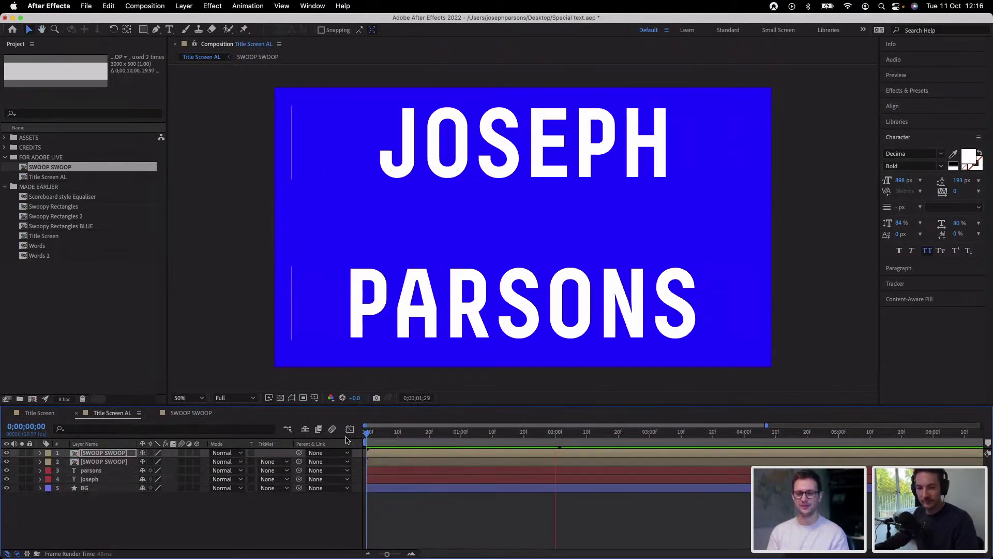
key("space")
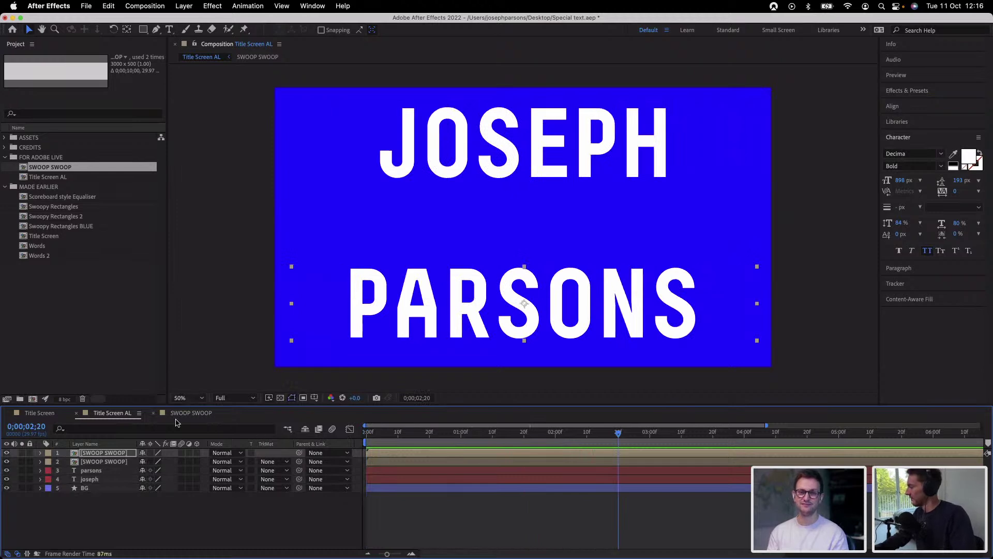
Retime the Outro layer and second Scale keyframes again and preview SWOOP SWOOP
left_click(190, 412)
left_click_drag(462, 454, 391, 454)
left_click_drag(435, 493, 421, 471)
left_click(471, 505)
left_click_drag(385, 433, 326, 435)
key("space")
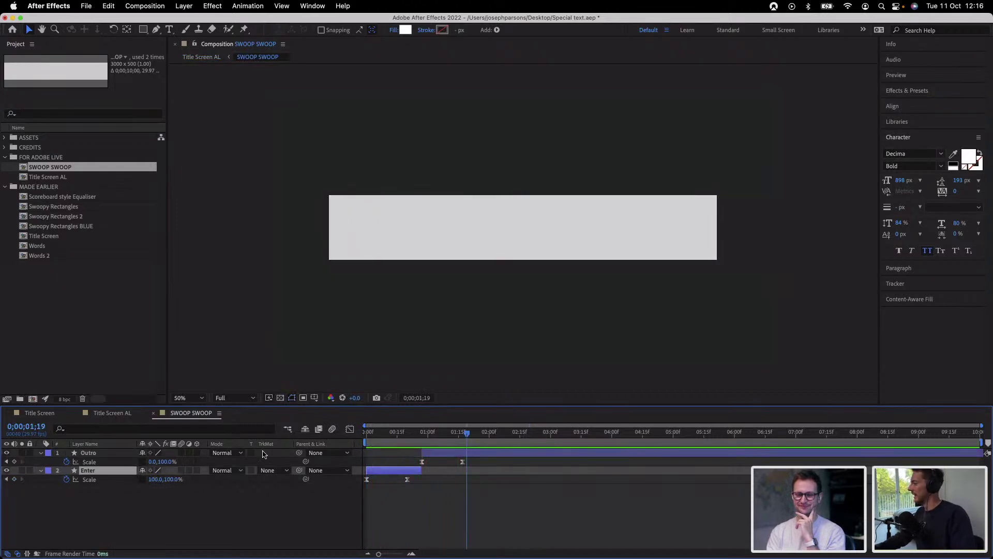
Preview Title Screen AL and park the time at frame 18, where the bars cover both names
left_click(114, 413)
left_click_drag(394, 435, 290, 440)
key("space")
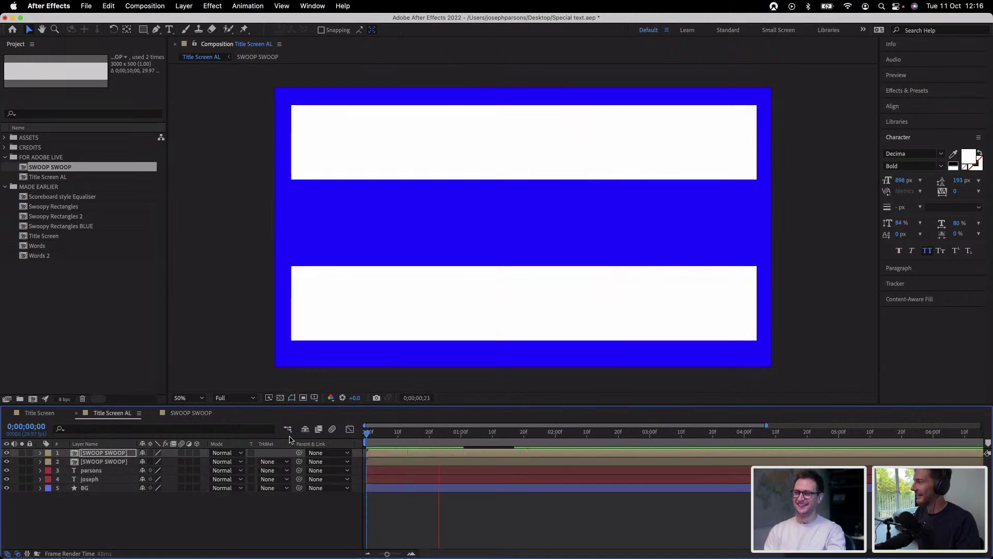
key("space")
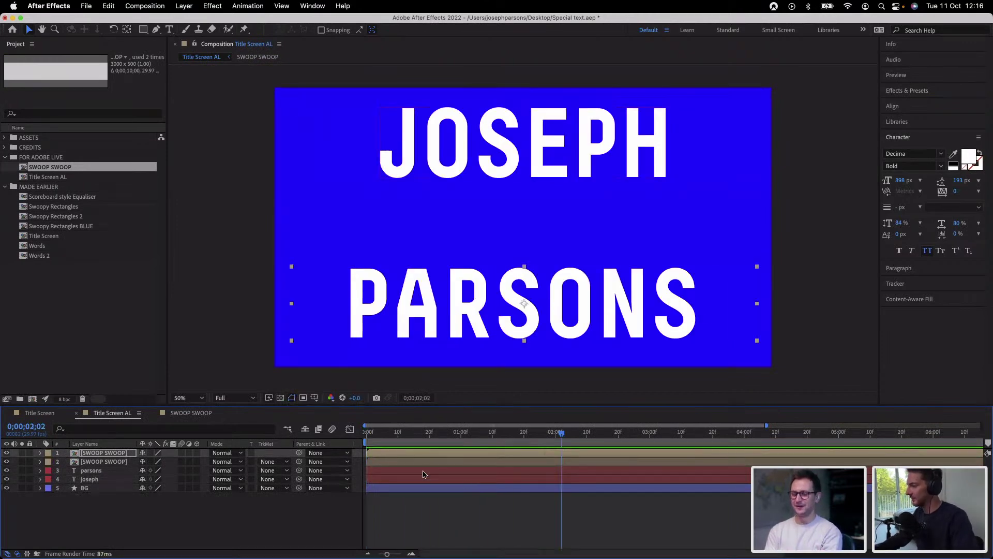
left_click_drag(398, 437, 425, 438)
left_click(435, 470)
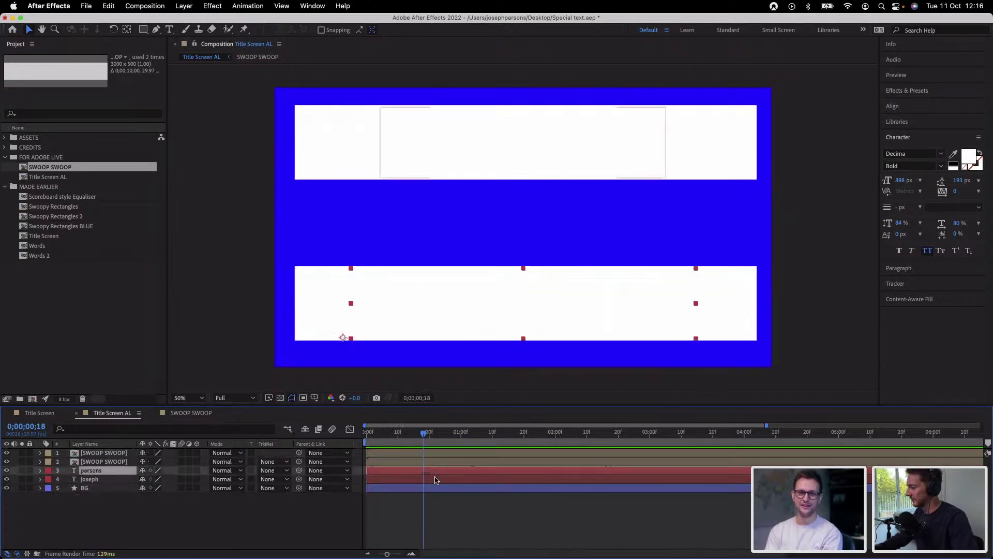
Split both name text layers at frame 18, delete their first parts, and preview from the start
left_click(434, 479, "shift")
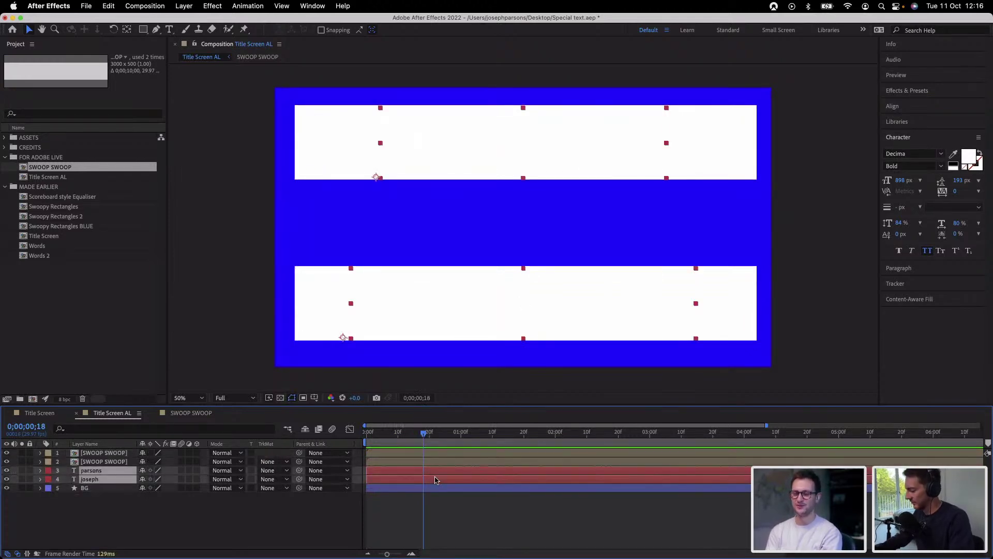
key("super+shift+d")
left_click(400, 497)
left_click(399, 480, "super")
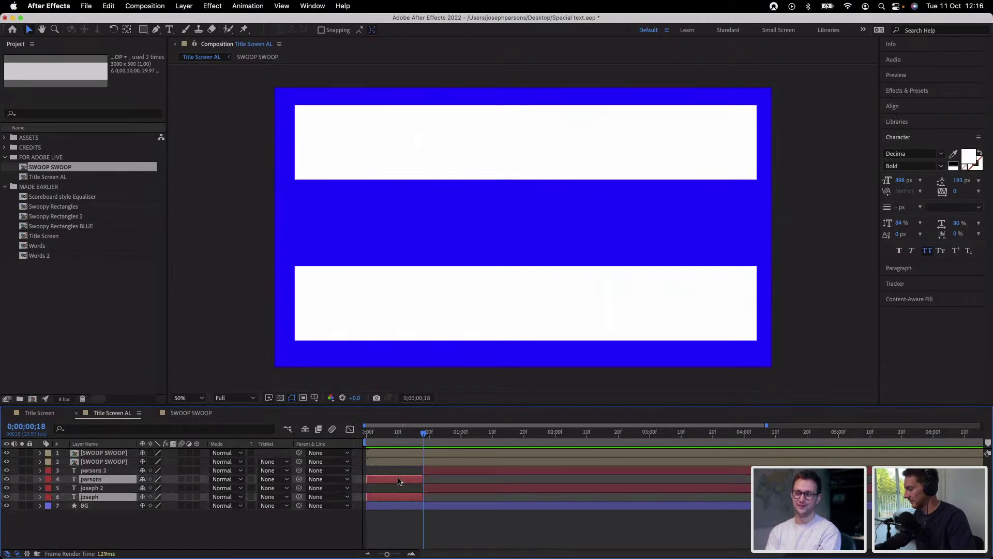
key("Delete")
key("Home")
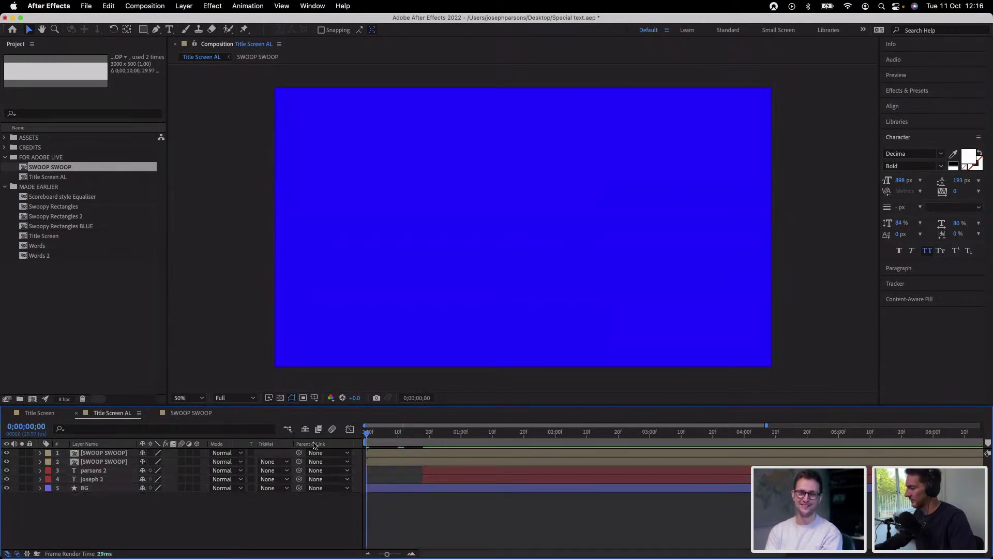
key("space")
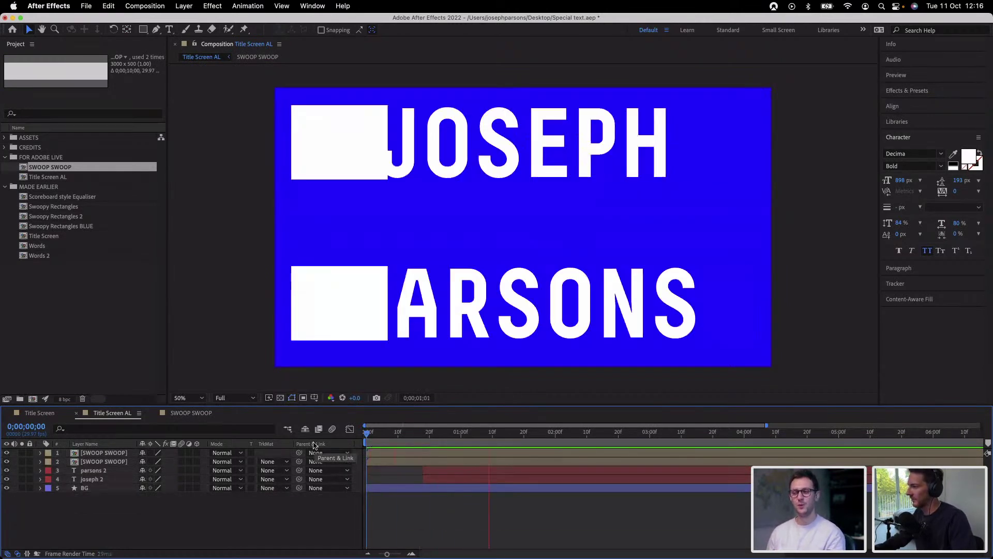
key("space")
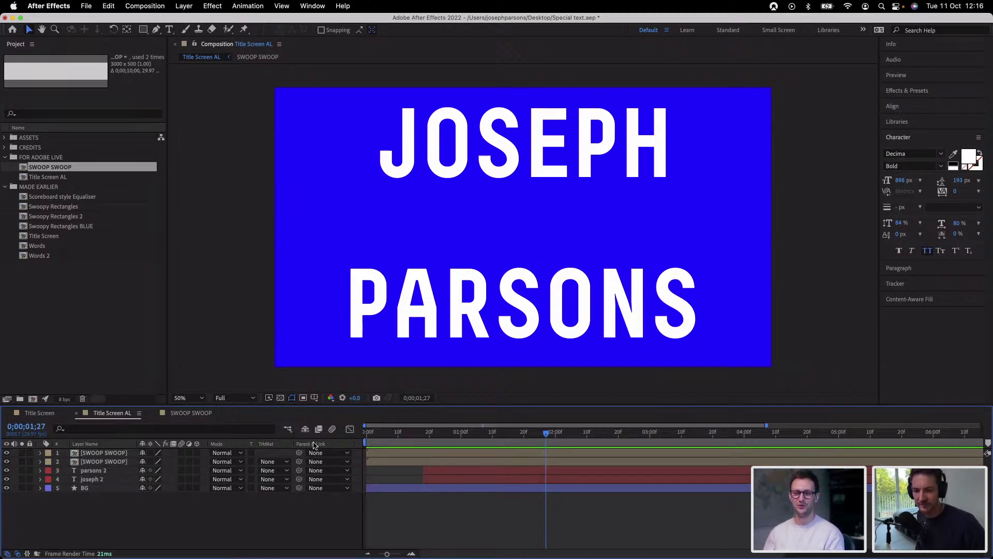
Duplicate the SWOOP SWOOP layer to make a third swoop bar and show its Transform properties
left_click(396, 461)
key("super+d")
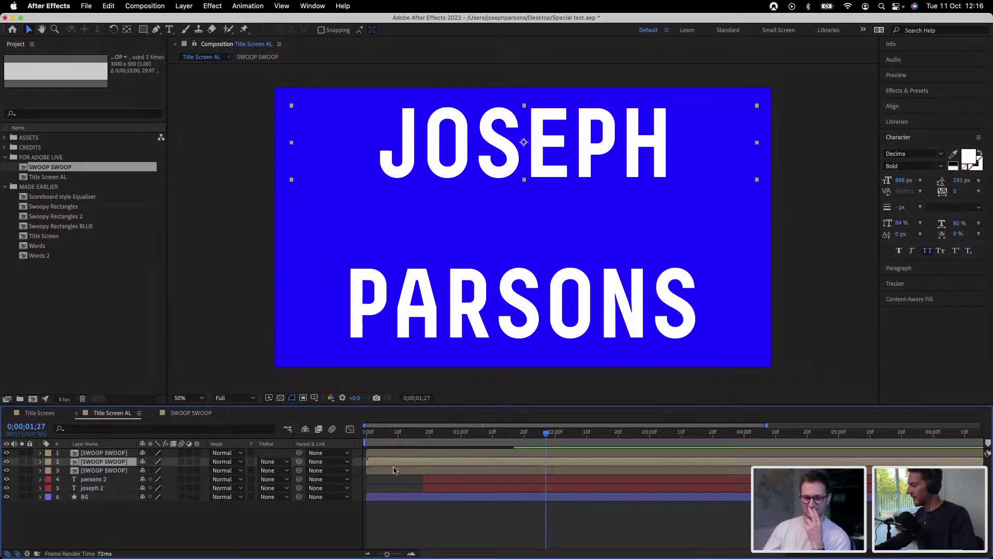
left_click(395, 469, "shift")
left_click(40, 469)
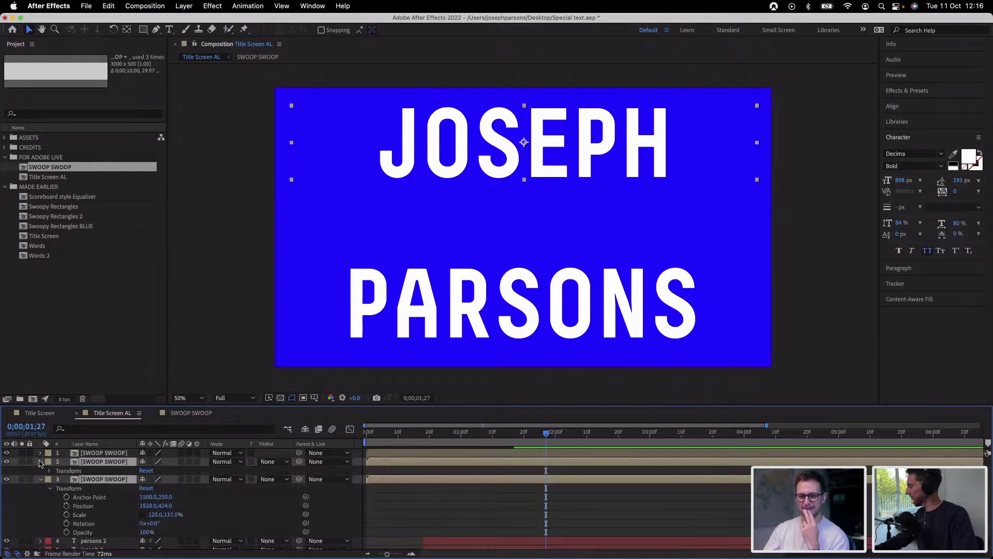
left_click(50, 488)
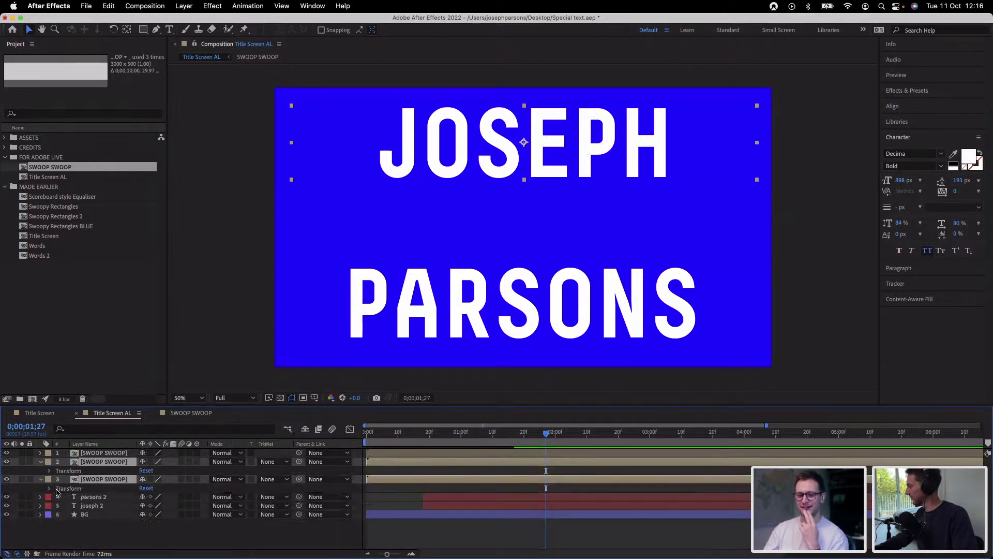
left_click(57, 491)
left_click(50, 488)
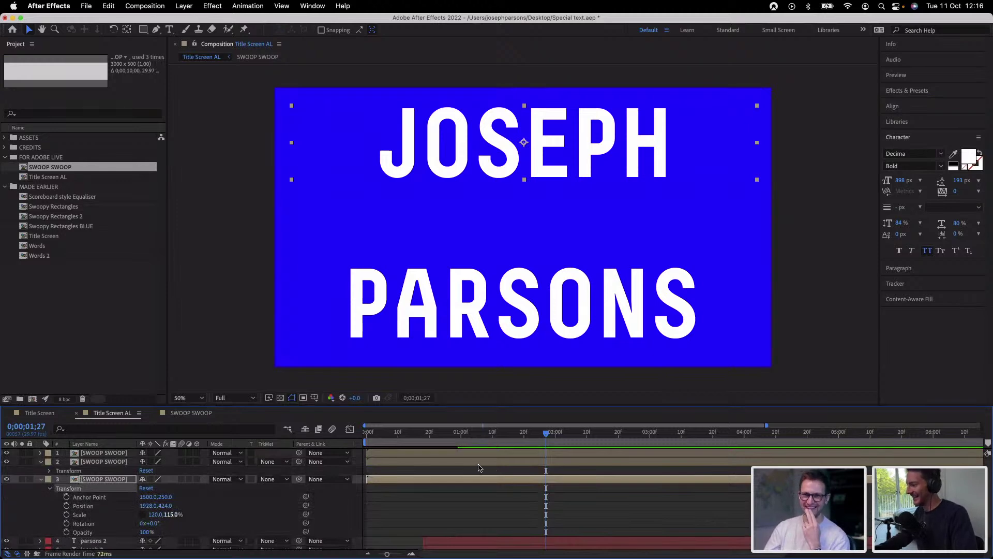
left_click_drag(486, 436, 464, 431)
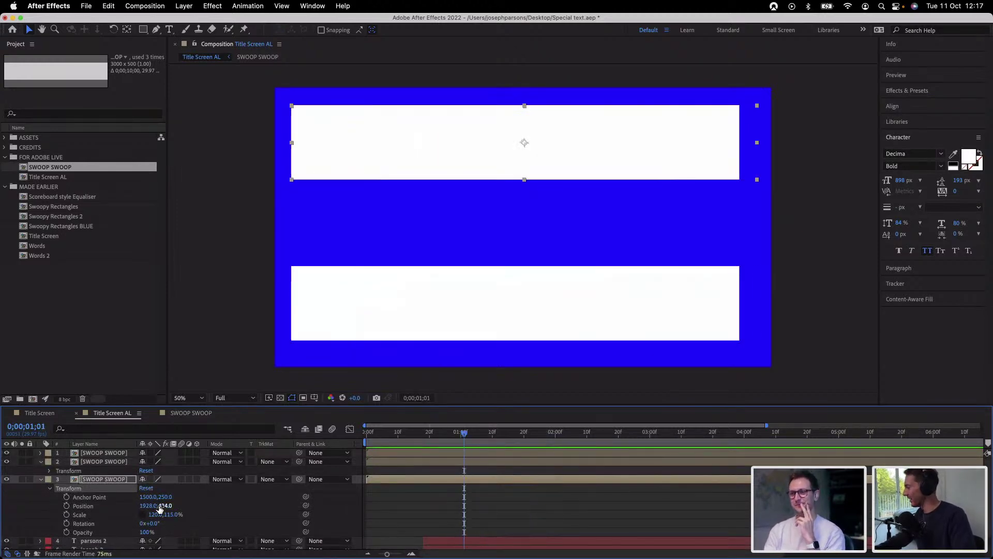
Squash two swoop bars to Scale 120,64%
left_click_drag(165, 514, 138, 512)
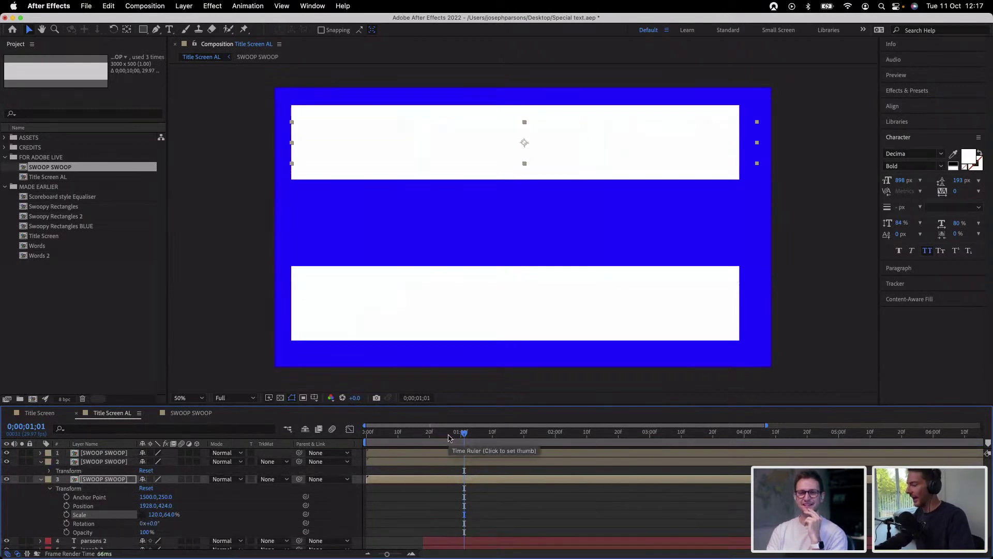
left_click(168, 515)
left_click(87, 462)
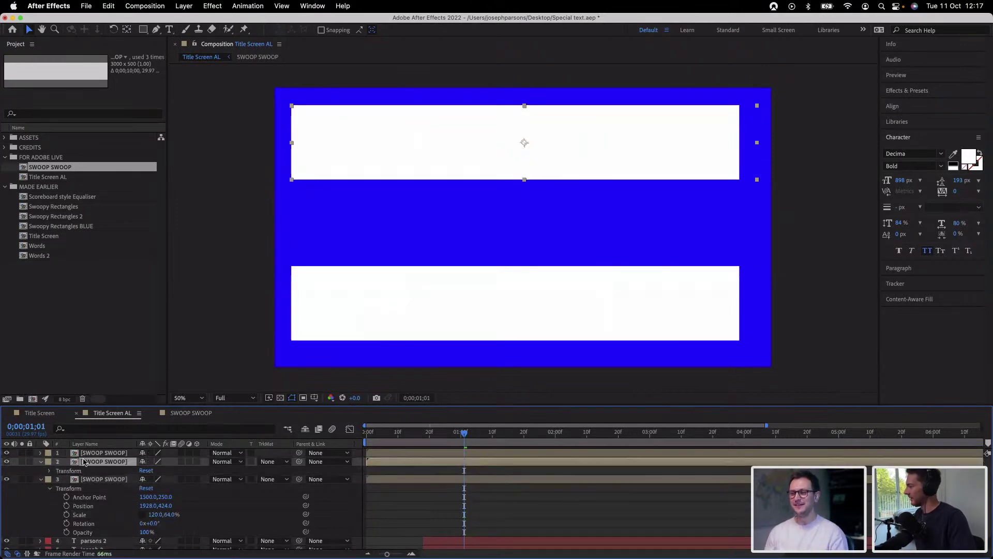
left_click(50, 471)
left_click(171, 496)
type("64")
key("Return")
Stack the squashed bars over the top word in the viewer
left_click_drag(526, 145, 544, 124)
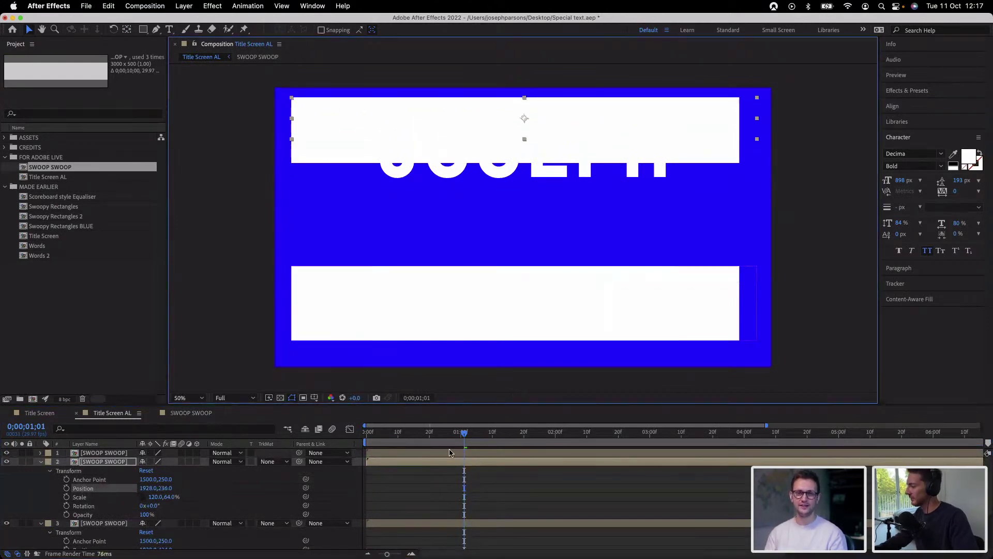
left_click(517, 310)
left_click(530, 153)
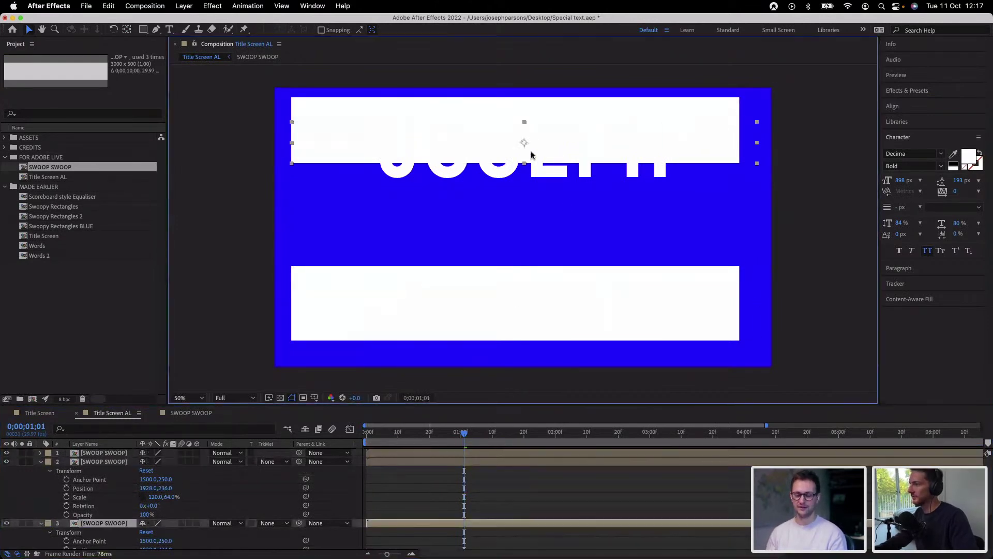
left_click_drag(524, 138, 532, 177)
left_click_drag(545, 126, 543, 138)
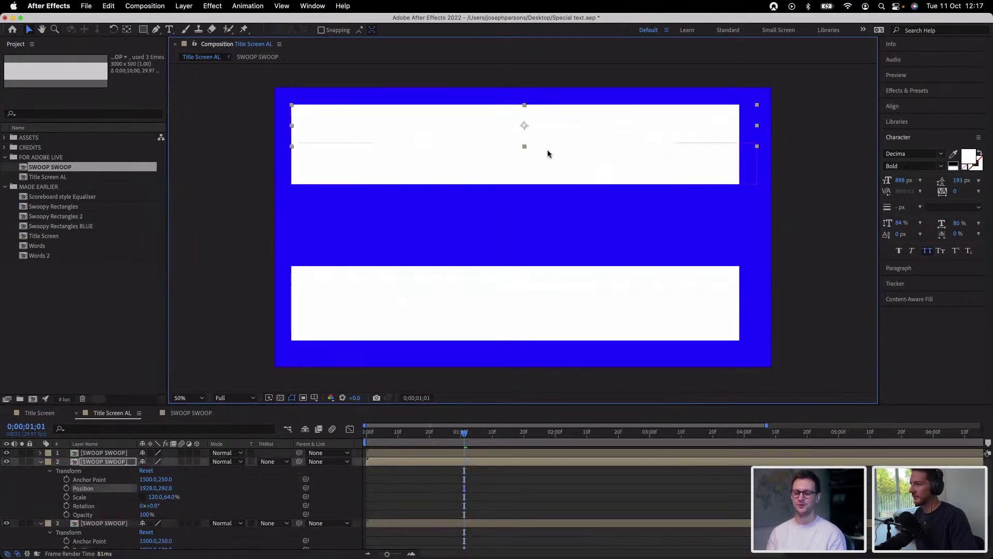
key("Up")
key("Up")
key("Up")
key("Up")
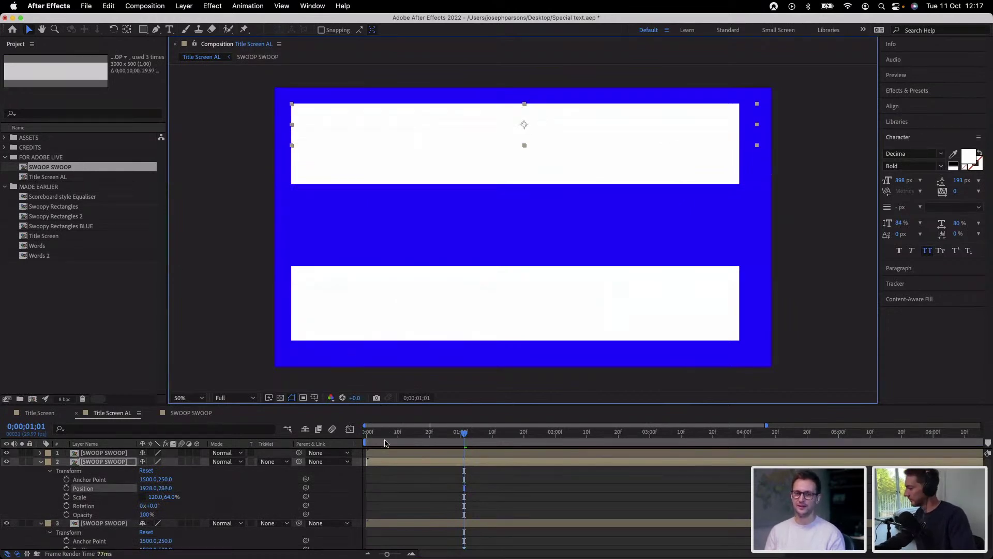
Delay the top bar's start slightly in the timeline and preview the sweep
left_click(376, 454)
key("Home")
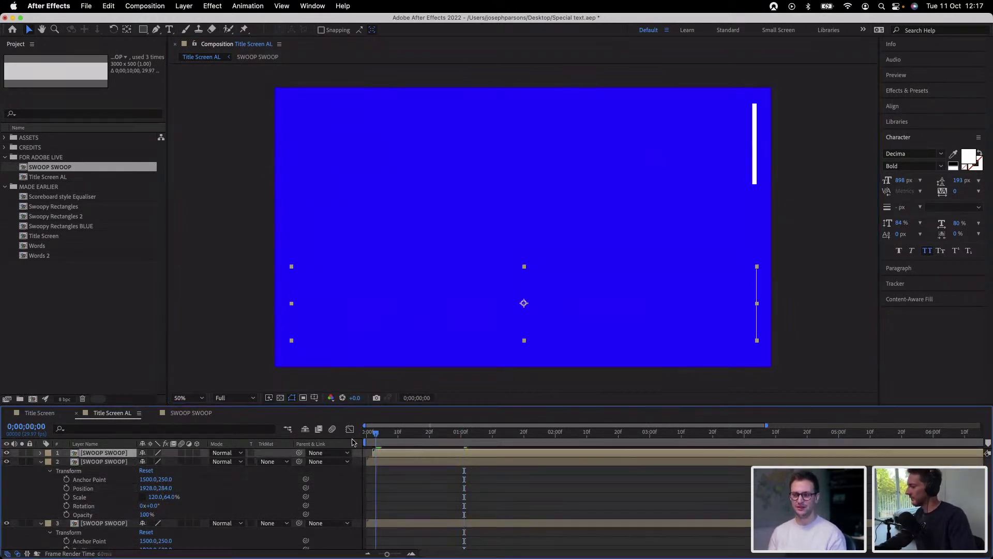
key("space")
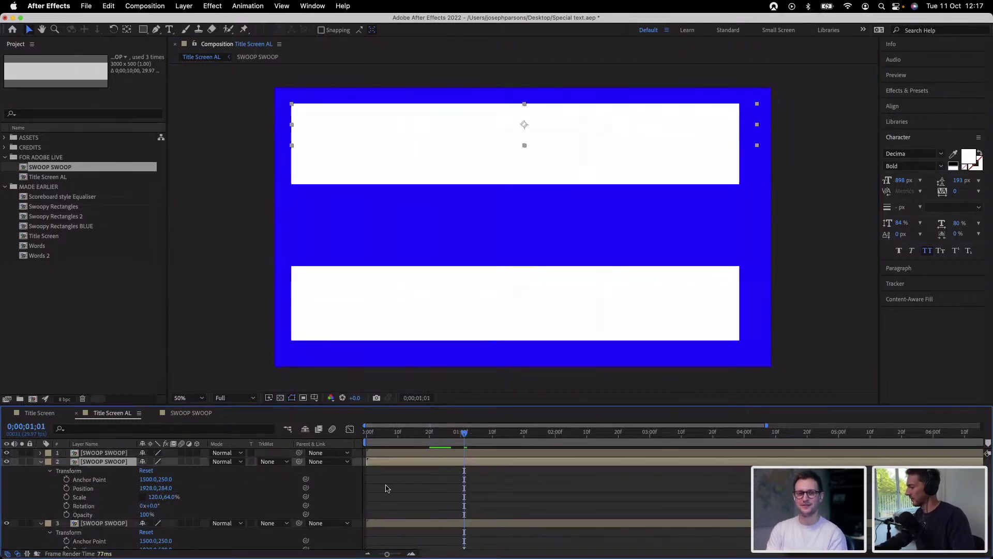
left_click_drag(377, 464, 389, 464)
key("space")
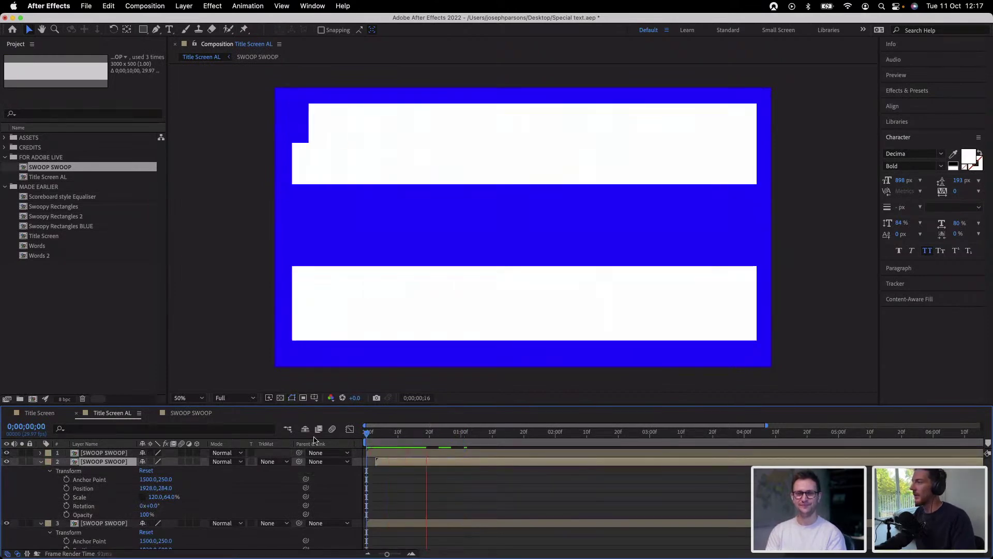
key("space")
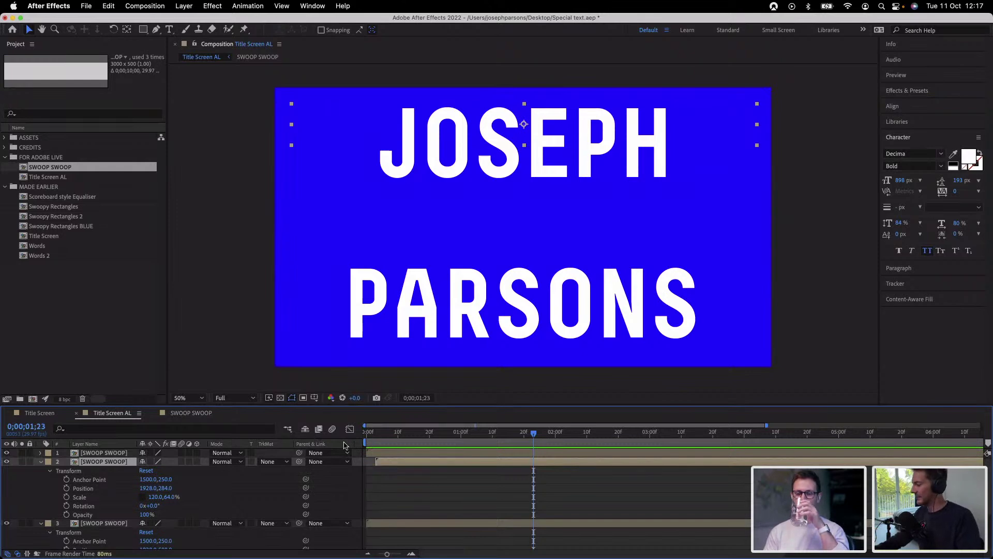
Replay the bar animation from the start and collapse the swoop layers' properties
left_click(369, 438)
key("space")
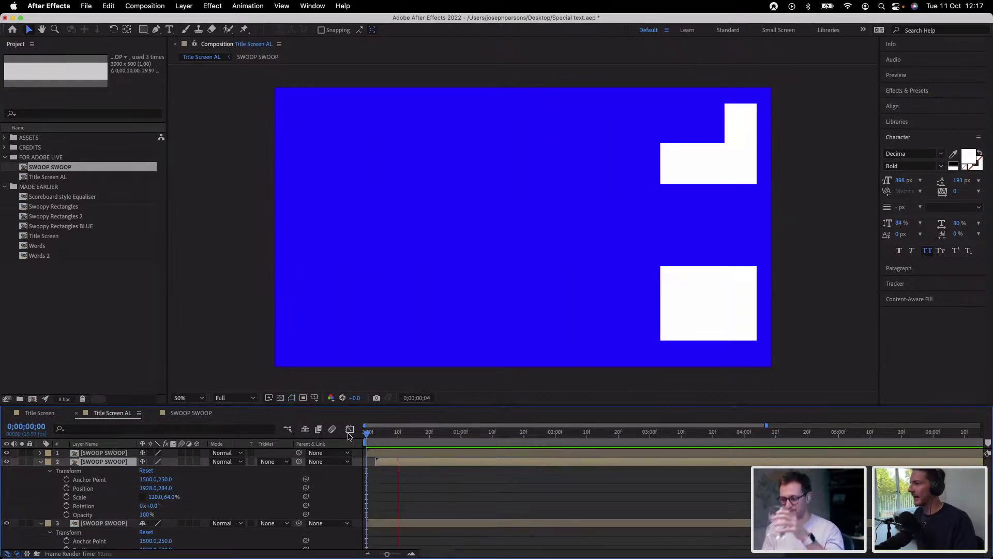
key("space")
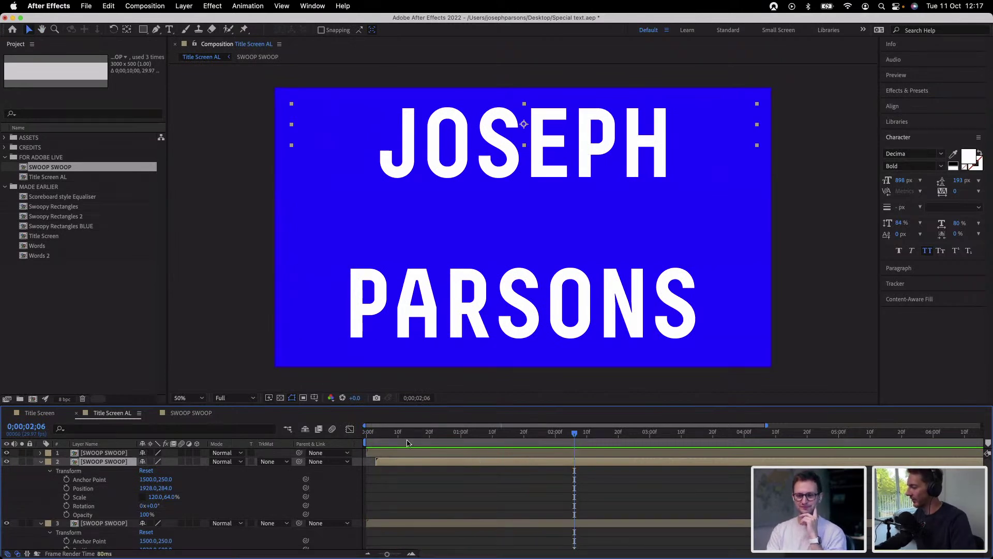
left_click(368, 438)
key("space")
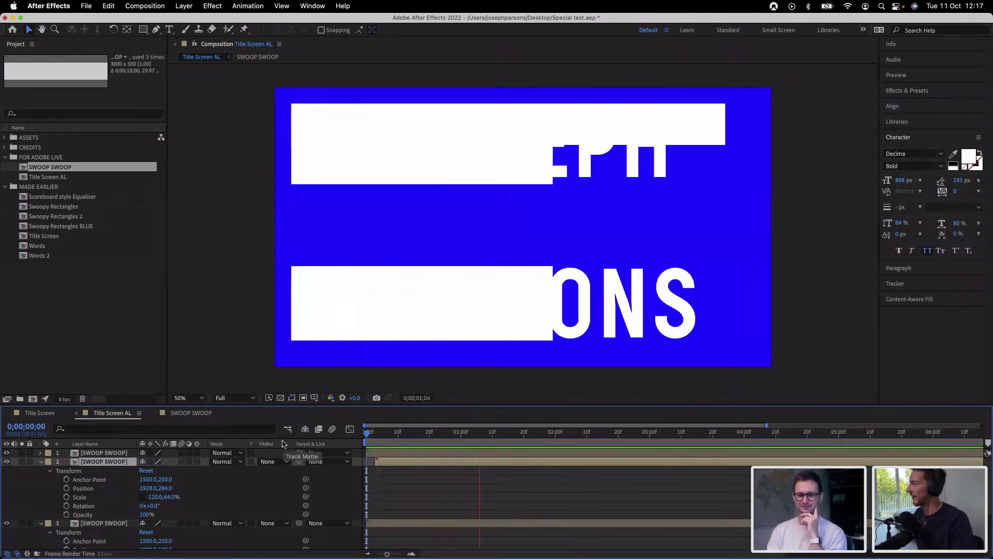
key("space")
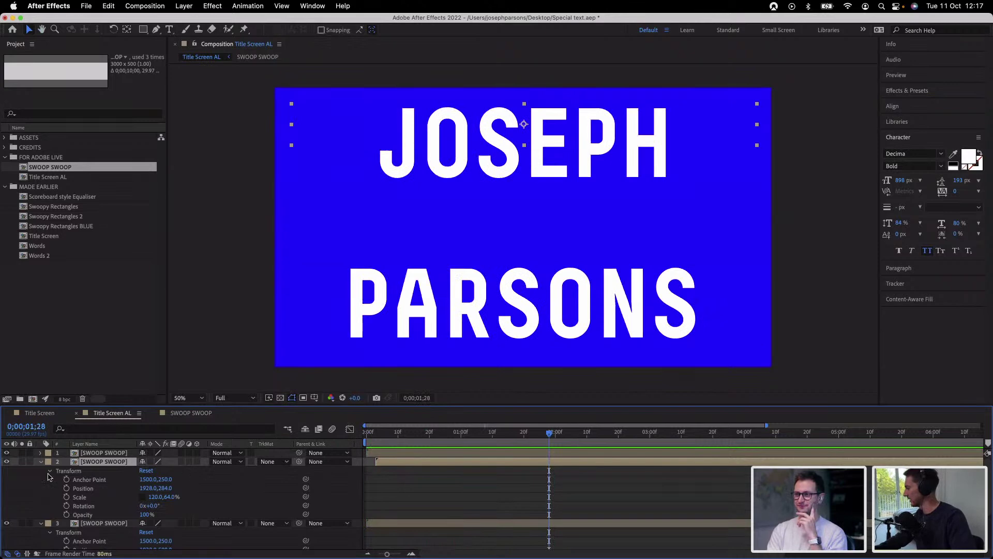
left_click(40, 461)
left_click(43, 476)
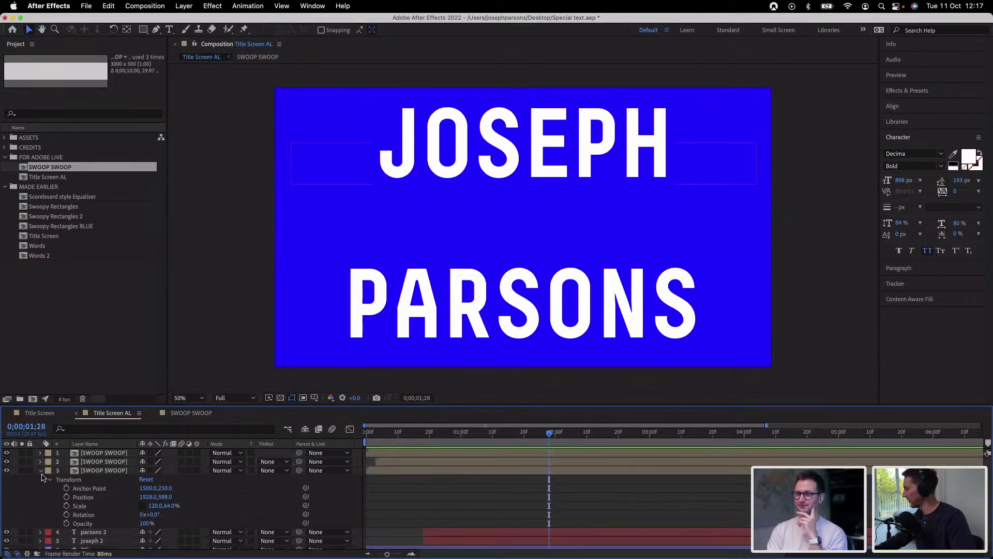
left_click(40, 470)
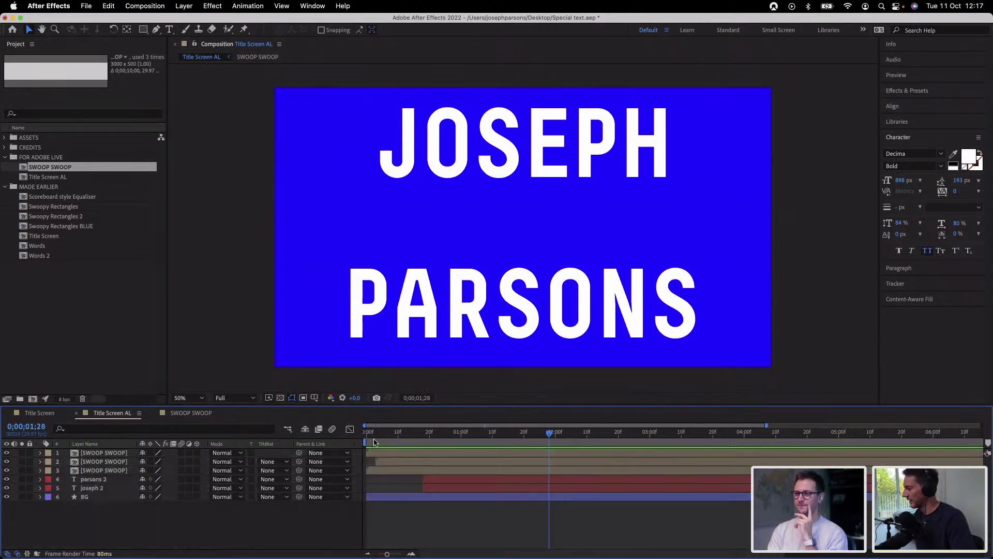
left_click(369, 437)
key("space")
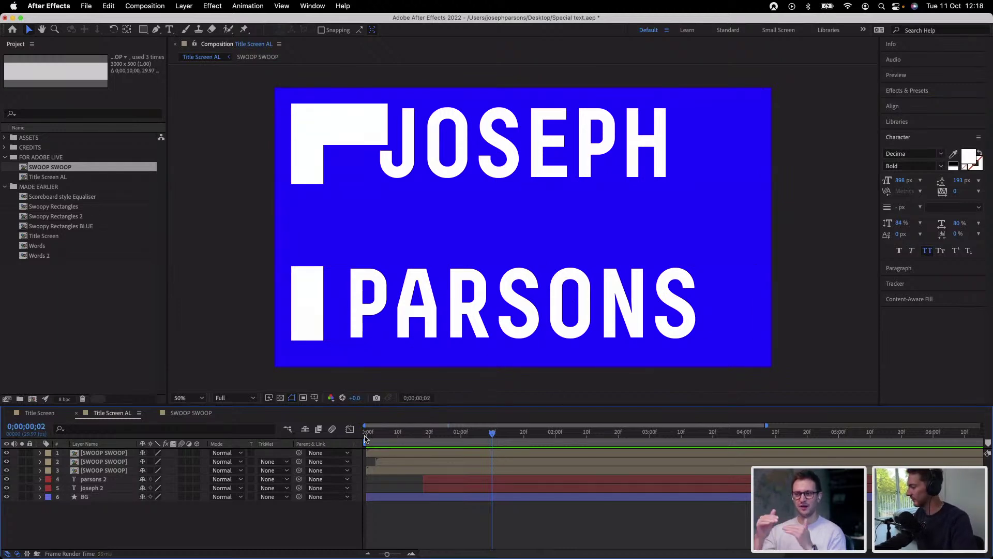
key("Home")
key("space")
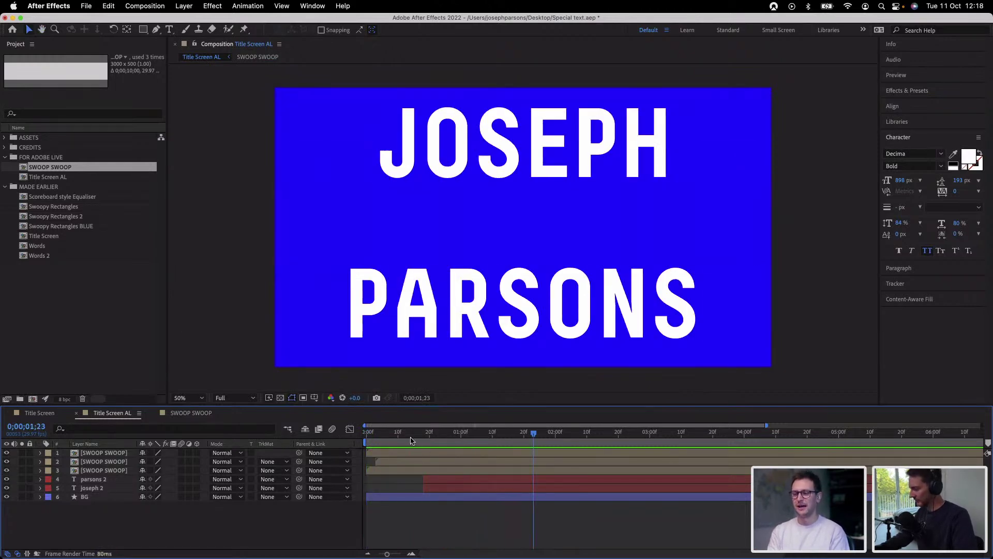
key("space")
key("space")
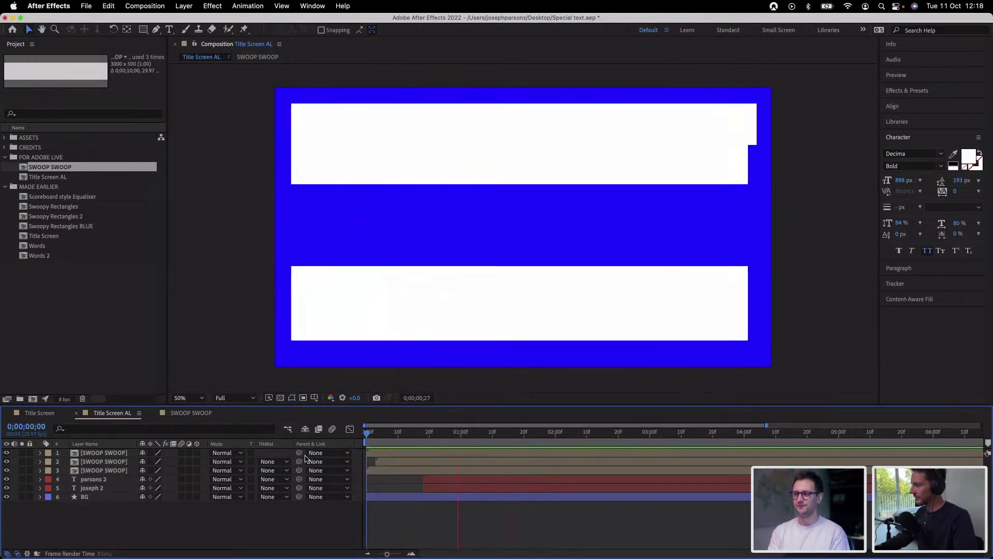
left_click(410, 463)
Delete the extra swoop layer and duplicate the remaining pair of swoop bars
left_click(408, 470)
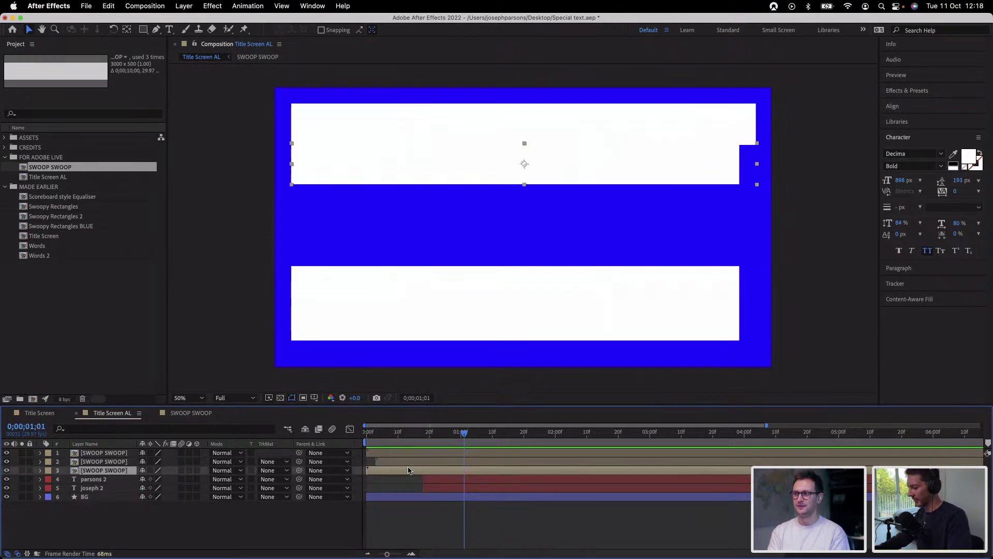
key("Delete")
left_click(407, 432)
left_click(407, 453)
left_click(407, 462, "shift")
key("super+d")
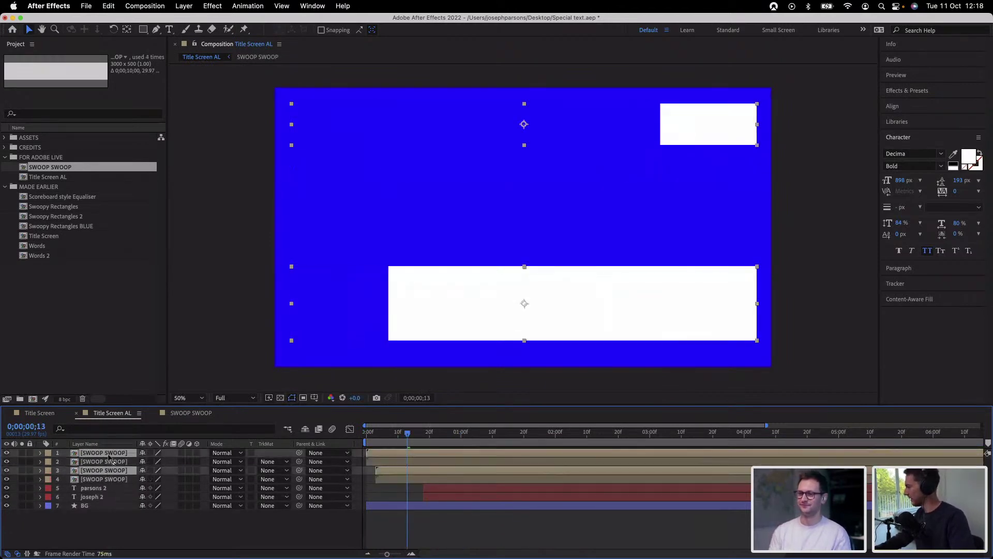
key("super+bracketright")
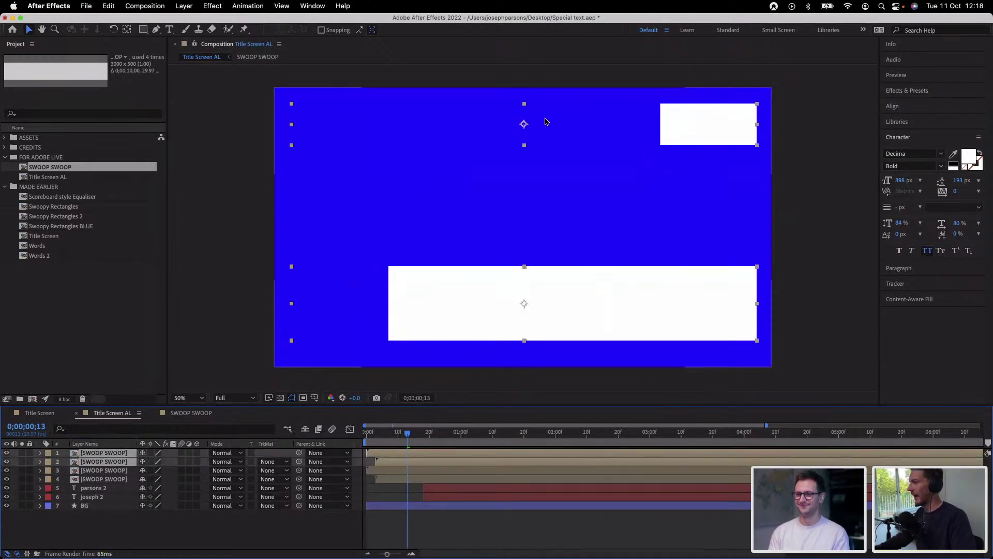
Clear out the spare SWOOP SWOOP copies so only one stepped pair remains
left_click_drag(423, 437, 464, 436)
left_click(117, 470)
left_click(117, 478, "shift")
key("Delete")
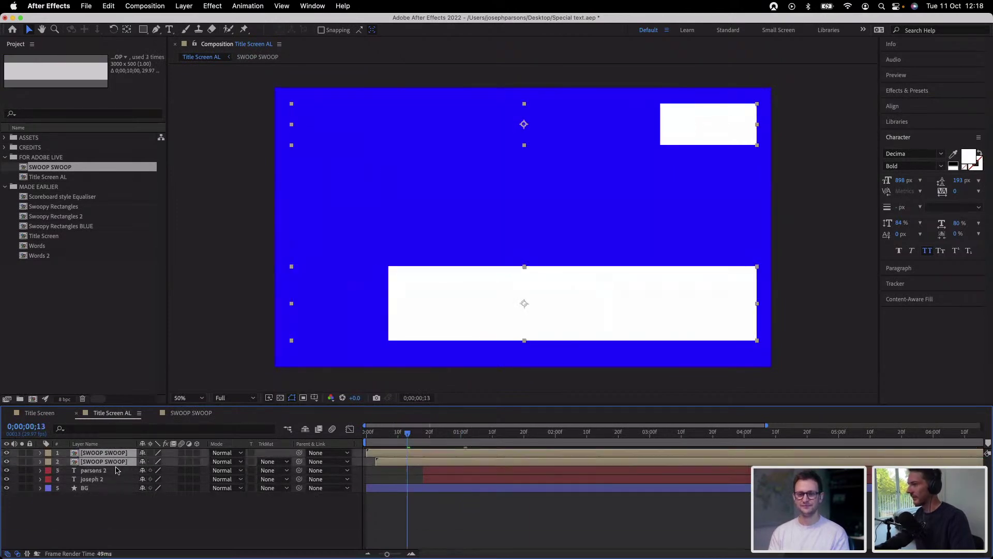
key("super+z")
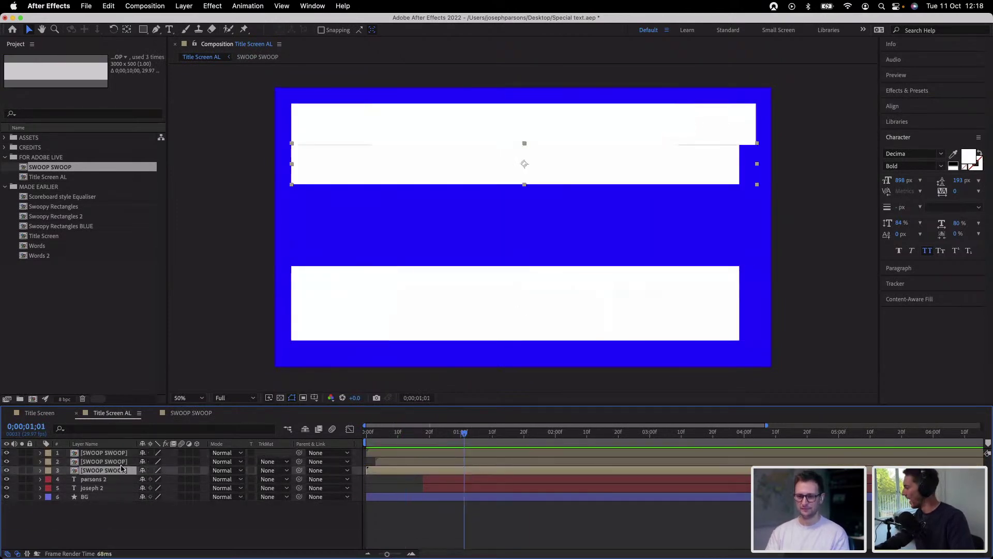
left_click(117, 462)
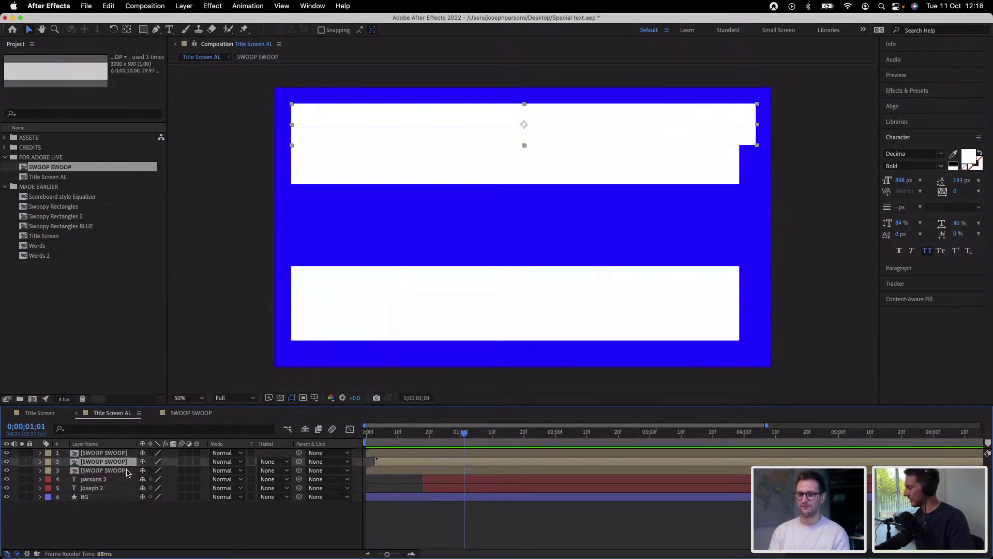
left_click(124, 471, "shift")
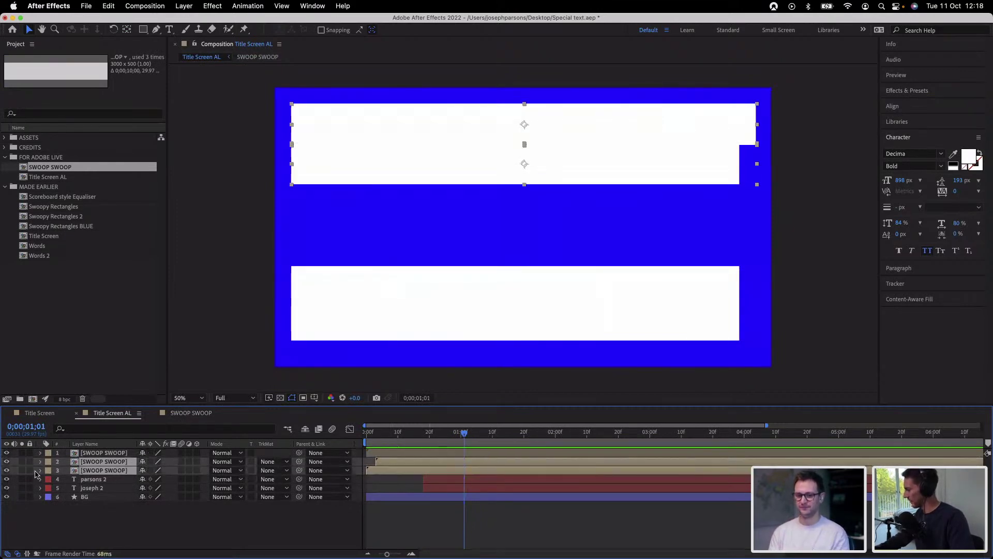
left_click(6, 470)
left_click(6, 470)
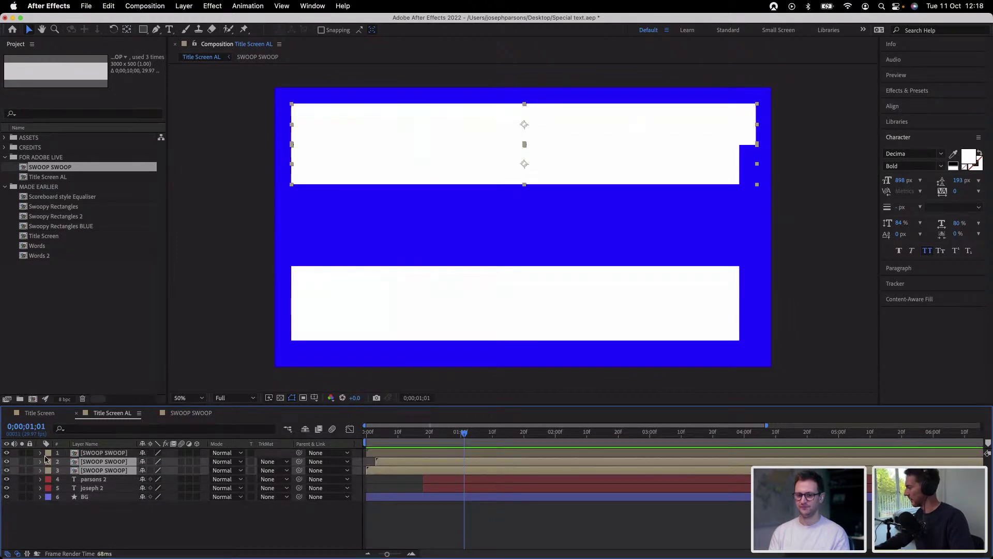
left_click(87, 453)
key("Delete")
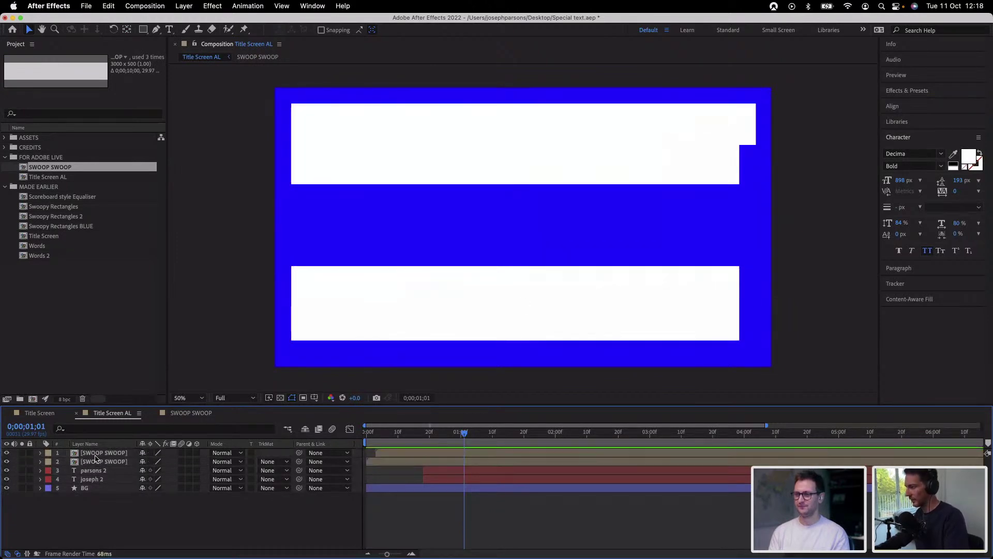
Duplicate the bar pair, move the copies down over PARSONS, and preview
left_click(108, 462)
left_click(108, 453, "shift")
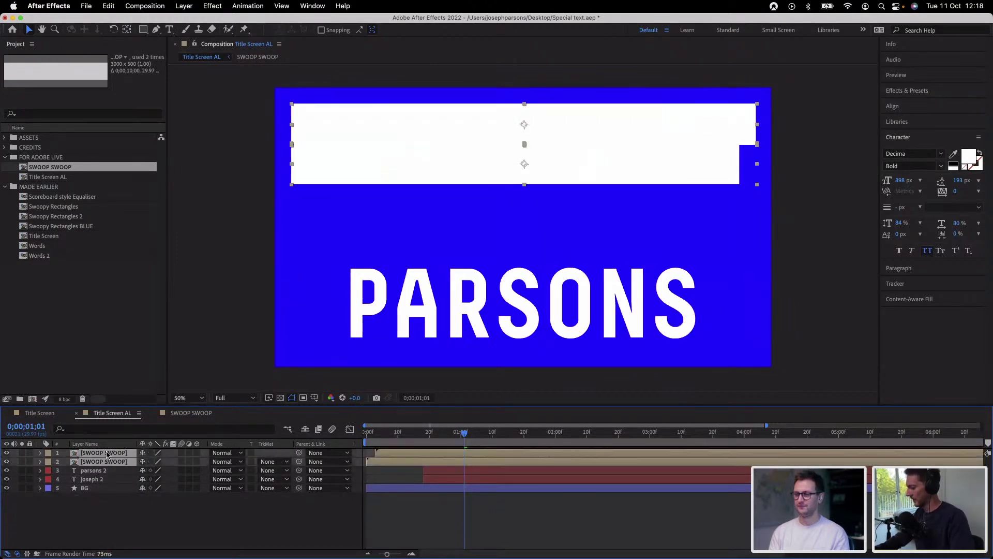
key("super+d")
left_click_drag(83, 473, 83, 464)
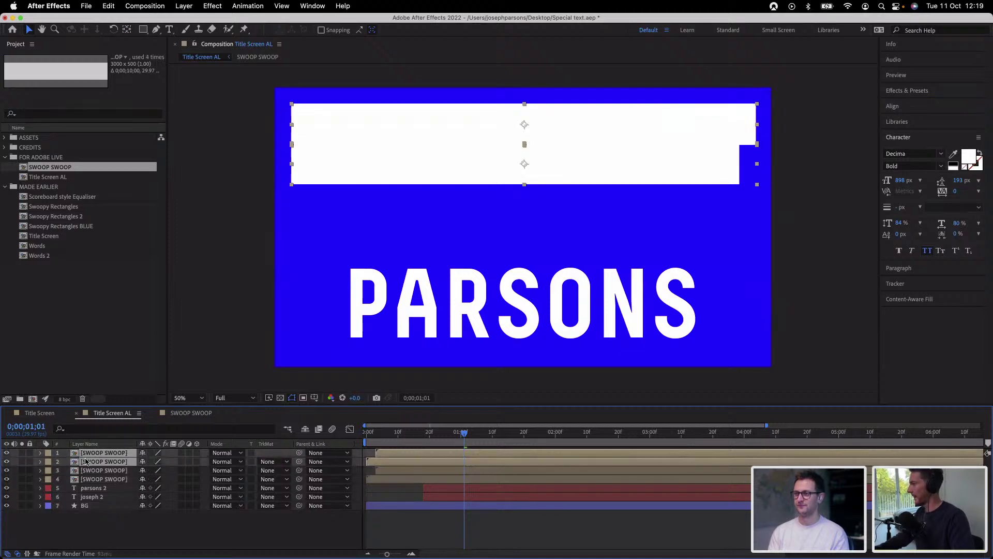
left_click_drag(434, 160, 433, 318)
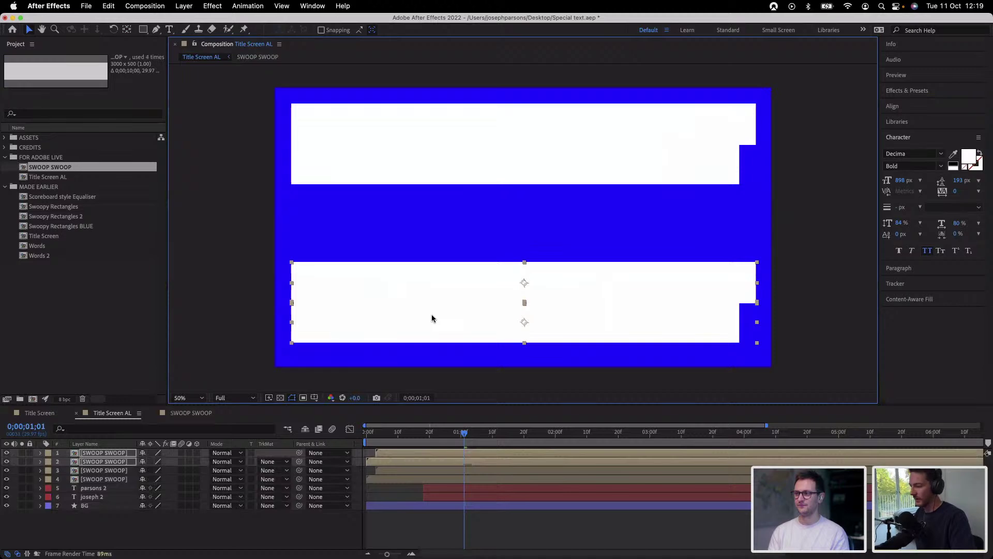
key("shift+Down")
key("shift+Down")
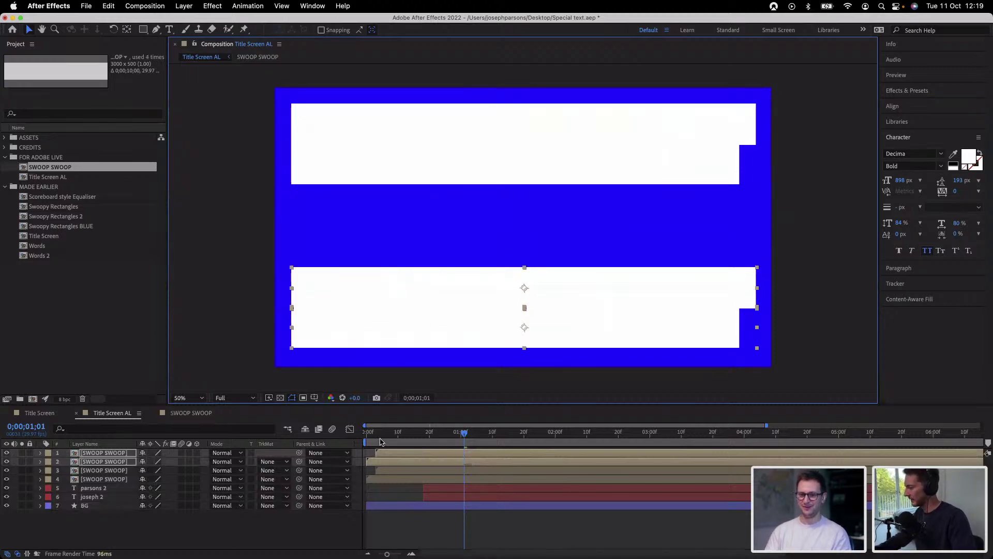
key("space")
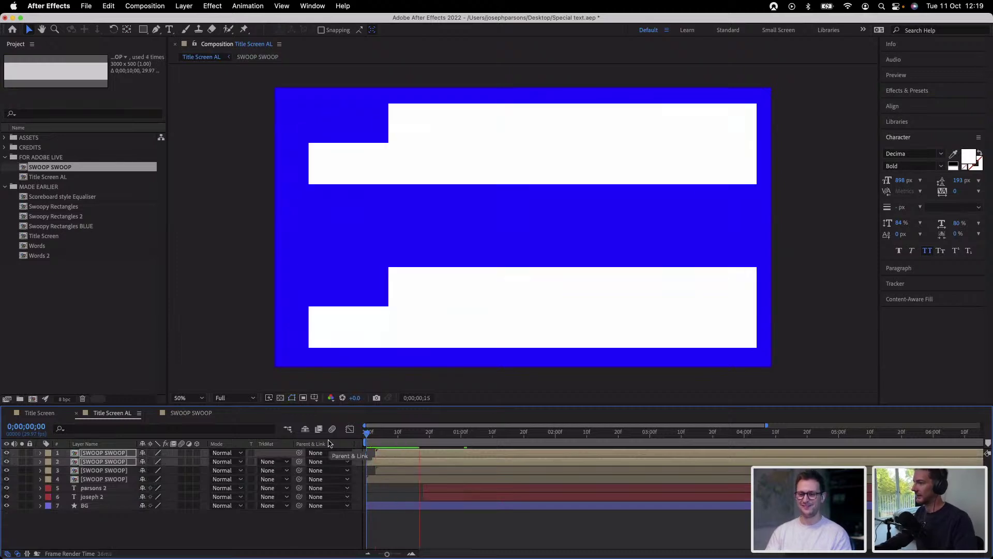
key("space")
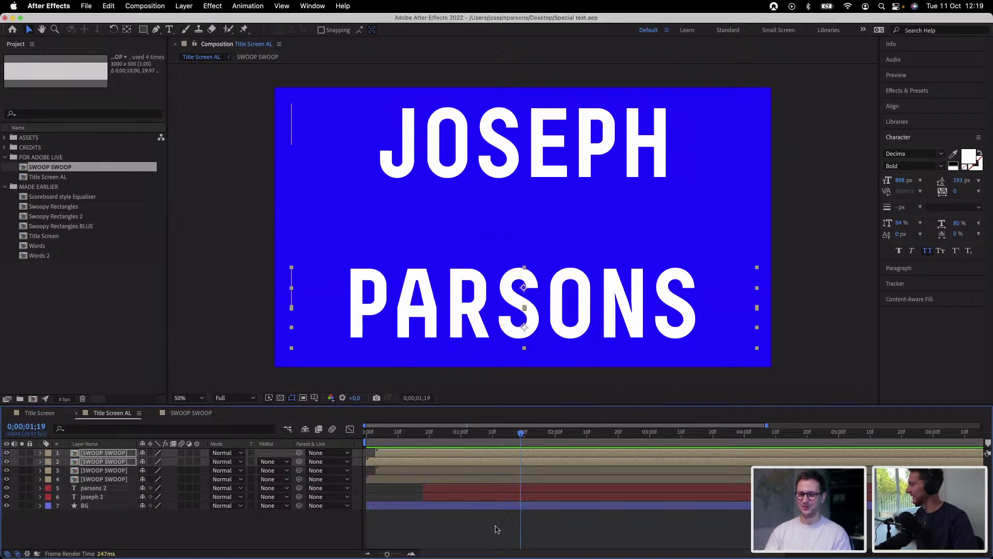
left_click(494, 544)
left_click(103, 277)
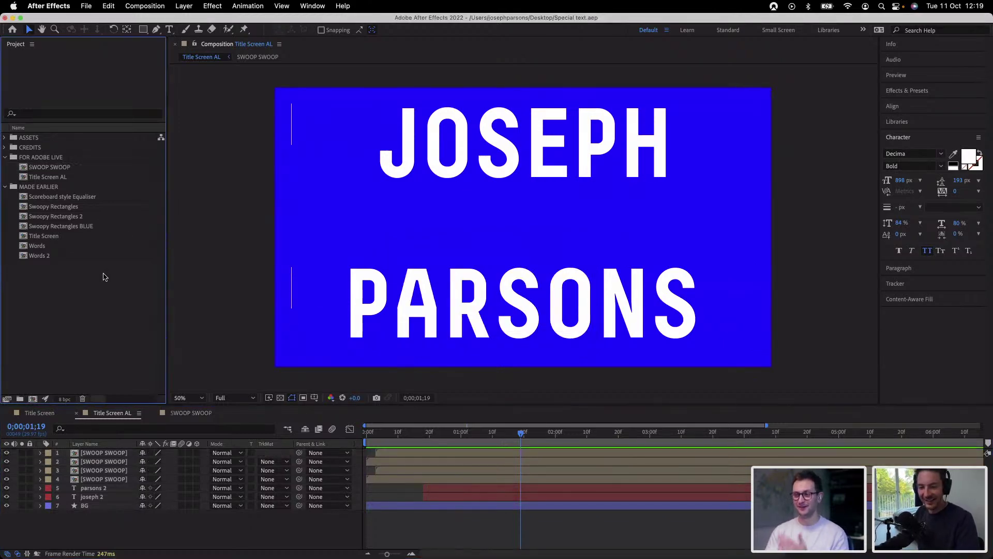
left_click(429, 438)
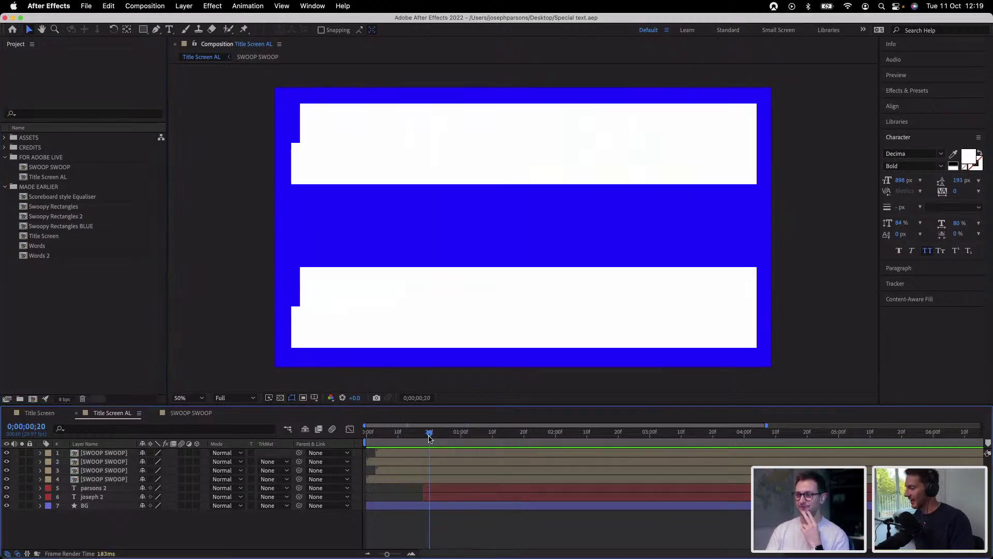
left_click_drag(428, 439, 356, 438)
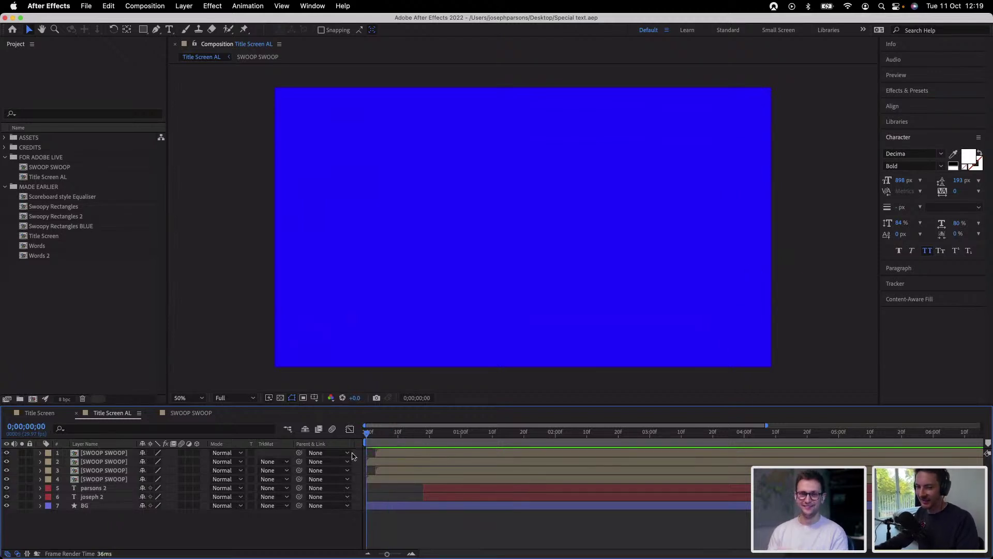
left_click(119, 471)
left_click(118, 480)
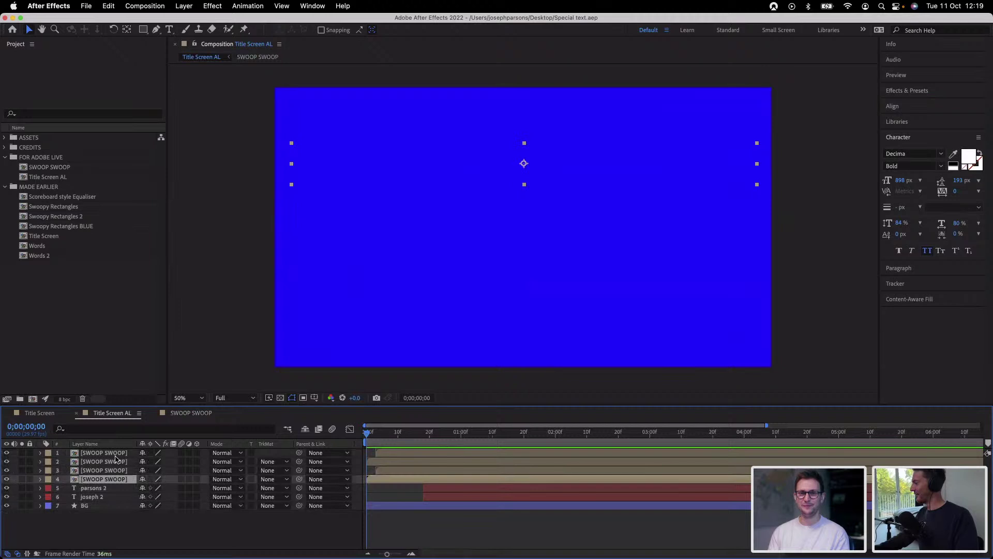
left_click(150, 537)
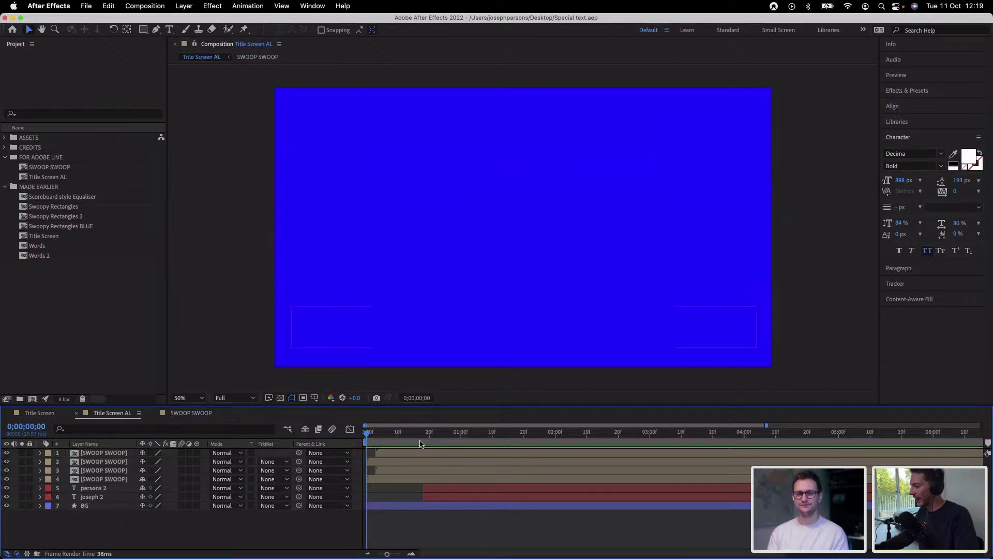
left_click(459, 446)
left_click_drag(458, 445, 542, 446)
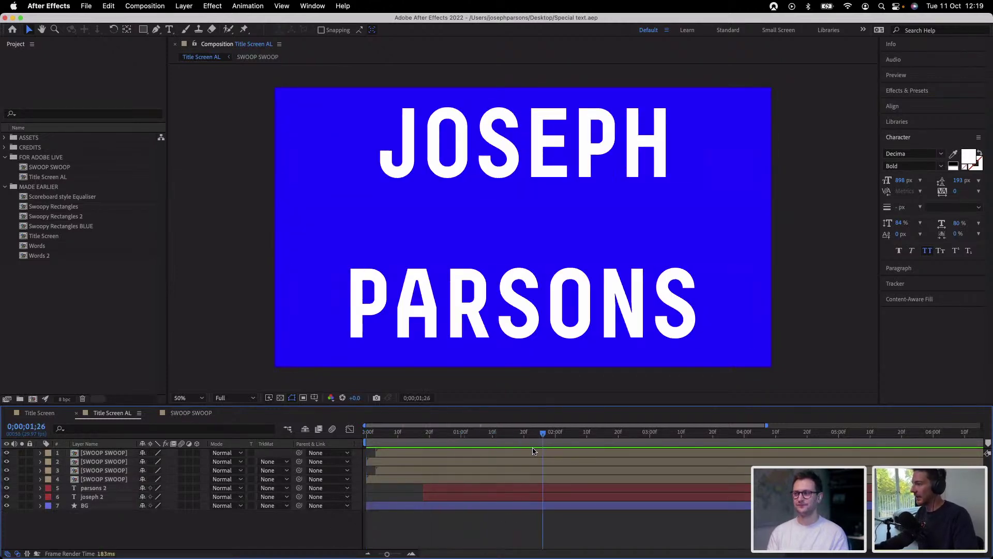
left_click(39, 178)
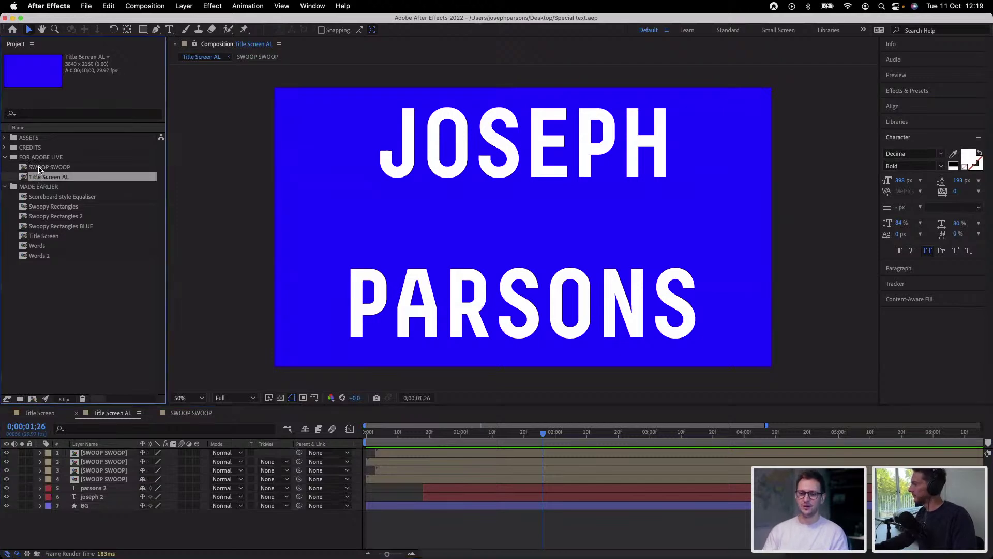
Duplicate the SWOOP SWOOP comp and rename the copy EQUALISER TEXT
left_click(39, 168)
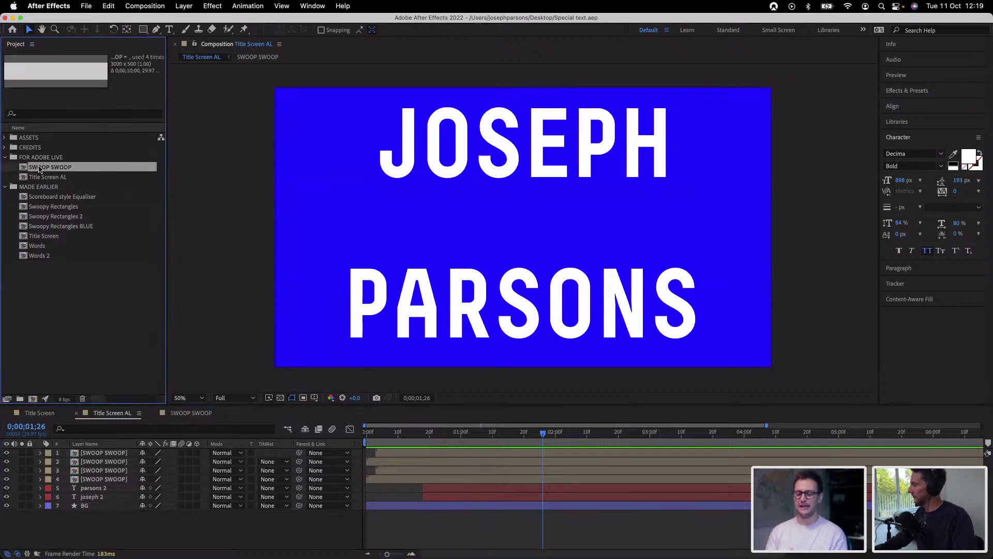
key("super+d")
key("Return")
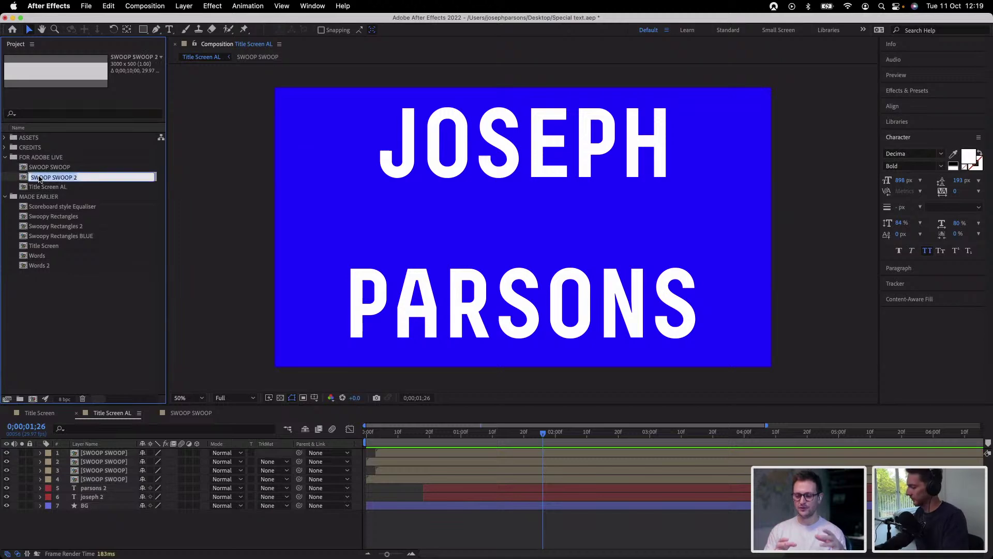
type("EQUALISER TEXT")
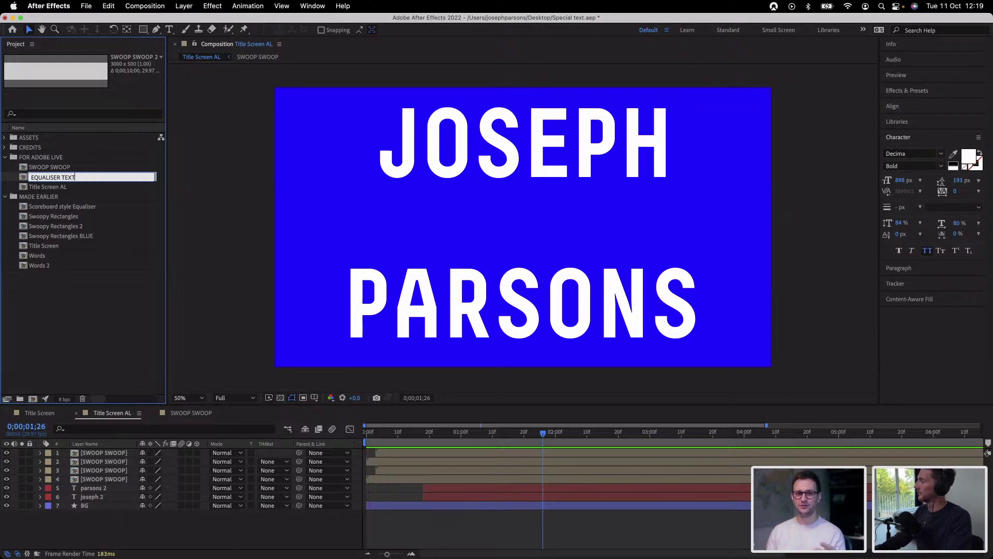
key("Return")
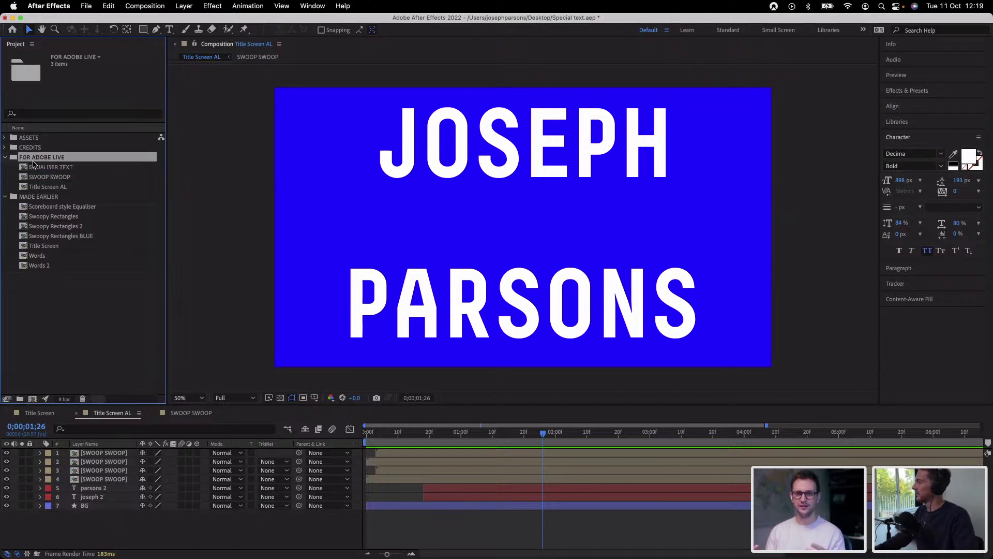
Open EQUALISER TEXT and delete its Enter and Outro layers
double_click(34, 166)
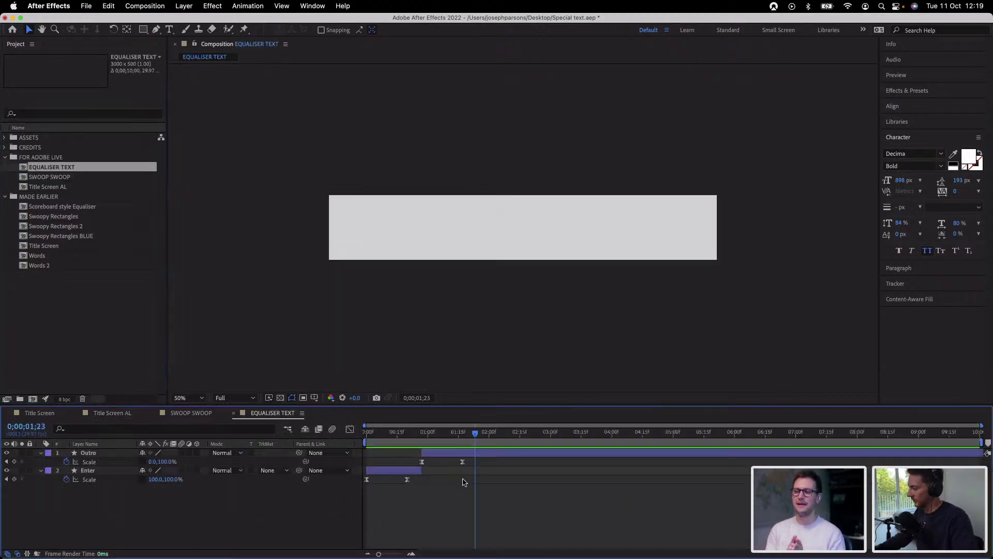
left_click(399, 467)
left_click(440, 453, "shift")
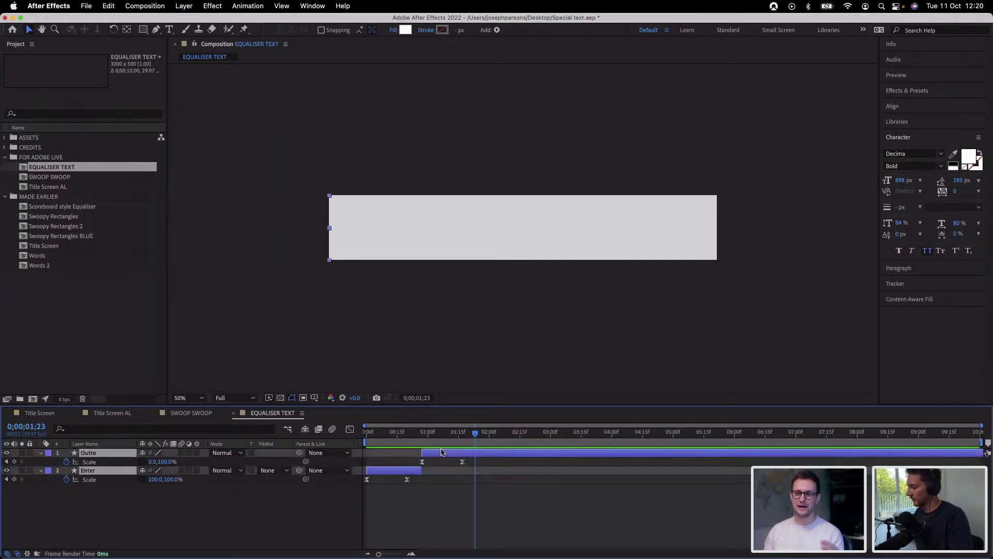
key("Delete")
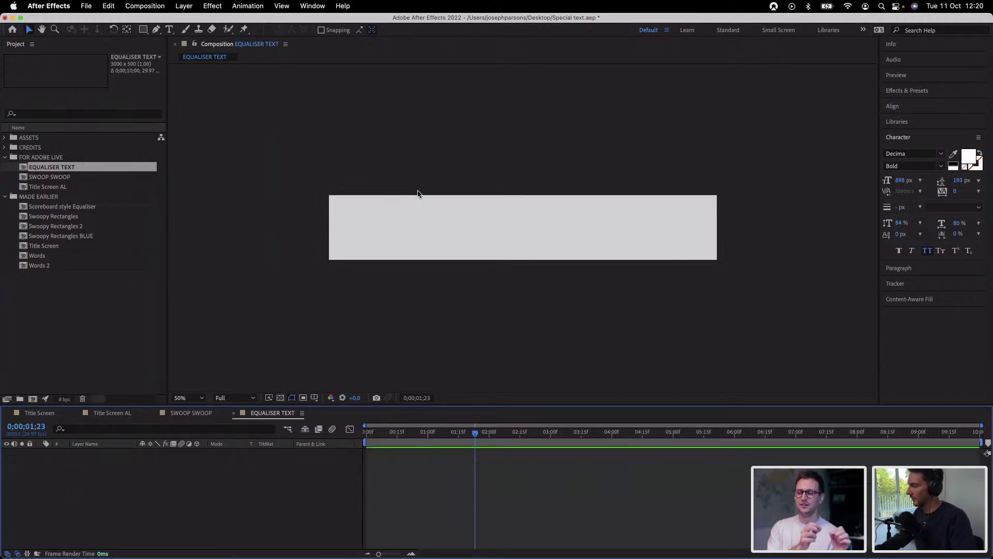
Add a text layer reading EQUALISER on the banner
left_click(169, 29)
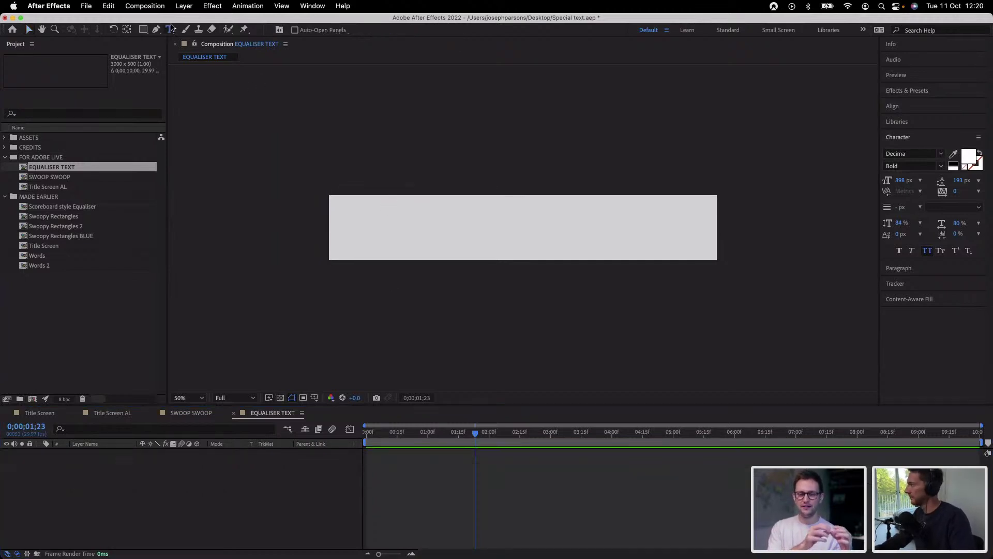
left_click(407, 237)
type("EQU")
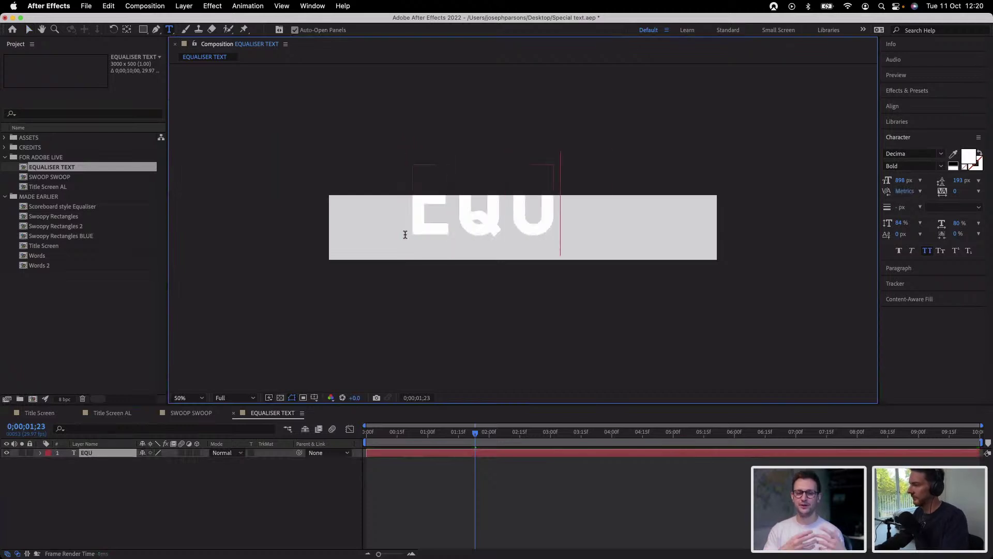
type("ALISER")
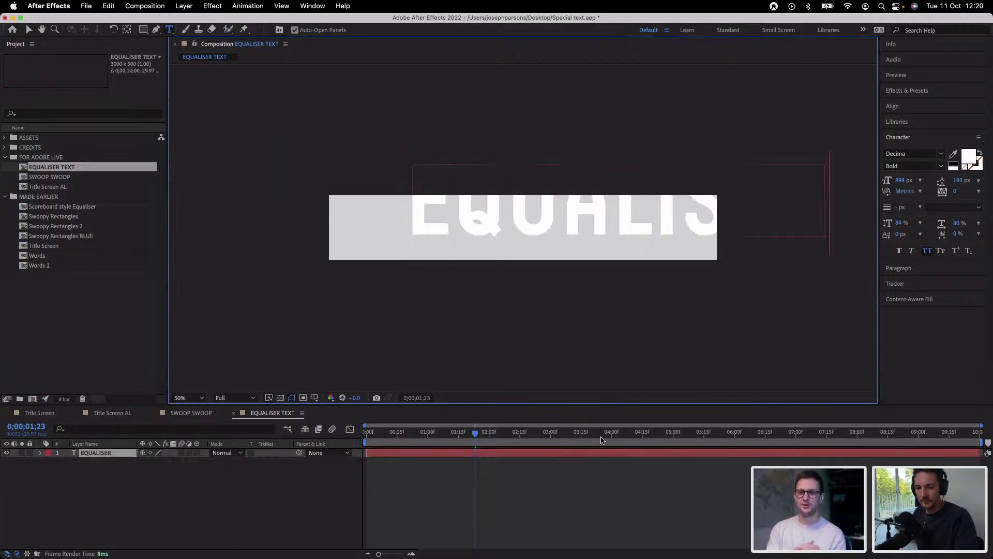
left_click(617, 482)
Drag the EQUALISER text into place and nudge it to position -36,544
left_click(29, 30)
left_click(517, 235)
left_click_drag(486, 229, 402, 255)
key("Caps_Lock")
key("Caps_Lock")
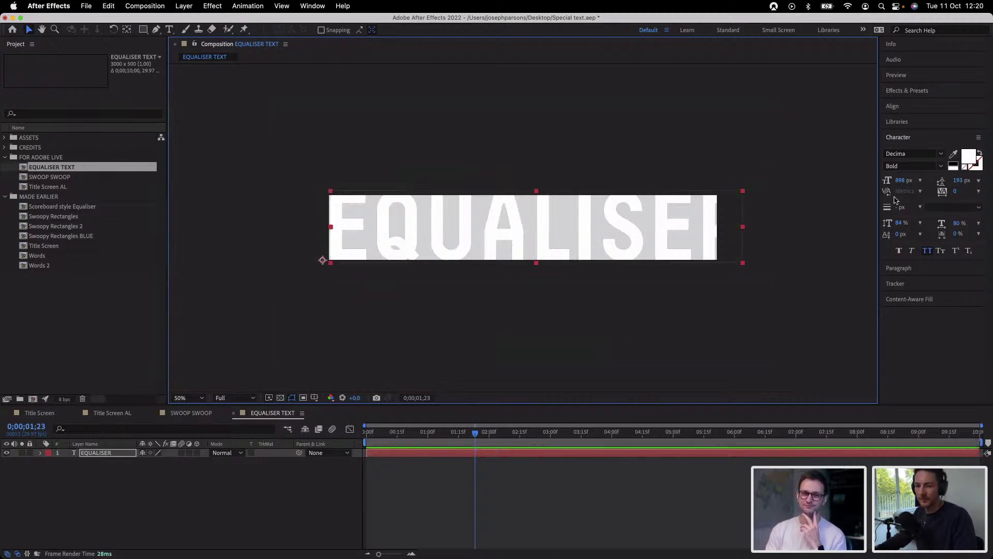
left_click(41, 453)
left_click(49, 462)
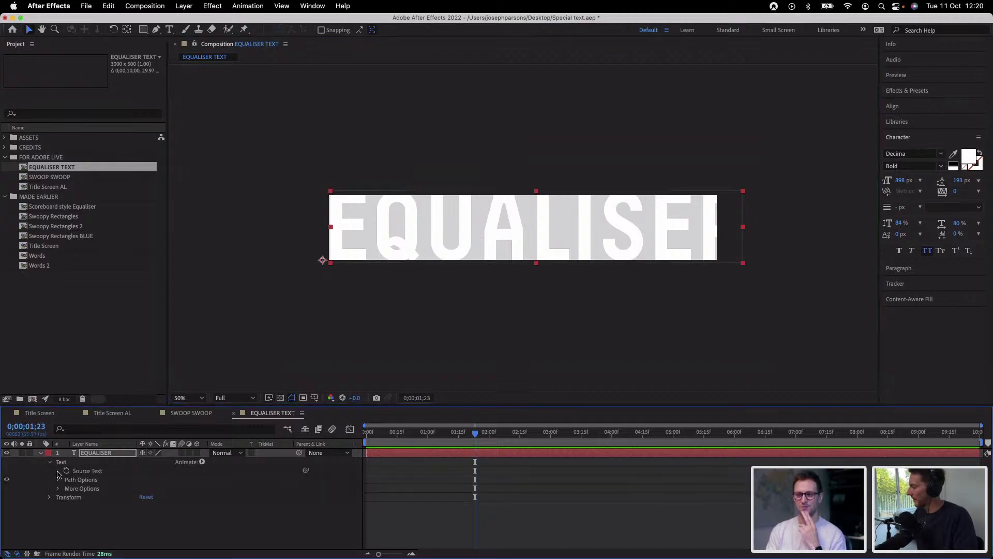
left_click(48, 497)
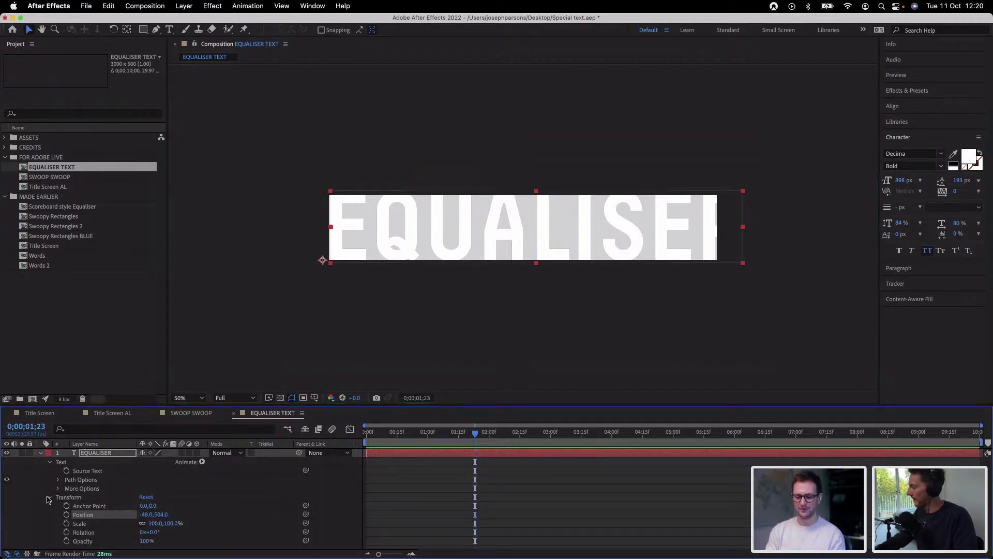
left_click(434, 512)
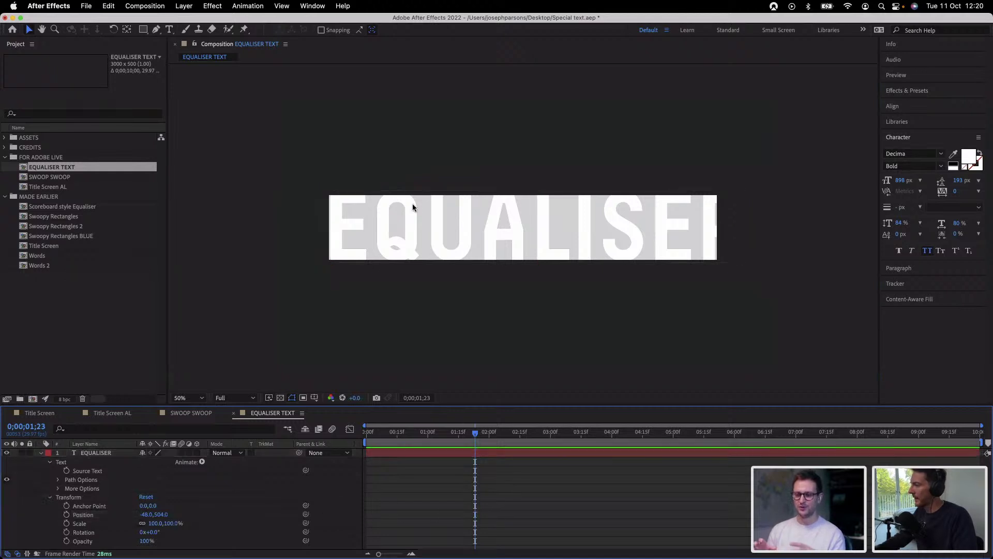
left_click(407, 221)
key("shift+Down")
key("shift+Down")
key("Right")
key("Right")
key("Right")
key("Right")
key("Right")
key("Right")
key("Right")
key("Right")
key("Right")
key("Right")
key("Right")
key("Right")
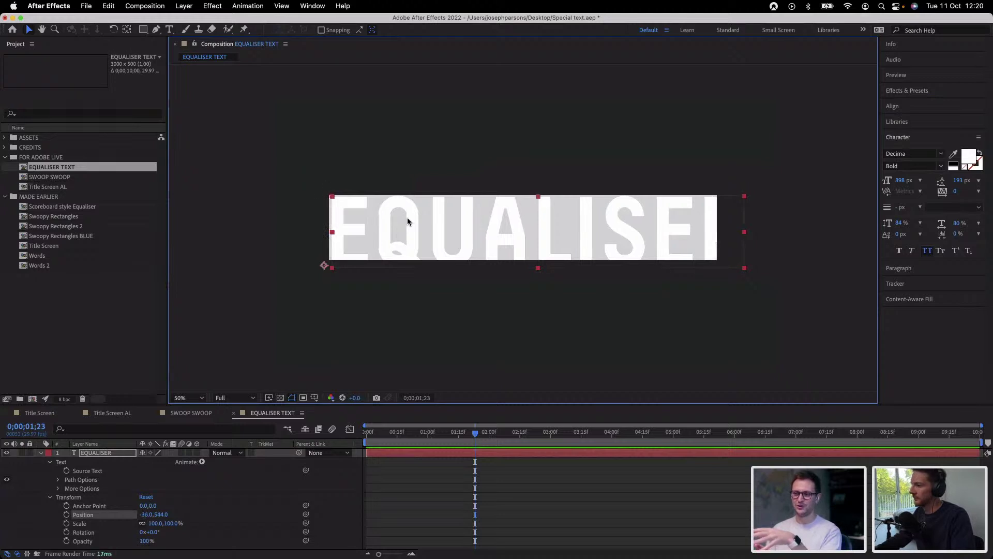
Try a 3200 × 700 px comp size and nudge the text to fit
left_click(300, 414)
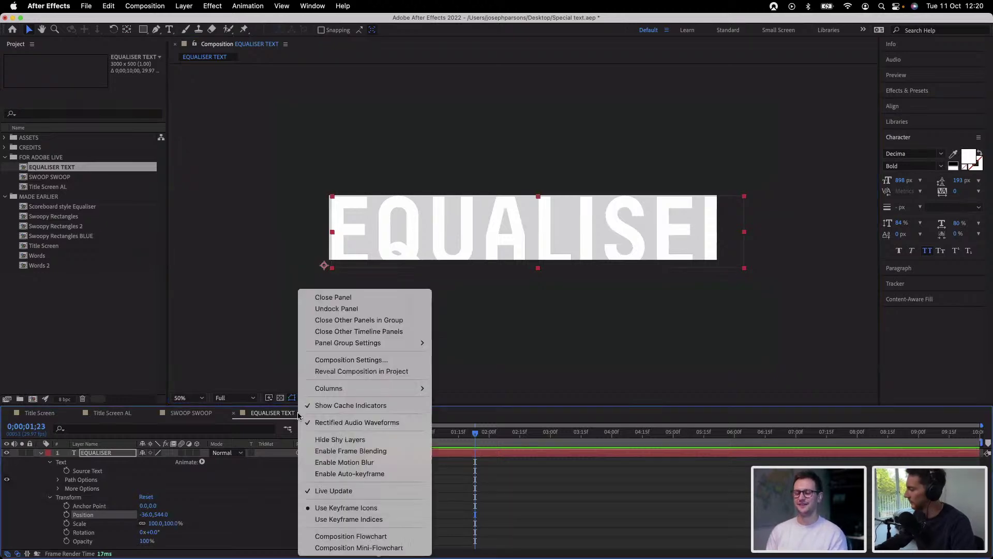
left_click(315, 359)
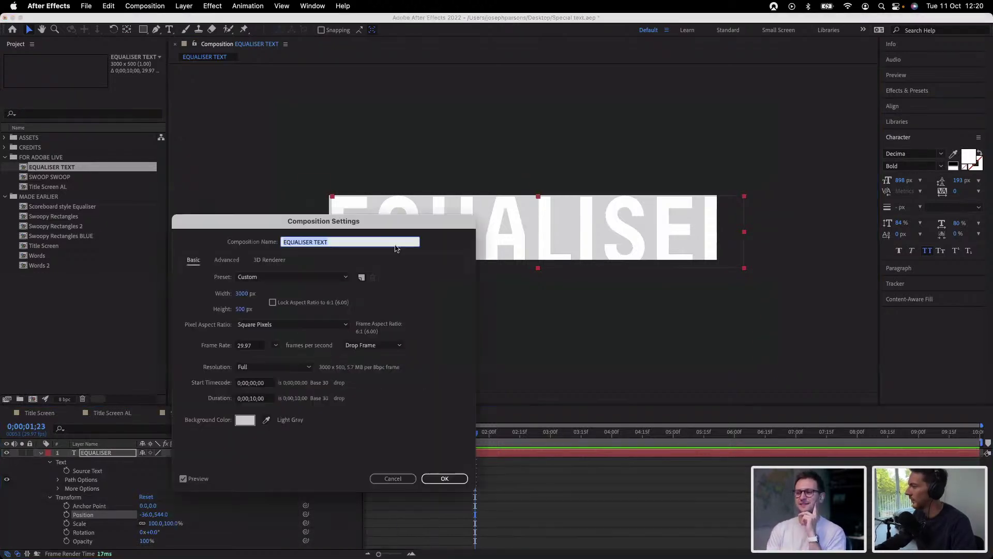
left_click(242, 294)
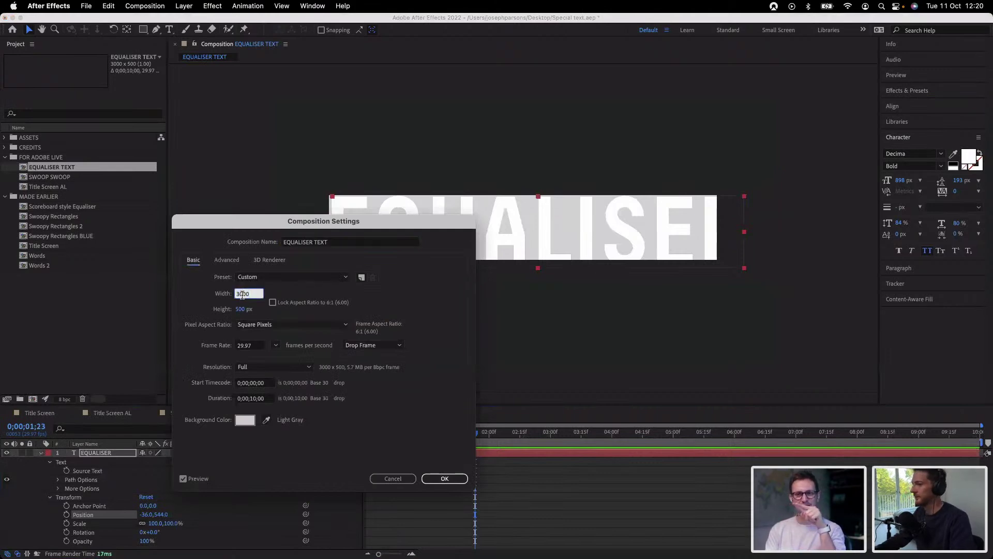
type("3200")
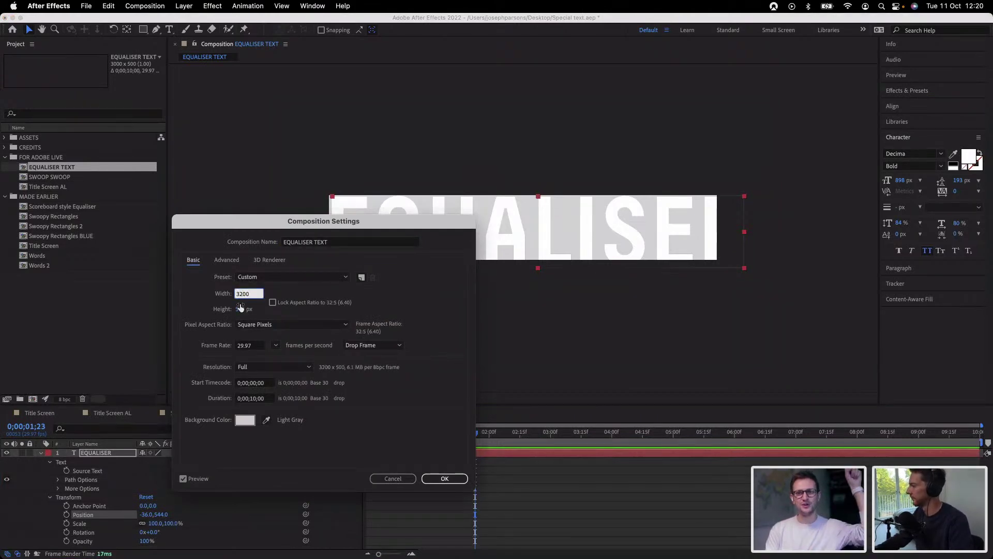
left_click(240, 308)
type("7")
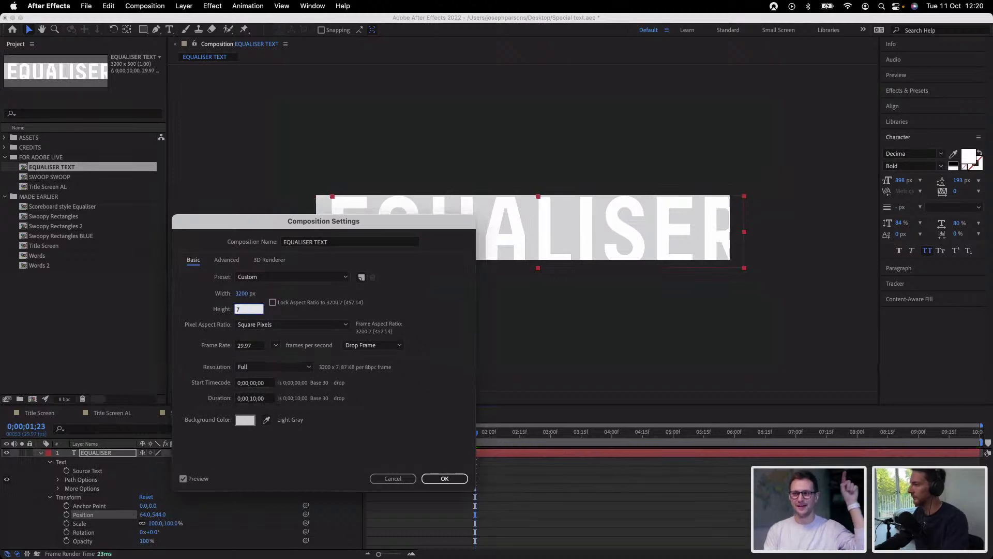
type("00")
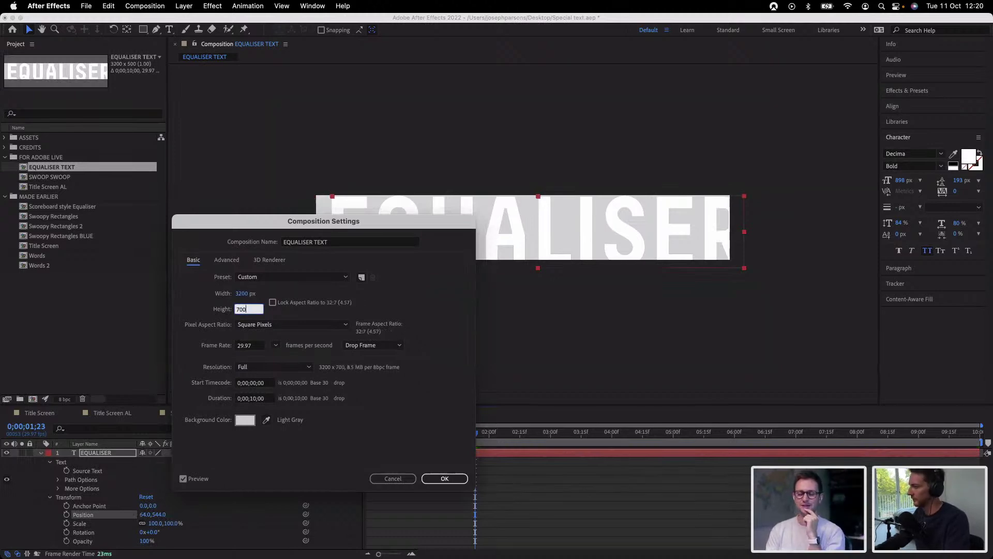
key("Return")
left_click(476, 481)
left_click(457, 456)
key("shift+Left")
key("shift+Left")
key("shift+Left")
key("shift+Left")
key("shift+Left")
key("shift+Left")
key("shift+Left")
key("shift+Left")
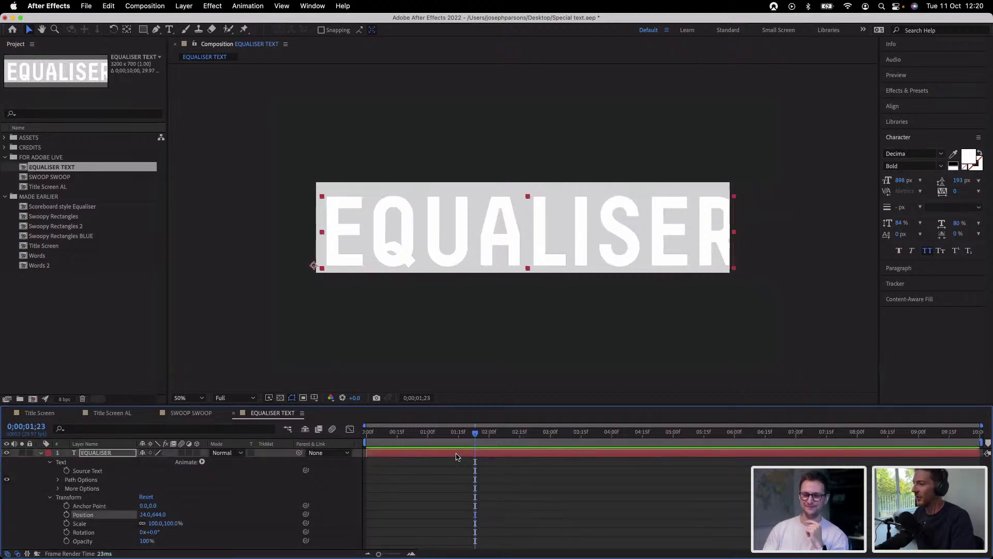
key("shift+Up")
key("shift+Up")
key("shift+Up")
key("shift+Up")
key("shift+Up")
key("shift+Up")
key("shift+Up")
key("shift+Up")
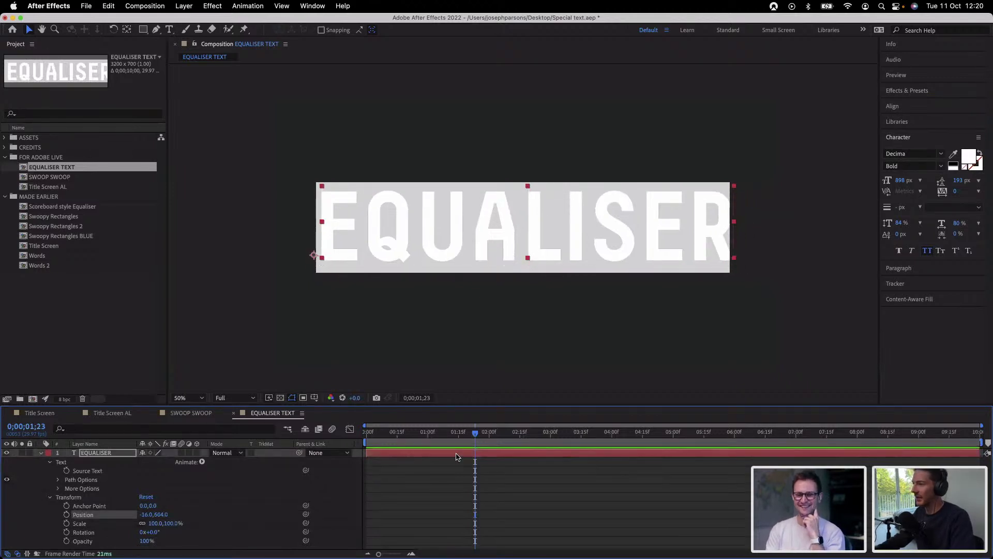
key("shift+Down")
key("shift+Down")
key("shift+Down")
key("shift+Down")
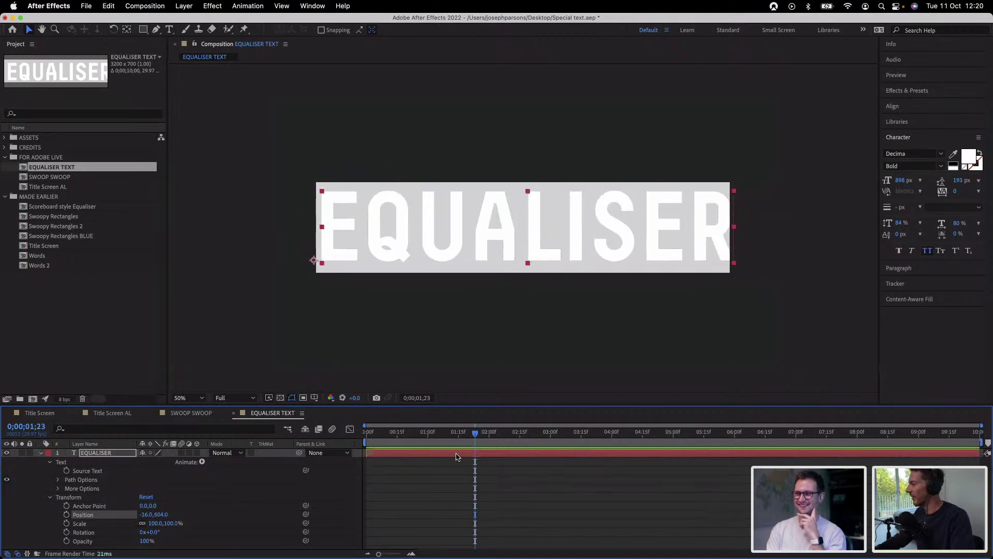
key("Up")
key("Up")
key("Up")
key("Up")
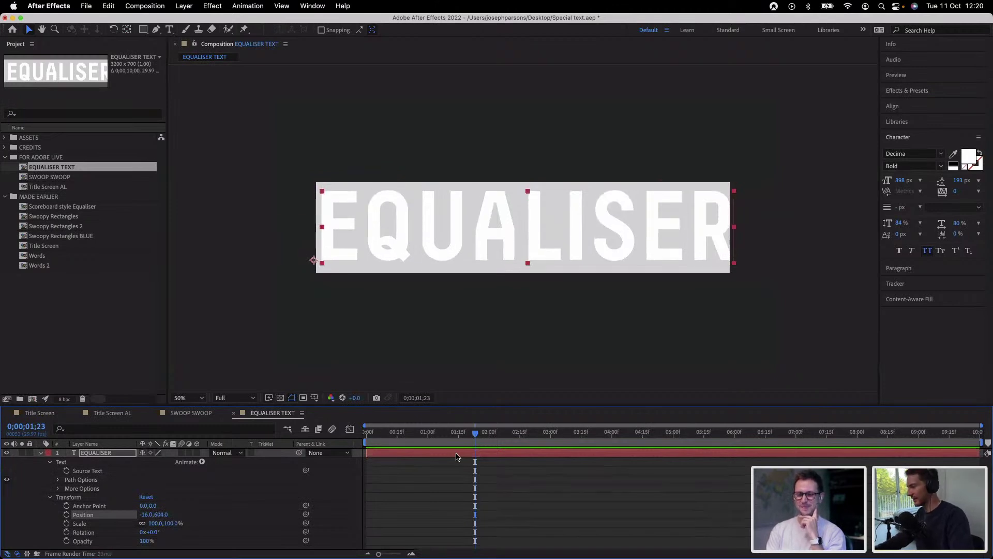
Change the composition size to 3100 × 800 px
left_click(302, 412)
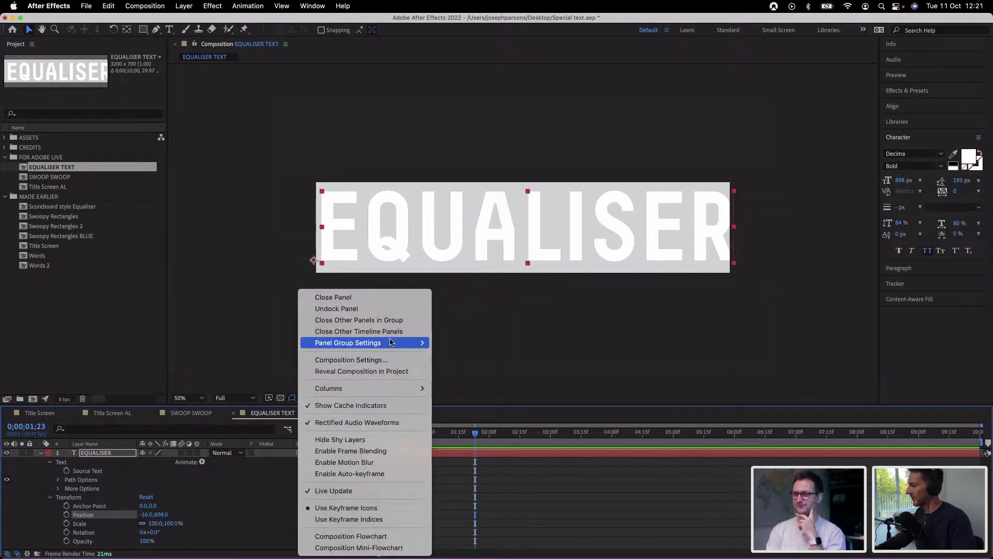
left_click(388, 359)
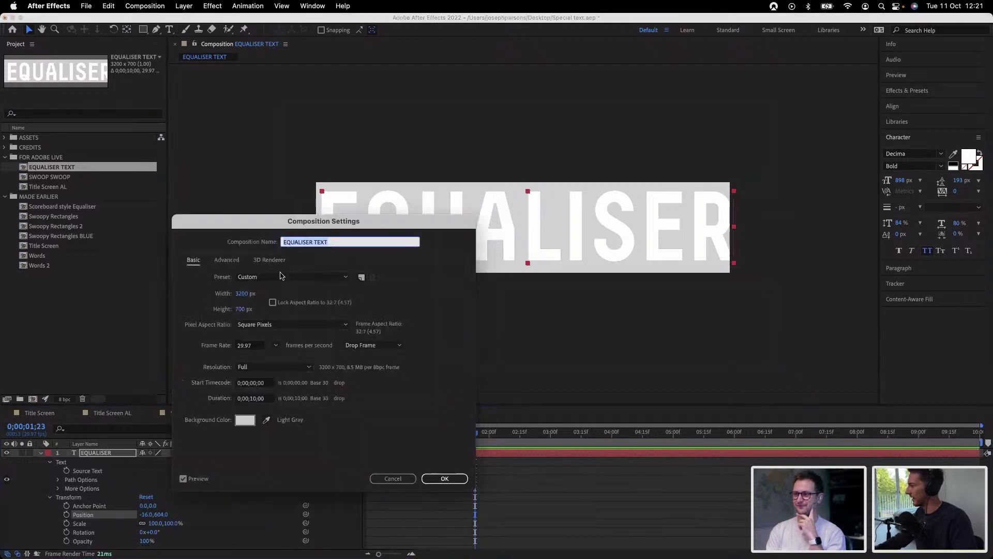
left_click(236, 310)
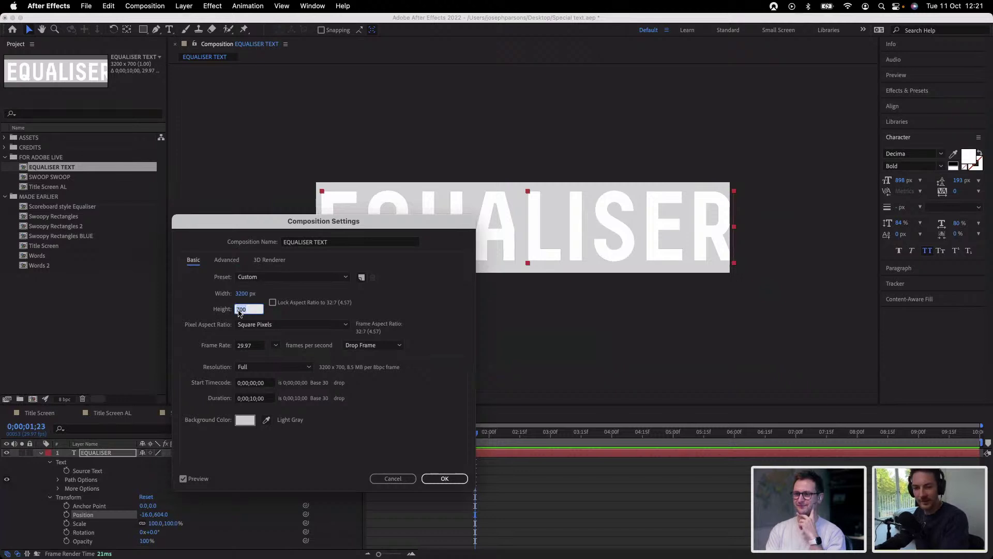
type("800")
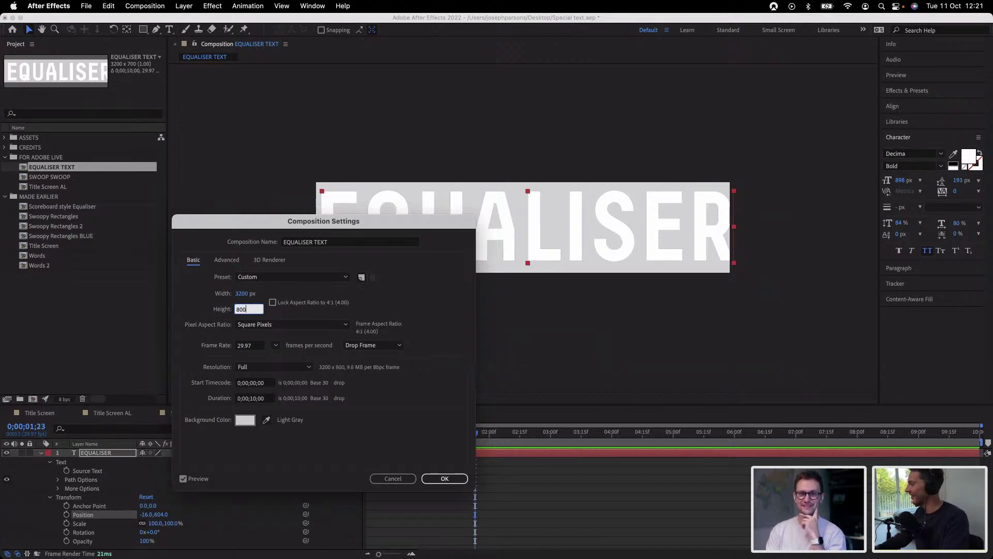
left_click(246, 296)
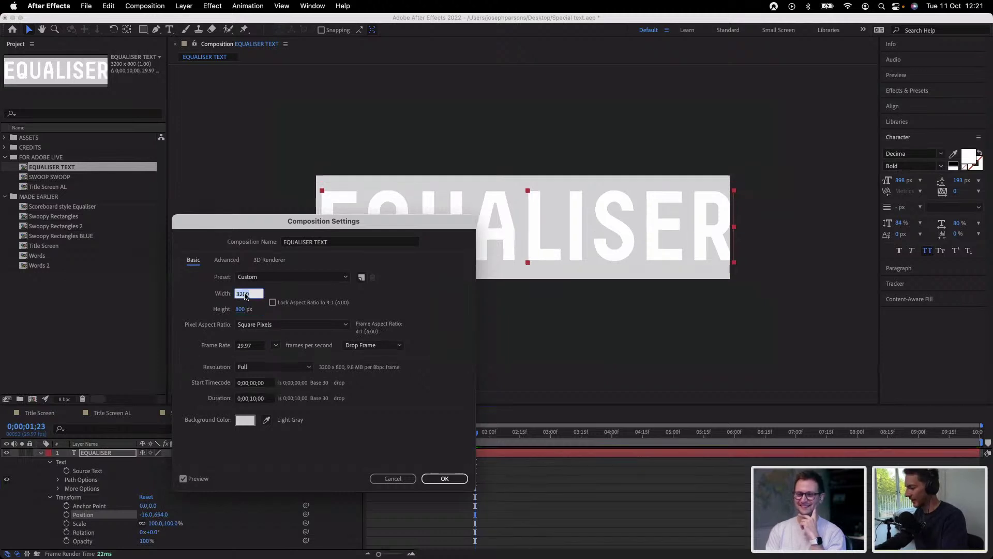
type("3100")
key("Return")
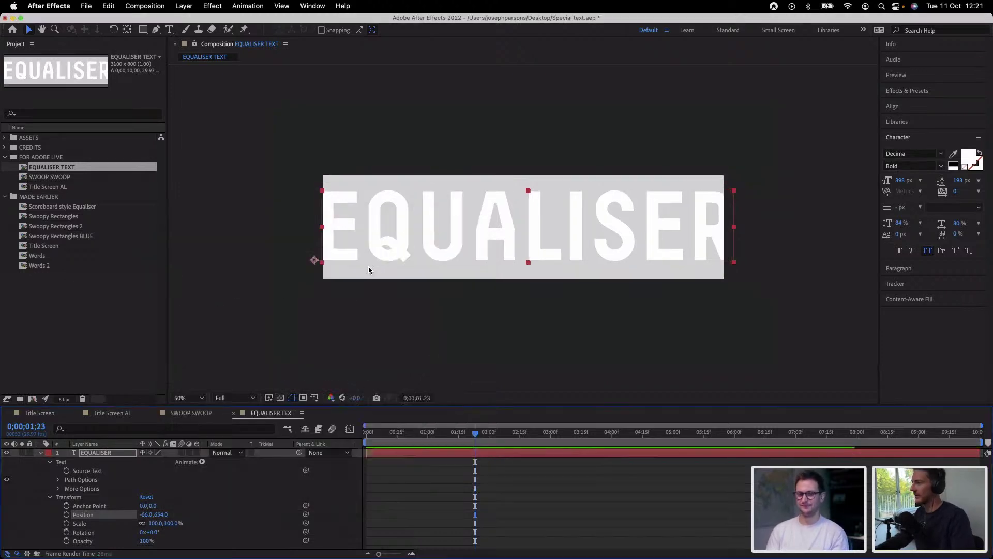
Set the composition to 3300 × 600 px and centre the EQUALISER text
left_click(303, 414)
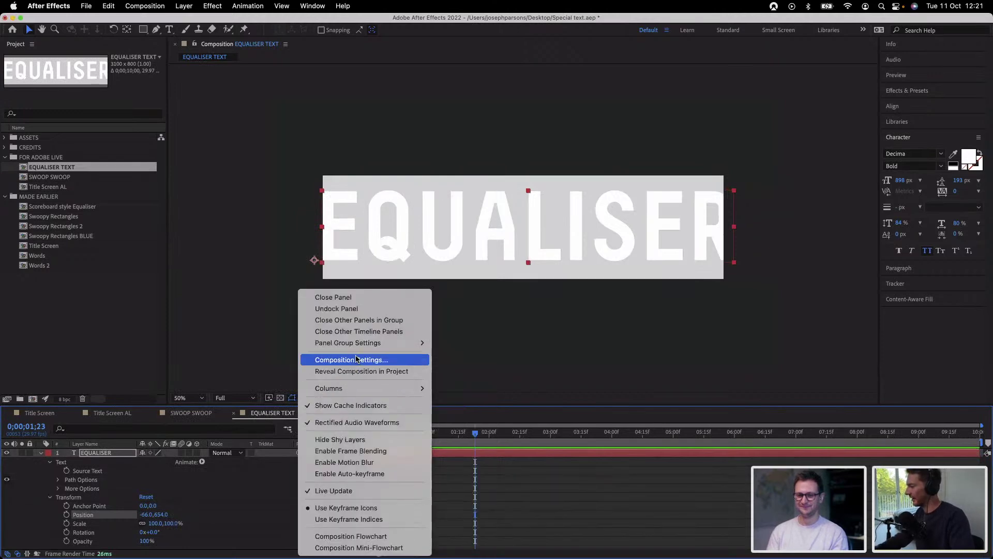
left_click(354, 360)
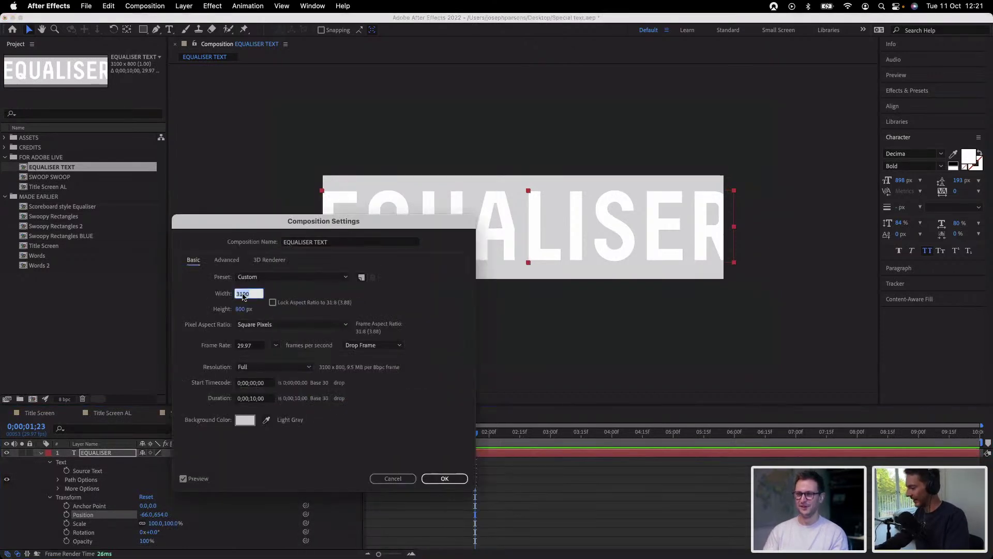
type("3300")
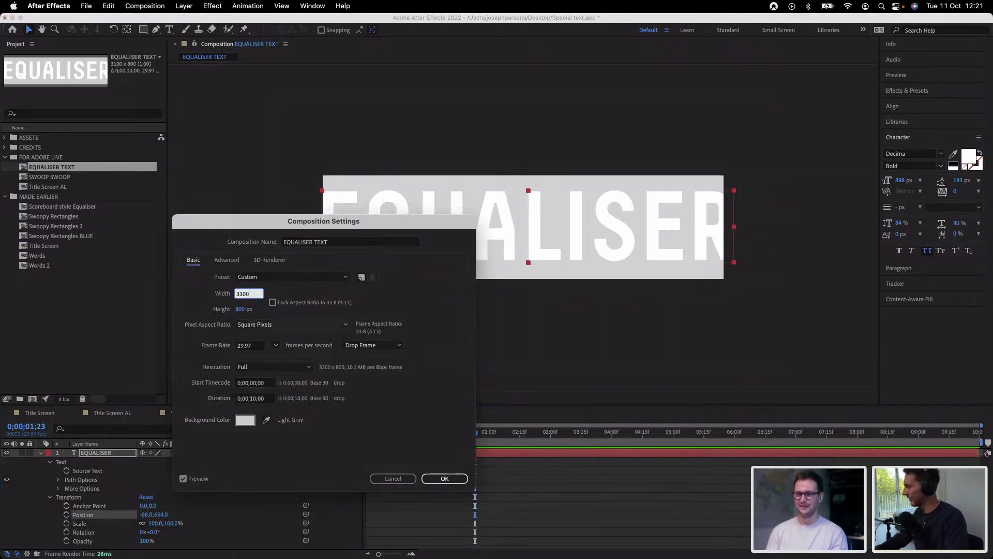
left_click(241, 309)
type("600")
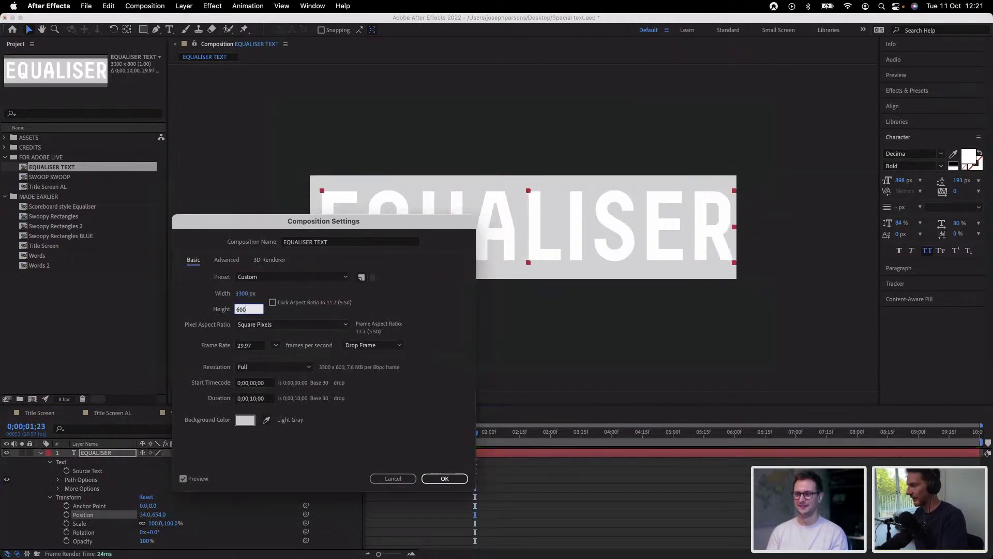
left_click(243, 293)
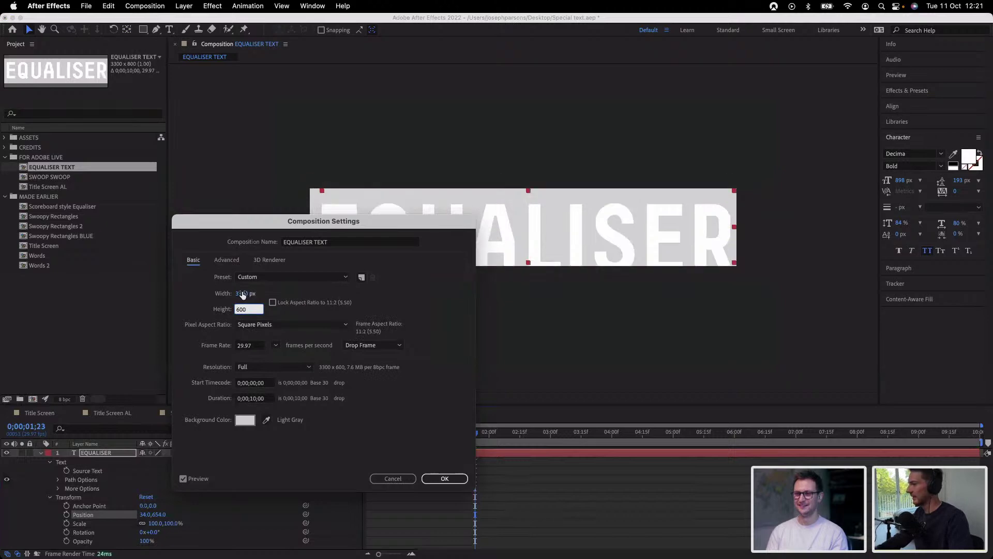
left_click(442, 478)
left_click_drag(430, 229, 424, 228)
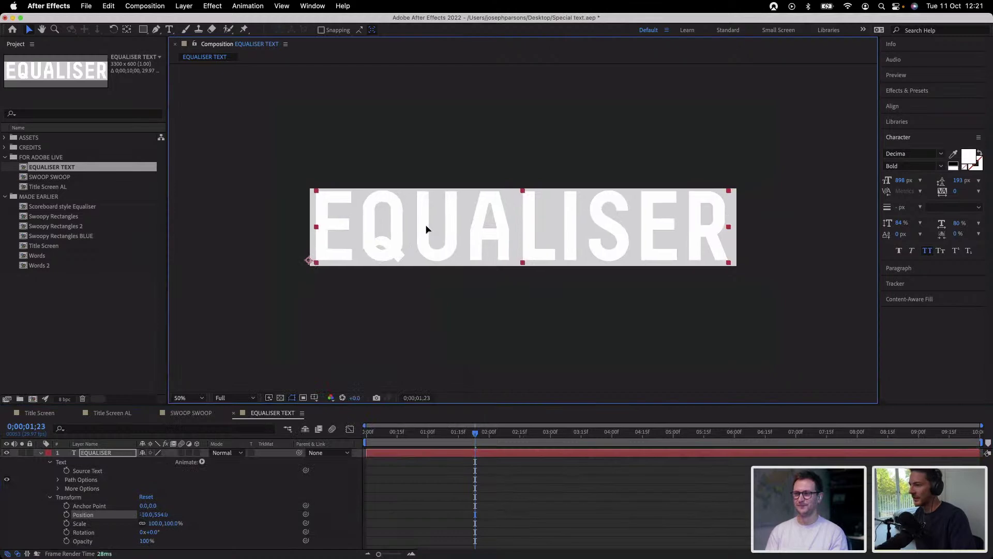
left_click(41, 453)
left_click(98, 485)
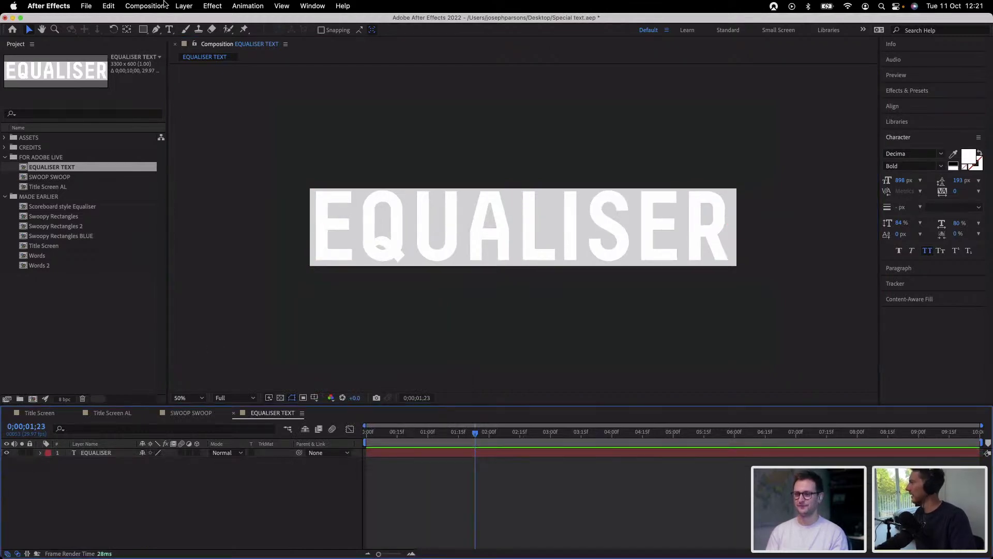
Add a full-comp rectangle and move it below the EQUALISER text layer
double_click(143, 30)
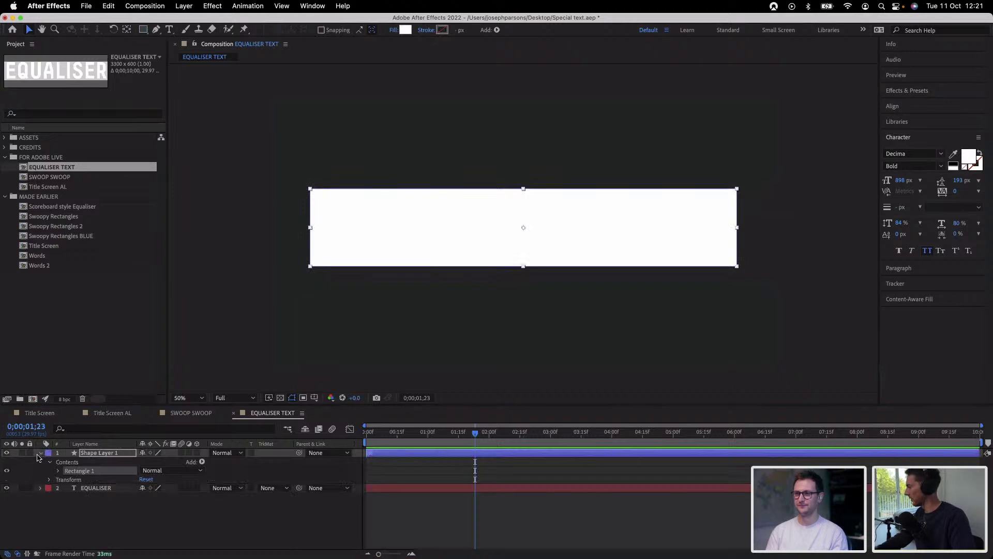
left_click(36, 454)
left_click(40, 453)
left_click_drag(78, 454, 82, 468)
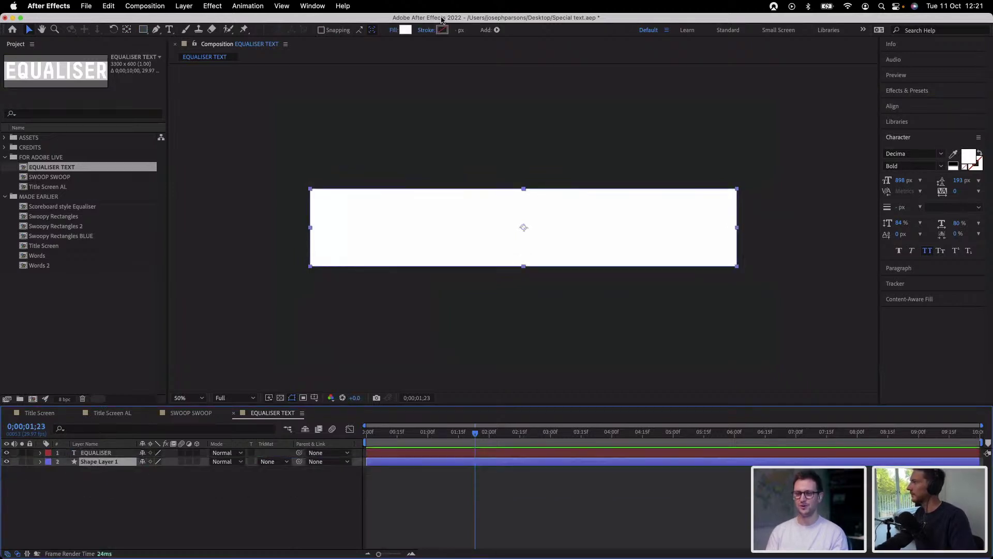
left_click(386, 78)
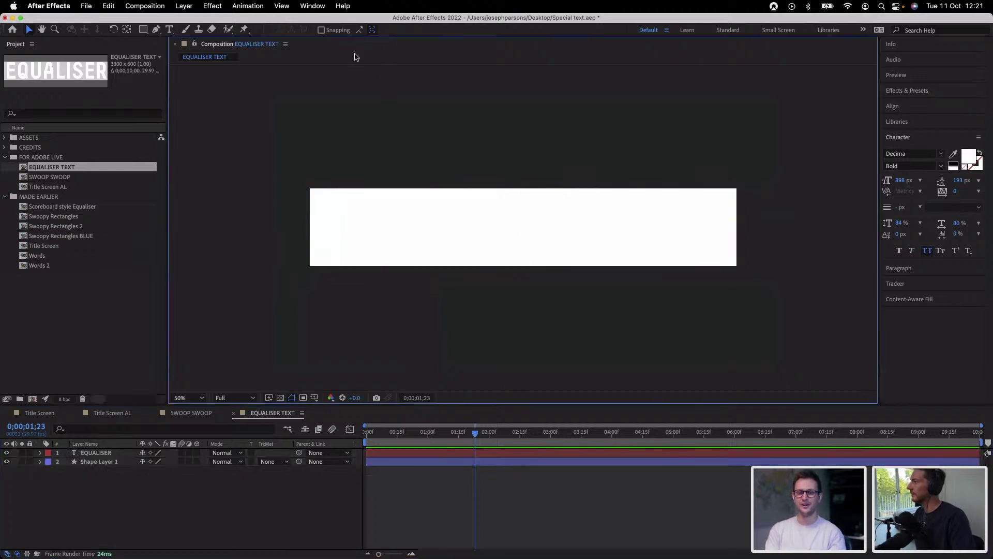
left_click(516, 513)
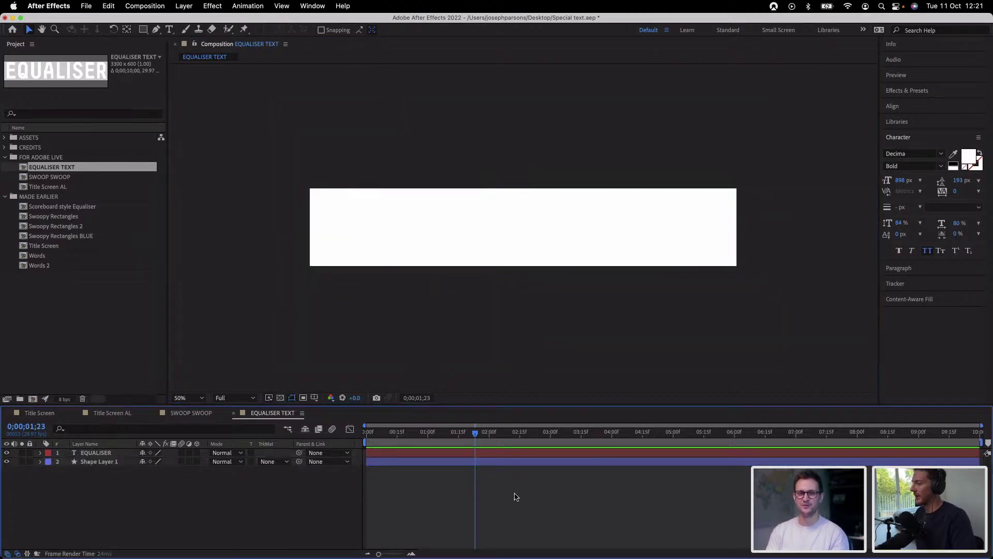
left_click(514, 462)
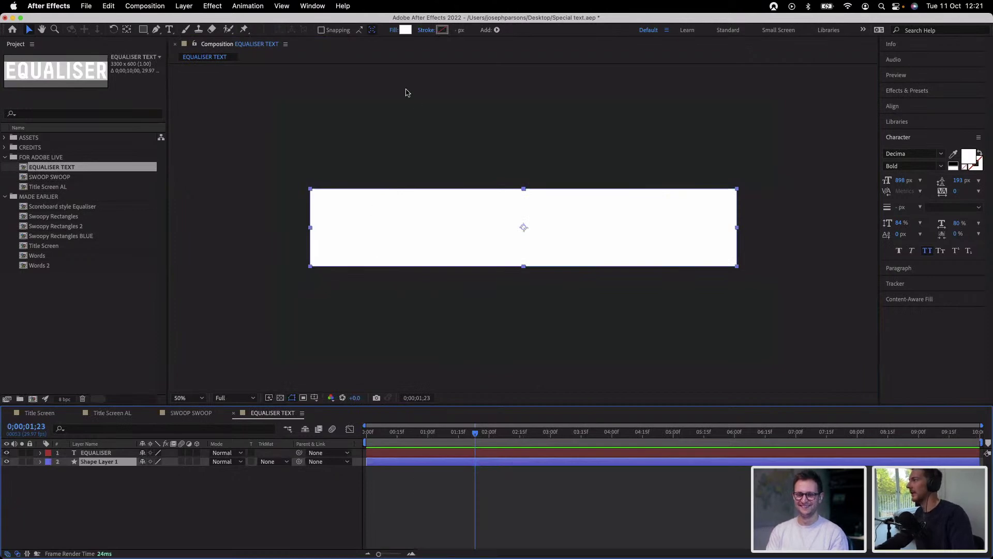
Set the rectangle's fill colour to blue
left_click(405, 29)
mouse_move(475, 397)
left_mouse_down()
mouse_move(484, 344)
mouse_move(506, 357)
left_mouse_up()
left_click(528, 394)
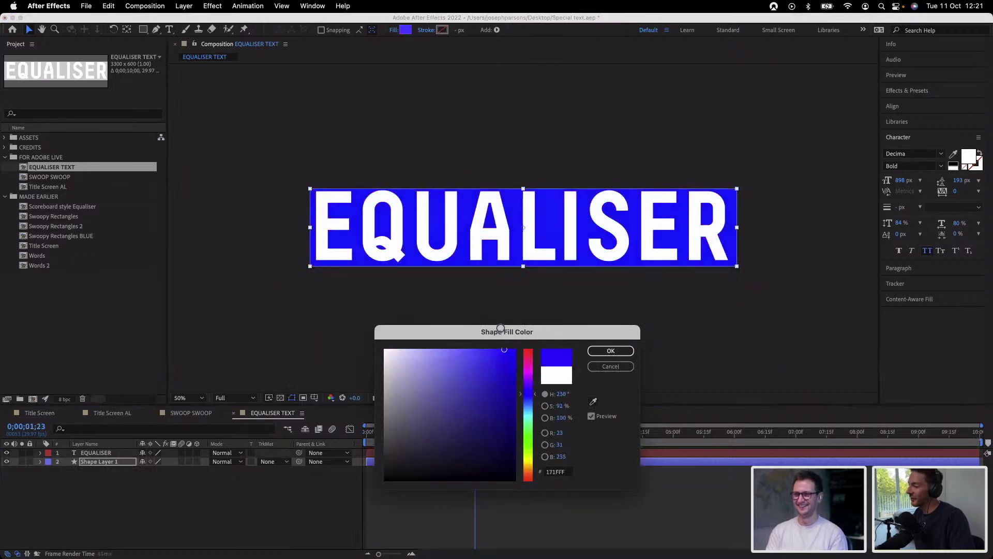
key("Return")
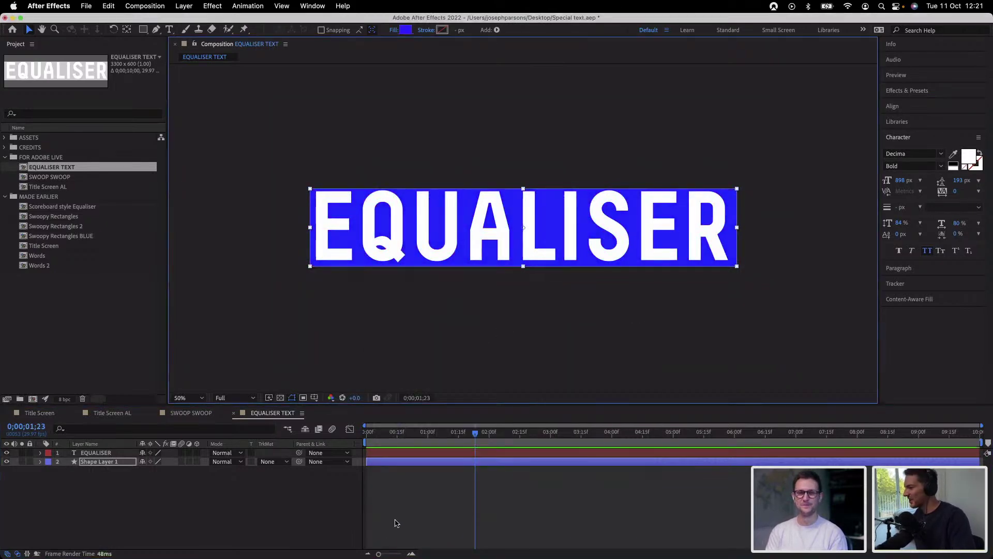
left_click(396, 523)
left_click(428, 454)
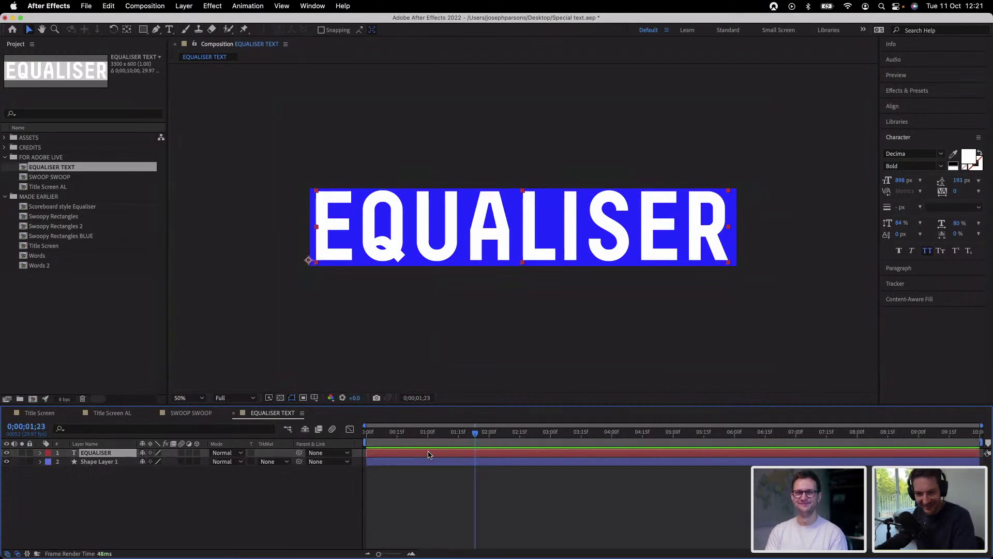
key("Return")
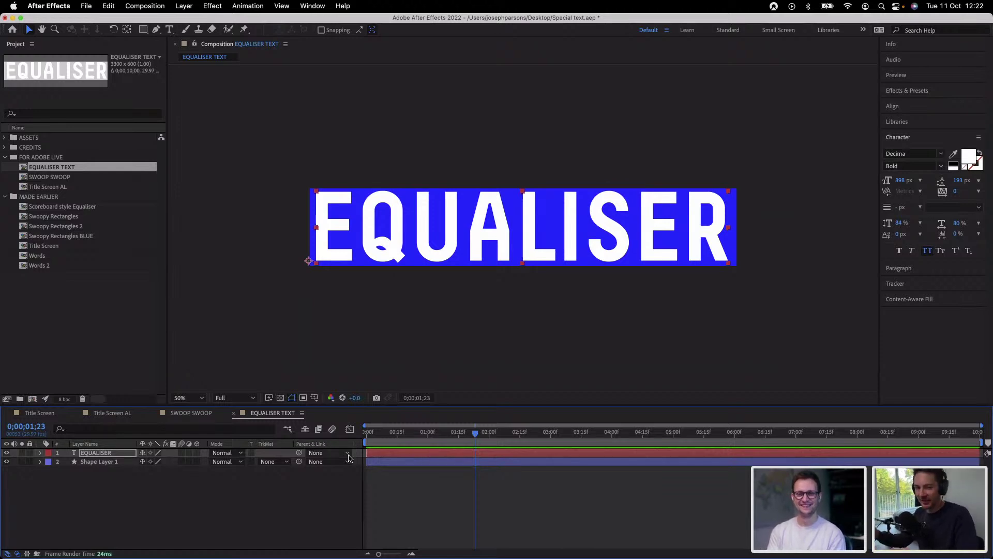
left_click(150, 474)
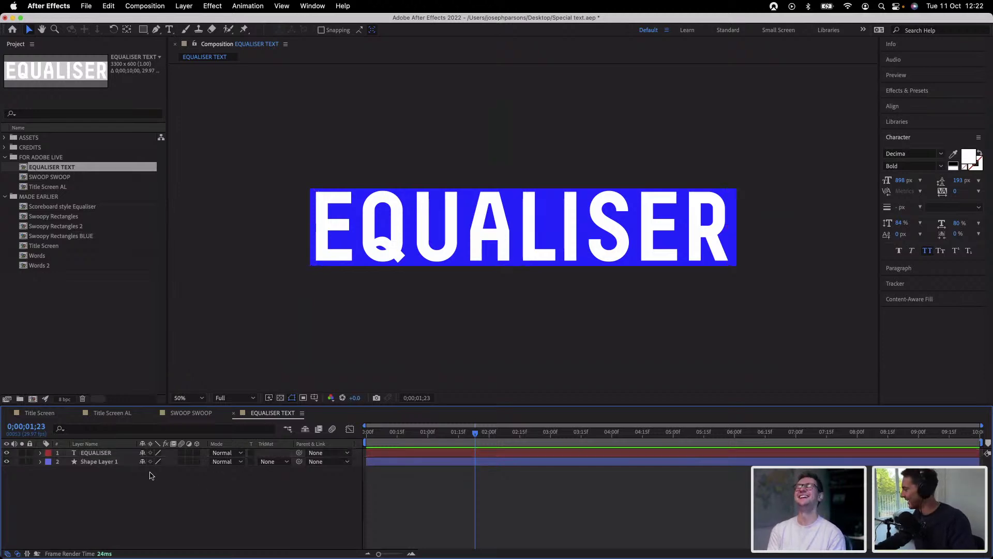
left_click(101, 462)
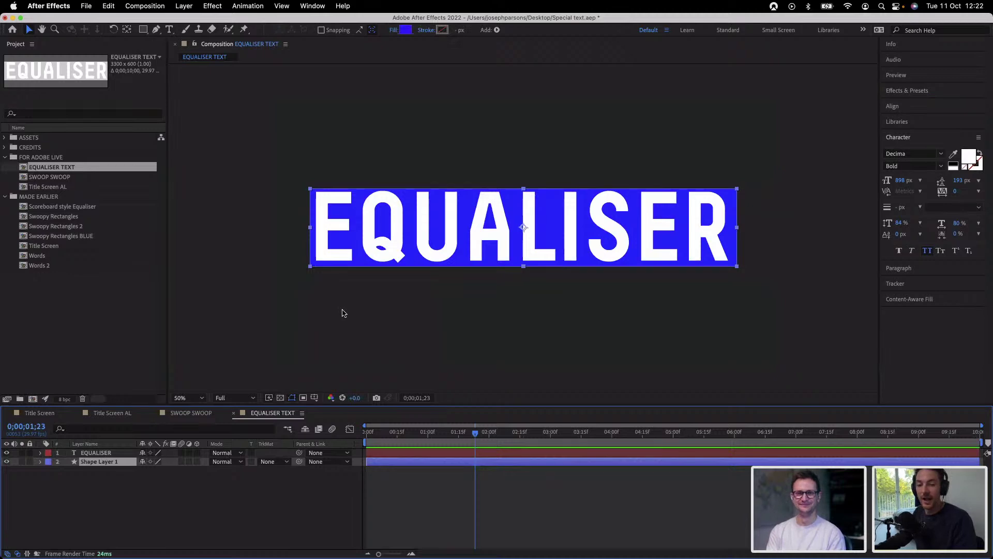
left_click(350, 429)
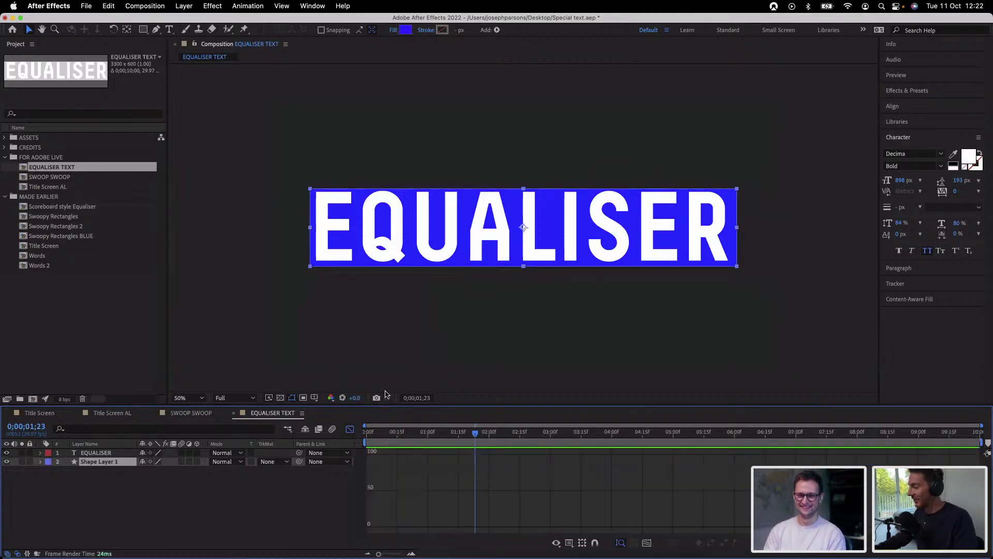
left_click(99, 452)
left_click(350, 429)
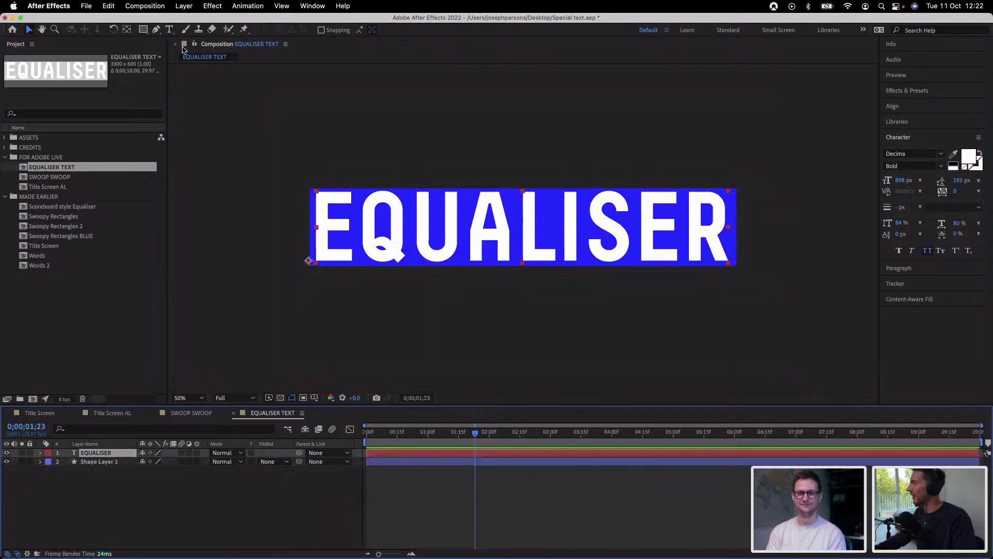
left_click(350, 253)
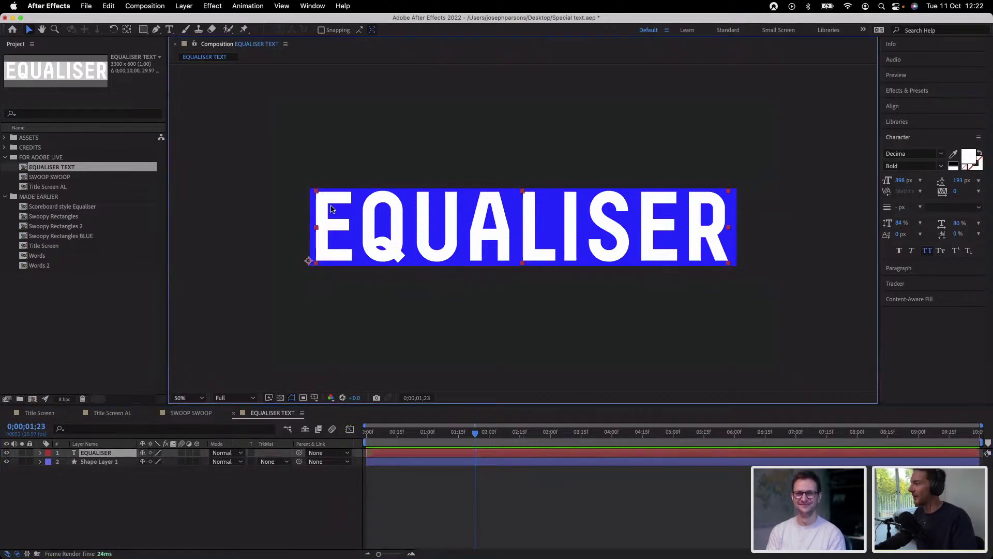
Change the EQUALISER text fill colour to yellow
left_click(968, 157)
left_click(528, 461)
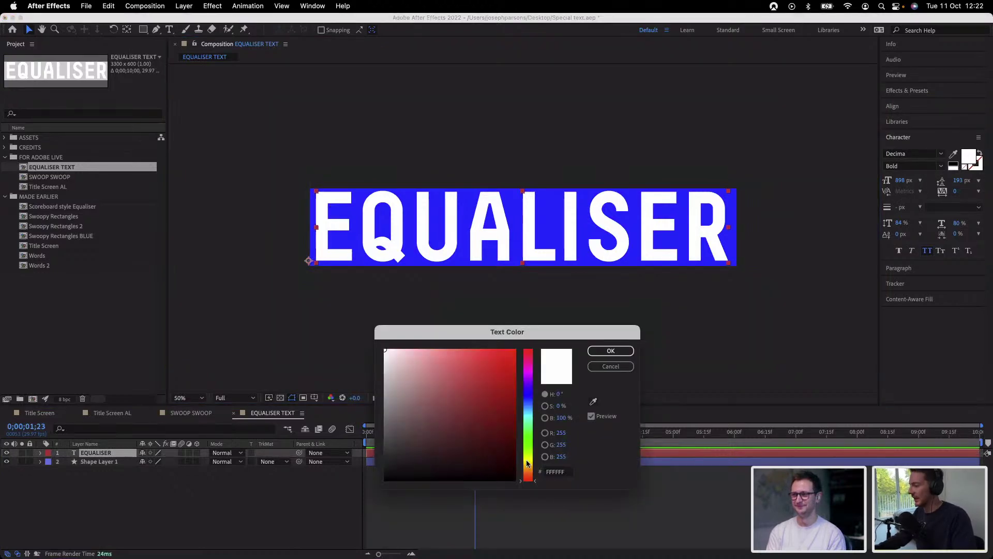
mouse_move(470, 386)
left_mouse_down()
mouse_move(431, 326)
mouse_move(471, 326)
left_mouse_up()
key("Return")
left_click(272, 517)
Rename the text layer to 'GUIDE' and the rectangle shape layer to 'BG'
left_click(97, 455)
key("Return")
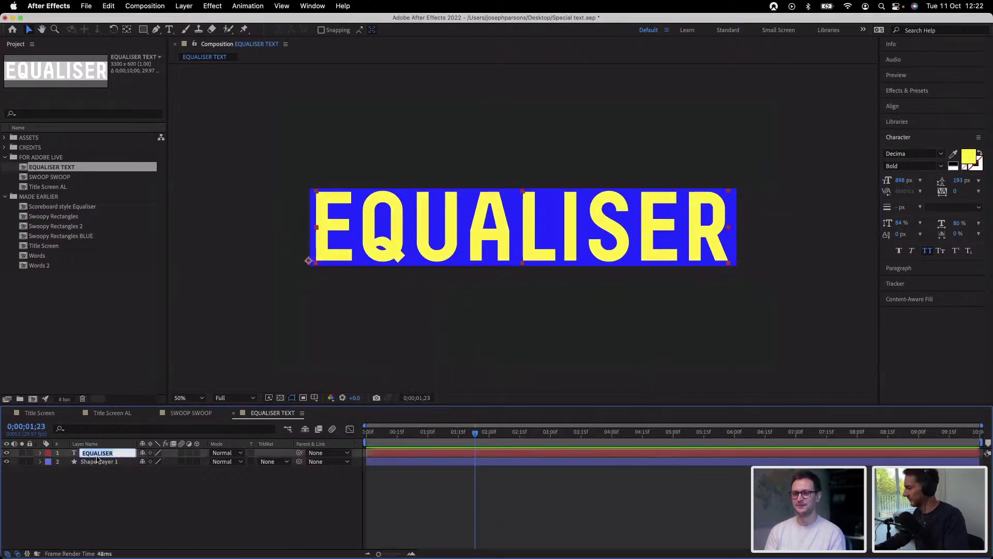
type("GUIDE")
key("Return")
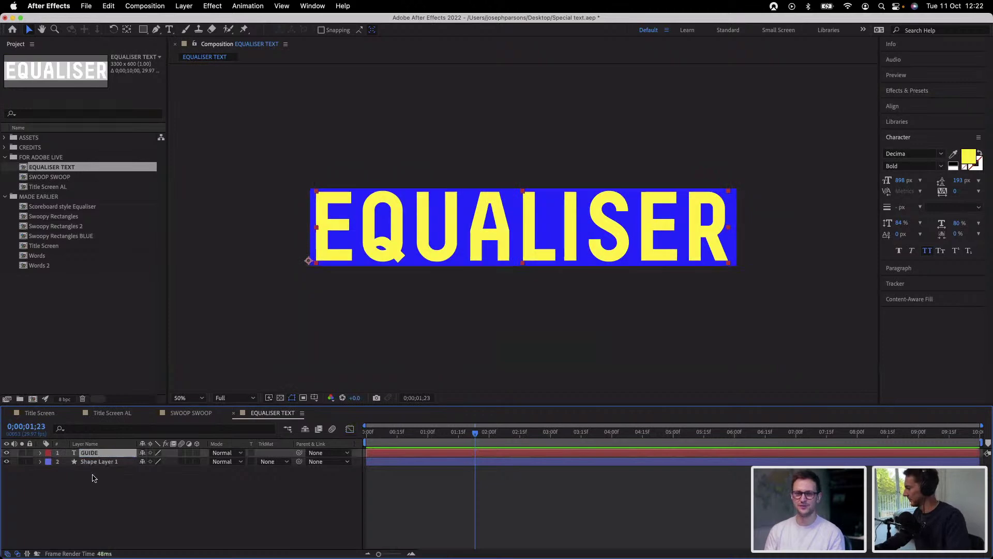
left_click(93, 463)
key("Return")
type("bg")
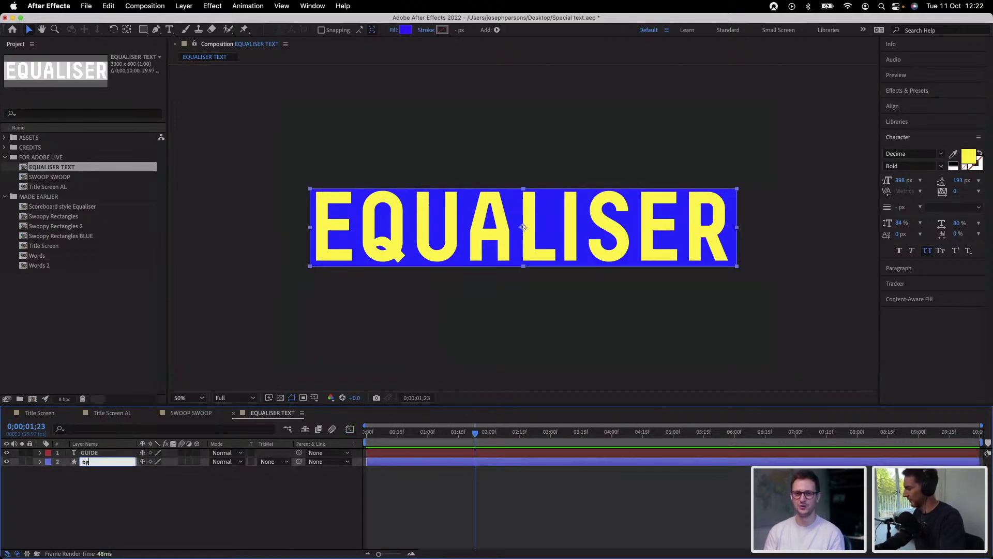
key("BackSpace")
type("B")
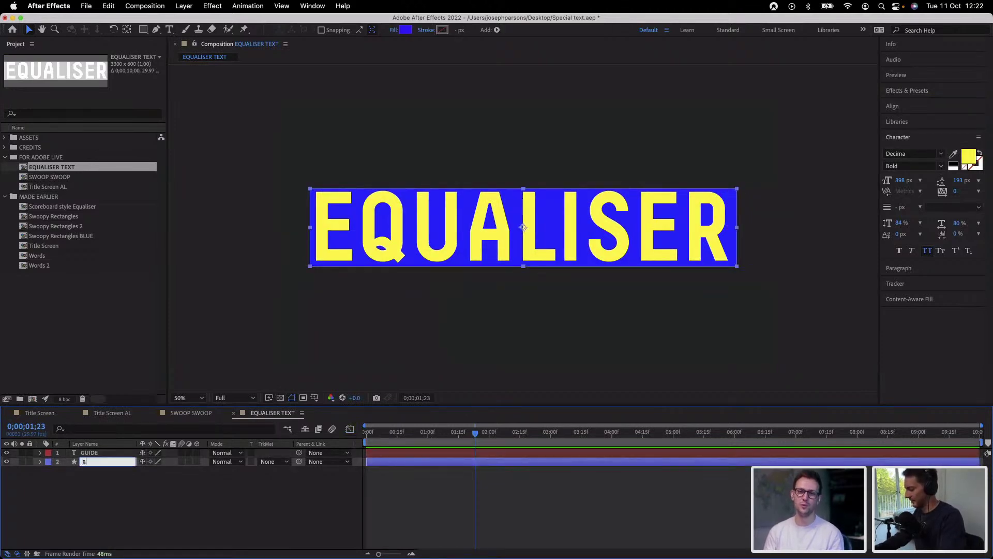
type("G")
key("Return")
left_click(160, 521)
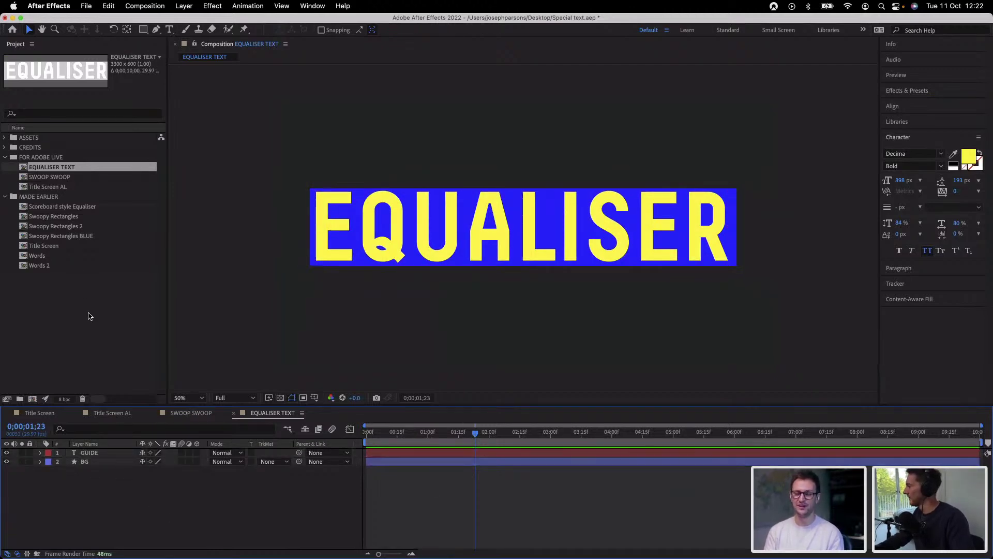
Remove the stray Untitled 1 project folder and start a new composition
left_click(25, 398)
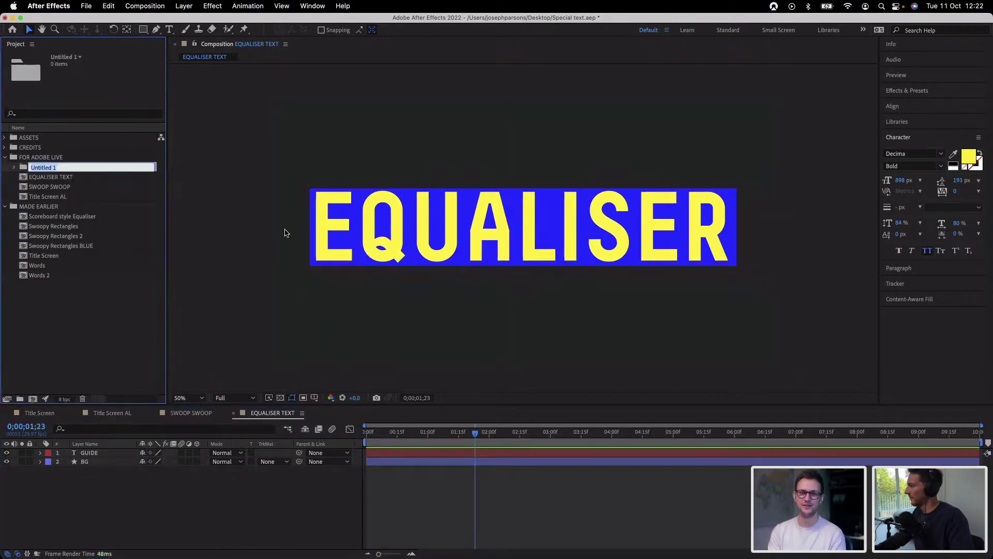
left_click(95, 246)
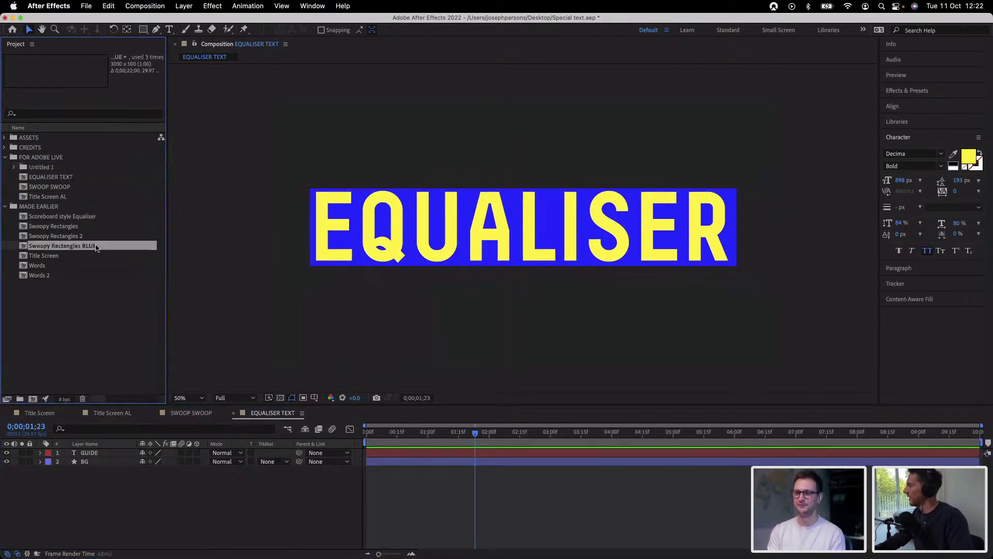
left_click(48, 168)
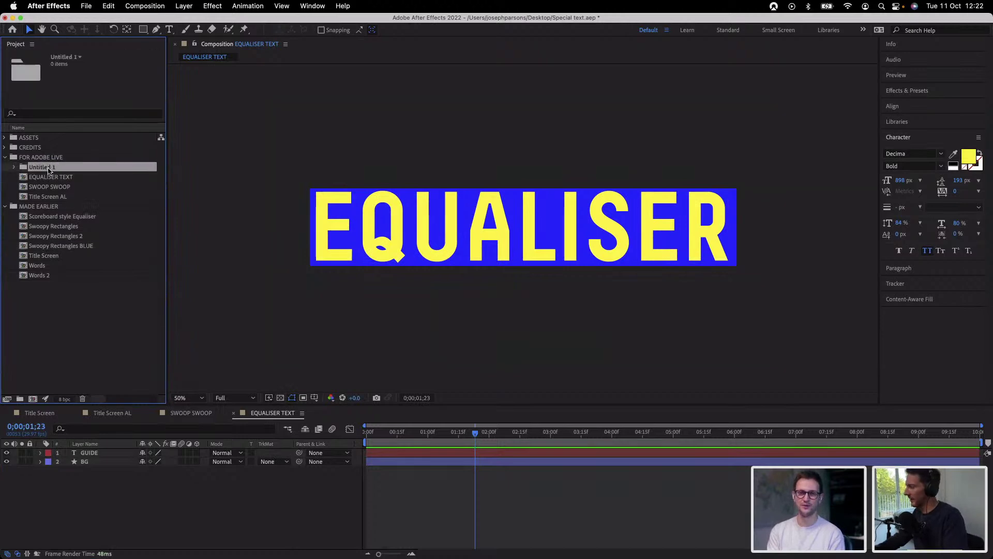
key("Delete")
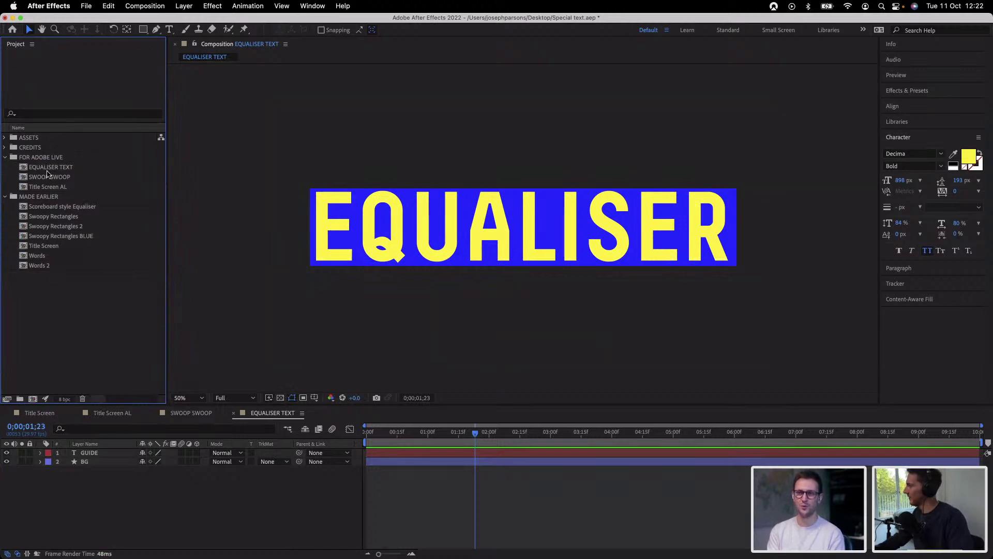
left_click(32, 399)
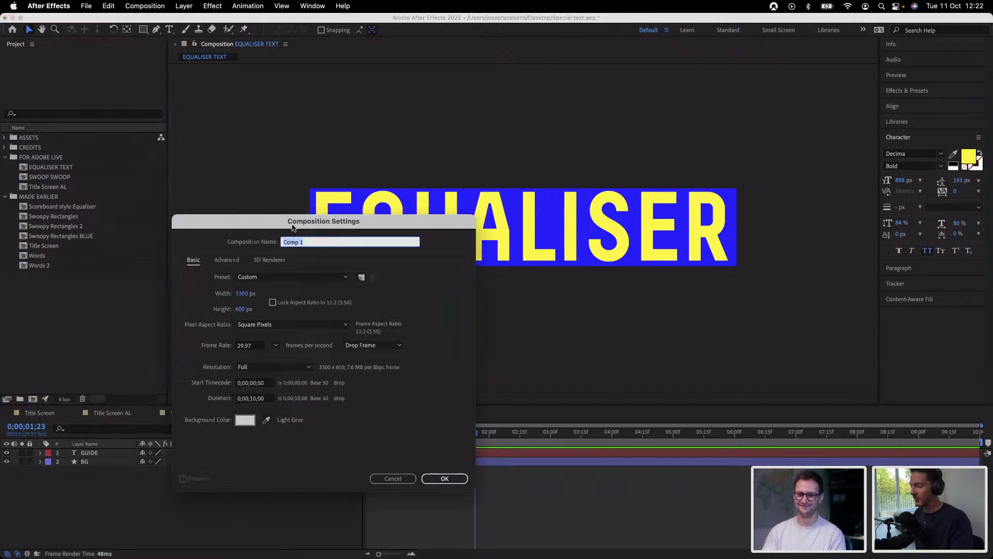
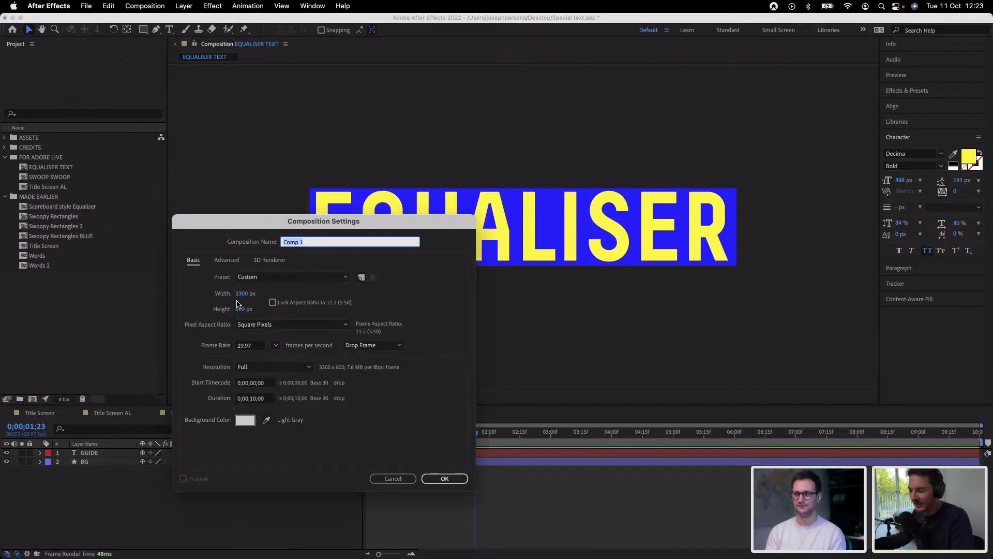
Set the new composition to 600 px wide by 3300 px tall and create Comp 1
left_click(242, 294)
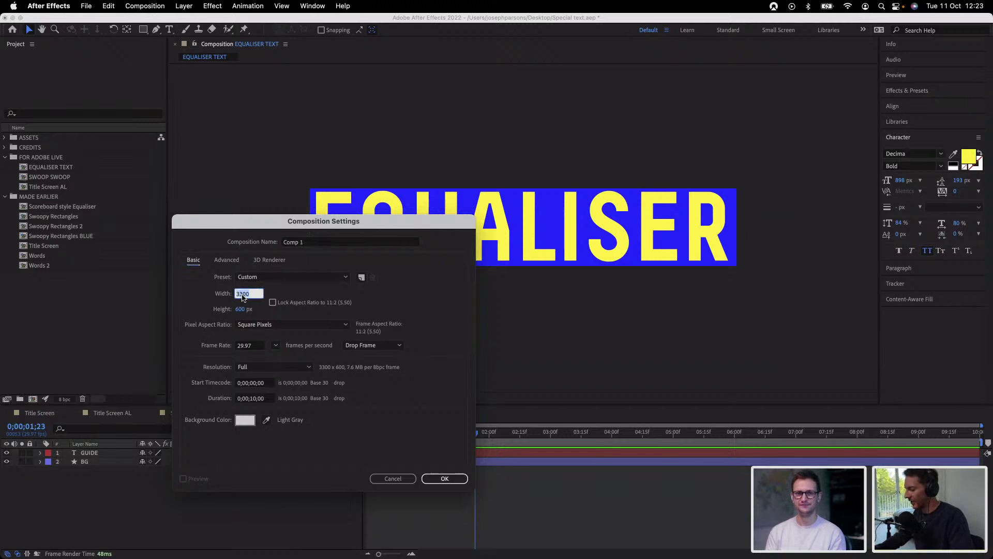
left_click(240, 308)
type("3300")
left_click(241, 294)
type("600")
key("Return")
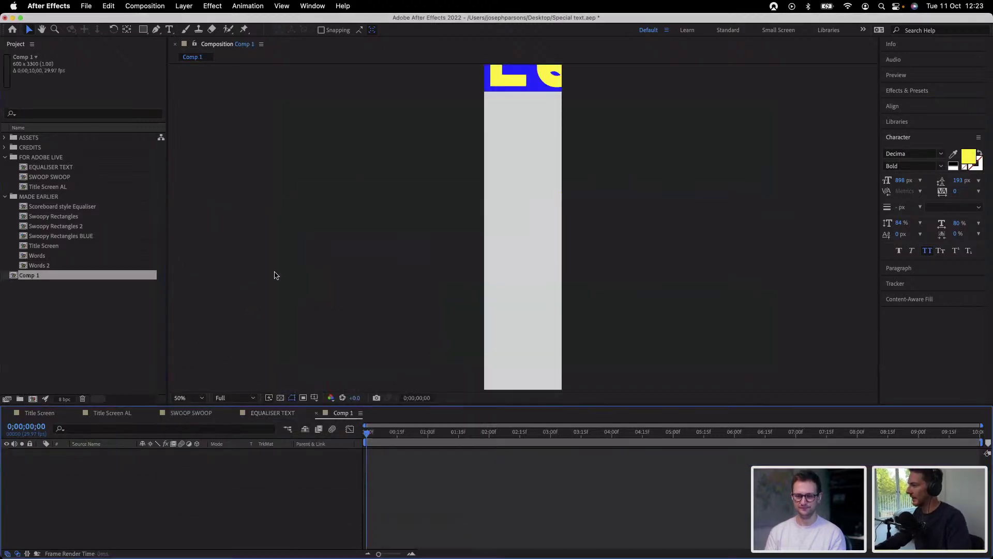
Copy the GUIDE text layer from EQUALISER TEXT and paste it into Comp 1
scroll(570, 237, "down", 4)
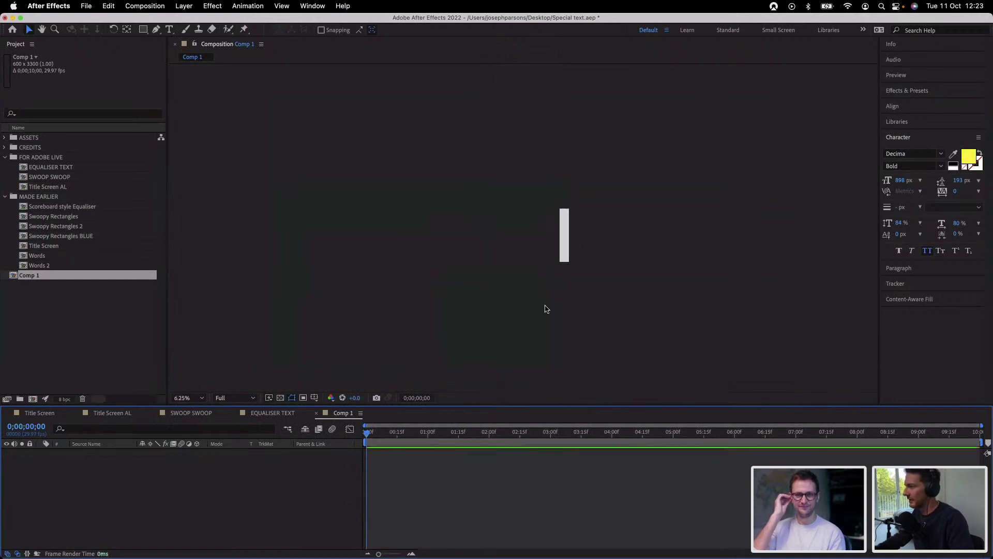
scroll(534, 353, "up", 2)
left_click(585, 181)
key("space")
left_click_drag(499, 308, 439, 395)
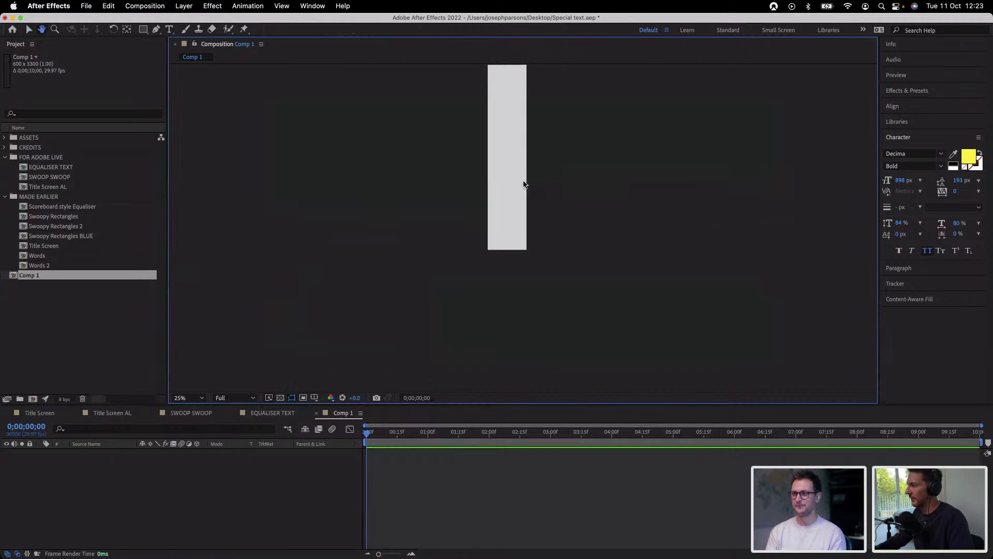
left_click_drag(523, 184, 534, 288)
scroll(515, 273, "up", 2)
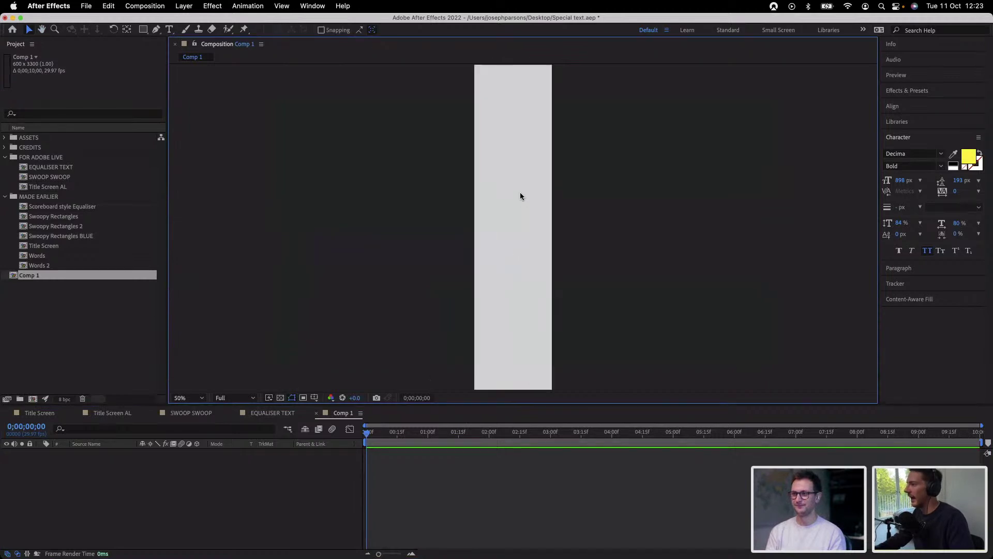
scroll(520, 248, "up", 2)
left_click(273, 412)
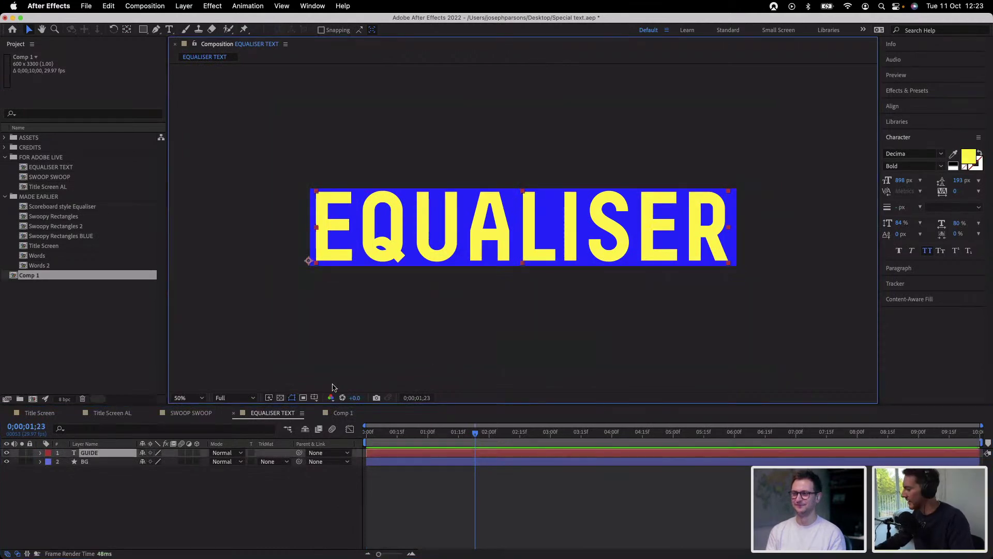
left_click(337, 412)
key("super+v")
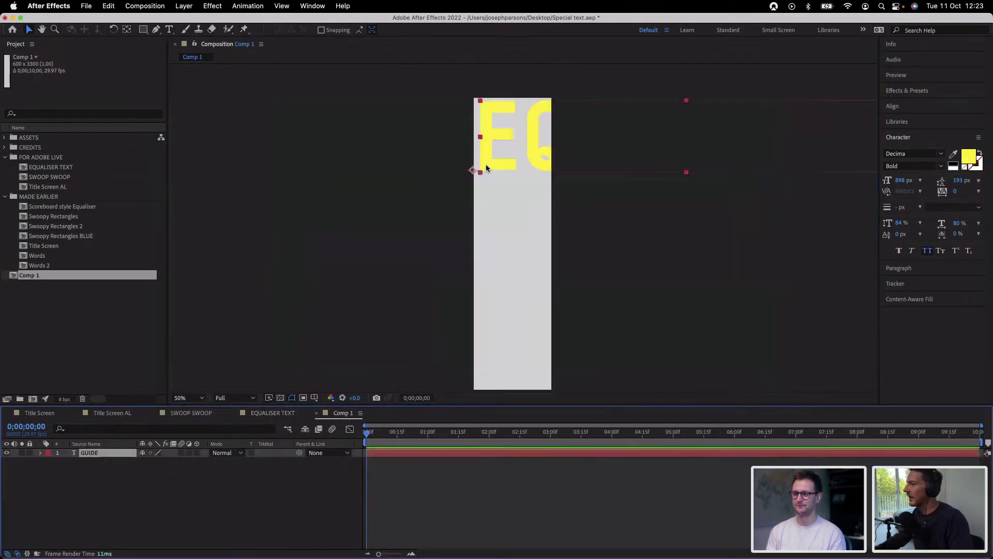
Position the GUIDE text at the top-left of the tall frame, nudging it 10 px left and down
left_click_drag(527, 142, 541, 148)
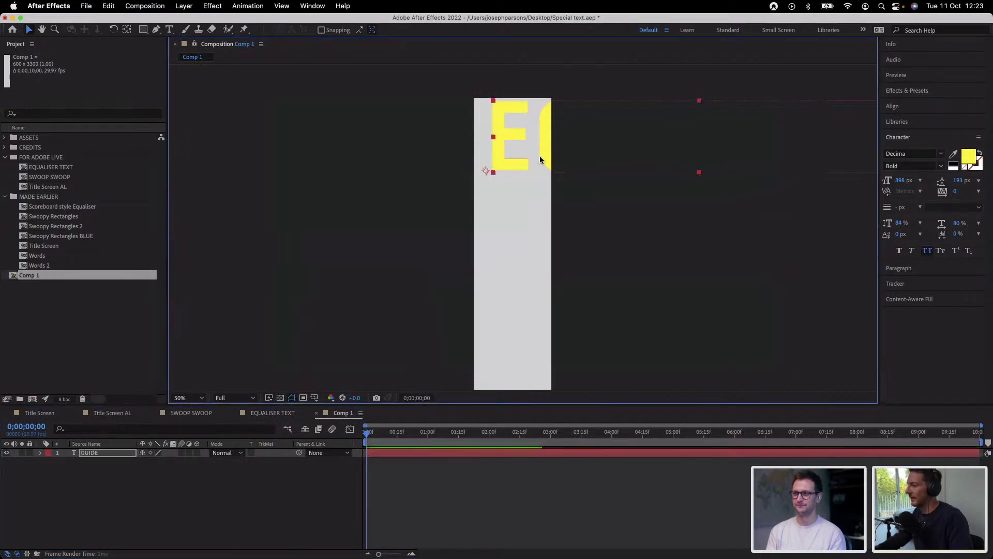
key("shift+Left")
key("shift+Left")
key("shift+Down")
key("shift+Down")
key("Right")
key("Right")
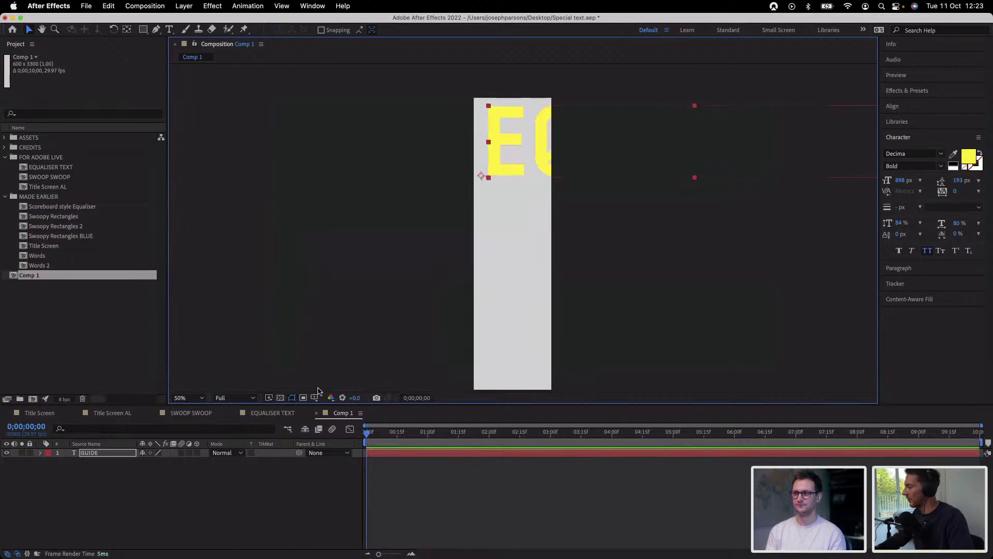
scroll(581, 151, "down", 4)
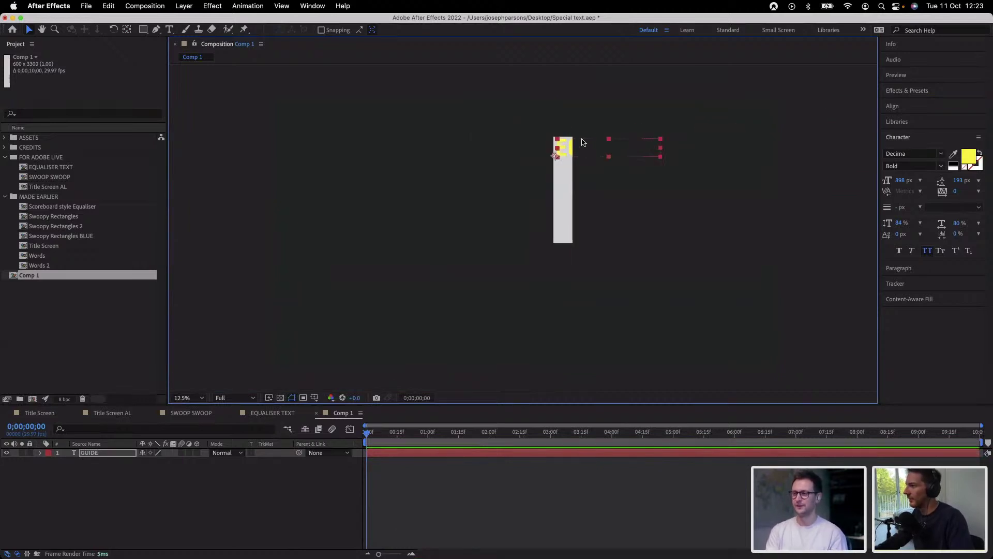
scroll(572, 160, "up", 6)
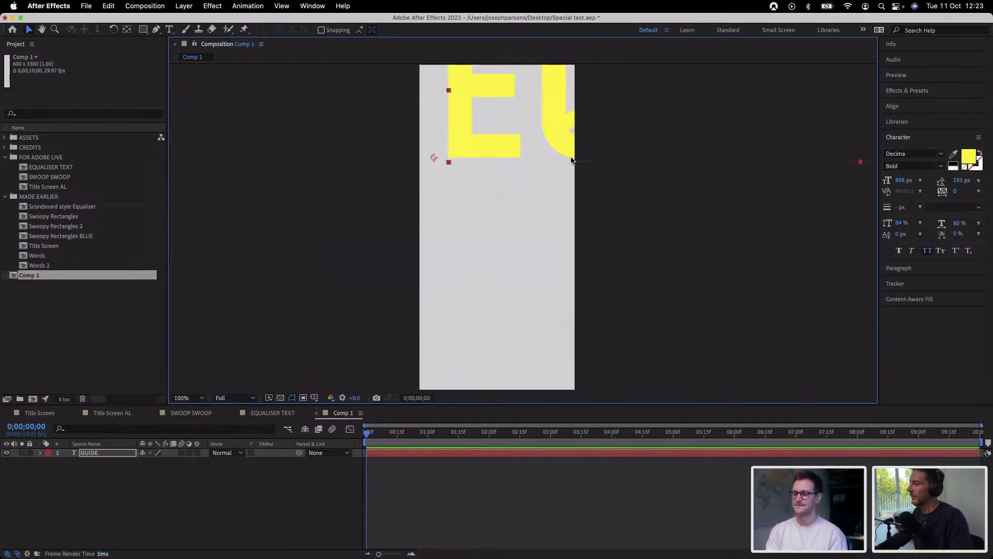
scroll(572, 161, "down", 2)
Insert line breaks so each letter of EQUALISER sits on its own line
double_click(562, 145)
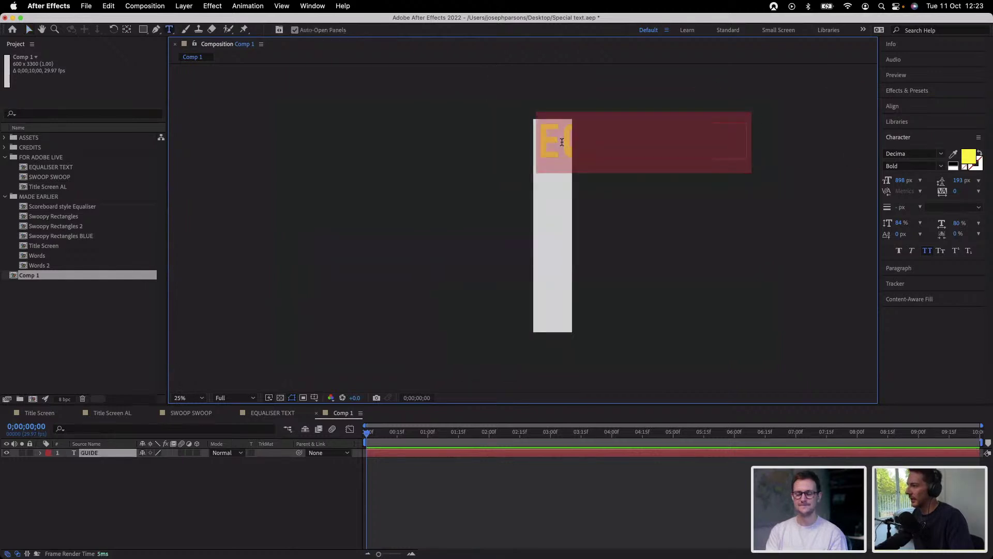
key("Home")
key("Right")
key("Return")
key("Down")
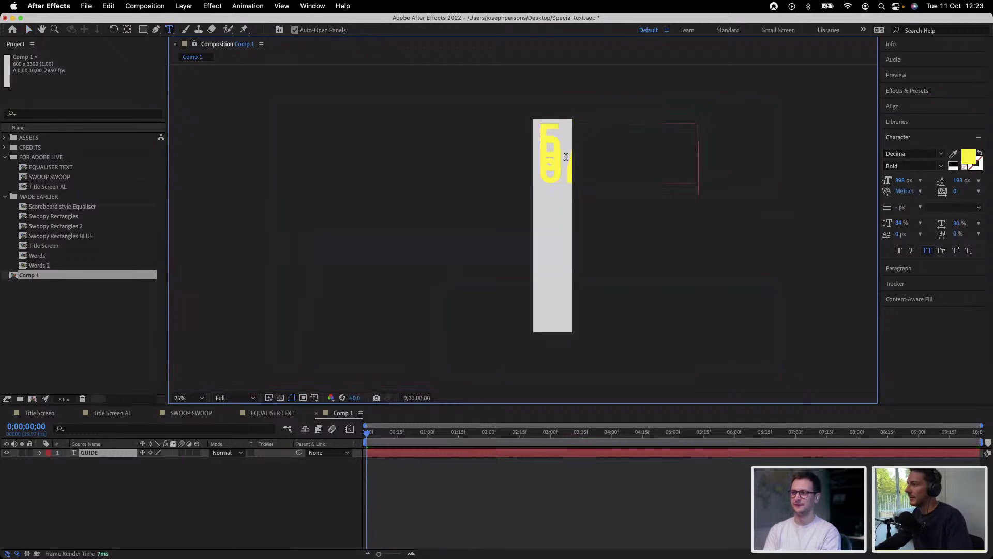
left_click(566, 162)
key("Return")
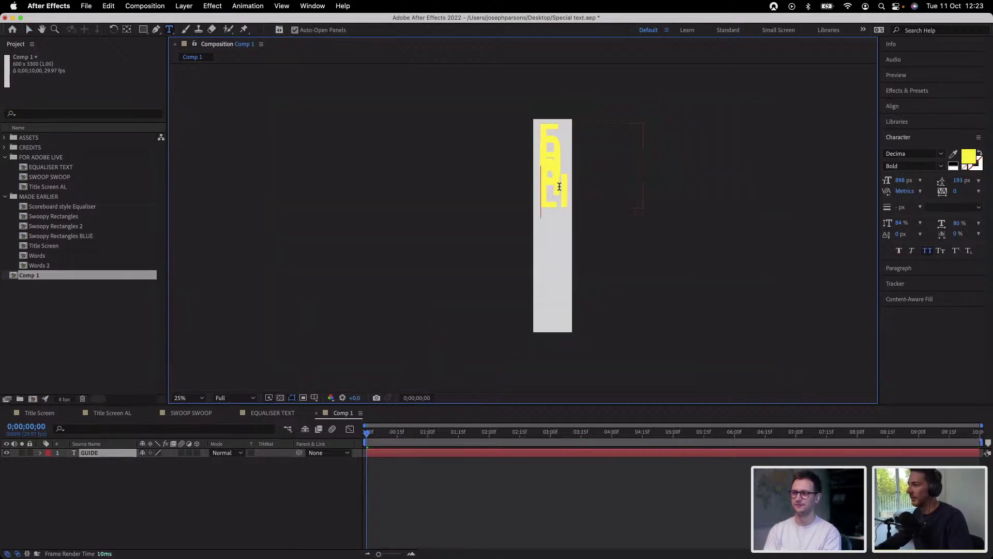
key("Return")
key("BackSpace")
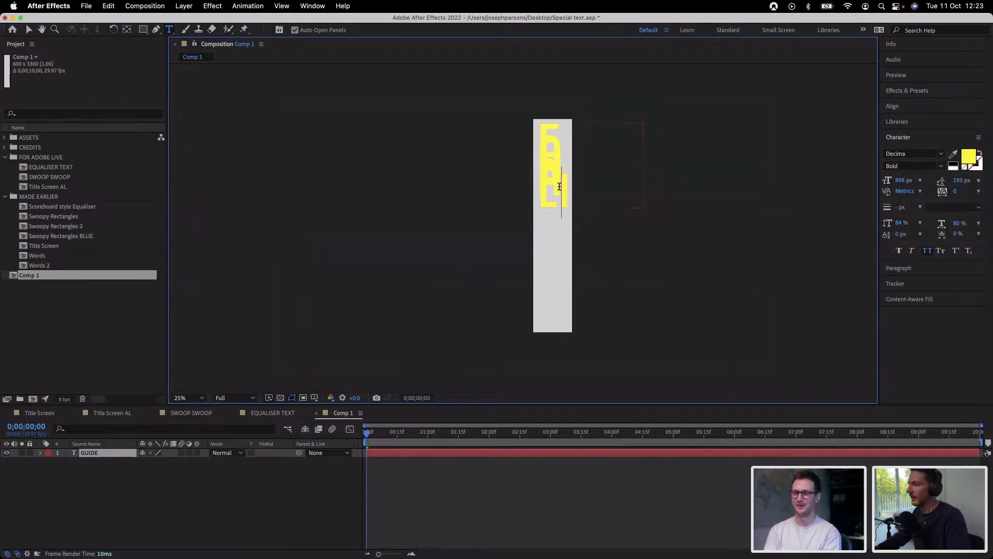
key("Return")
key("Left")
key("Left")
key("Left")
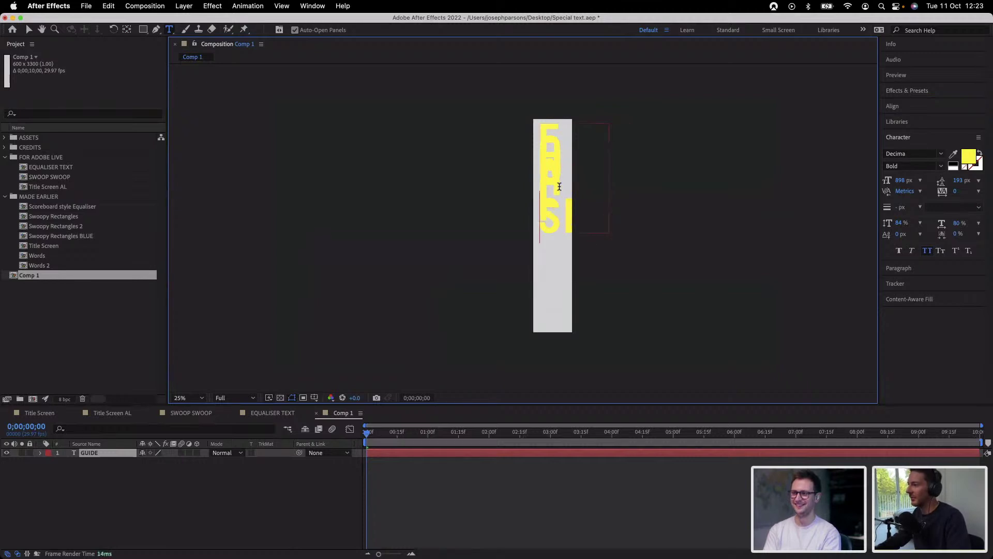
key("Return")
key("Return")
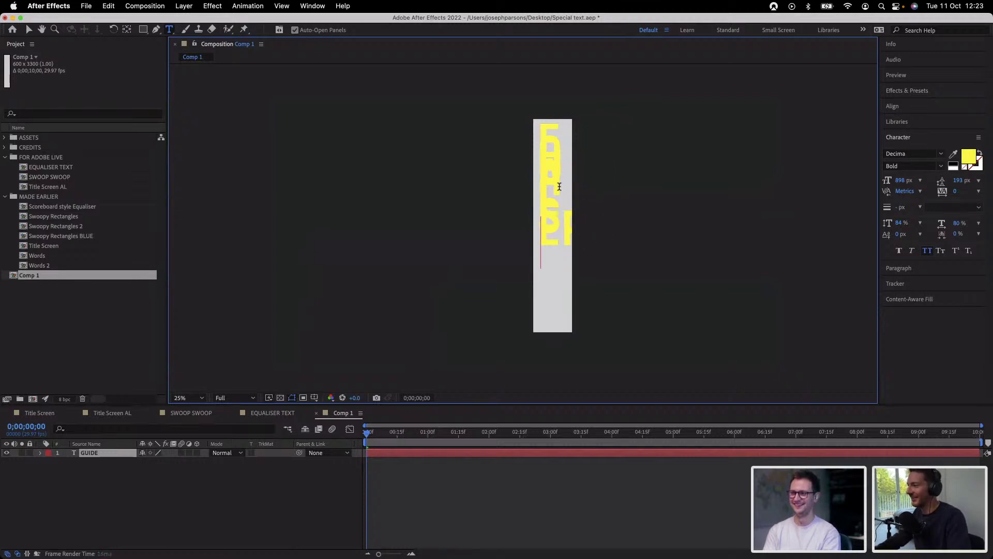
Select all the text and raise its leading to 610 px
key("super+a")
left_click(956, 180)
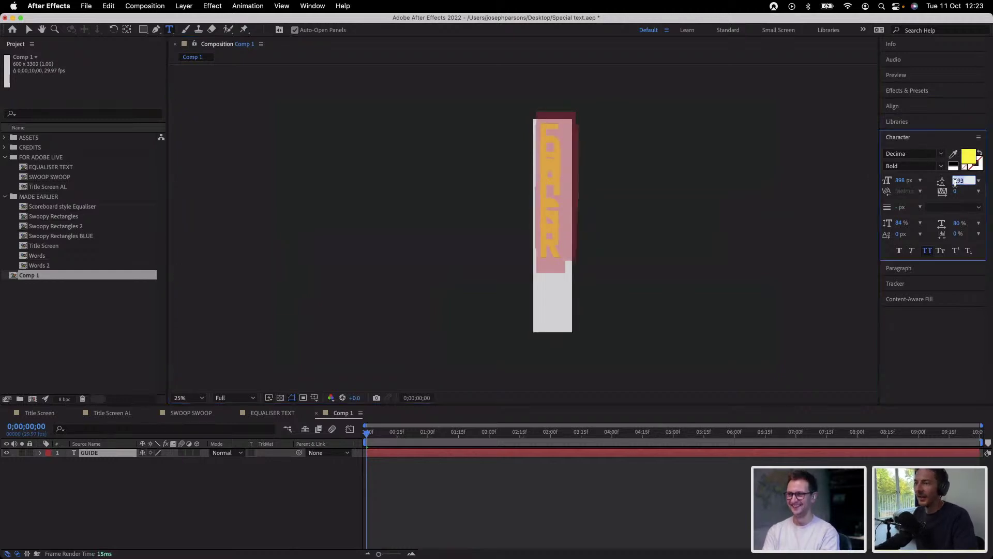
type("500")
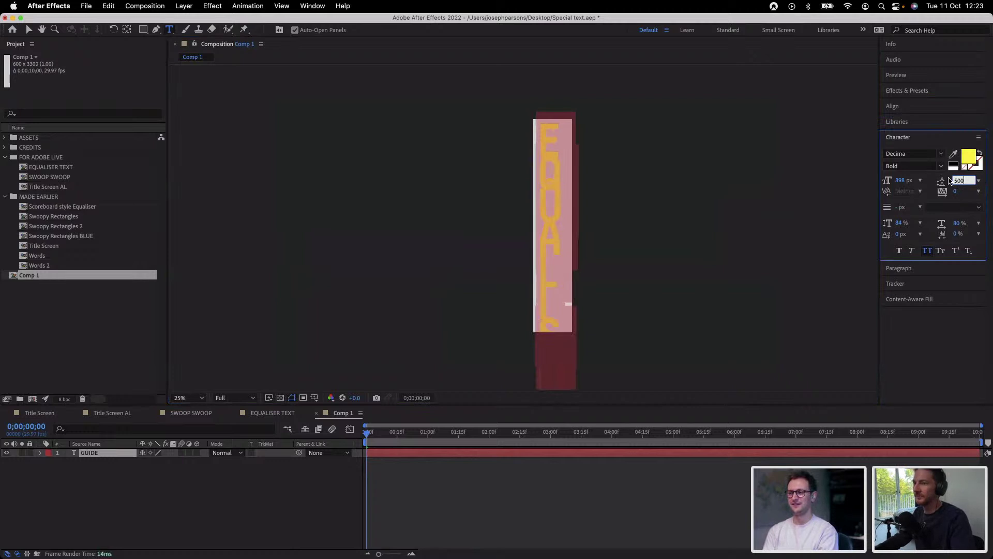
left_click(961, 182)
key("shift+Up")
key("shift+Up")
key("shift+Up")
key("shift+Up")
key("shift+Up")
key("shift+Up")
key("shift+Up")
key("shift+Up")
key("shift+Up")
key("shift+Up")
key("shift+Up")
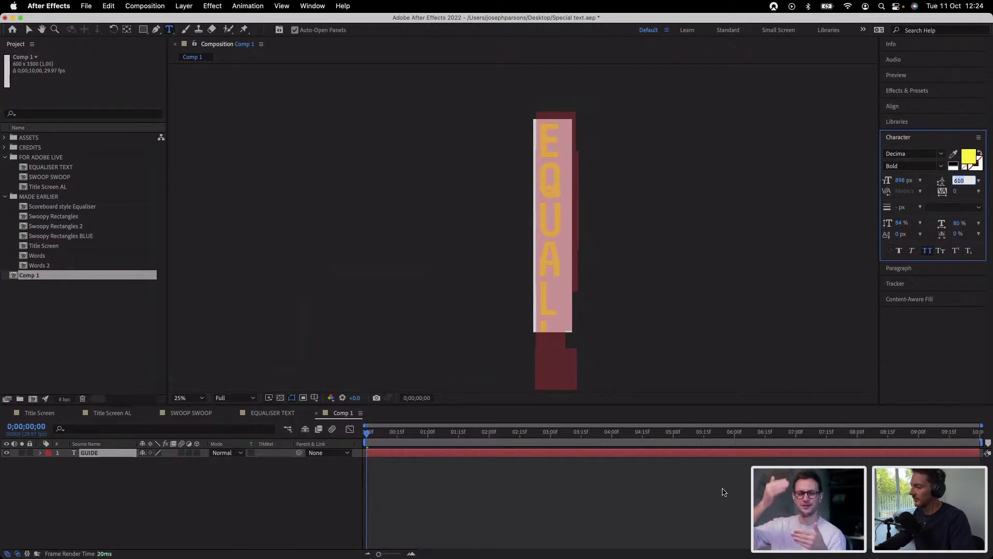
left_click(705, 518)
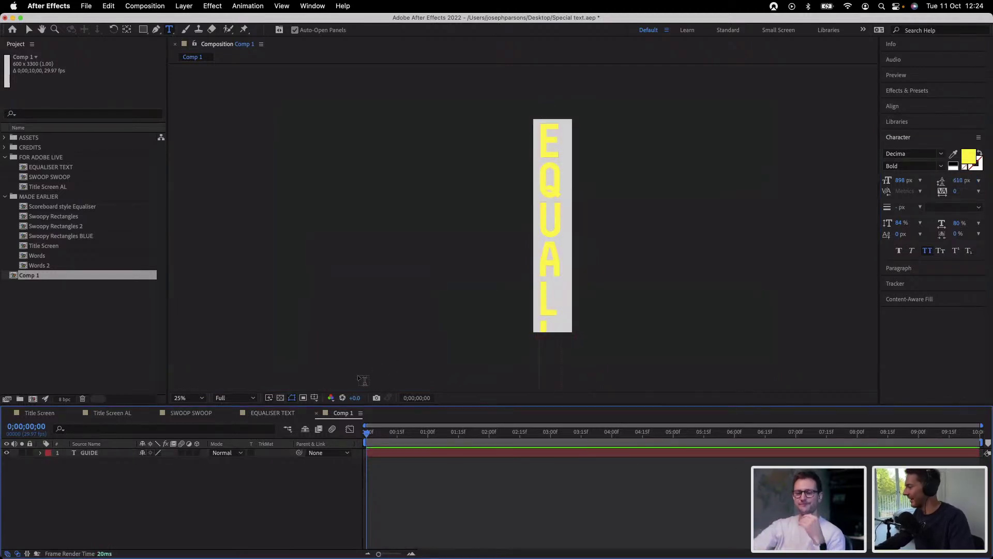
Raise the Comp 1 height to 3600 px, move the text up, then raise it to 3800 px
right_click(358, 412)
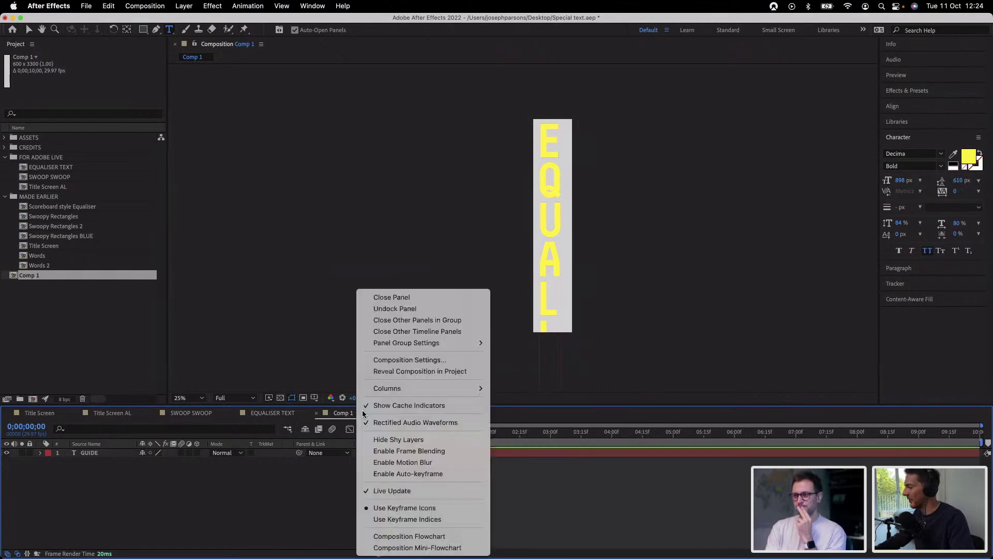
left_click(425, 361)
left_click(241, 309)
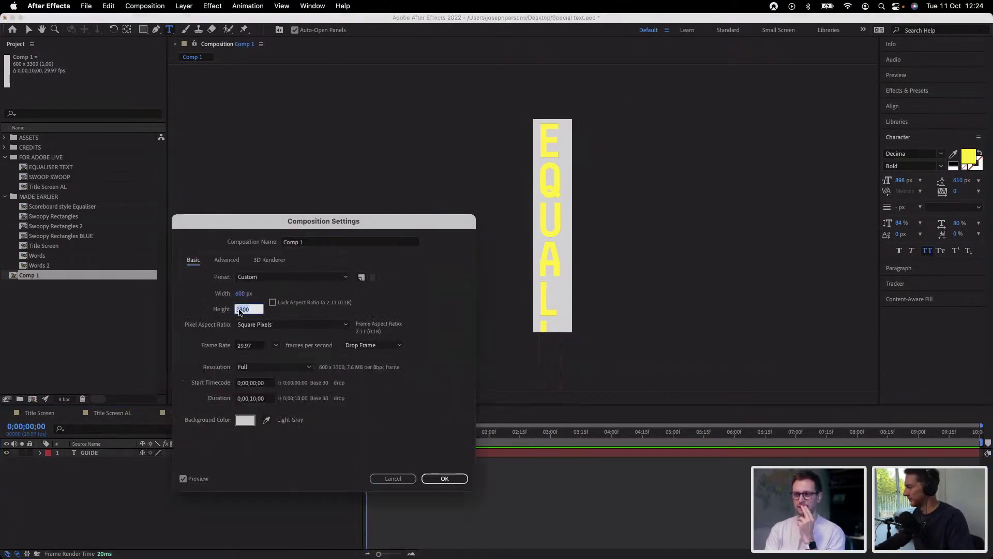
type("3600")
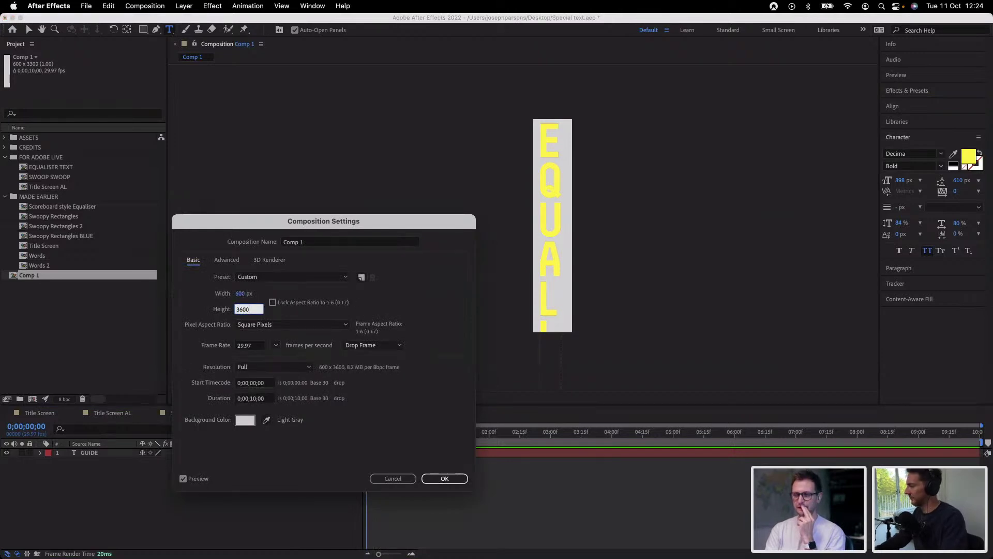
key("Return")
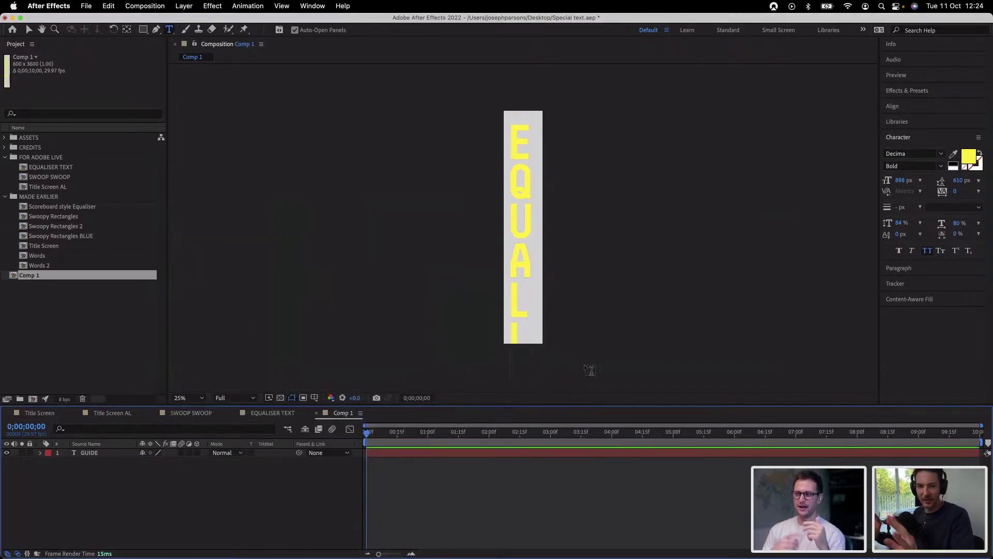
left_click(30, 27)
left_click_drag(527, 258, 526, 254)
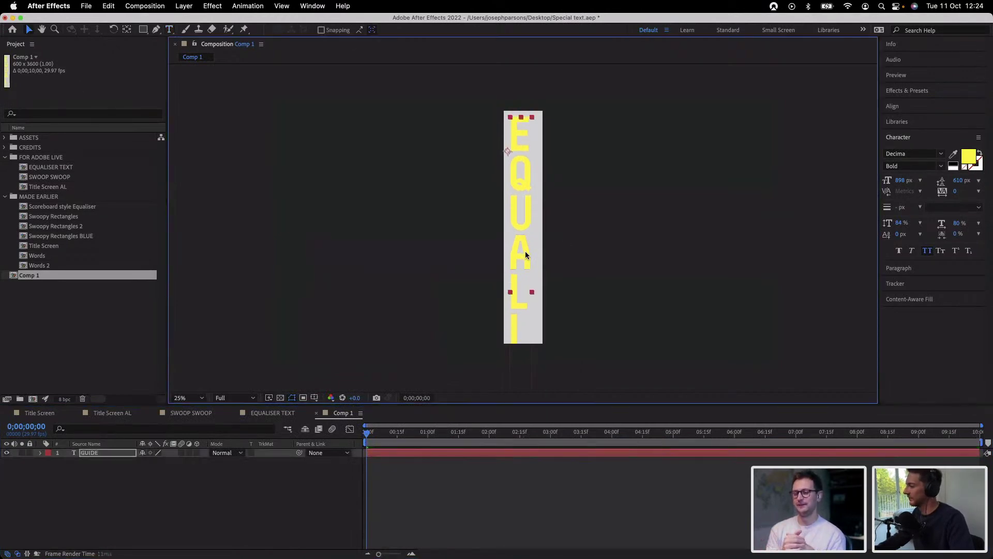
left_click(457, 491)
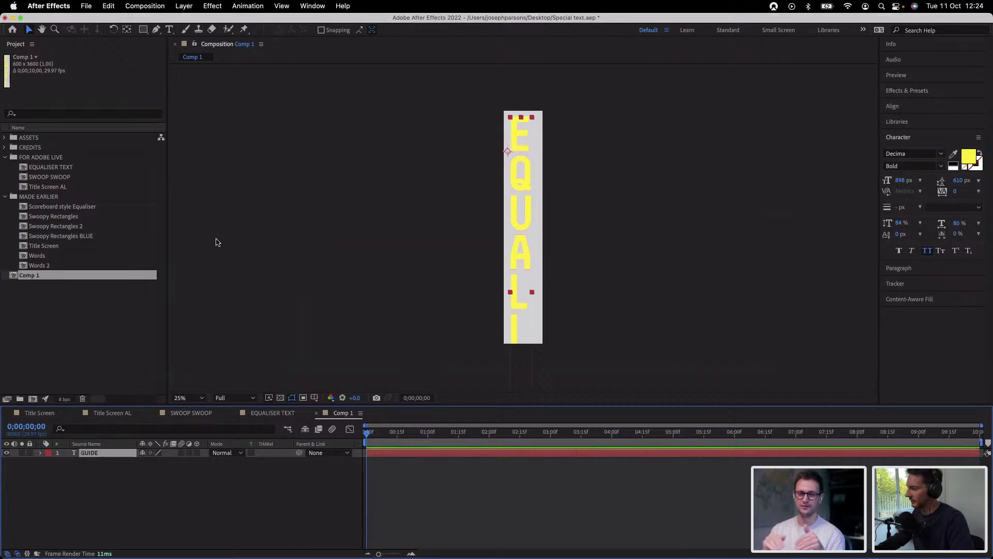
left_click(359, 412)
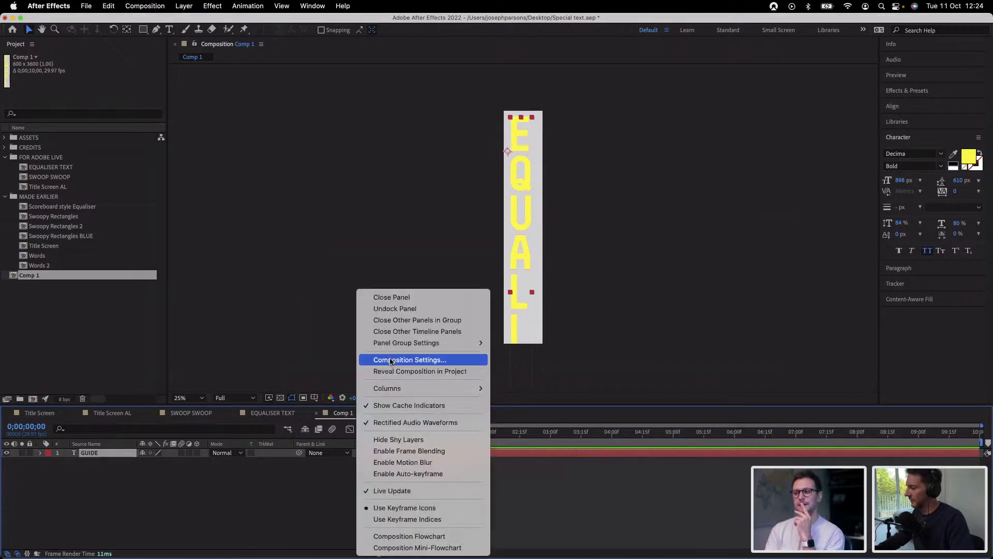
left_click(508, 279)
key("super+k")
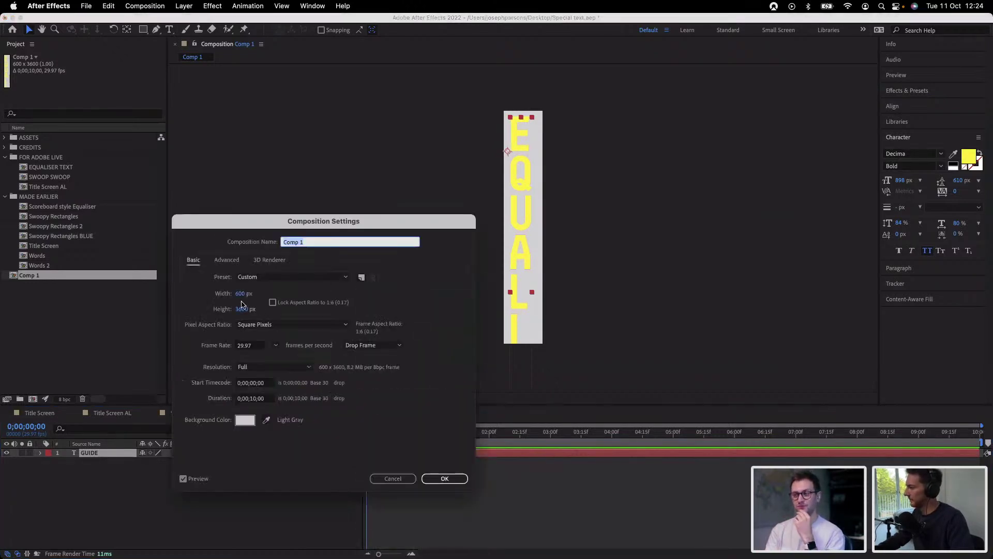
left_click(241, 307)
type("3800")
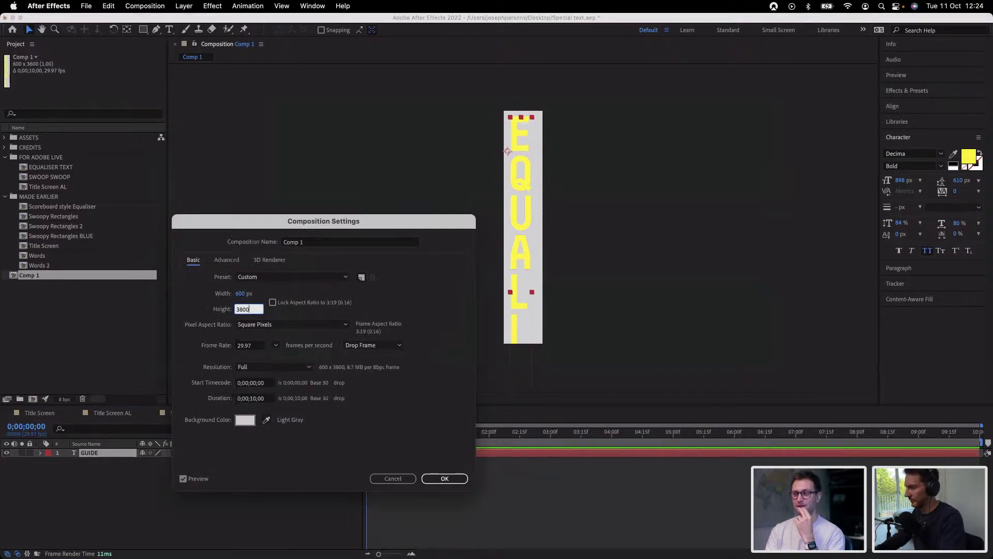
key("Return")
key("Return")
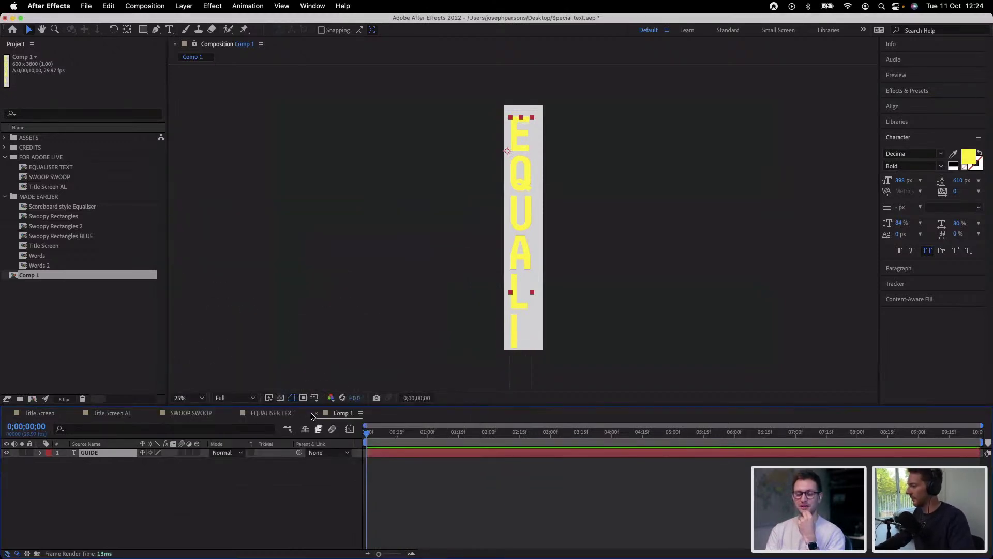
Increase the comp height to 3900 then 4400 px and move the GUIDE text up
left_click(360, 412)
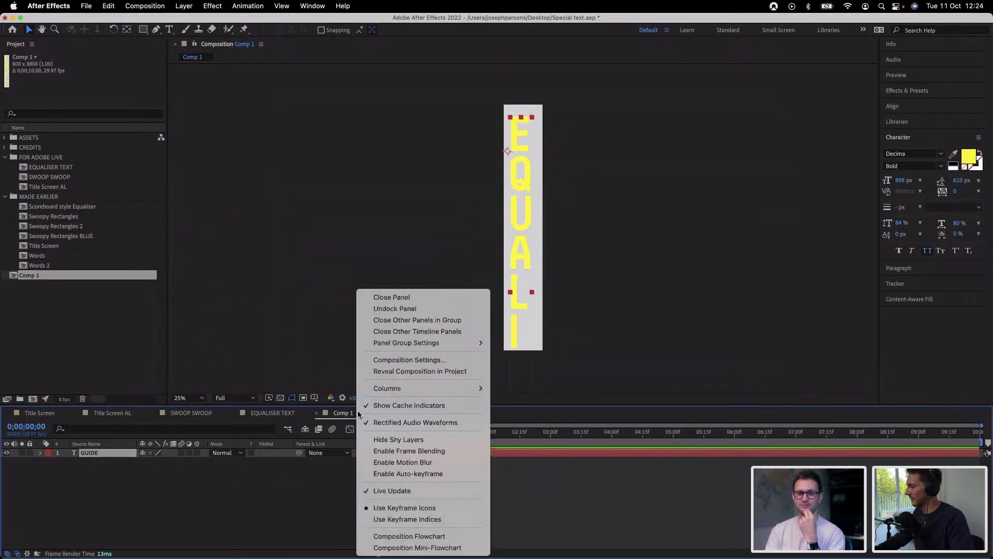
left_click(406, 360)
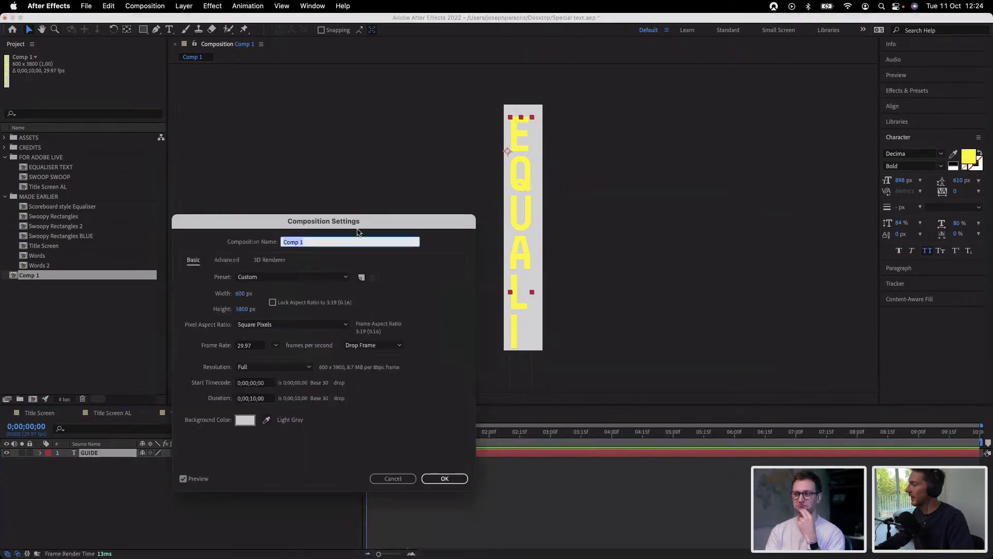
left_click(244, 309)
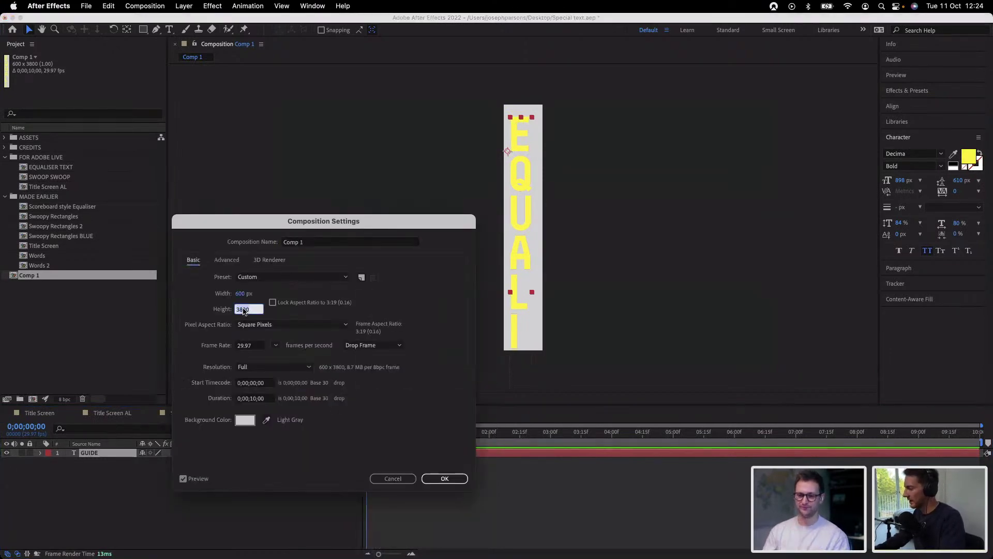
type("3900")
key("Return")
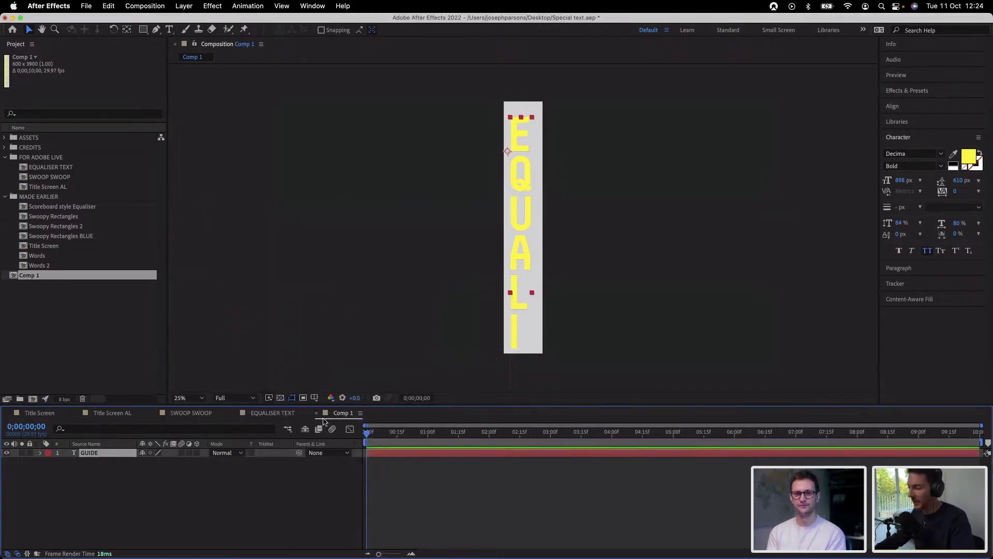
left_click(374, 499)
left_click(520, 259)
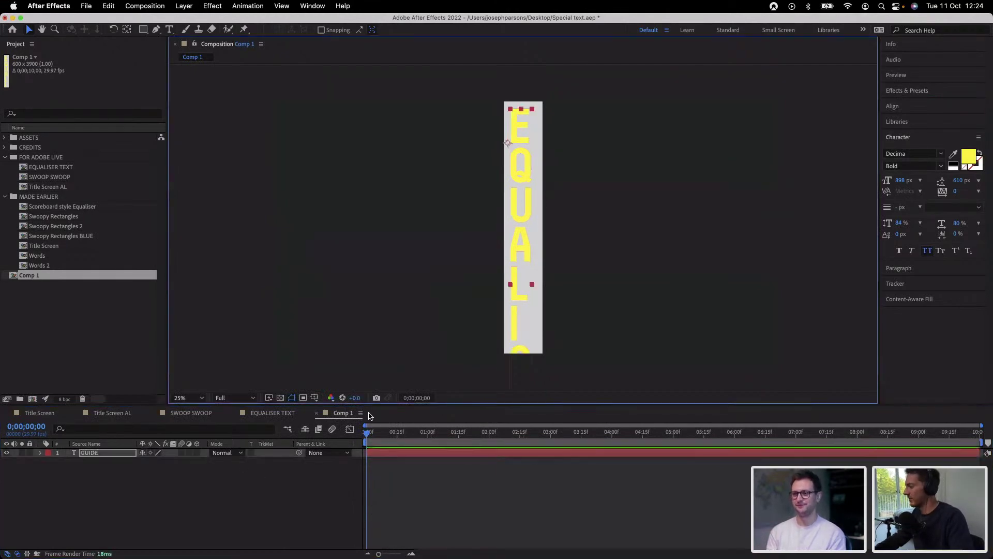
right_click(372, 418)
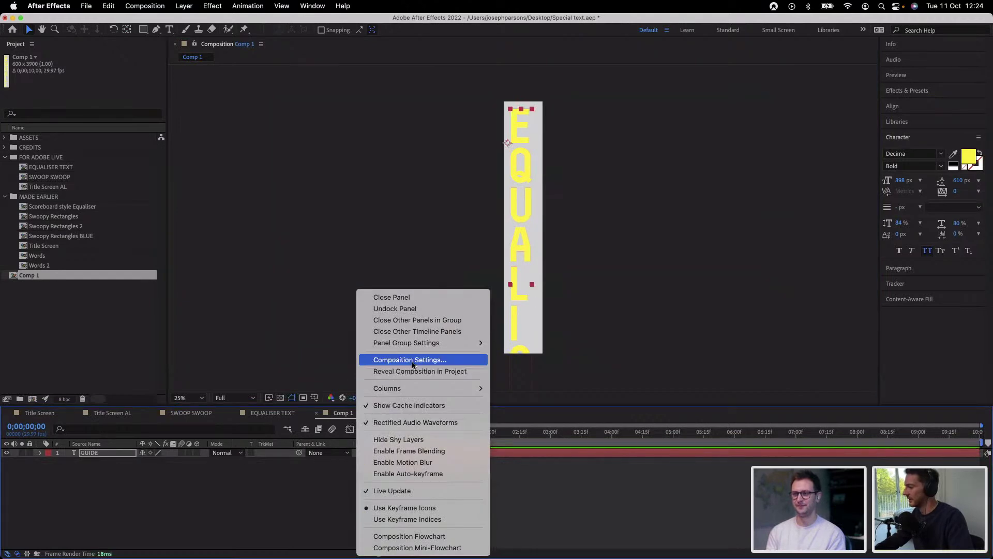
left_click(409, 359)
left_click(241, 308)
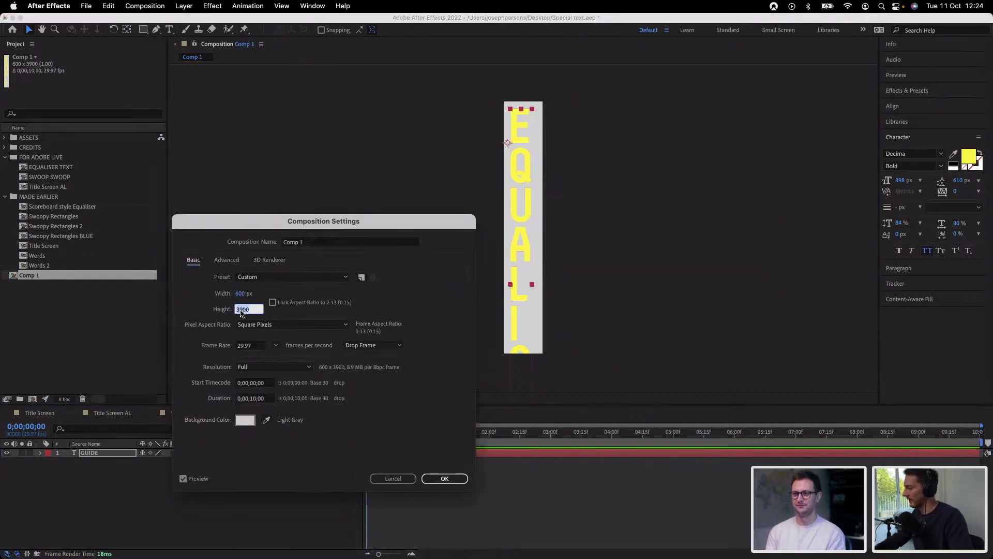
type("4400")
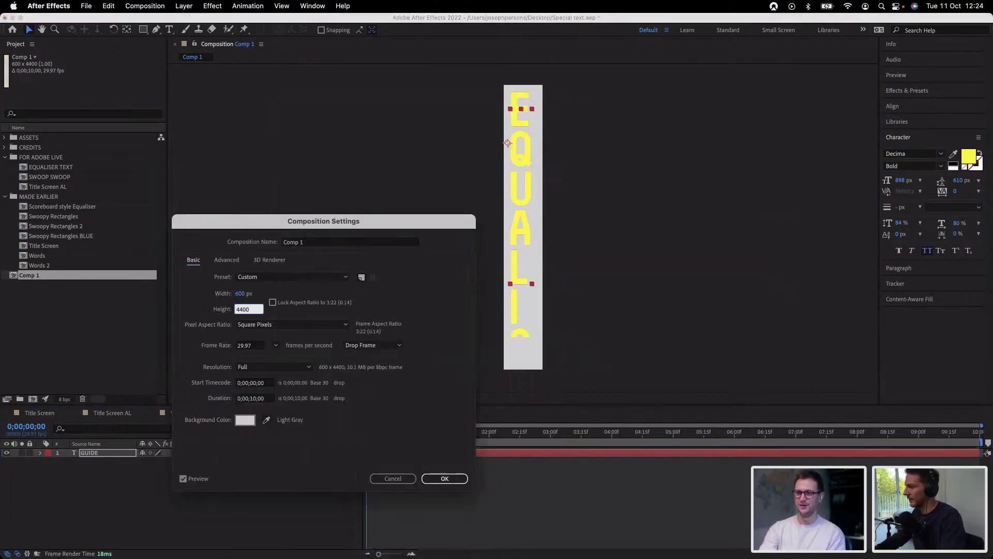
key("Return")
left_click_drag(524, 225, 524, 209)
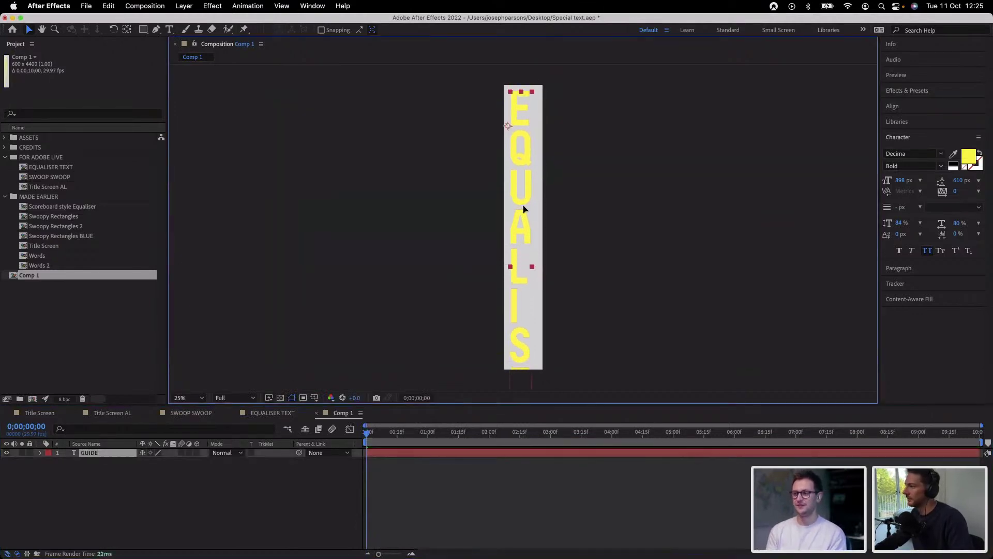
Increase the comp height to 4600 then 4800 px, nudging the text up each time
left_click(358, 414)
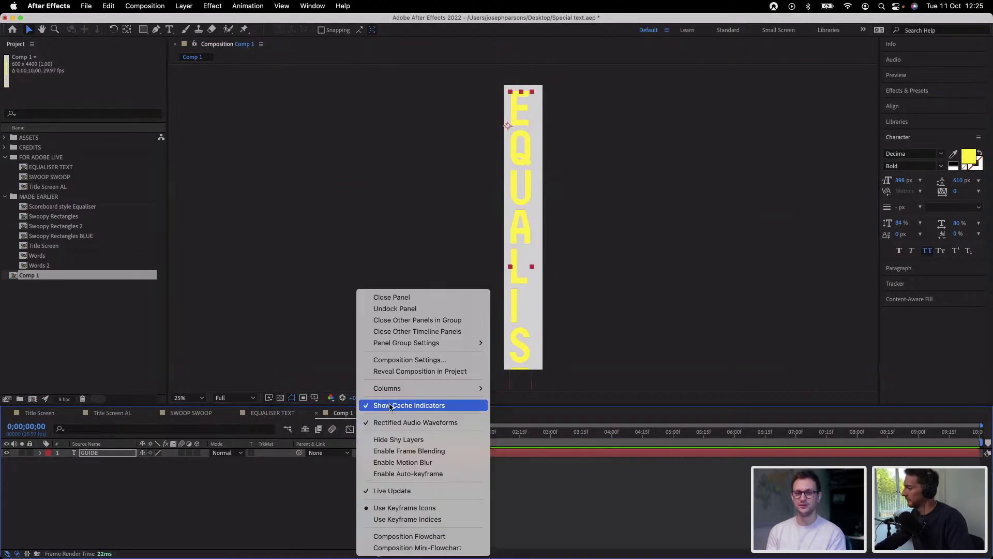
left_click(544, 345)
key("super+k")
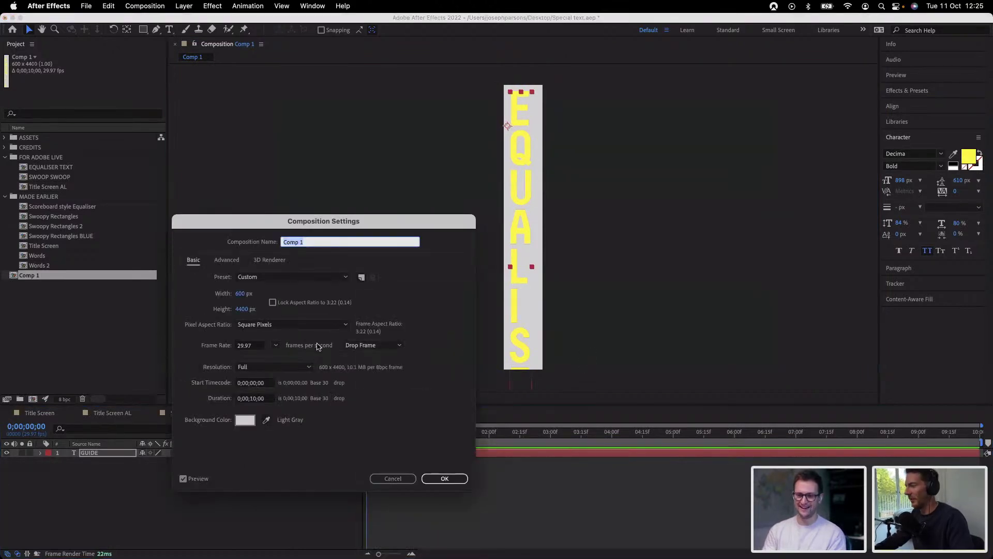
left_click(240, 309)
type("4600")
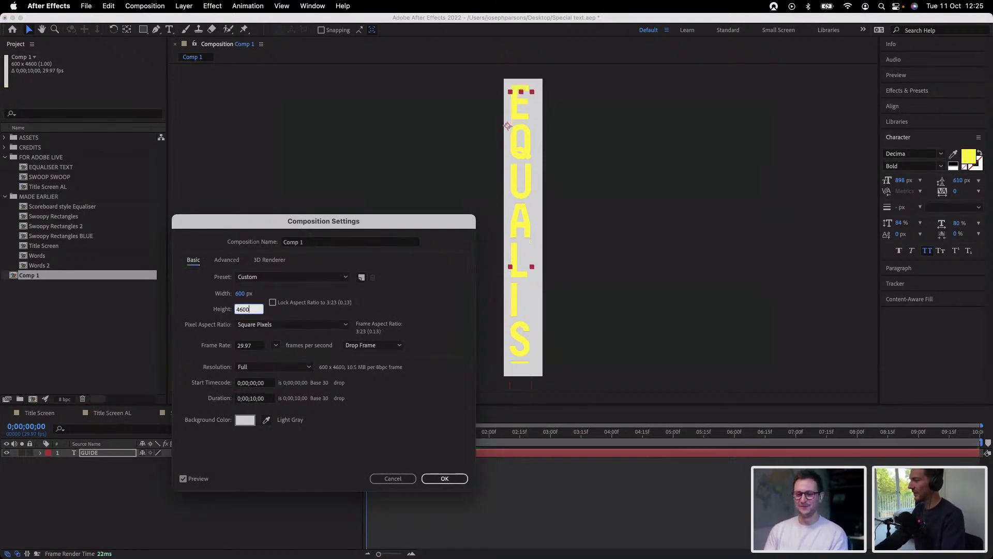
key("Return")
left_click_drag(526, 258, 524, 251)
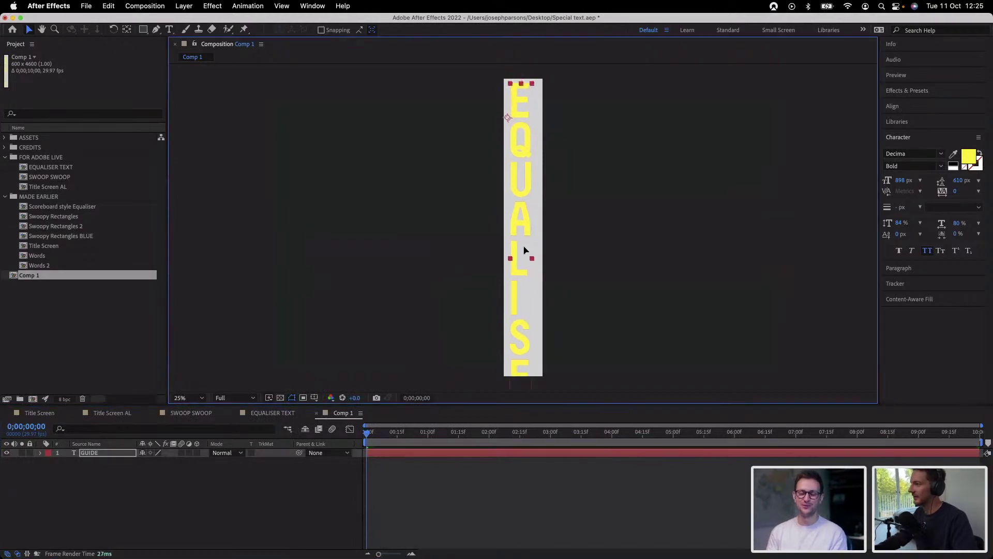
left_click(360, 413)
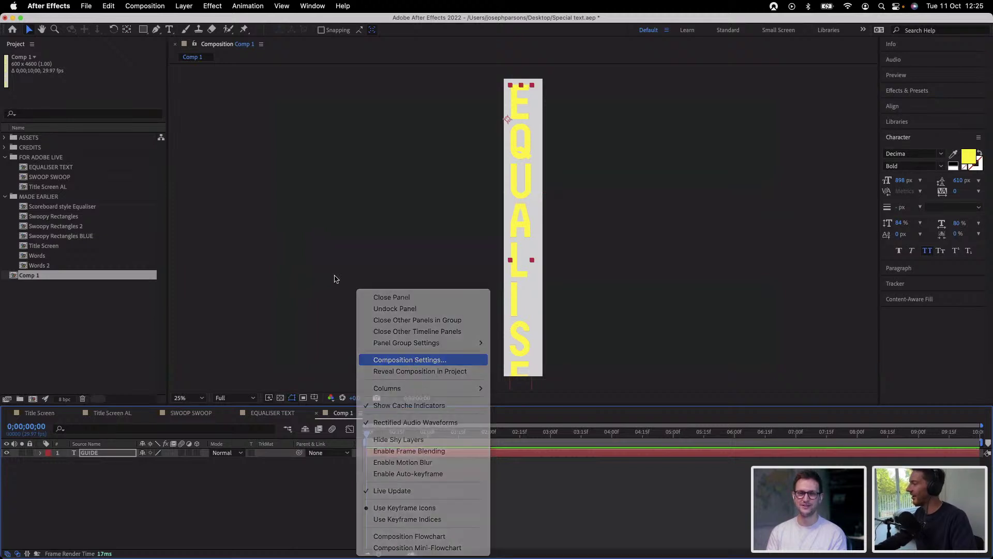
left_click(416, 361)
left_click(245, 308)
type("4800")
key("Return")
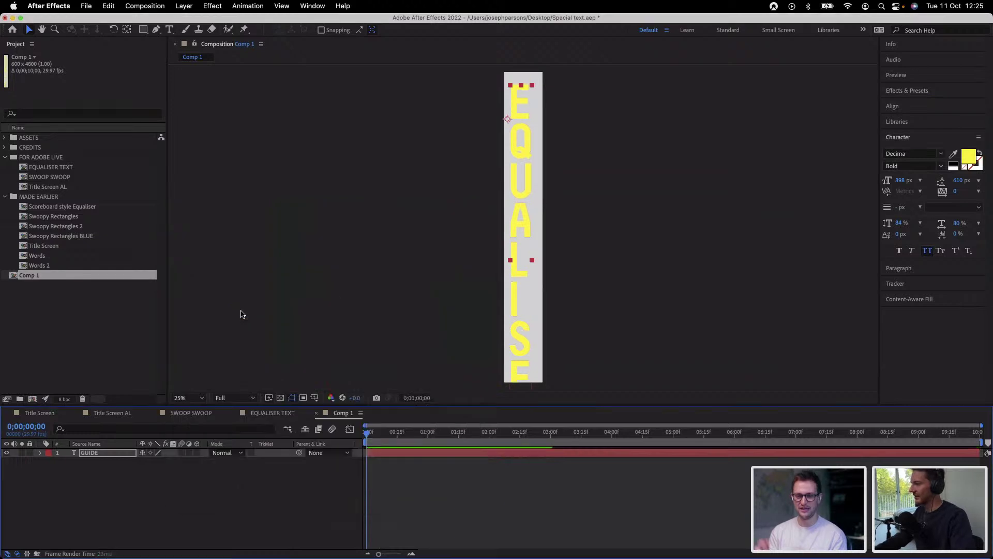
mouse_move(519, 285)
left_mouse_down()
mouse_move(514, 255)
mouse_move(517, 281)
left_mouse_up()
Set the comp height to 5200 then 5500 px and shift the text to fit the canvas
right_click(360, 414)
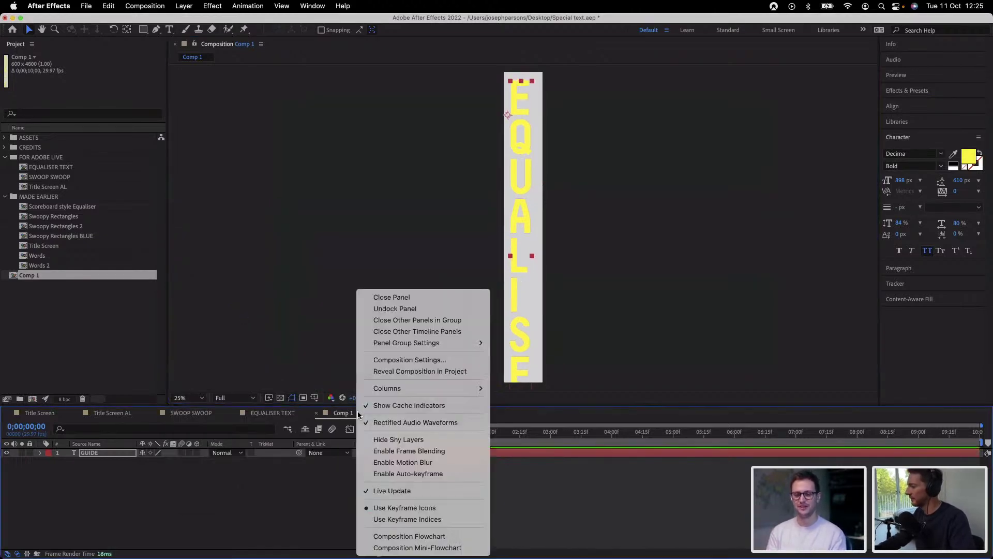
left_click(393, 360)
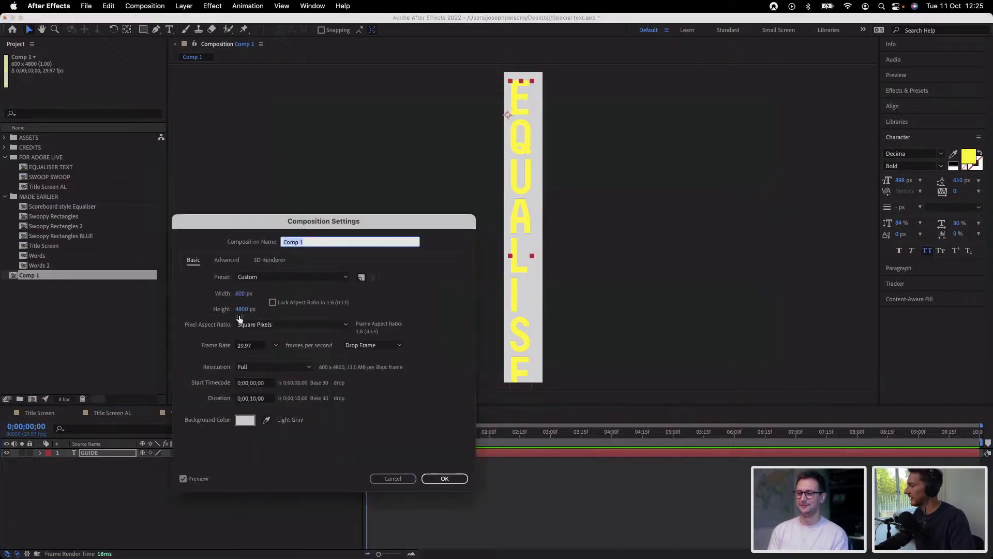
left_click(239, 310)
type("5200")
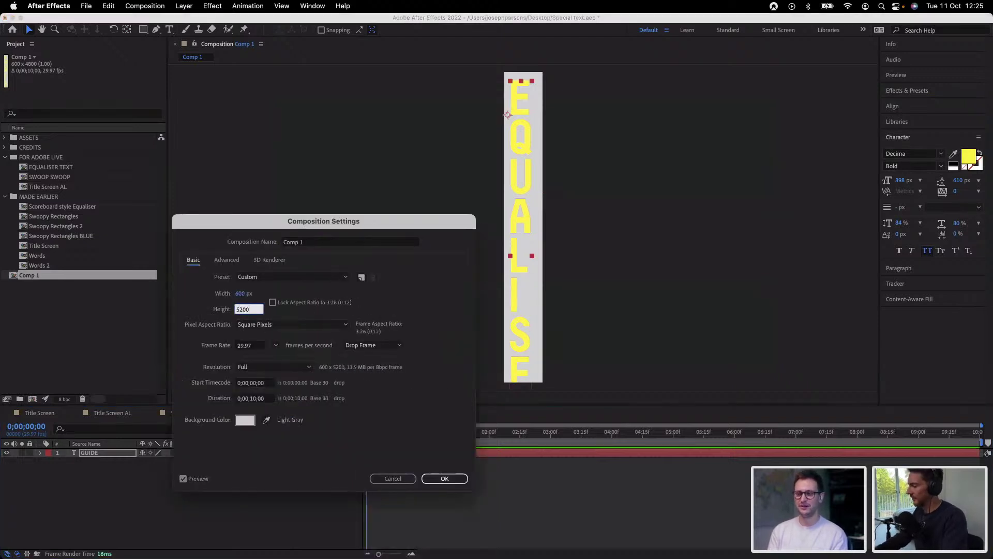
key("Return")
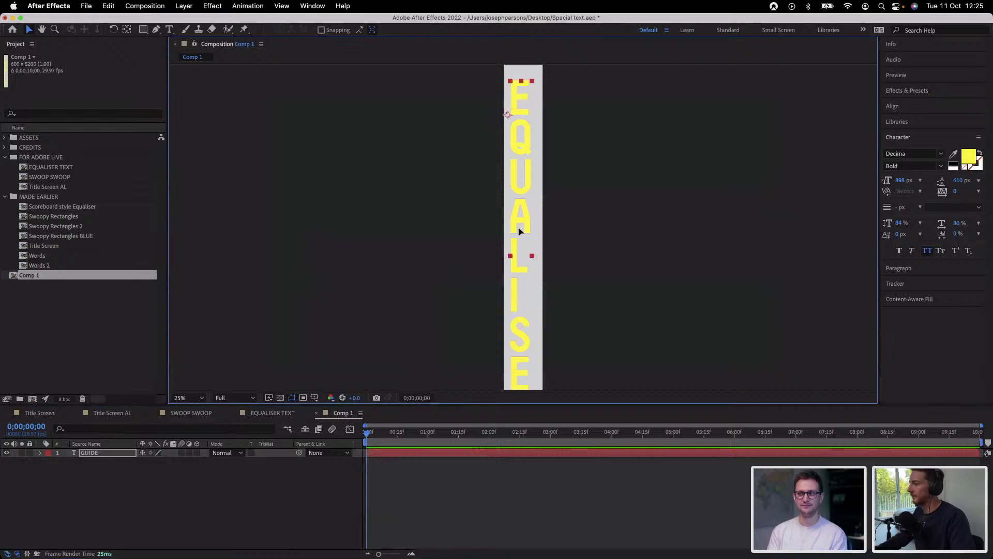
scroll(519, 225, "up", 1)
scroll(520, 221, "down", 2)
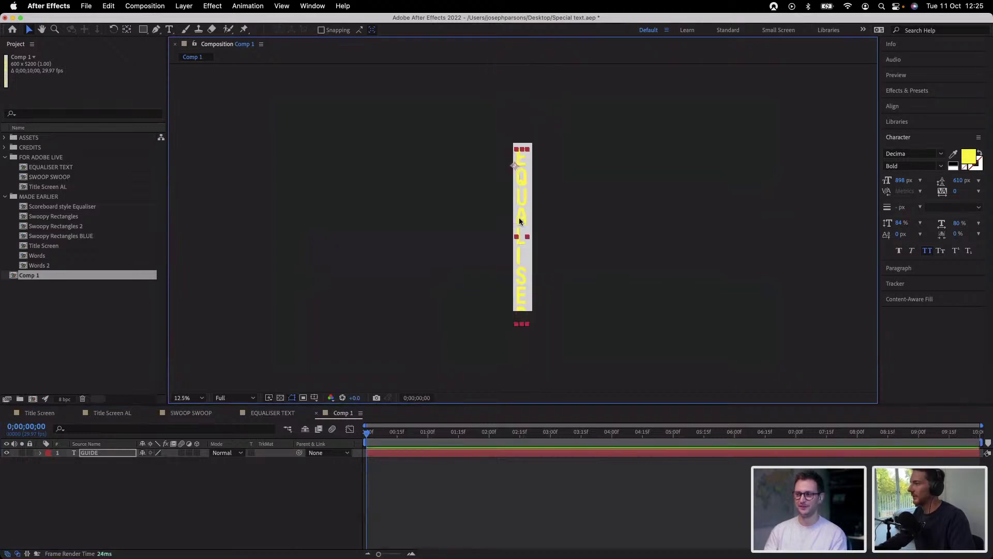
left_click_drag(520, 218, 520, 224)
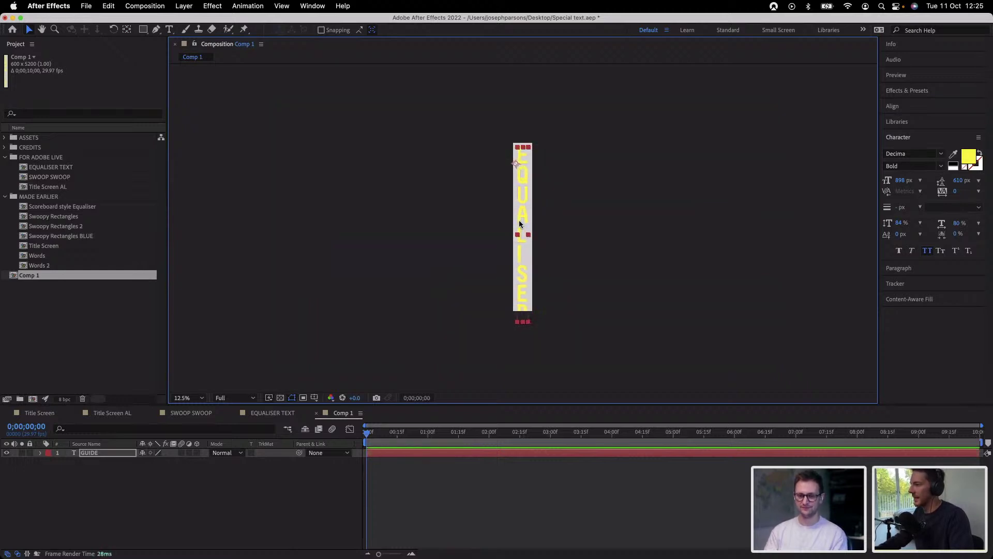
left_click(360, 415)
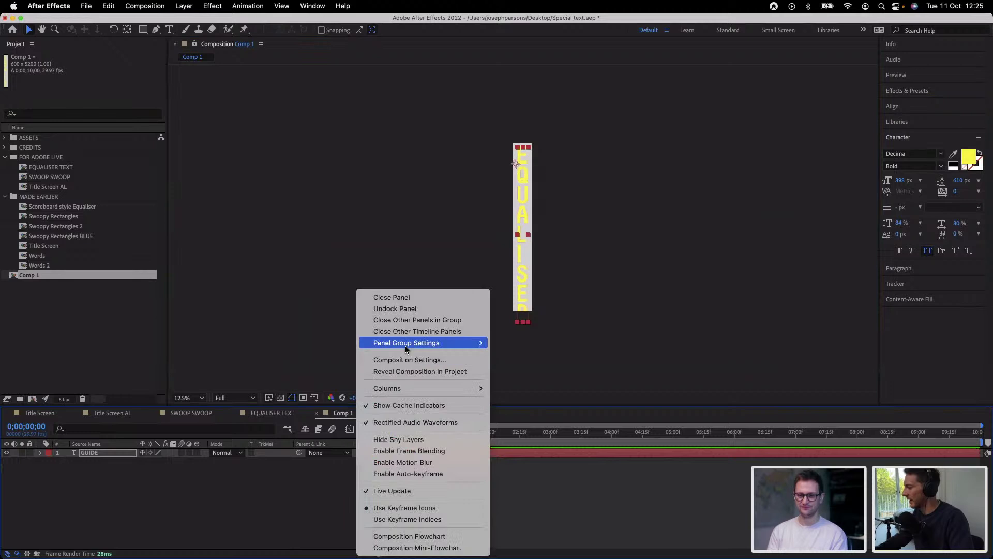
left_click(409, 359)
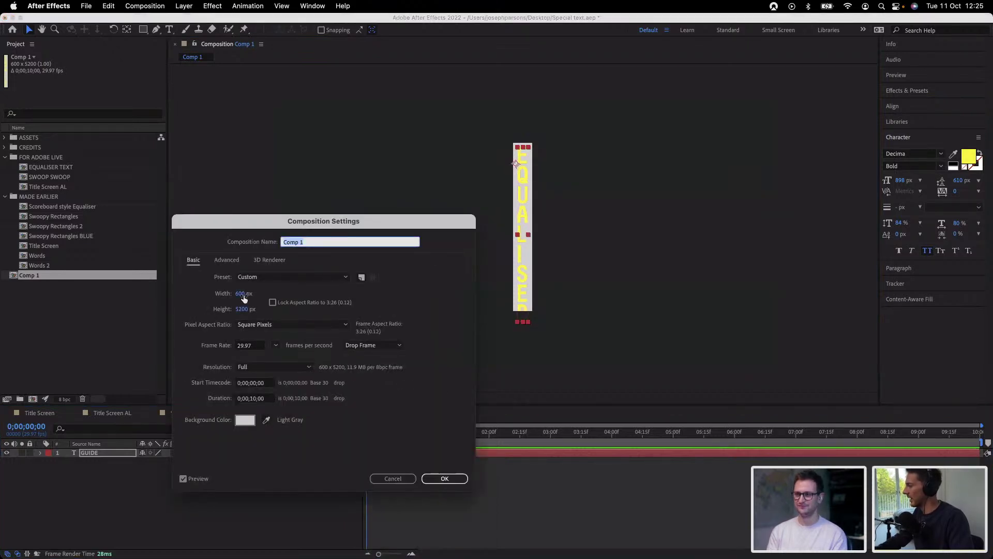
left_click(242, 309)
type("5500")
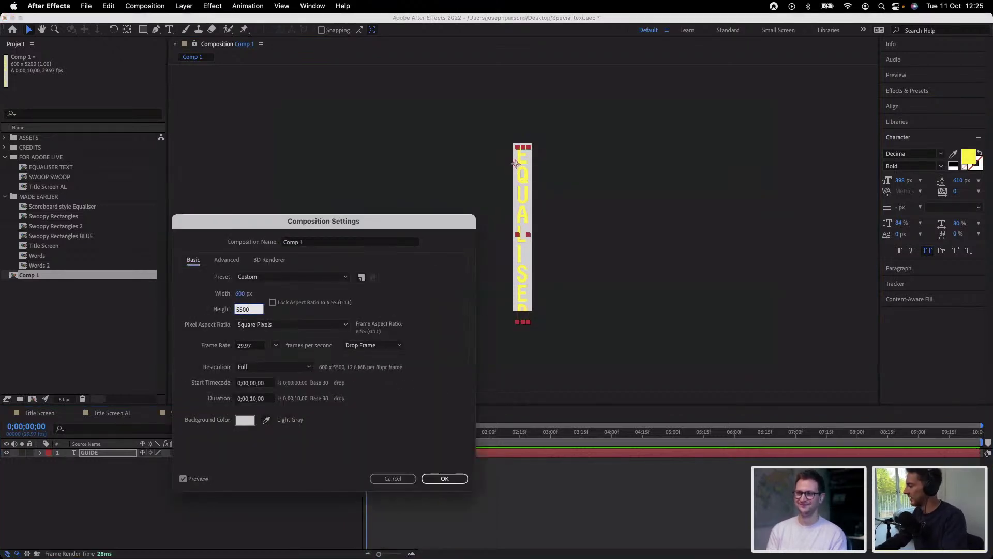
key("Return")
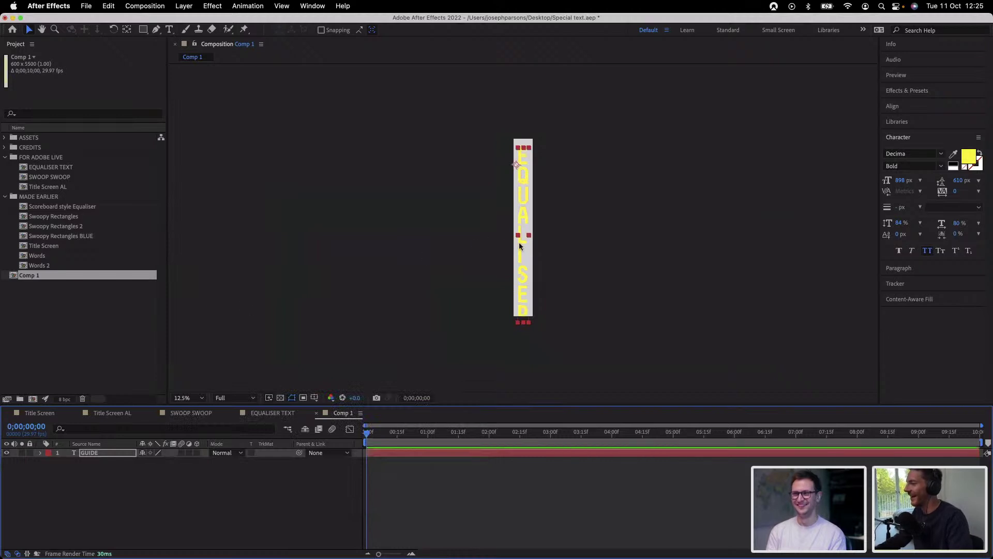
left_click_drag(526, 244, 526, 238)
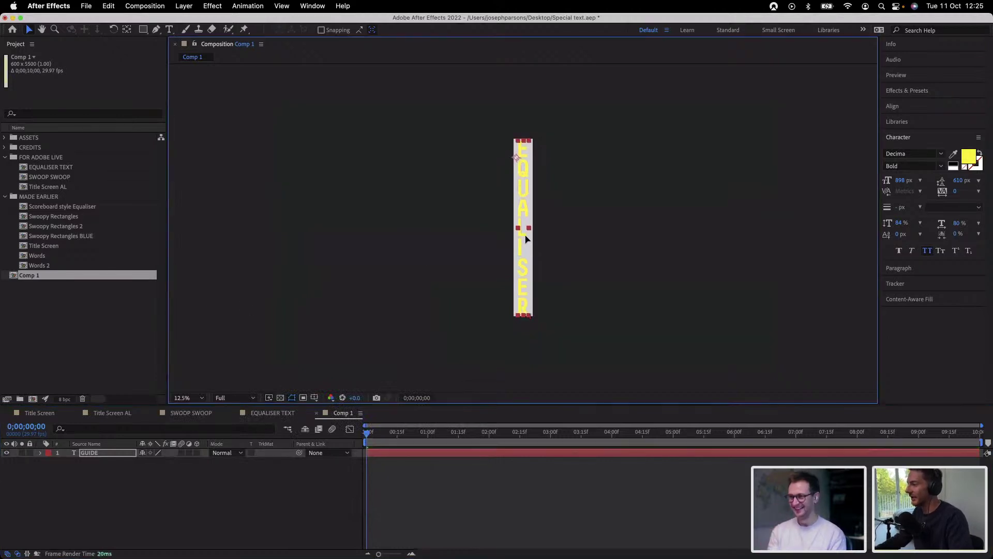
left_click(583, 288)
left_click(523, 233)
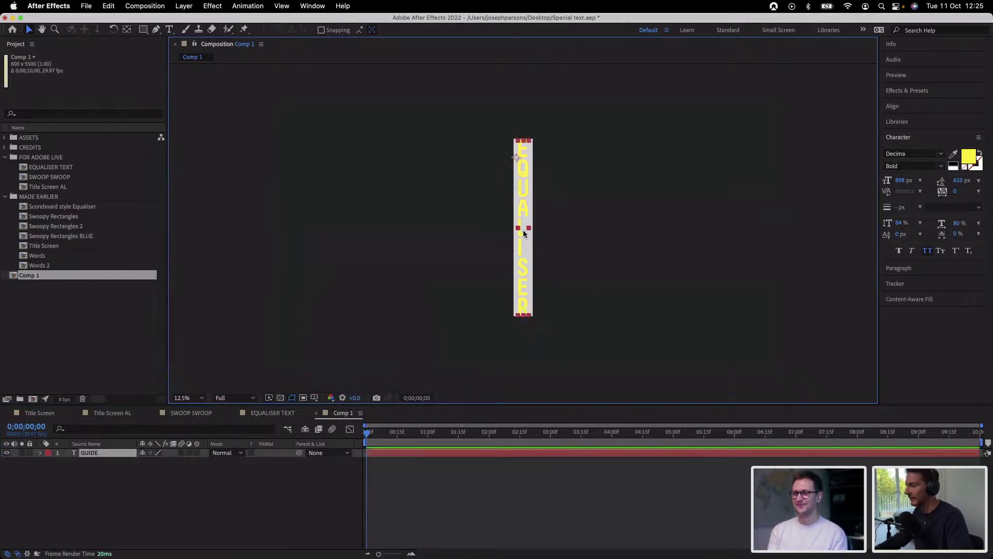
left_click(613, 480)
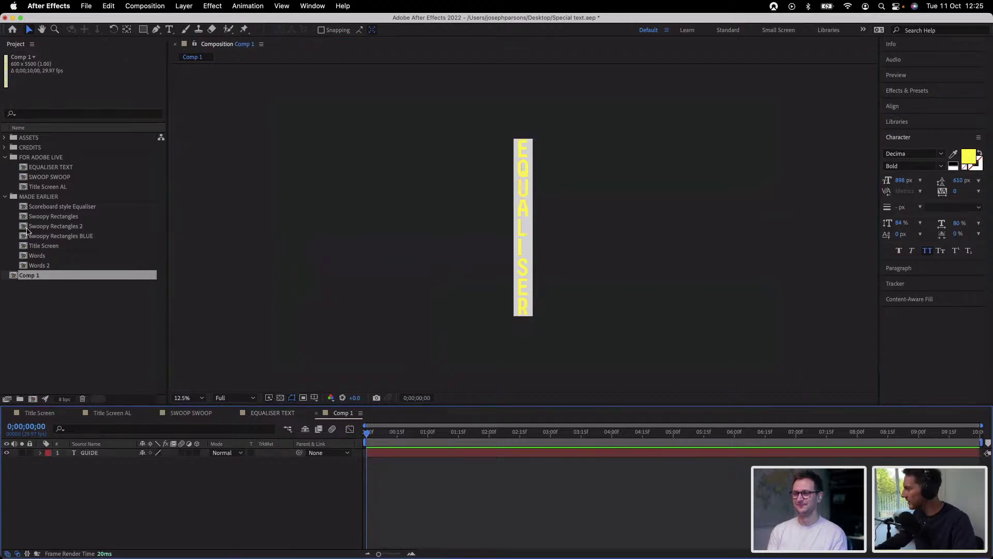
Rename Comp 1 to 'WORDS 1' and move it into the FOR ADOBE LIVE folder
left_click(26, 273)
key("Return")
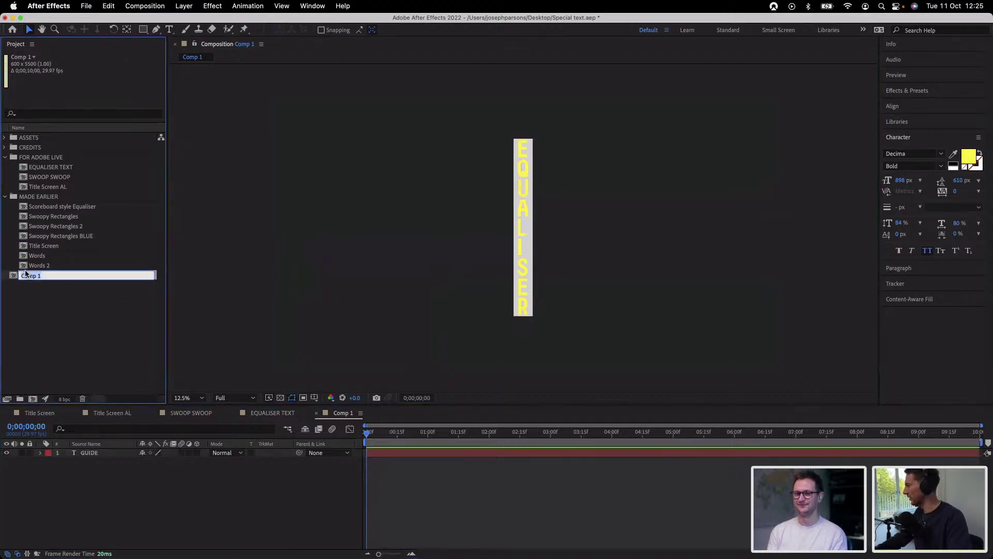
type("WORDS 1")
key("Return")
left_click_drag(26, 276, 39, 164)
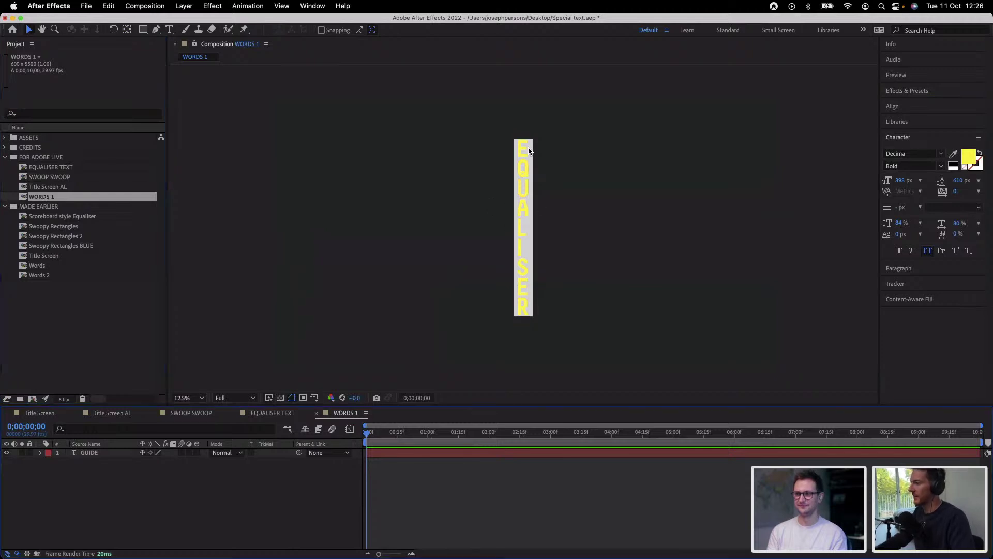
Retype letters in the vertical GUIDE text so it reads AQUELSIER
left_click(520, 157)
double_click(521, 155)
left_click(520, 145)
type("A")
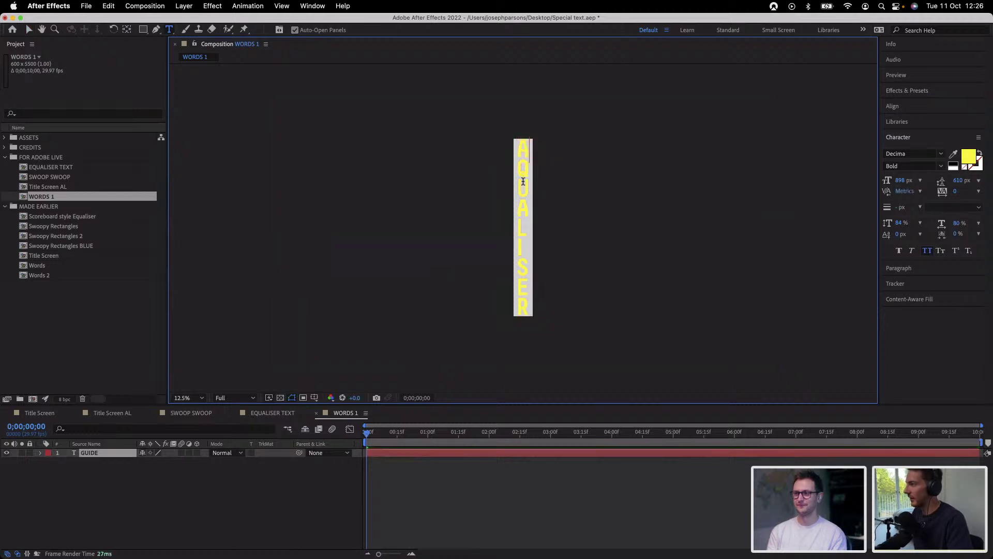
left_click_drag(524, 202, 524, 206)
key("BackSpace")
type("E")
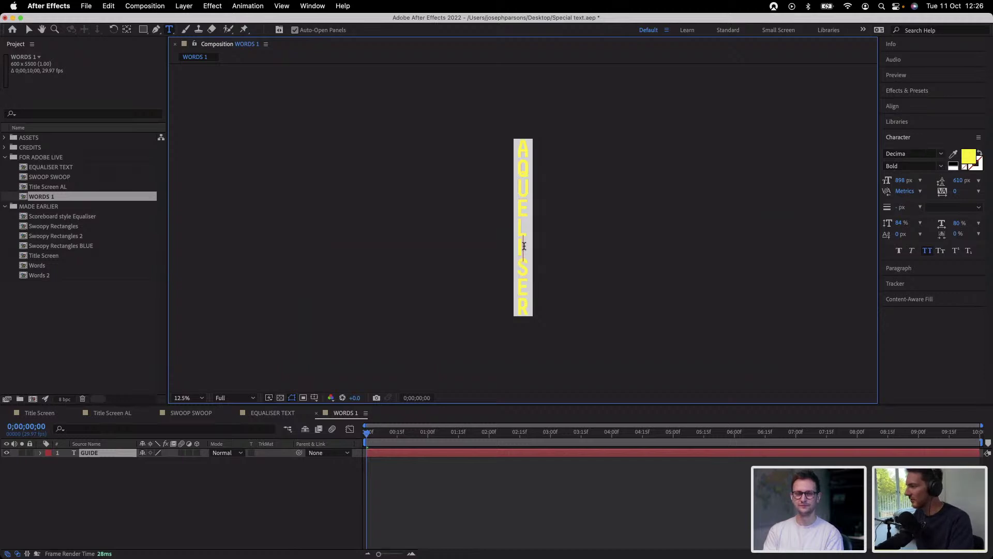
key("BackSpace")
type("S")
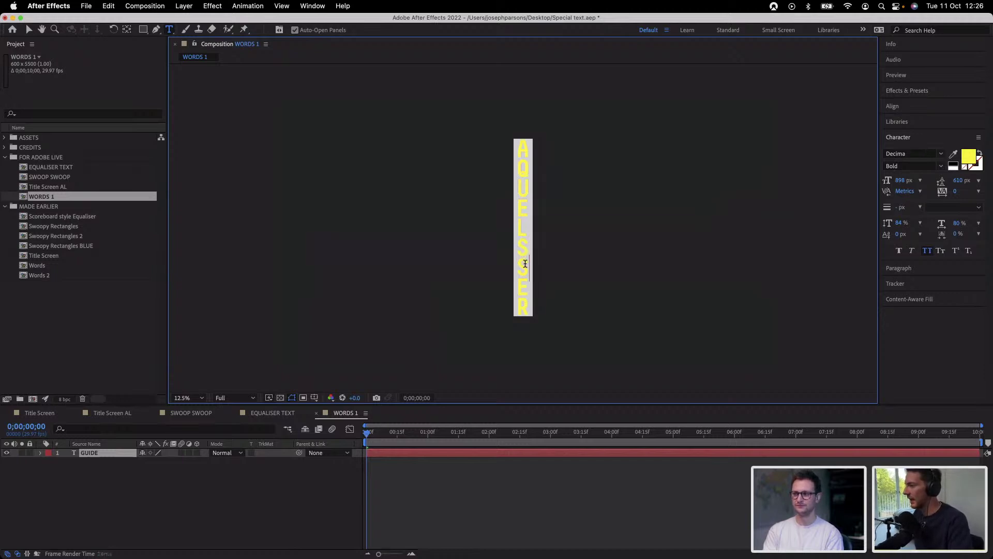
key("Right")
key("BackSpace")
type("I")
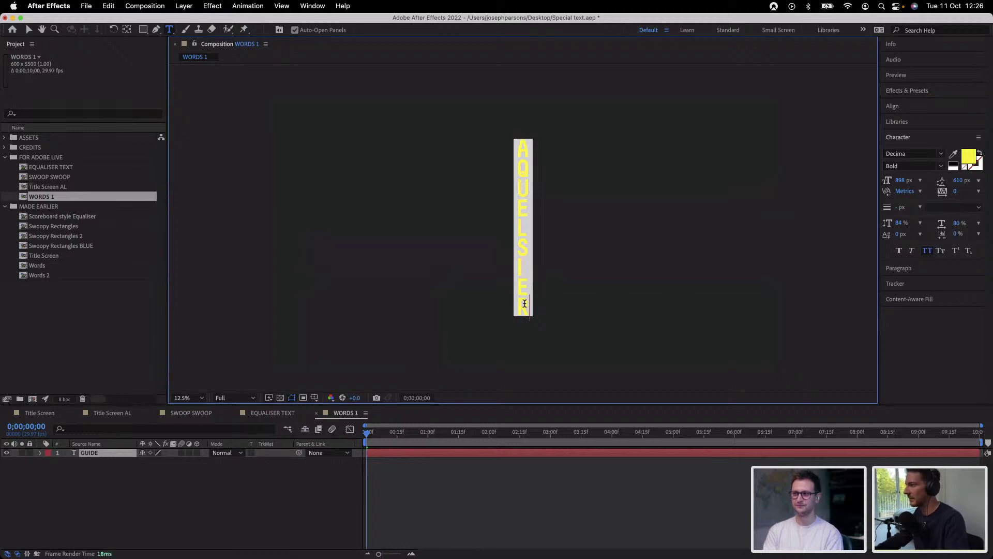
left_click(511, 466)
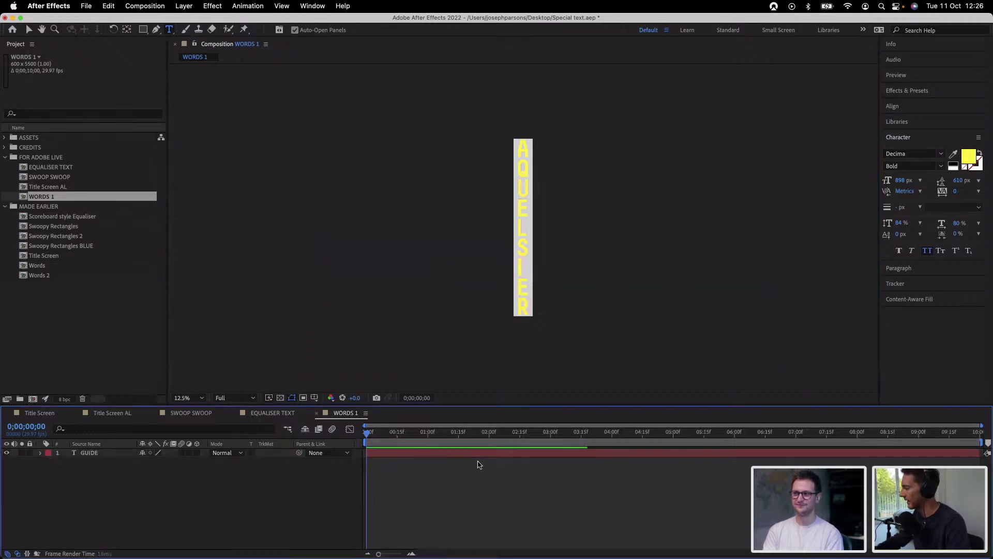
Set the GUIDE text fill colour to white, FFFFFF
left_click(47, 206)
left_click(47, 197)
right_click(46, 198)
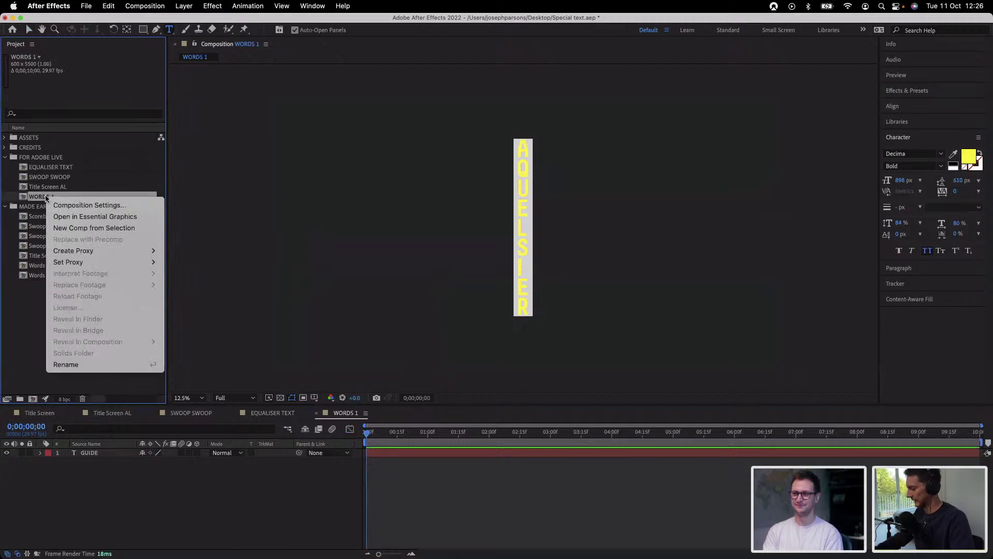
key("Escape")
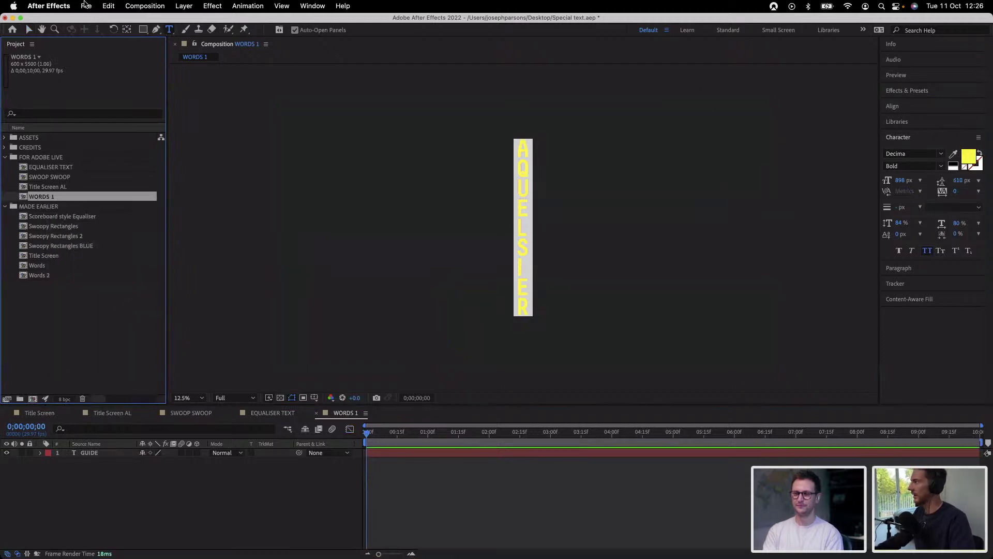
left_click(29, 30)
left_click(523, 166)
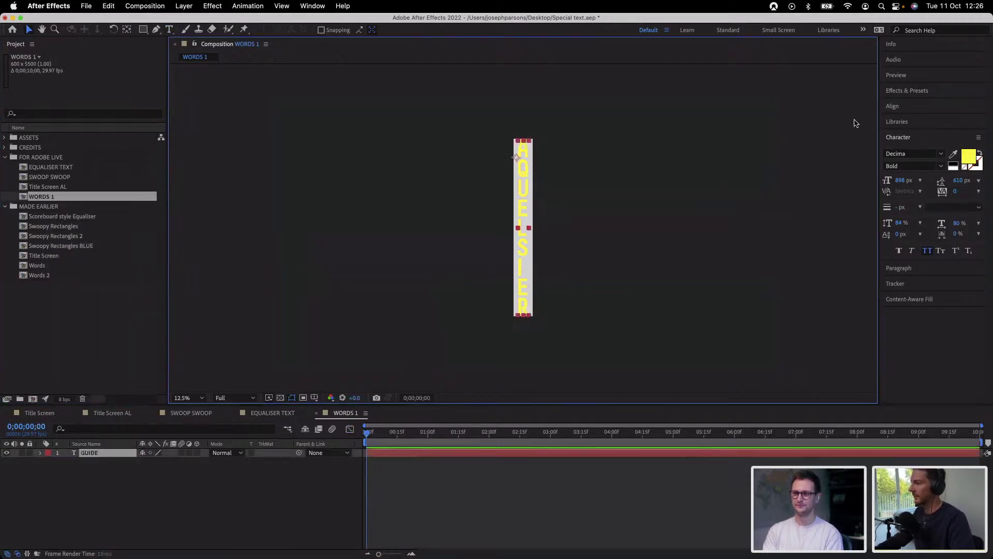
left_click(968, 155)
key("Caps_Lock")
type("FFFFFF")
key("Return")
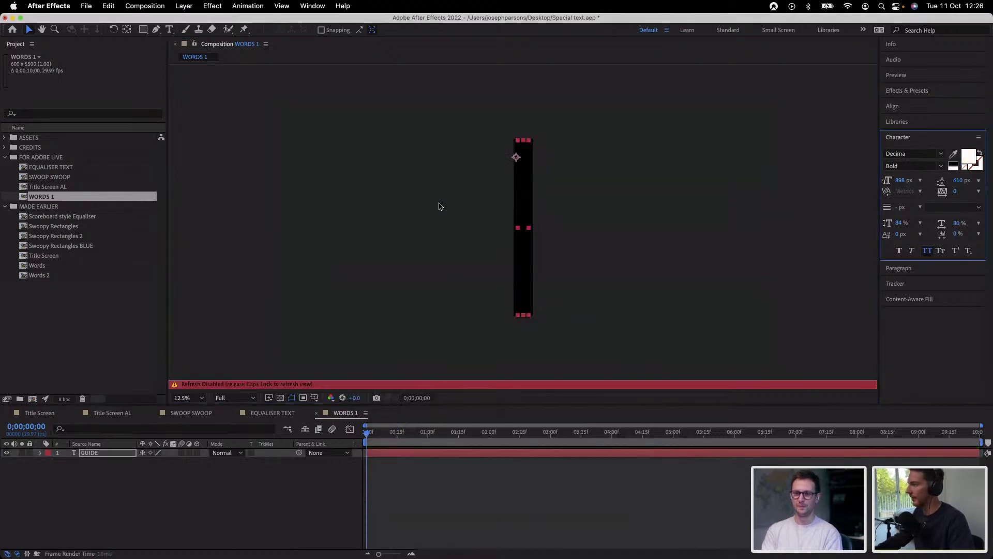
Duplicate the WORDS 1 composition as WORDS 2
left_click(439, 206)
key("Caps_Lock")
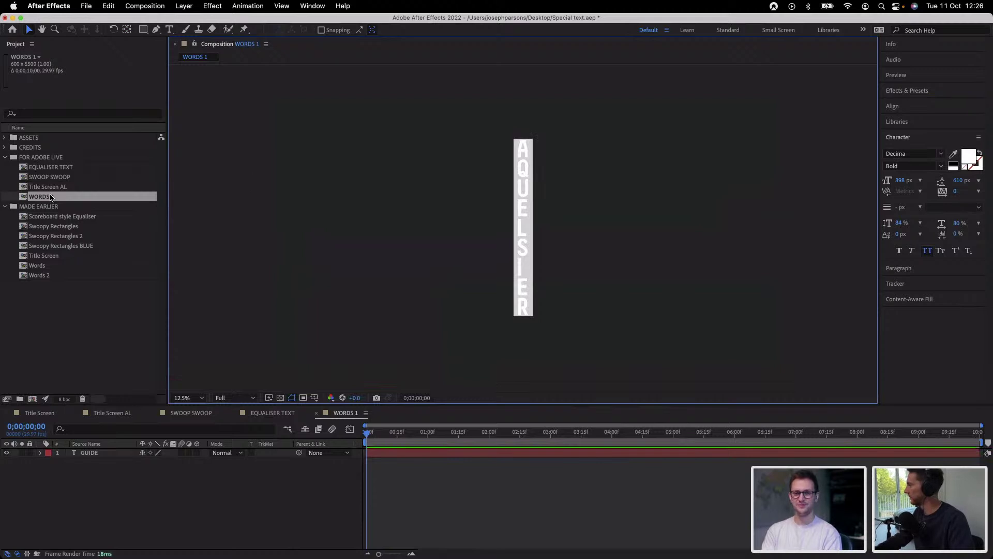
left_click(51, 198)
key("super+d")
Retype the WORDS 2 vertical letters to read QAUEISLRE and save the project
double_click(51, 207)
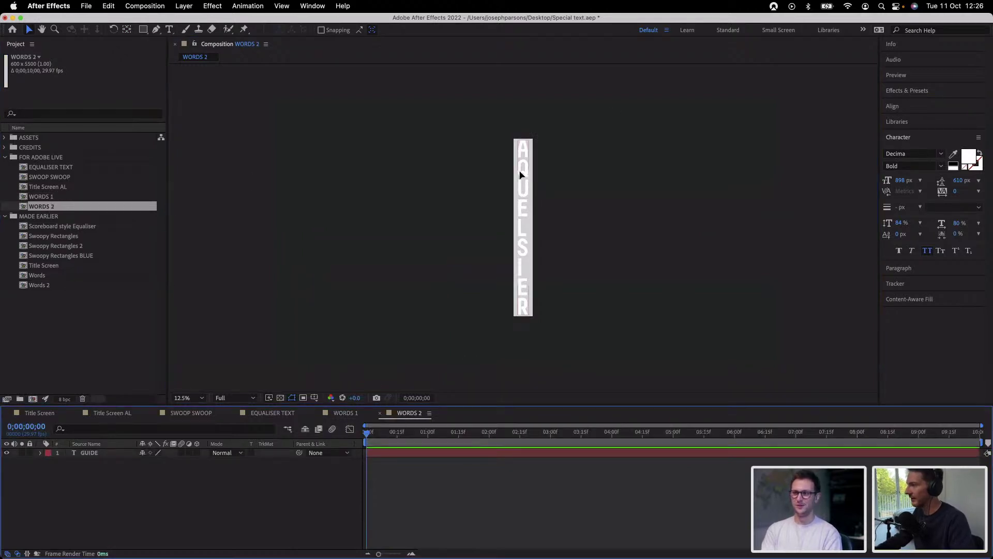
double_click(521, 151)
left_click_drag(526, 137, 526, 145)
left_click(526, 145)
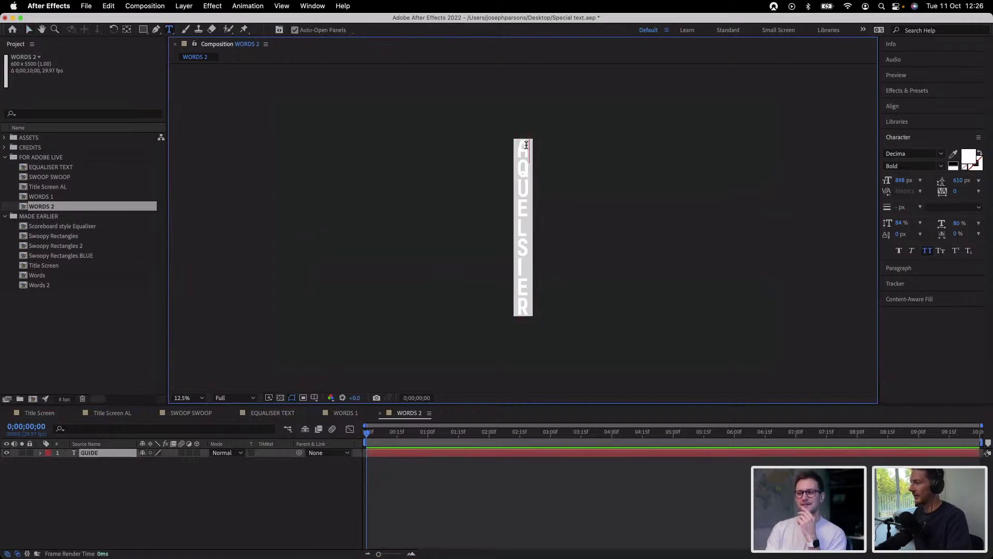
key("BackSpace")
type("Q")
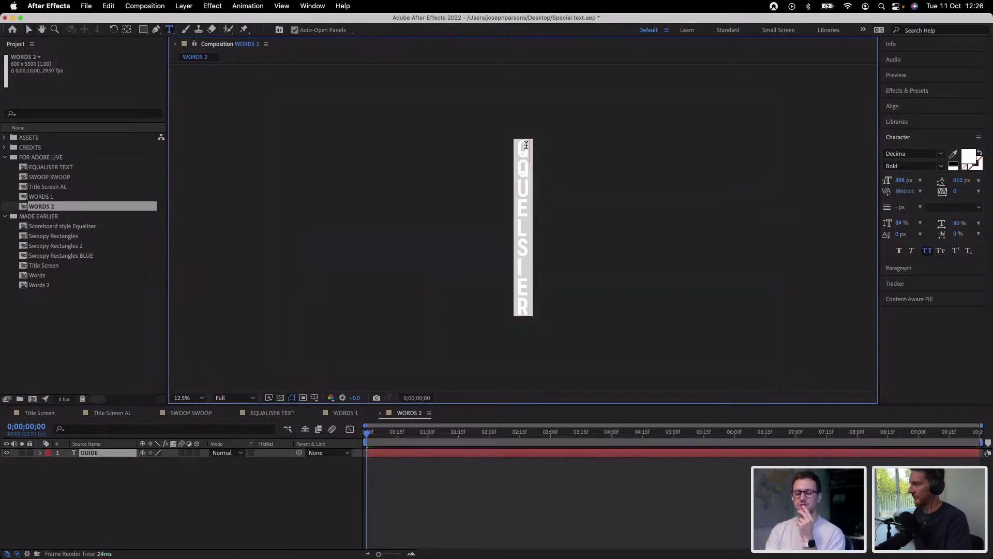
key("Delete")
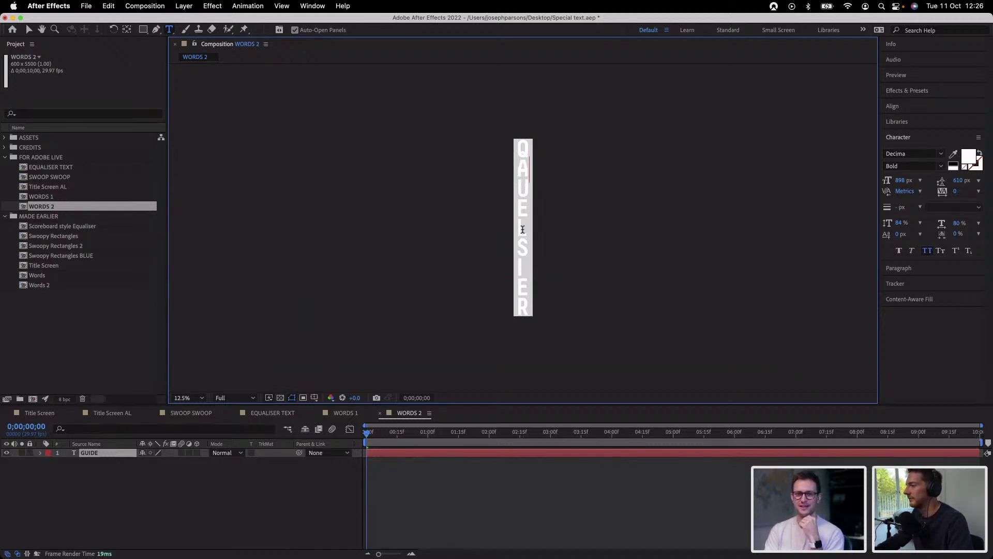
type("IS")
type("I")
key("BackSpace")
type("R")
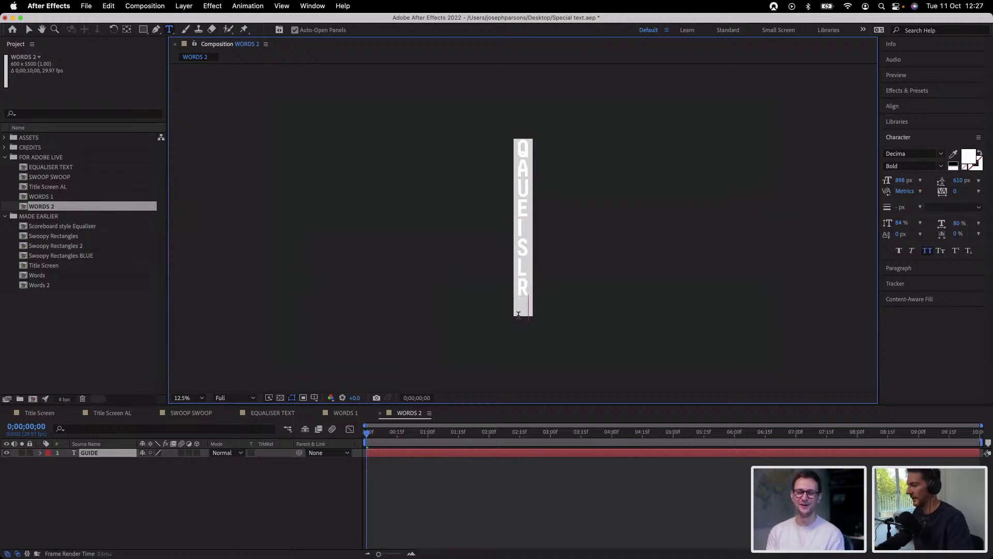
left_click(541, 464)
key("super+s")
Duplicate WORDS 2 as WORDS 3, retype its letters to IAUEQSLRE, and save
left_click(44, 208)
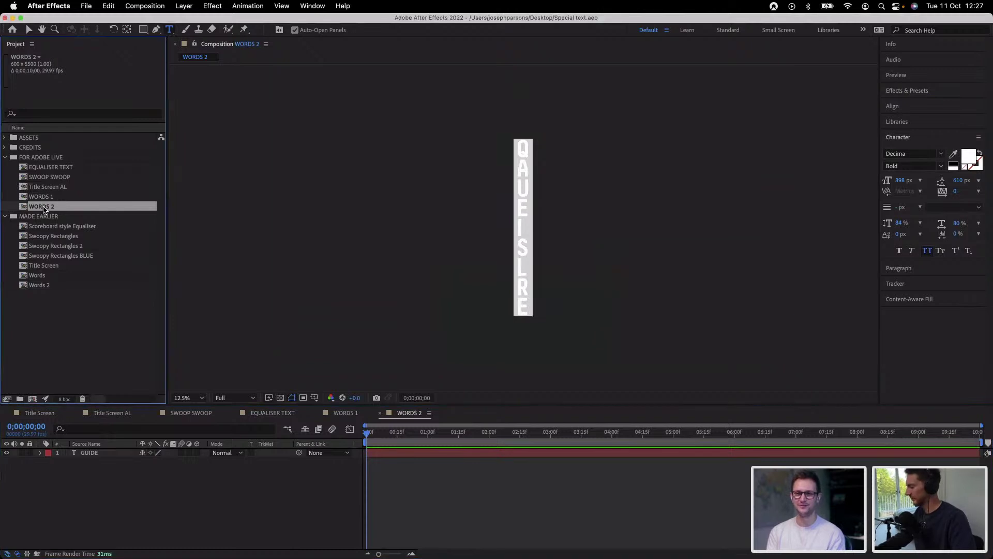
key("super+d")
double_click(48, 216)
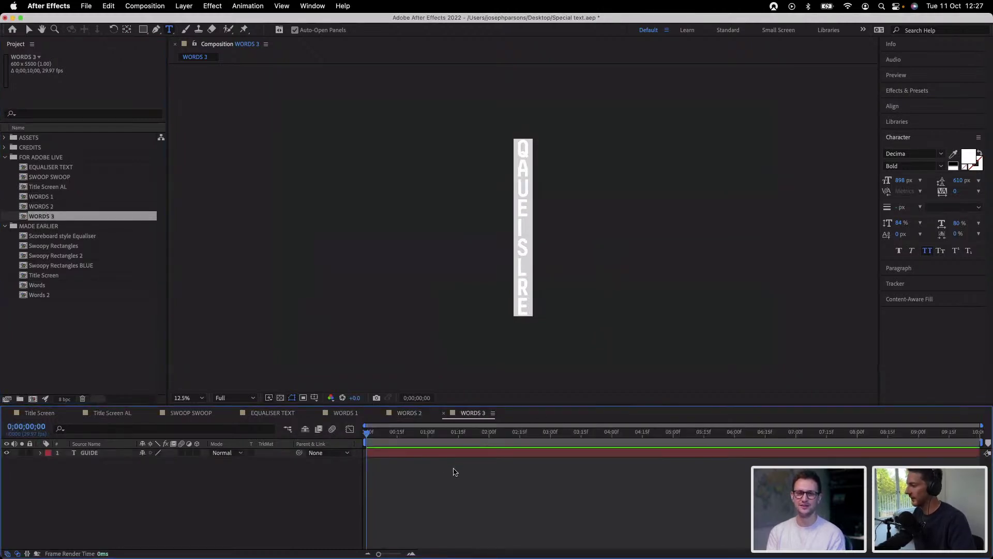
left_click(444, 455)
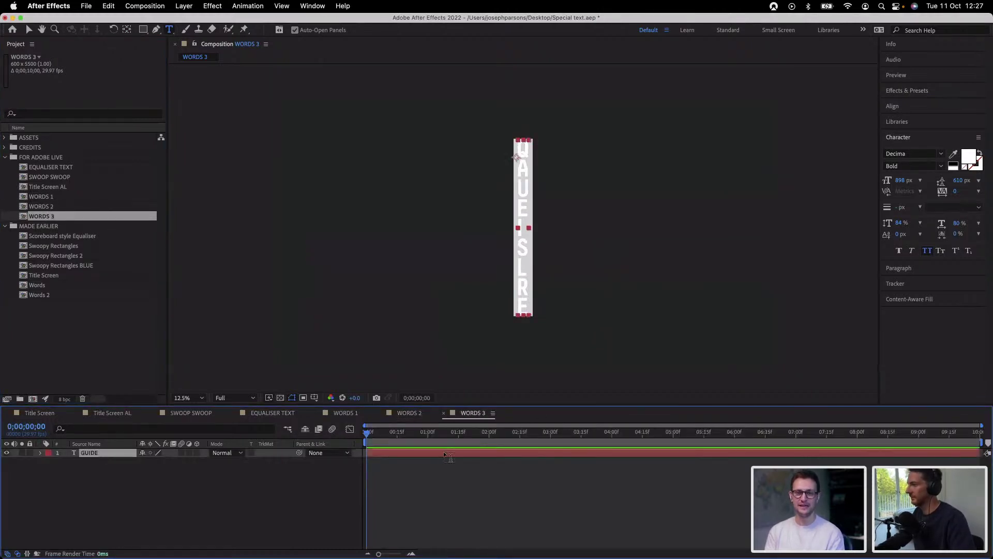
left_click_drag(527, 146, 523, 153)
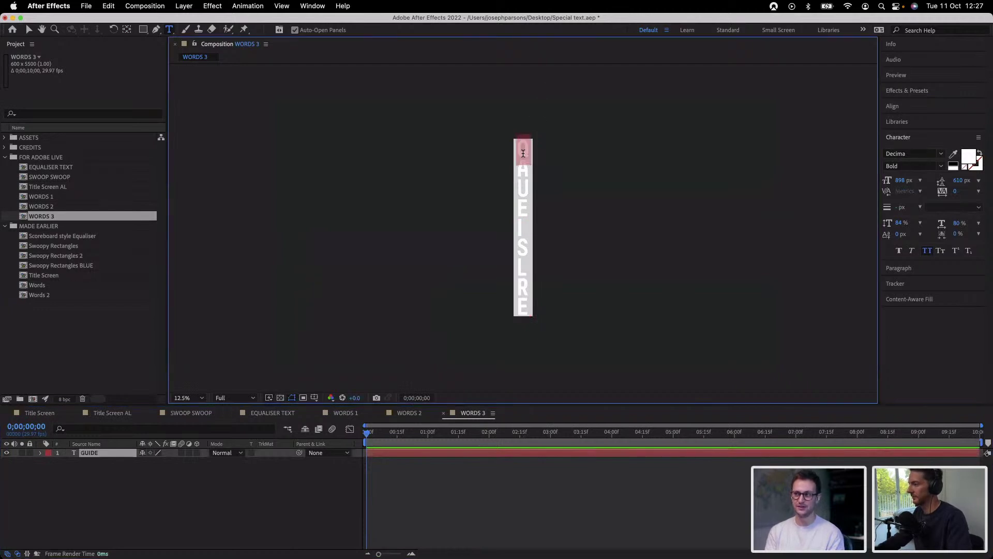
type("IAUE")
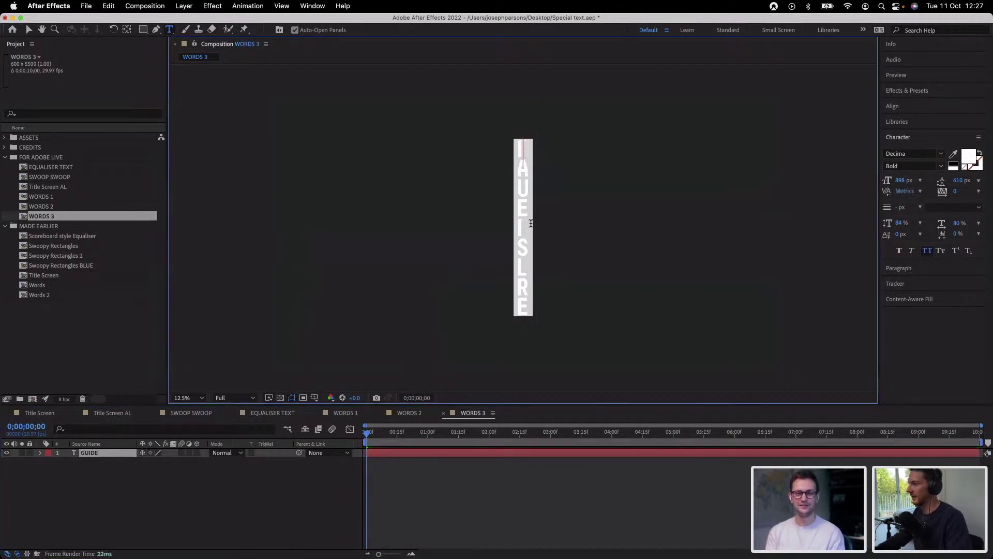
type("I")
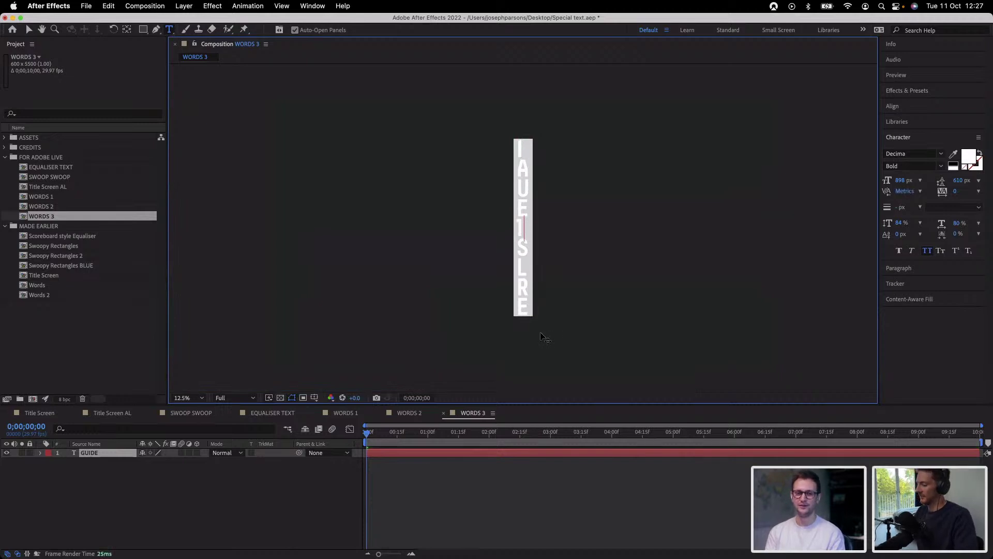
key("BackSpace")
type("Q")
left_click(564, 470)
key("super+s")
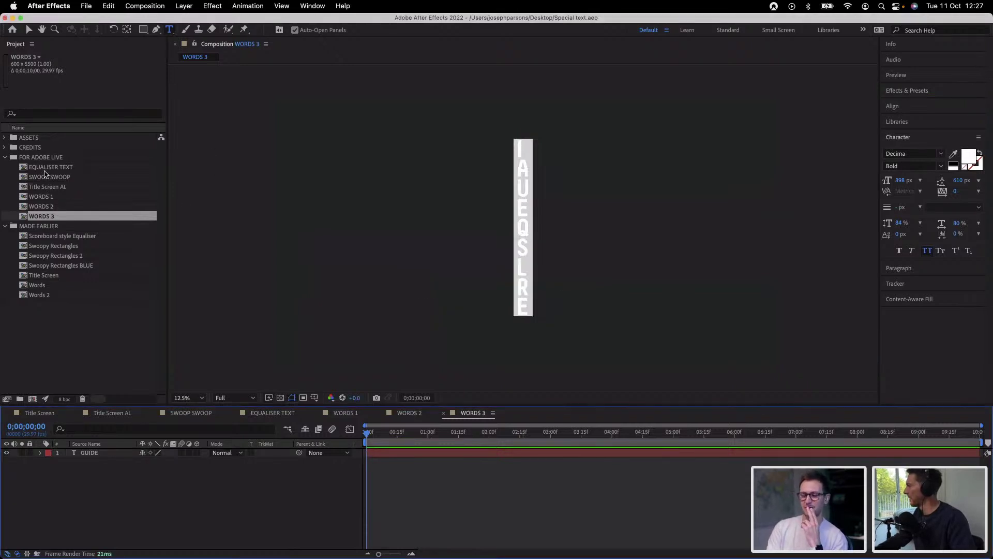
left_click(45, 171)
Add WORDS 1 to EQUALISER TEXT and position its white column over the E
double_click(45, 173)
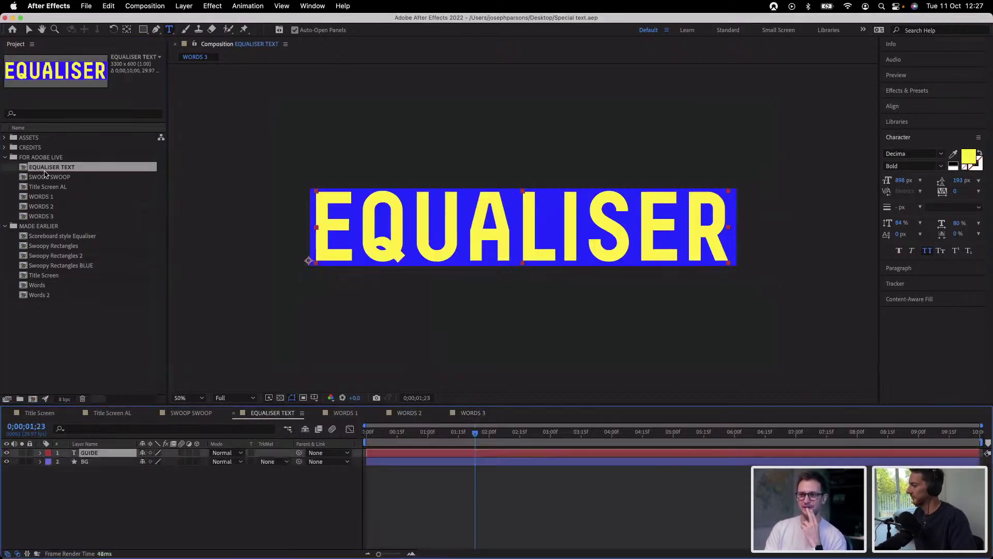
left_click(522, 504)
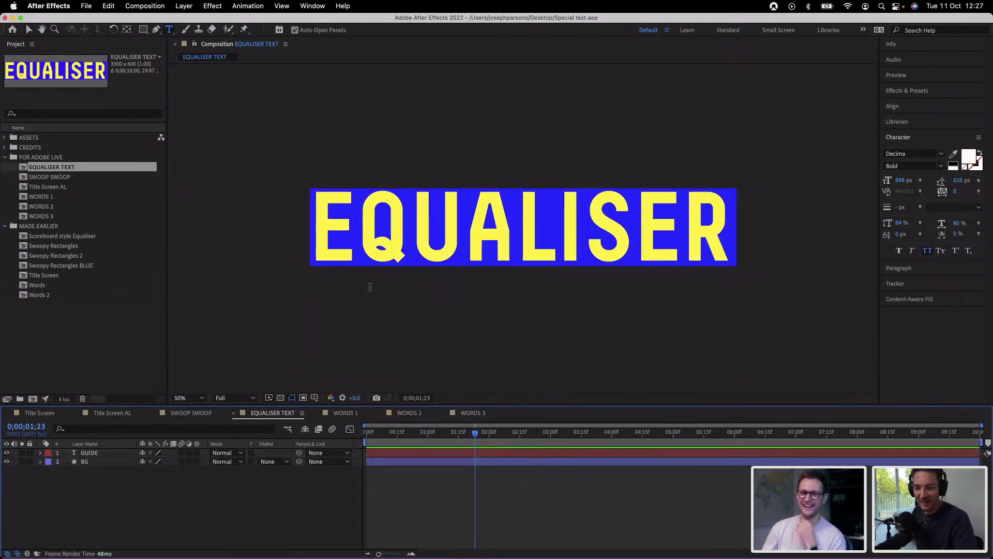
left_click_drag(26, 197, 368, 282)
scroll(368, 282, "down", 3)
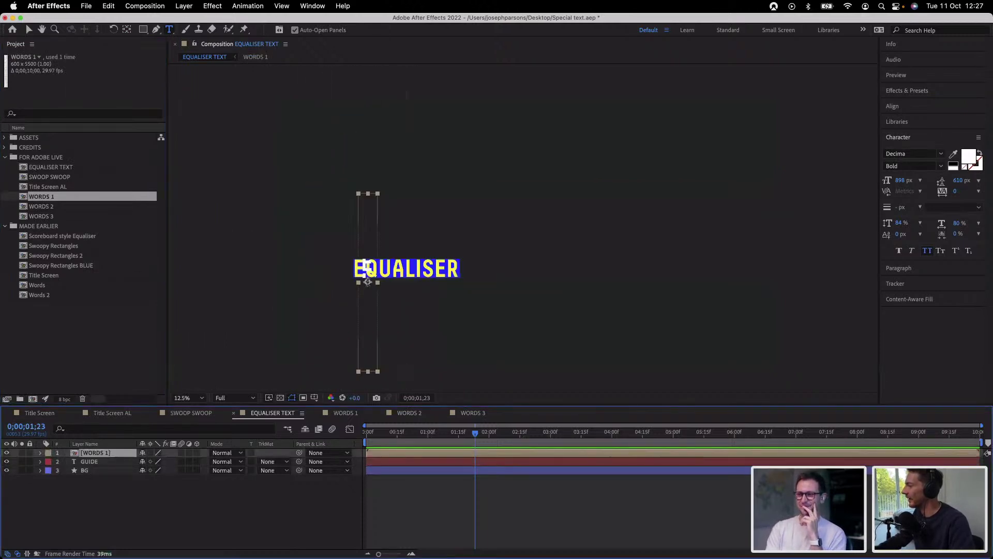
left_click(30, 30)
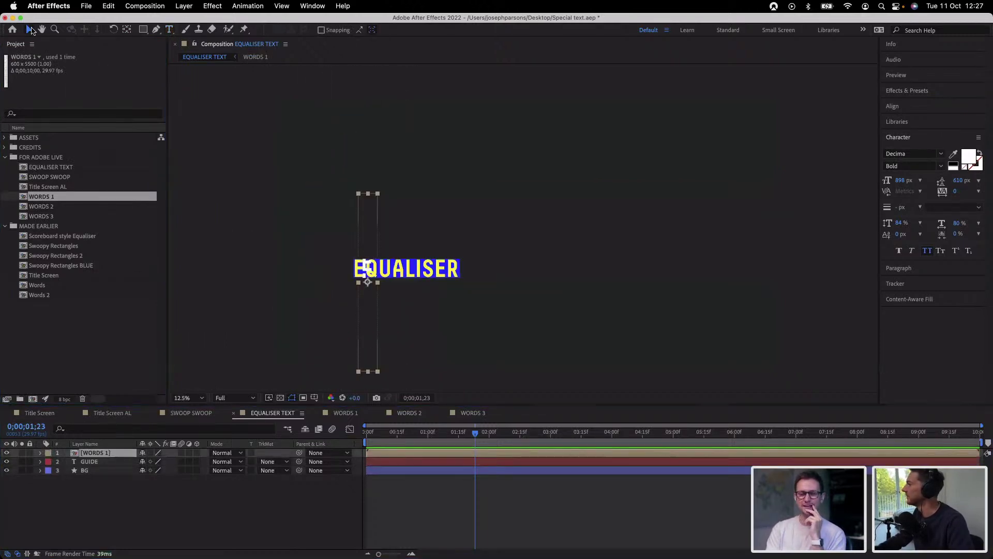
left_click_drag(365, 267, 356, 330)
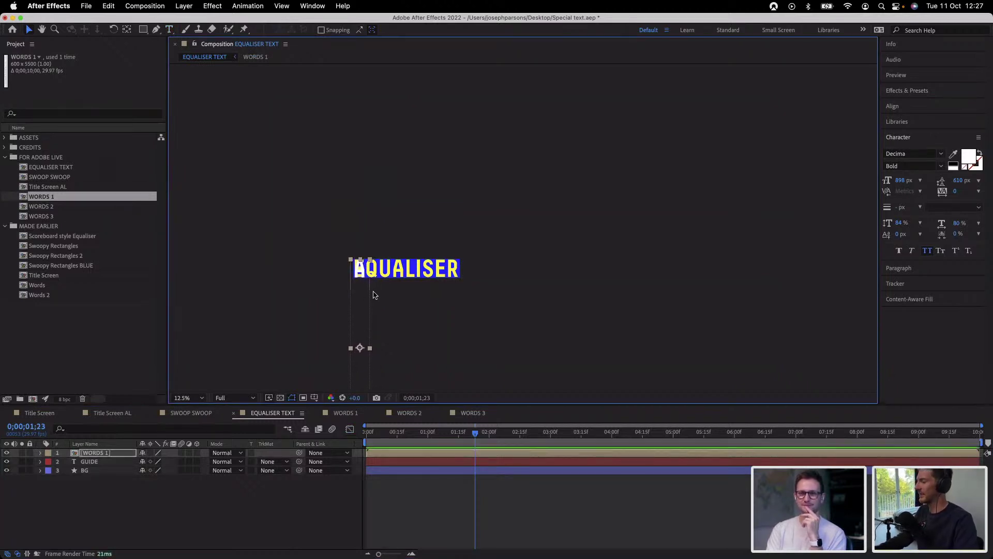
scroll(373, 293, "up", 2)
left_click_drag(349, 256, 349, 138)
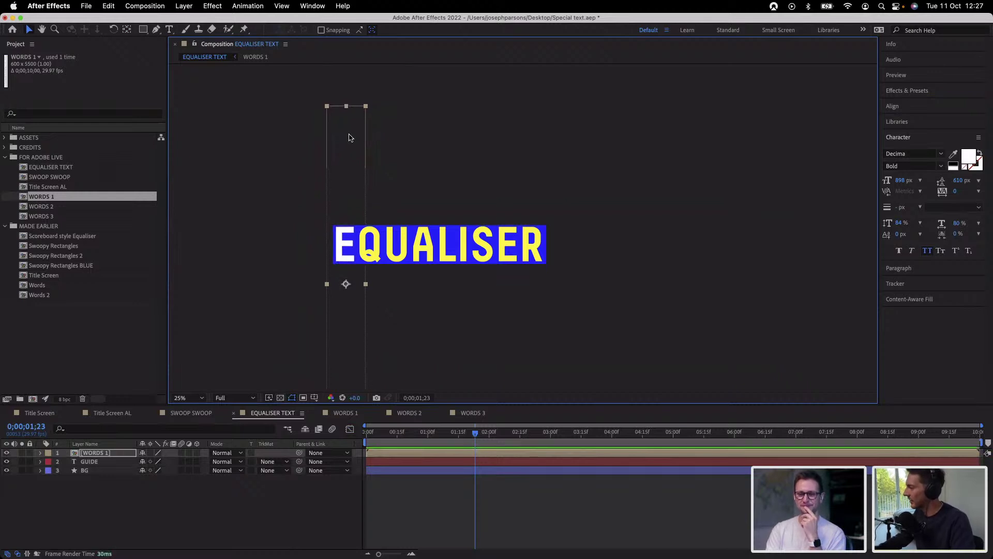
Duplicate the WORDS 1 column to the right, and add WORDS 3 slid down to change its letter
key("super+d")
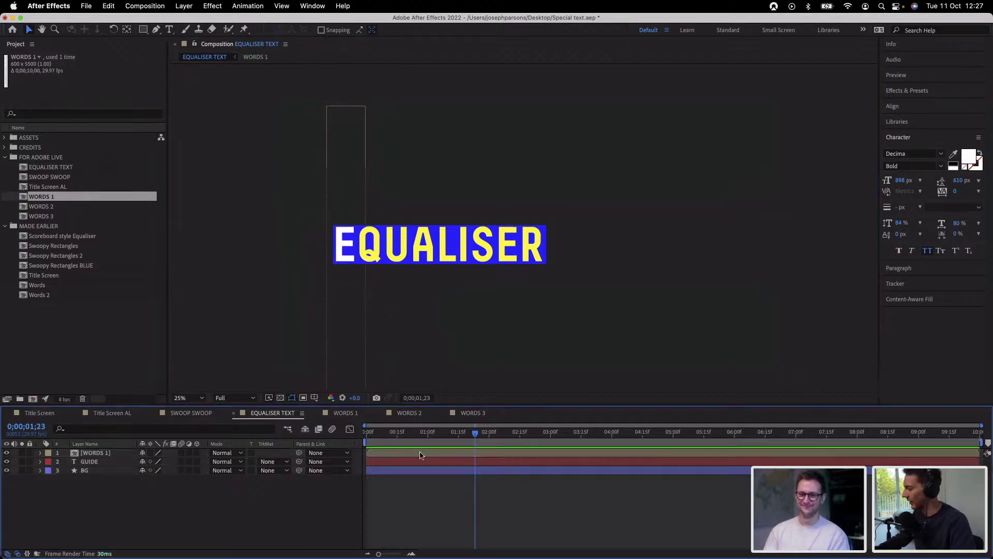
key("shift+Right")
key("shift+Right")
key("shift+Right")
key("shift+Right")
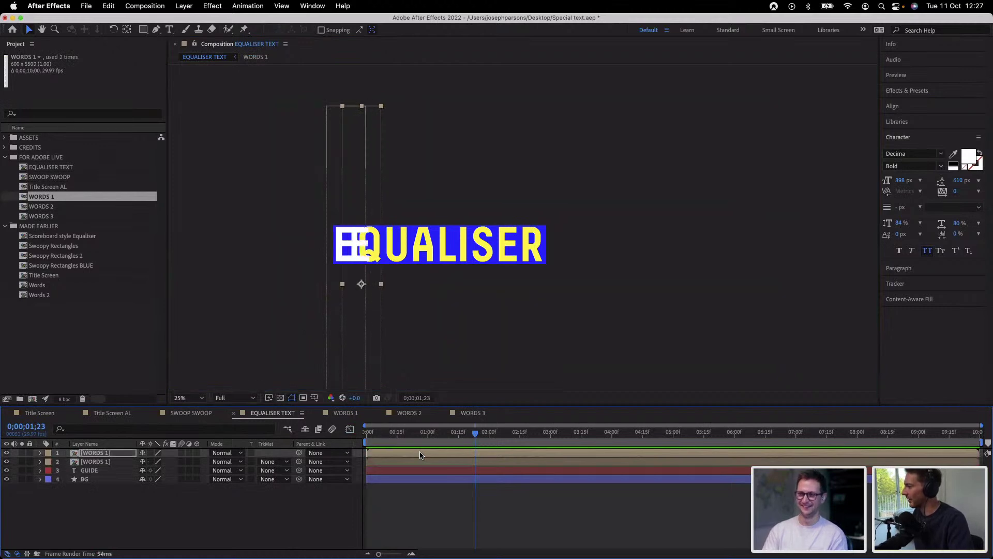
key("shift+Right")
key("shift+Right")
key("shift+Right")
key("shift+Right")
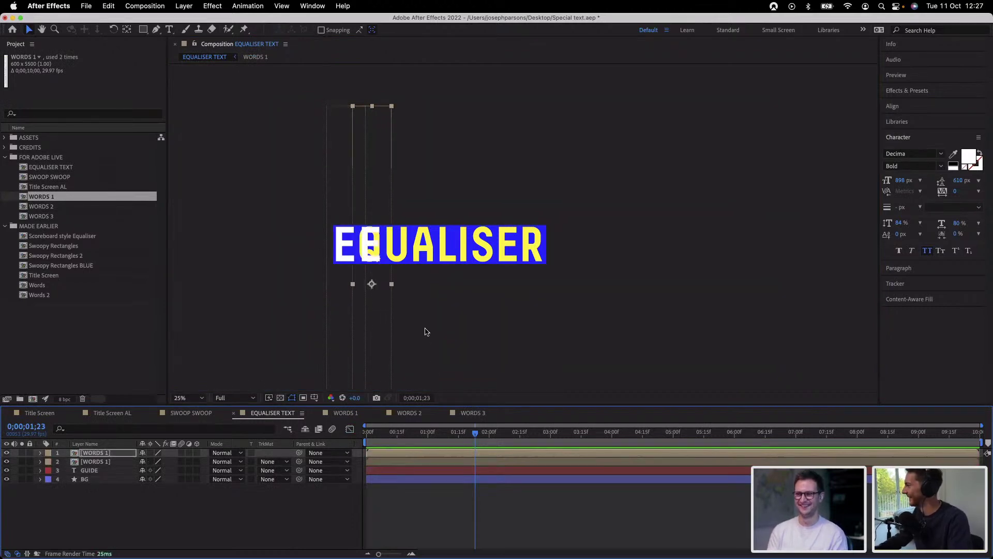
left_click_drag(44, 216, 414, 453)
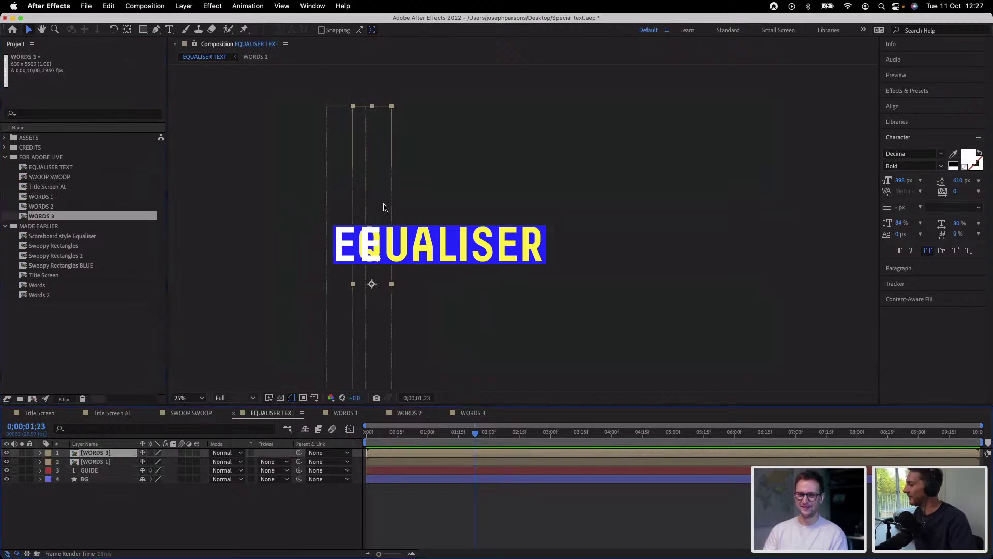
left_click_drag(370, 248, 351, 355)
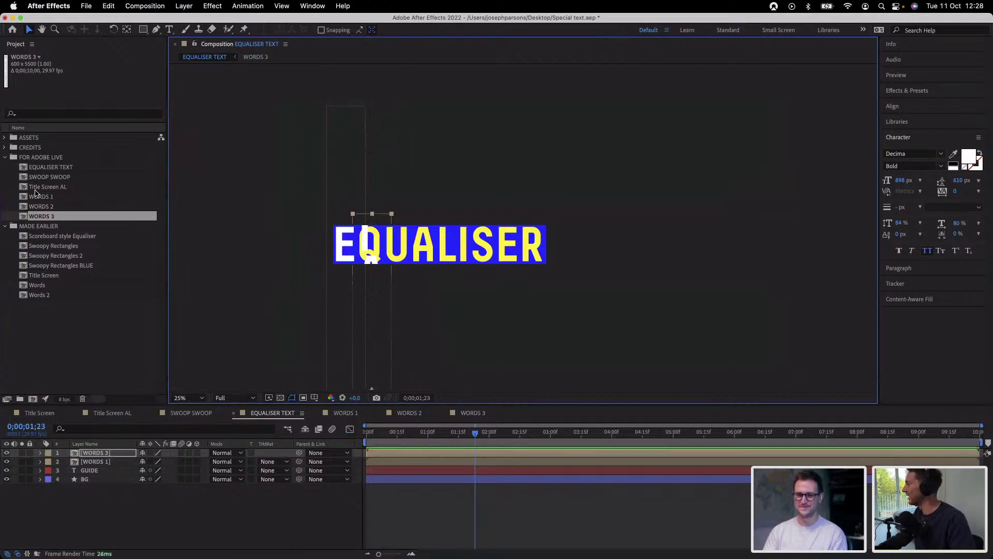
Try swapping the top layer for WORDS 2, undo it, and nudge the WORDS 3 column into alignment
left_click(39, 205)
left_click_drag(39, 205, 381, 454)
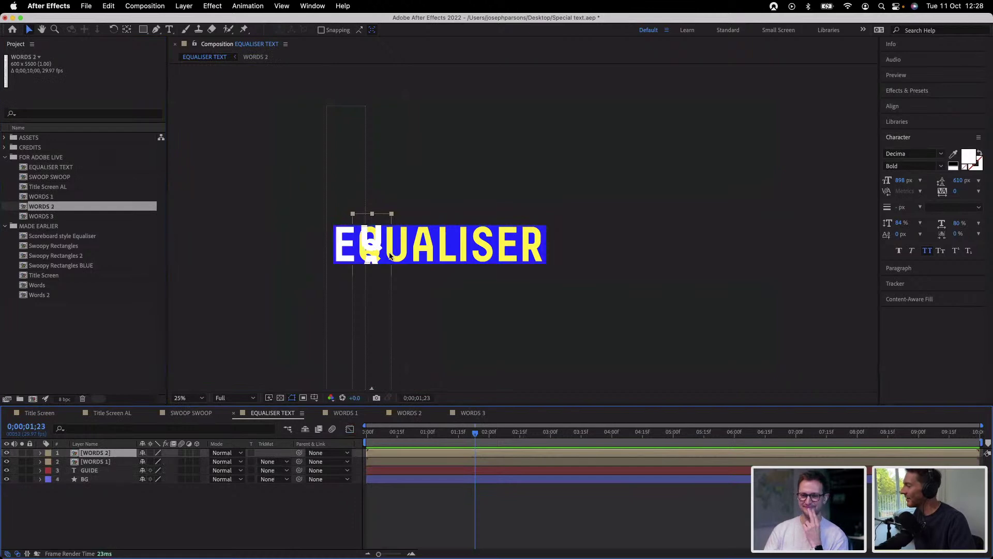
left_click(378, 259)
left_click_drag(378, 259, 360, 118)
key("super+shift+a")
key("super+z")
key("shift+Left")
key("shift+Left")
key("Right")
key("Right")
key("Right")
key("Right")
key("Right")
key("Right")
key("Right")
key("Right")
key("Right")
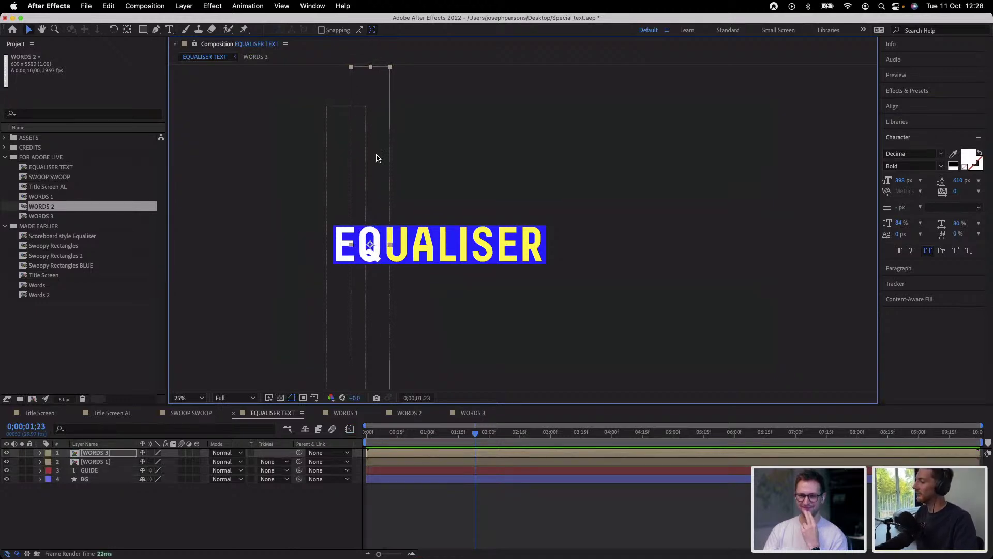
Duplicate the WORDS 3 column and slide the copy right and down until it shows U
left_click(553, 518)
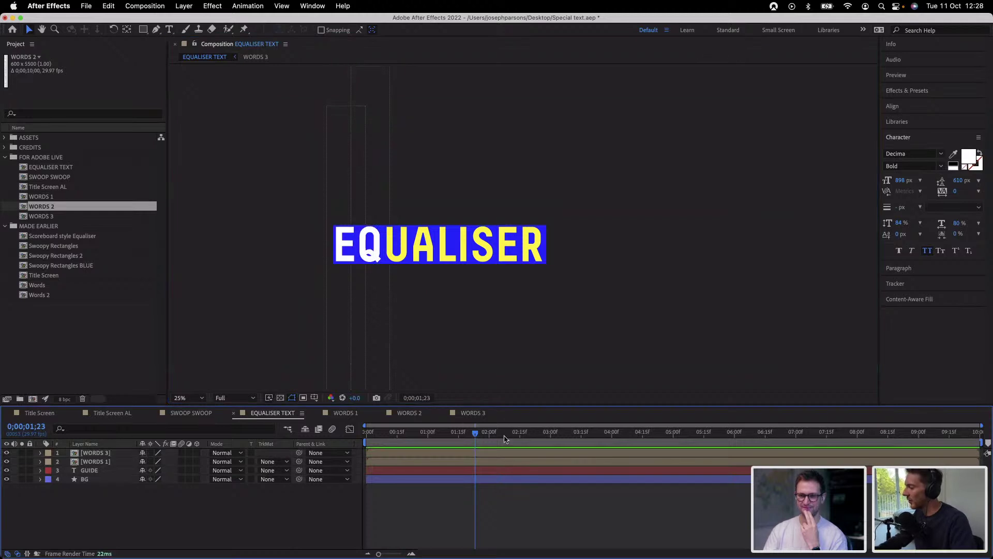
key("ctrl+Down")
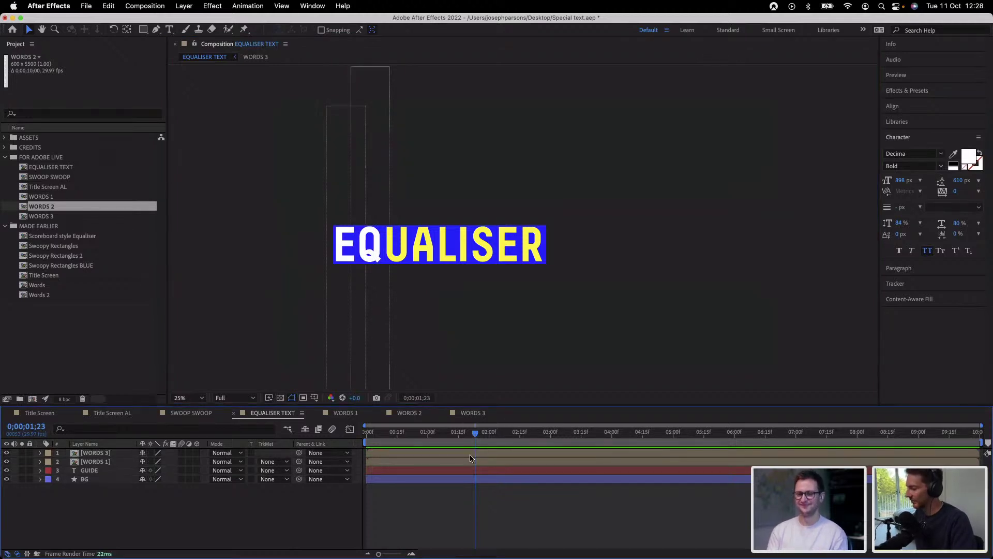
key("ctrl+d")
key("shift+Right")
key("shift+Right")
key("shift+Right")
key("shift+Right")
key("shift+Right")
key("shift+Right")
key("shift+Right")
key("shift+Right")
key("shift+Right")
key("shift+Right")
key("shift+Right")
key("shift+Right")
key("shift+Right")
key("shift+Right")
key("shift+Right")
key("shift+Right")
key("shift+Right")
key("shift+Right")
key("shift+Right")
key("shift+Right")
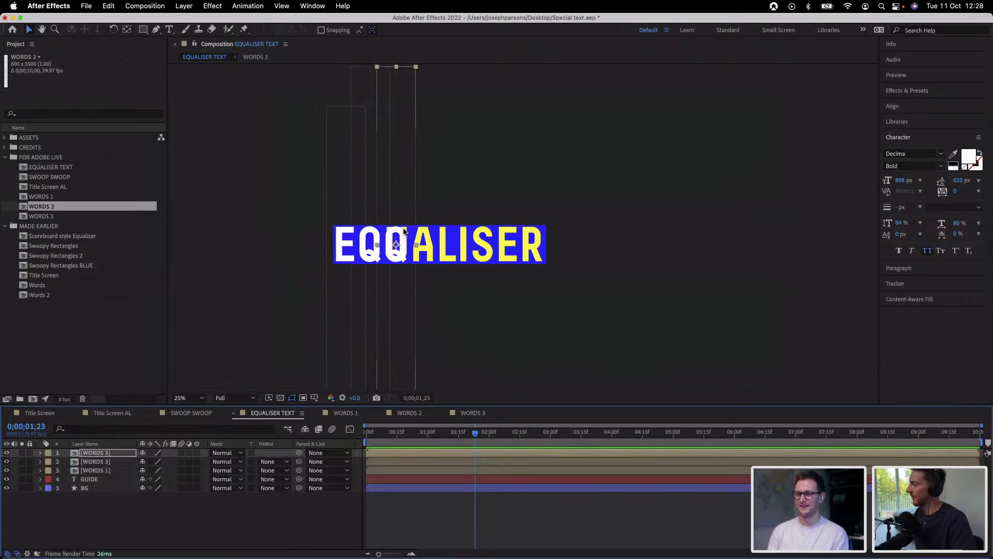
left_click(405, 355)
left_click_drag(403, 356, 411, 232)
left_click_drag(412, 271, 409, 296)
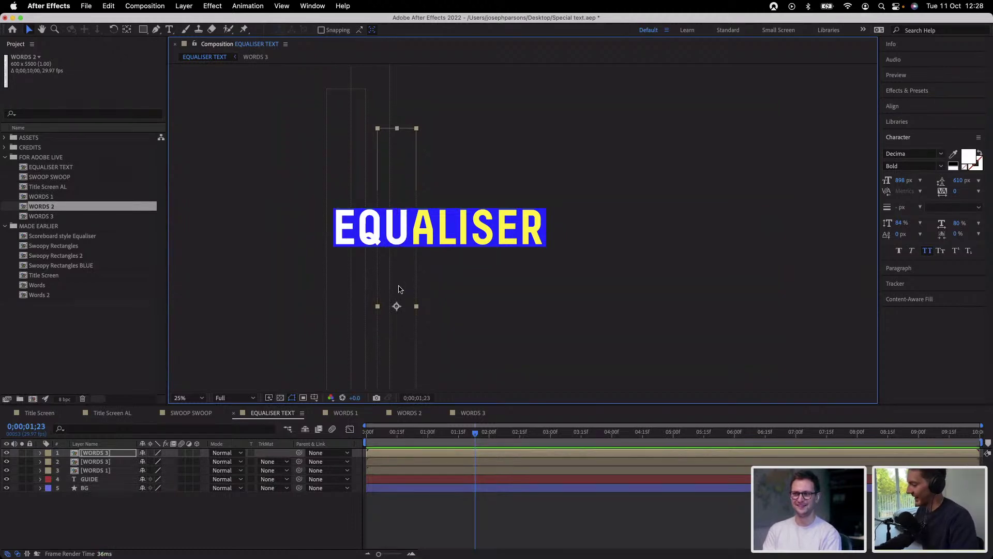
left_click(38, 206)
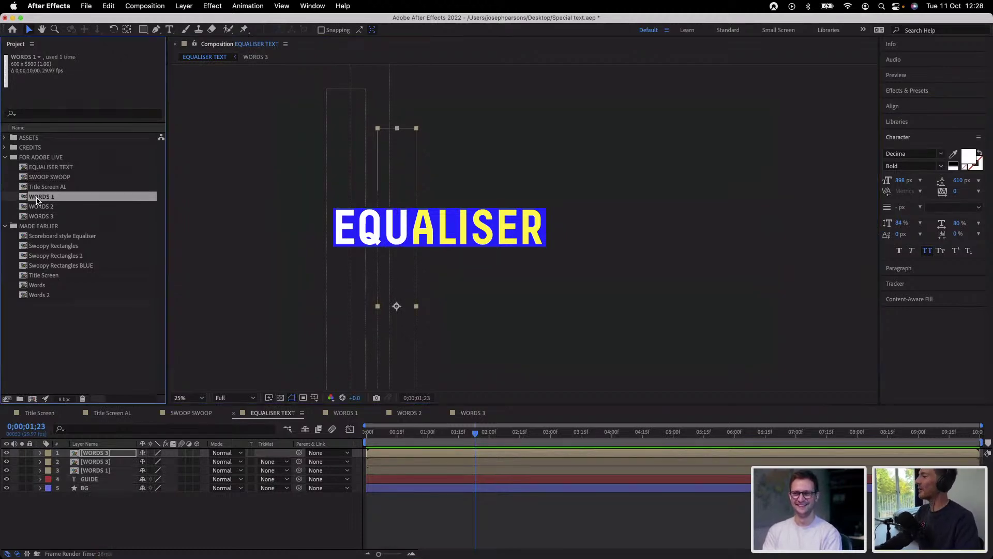
Create WORDS 4, then duplicate a WORDS 3 column and position it so it shows the A
key("super+d")
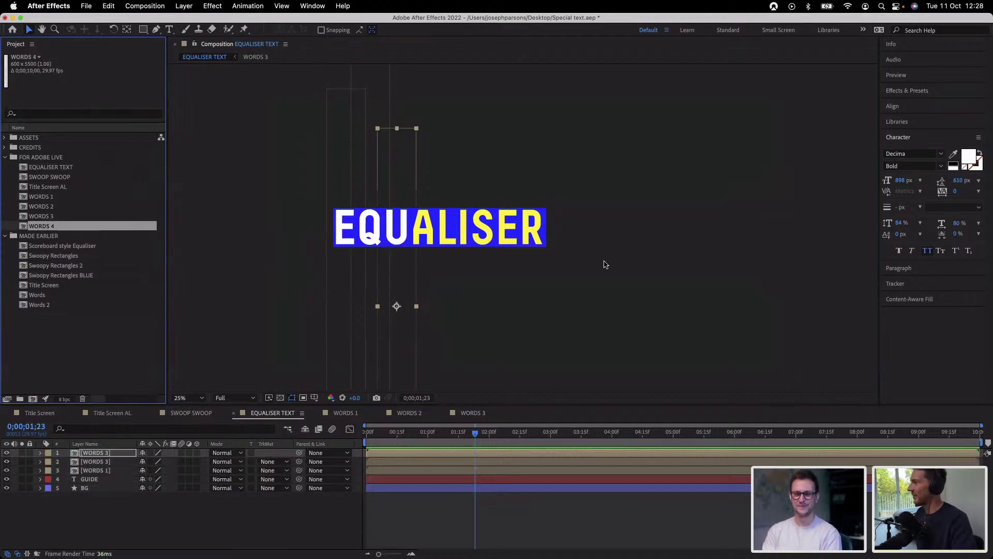
left_click(606, 264)
left_click(380, 494)
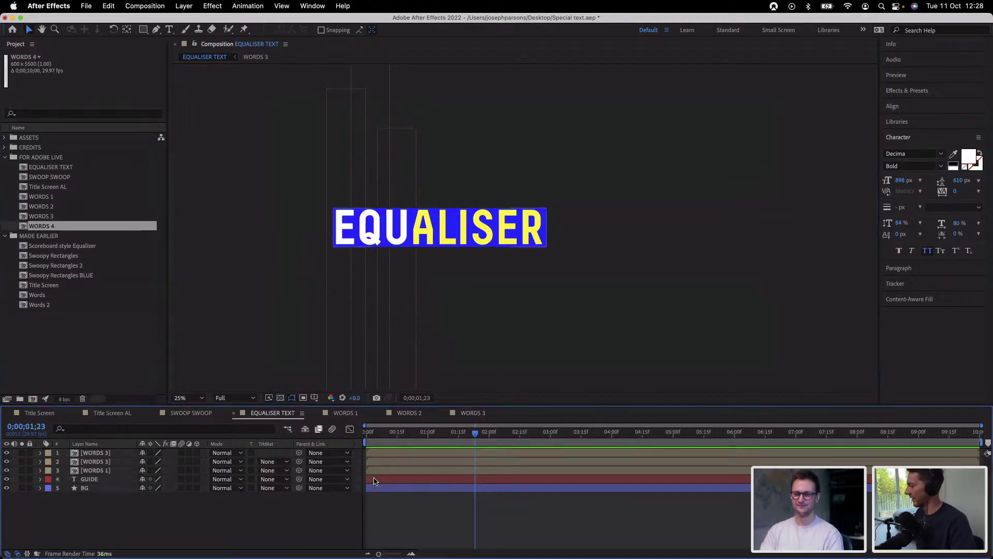
left_click(382, 462)
key("super+d")
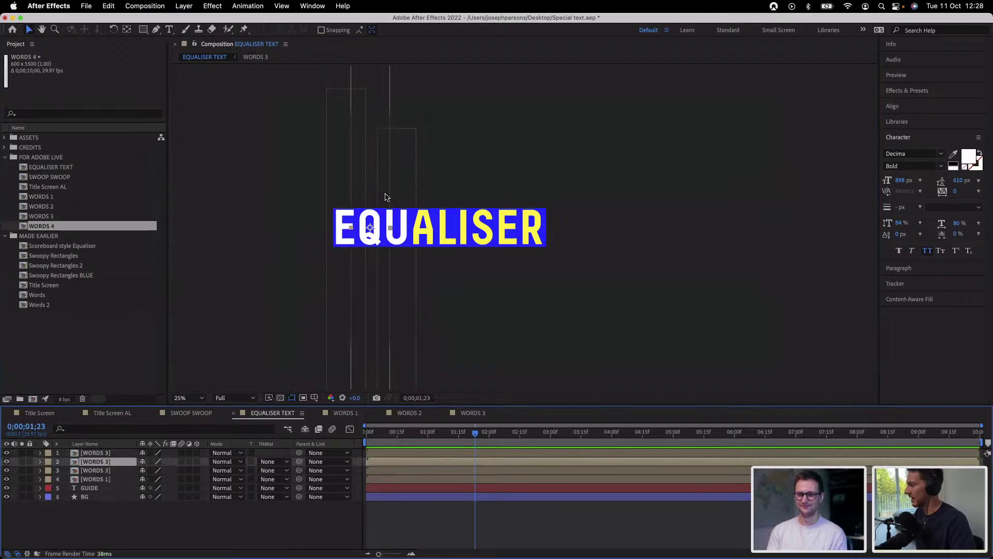
mouse_move(401, 239)
left_mouse_down()
mouse_move(450, 239)
mouse_move(401, 240)
left_mouse_up()
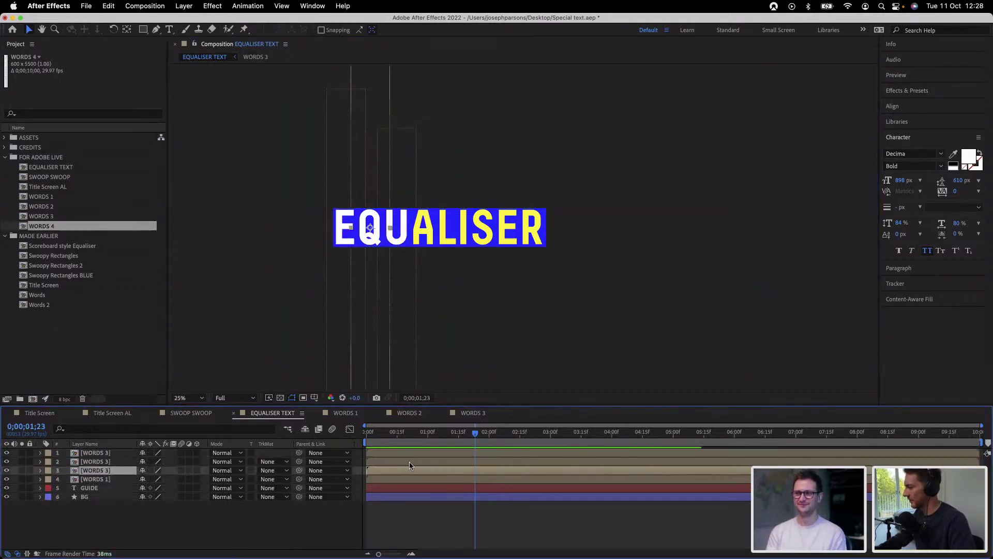
right_click(409, 461)
left_click(369, 454)
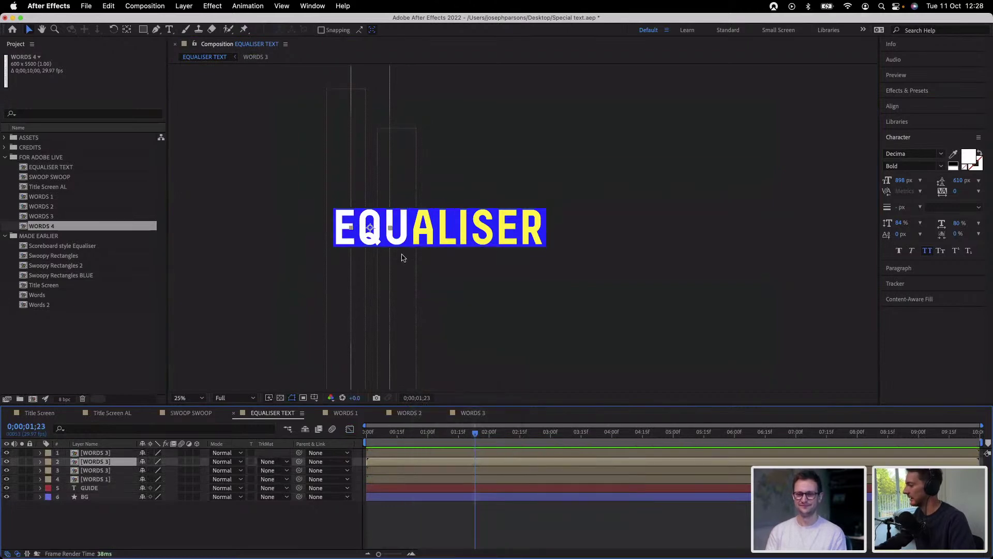
left_click_drag(379, 236, 389, 235)
key("shift+Right")
key("shift+Right")
key("shift+Right")
key("shift+Right")
key("shift+Right")
key("shift+Right")
key("shift+Right")
key("shift+Right")
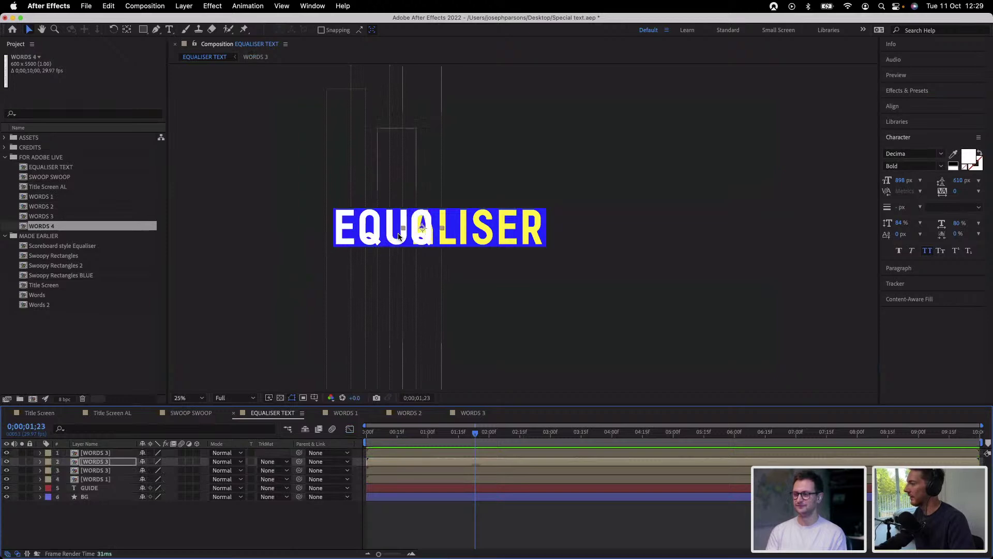
left_click_drag(415, 233, 415, 349)
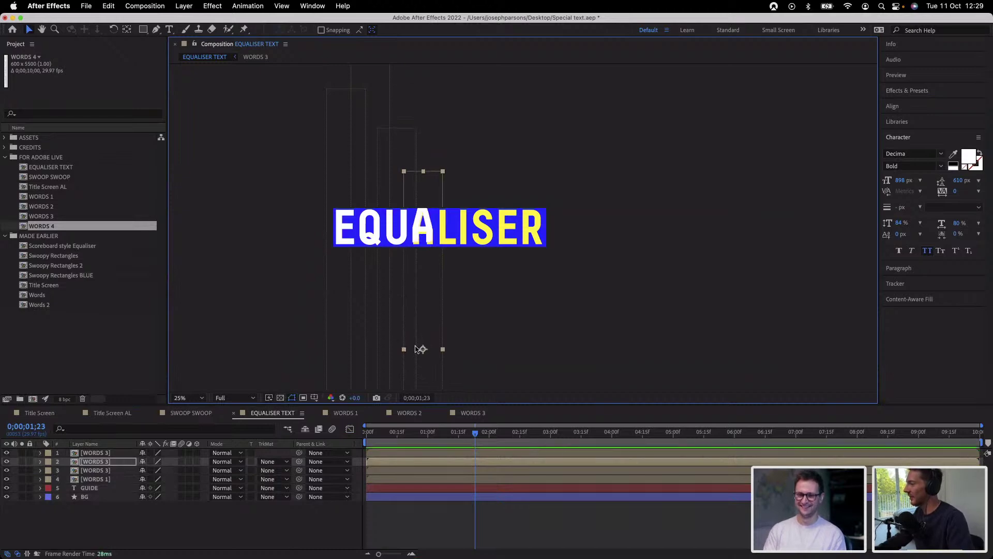
left_click_drag(415, 348, 416, 349)
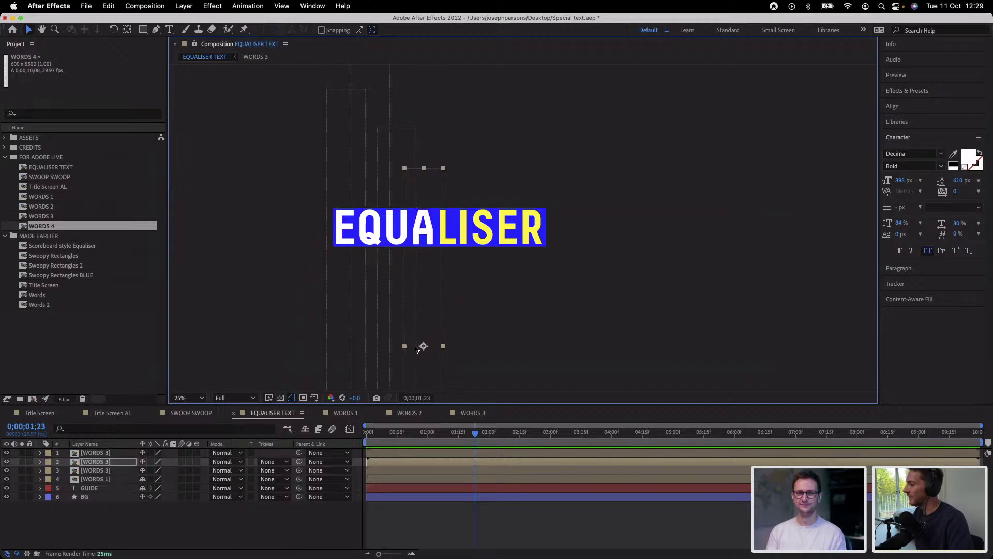
Duplicate the top WORDS 3 column and move the copy over the L
left_click(427, 473)
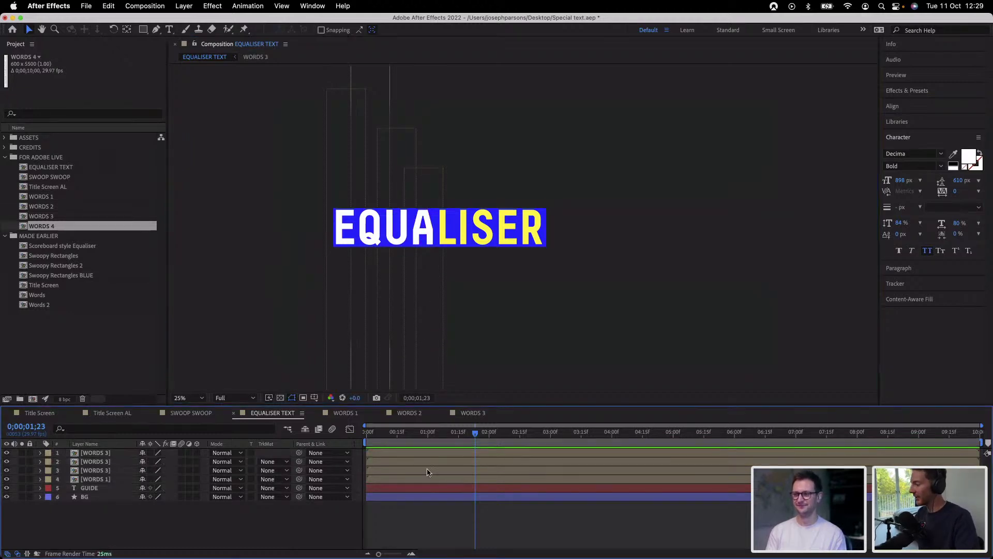
left_click(424, 452)
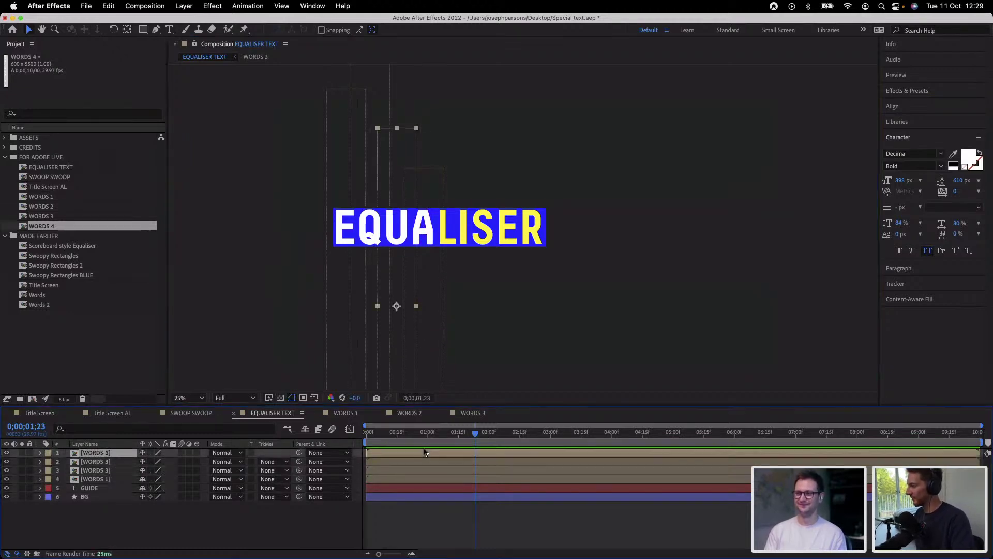
key("super+d")
left_click_drag(399, 242, 436, 81)
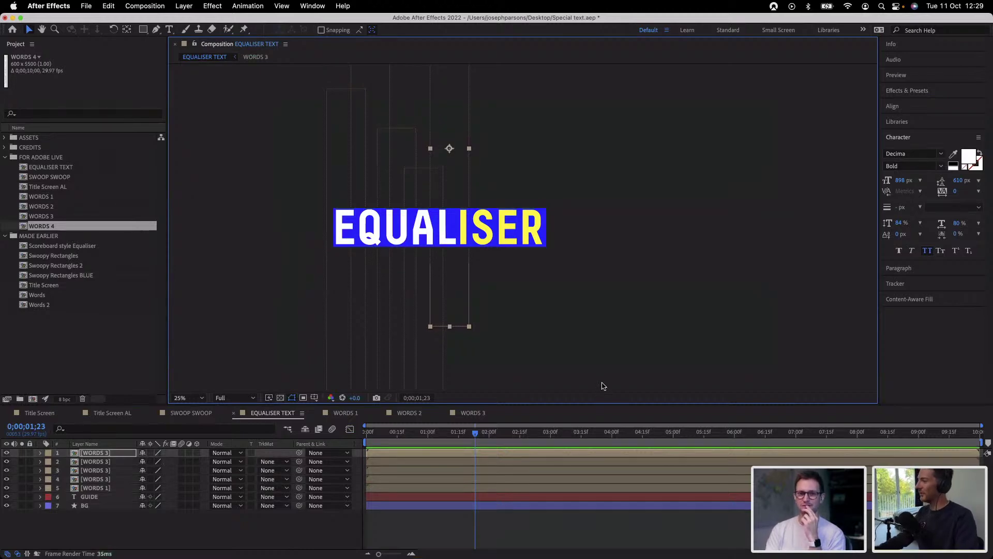
key("super+d")
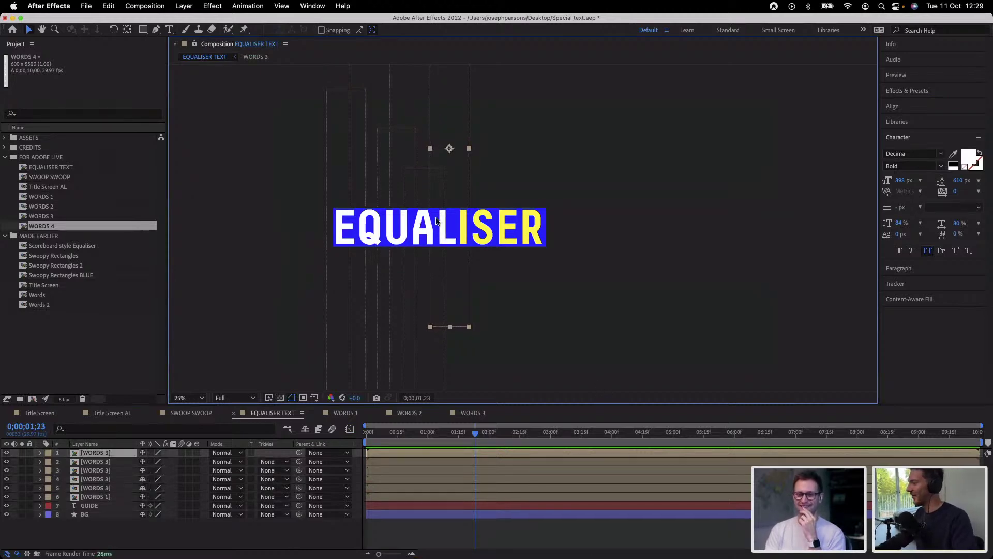
Move the new column over the I and lower it so the full I shows
left_click_drag(447, 223, 470, 222)
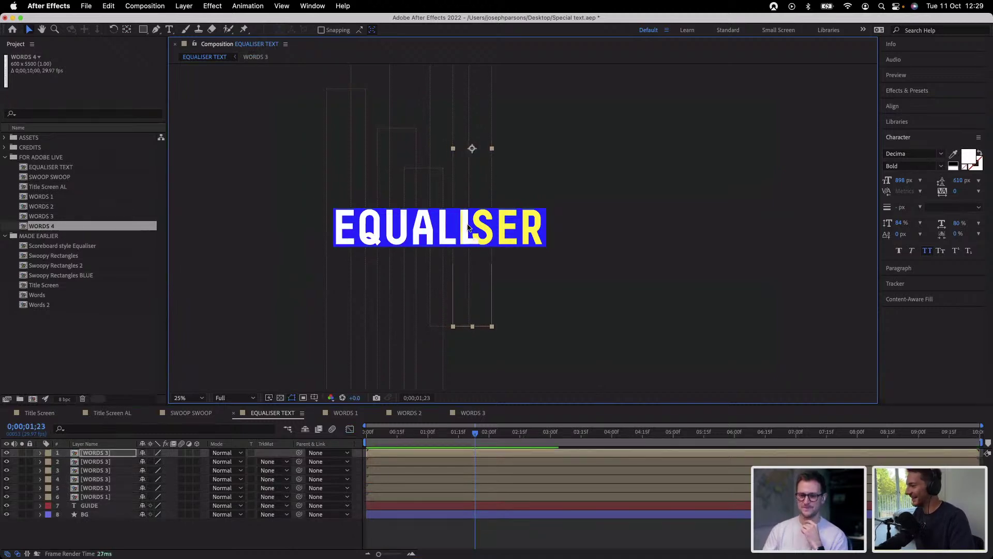
left_click_drag(448, 386, 456, 426)
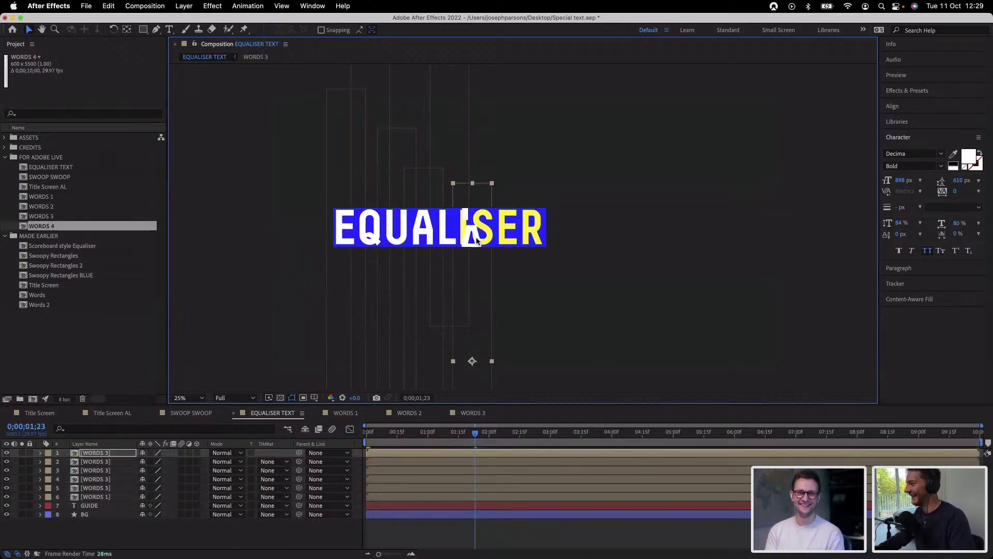
left_click_drag(473, 242, 472, 267)
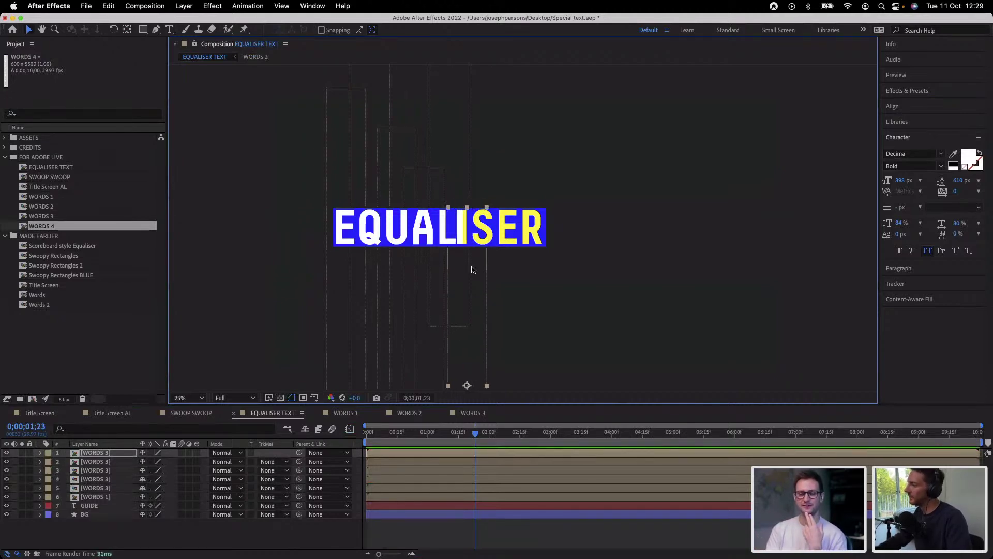
key("shift+Left")
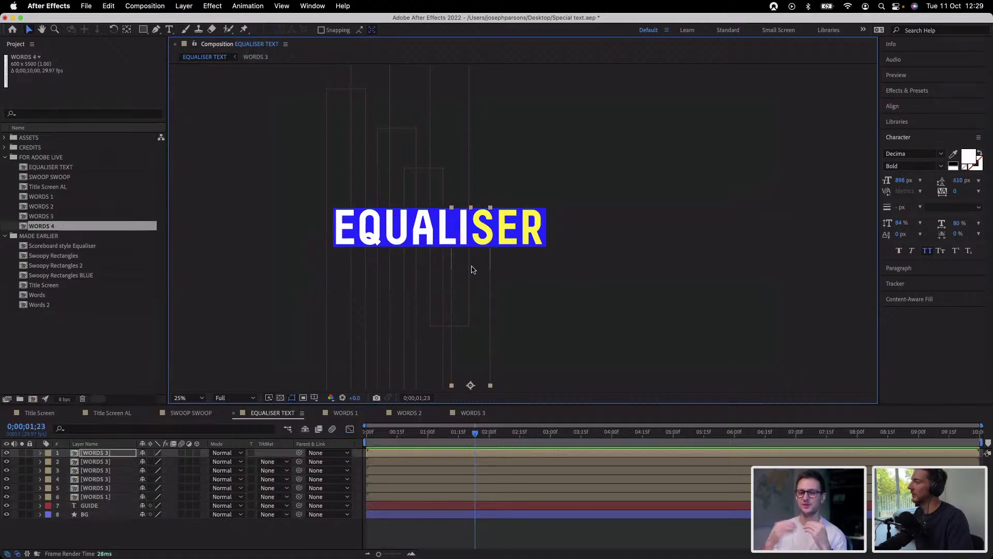
Duplicate columns over the S and E, adjusting each vertically until its letter shows
key("super+d")
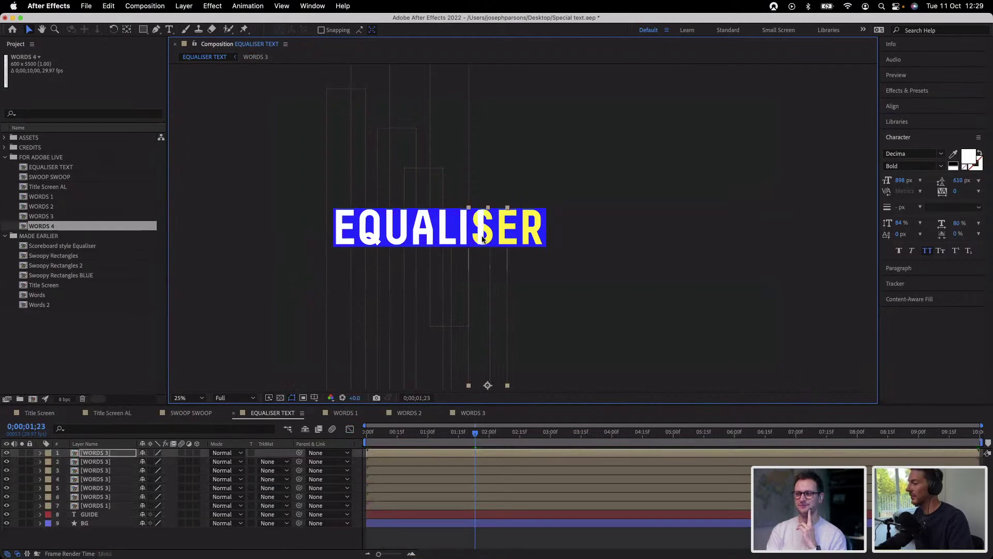
left_click_drag(483, 237, 500, 179)
left_click_drag(483, 110, 479, 42)
key("super+d")
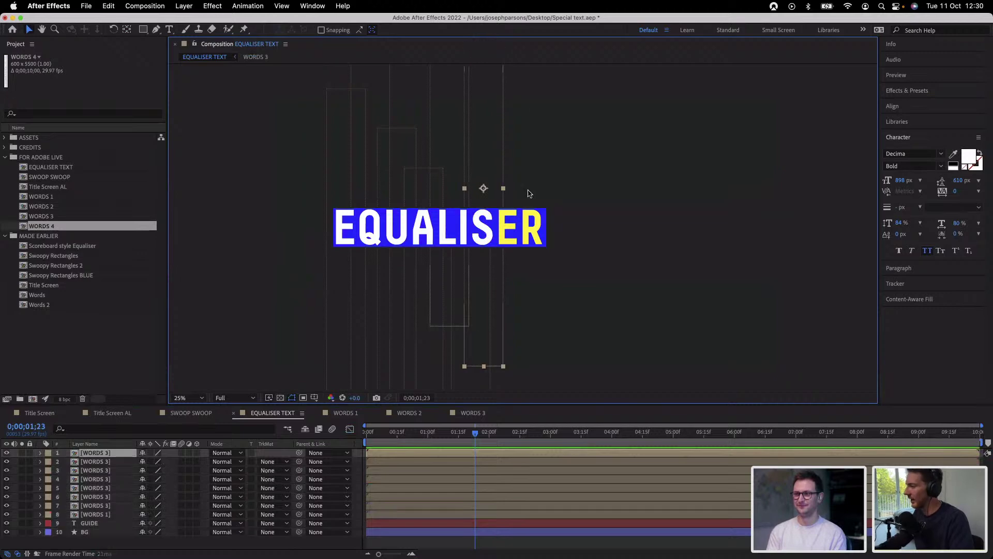
left_click_drag(511, 234, 509, 235)
key("shift+Down")
key("shift+Down")
key("shift+Down")
key("shift+Up")
key("shift+Up")
key("shift+Up")
key("shift+Up")
key("shift+Up")
key("shift+Up")
key("shift+Up")
key("shift+Up")
key("shift+Up")
key("shift+Up")
key("shift+Up")
key("shift+Up")
key("shift+Up")
key("shift+Up")
key("shift+Up")
key("shift+Up")
key("shift+Up")
key("shift+Up")
key("shift+Up")
key("shift+Up")
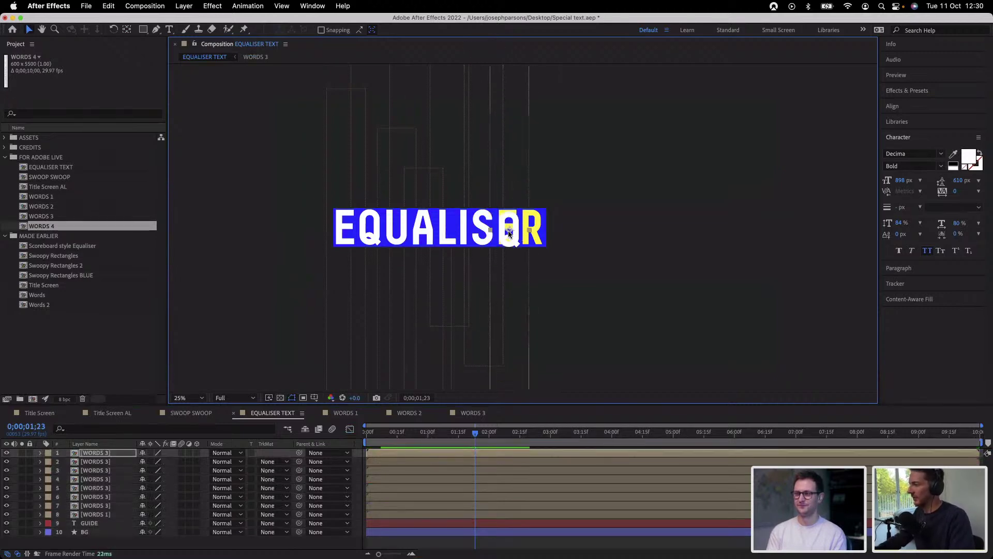
key("shift+Down")
key("shift+Down")
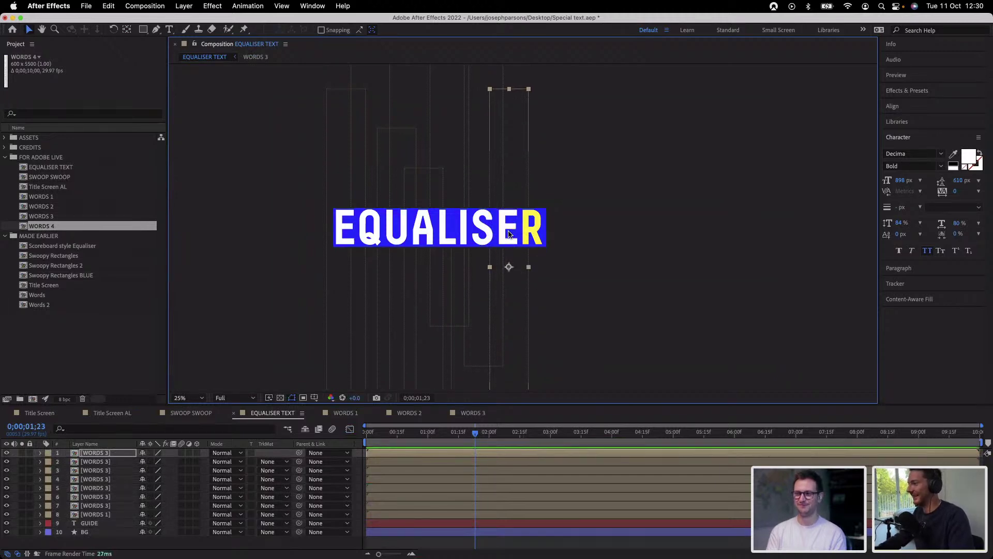
Duplicate a column over the R and nudge it until the R aligns
key("super+d")
key("shift+Right")
key("shift+Right")
key("shift+Right")
key("shift+Right")
key("shift+Down")
key("shift+Down")
key("shift+Down")
key("shift+Down")
key("shift+Down")
key("shift+Down")
key("shift+Down")
key("shift+Down")
key("shift+Down")
key("shift+Down")
key("shift+Down")
key("shift+Down")
key("shift+Down")
key("shift+Down")
key("shift+Down")
key("shift+Down")
key("shift+Down")
key("shift+Down")
key("shift+Down")
key("shift+Down")
key("shift+Up")
key("shift+Up")
key("shift+Up")
key("shift+Up")
key("shift+Up")
key("shift+Up")
key("shift+Up")
key("shift+Up")
key("shift+Up")
key("shift+Up")
key("shift+Up")
key("shift+Up")
key("shift+Up")
key("shift+Up")
key("shift+Up")
key("shift+Up")
key("shift+Up")
key("shift+Up")
key("shift+Up")
key("shift+Up")
key("shift+Down")
key("shift+Down")
key("shift+Down")
key("shift+Down")
key("shift+Down")
key("shift+Down")
key("shift+Down")
key("shift+Up")
key("shift+Up")
key("shift+Up")
key("shift+Up")
key("shift+Up")
key("shift+Up")
key("shift+Up")
key("shift+Down")
key("shift+Down")
key("shift+Down")
key("shift+Right")
key("shift+Right")
key("shift+Right")
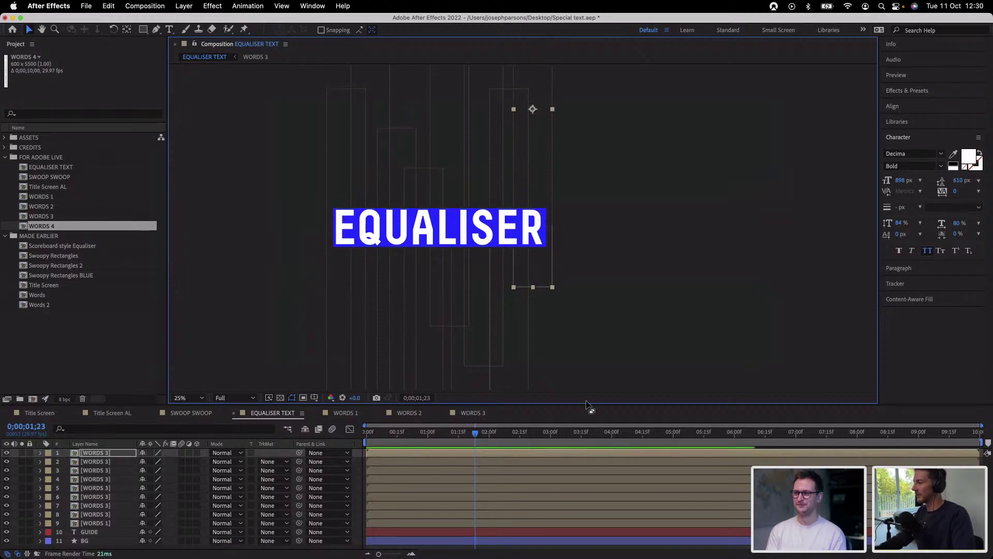
Move the playhead to 0;00;00;22 and select all the white column layers
left_click(655, 346)
left_click_drag(365, 432, 411, 432)
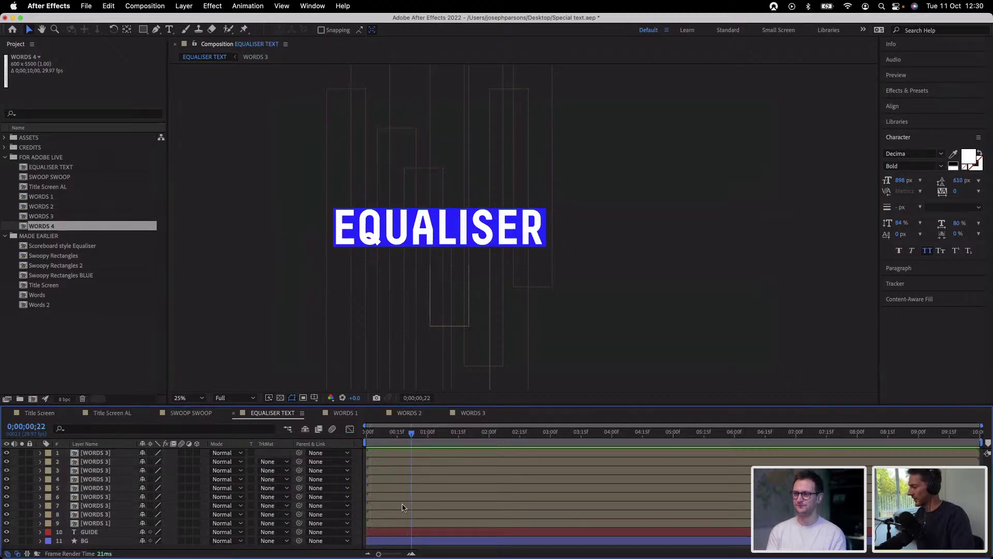
left_click(403, 454)
Select all nine bar layers and enable Position keyframing on them
left_click(403, 524, "shift")
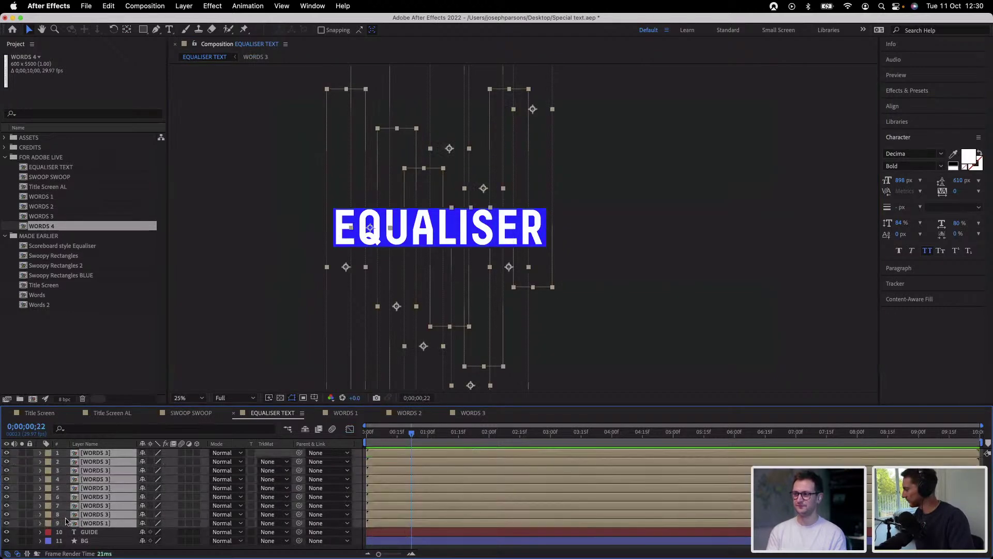
left_click(41, 523)
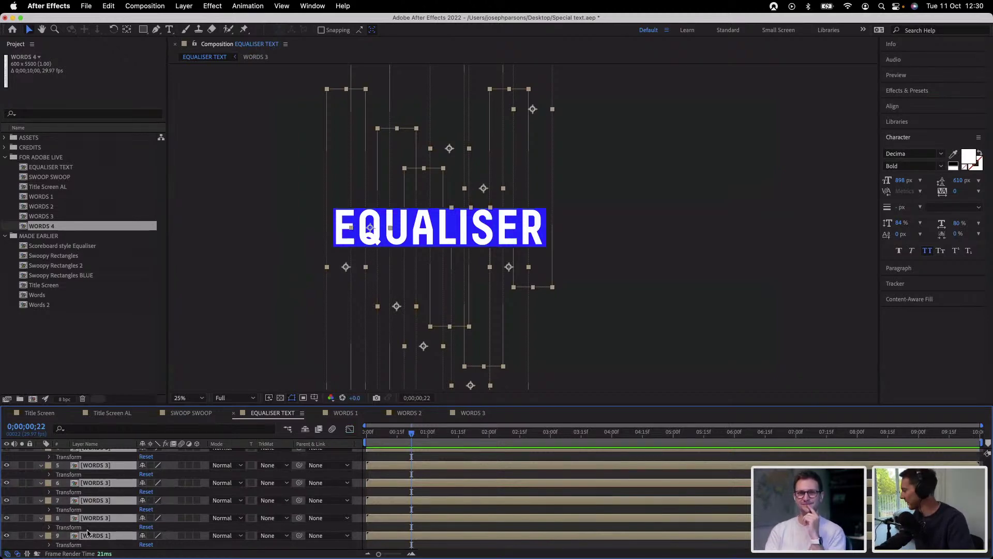
left_click(49, 544)
scroll(56, 512, "down", 3)
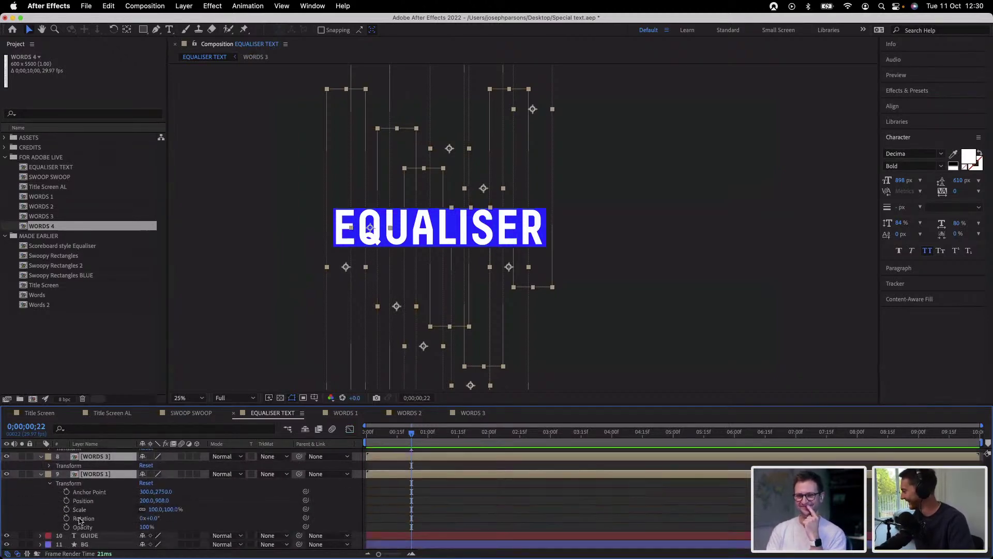
left_click(66, 500)
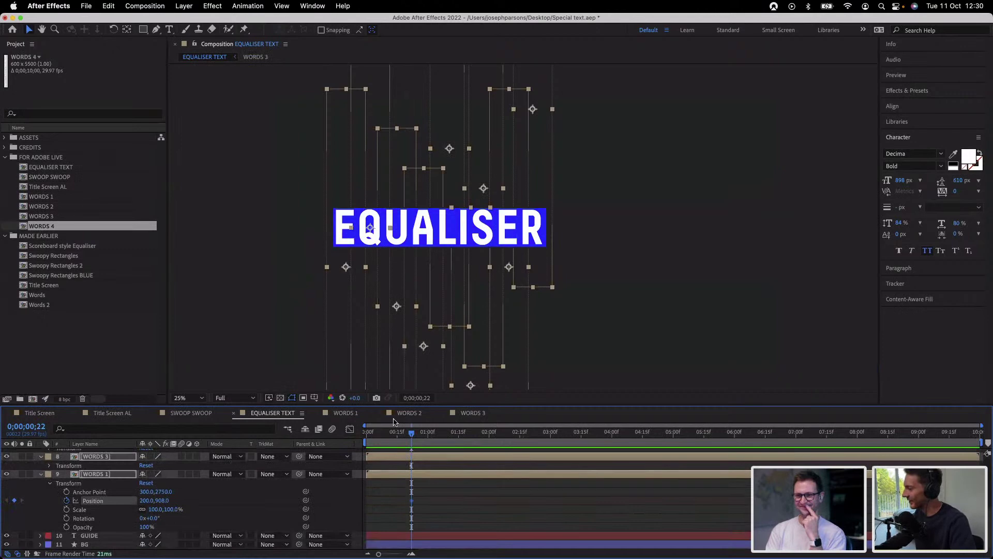
At frame 0, drag the bars down, align their top edges, and preview them rising
left_click_drag(414, 435, 366, 433)
left_click_drag(345, 223, 332, 500)
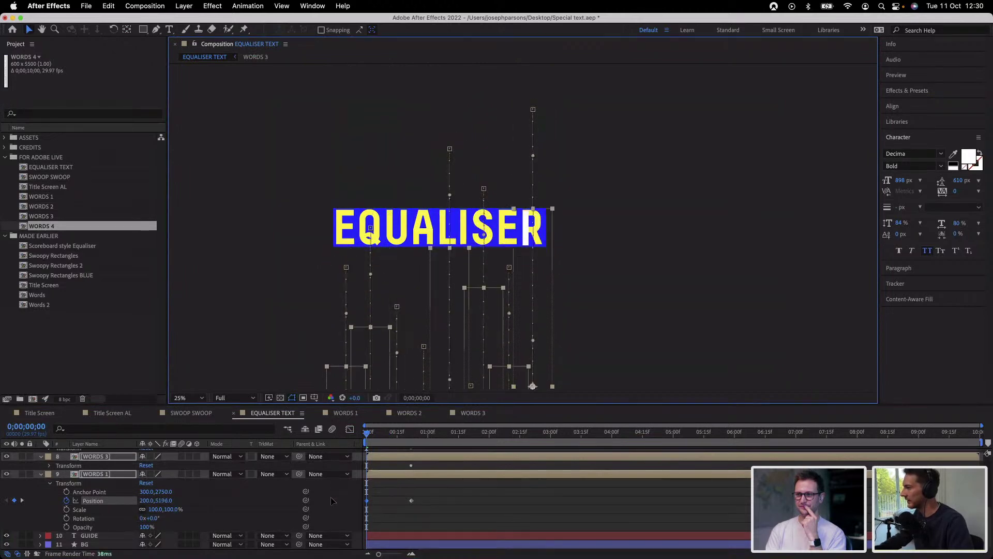
left_click_drag(373, 356, 378, 389)
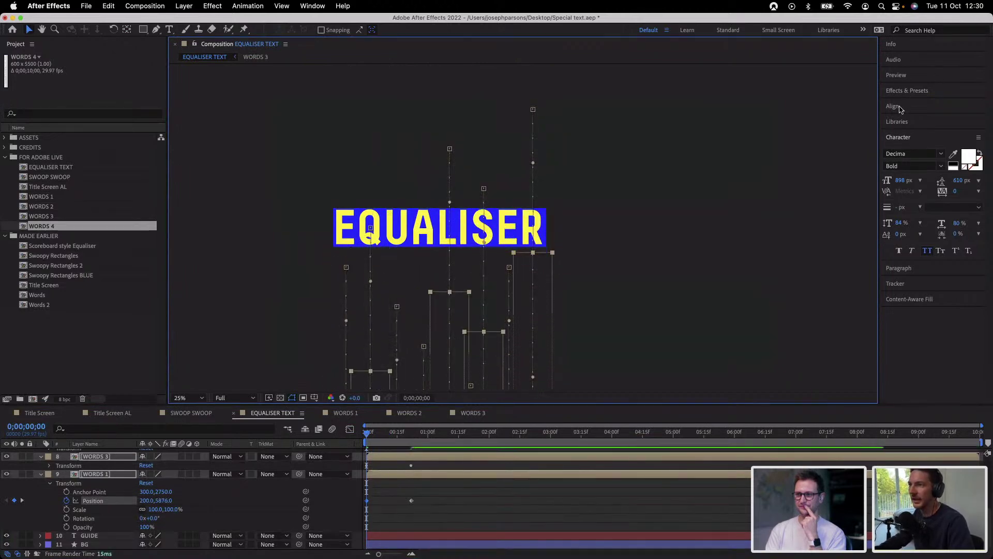
left_click(901, 107)
left_click(943, 131)
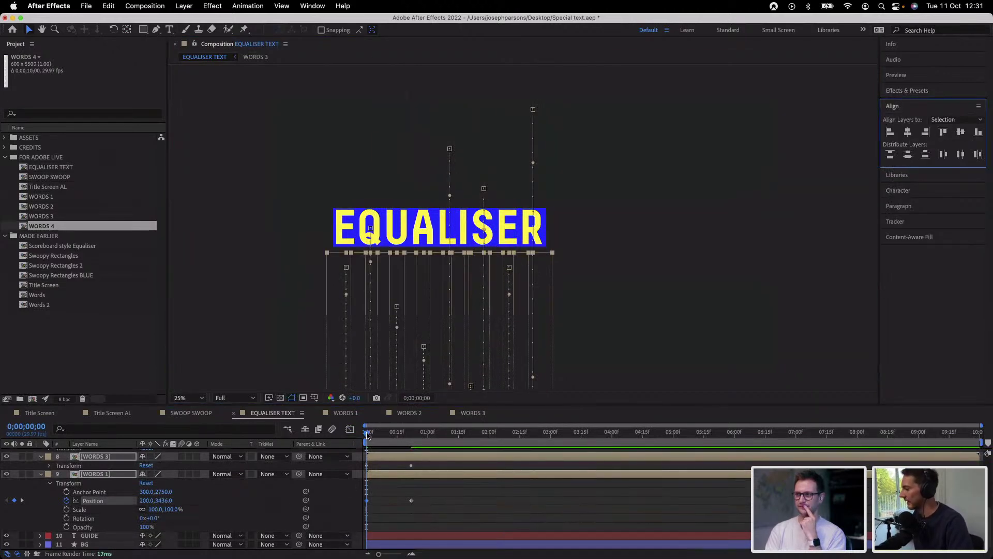
left_click(368, 435)
key("space")
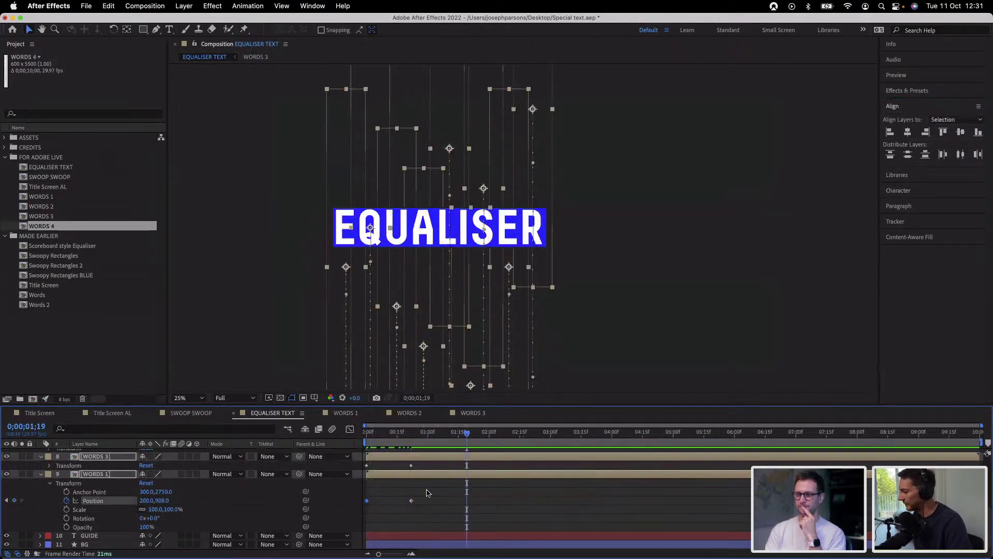
left_click(349, 430)
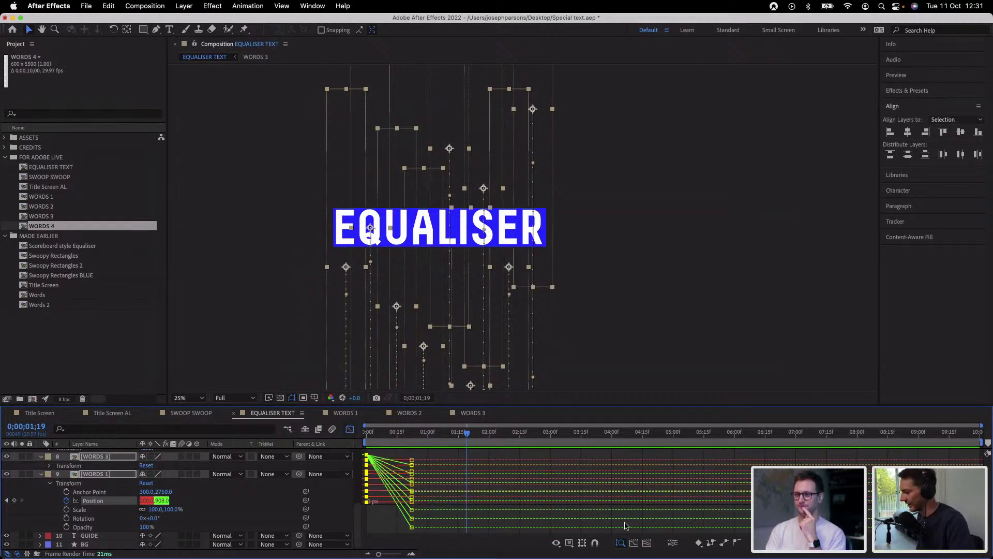
Separate the bars' Position into X Position and Y Position, then collapse the layers' Transform groups
left_click(672, 544)
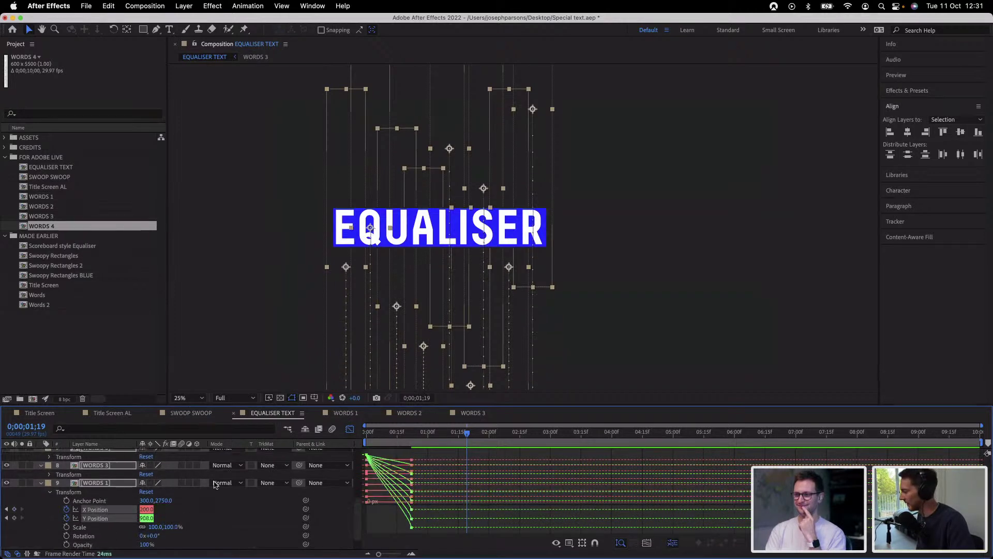
left_click(82, 535)
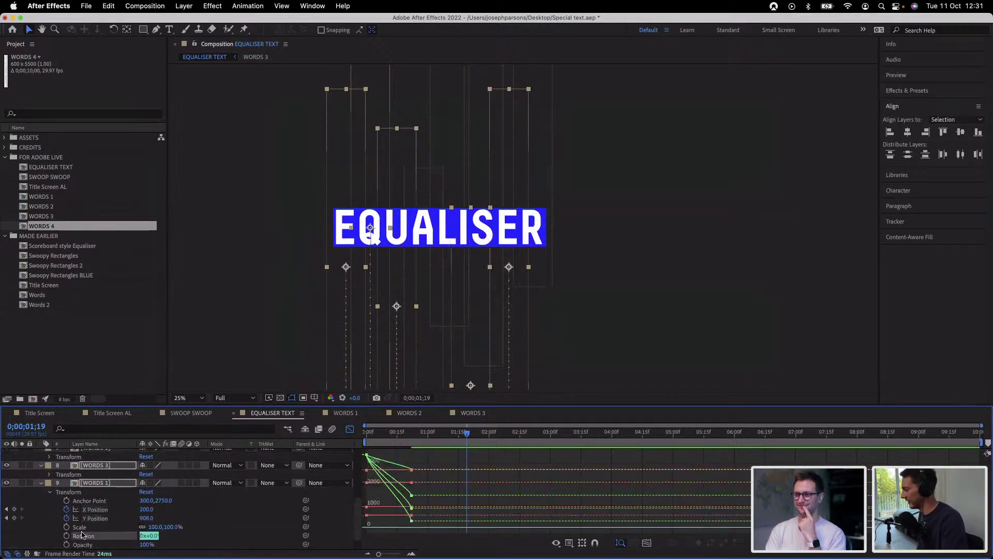
left_click(41, 483)
scroll(83, 466, "up", 5)
key("u")
key("u")
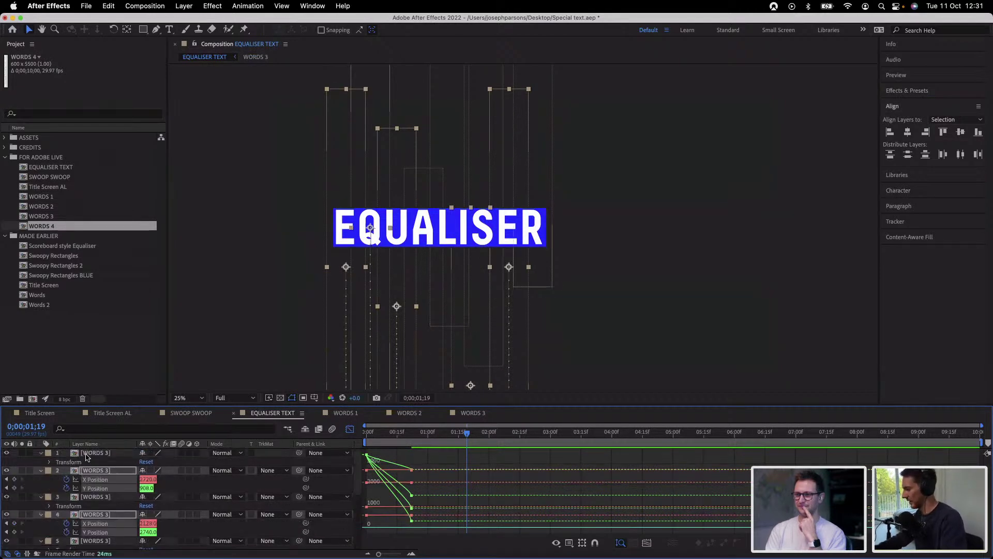
left_click(87, 453)
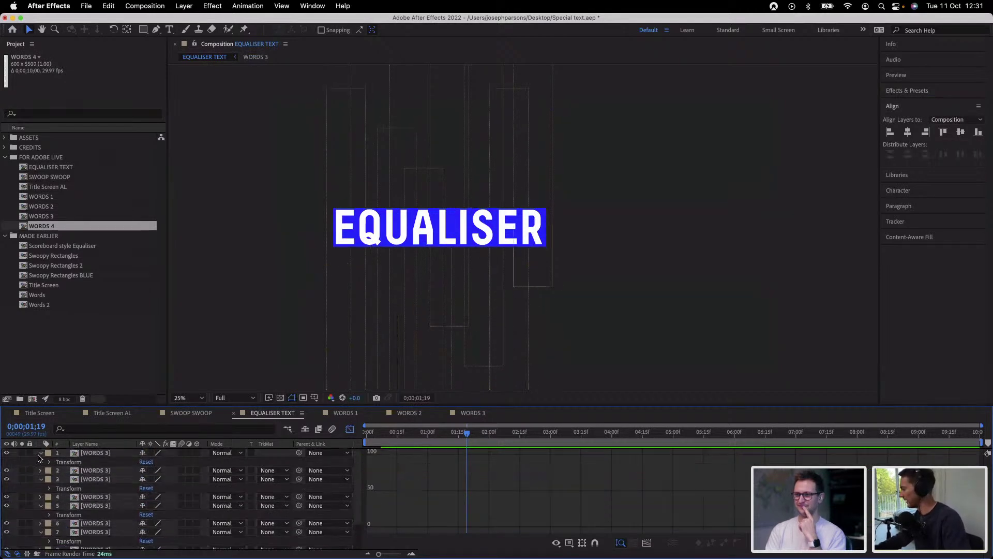
left_click(41, 454)
left_click(41, 470)
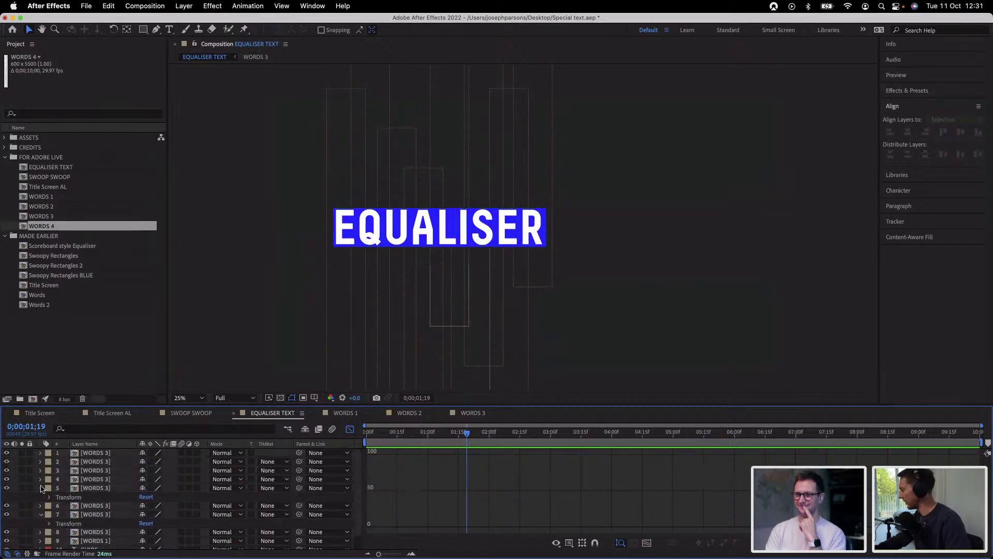
left_click(40, 488)
Show only keyframed properties and turn off X Position animation on layers 1–4
left_click(41, 505)
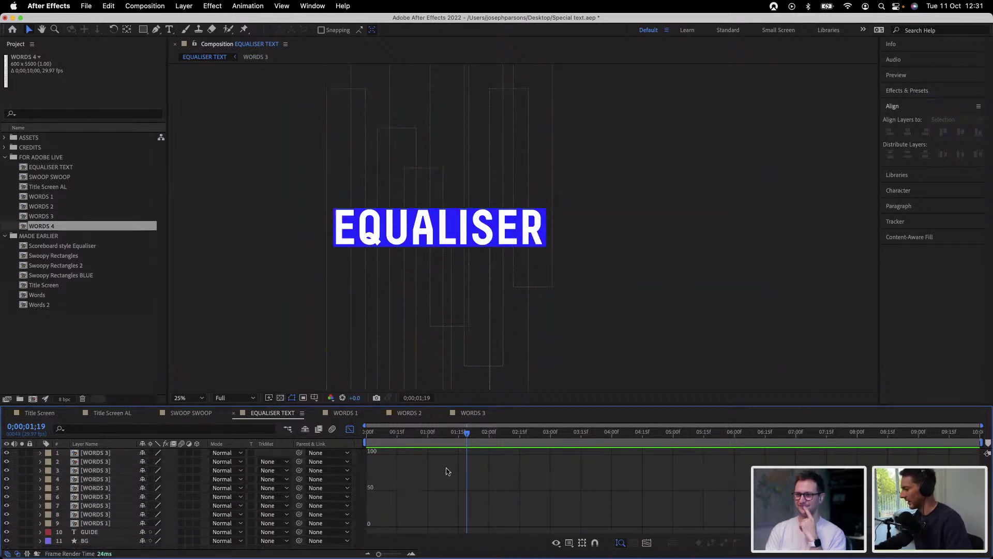
key("u")
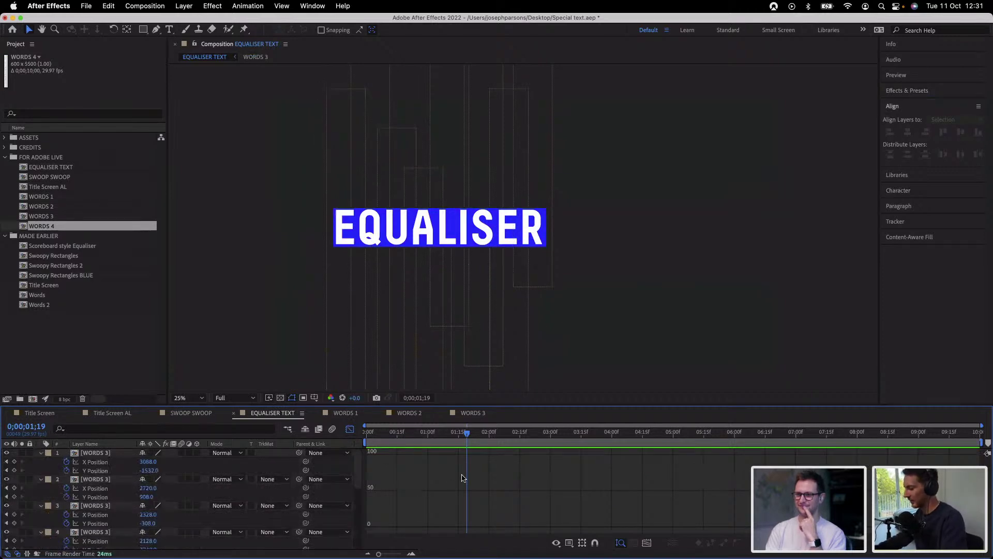
left_click(350, 430)
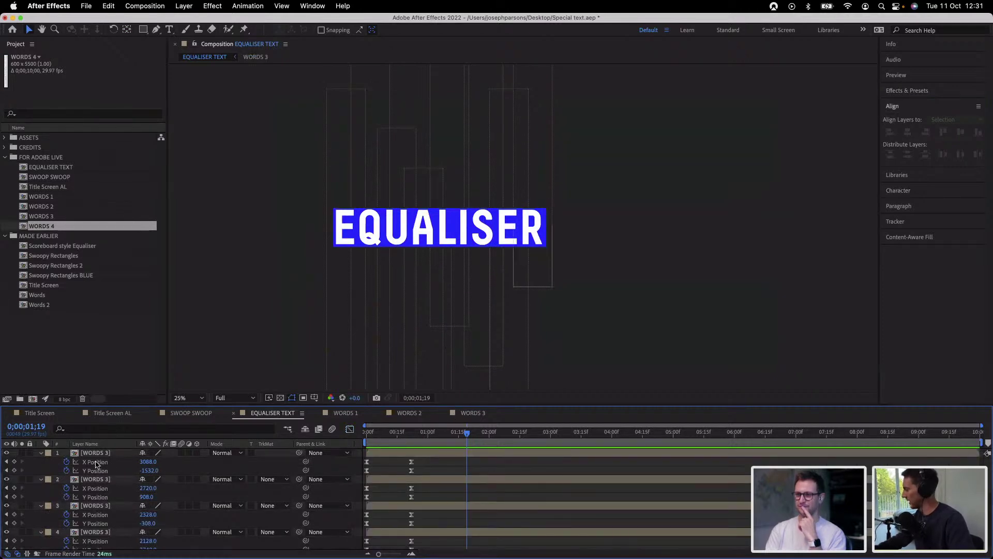
left_click(67, 463)
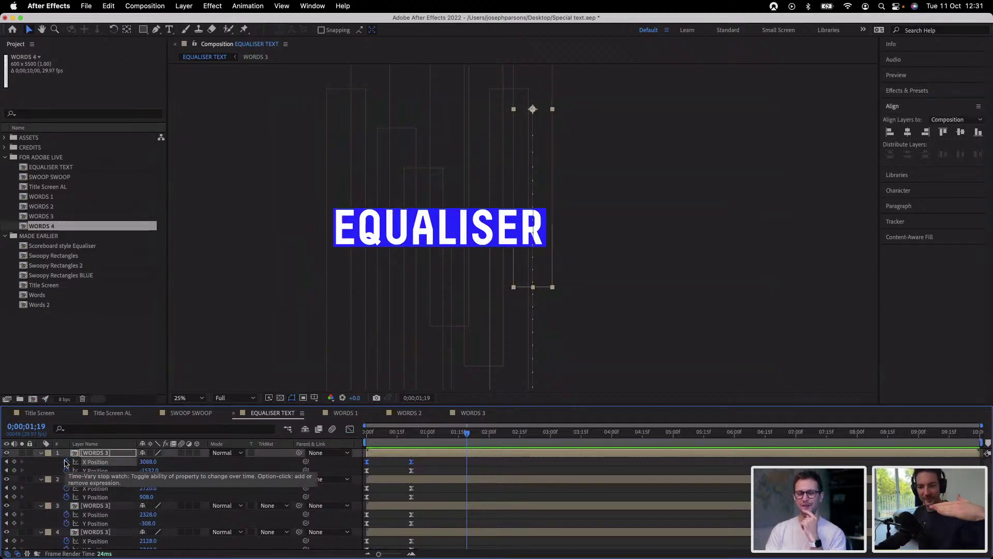
left_click(66, 462)
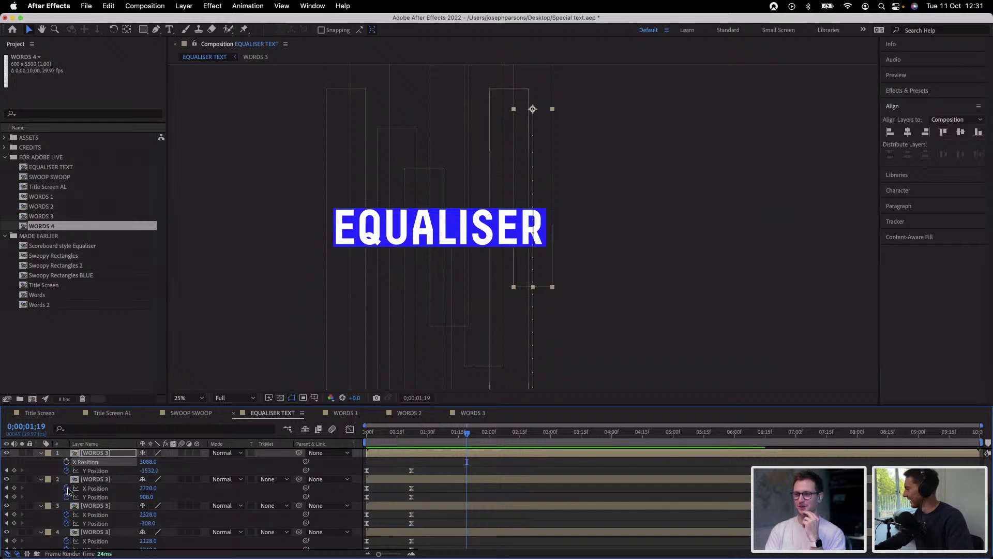
left_click(66, 487)
left_click(66, 514)
scroll(69, 497, "down", 2)
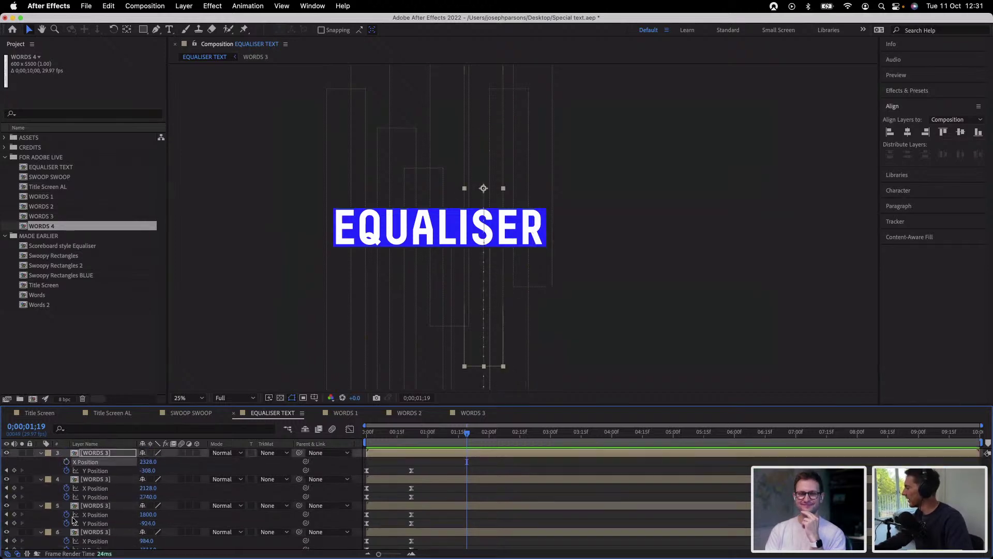
left_click(66, 488)
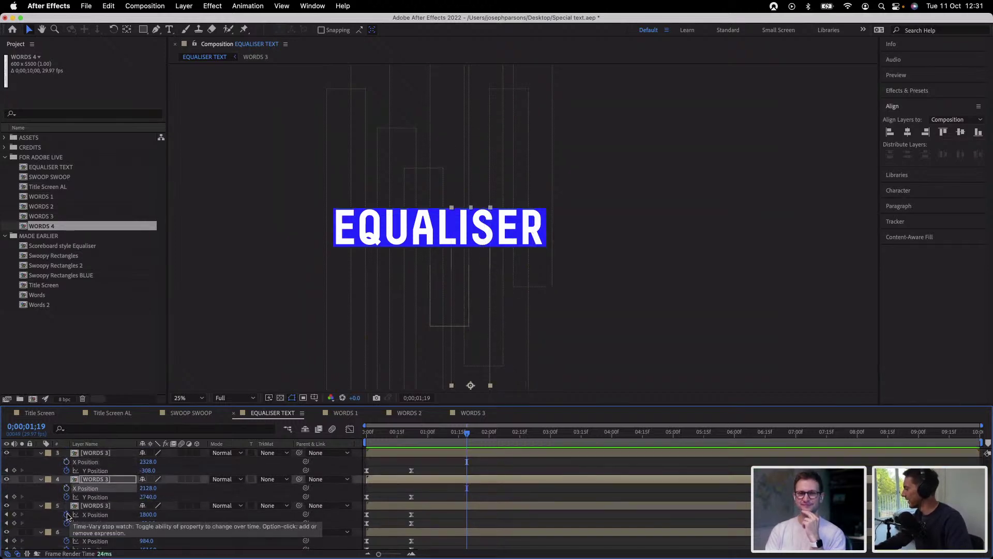
Turn off X Position animation on layers 5–9, leaving only Y Position animated
left_click(66, 514)
scroll(77, 519, "down", 3)
scroll(73, 515, "up", 2)
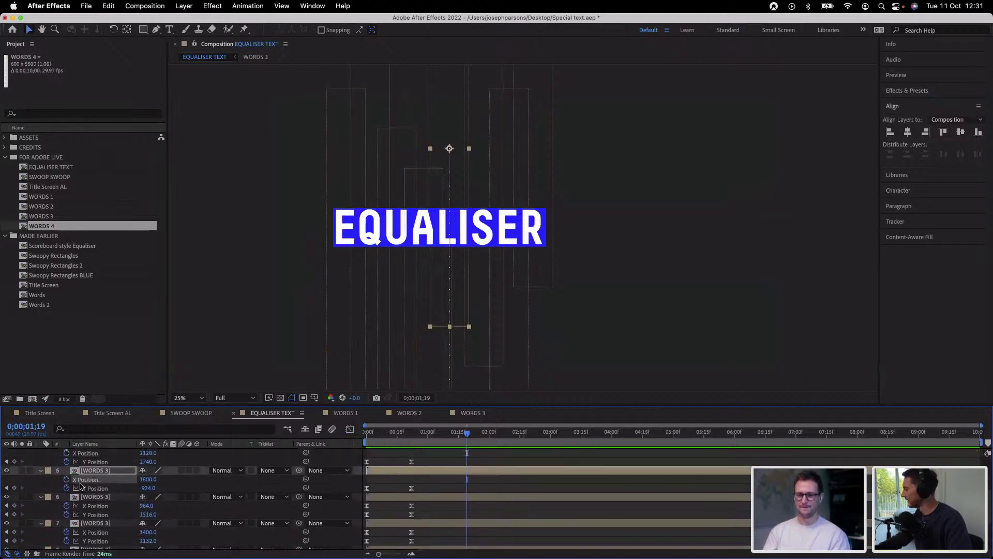
left_click(66, 505)
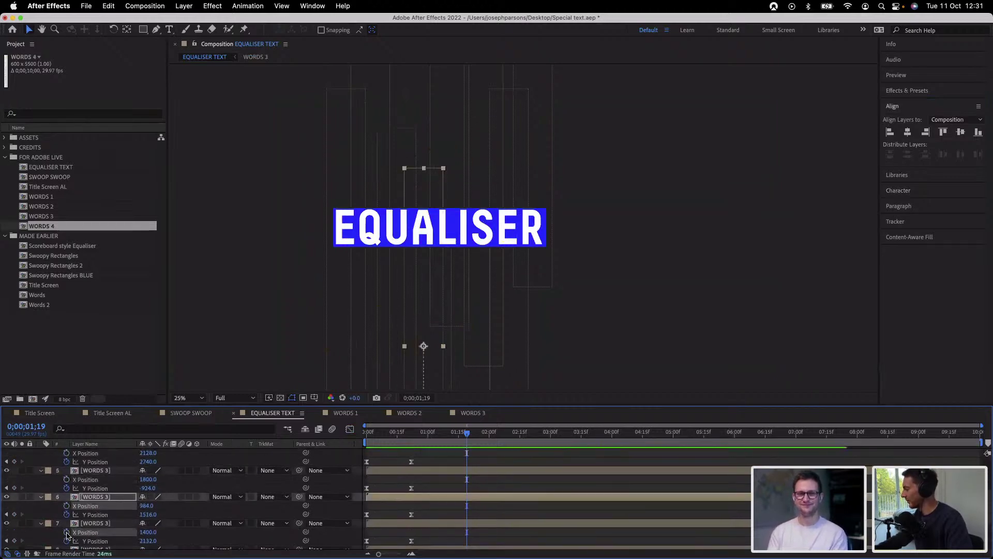
left_click(66, 532)
scroll(87, 523, "down", 2)
left_click(66, 506)
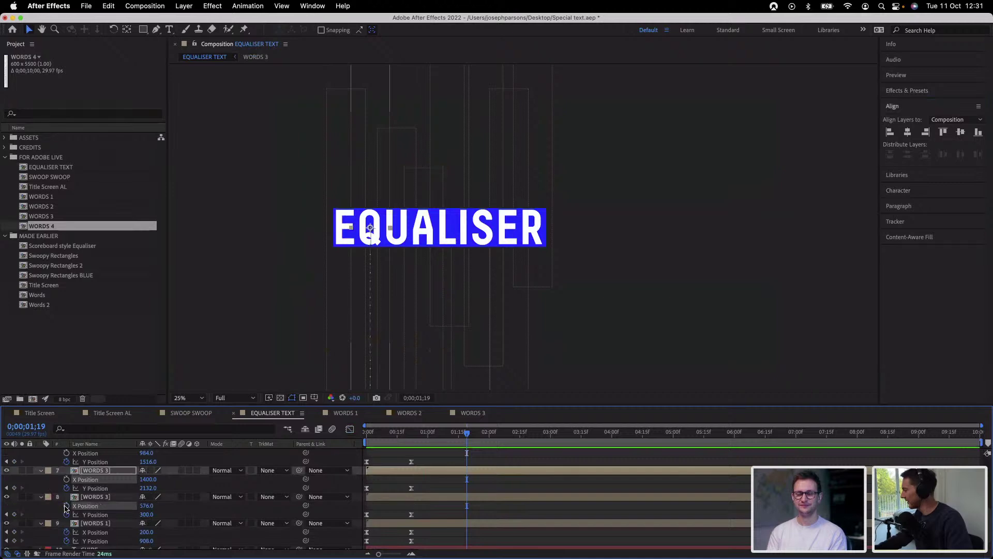
left_click(66, 532)
scroll(114, 524, "down", 1)
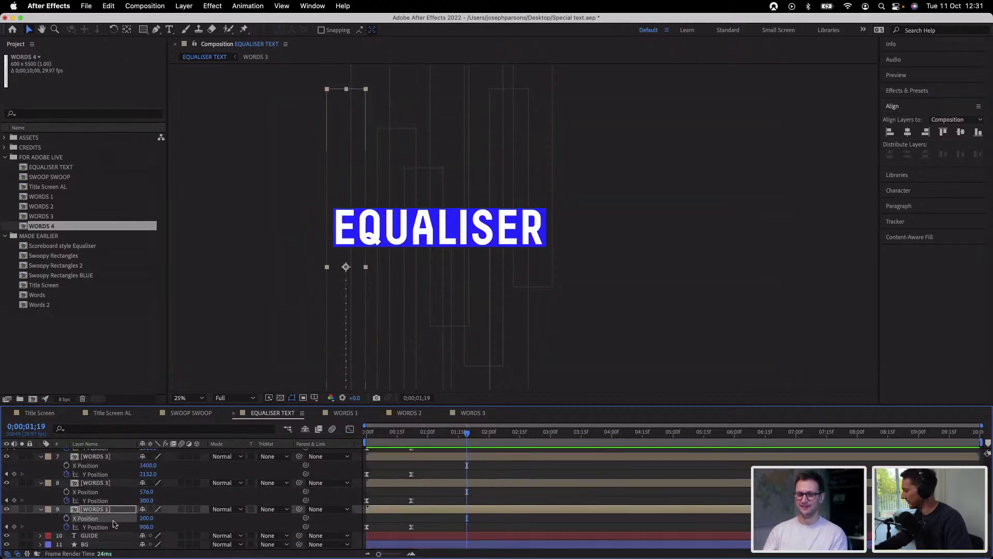
scroll(114, 524, "up", 10)
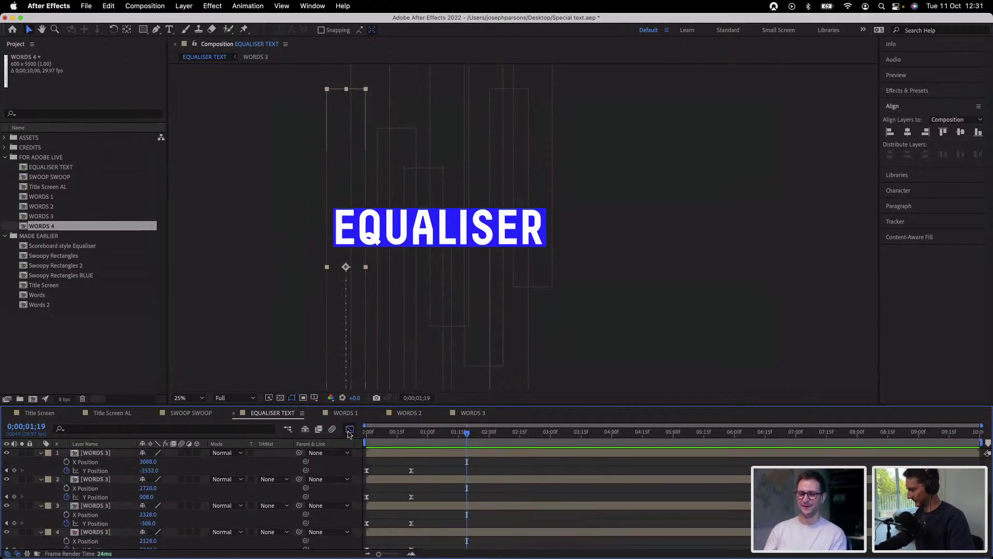
left_click(101, 454)
scroll(101, 466, "down", 10)
Show the Y Position keyframes of all nine bar layers as value curves in the Graph Editor
left_click(96, 510, "shift")
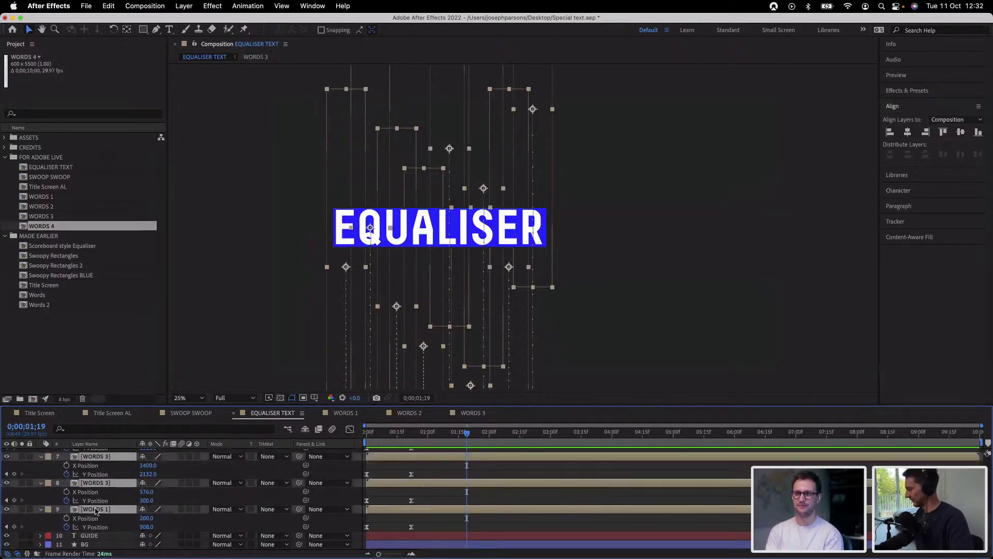
key("u")
key("u")
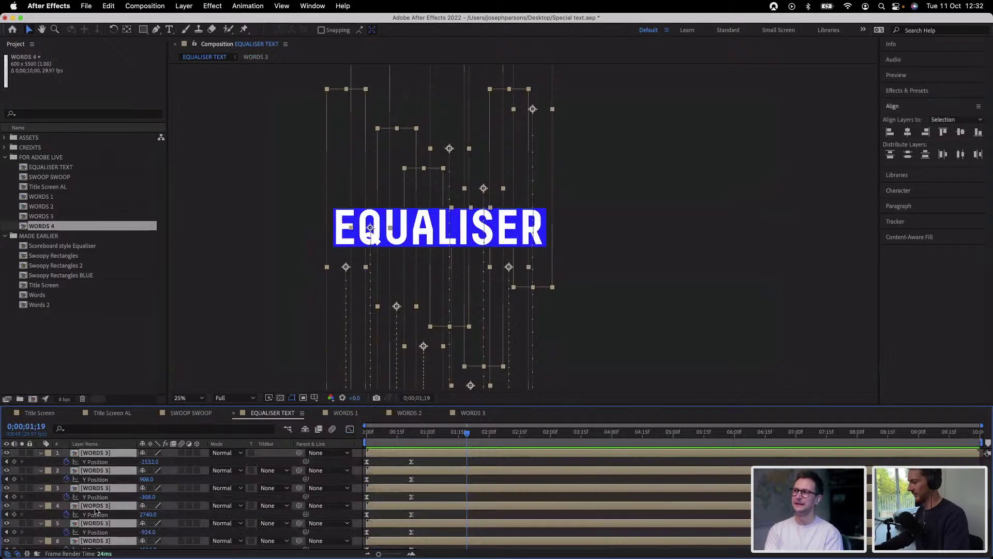
scroll(463, 501, "down", 3)
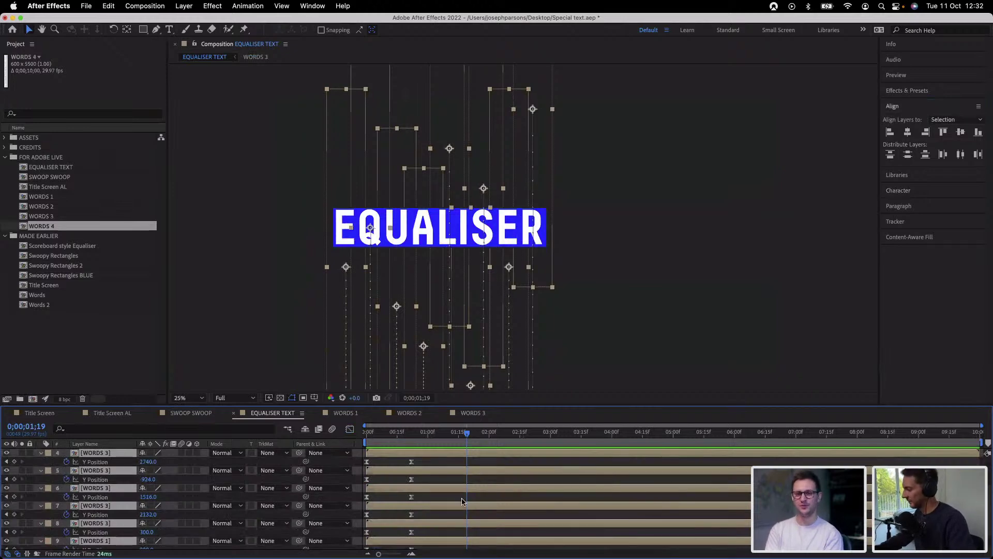
left_click_drag(463, 405, 463, 324)
left_click_drag(420, 522, 355, 361)
left_click(350, 348)
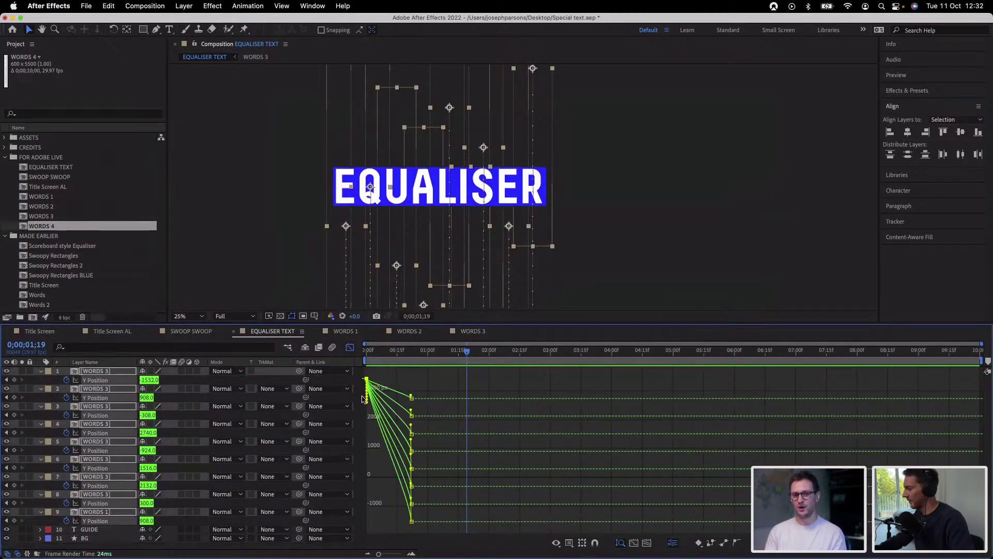
Reshape the Y Position curves for a strong ease-out, then preview from the start
left_click_drag(367, 404, 402, 378)
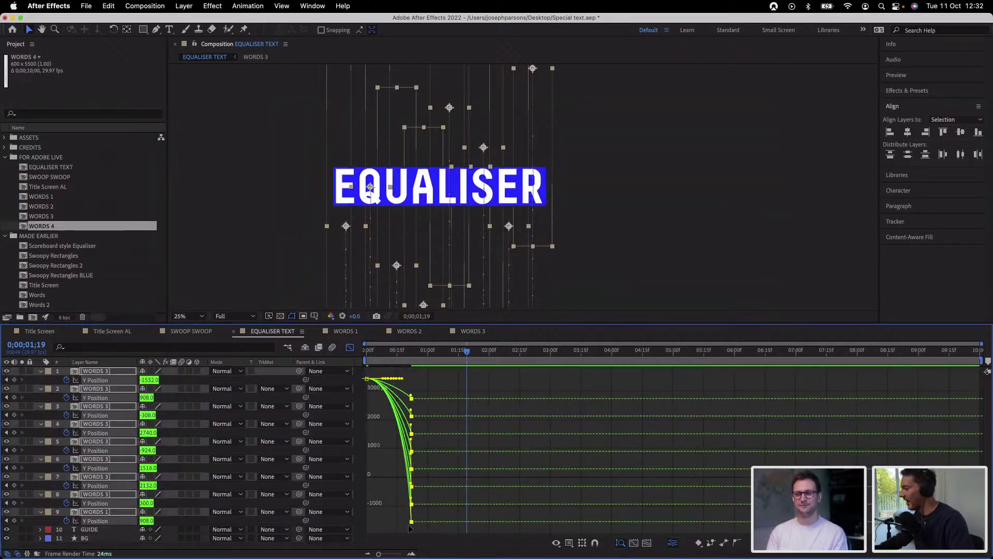
left_click_drag(412, 501, 367, 503)
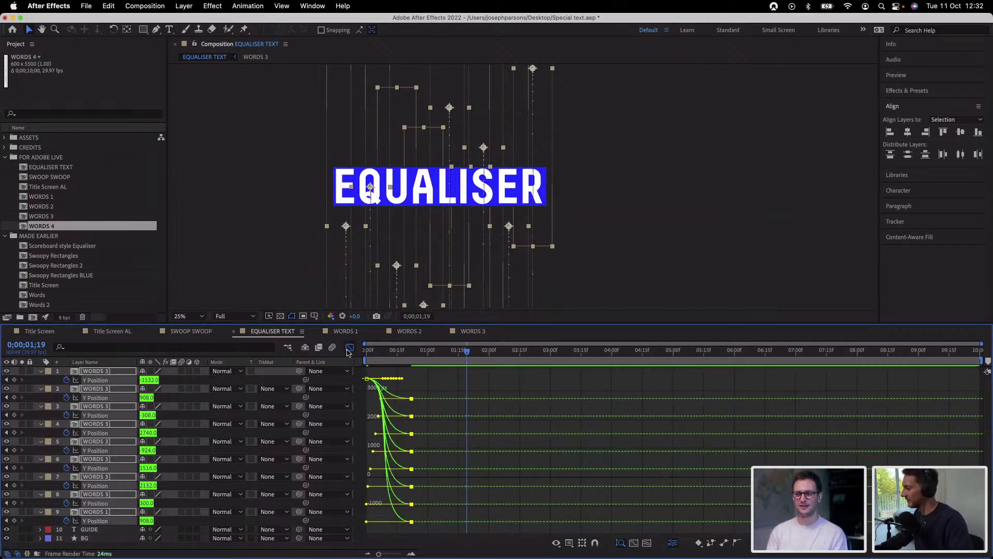
left_click(369, 350)
key("space")
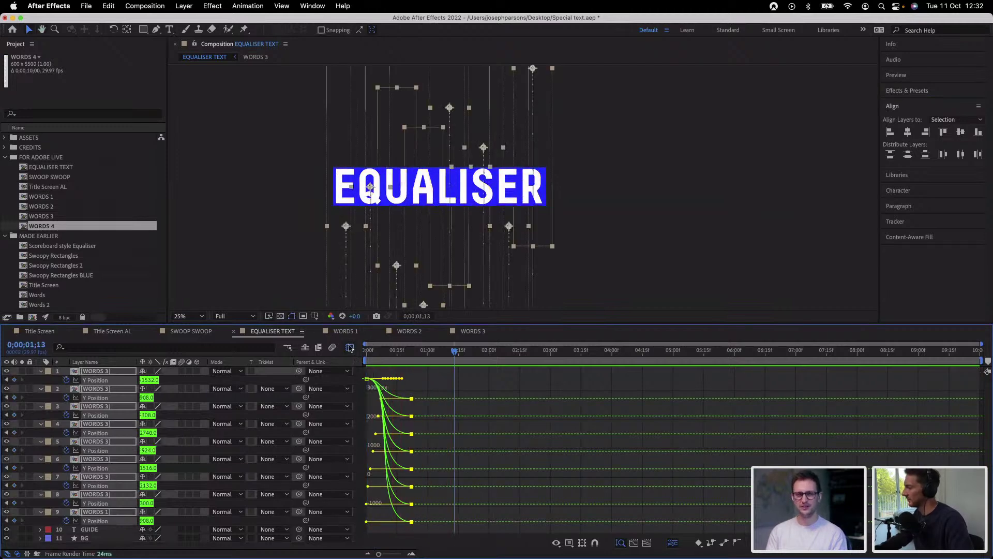
Move the landing Y Position keyframes to about 0;00;01;14 and preview the timing
left_click(351, 348)
left_click_drag(439, 521, 456, 523)
left_click_drag(372, 351, 325, 352)
key("space")
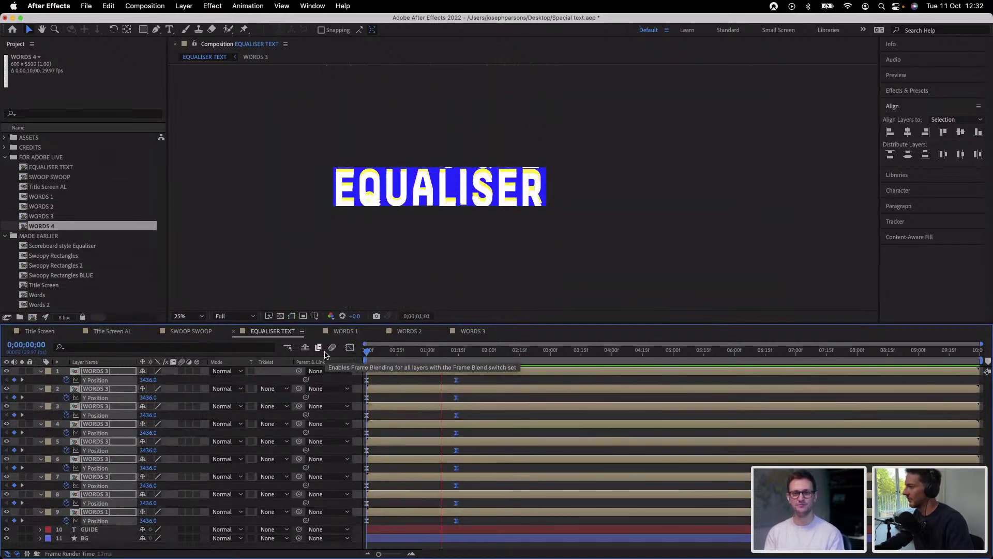
key("space")
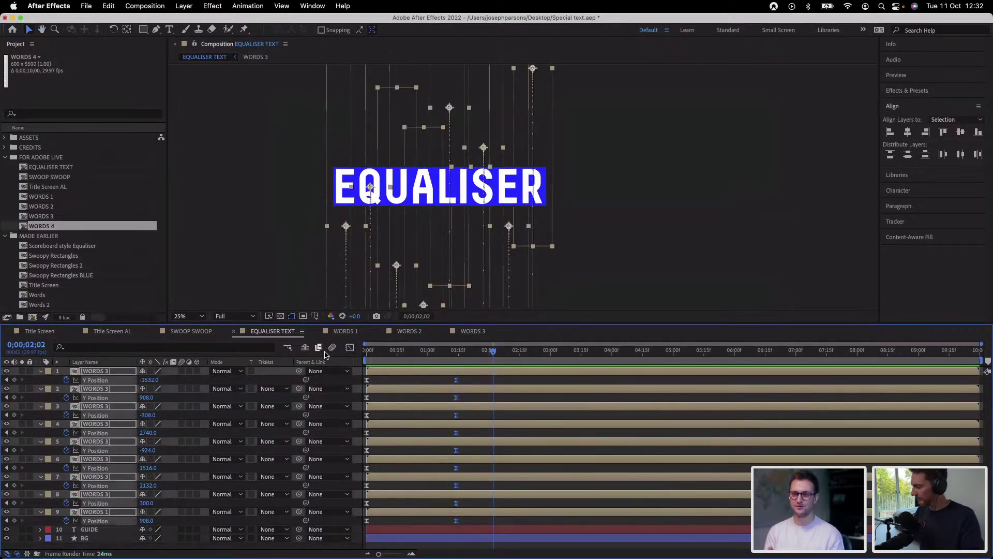
Delete the GUIDE layer and return to the start of the timeline
left_click(451, 533)
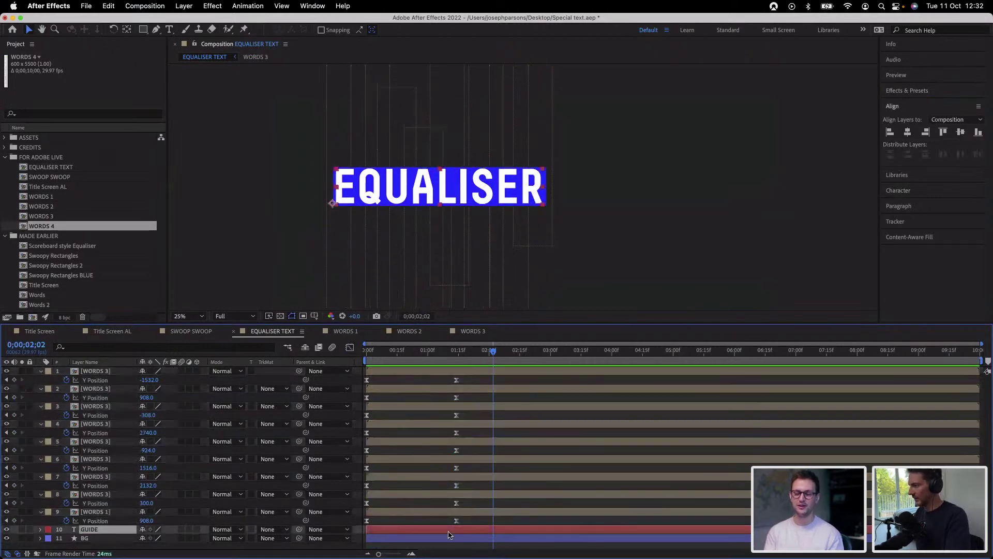
key("Delete")
key("Home")
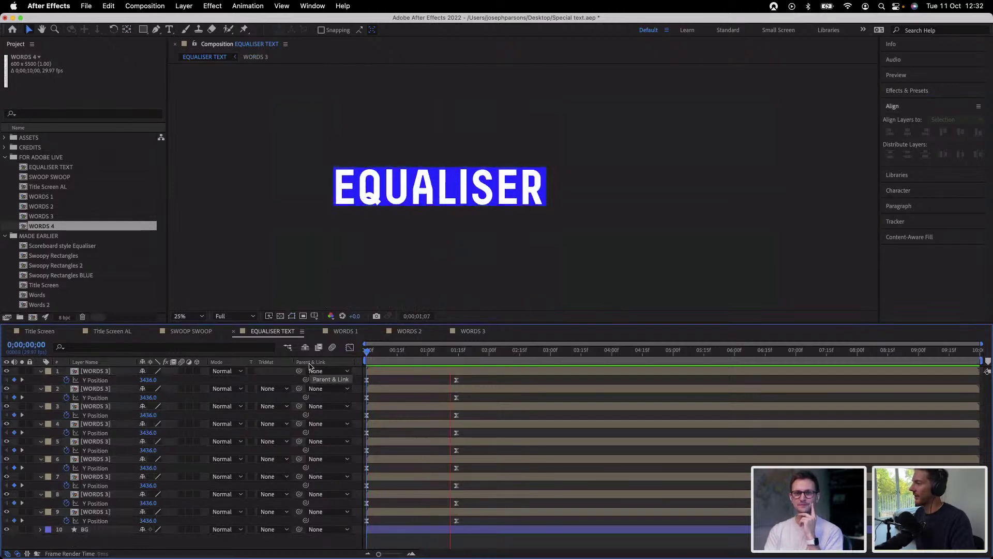
Shift the letters' landing keyframes slightly later and preview EQUALISER assembling
left_click_drag(465, 523, 478, 384)
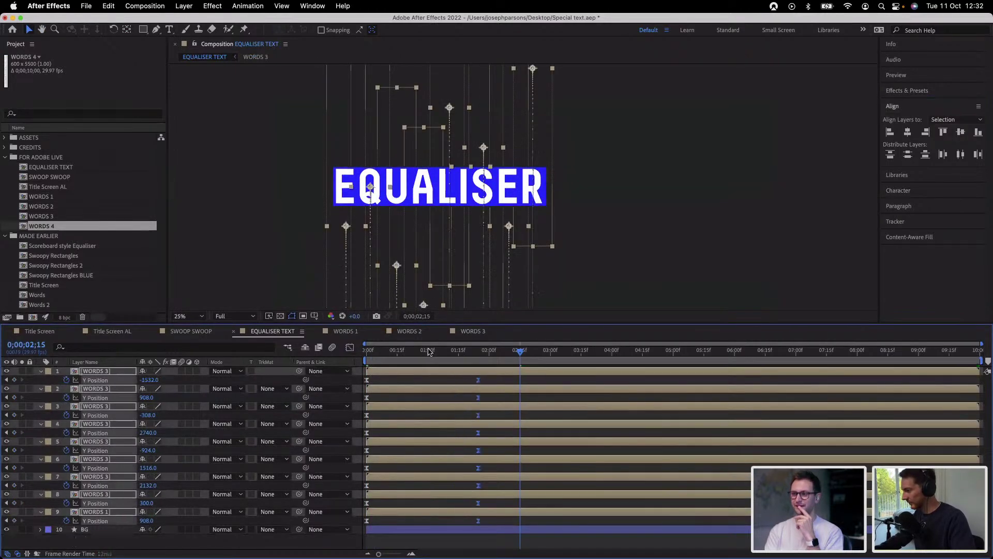
key("Home")
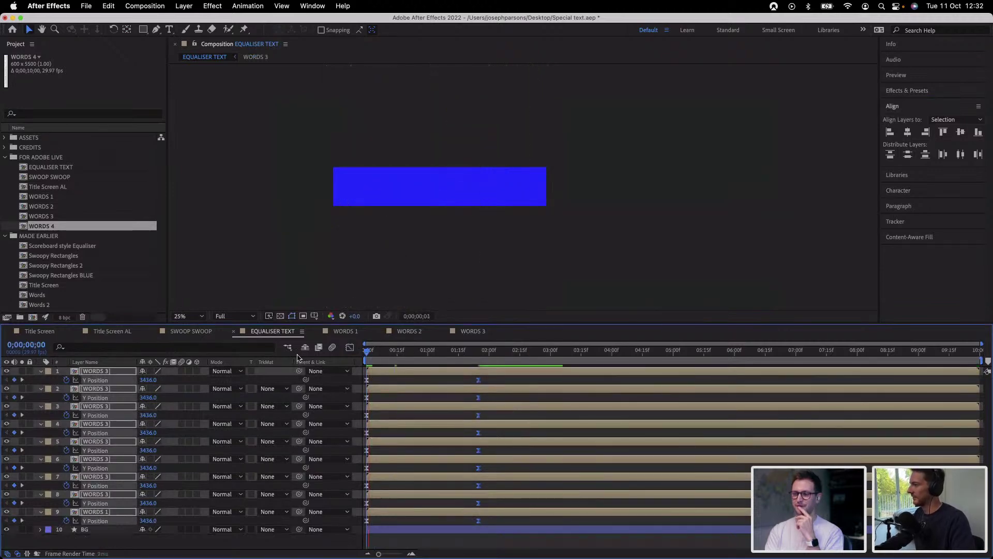
key("space")
key("space")
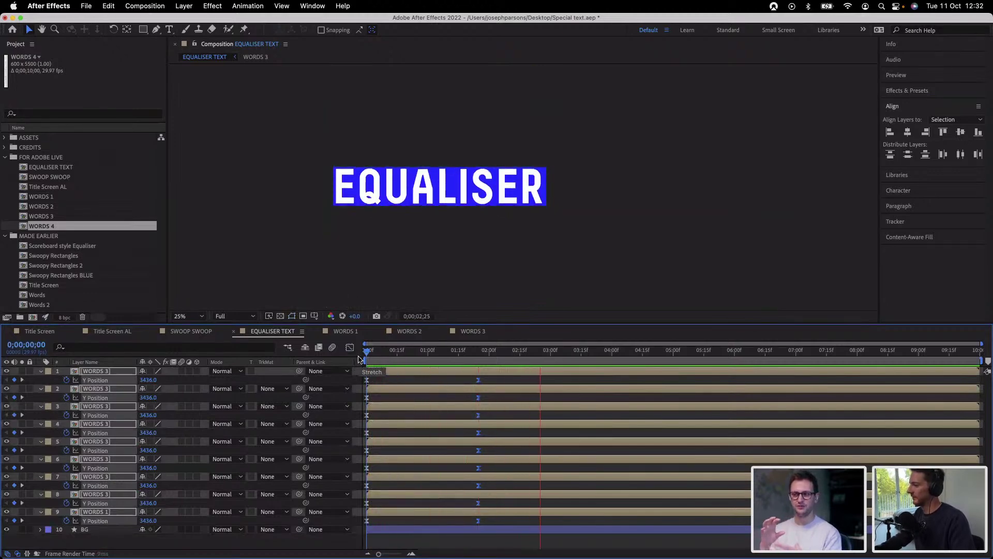
key("space")
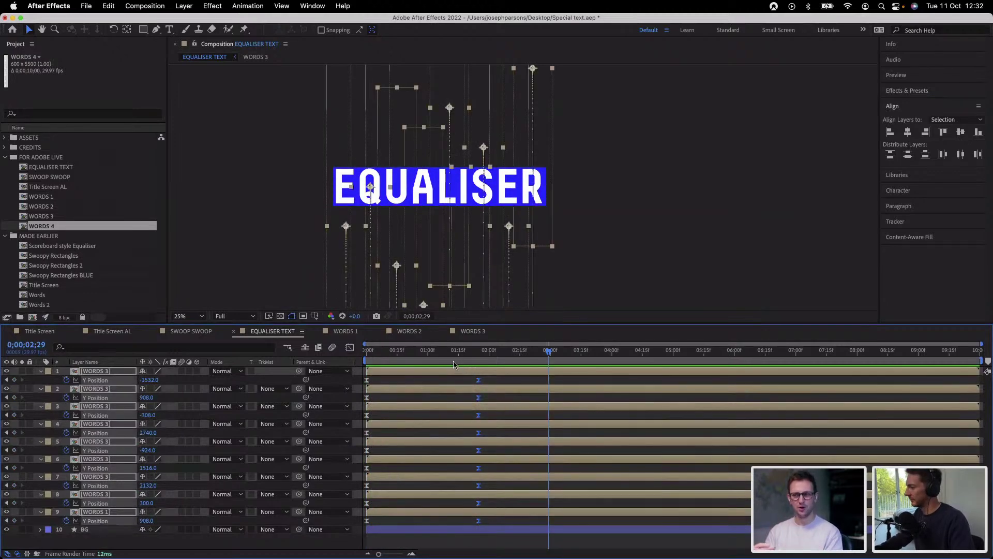
key("Home")
key("space")
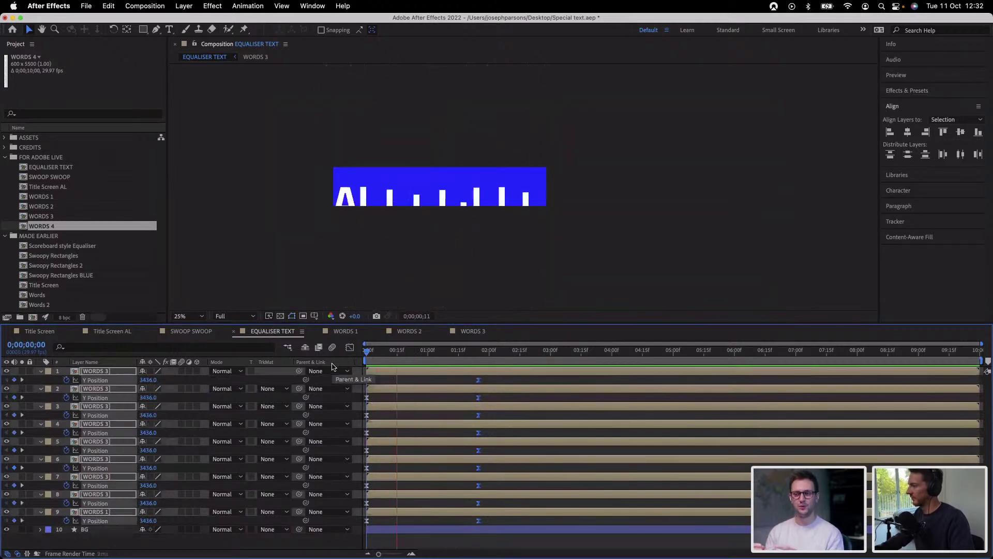
key("space")
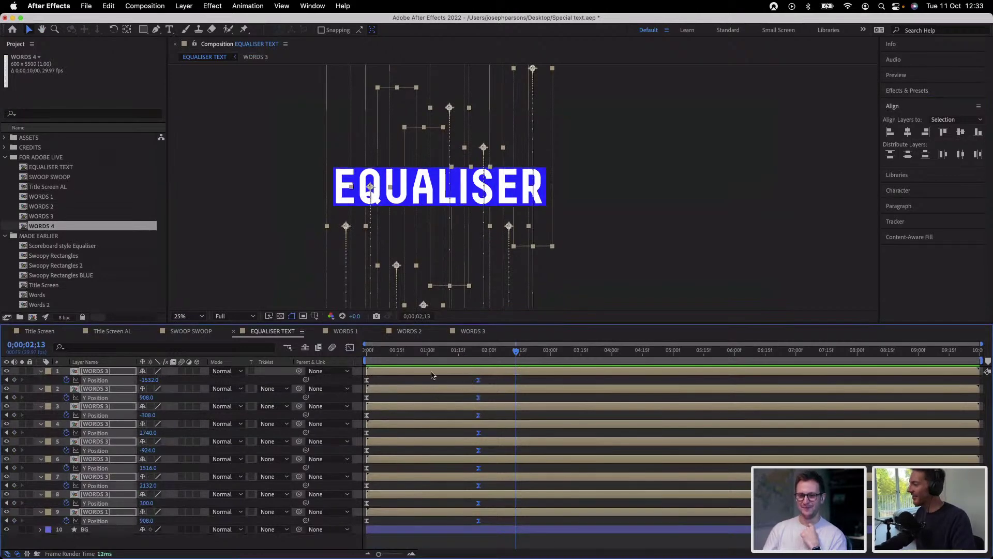
Save Special text.aep with the BG layer hidden
key("super+s")
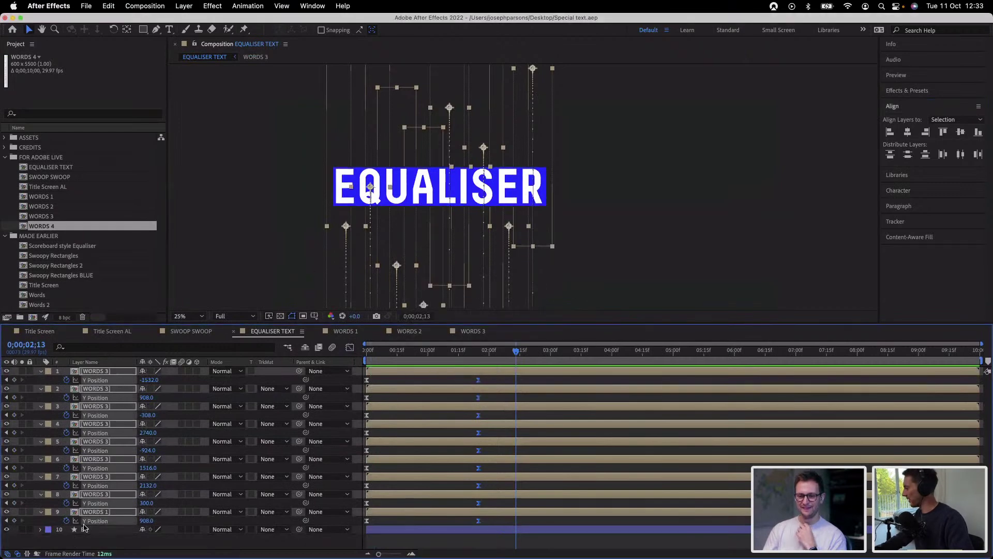
left_click(7, 528)
key("super+s")
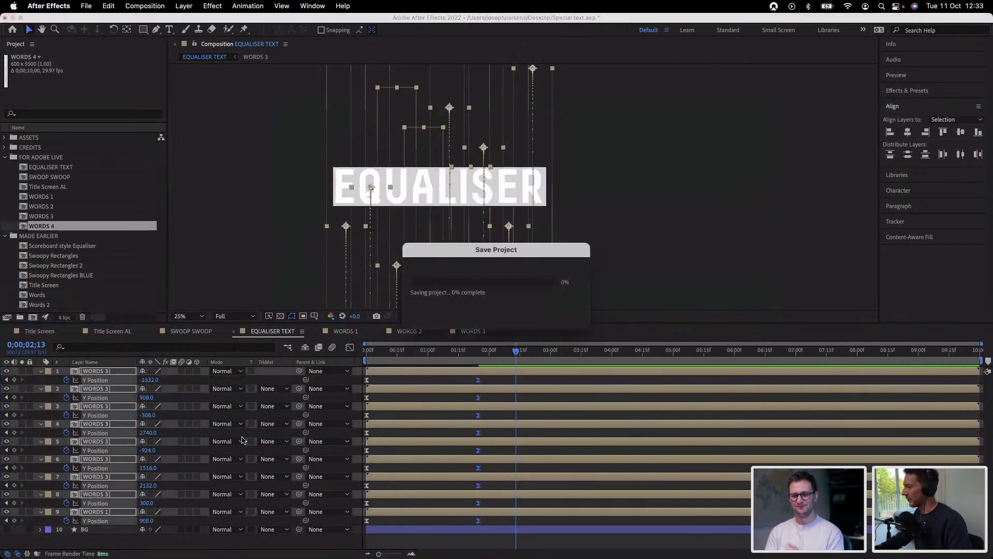
Add EQUALISER TEXT to Title Screen AL, centre it horizontally, and select the SWOOP SWOOP through joseph 2 layers
left_click(119, 335)
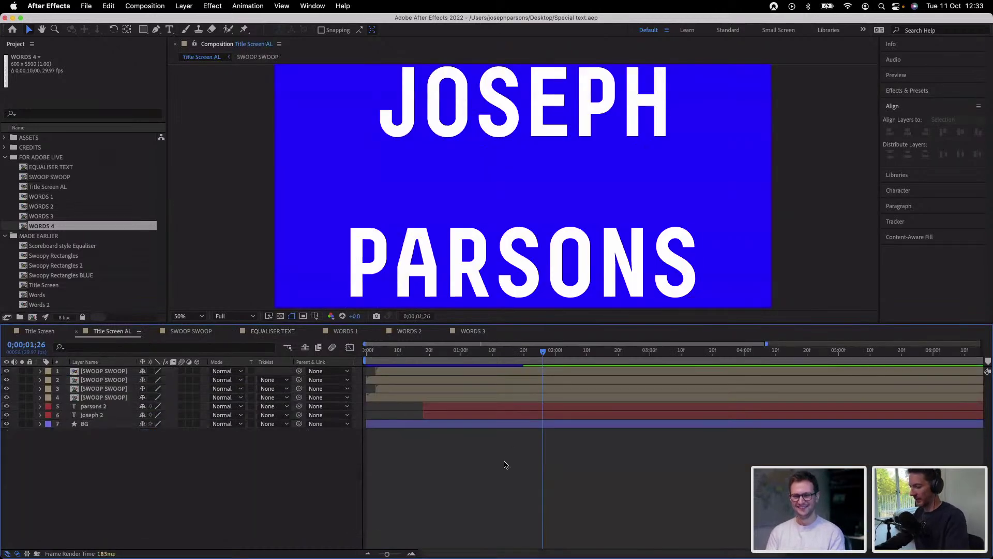
key("comma")
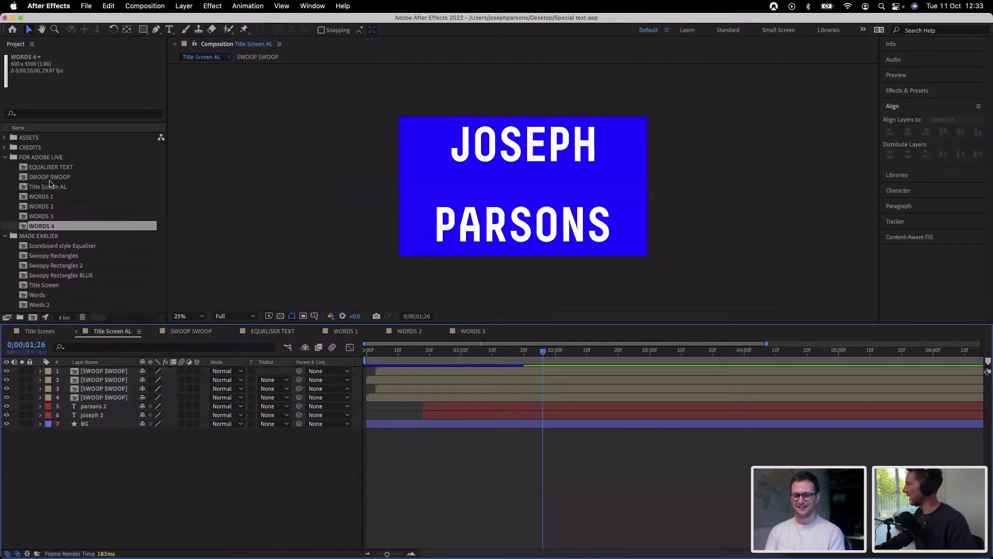
left_click_drag(50, 168, 522, 187)
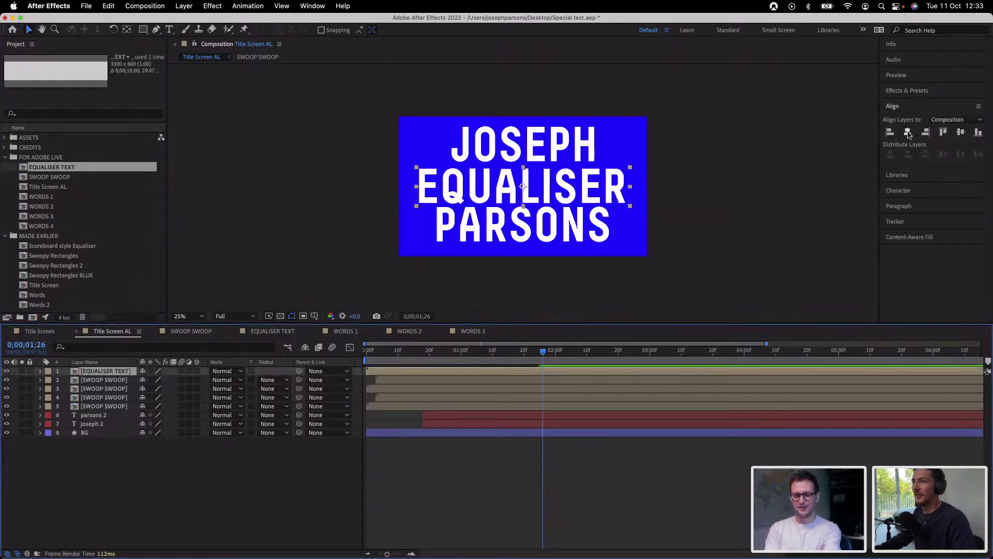
left_click(908, 133)
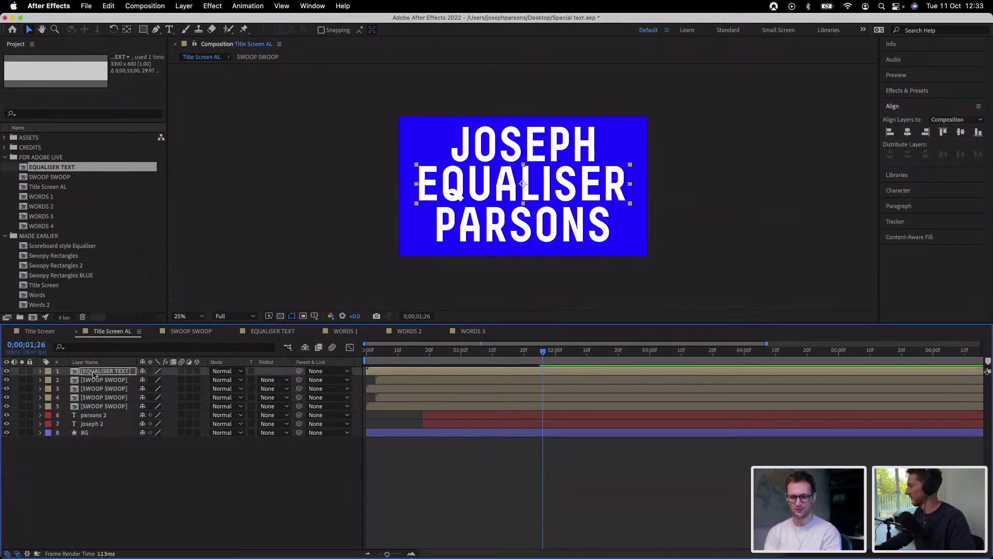
left_click(94, 379)
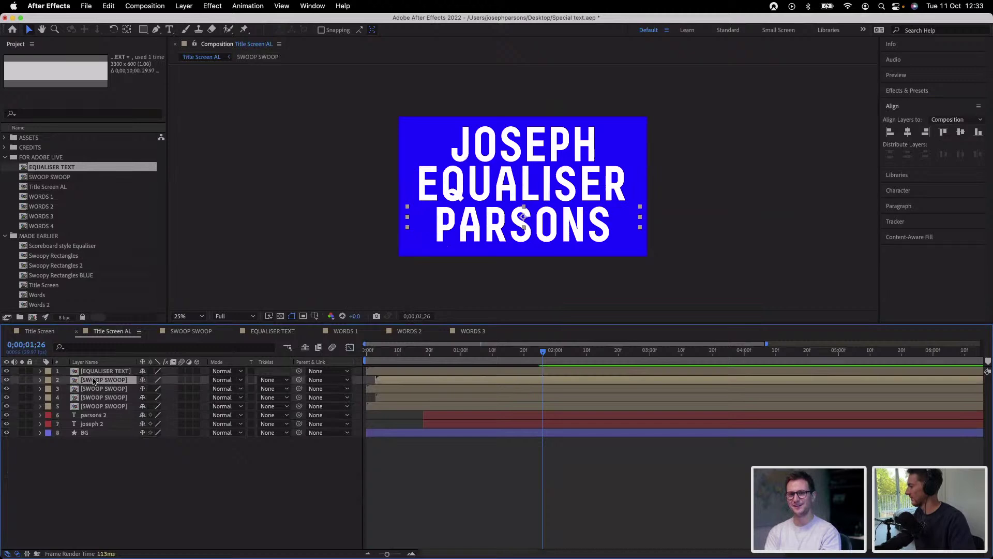
left_click(94, 424, "shift")
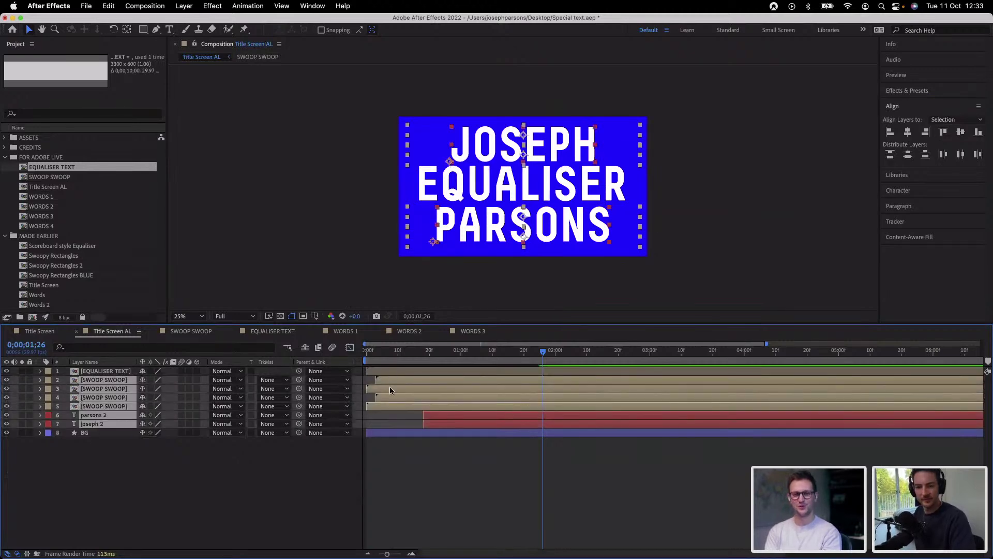
left_click_drag(401, 391, 418, 392)
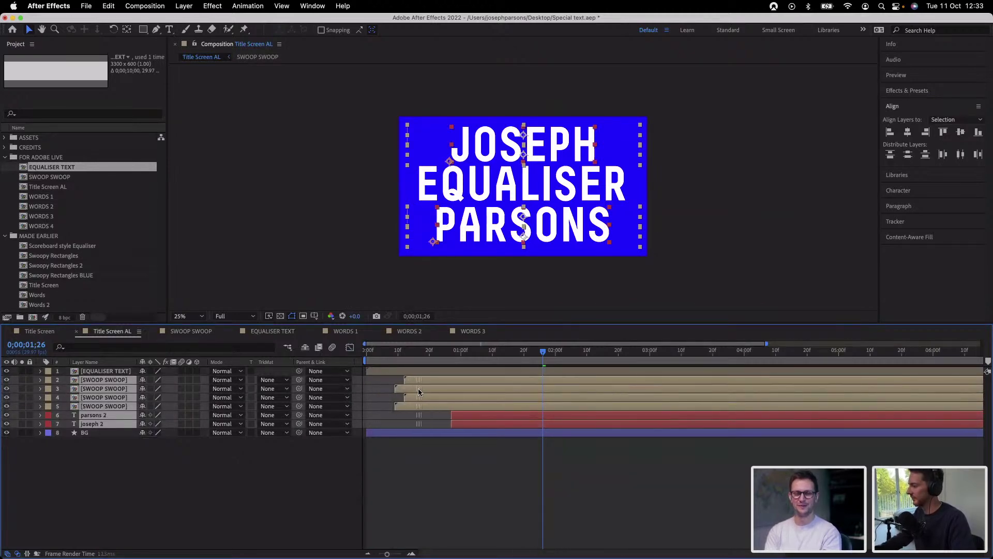
left_click(409, 372)
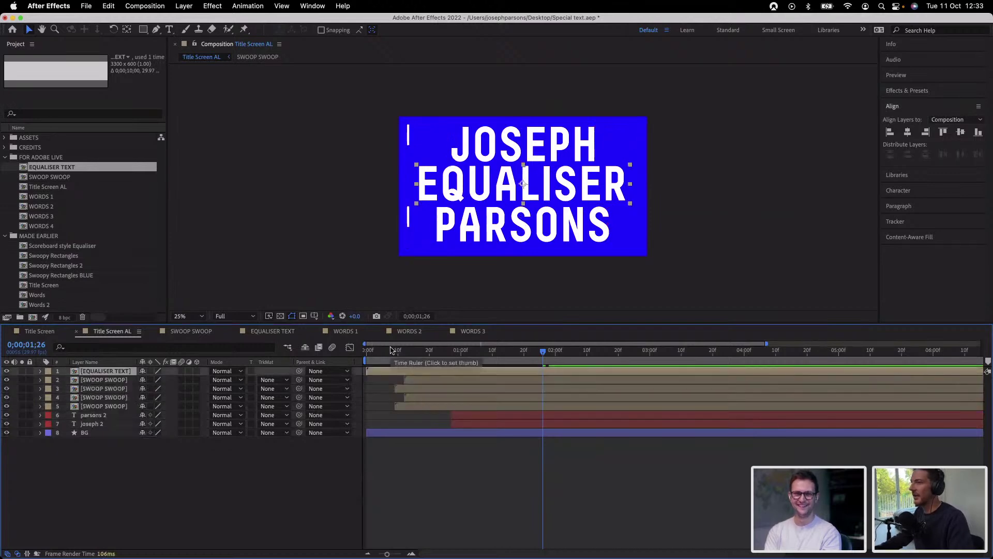
left_click(960, 132)
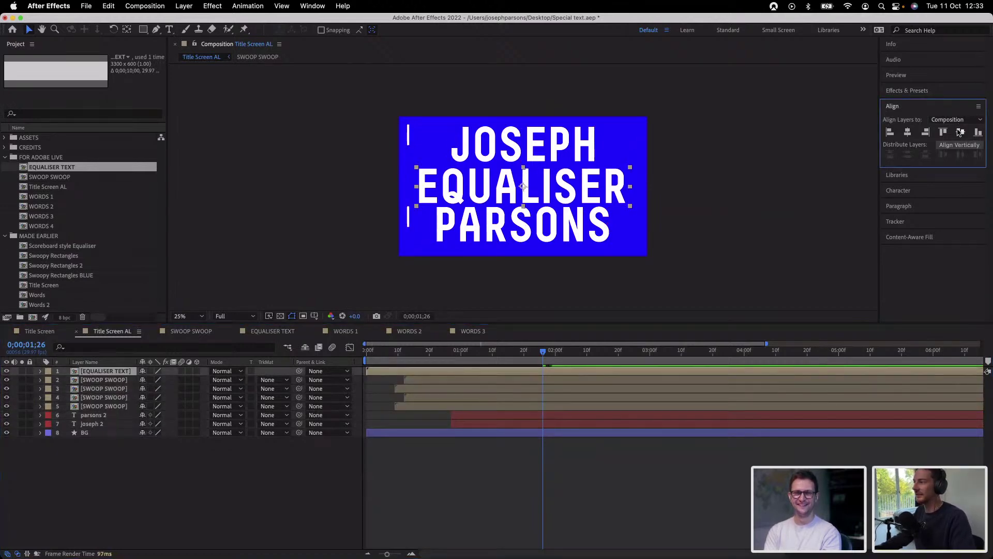
left_click(960, 131)
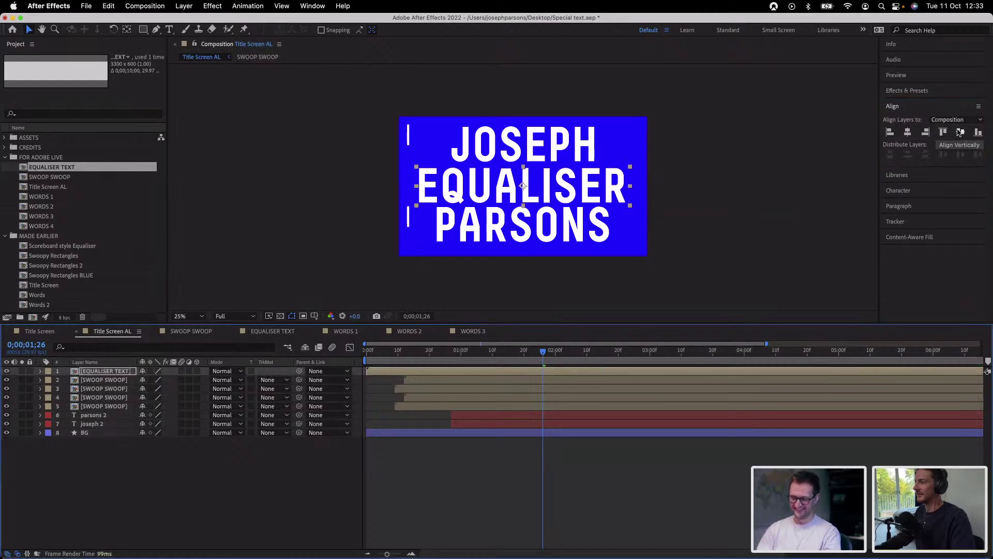
key("Up")
key("Up")
key("Up")
key("Up")
key("Up")
key("Up")
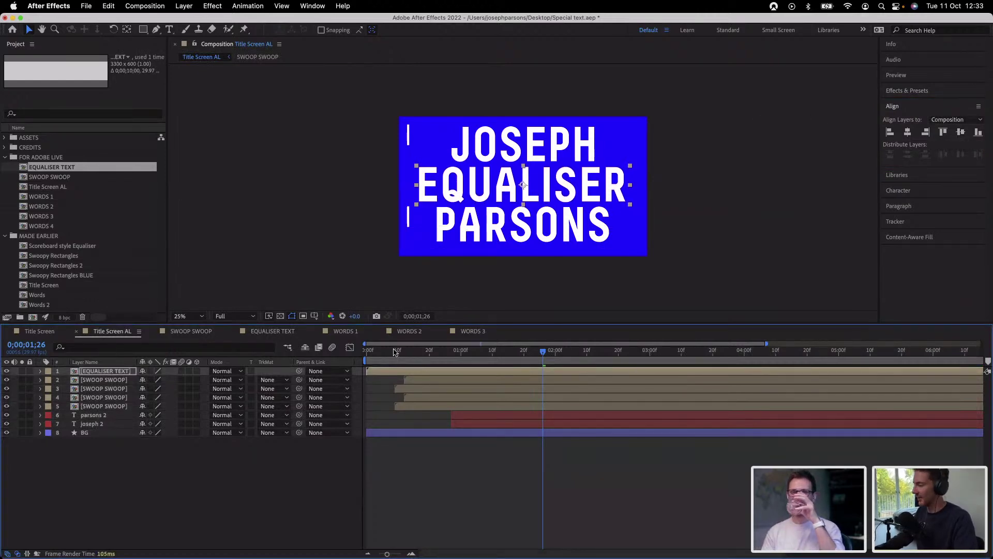
key("Home")
key("space")
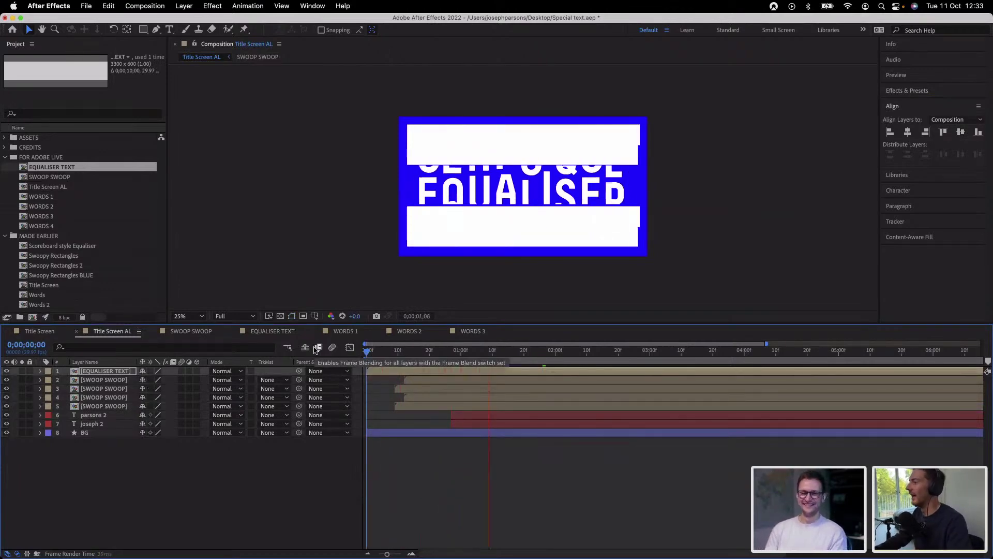
key("space")
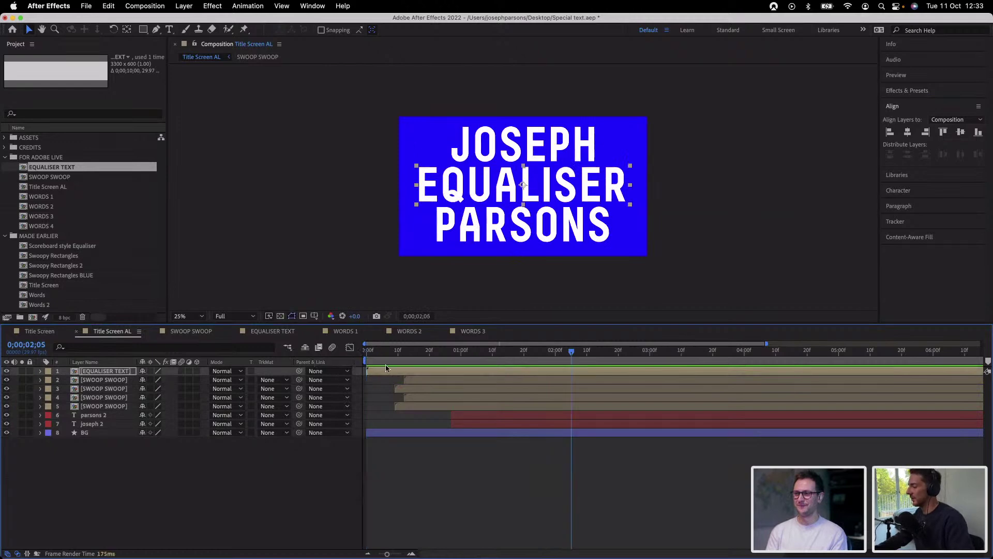
left_click(472, 424)
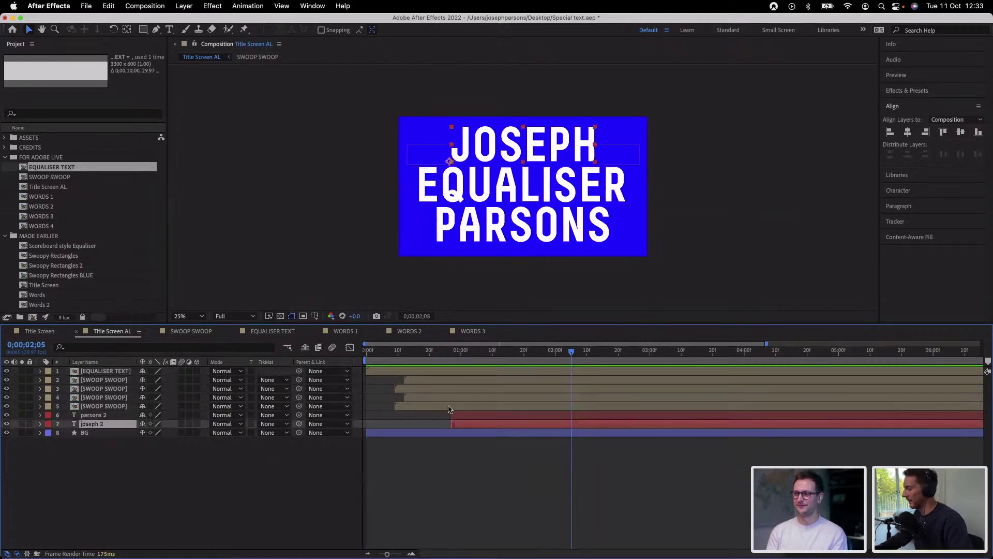
left_click(449, 407, "shift")
left_click(450, 398, "shift")
left_click(336, 450)
left_click(103, 406)
left_click(103, 398, "shift")
left_click_drag(103, 401, 103, 422)
left_click(6, 407)
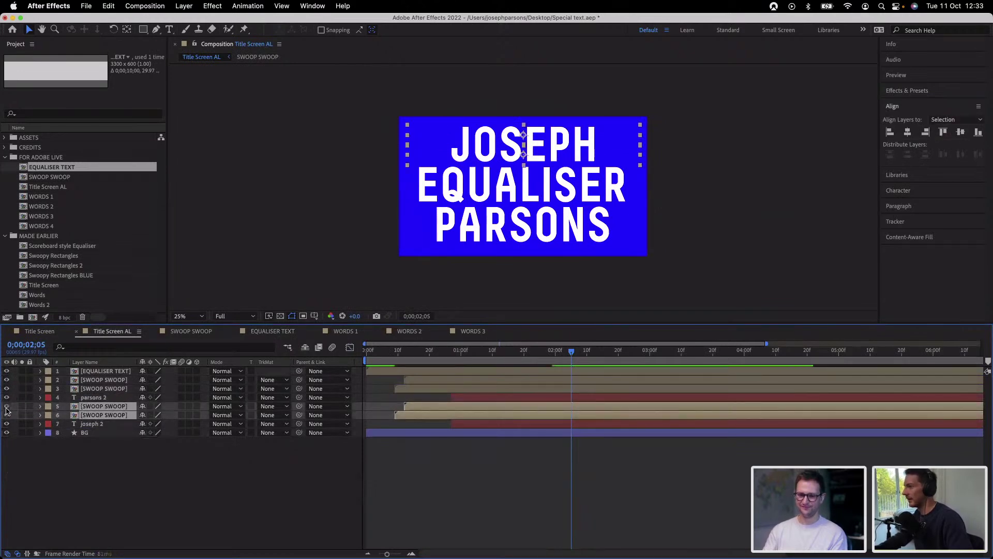
left_click(464, 398)
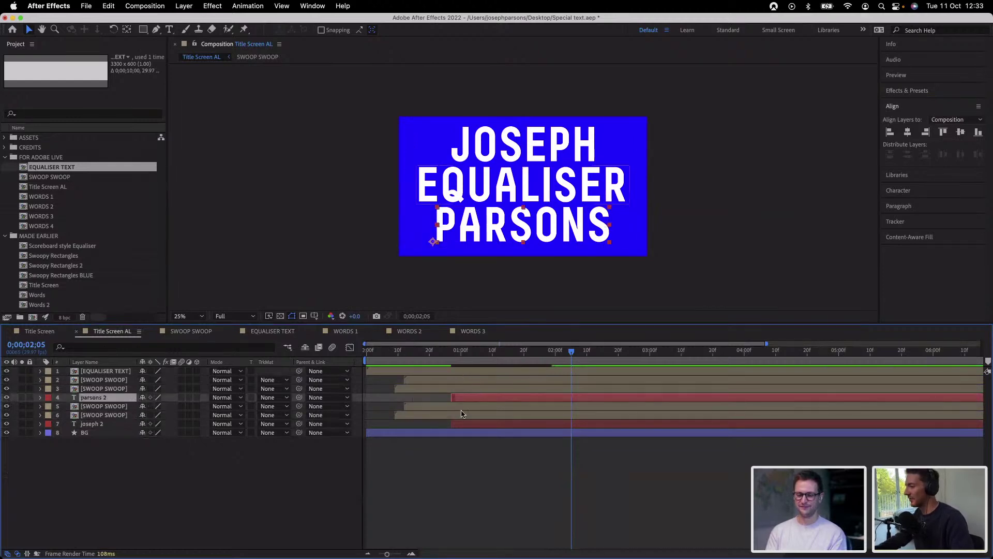
left_click(470, 407)
left_click(470, 423, "shift")
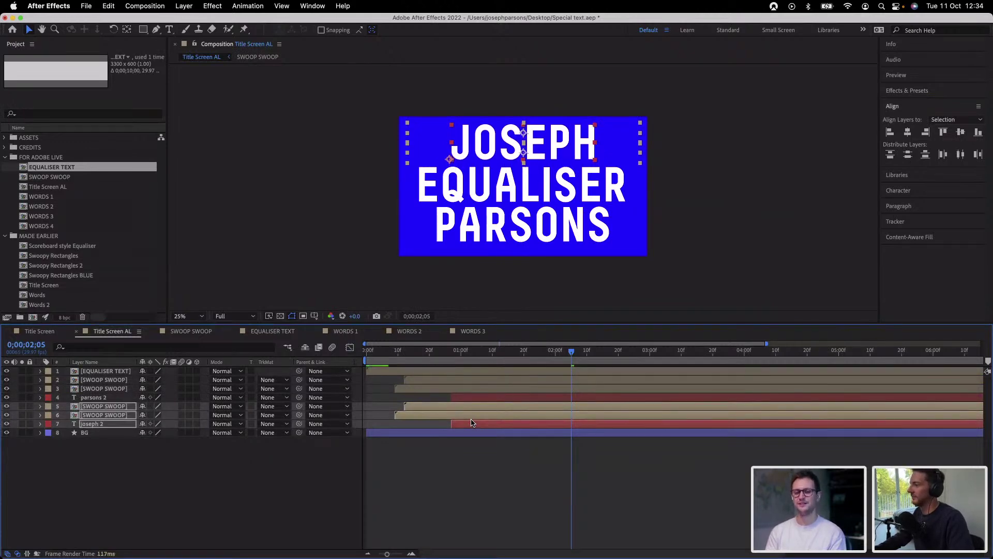
left_click(490, 397)
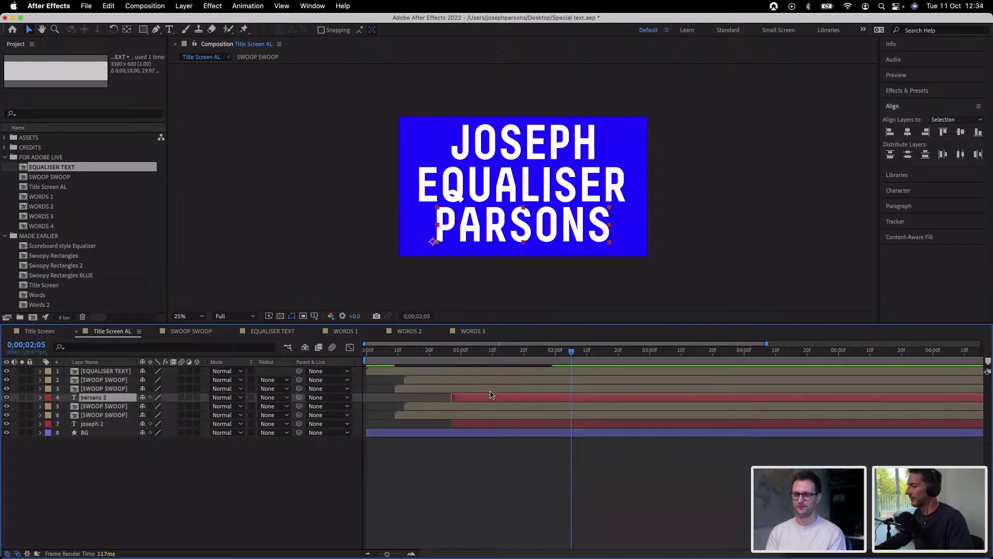
left_click(489, 381, "shift")
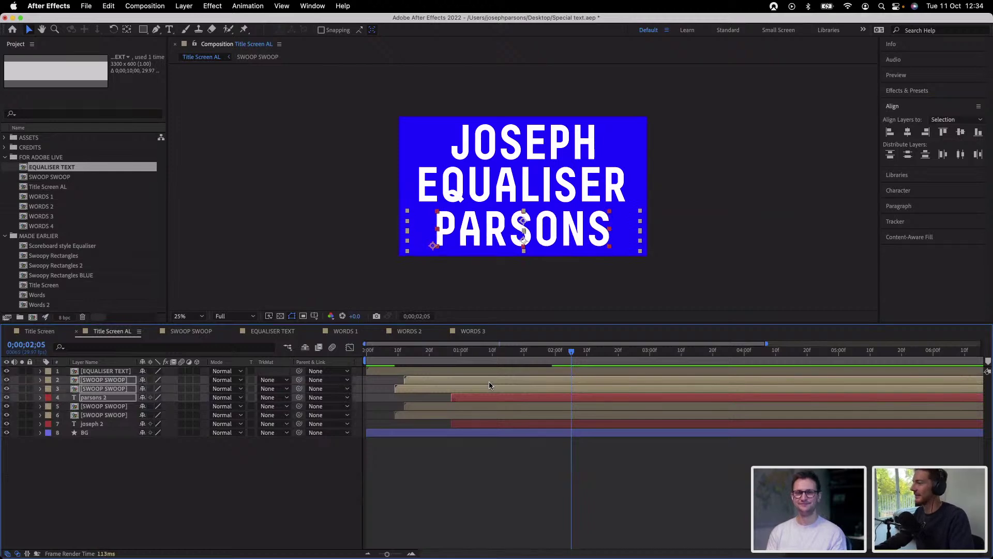
left_click(505, 371)
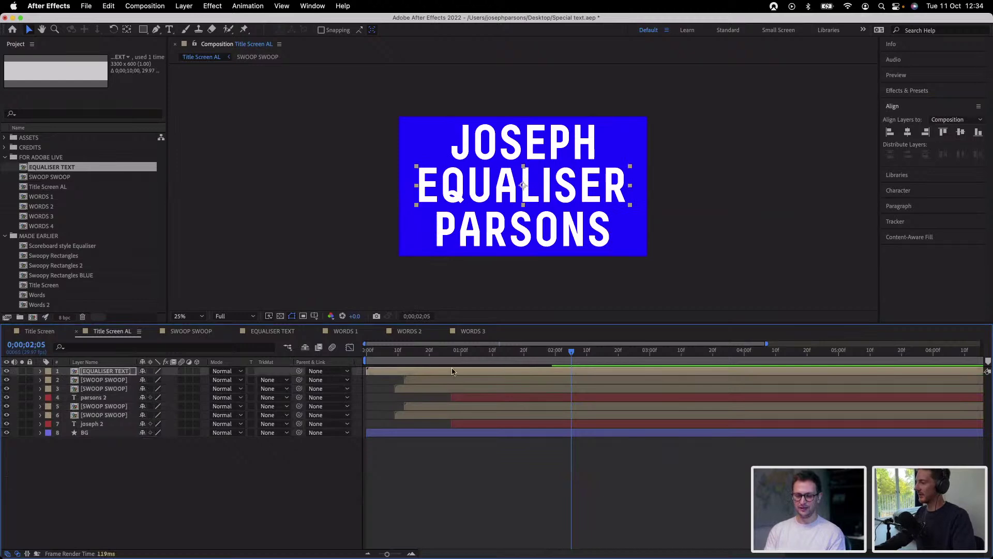
left_click_drag(438, 361, 319, 361)
key("space")
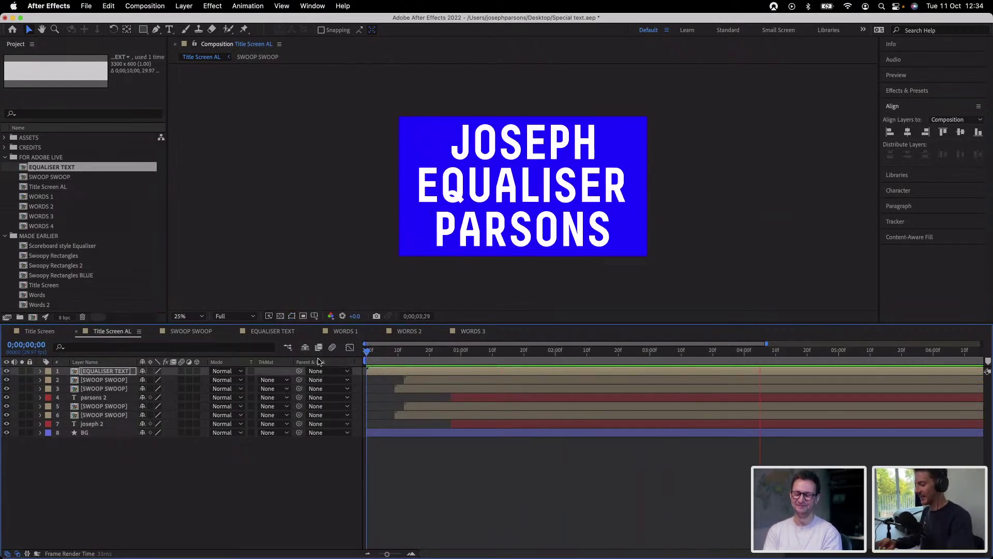
left_click(477, 424)
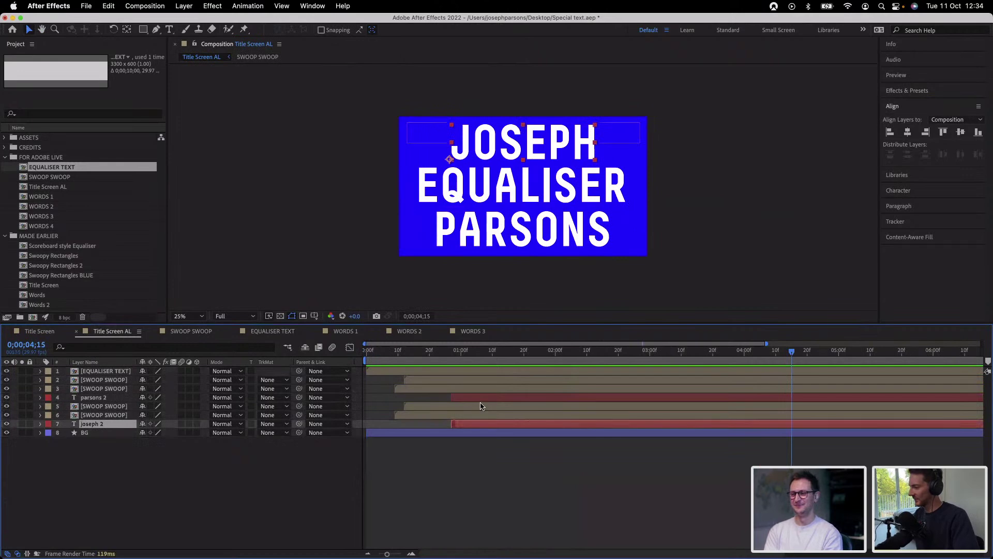
left_click(486, 399, "shift")
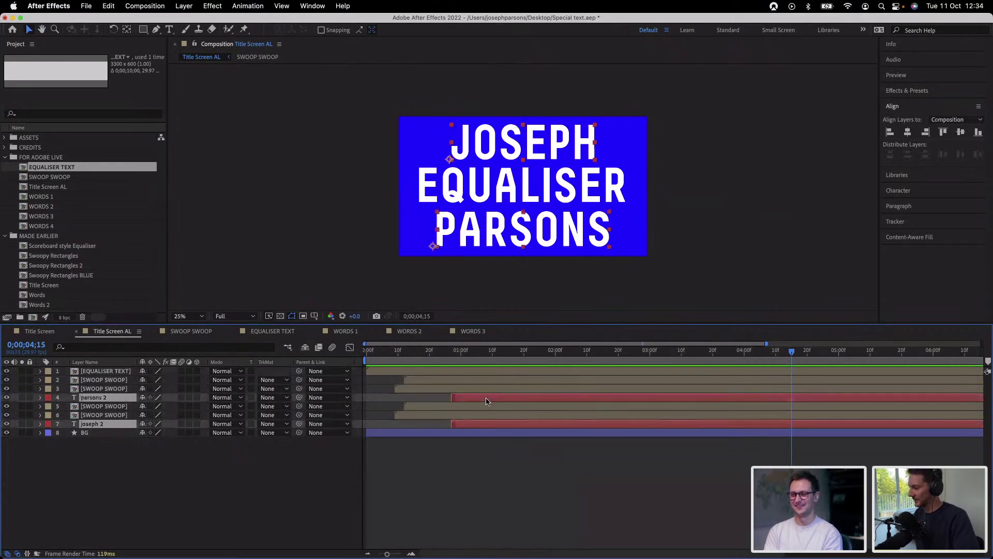
left_click(906, 191)
left_click(979, 151)
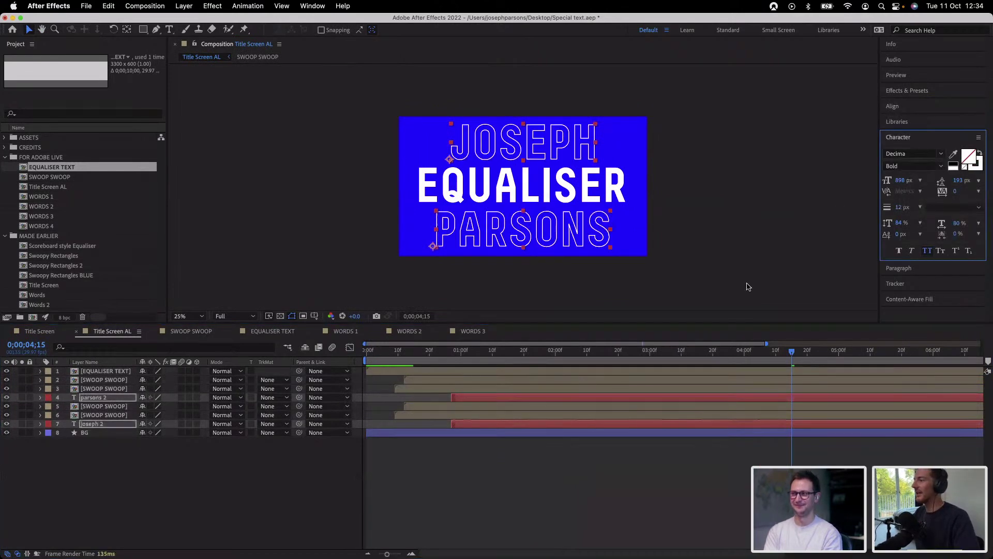
left_click(624, 466)
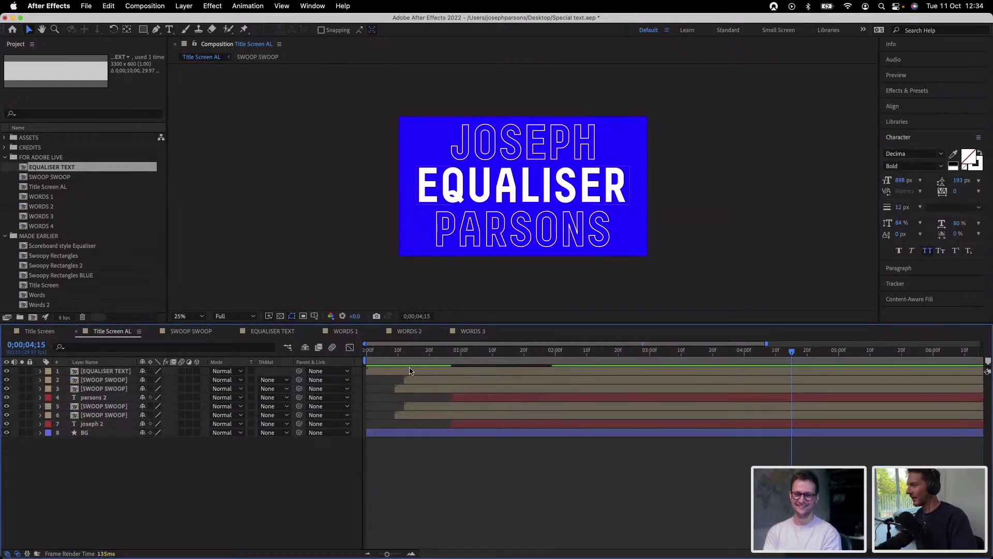
Preview the animation with the outlined JOSEPH and PARSONS from the start
key("Home")
key("space")
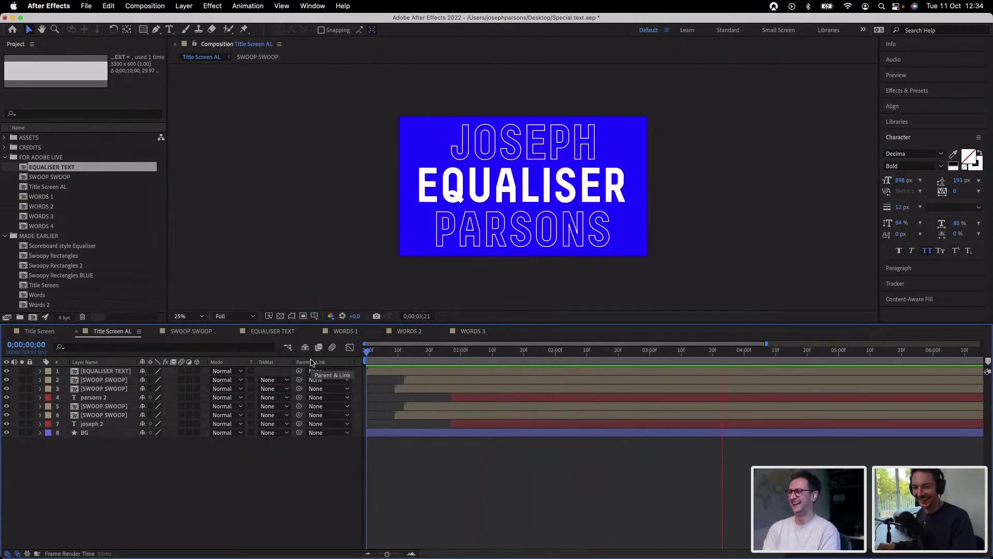
key("space")
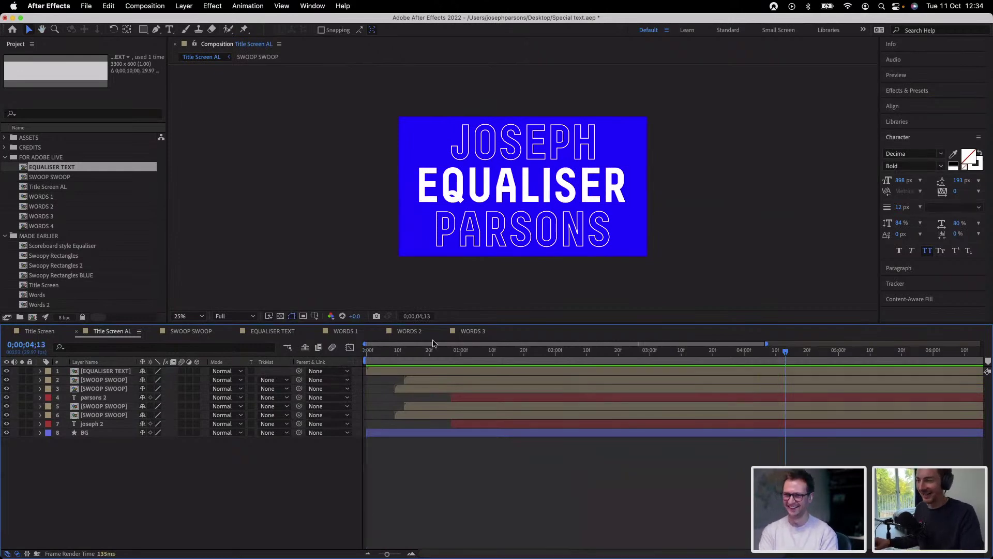
left_click_drag(418, 360, 333, 354)
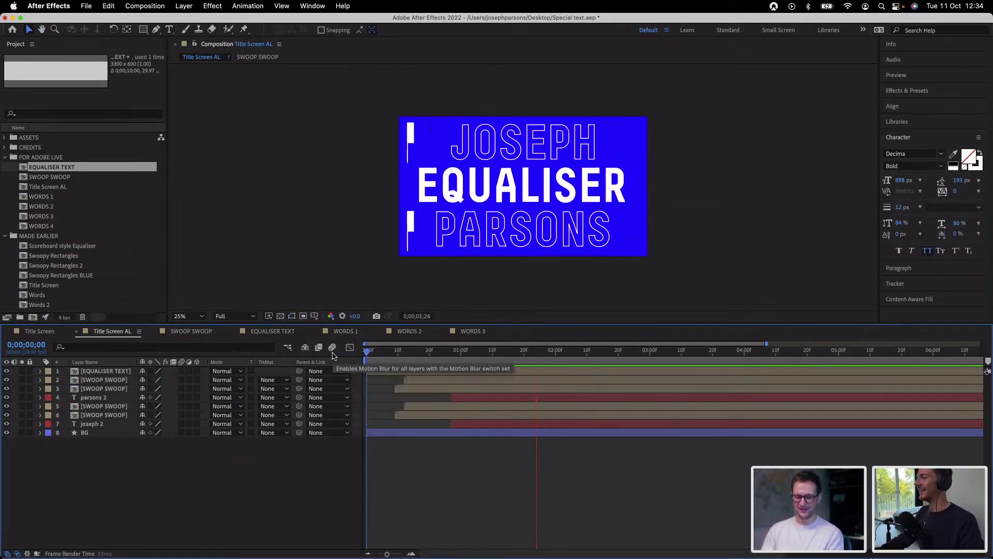
key("space")
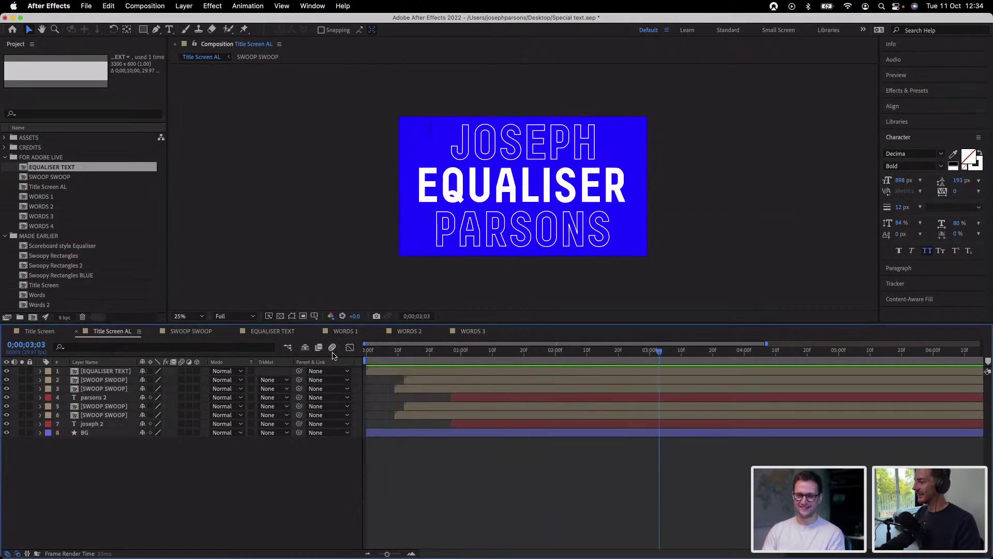
left_click(429, 385)
Duplicate the upper pair of SWOOP SWOOP layers, move copies to the top, and delay them
left_click(429, 380, "shift")
key("super+d")
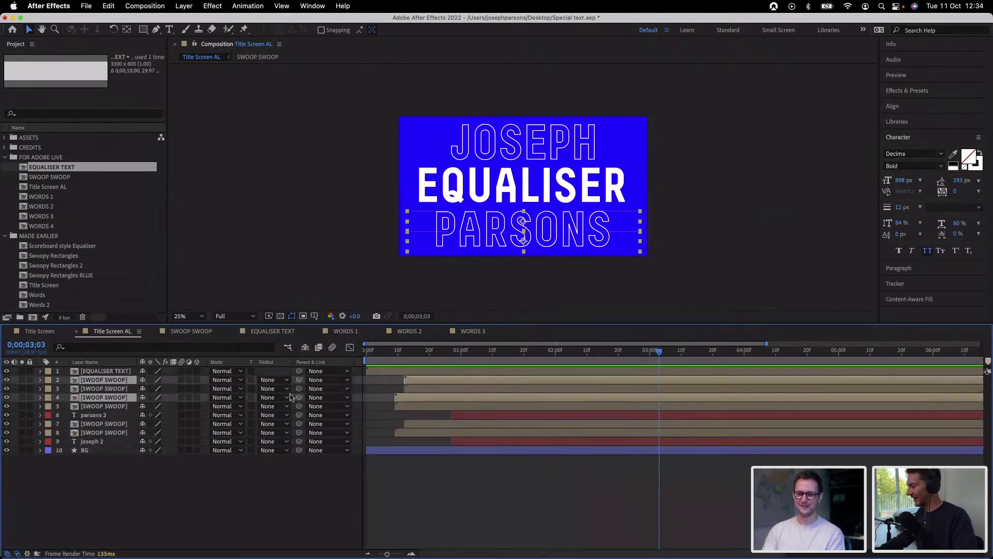
left_click_drag(110, 388, 110, 385)
left_click_drag(417, 383, 424, 384)
left_click_drag(487, 394, 537, 394)
Duplicate the row 7–8 swoop layers, move the copies up, and delay them about ten frames
left_click(466, 430)
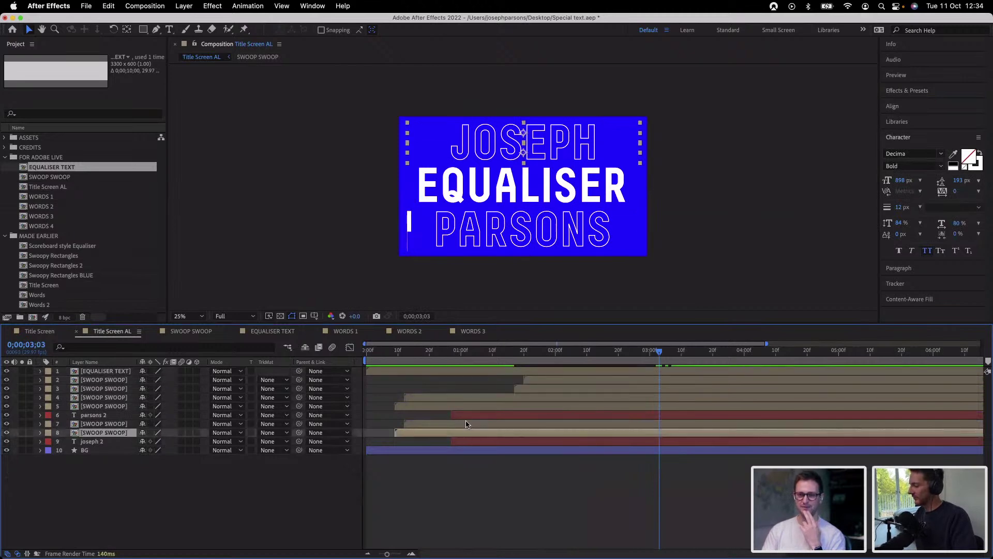
left_click(466, 424, "shift")
key("super+d")
left_click_drag(107, 440, 112, 431)
left_click_drag(421, 434, 542, 443)
Preview, shift all four swoop copies slightly later, and preview the revised timing
left_click_drag(498, 357, 382, 361)
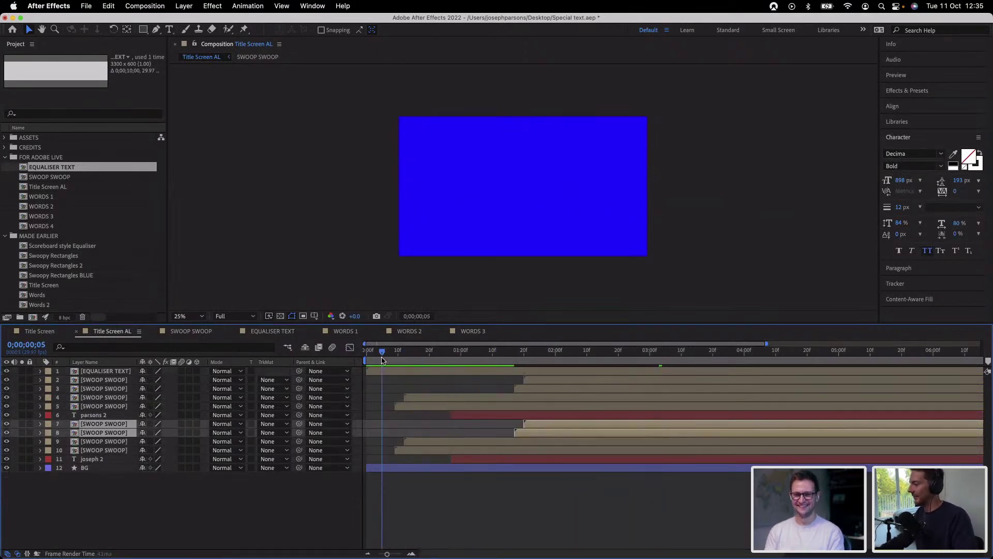
key("space")
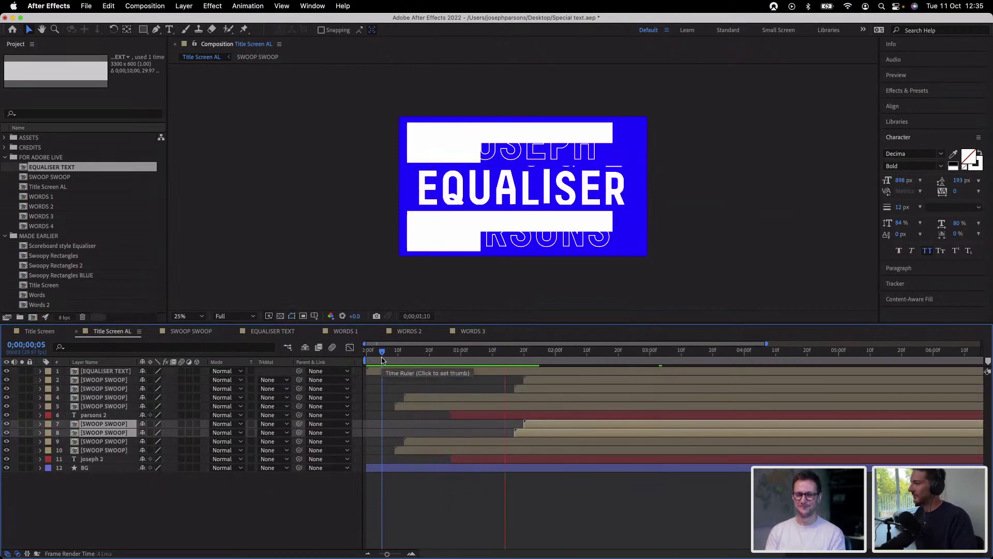
key("space")
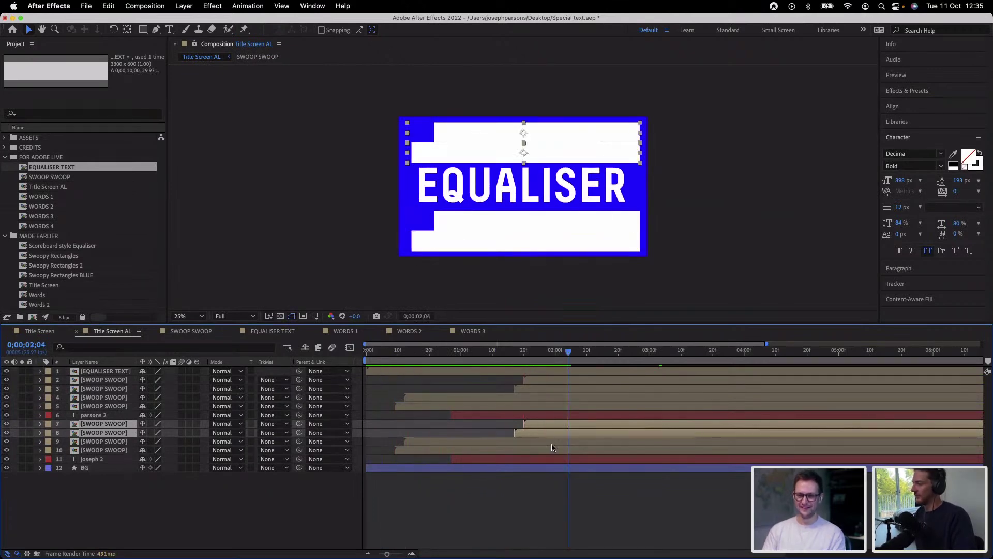
left_click(545, 389, "shift")
left_click_drag(612, 382, 646, 379)
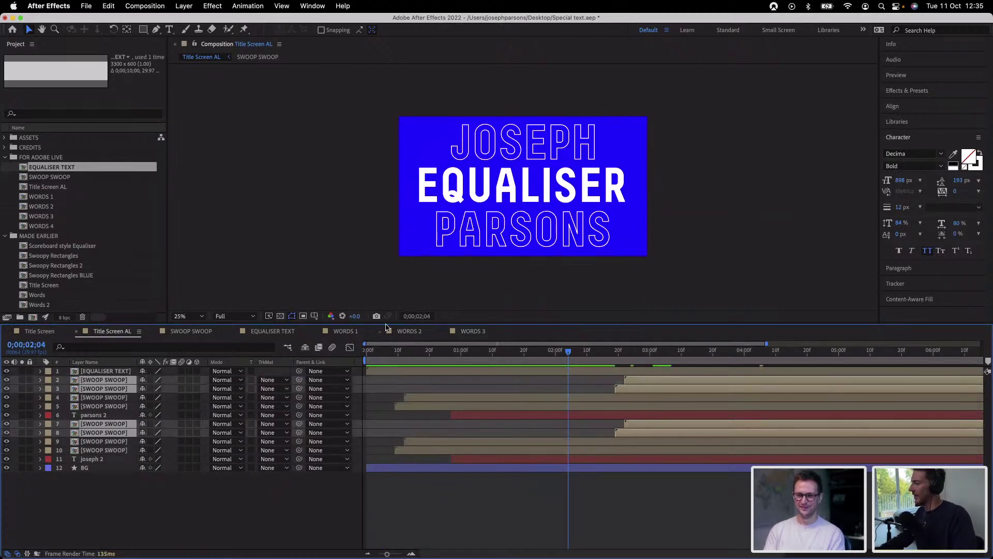
left_click_drag(372, 350, 362, 352)
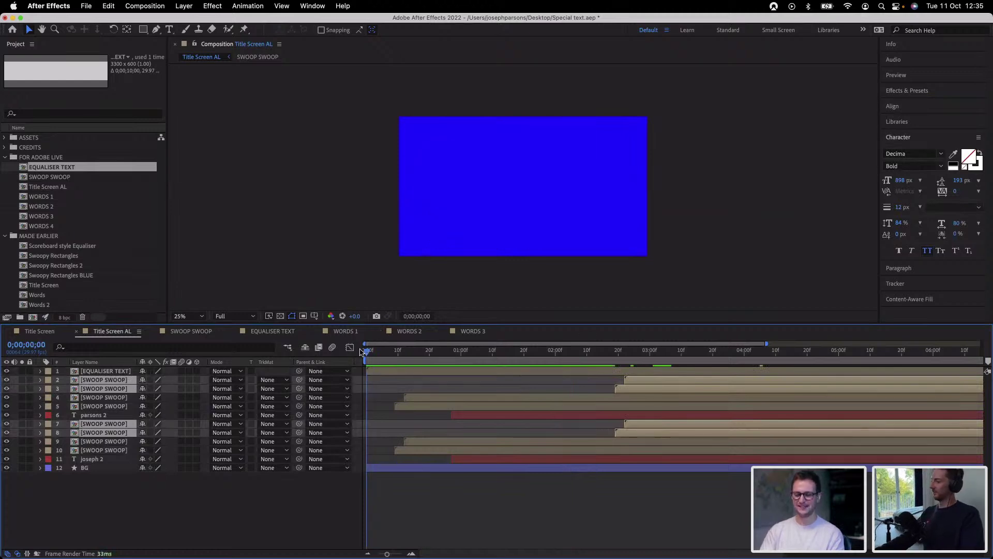
key("space")
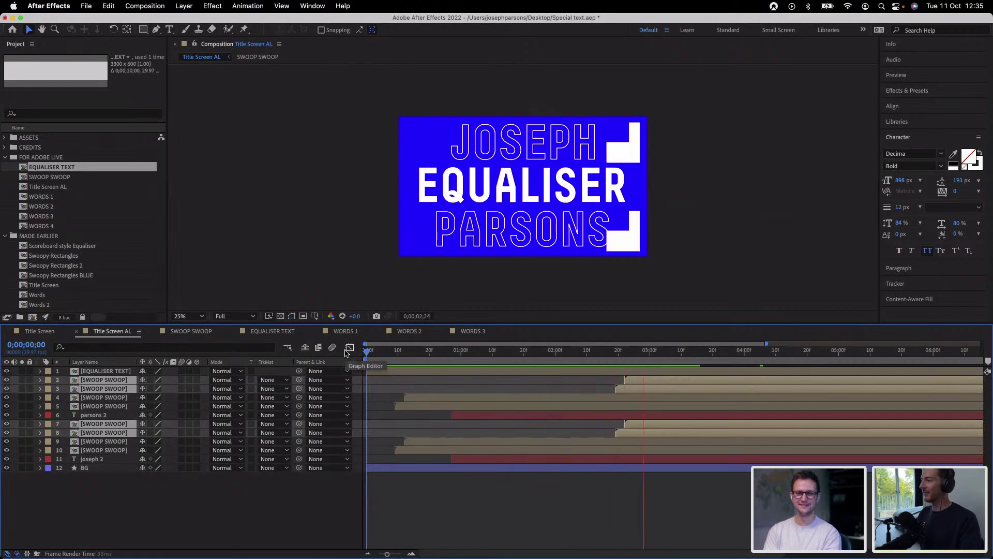
key("space")
Go to 0;00;03;12 and select the parsons 2 and joseph 2 layers
left_click_drag(697, 356, 679, 355)
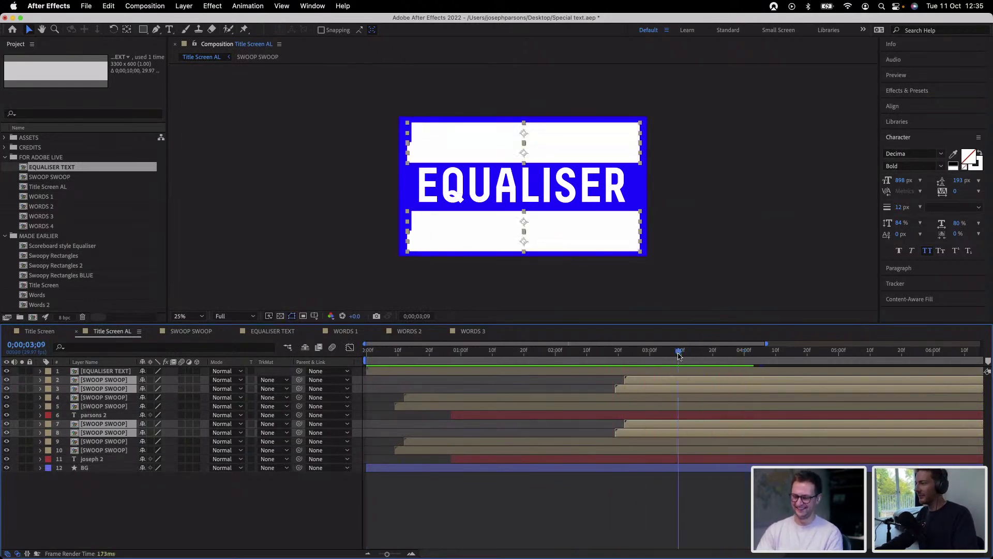
left_click(686, 355)
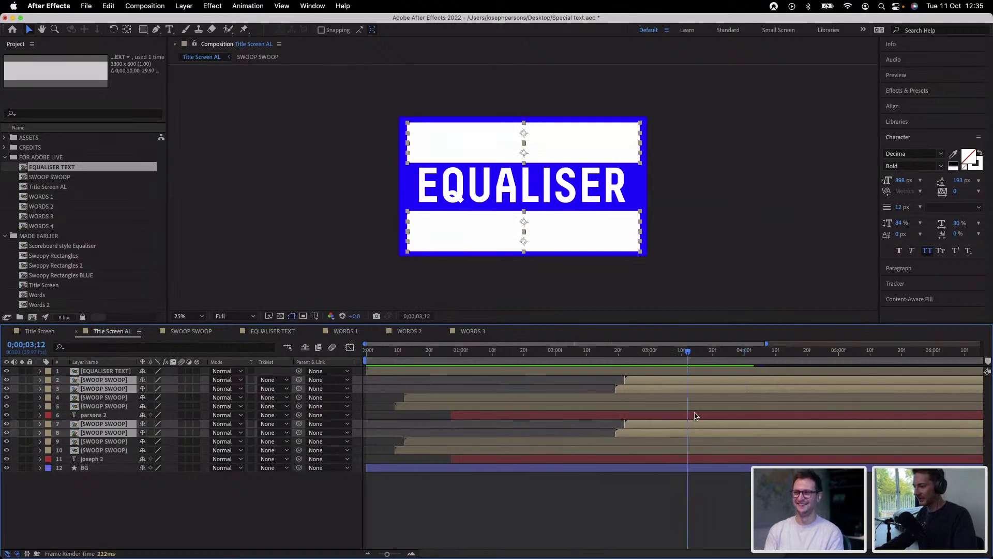
left_click(695, 415)
left_click(694, 460, "shift")
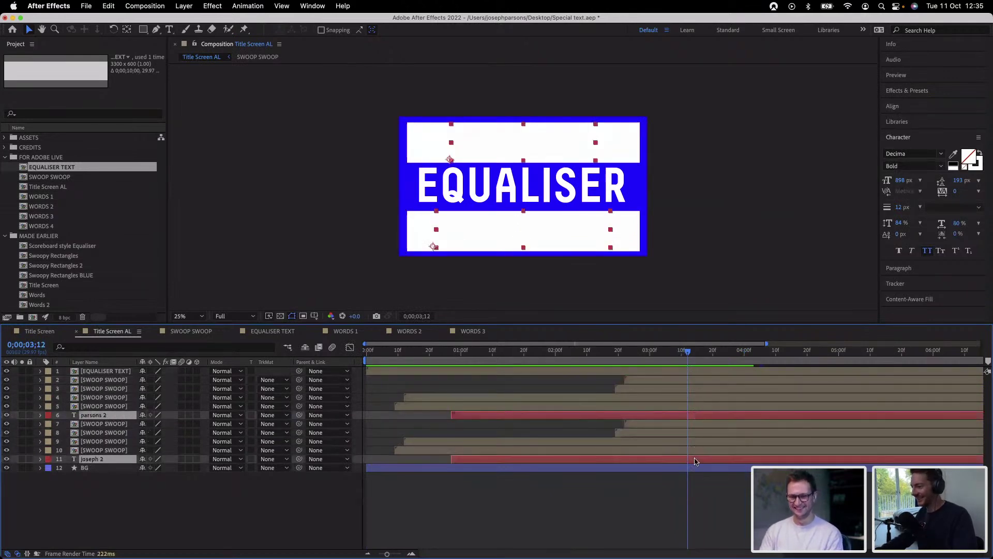
Split the name layers at 0;00;03;12, delete the later parts, and preview
key("super+shift+d")
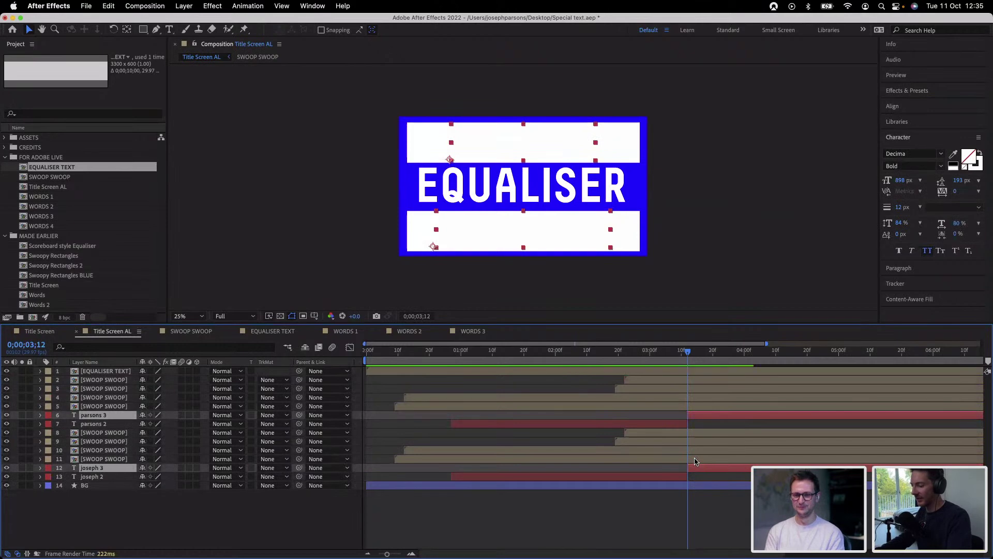
key("Delete")
key("Home")
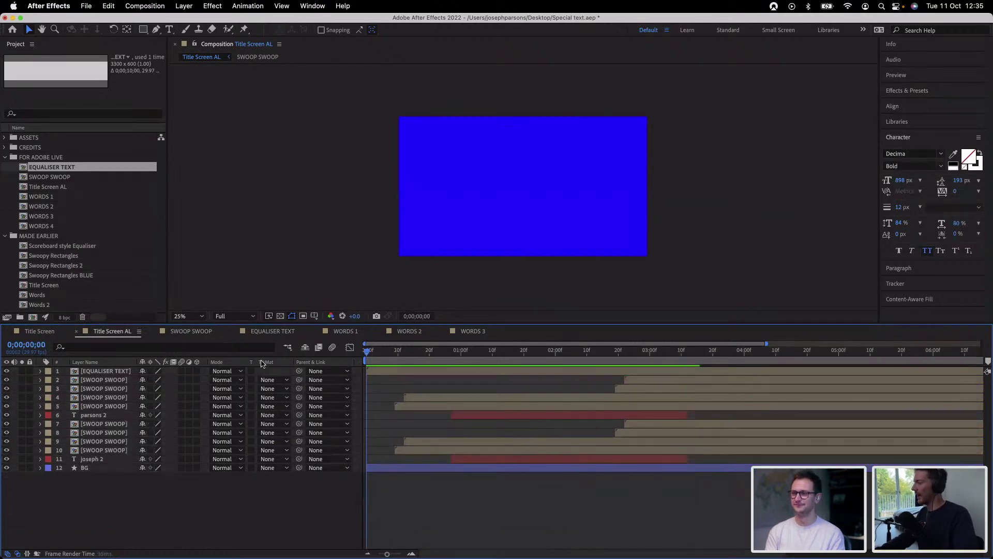
key("space")
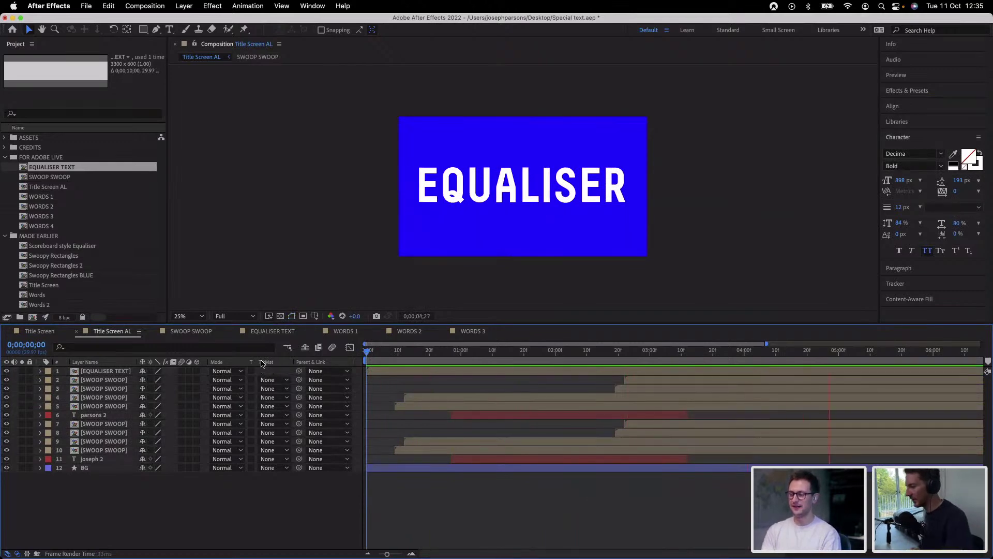
key("space")
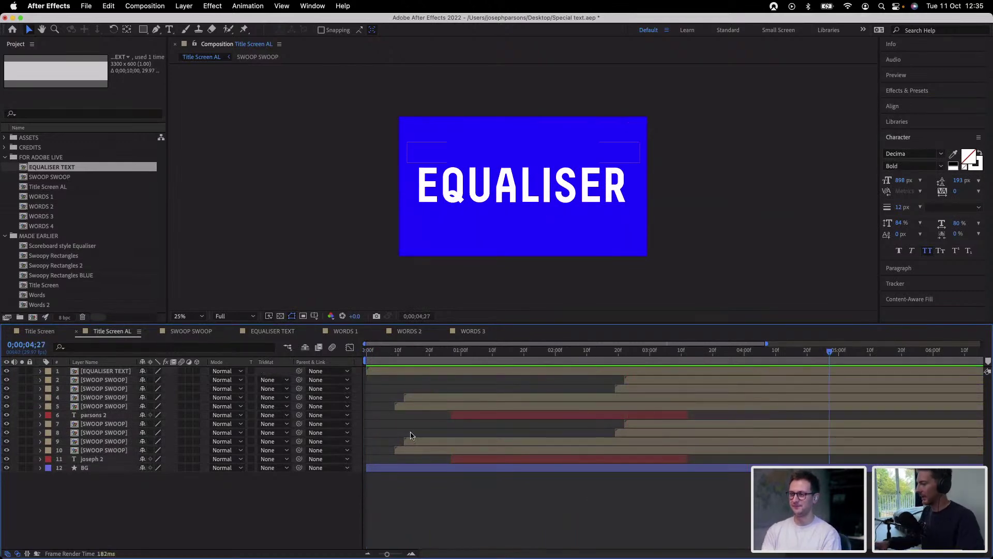
Duplicate the row 7–8 swoop layers and move the copies higher in the stack
left_click(418, 450)
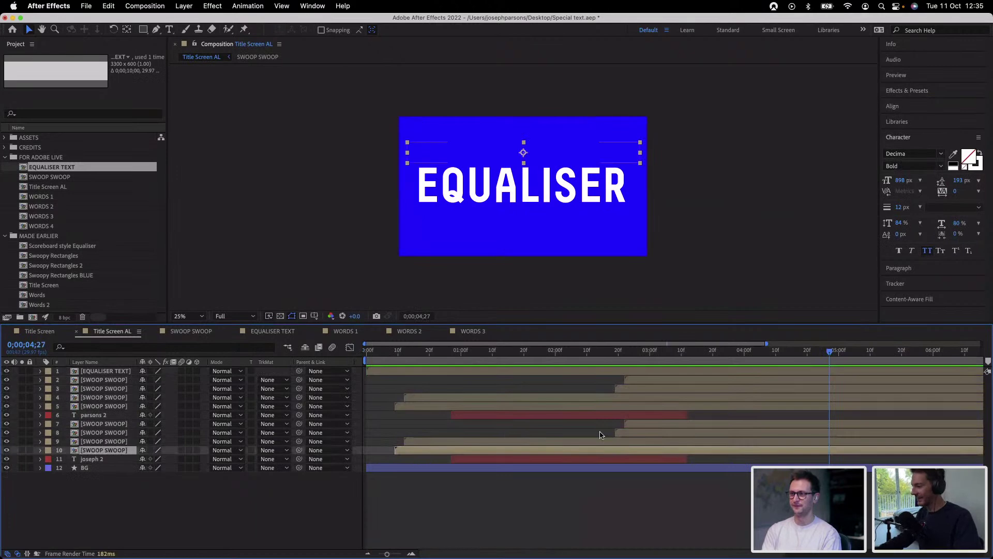
left_click(621, 434)
left_click(635, 424, "shift")
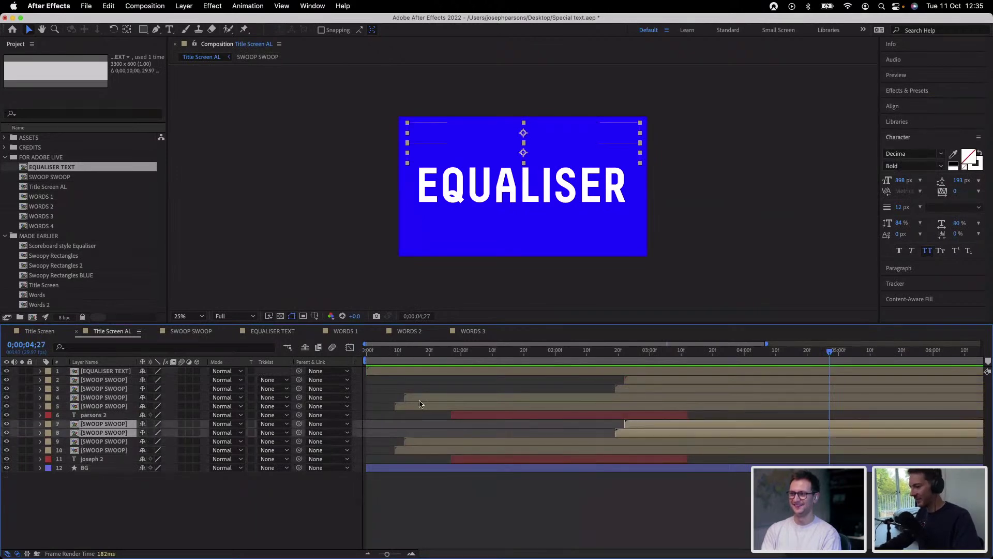
key("super+d")
left_click_drag(129, 446, 135, 416)
At 0;00;03;04, nudge the swoop copies lower and push them later in time
left_click(662, 356)
key("shift+Down")
key("shift+Down")
key("shift+Down")
key("shift+Down")
key("shift+Down")
key("shift+Down")
key("shift+Down")
key("shift+Down")
key("shift+Down")
key("shift+Down")
key("shift+Down")
key("shift+Down")
key("shift+Down")
key("shift+Down")
key("shift+Down")
key("shift+Down")
key("shift+Down")
key("shift+Down")
key("shift+Down")
key("shift+Down")
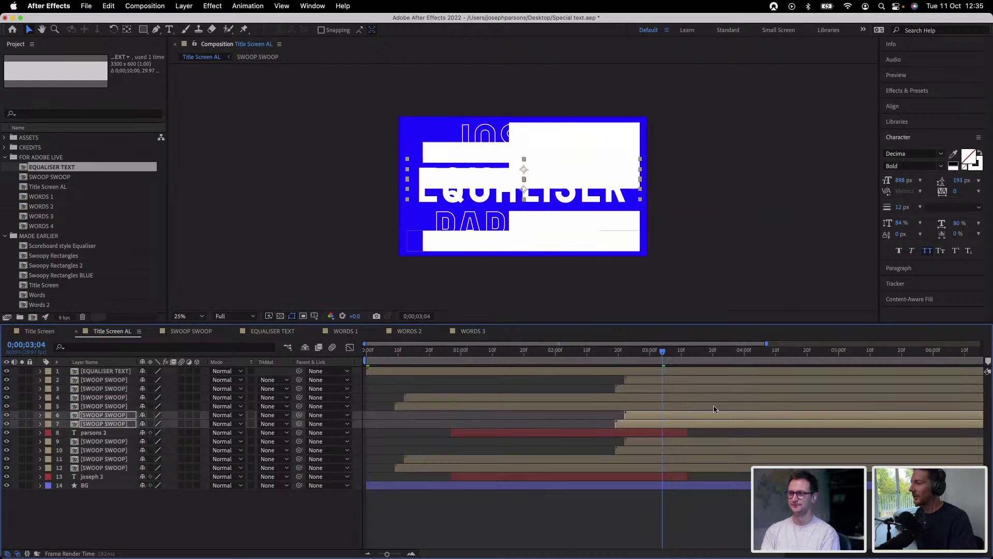
key("shift+Down")
key("shift+Down")
key("shift+Down")
key("shift+Down")
key("shift+Down")
key("shift+Up")
key("Down")
key("Down")
key("Down")
key("Down")
key("Down")
key("Down")
key("Down")
key("Down")
key("Down")
key("Down")
key("Down")
key("Down")
key("Down")
key("Down")
key("Down")
key("Down")
key("Down")
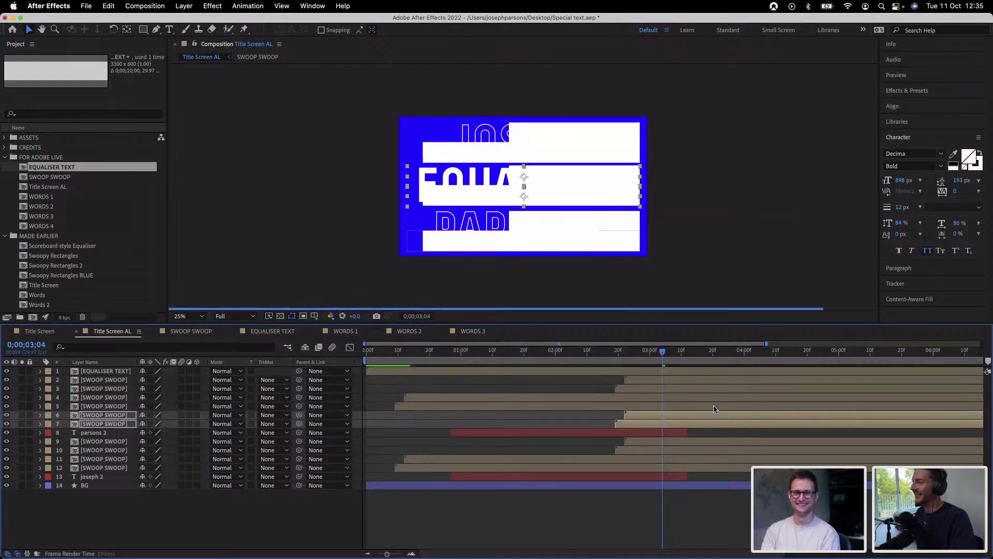
key("Down")
key("Down")
key("Down")
key("Down")
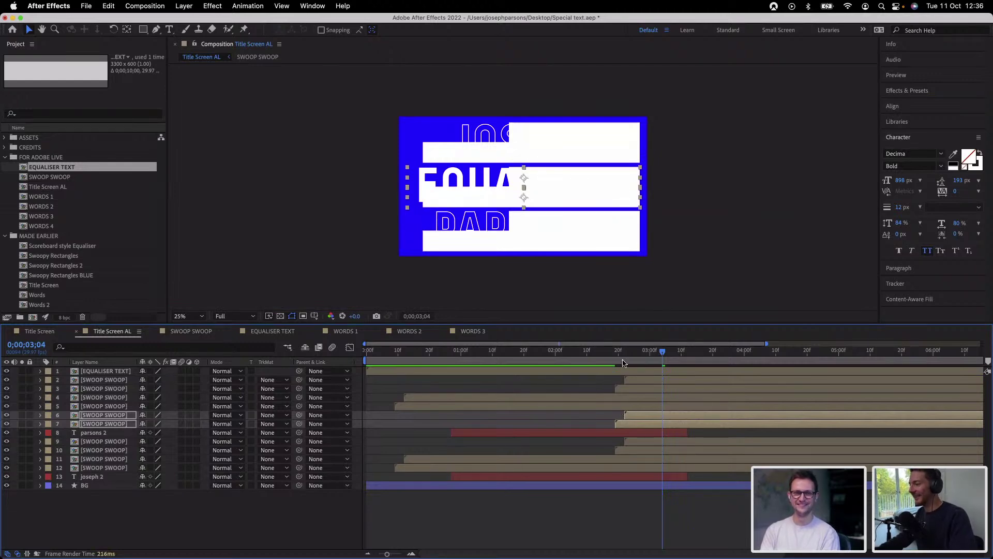
left_click_drag(633, 417, 669, 417)
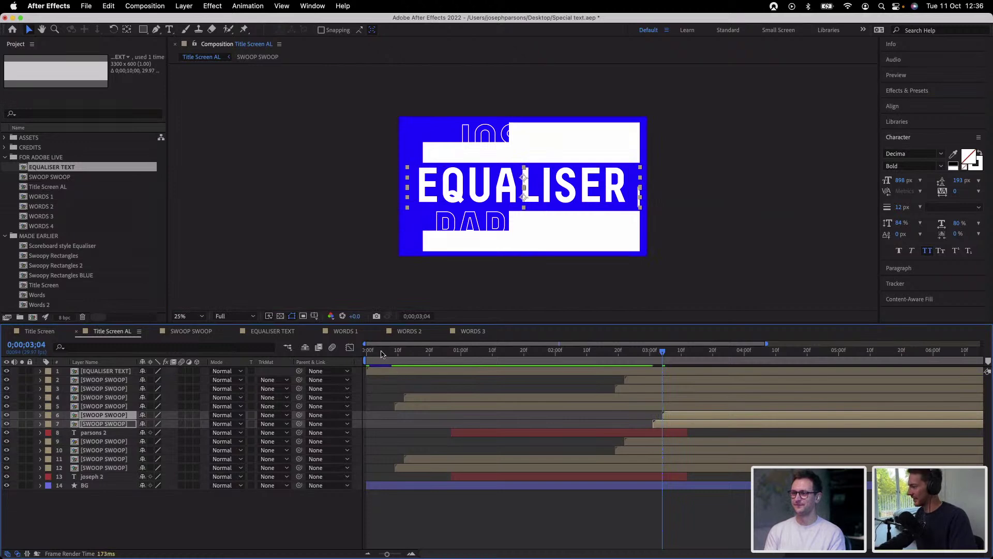
Preview the title animation, then move EQUALISER TEXT down below layer 7
left_click_drag(383, 354, 333, 361)
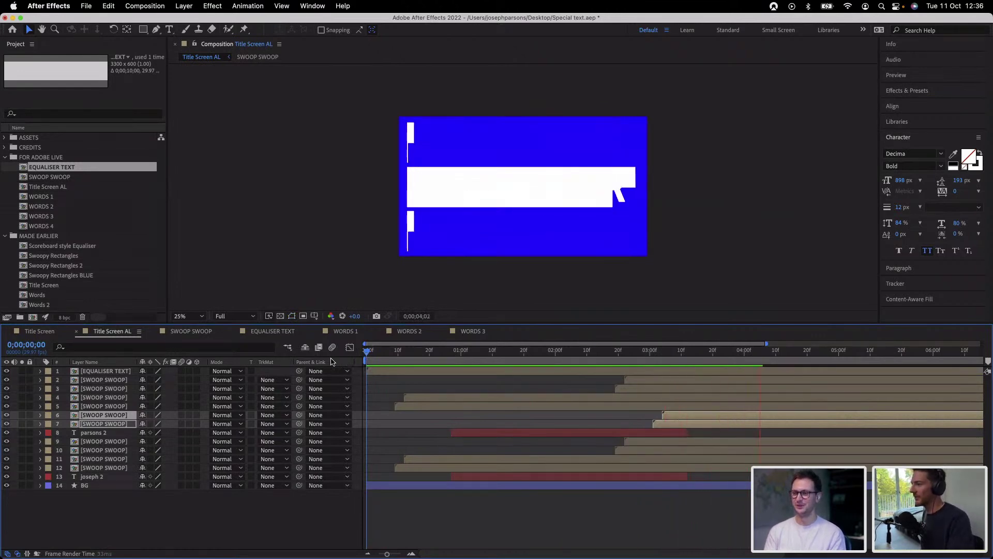
key("space")
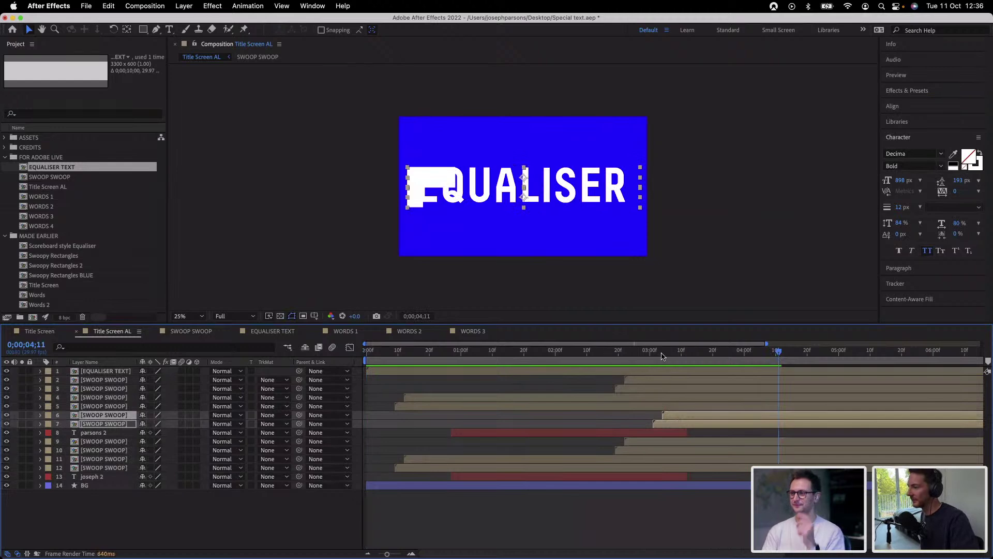
left_click(607, 353)
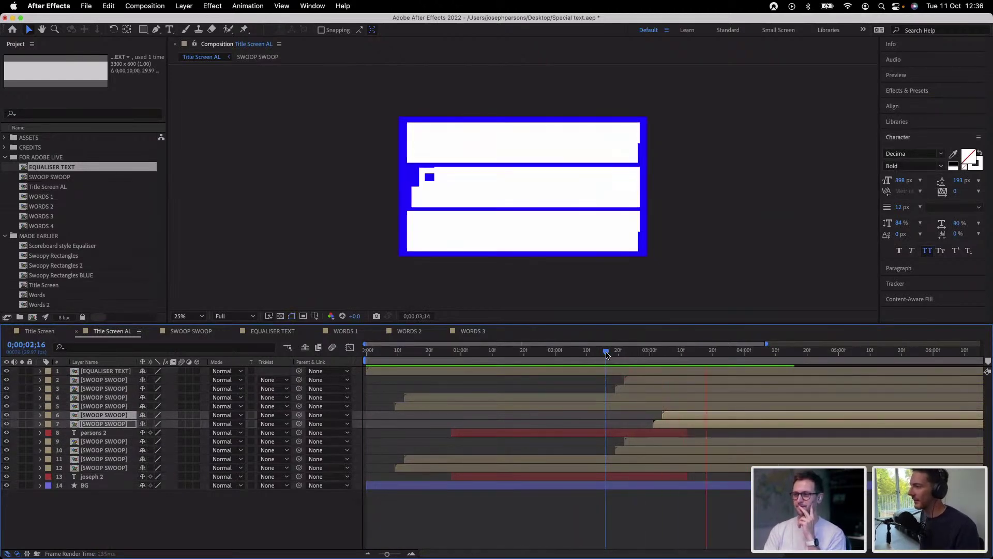
key("space")
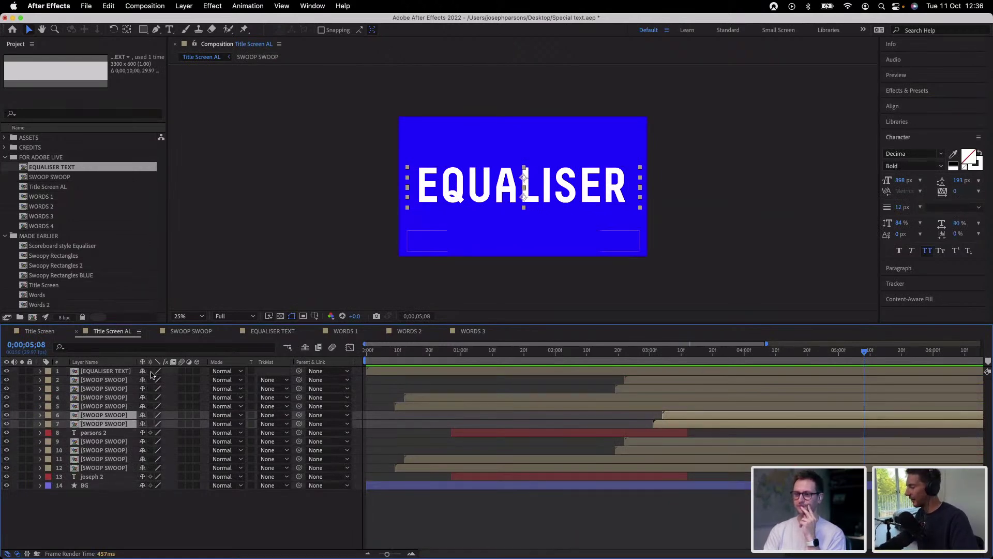
left_click_drag(130, 370, 119, 430)
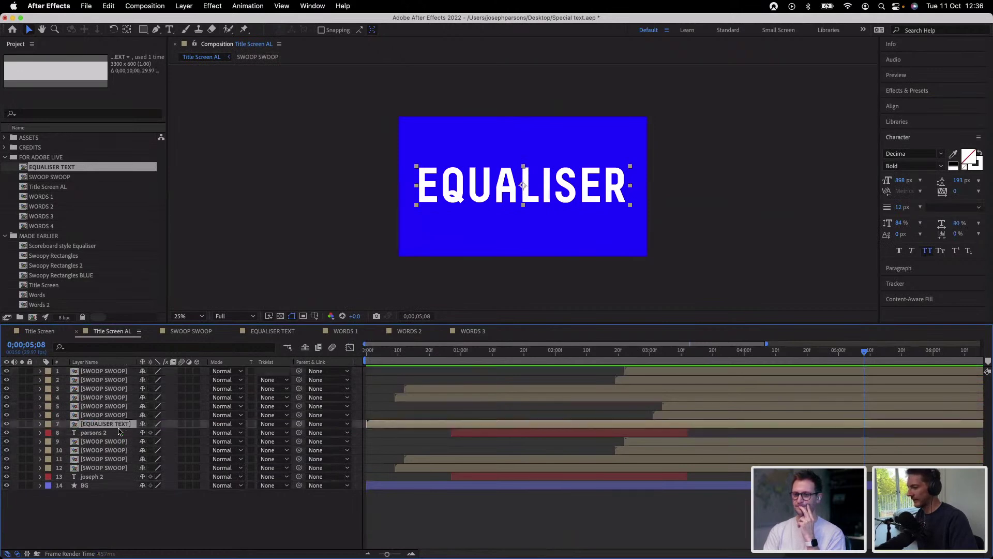
Label swoop layers 5 to 7 Pink
left_click(123, 398, "shift")
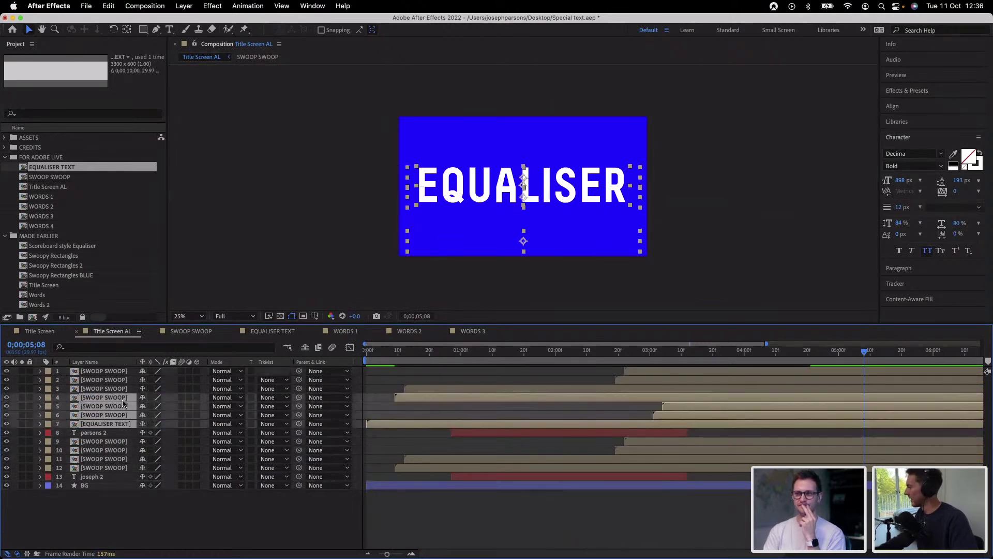
left_click(114, 398, "super")
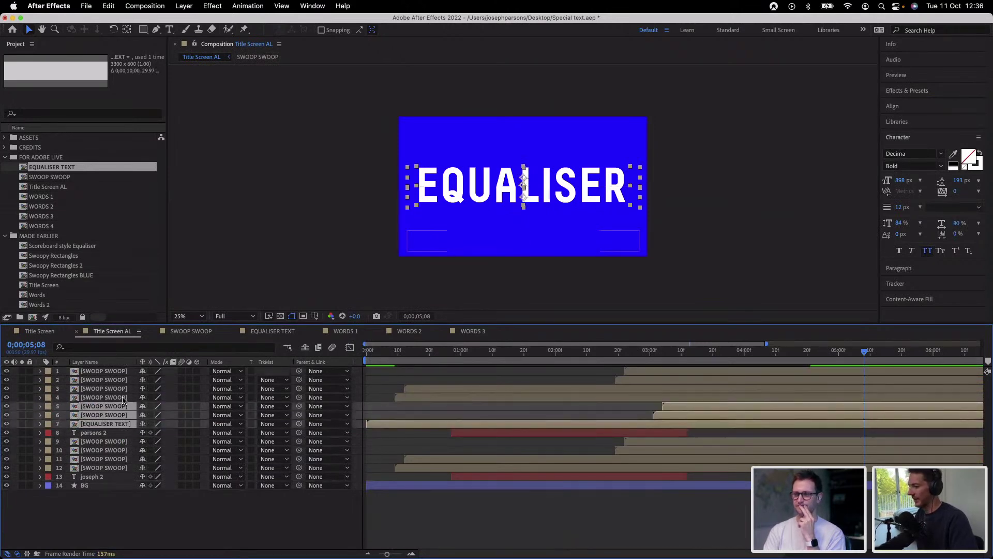
left_click(47, 408)
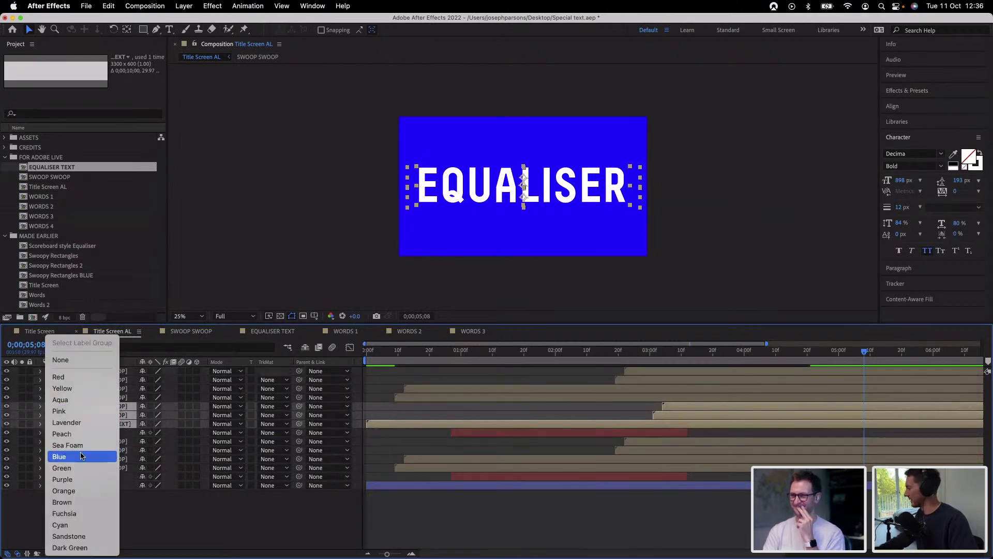
left_click(76, 411)
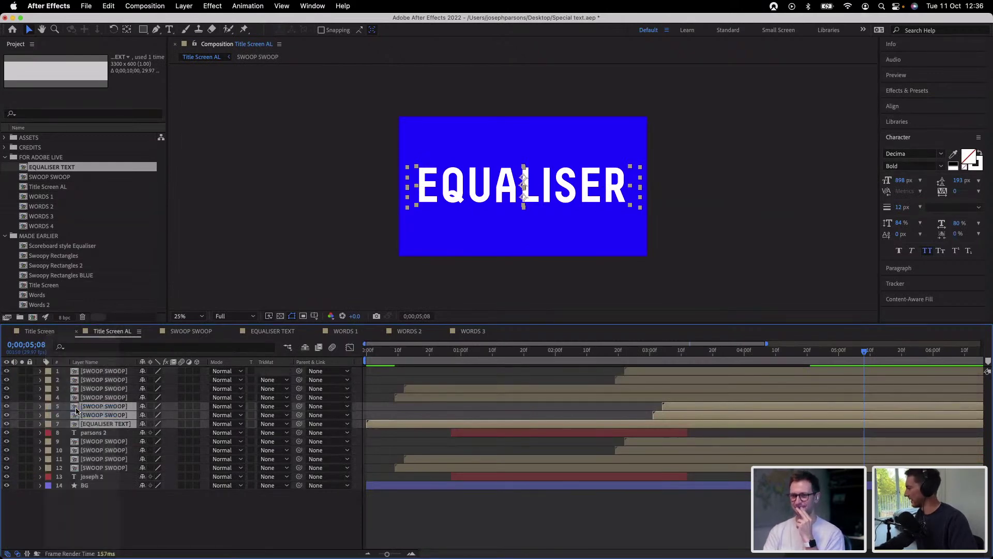
Move the top two swoop layers down and label them with layers 9–10 Yellow
left_click(105, 389)
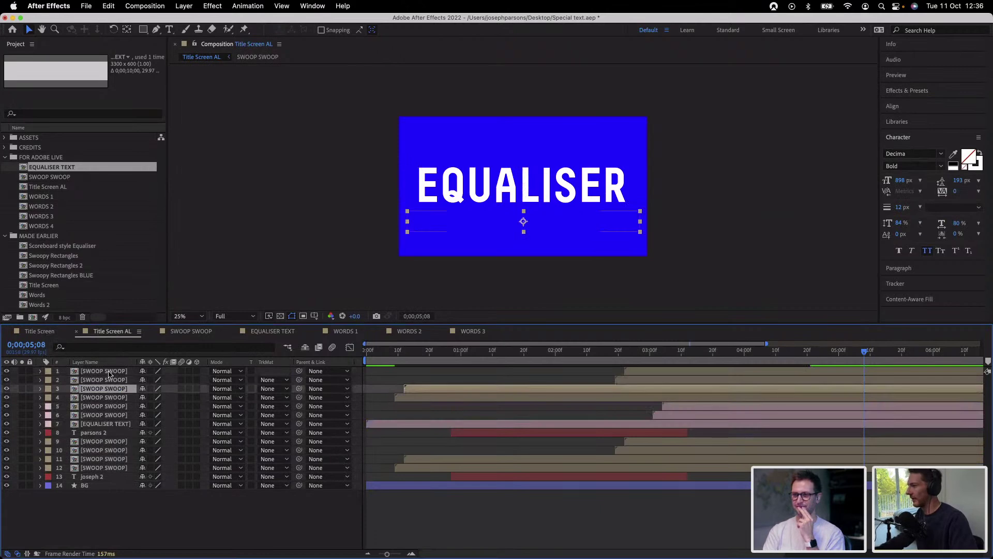
left_click(106, 379)
left_click(107, 370, "shift")
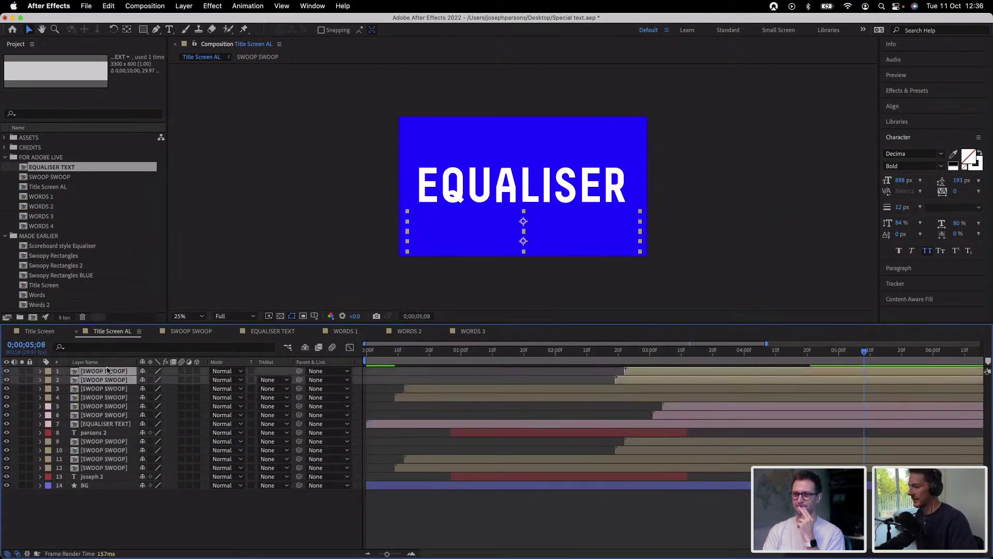
left_click_drag(103, 383, 103, 427)
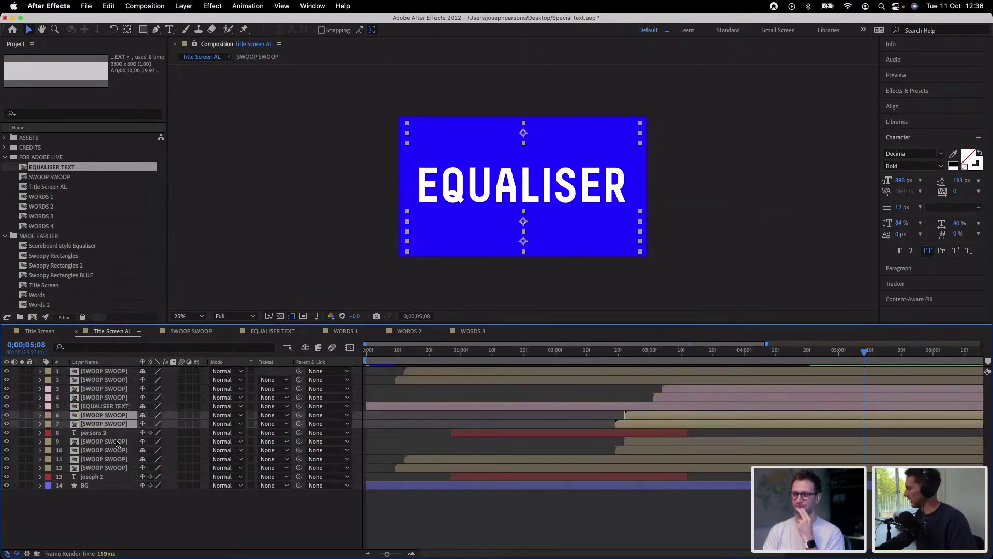
left_click(103, 441, "super")
left_click(103, 450, "super")
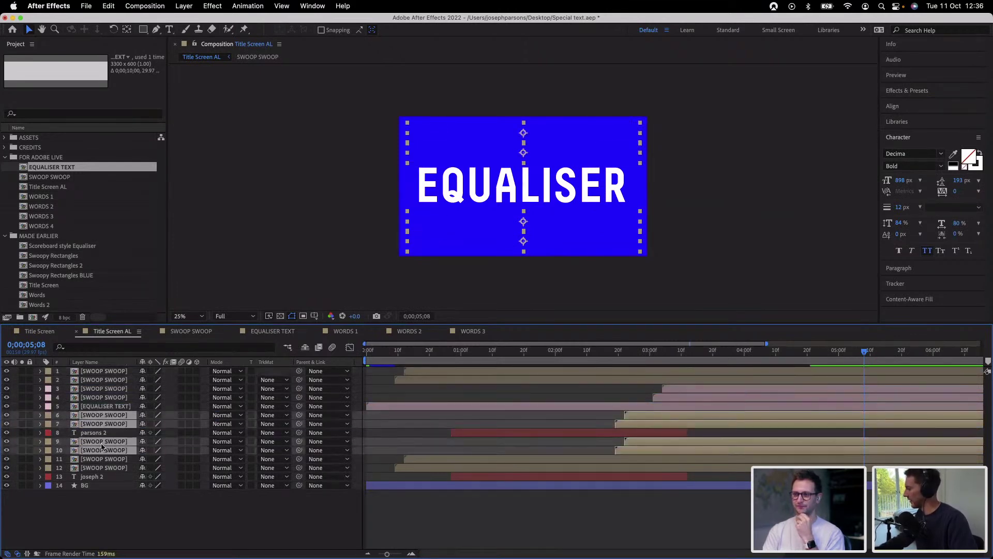
left_click(49, 451)
left_click(64, 390)
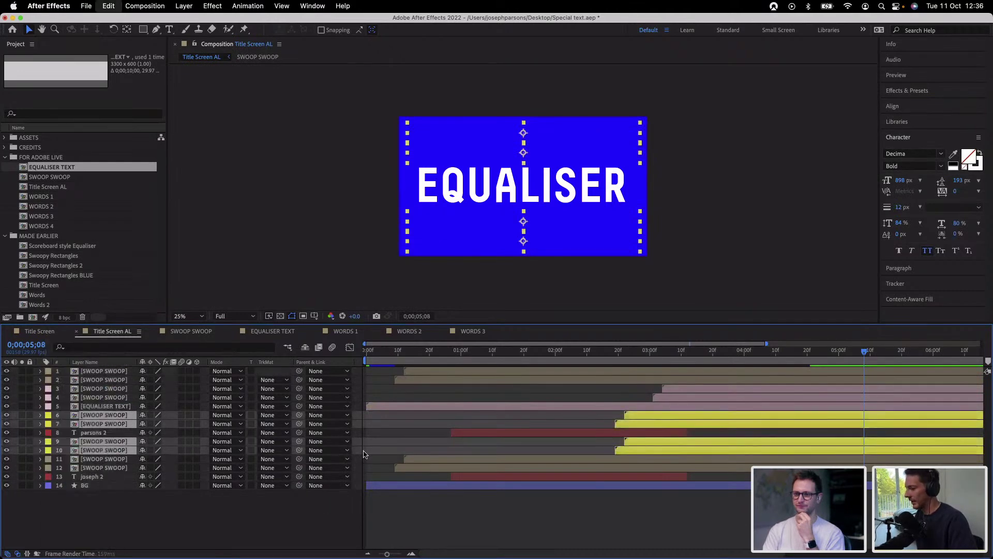
Label layers 11 to 13 Aqua
left_click(418, 461)
left_click(419, 461)
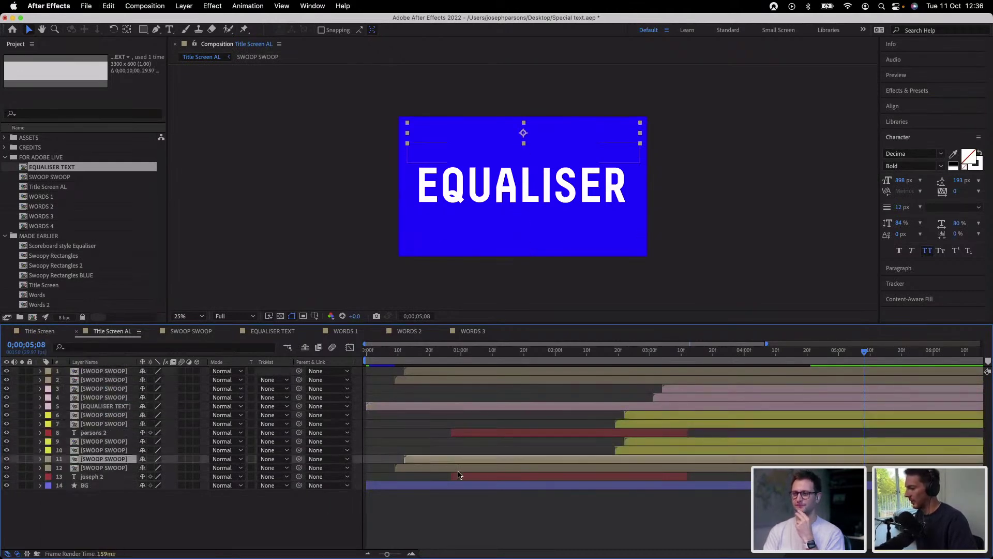
left_click(462, 476, "shift")
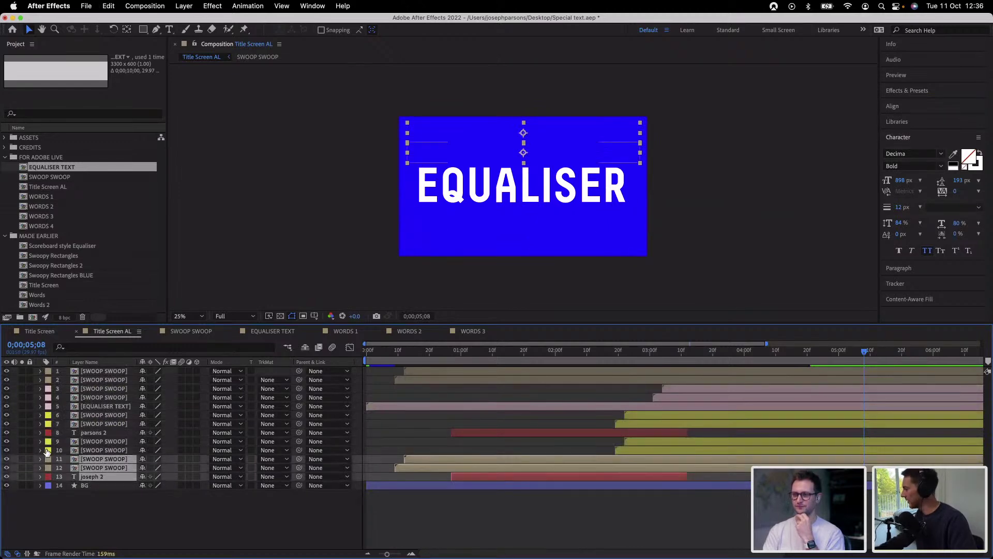
left_click(48, 465)
left_click(61, 399)
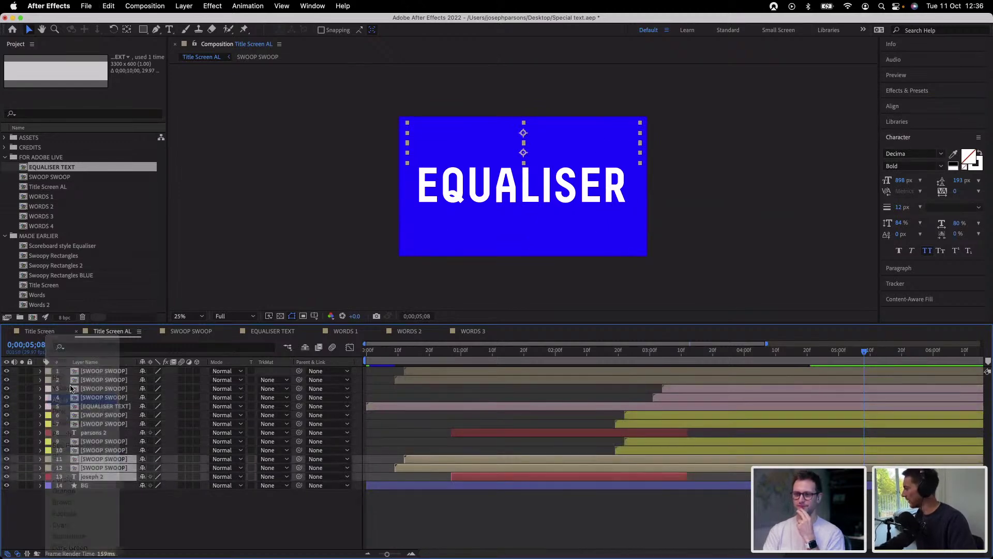
Move the top two swoop layers down to sit above parsons 2
left_click(102, 372)
left_click(98, 384, "shift")
left_click_drag(98, 383, 104, 431)
left_click(71, 432, "shift")
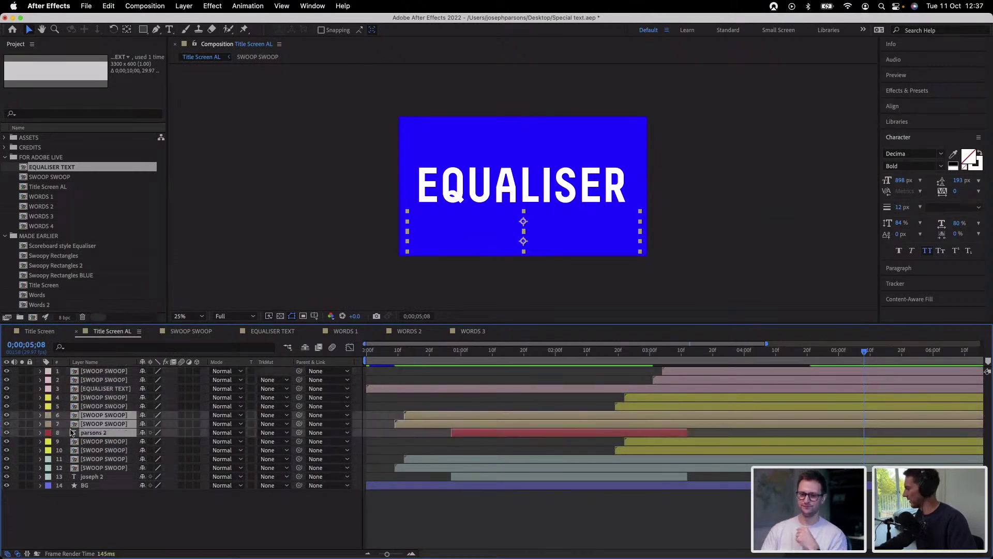
left_click(88, 432)
Label layers 6 to 8 Fuchsia, then deselect and return to the start
left_click(78, 415, "shift")
left_click(48, 414)
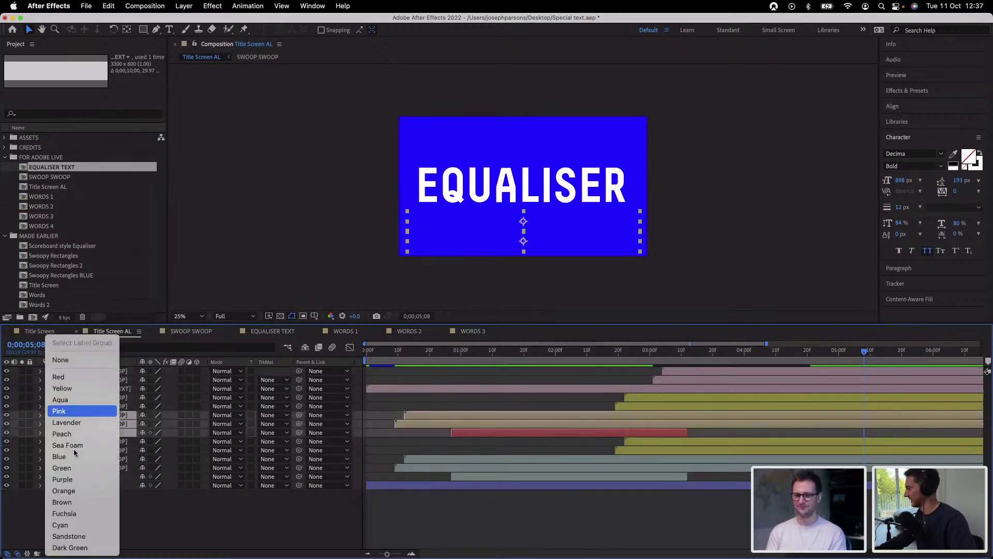
left_click(81, 446)
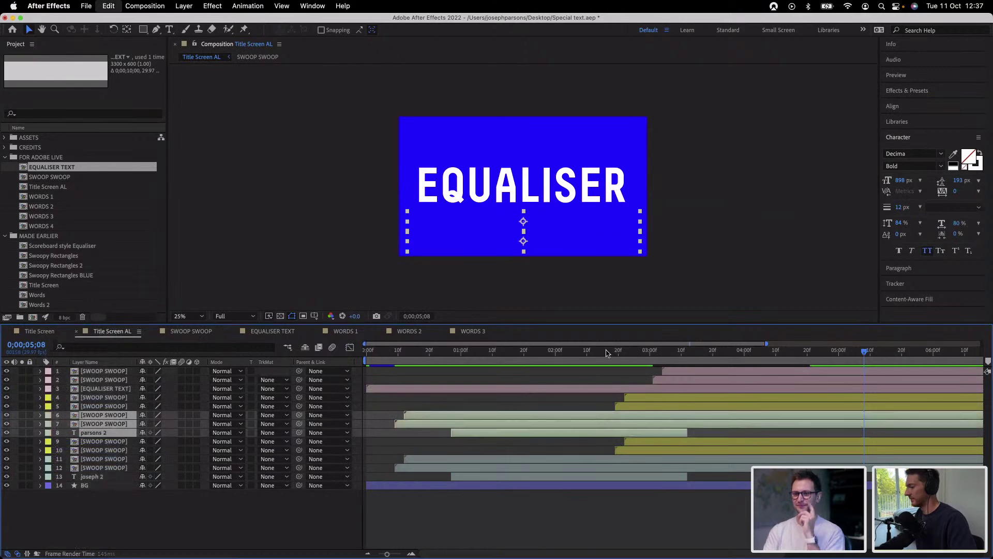
left_click(47, 431)
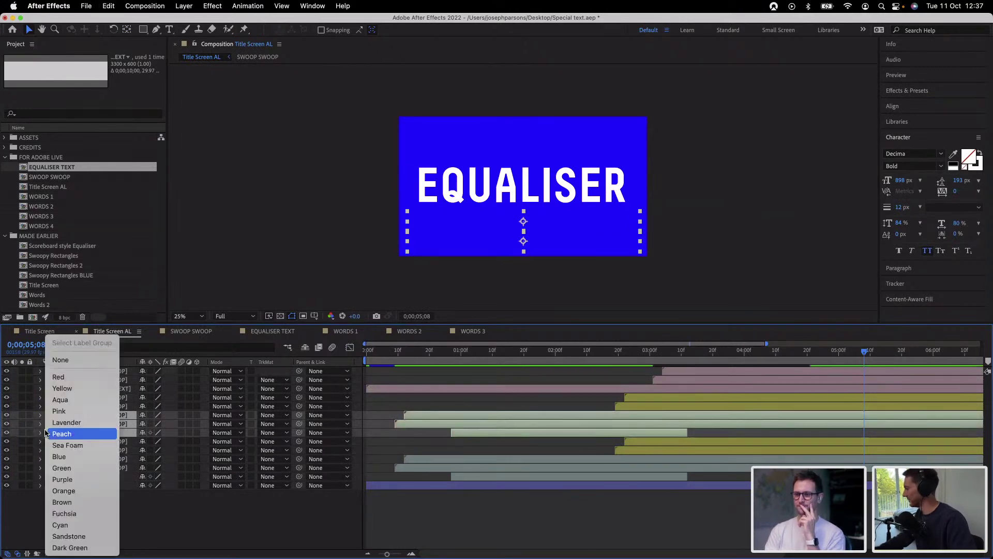
left_click(62, 513)
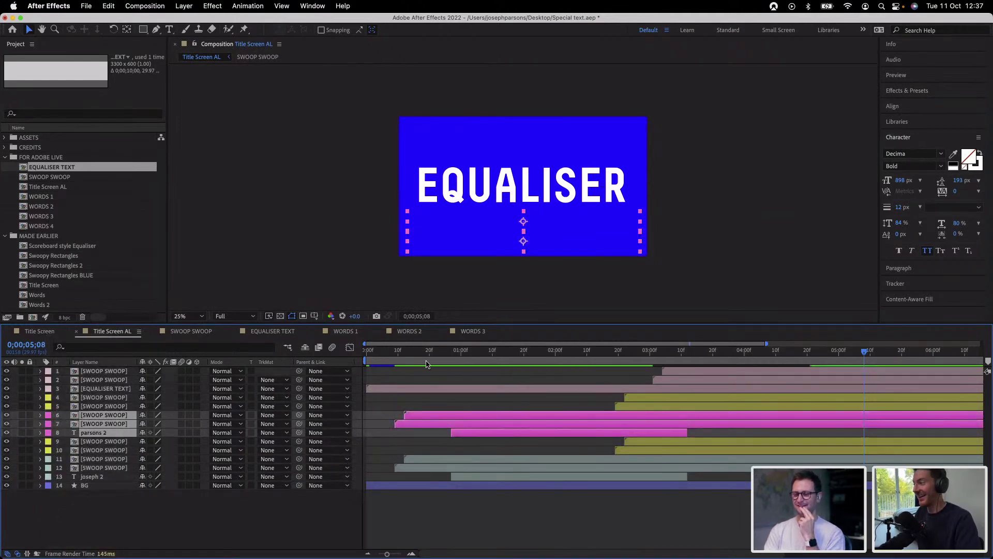
left_click(451, 503)
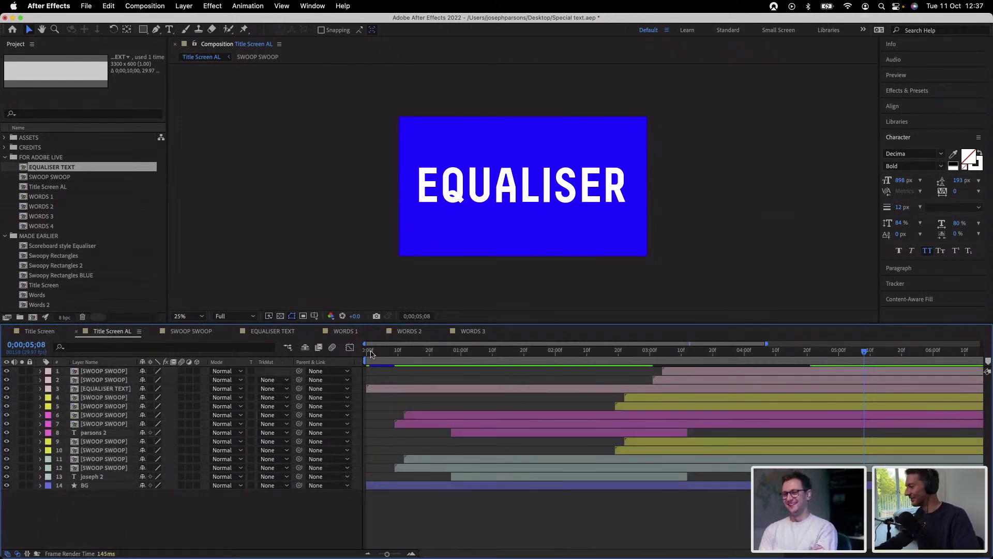
left_click(368, 353)
key("space")
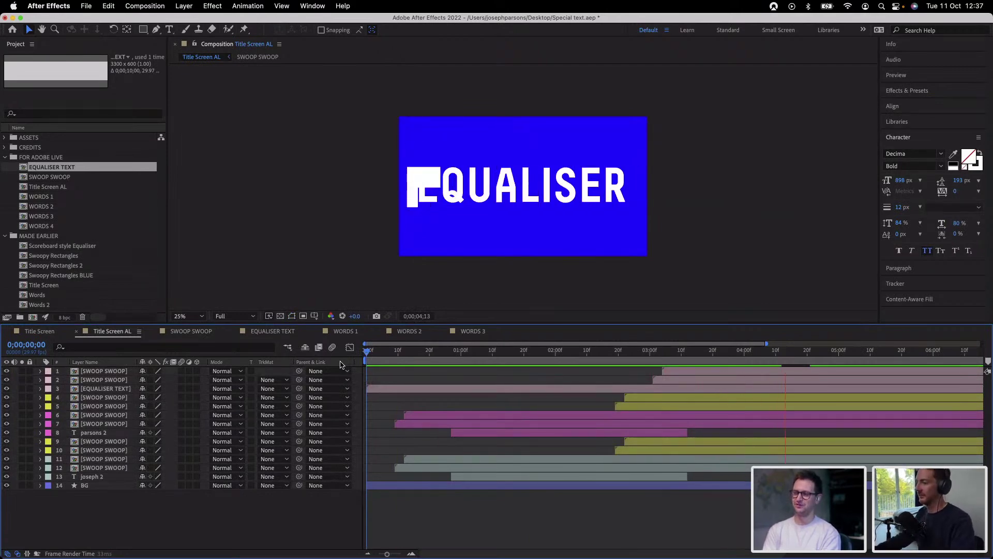
key("space")
left_click_drag(687, 356, 725, 357)
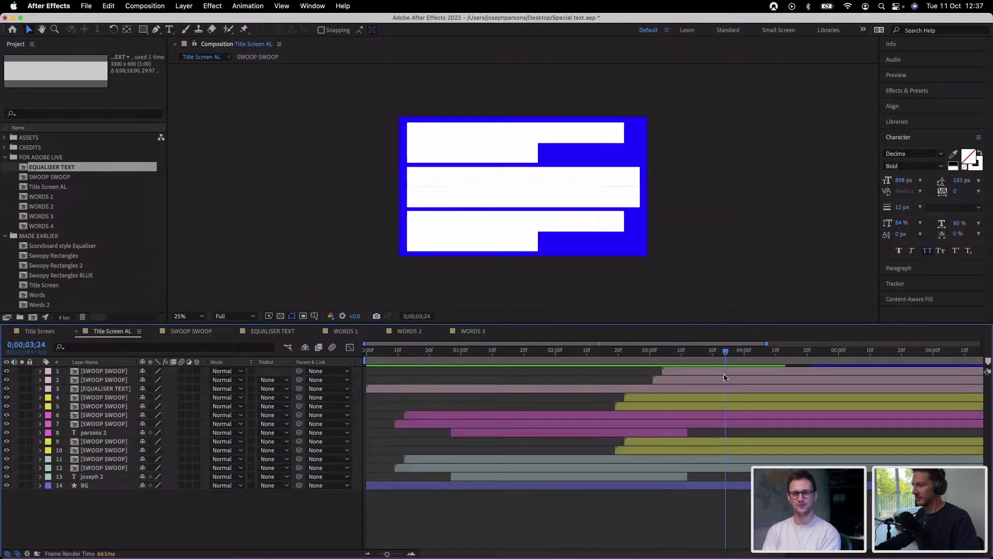
left_click(717, 391)
key("alt+bracketright")
key("space")
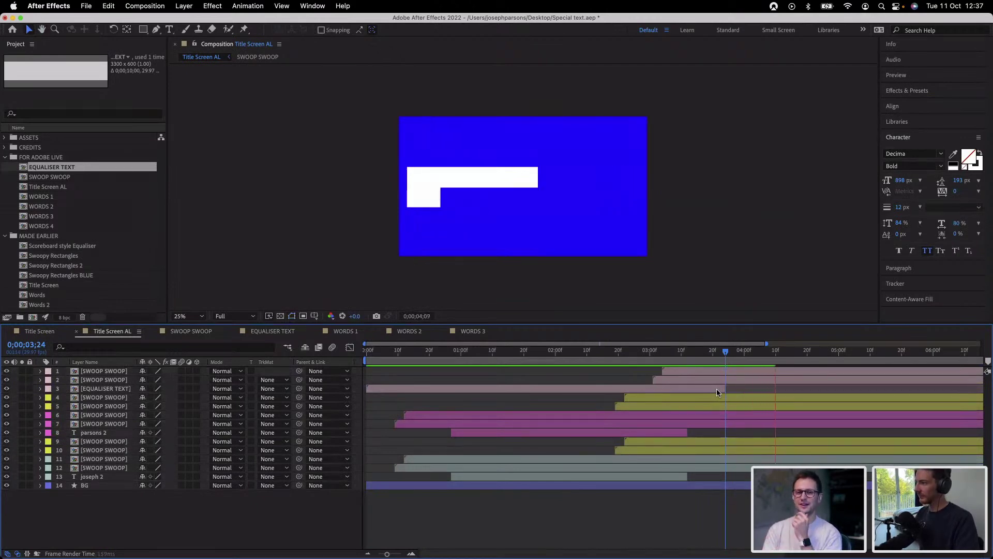
key("space")
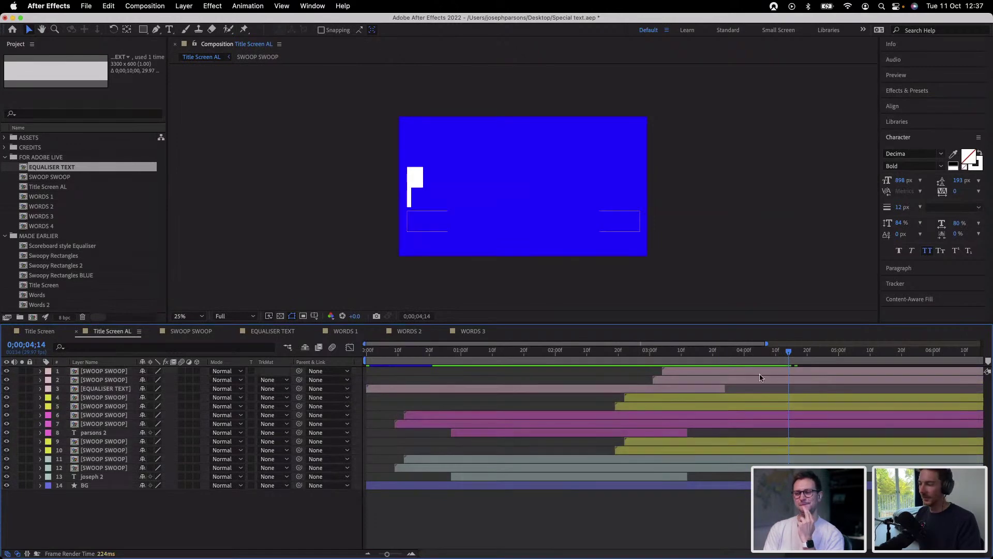
key("super+s")
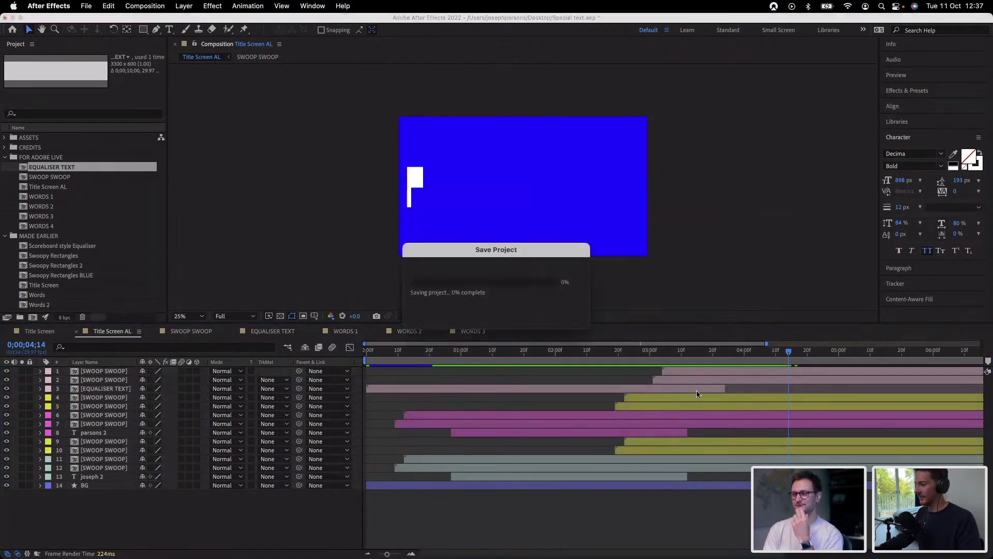
left_click_drag(795, 355, 837, 361)
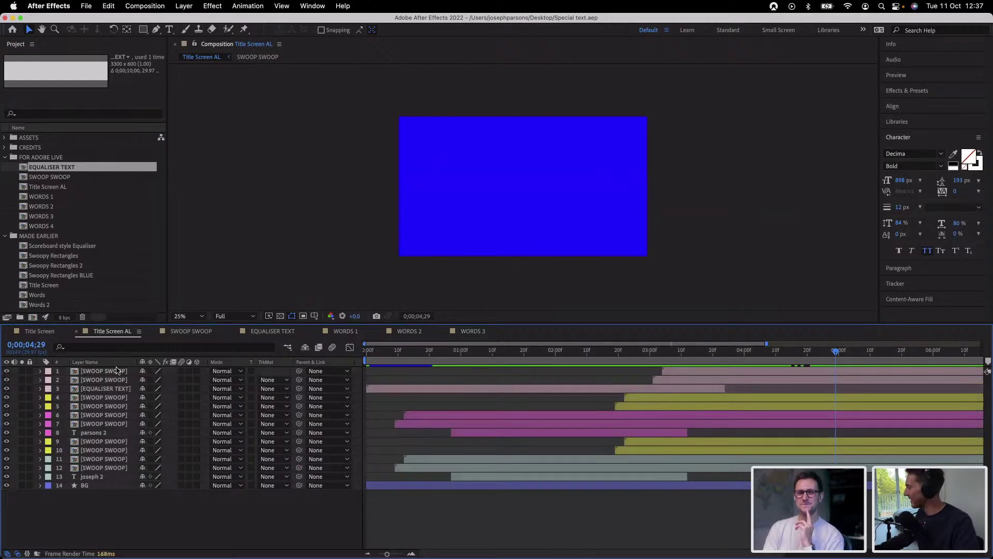
left_click(106, 371)
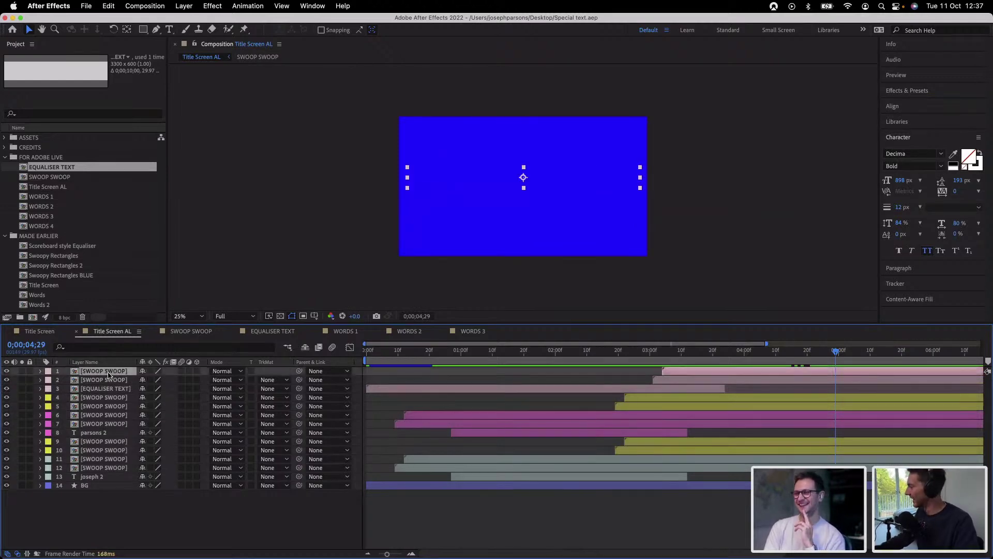
key("super+d")
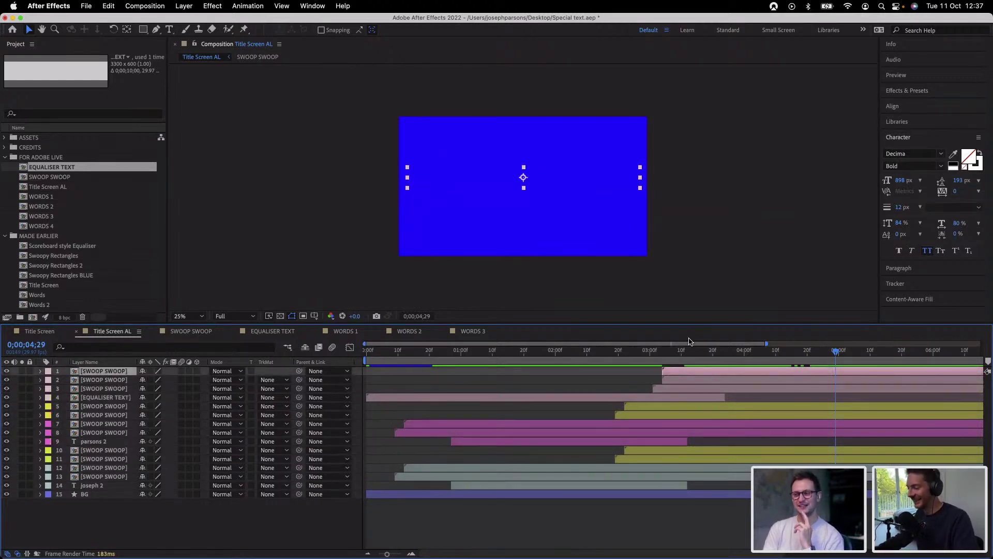
key("super+z")
left_click(573, 520)
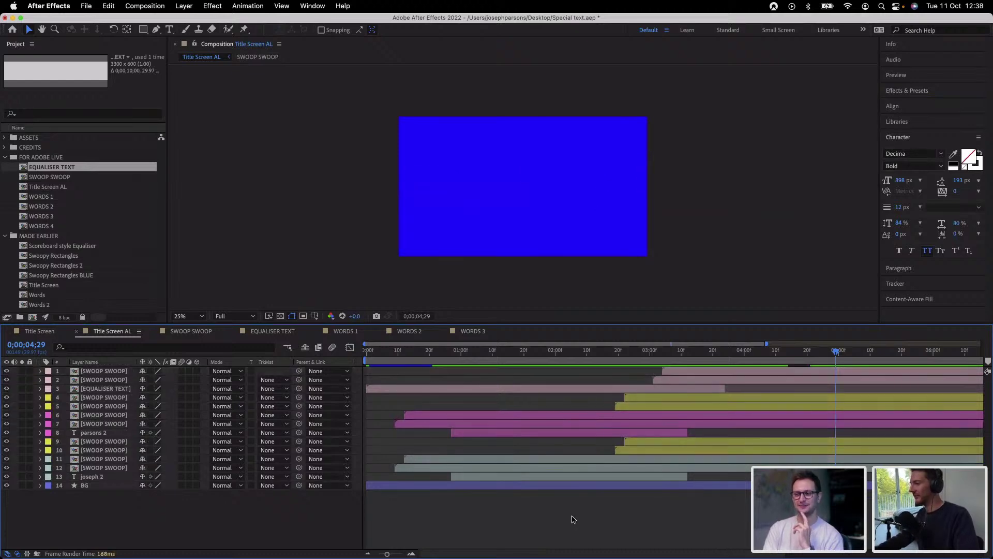
Create a 200 px text layer reading 'directed by' followed by the director's name
left_click(169, 29)
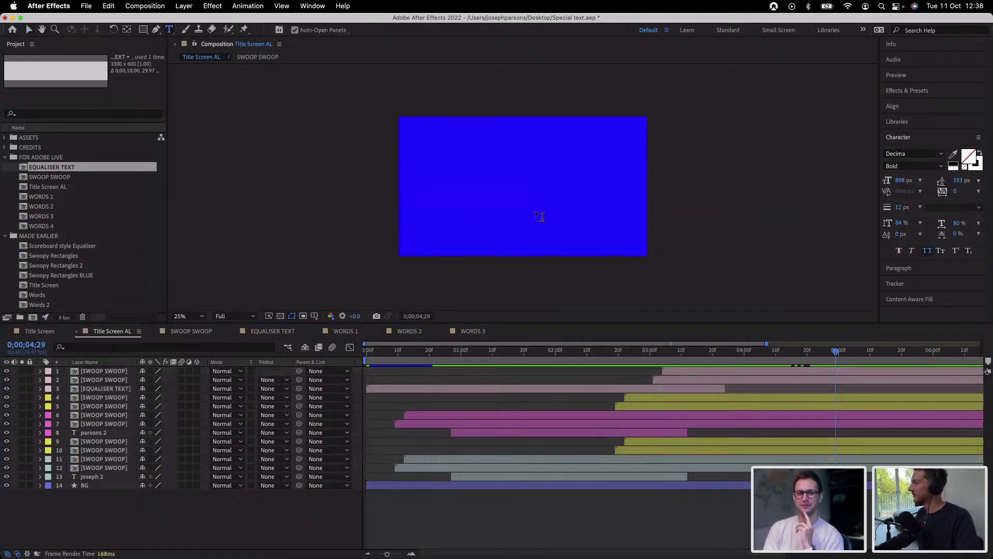
left_click(474, 186)
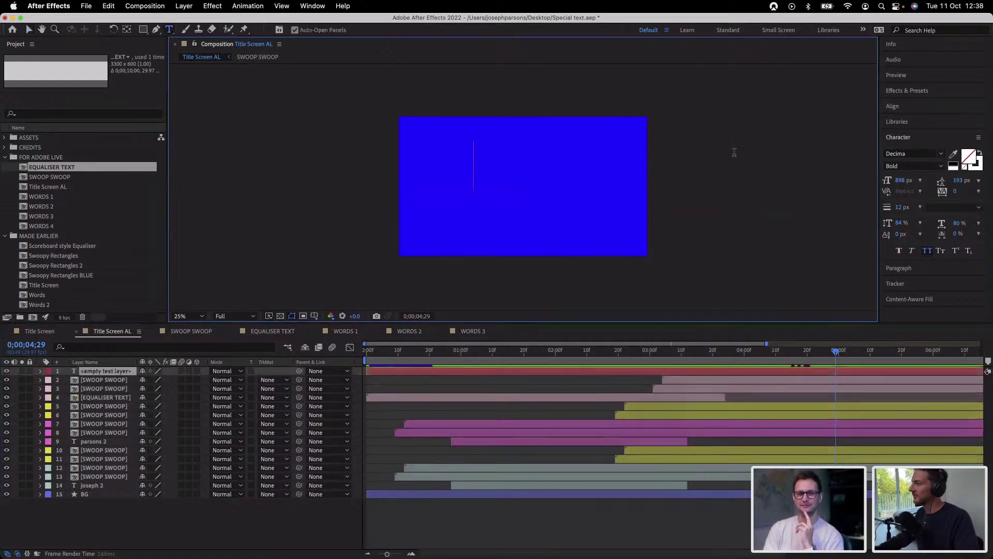
left_click(900, 181)
type("200")
key("Return")
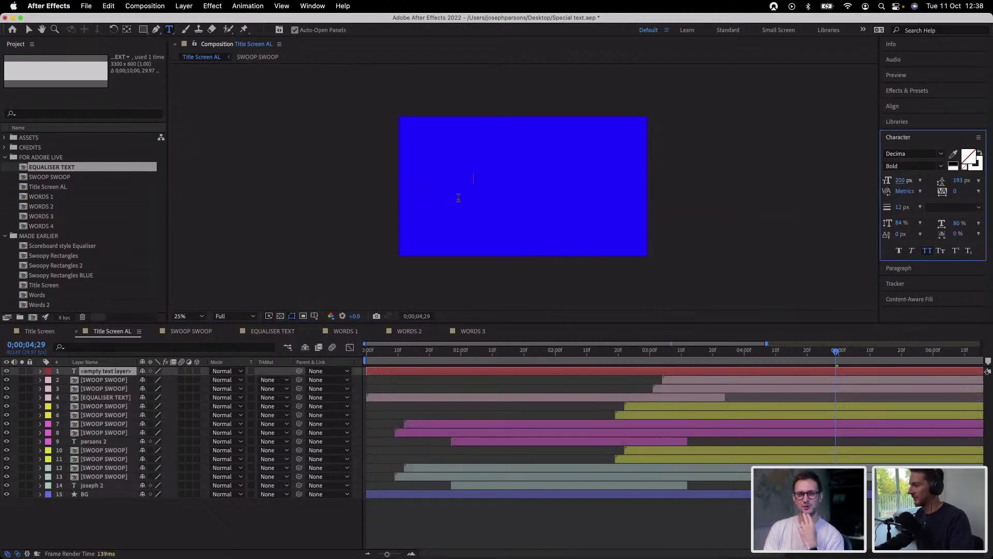
left_click(478, 176)
type("d")
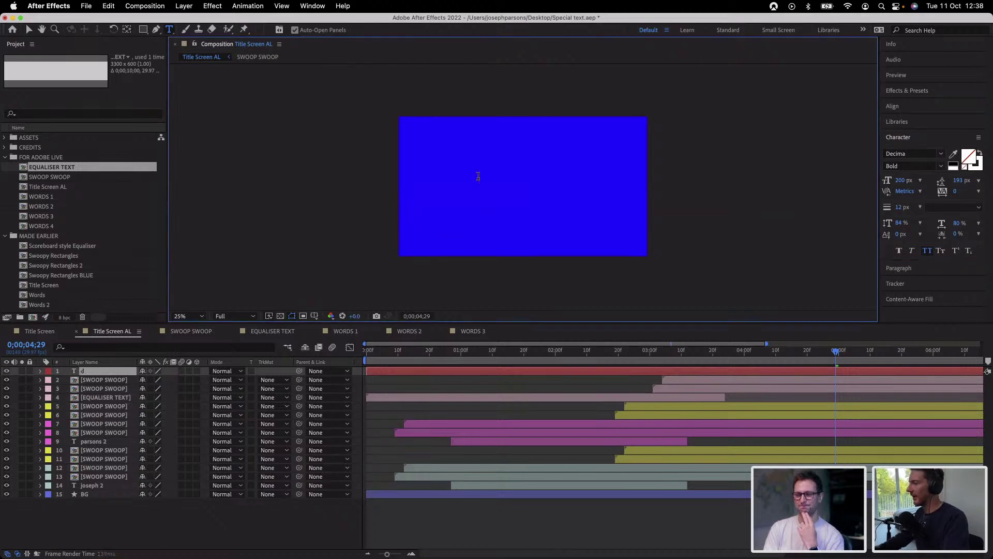
type("irected by jos")
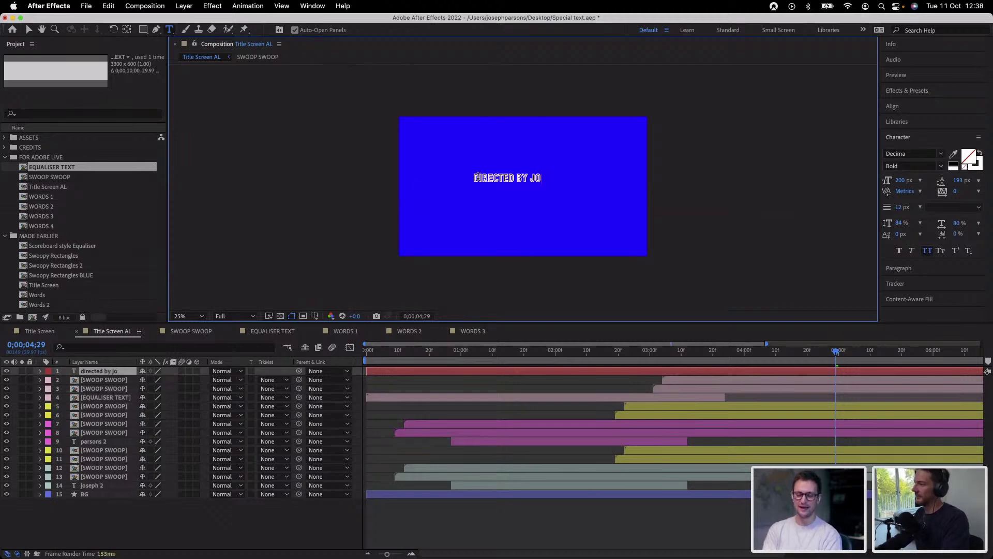
type(" sutherland")
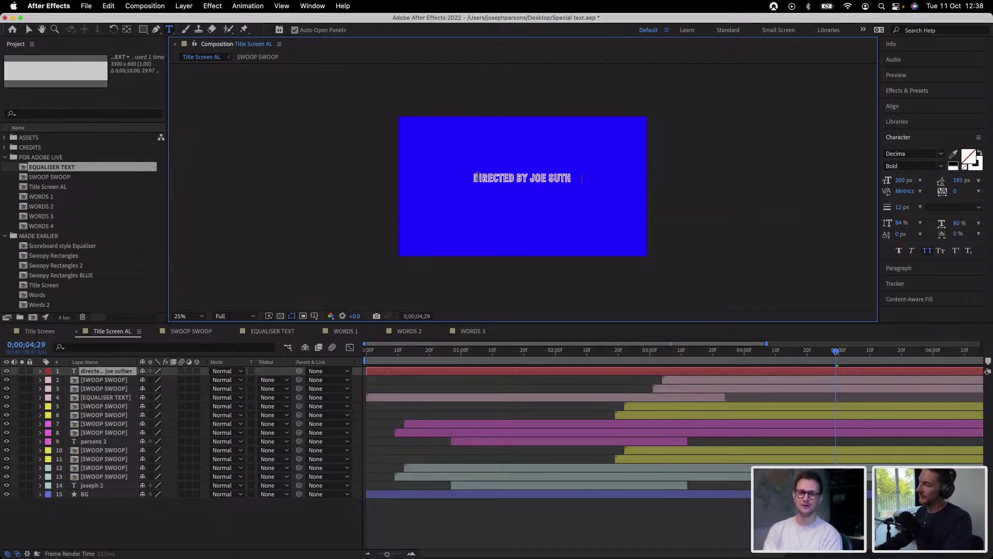
Swap fill and stroke so the credit text has a solid white fill
left_click(630, 520)
left_click(979, 154)
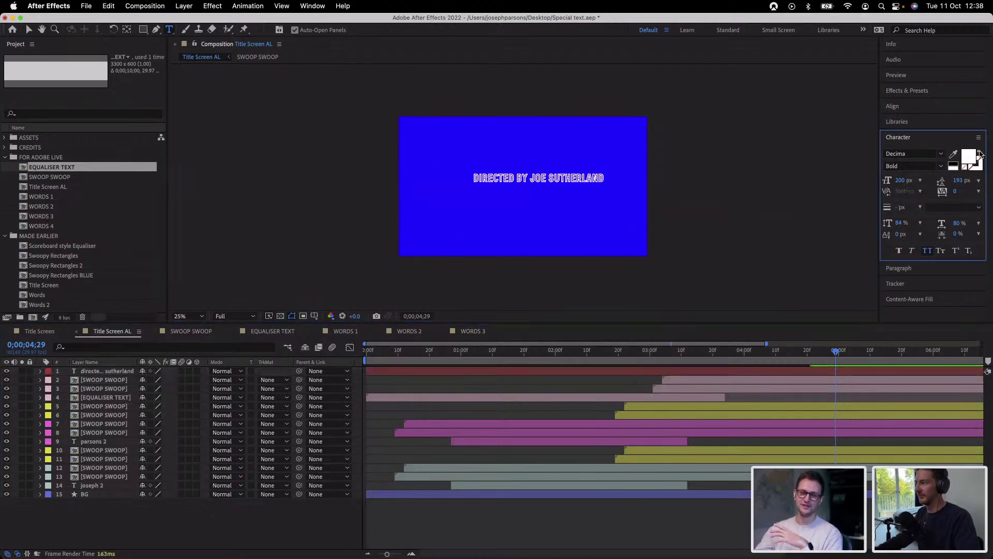
left_click(665, 372)
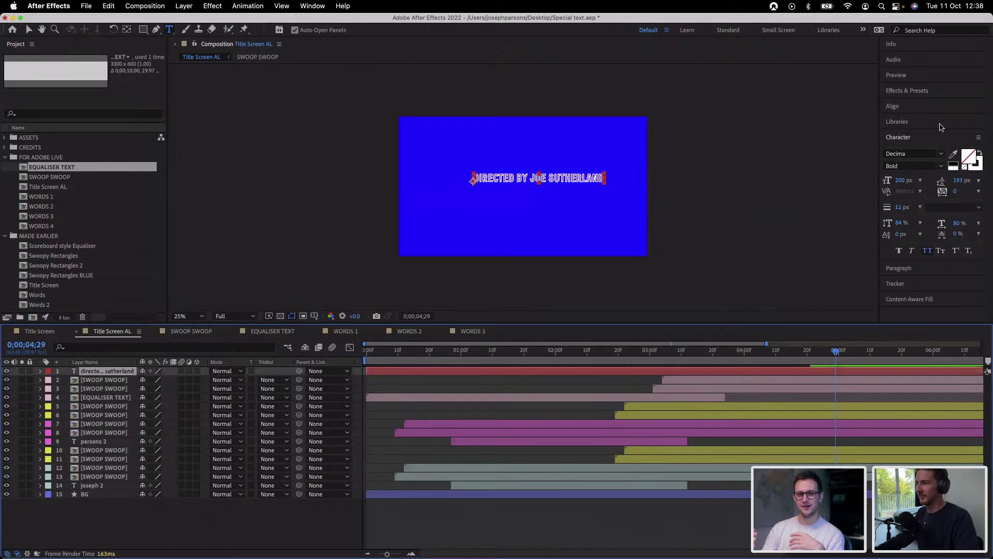
left_click(980, 153)
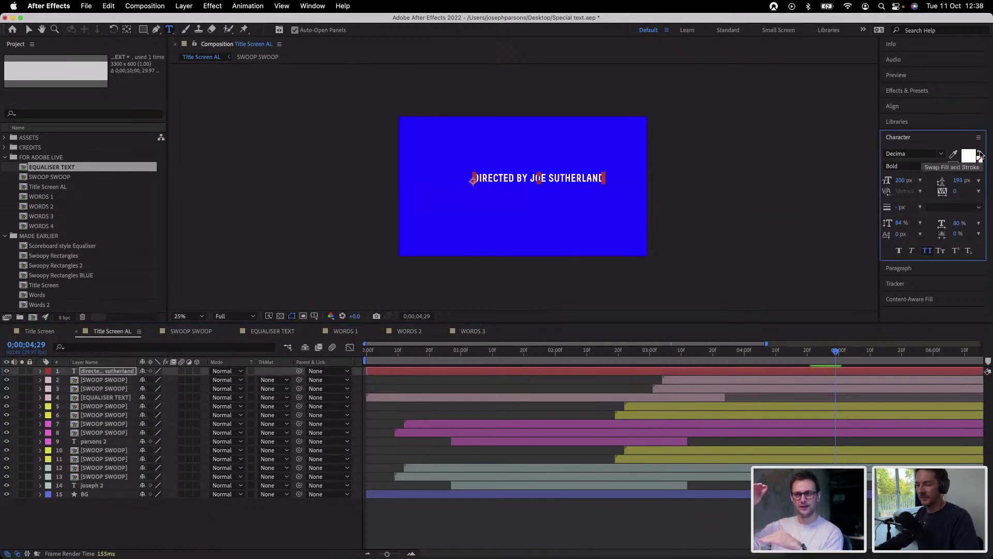
left_click(868, 533)
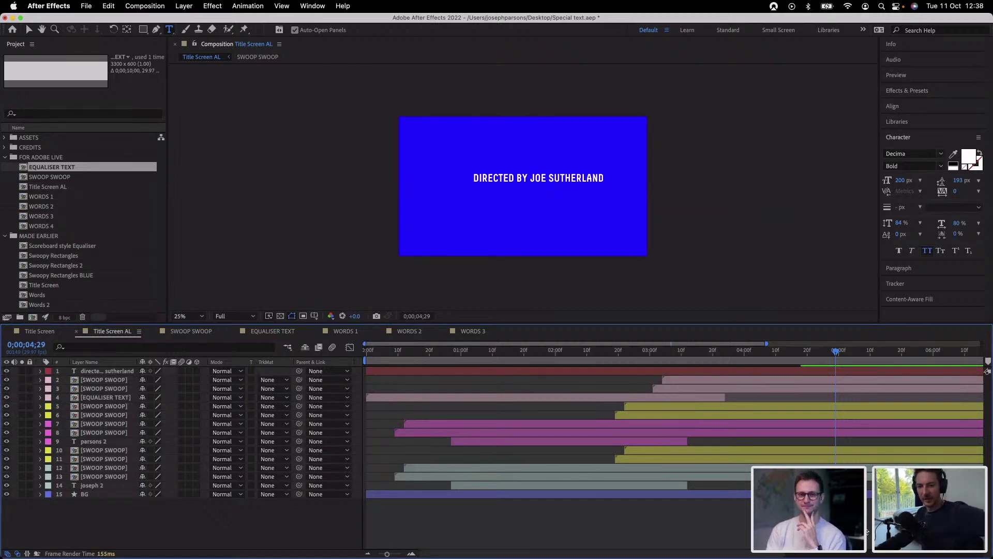
Centre the credit text horizontally and vertically in the composition
left_click(913, 106)
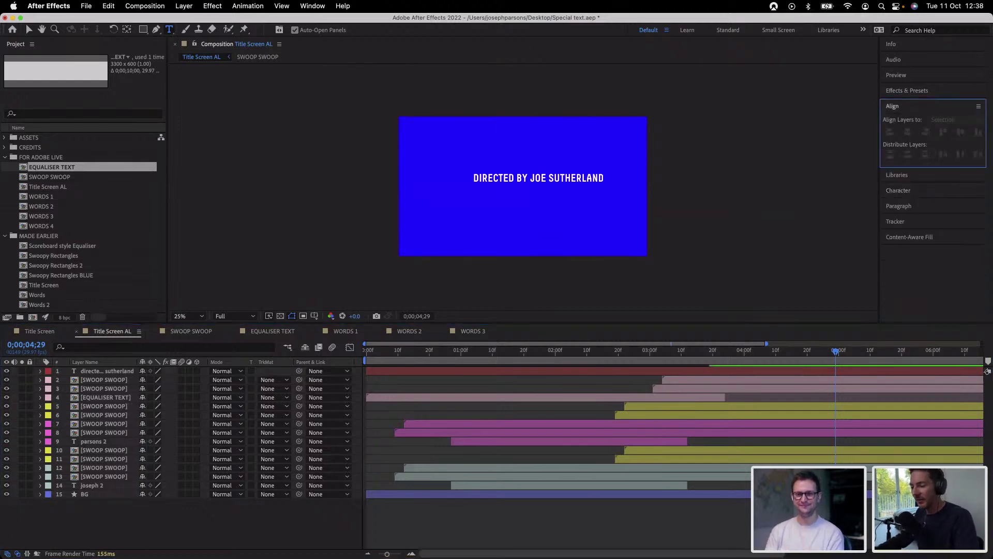
left_click(758, 372)
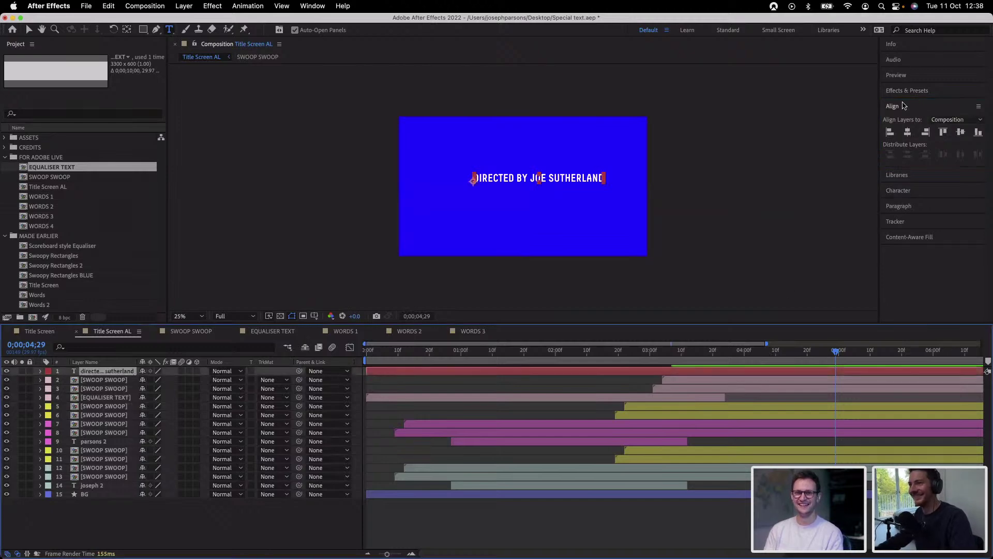
left_click(908, 132)
left_click(961, 132)
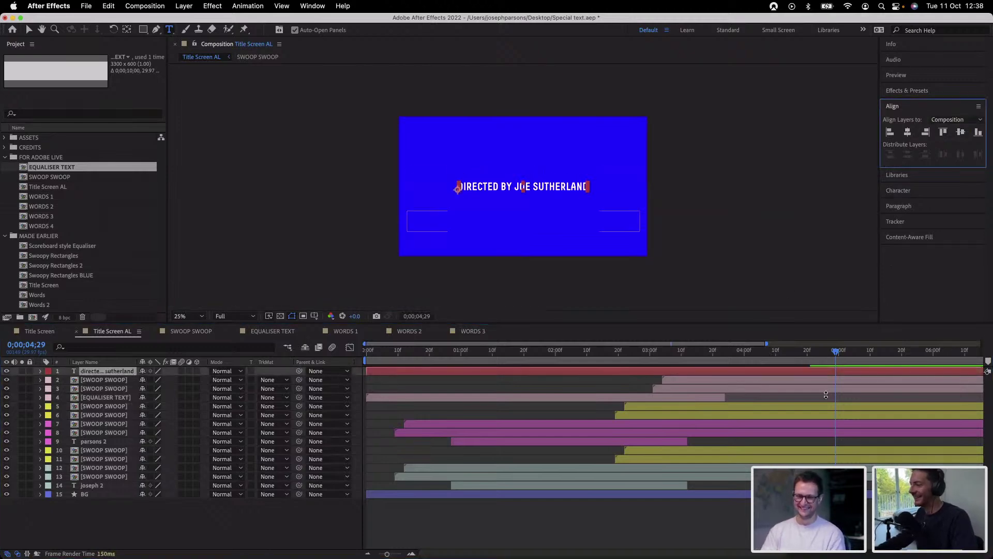
Move the credit layer's start to just after 4 seconds, after the swoop bars pass
left_click_drag(378, 372, 755, 375)
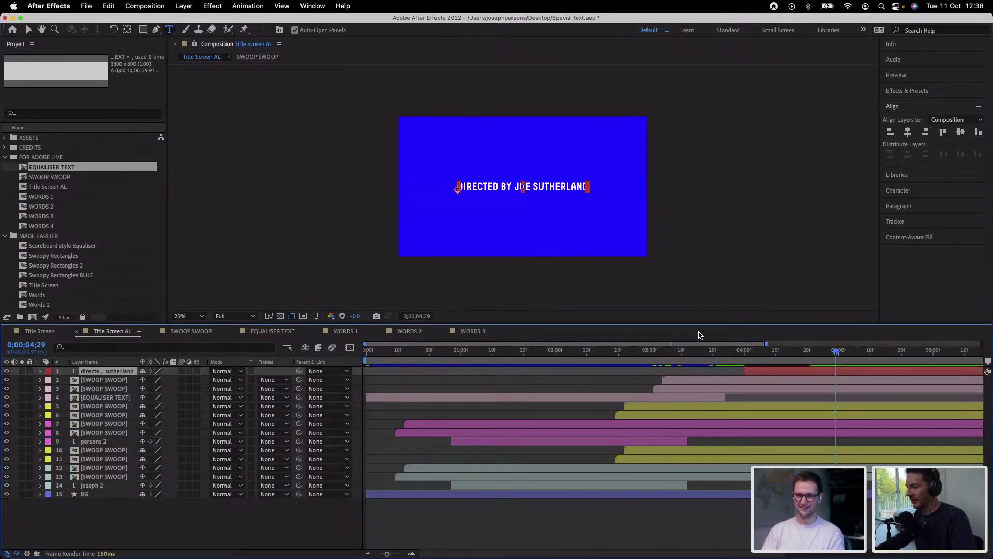
left_click_drag(673, 356, 856, 378)
left_click_drag(755, 354, 783, 375)
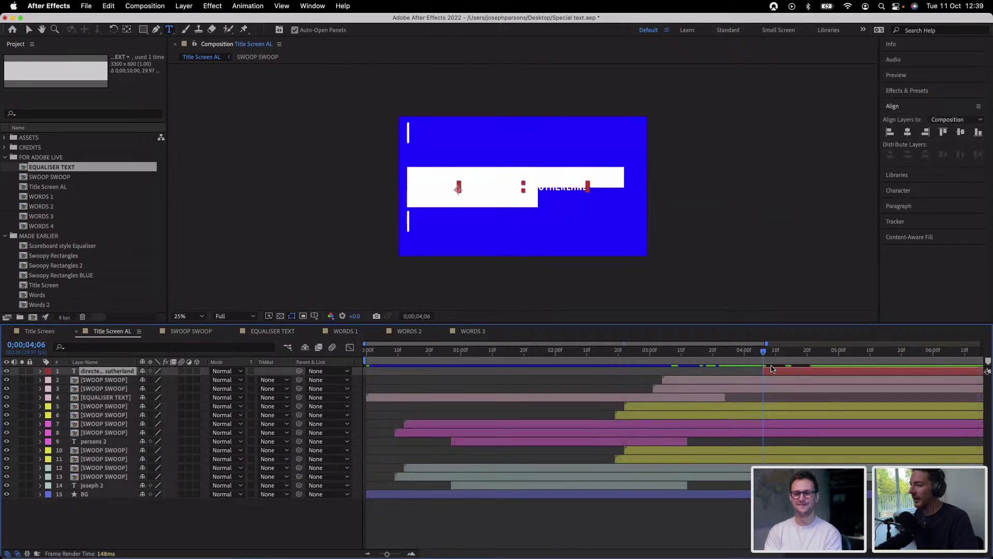
key("Page_Down")
key("Page_Down")
left_click_drag(758, 356, 772, 376)
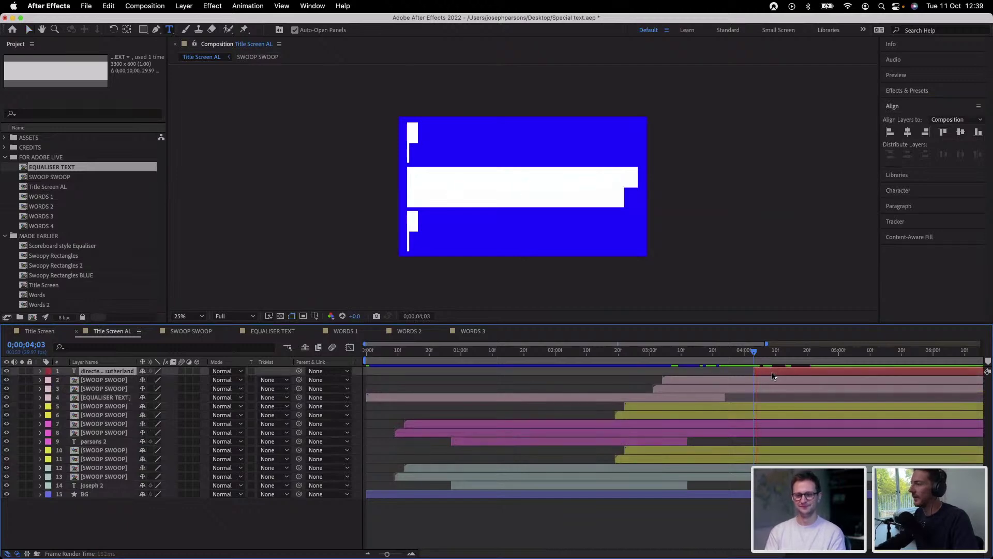
key("space")
key("space")
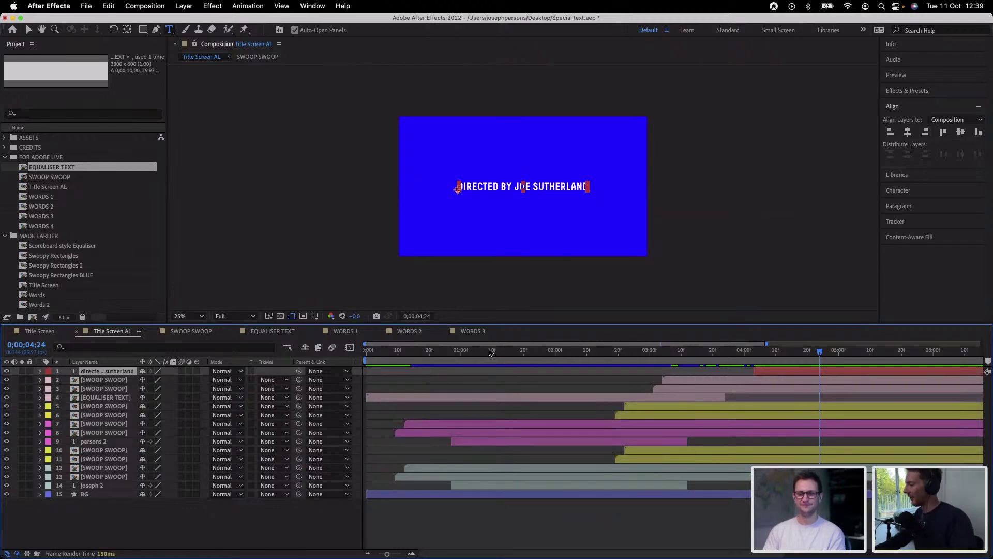
left_click(404, 354)
left_click_drag(369, 354, 355, 354)
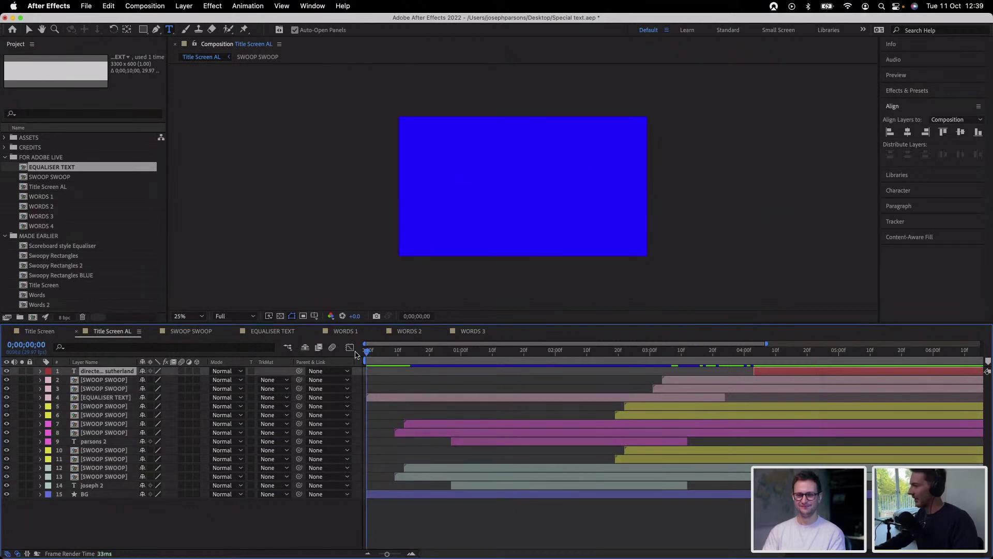
key("space")
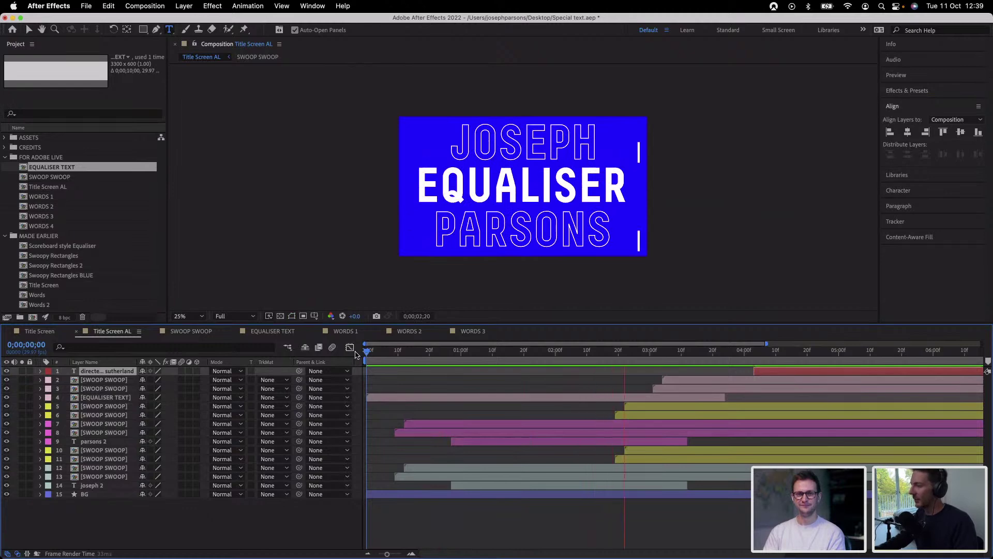
key("space")
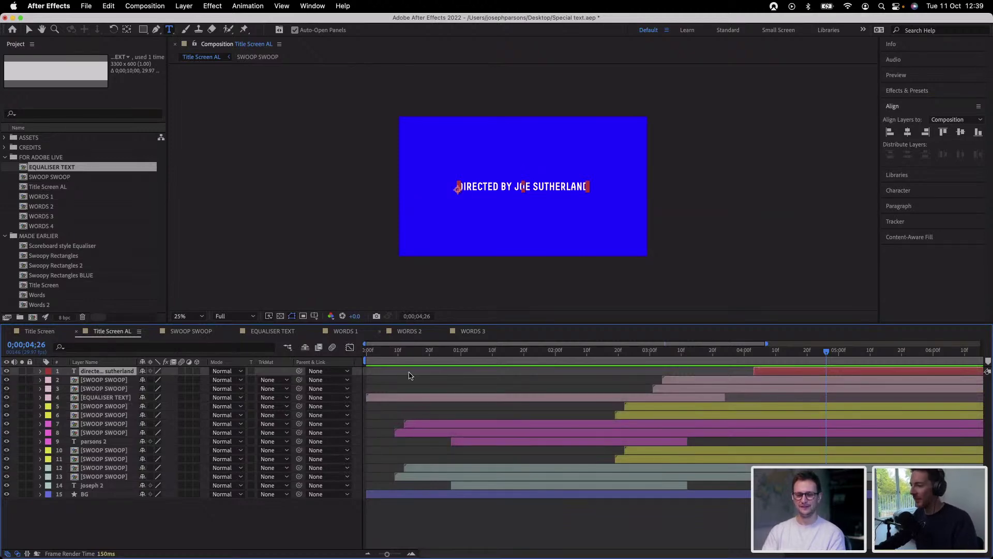
left_click_drag(706, 361, 800, 366)
key("super+shift+a")
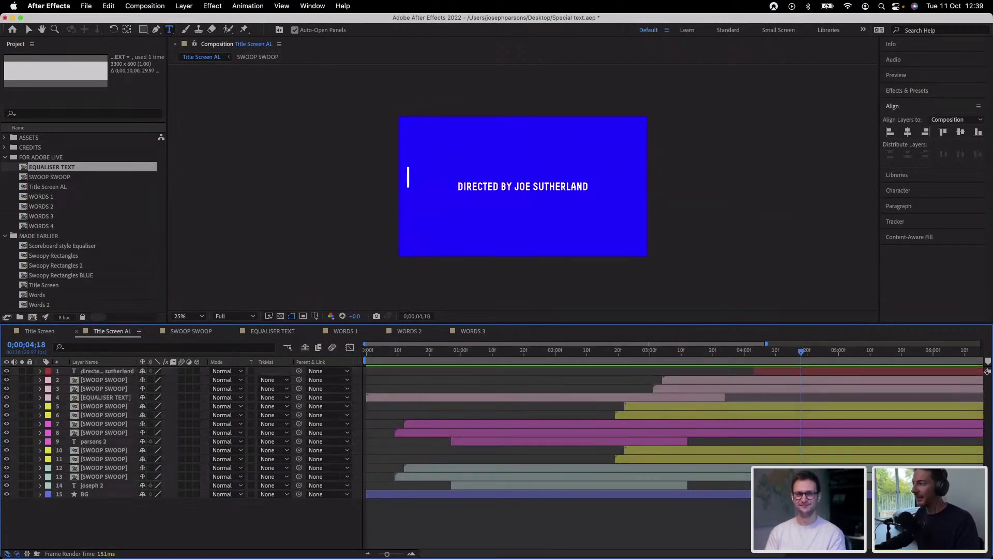
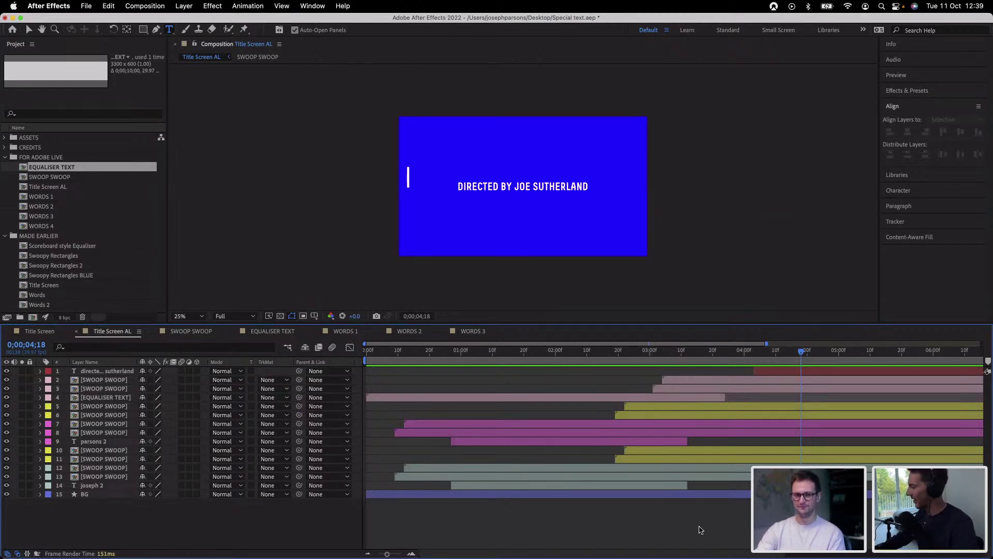
Duplicate a SWOOP SWOOP layer, move the copy to the top of the stack, and start it near 4;20
left_click(736, 379)
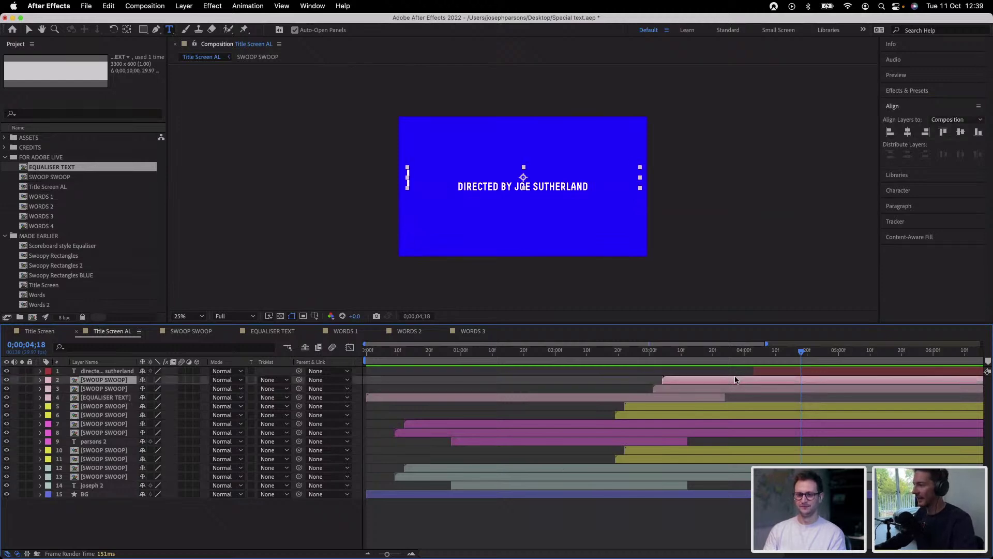
key("super+d")
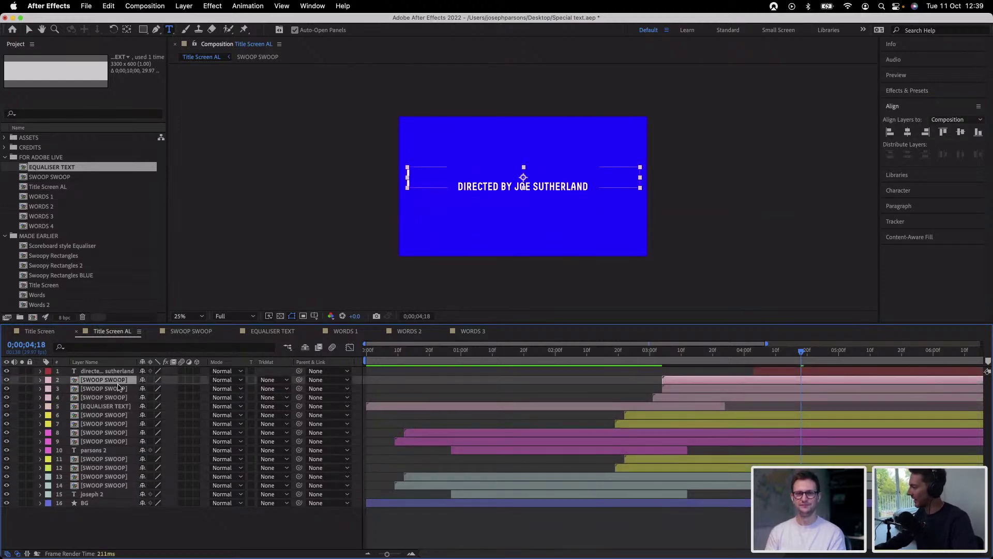
left_click_drag(123, 374, 123, 368)
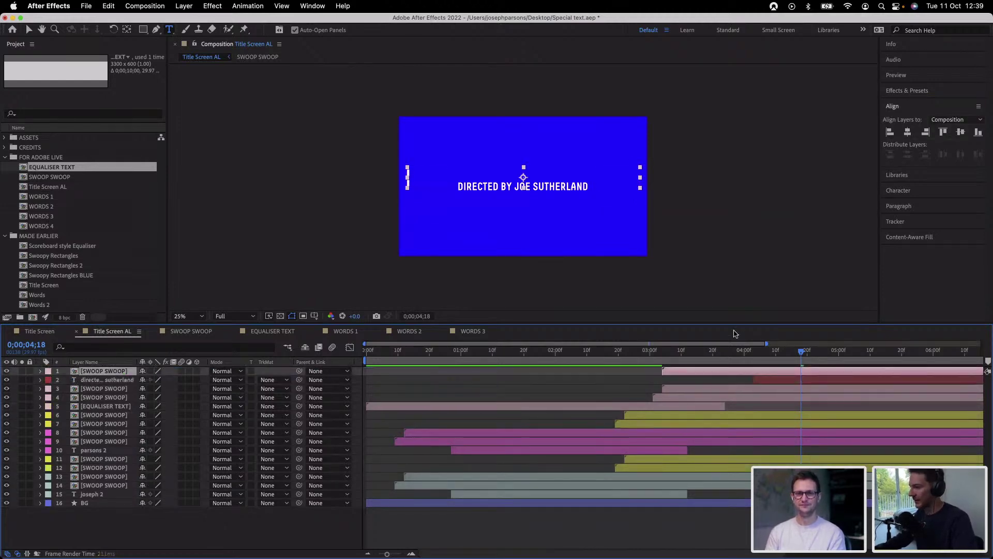
left_click_drag(700, 376, 833, 359)
left_click(829, 356)
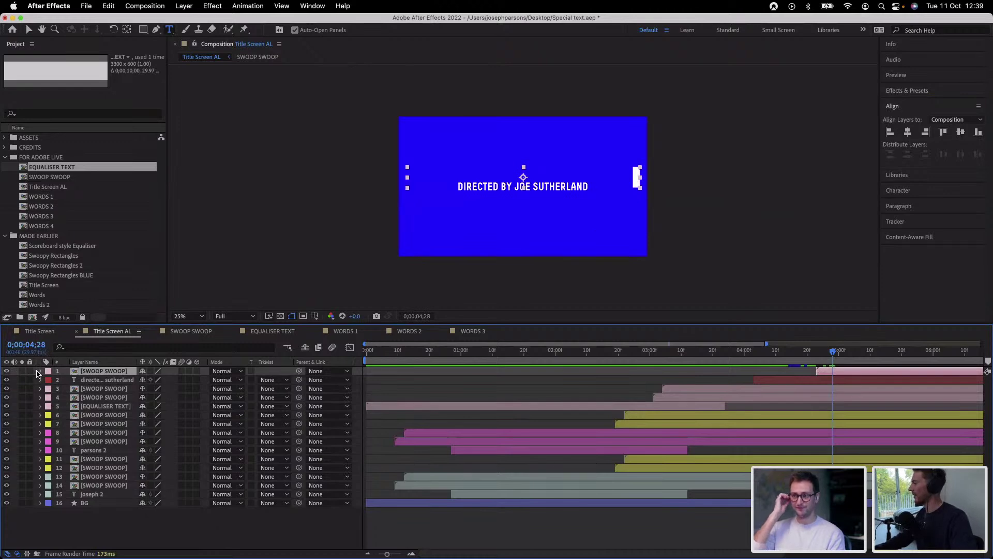
Scale the swoop copy to 136,5% into a thin white line and nudge it over the credit
left_click(39, 371)
left_click(48, 381)
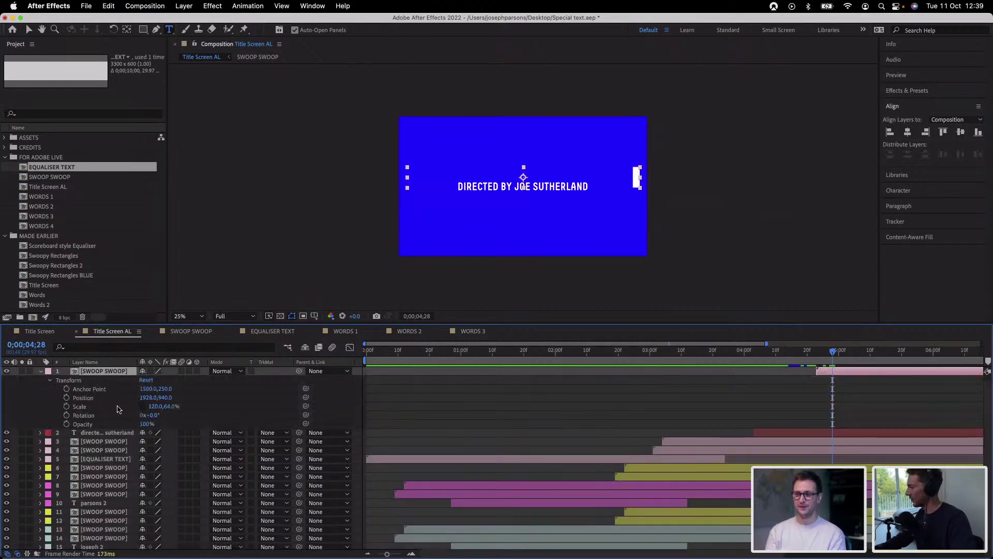
left_click_drag(163, 406, 132, 399)
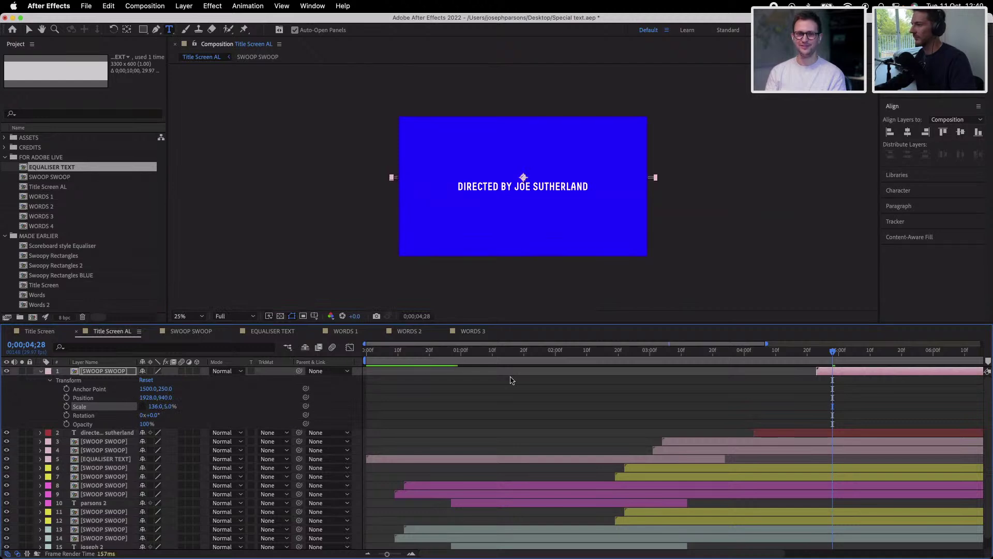
left_click_drag(832, 356, 868, 352)
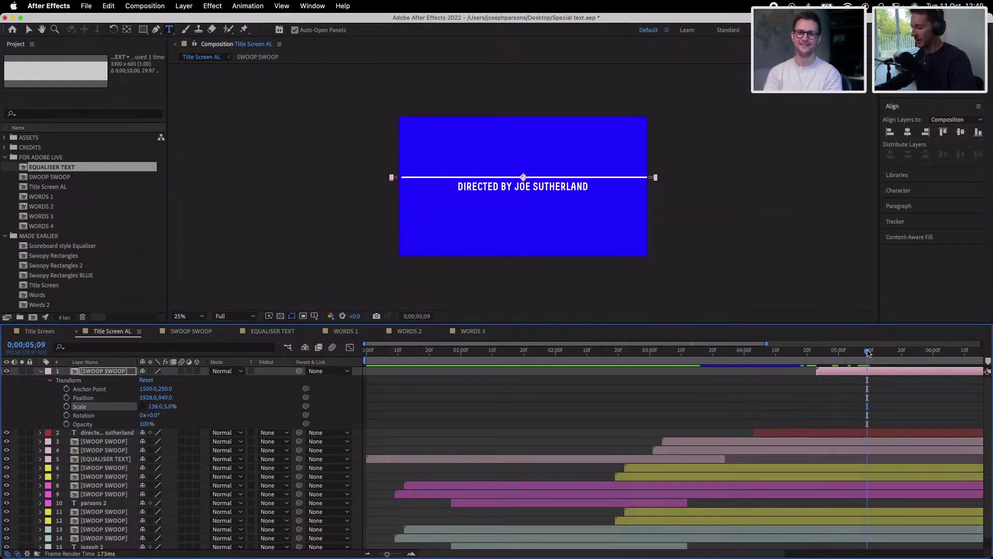
key("shift+Down")
key("shift+Down")
key("shift+Down")
key("shift+Down")
key("shift+Down")
key("shift+Down")
key("shift+Down")
key("shift+Down")
key("shift+Down")
key("shift+Down")
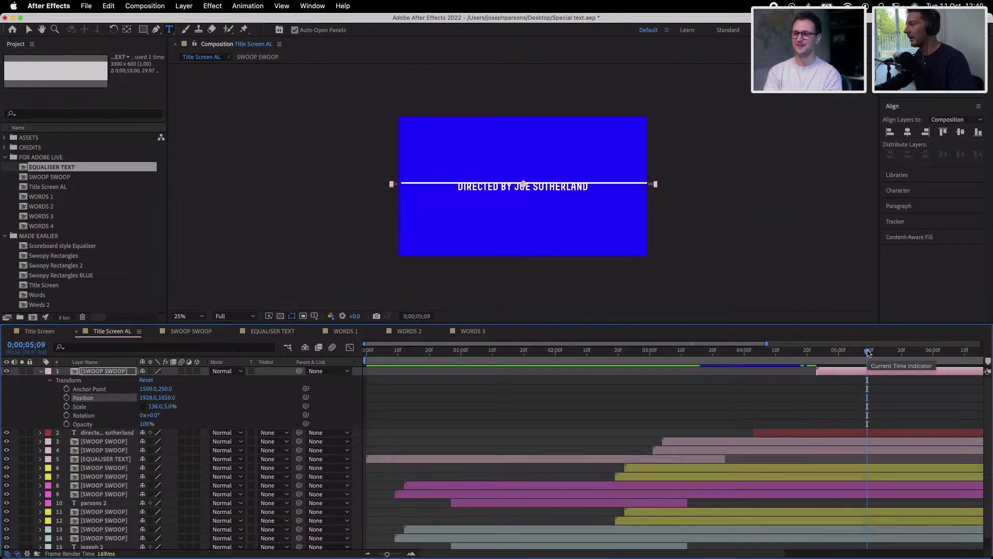
key("Up")
key("Up")
key("Up")
key("Up")
key("Up")
key("Up")
key("Up")
key("Up")
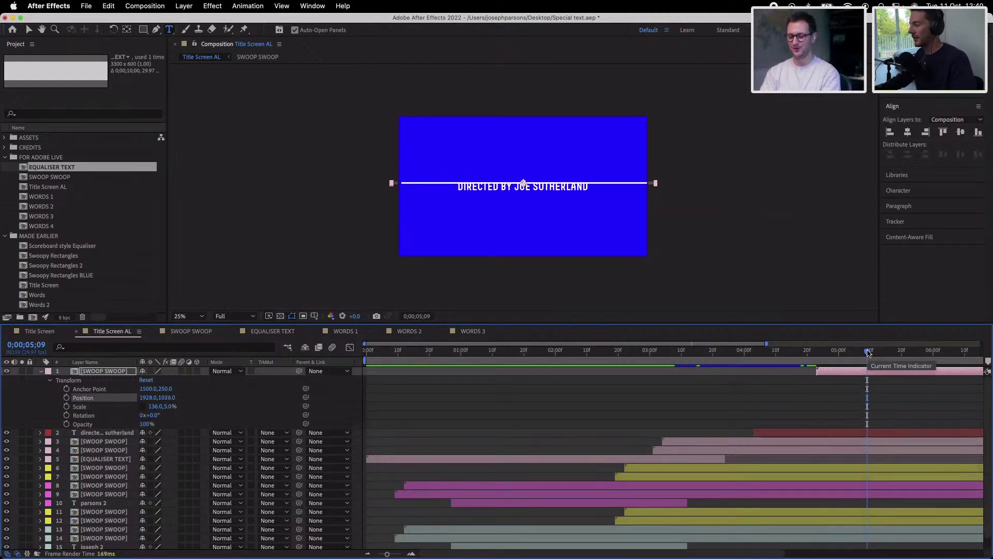
Duplicate the white line twice, nudging each copy so they merge into a thicker band
key("super+d")
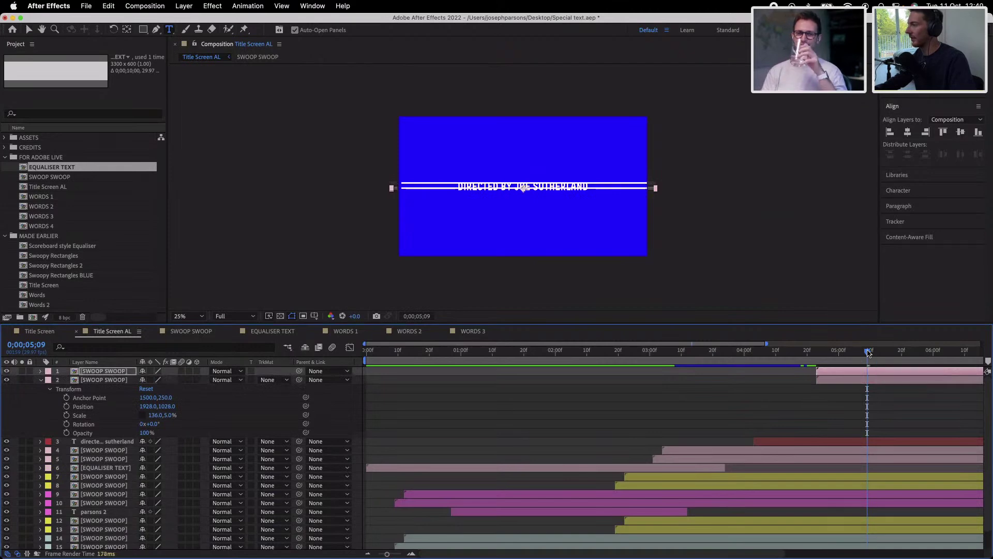
key("Down")
key("Down")
key("Down")
key("Down")
key("Down")
key("Down")
key("Down")
key("Down")
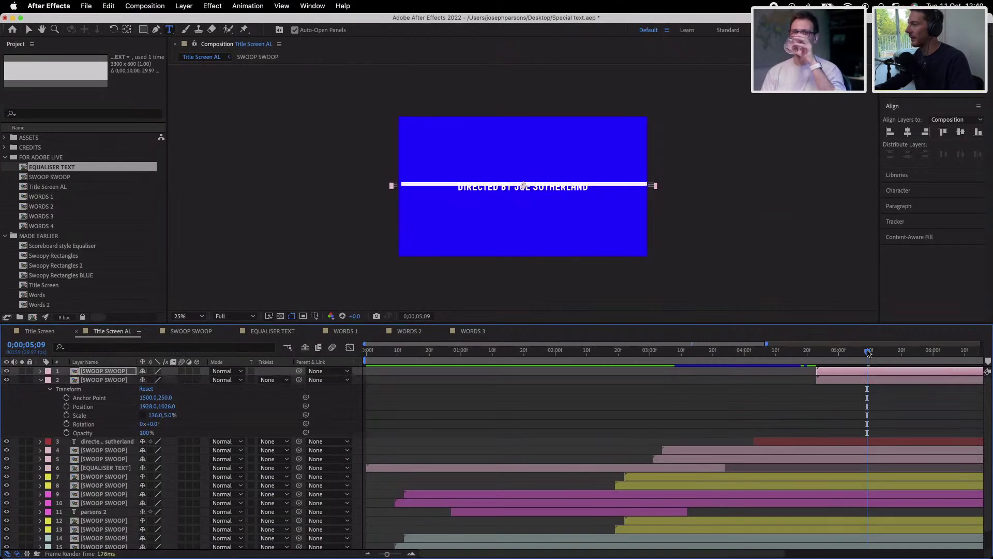
key("Up")
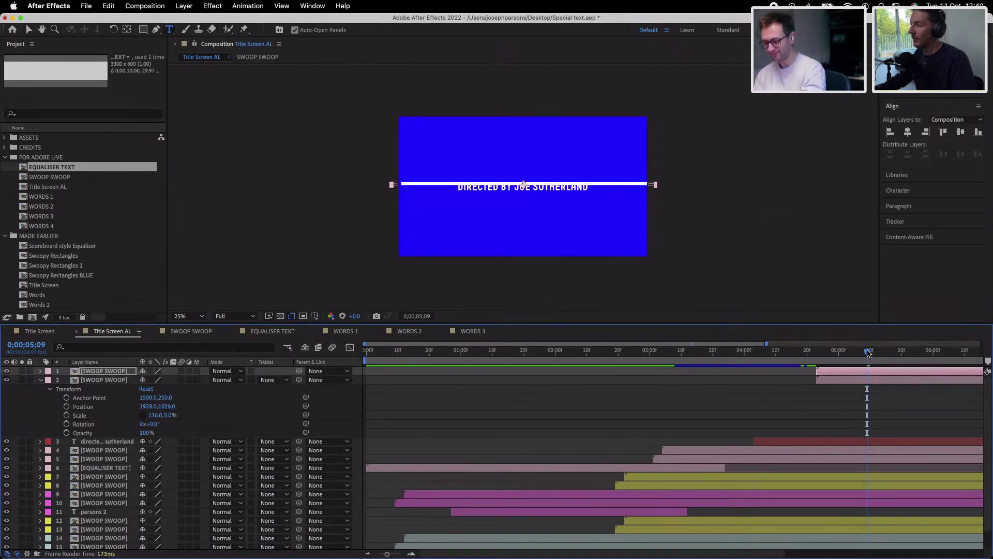
key("super+d")
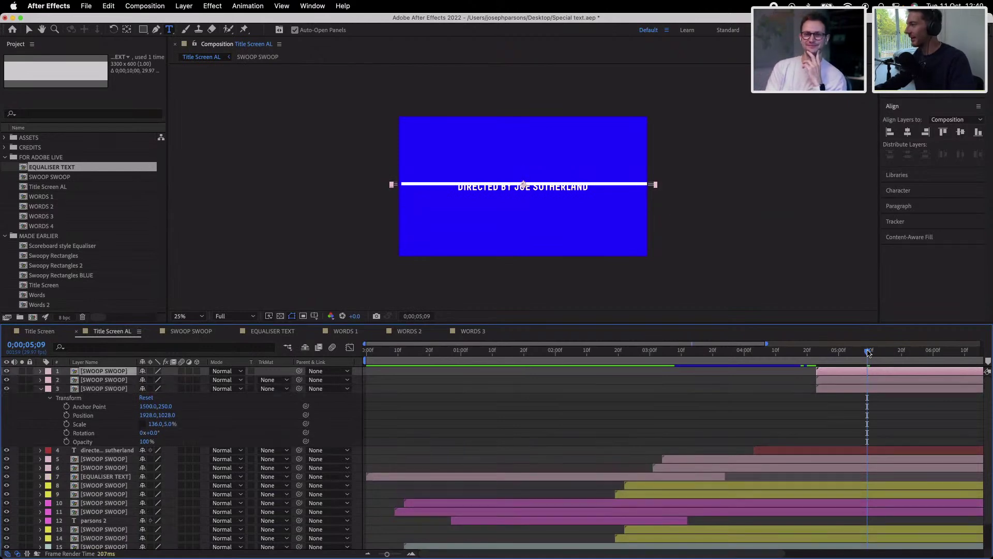
key("shift+Down")
key("shift+Down")
key("shift+Down")
key("shift+Down")
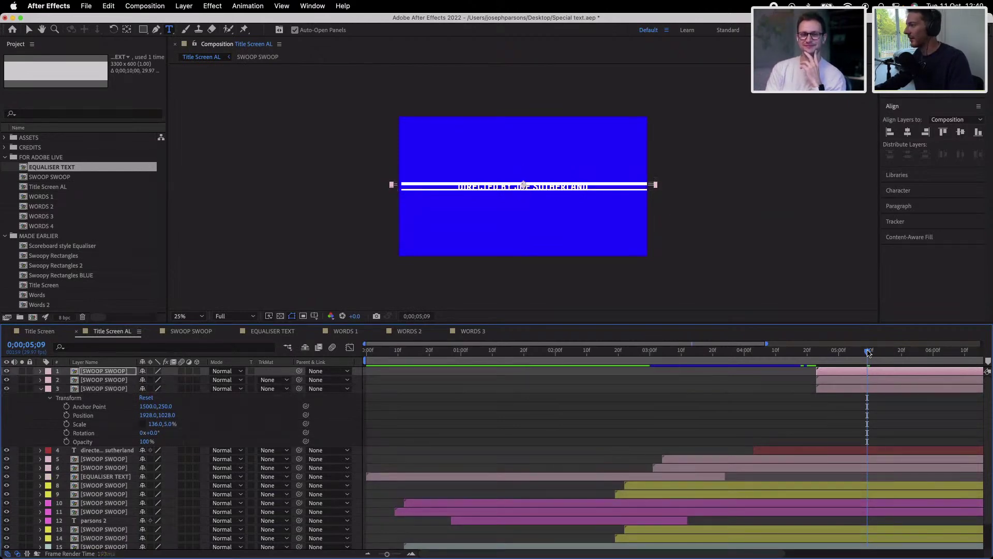
key("shift+Up")
key("shift+Up")
key("shift+Up")
key("shift+Up")
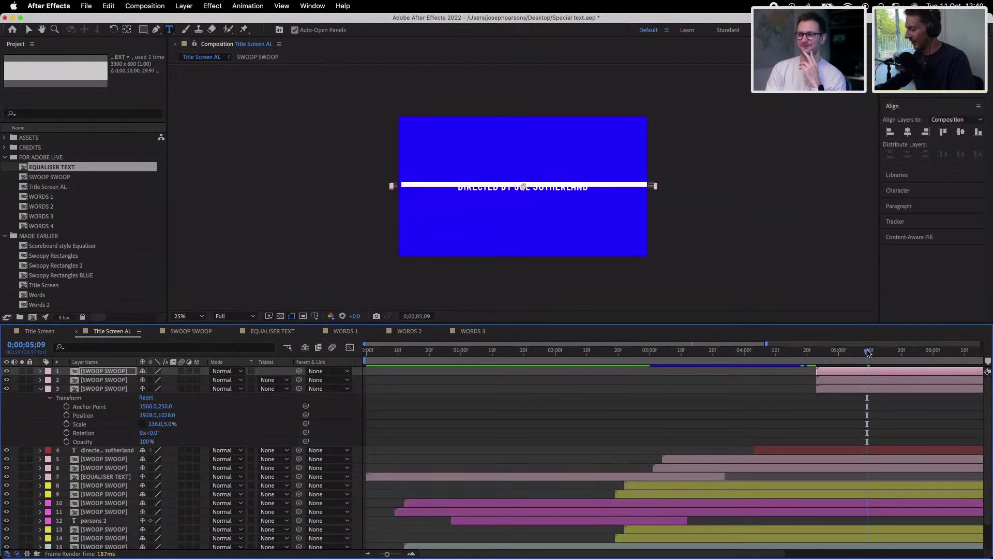
Add three more line duplicates, nudging each into place to complete a six-line band
key("super+d")
key("shift+Down")
key("shift+Down")
key("shift+Down")
key("shift+Down")
key("Down")
key("Down")
key("Down")
key("Down")
key("Down")
key("Down")
key("Down")
key("Down")
key("Down")
key("Down")
key("Up")
key("Up")
key("Up")
key("Up")
key("Up")
key("Up")
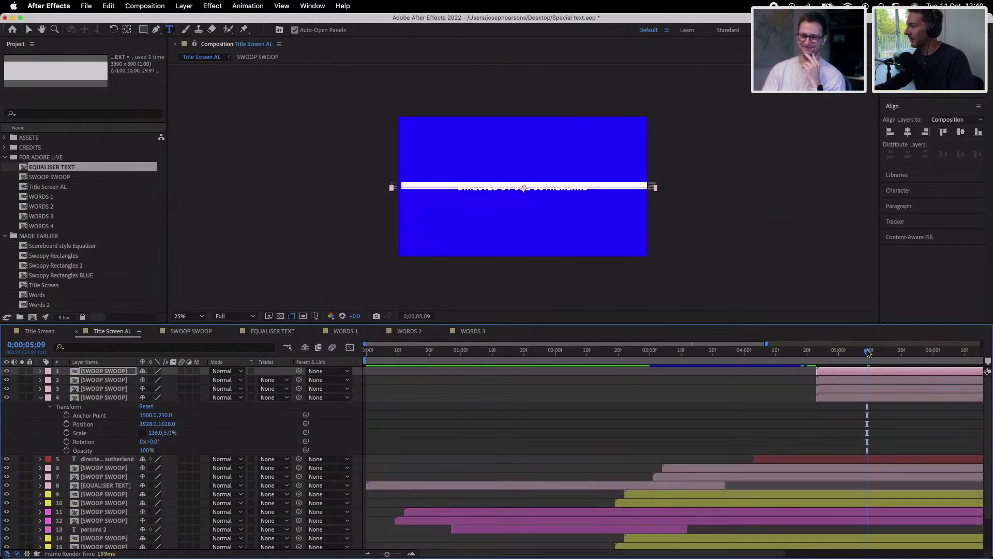
key("super+d")
key("shift+Down")
key("shift+Down")
key("shift+Down")
key("shift+Down")
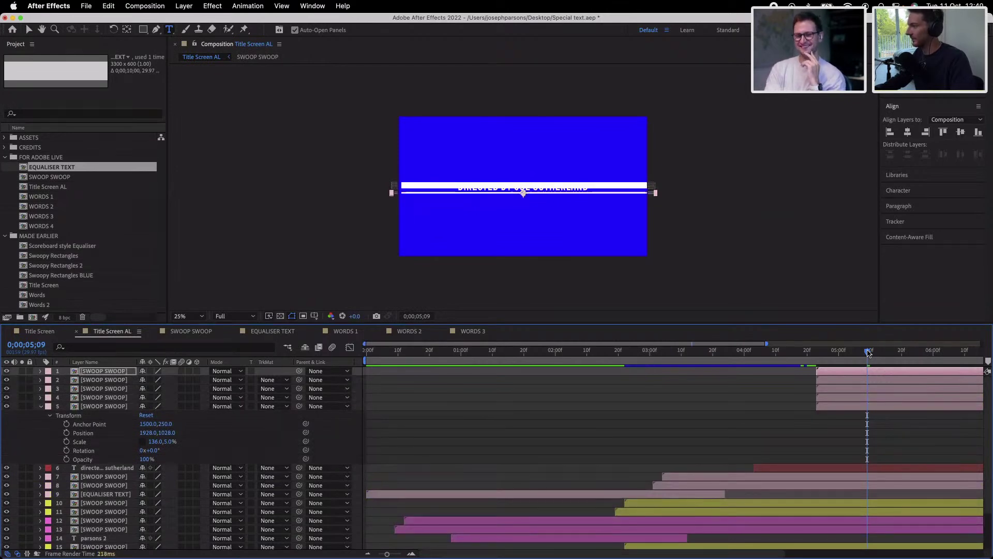
key("shift+Up")
key("shift+Up")
key("shift+Up")
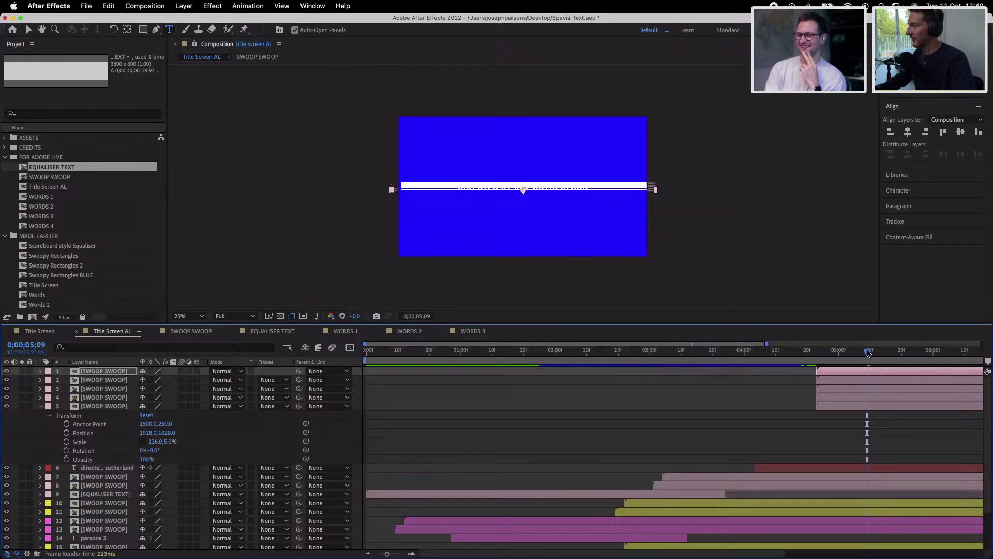
key("super+d")
key("shift+Down")
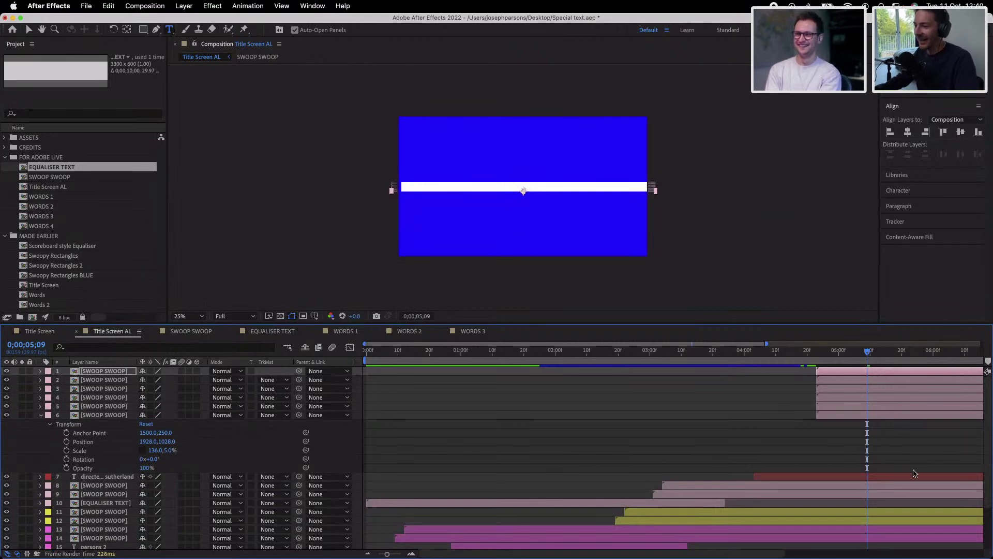
Stagger the line copies' start times and preview the animation from 0;00;04;20
left_click(825, 407)
left_click_drag(823, 397, 842, 371)
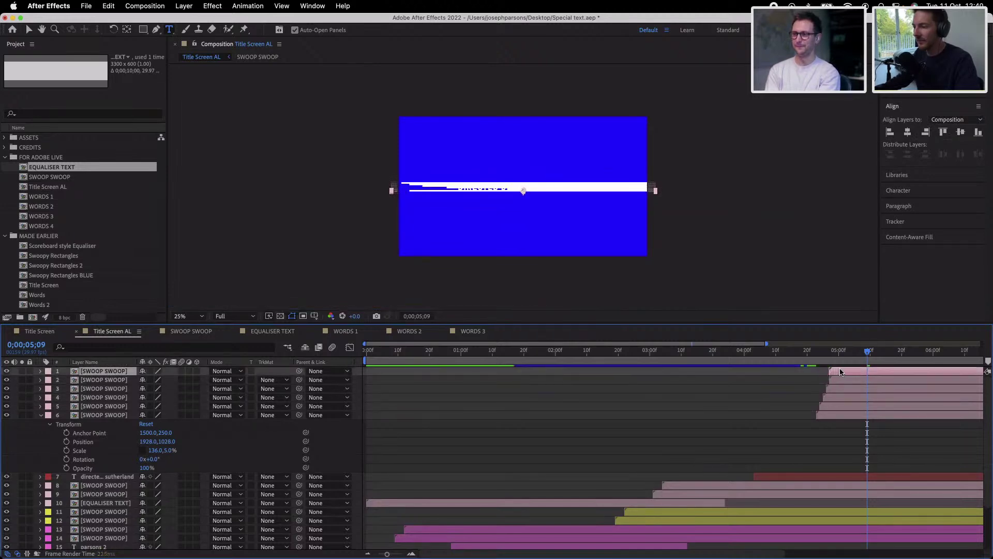
left_click(808, 356)
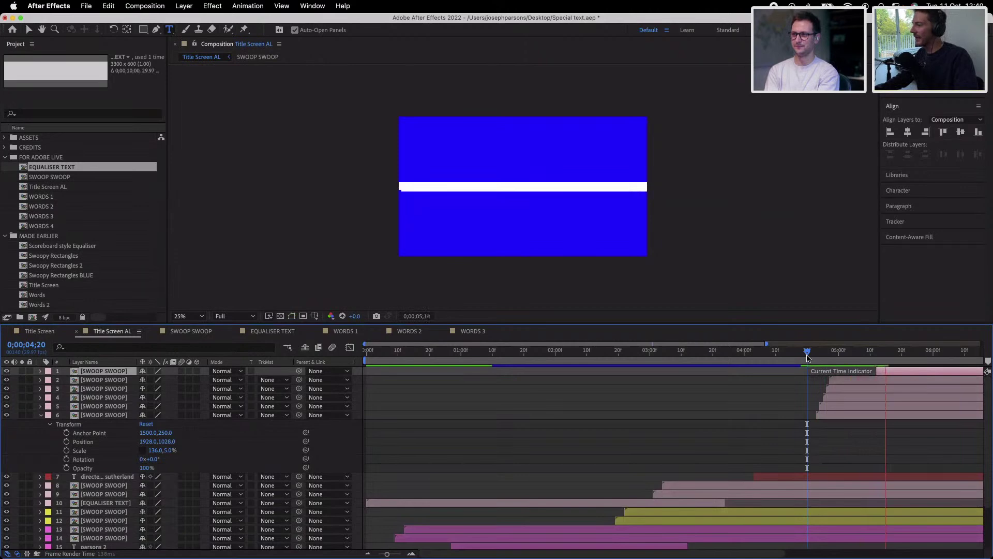
key("space")
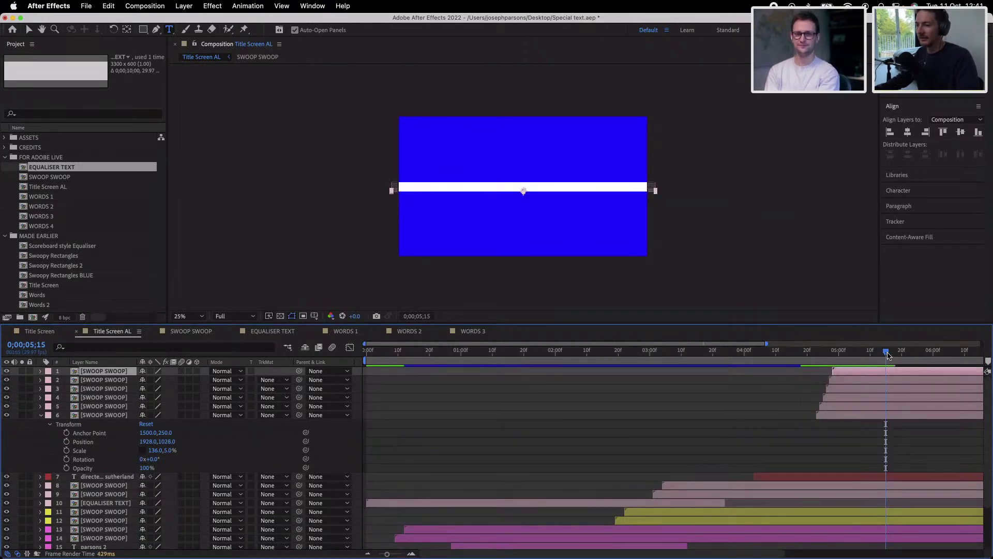
Trim the director credit layer to end at the playhead, around 0;00;05;27
left_click_drag(887, 355, 926, 356)
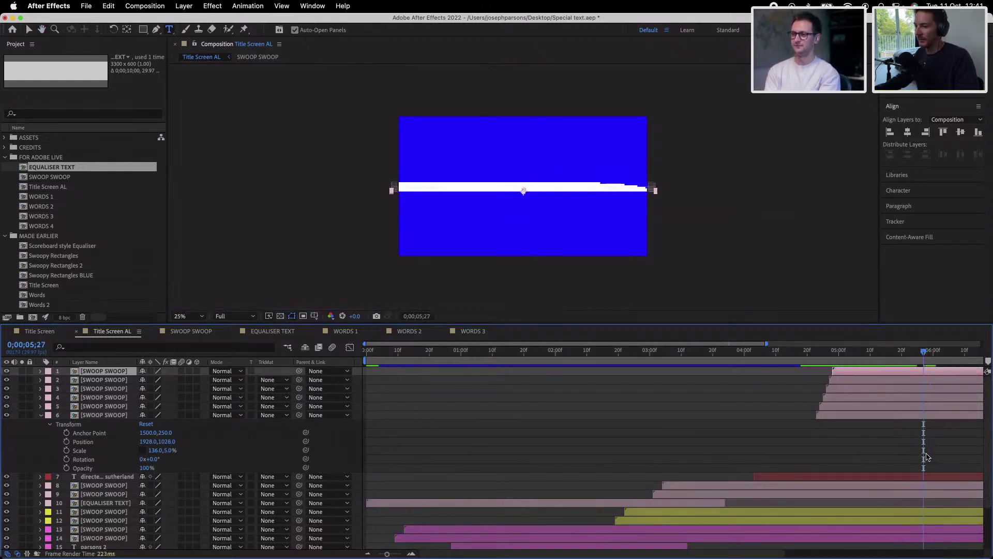
left_click(915, 477)
key("alt+bracketright")
key("super+shift+a")
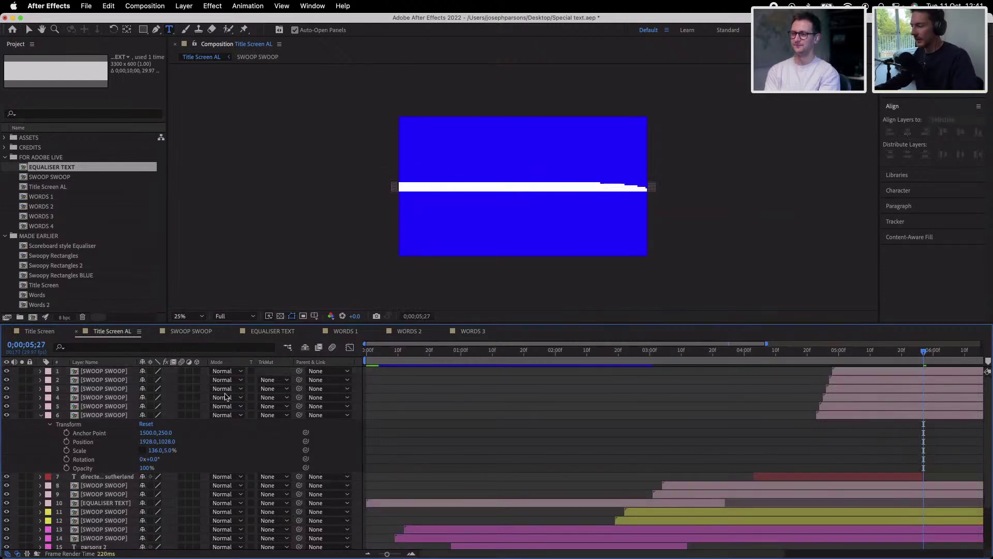
left_click(40, 416)
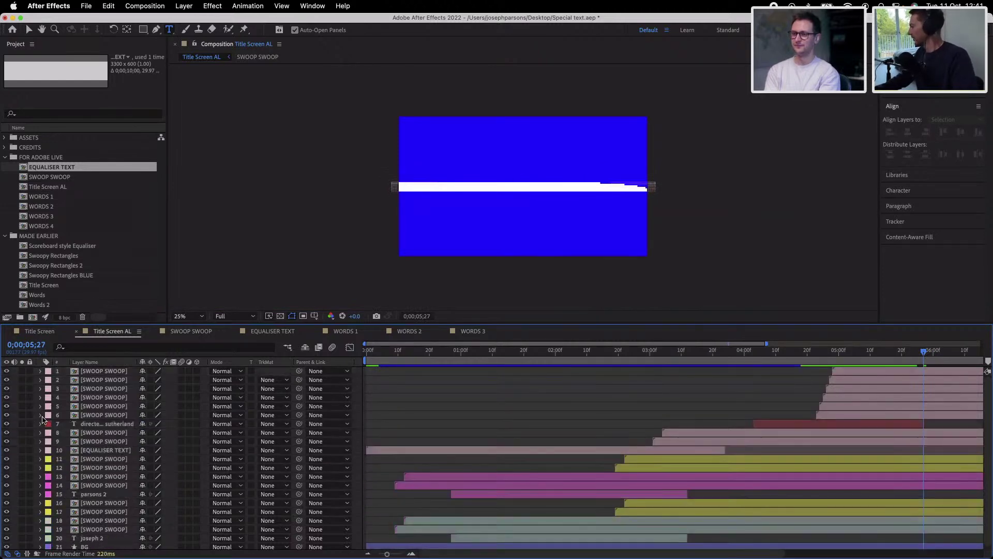
key("Home")
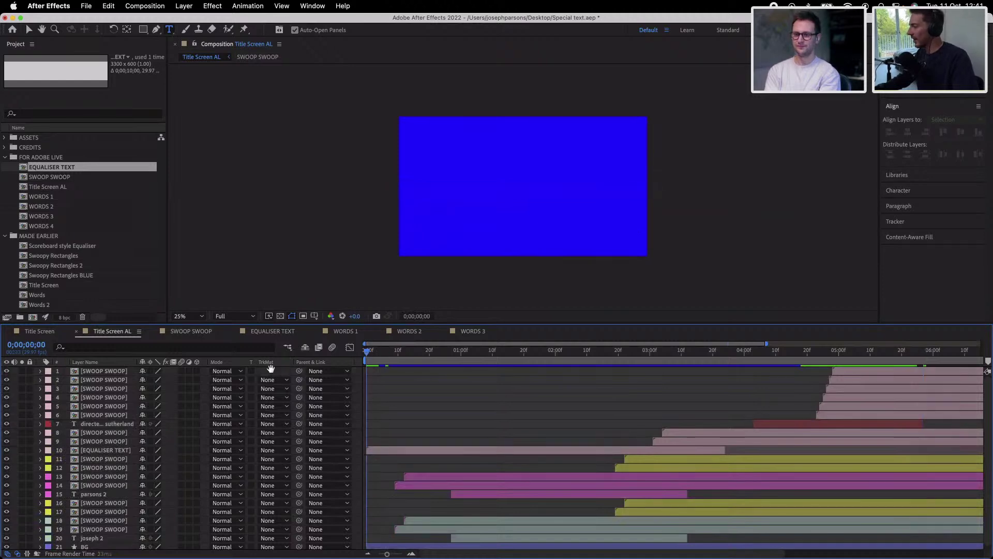
key("space")
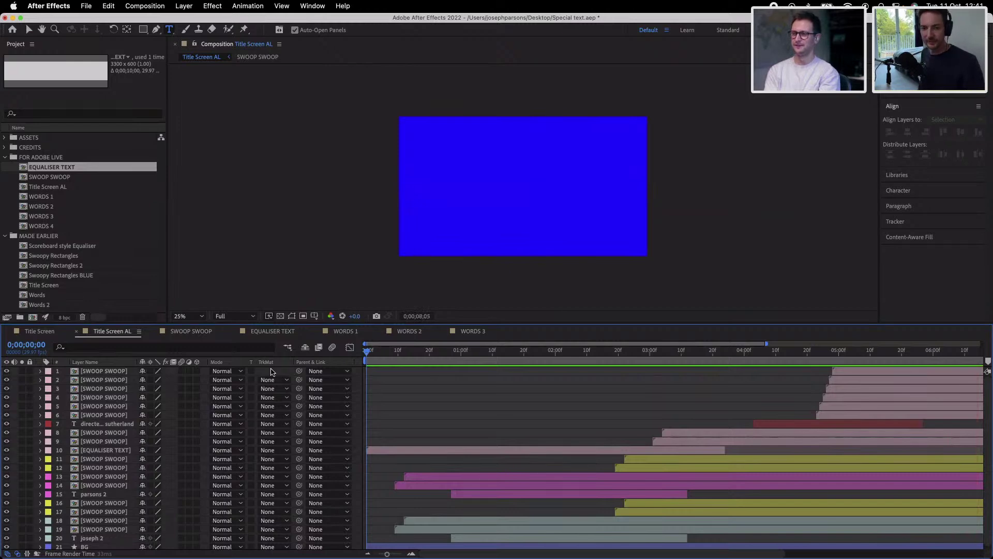
key("space")
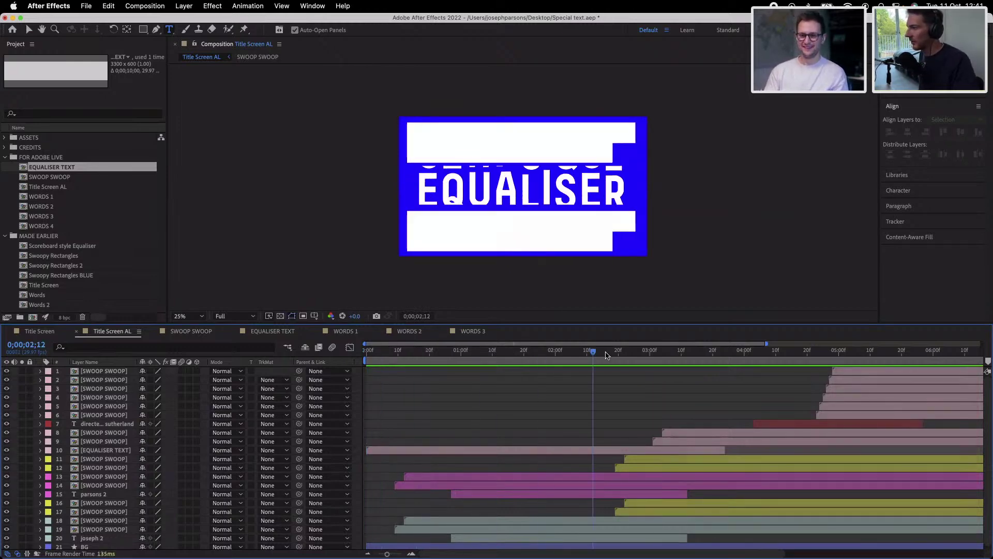
left_click_drag(579, 362, 492, 370)
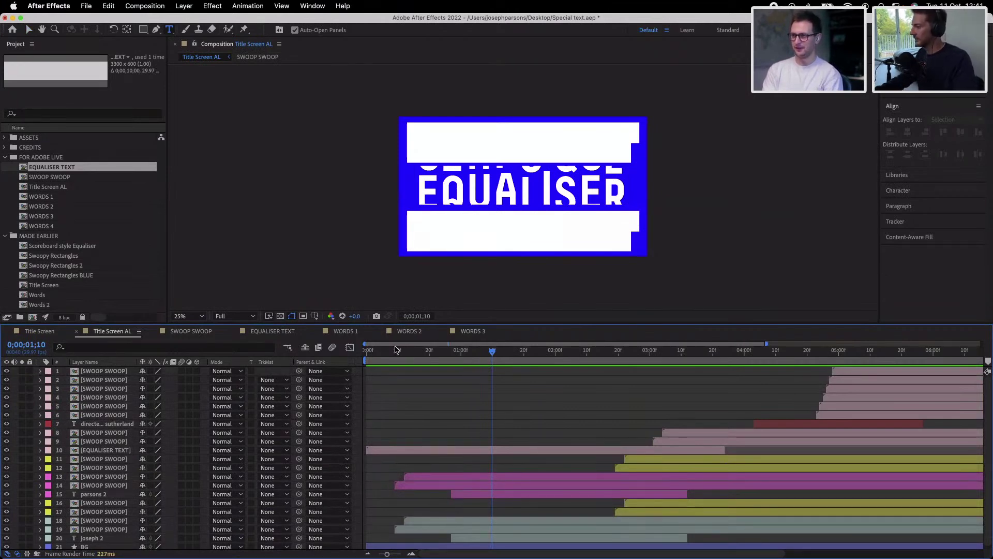
key("Home")
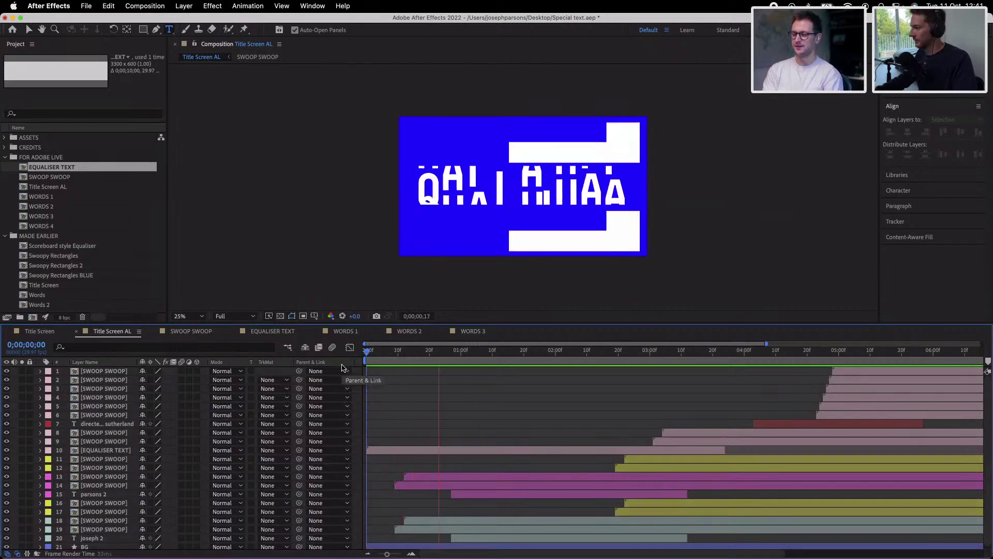
key("space")
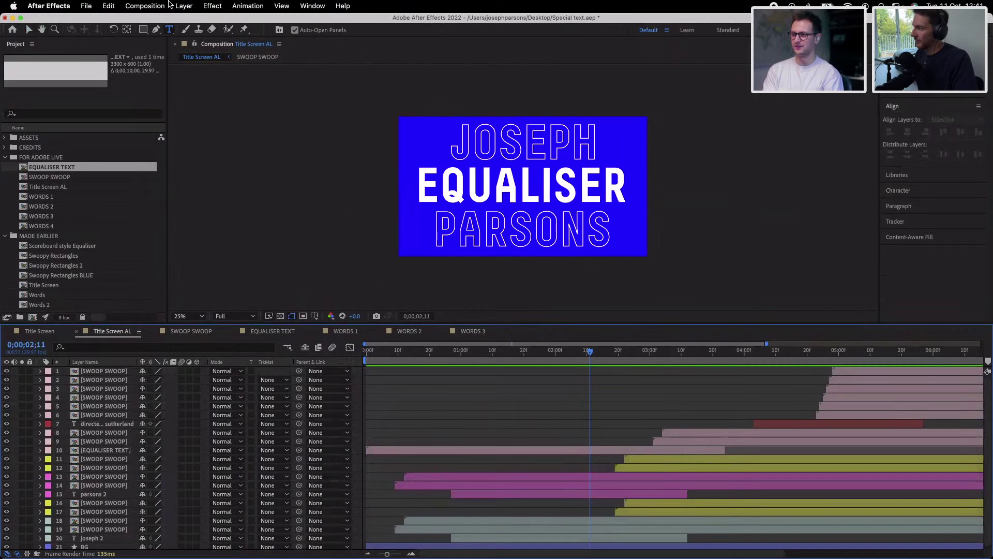
left_click(26, 31)
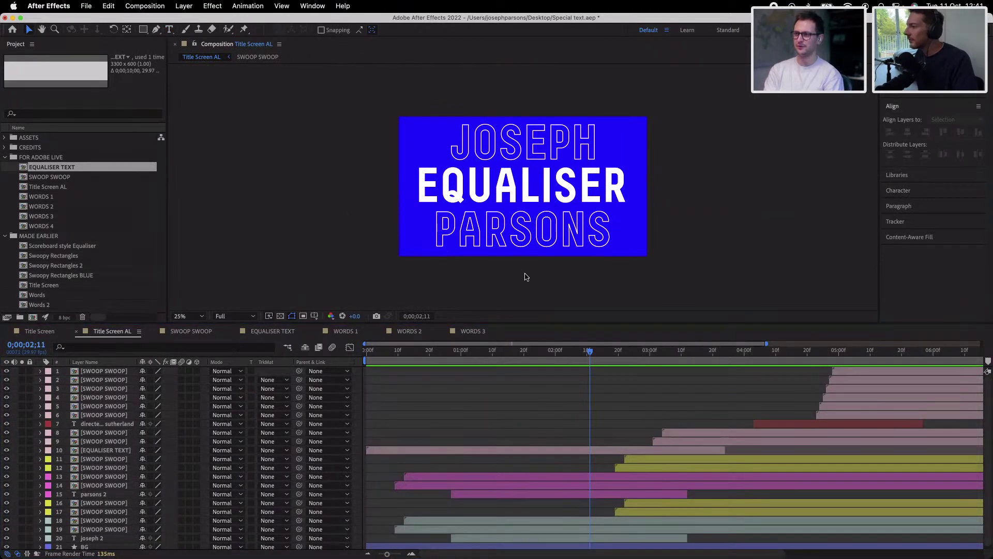
left_click_drag(525, 358, 487, 362)
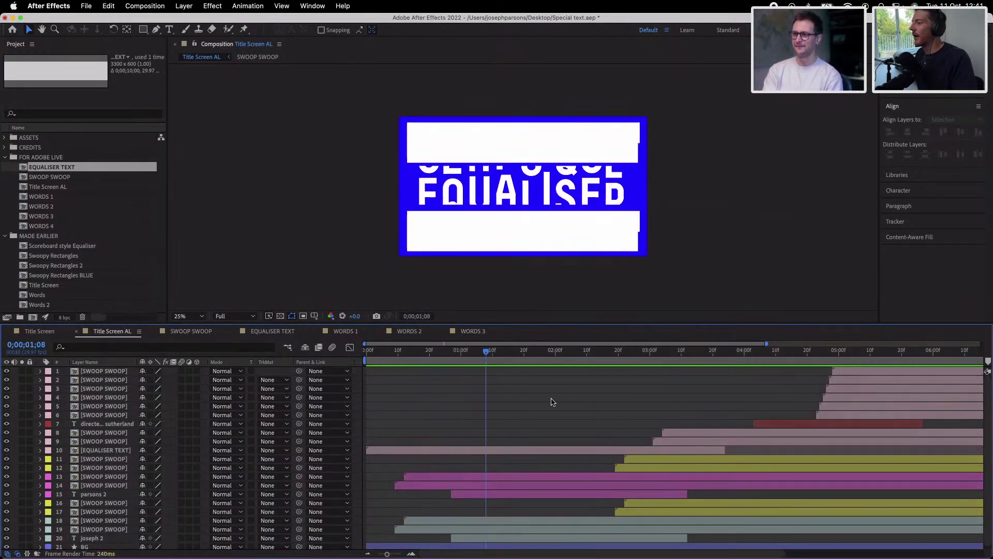
left_click(547, 472)
left_click(518, 453)
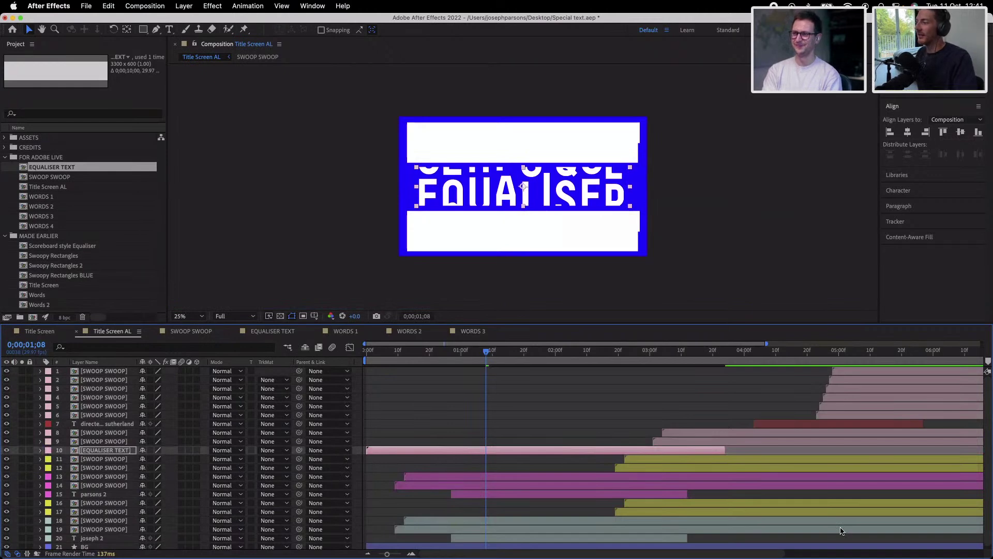
key("space")
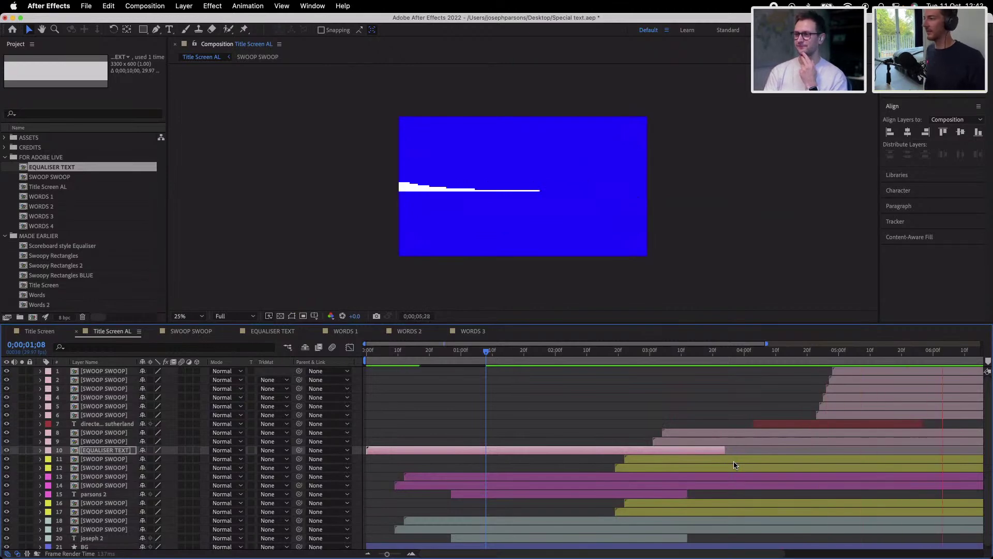
key("space")
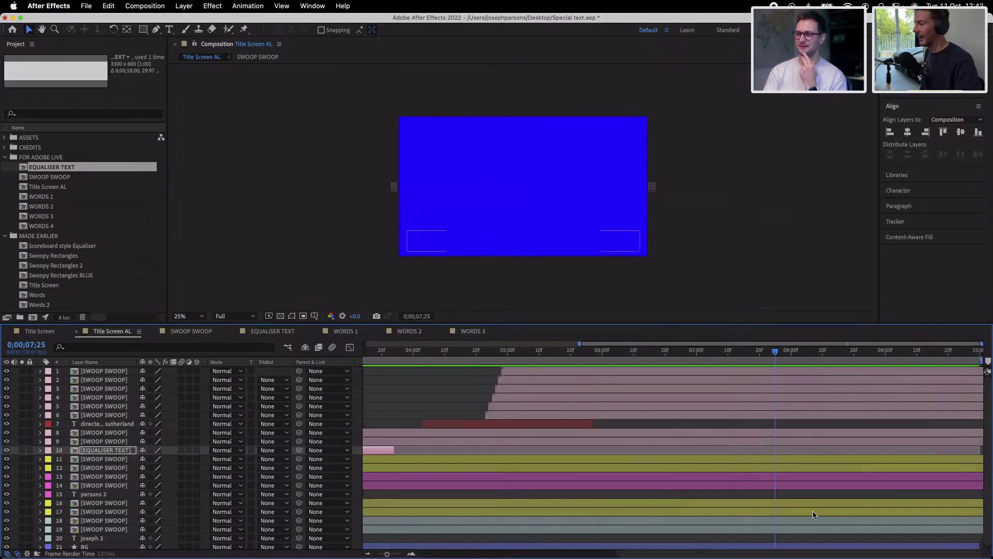
key("semicolon")
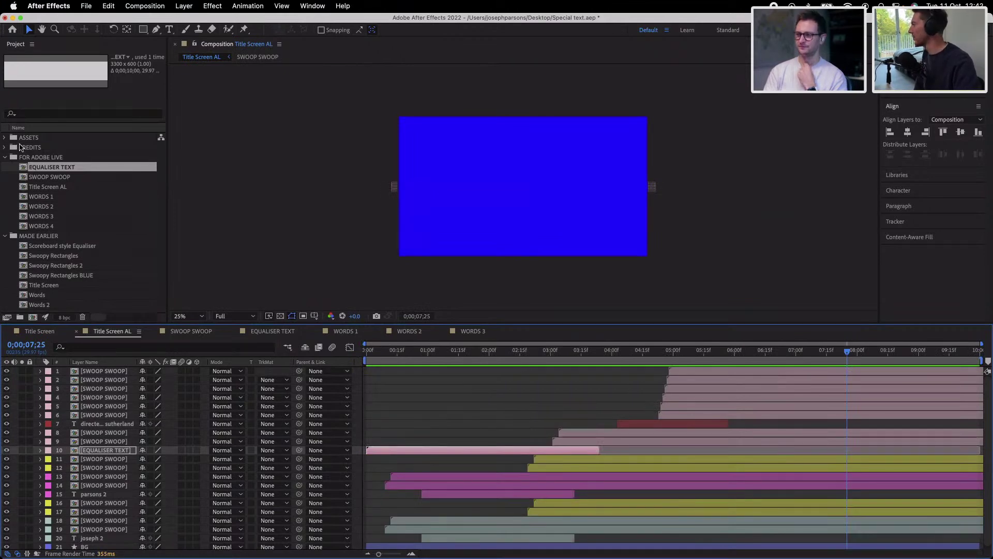
Expand CREDITS, open and preview the Written and Performed by comp, then close it
left_click(21, 148)
left_click(5, 147)
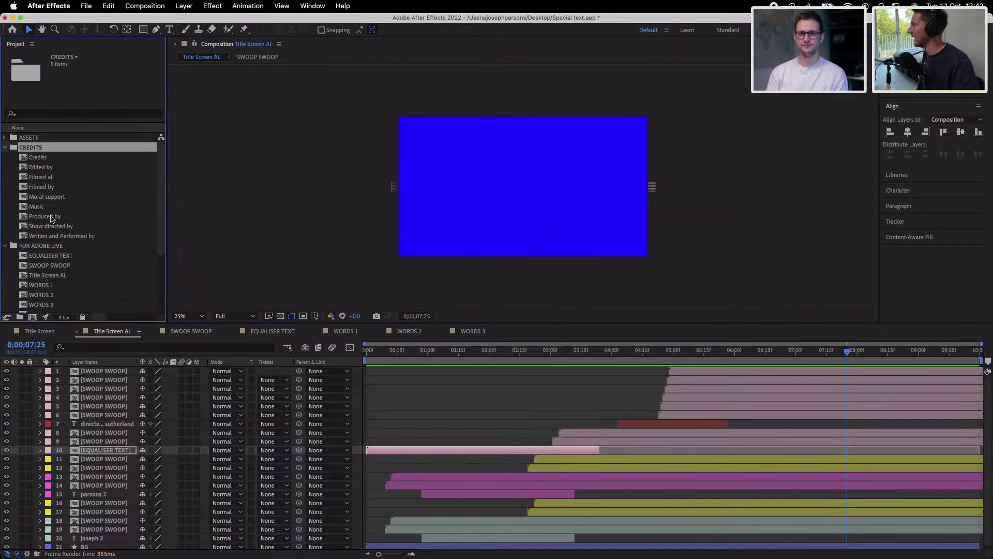
double_click(46, 235)
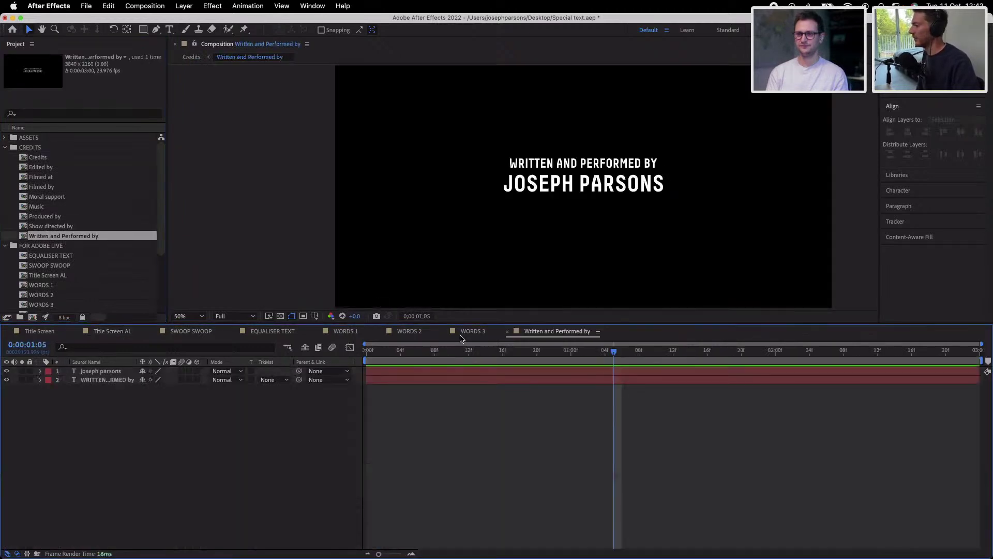
left_click_drag(374, 352, 580, 352)
key("space")
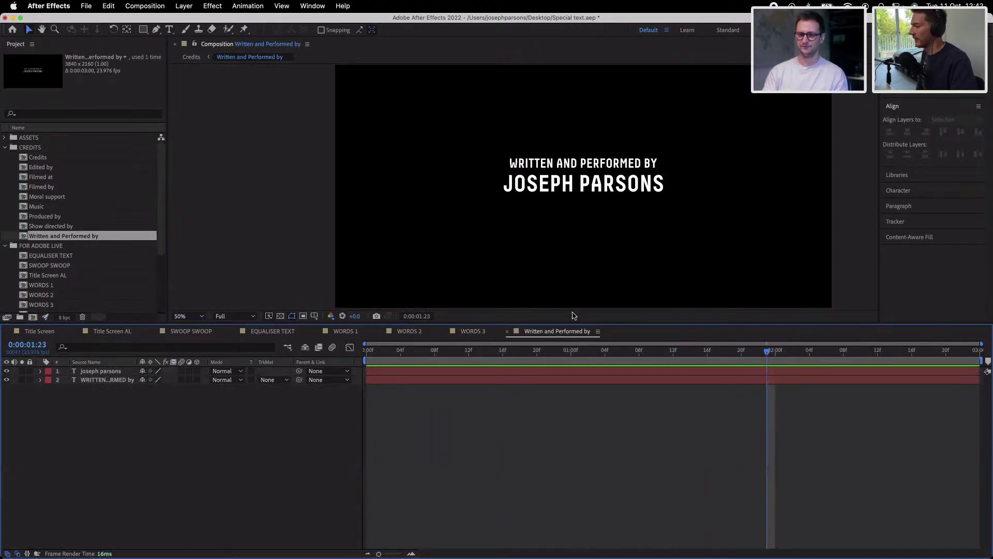
left_click(508, 332)
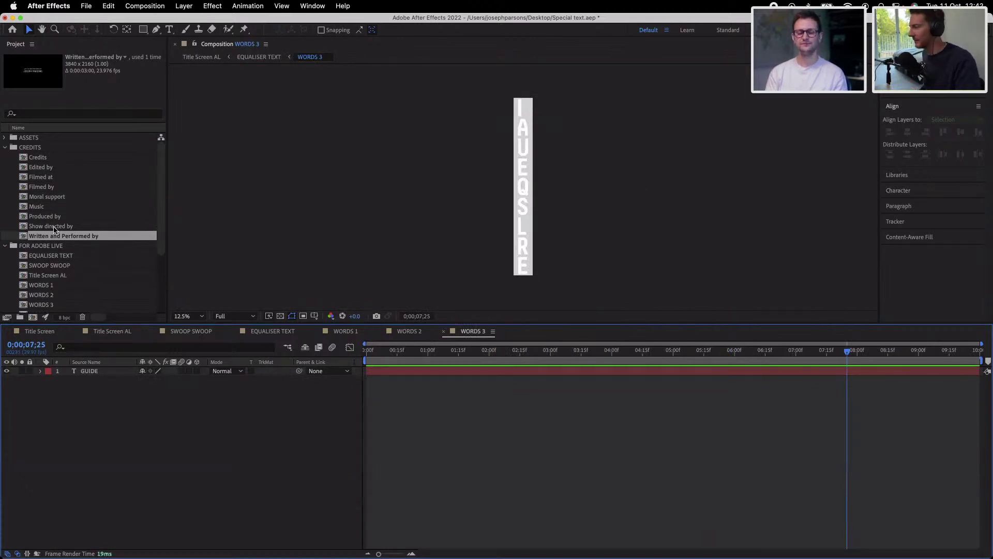
Open the Credits composition and preview it from the start through 0:00:15:19
double_click(37, 157)
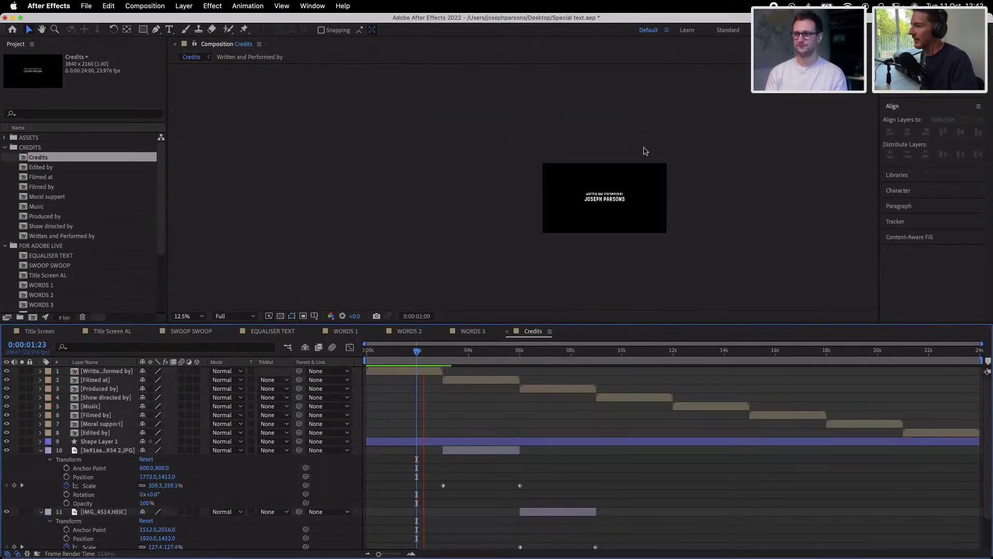
scroll(644, 150, "up", 1)
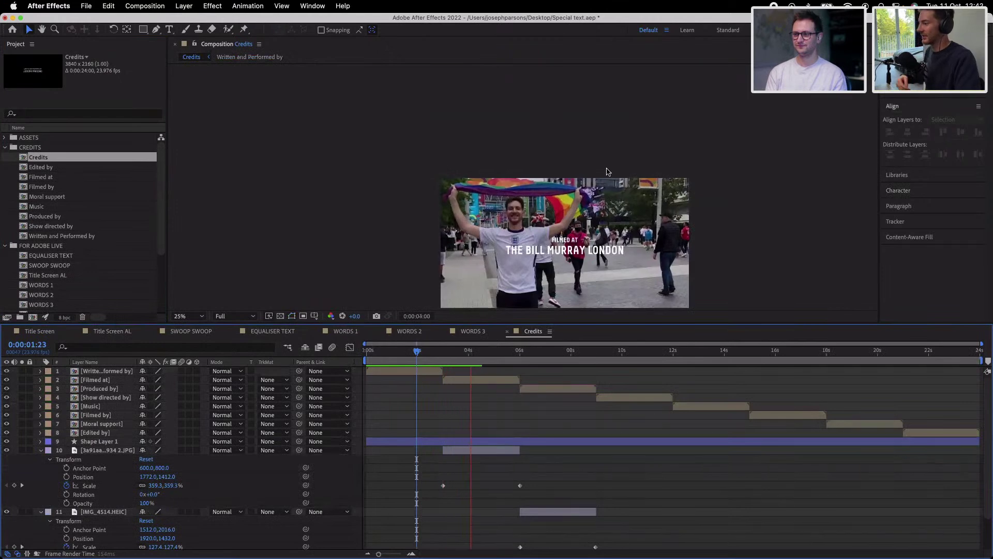
left_click_drag(594, 166, 595, 136)
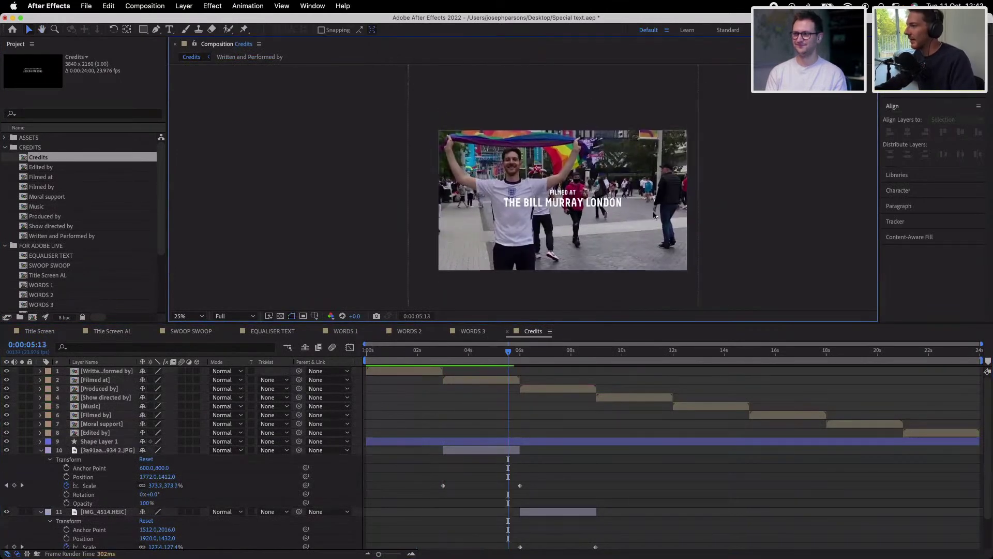
scroll(652, 215, "up", 1)
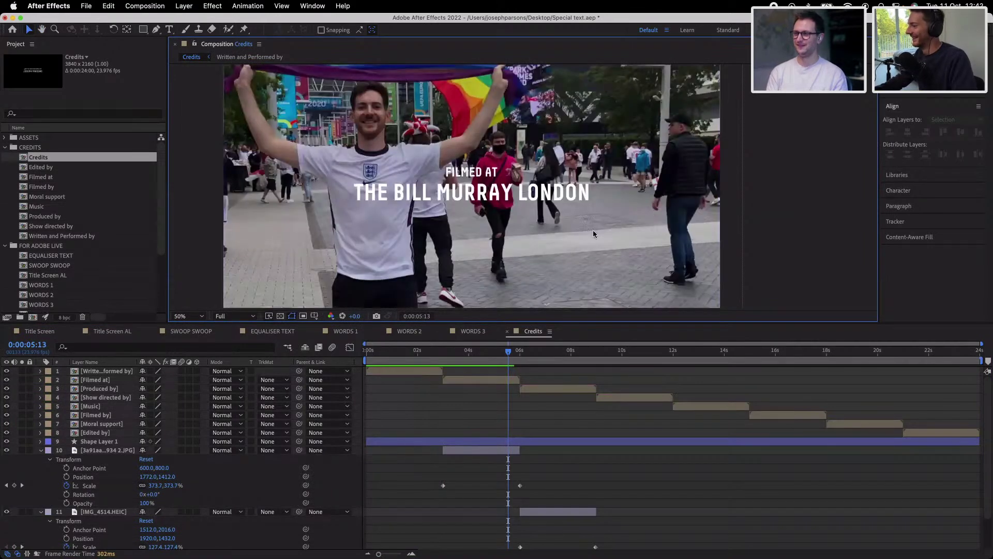
scroll(482, 197, "down", 1)
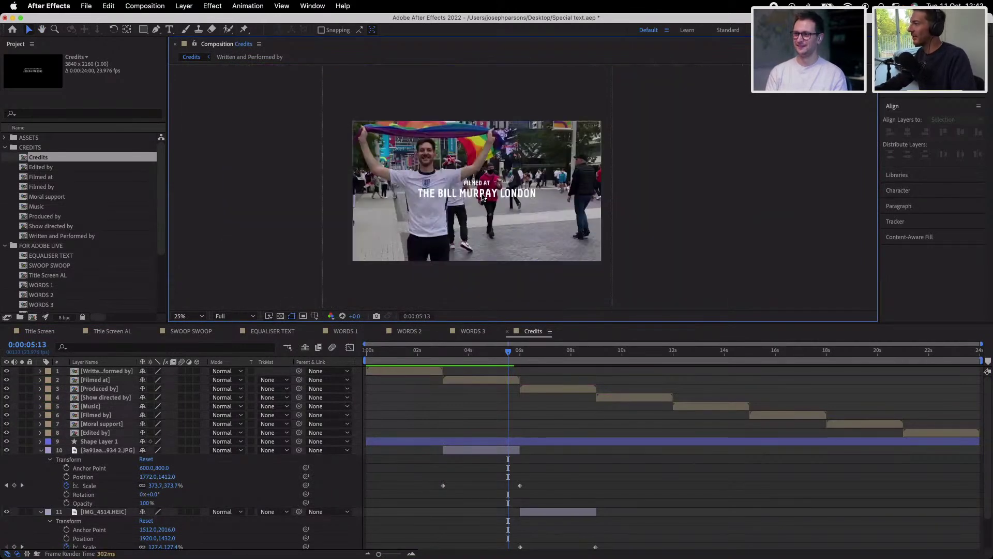
left_click(504, 400)
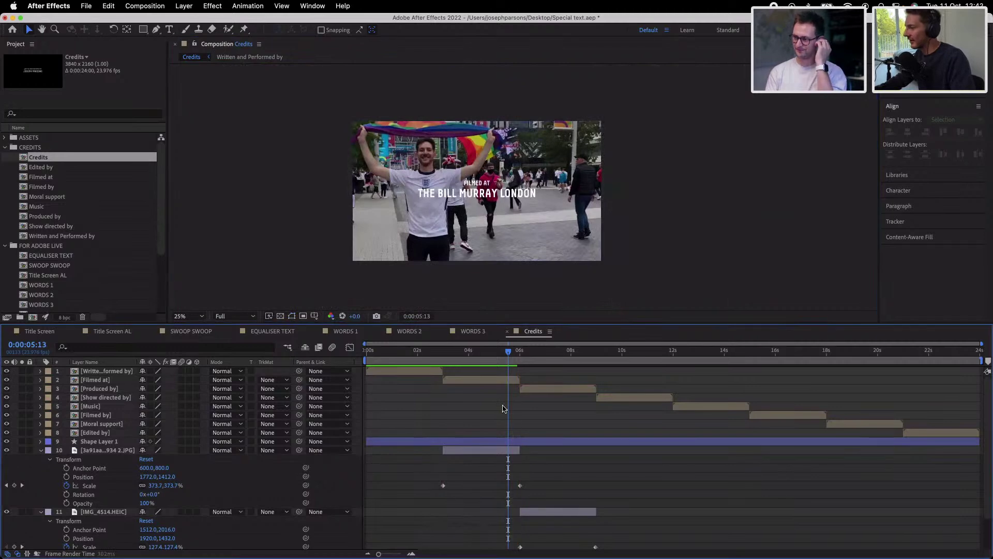
key("Home")
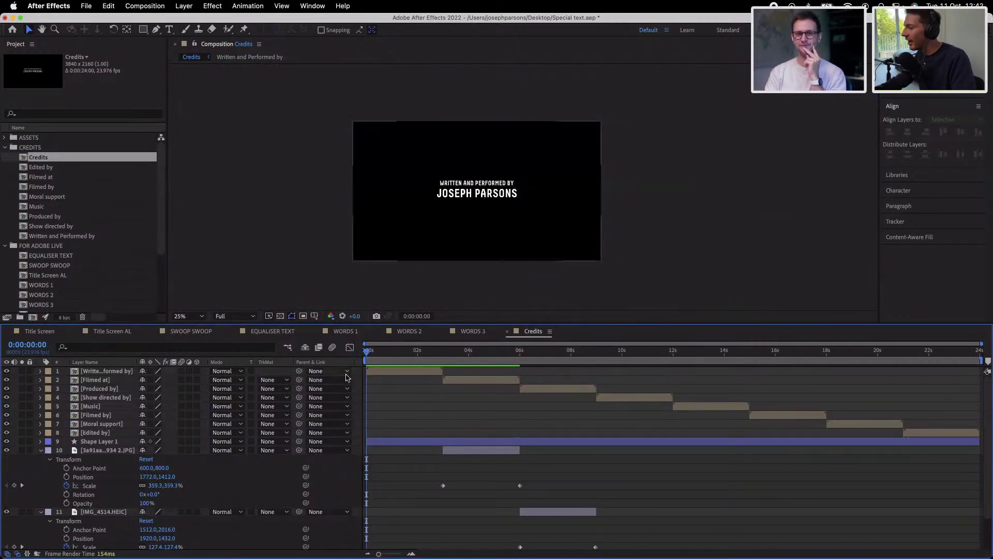
key("space")
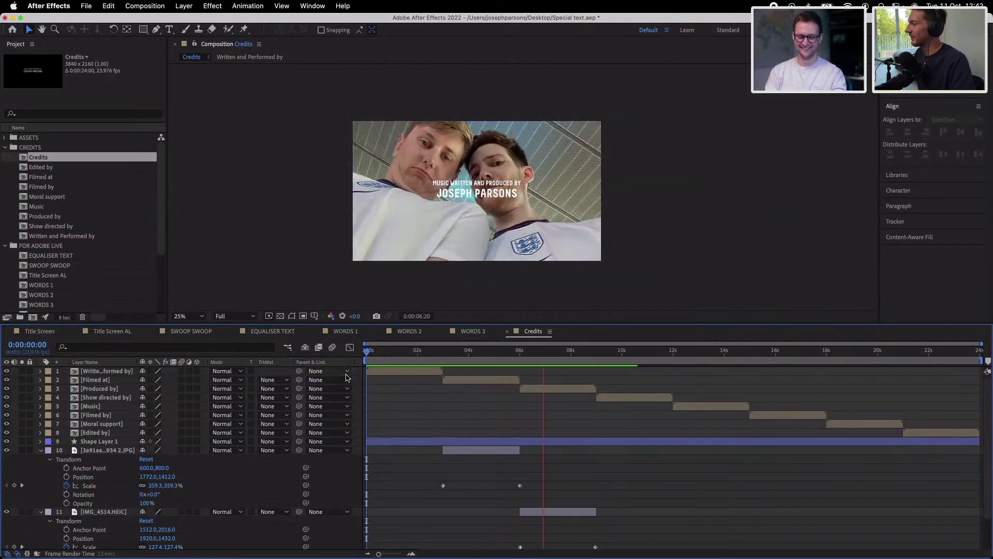
key("space")
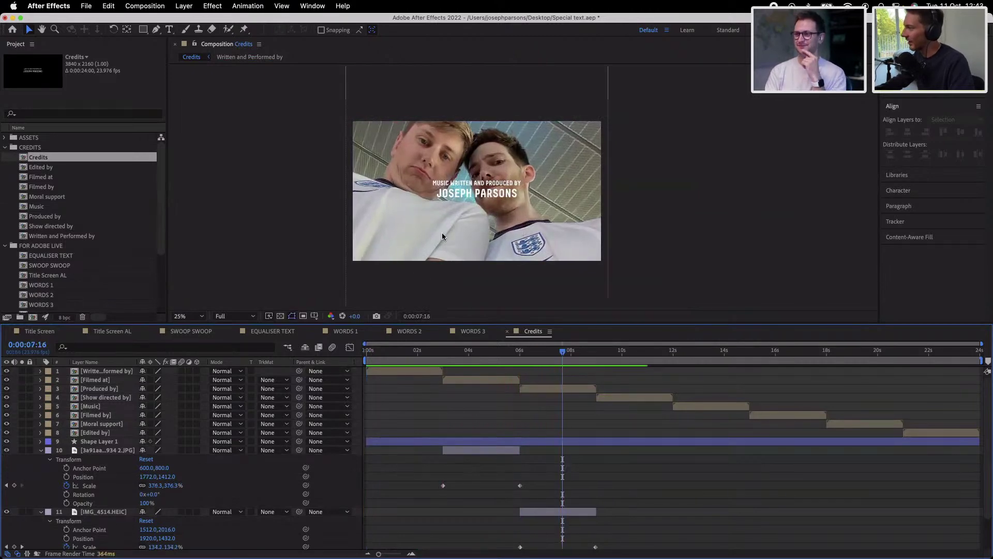
key("space")
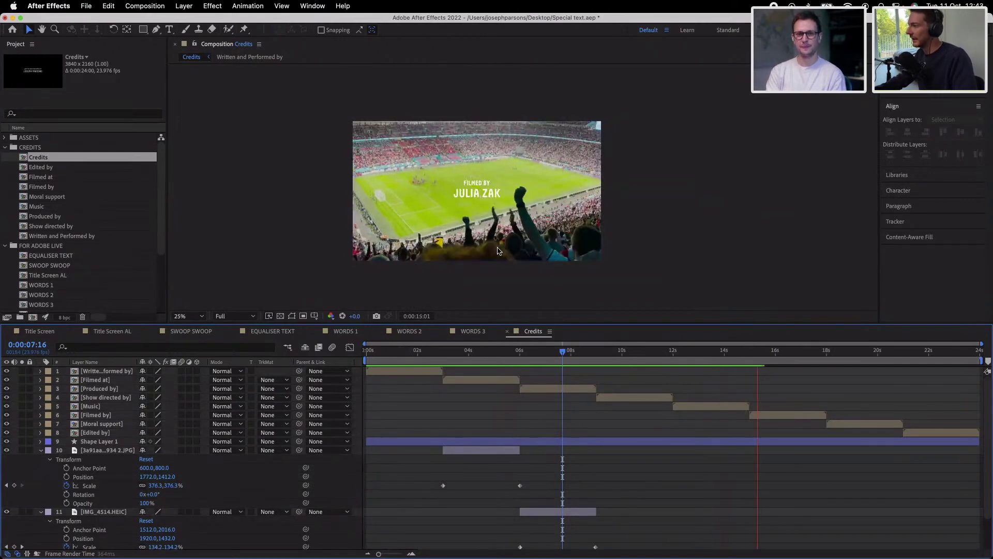
key("space")
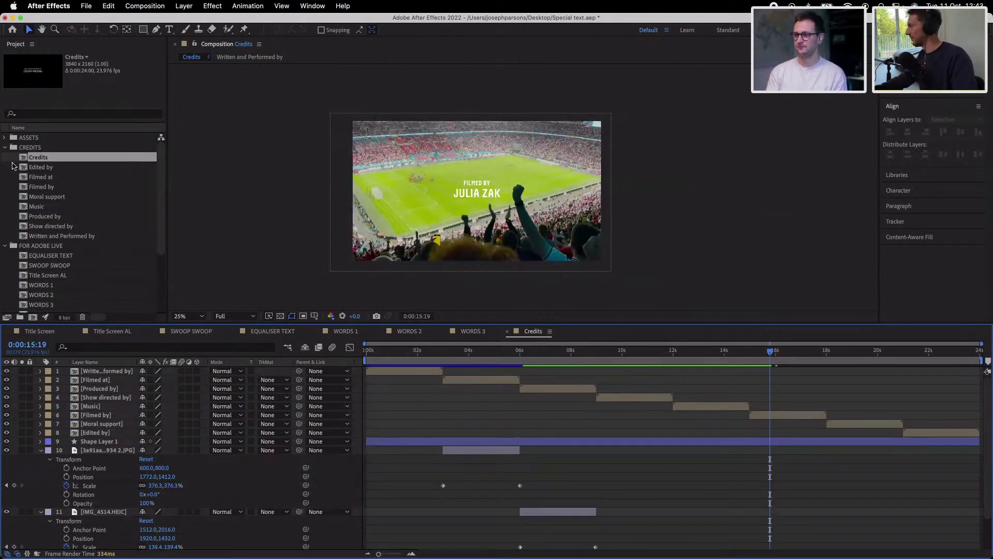
Collapse the project folders, return to Title Screen AL at 0;00;02;13, and open the Window menu
left_click(6, 245)
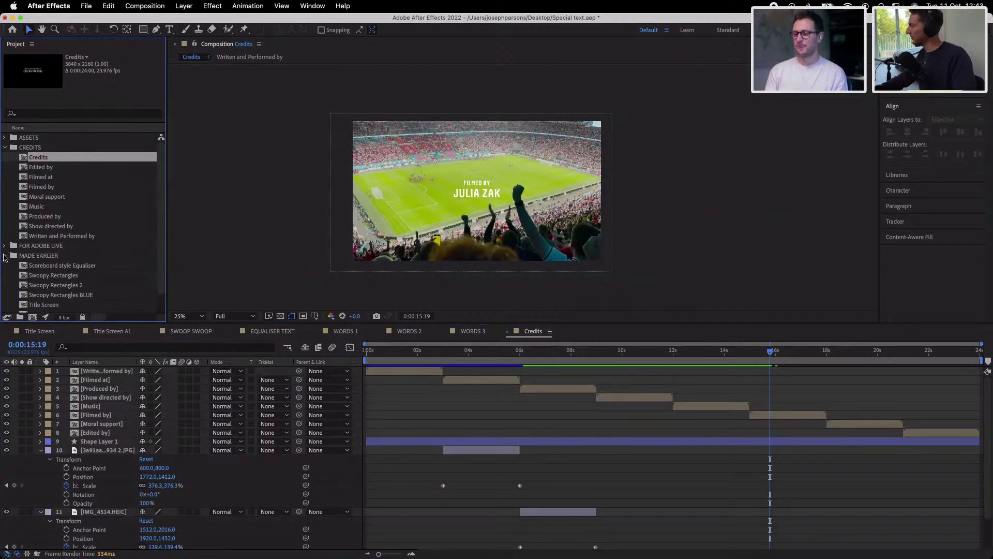
left_click(6, 256)
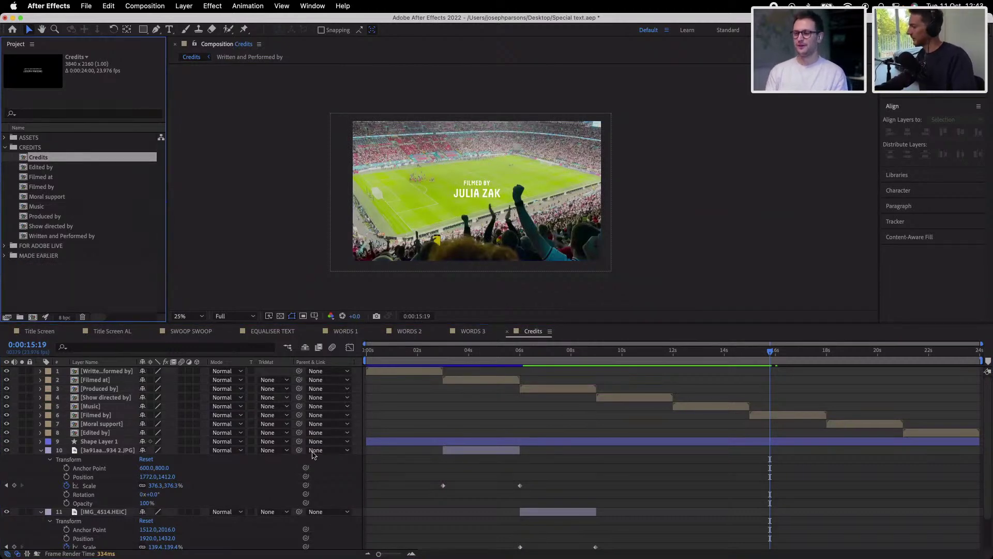
left_click(117, 333)
left_click(516, 352)
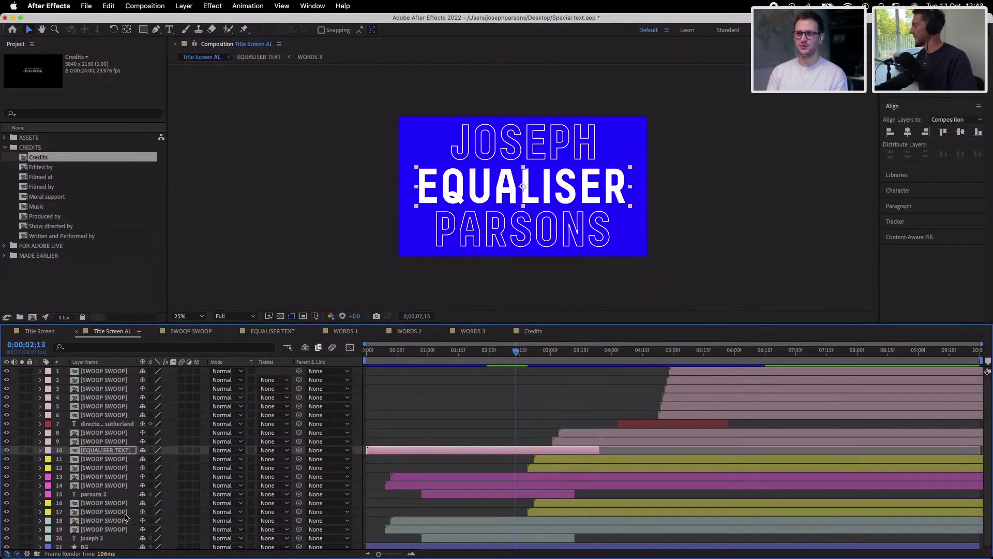
scroll(117, 523, "down", 1)
left_click(99, 544)
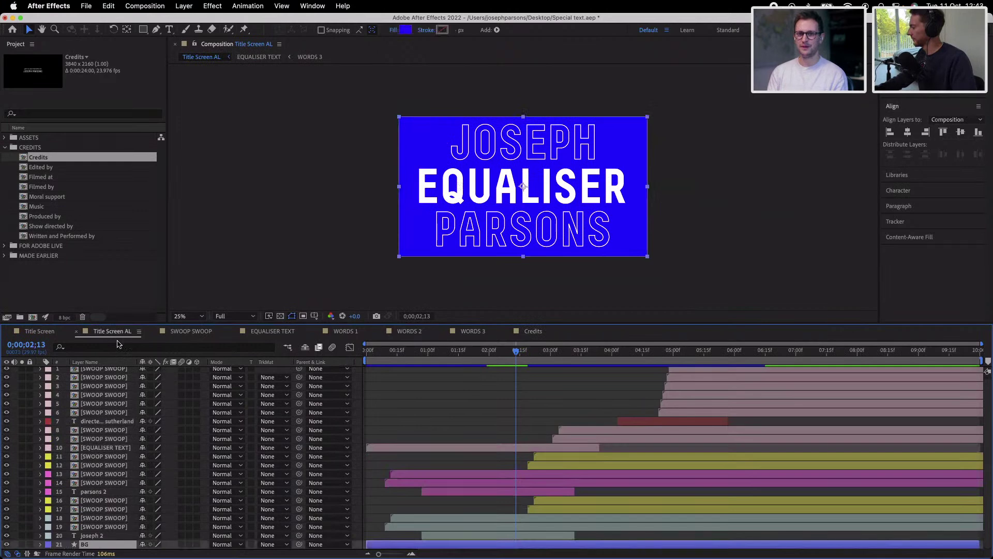
scroll(118, 392, "up", 1)
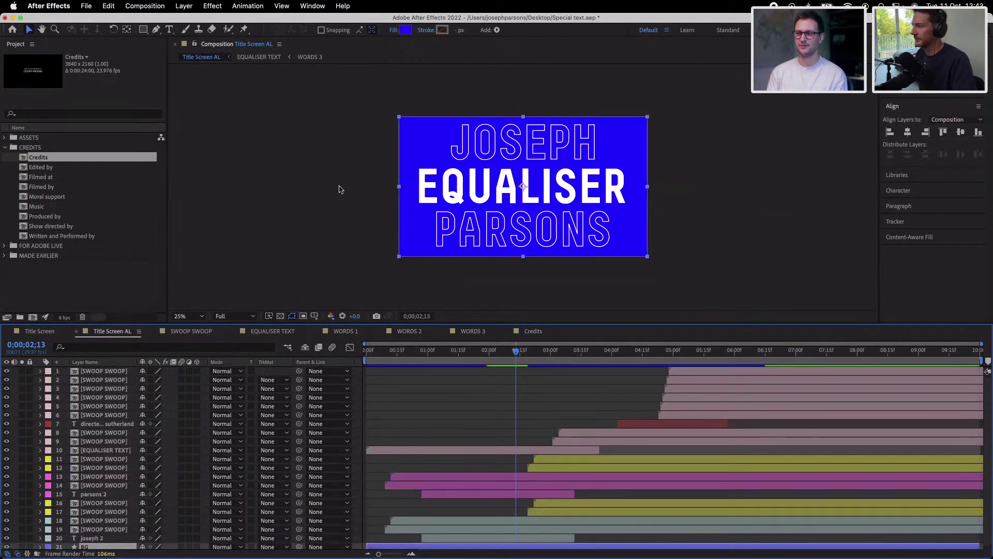
left_click(342, 214)
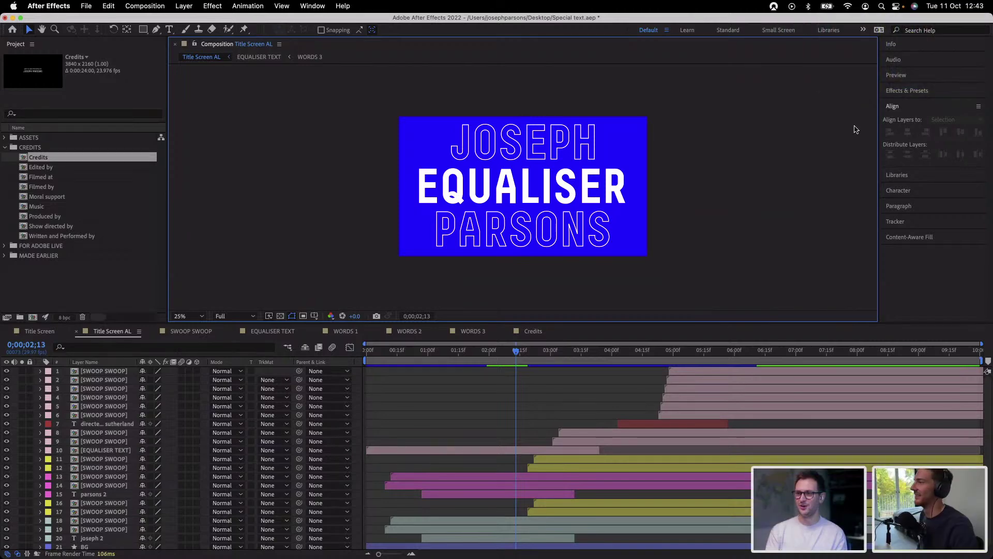
left_click(312, 6)
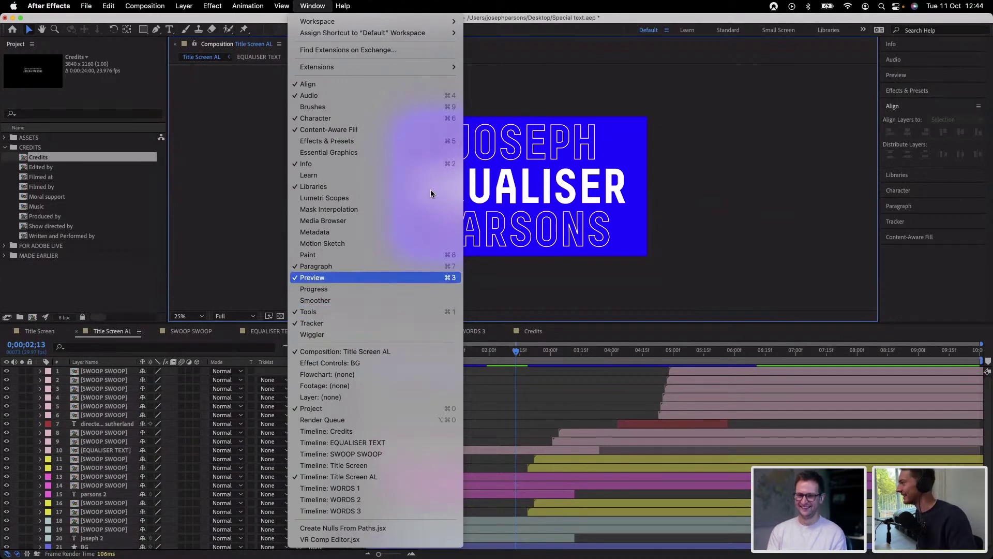
Open the Essential Graphics panel and expand the directed-by credit layer's properties
key("Escape")
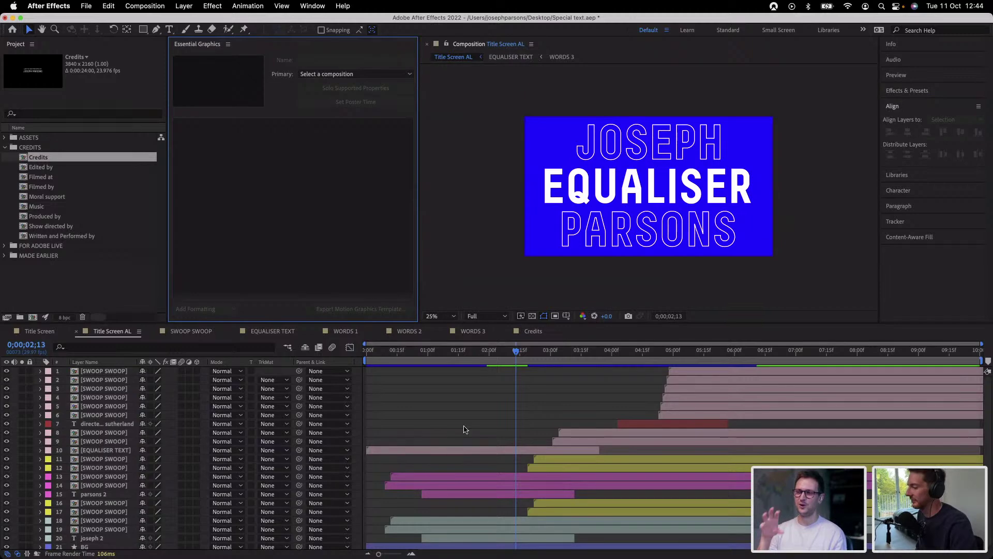
scroll(466, 429, "down", 1)
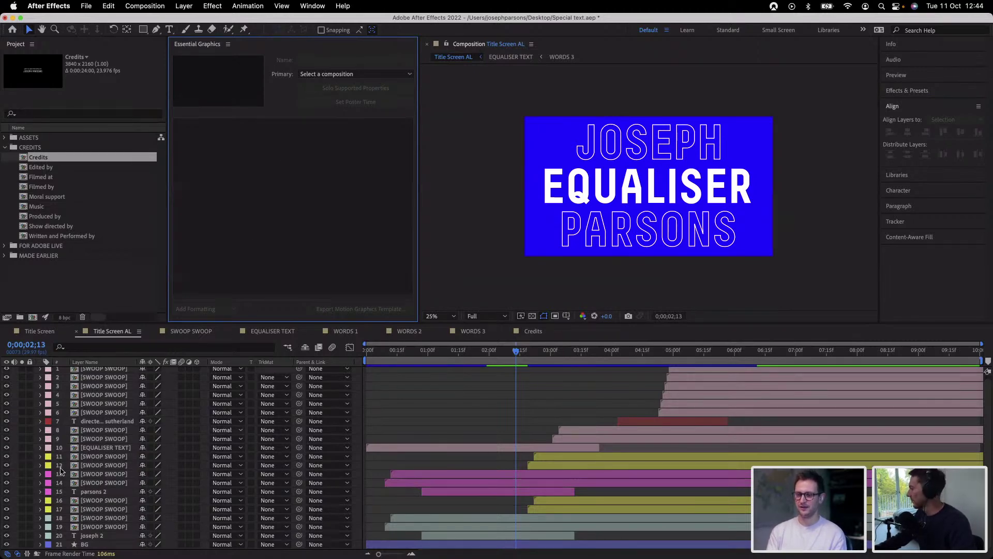
left_click(98, 421)
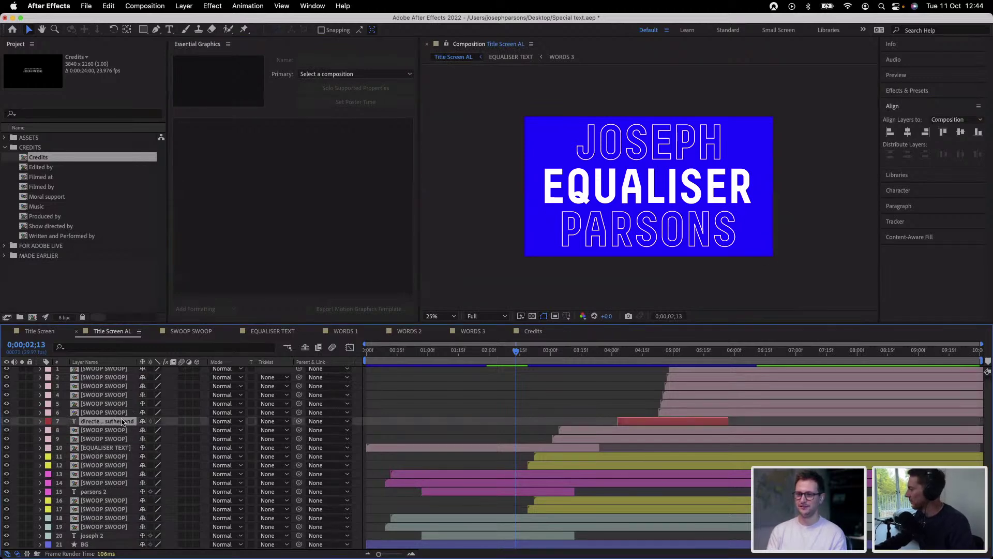
mouse_move(122, 421)
left_mouse_down()
mouse_move(121, 546)
mouse_move(127, 406)
mouse_move(123, 420)
left_mouse_up()
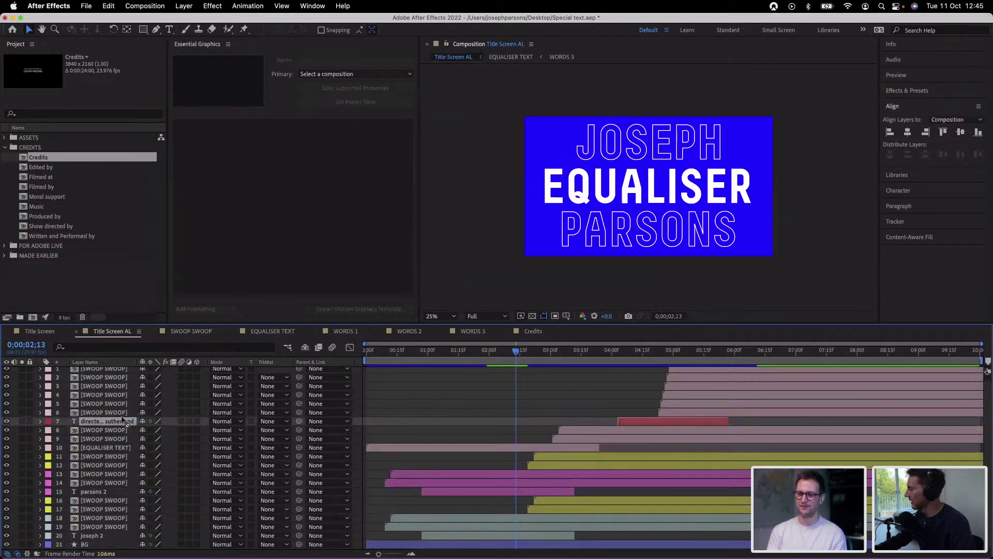
left_click(40, 421)
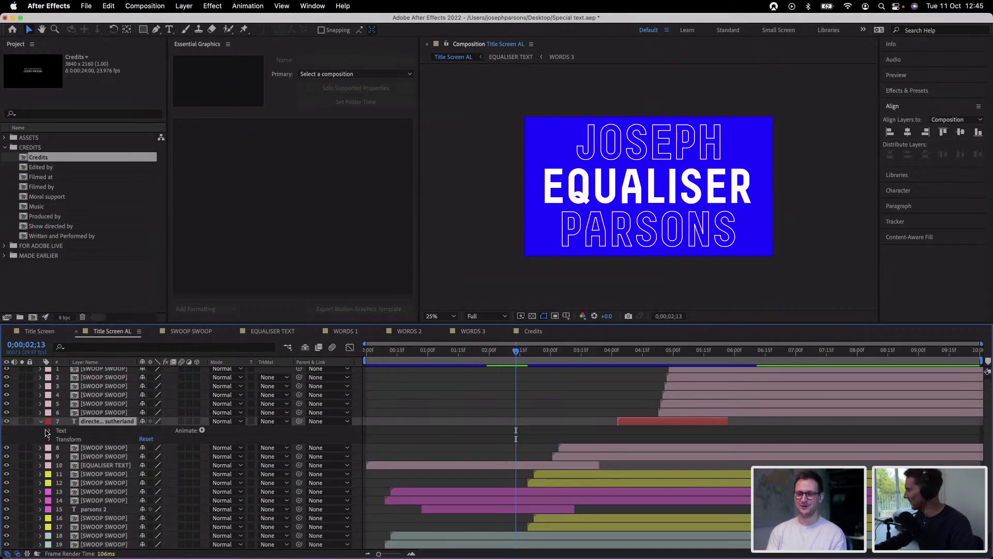
Drag the directed-by layer's Source Text into Essential Graphics and name the property 'Subtitle'
left_click(46, 431)
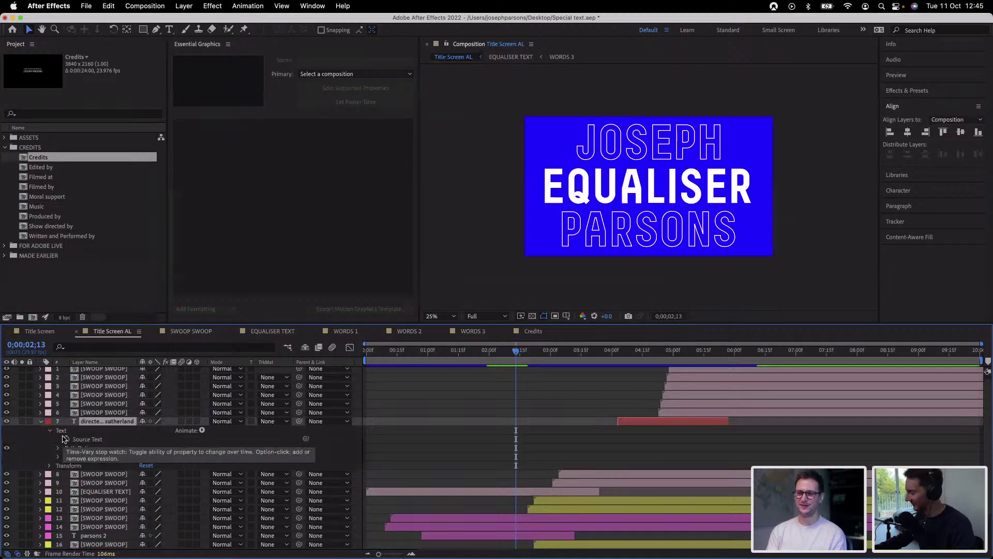
left_click_drag(77, 440, 218, 208)
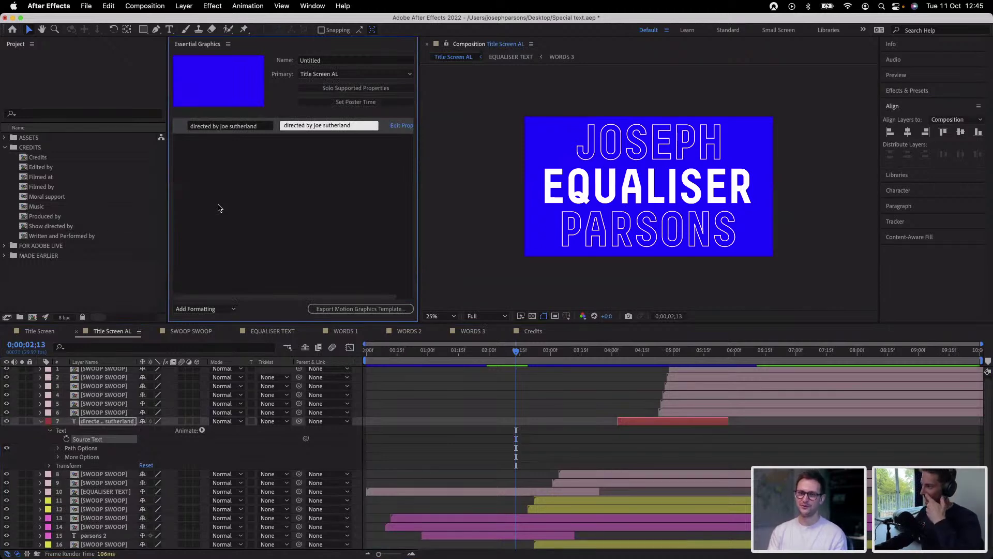
left_click(206, 127)
type("subt")
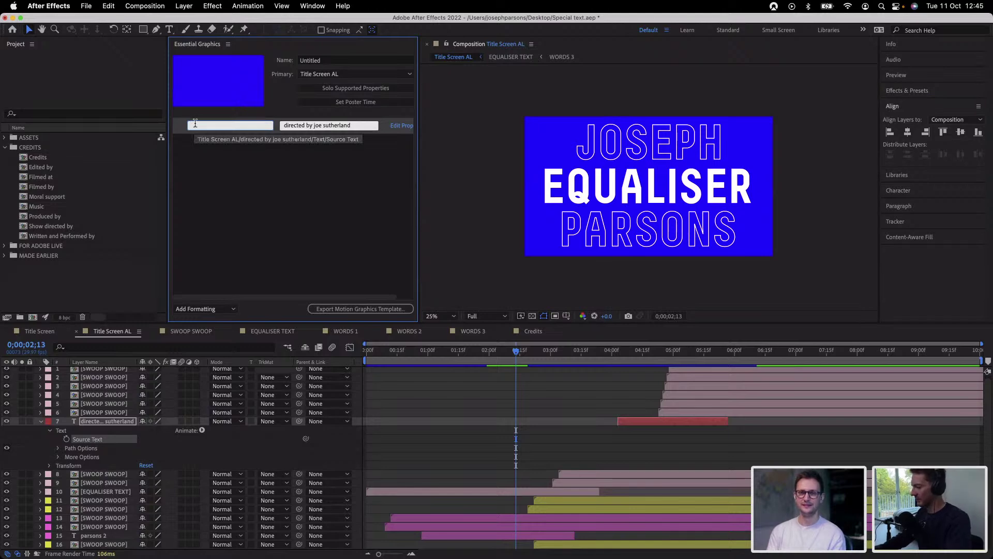
type("Subtitle")
key("Return")
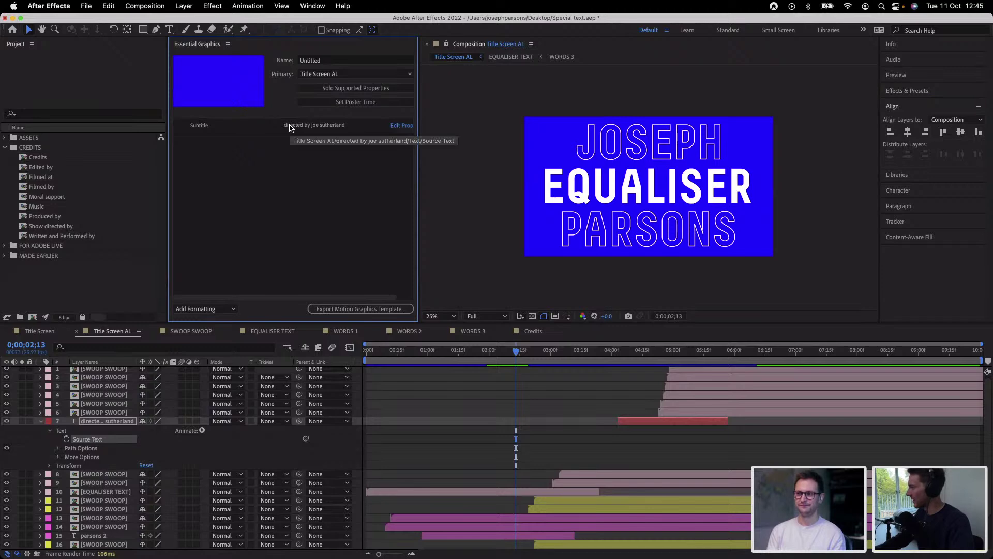
left_click(306, 127)
key("Escape")
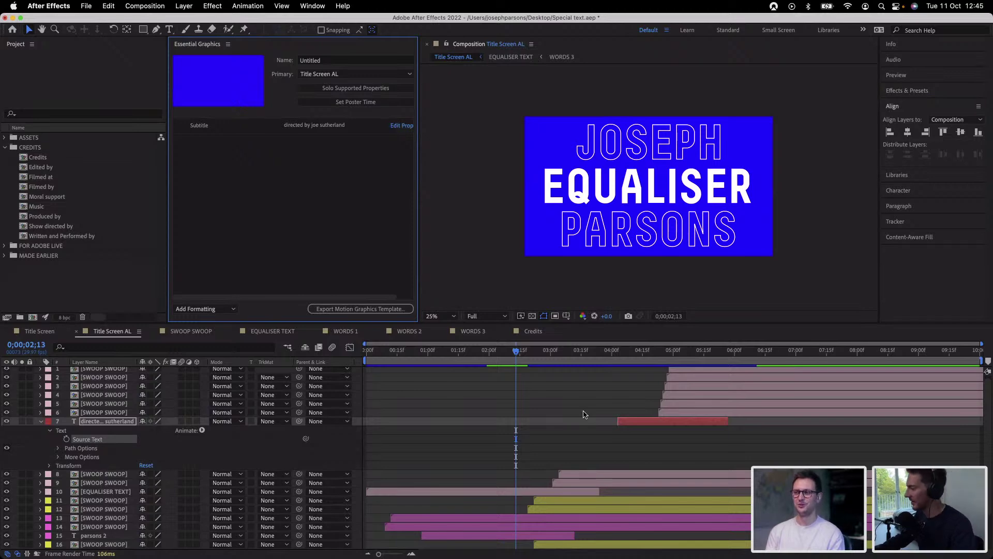
left_click(40, 421)
left_click(429, 411)
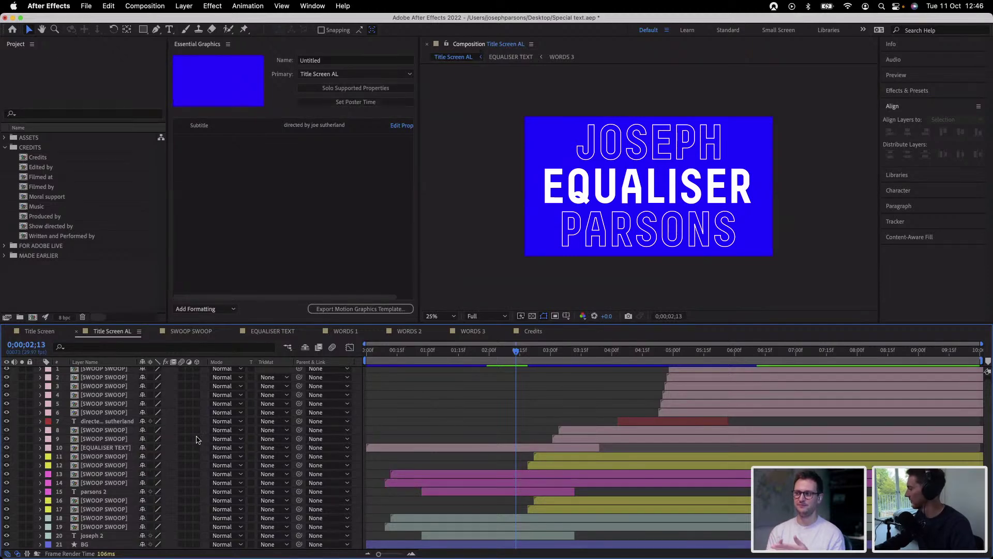
left_click(93, 536)
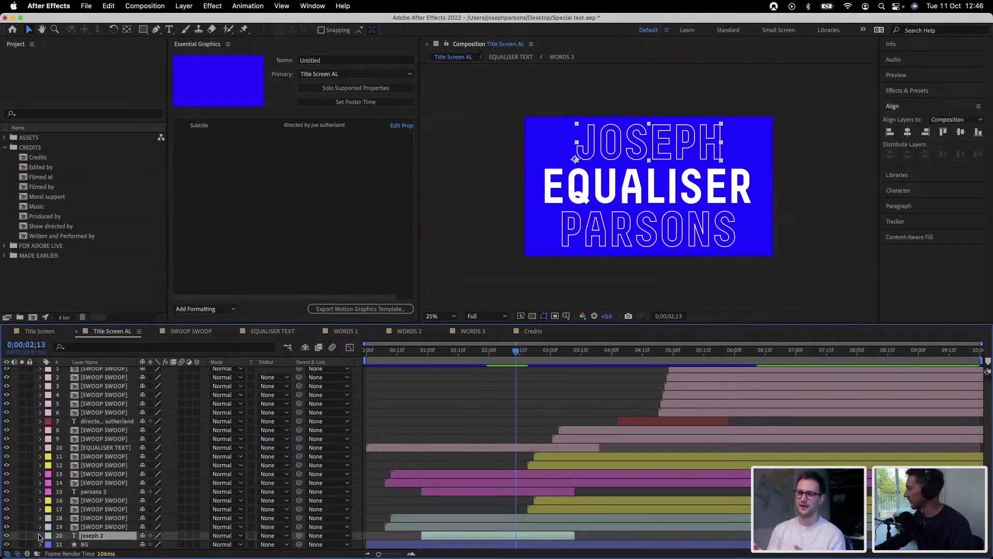
Add the joseph 2 layer's Source Text to Essential Graphics as a property named 'Line 1'
left_click(40, 535)
left_click(48, 536)
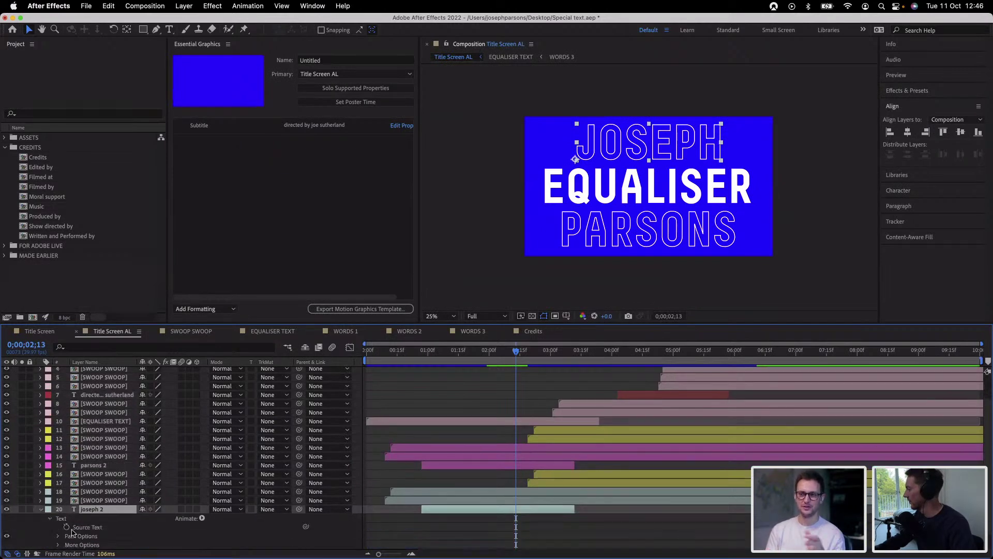
left_click_drag(78, 527, 215, 164)
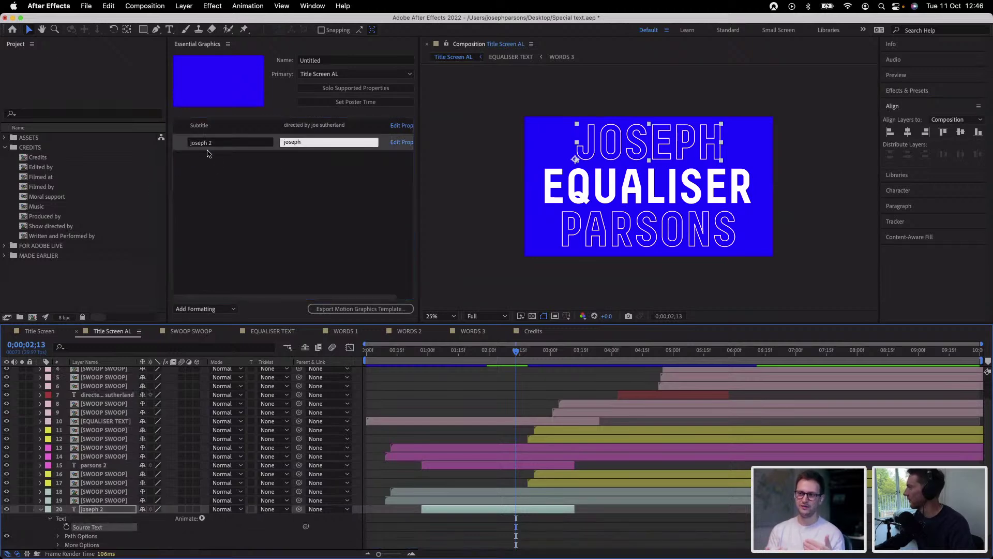
left_click(205, 149)
triple_click(205, 147)
type("L")
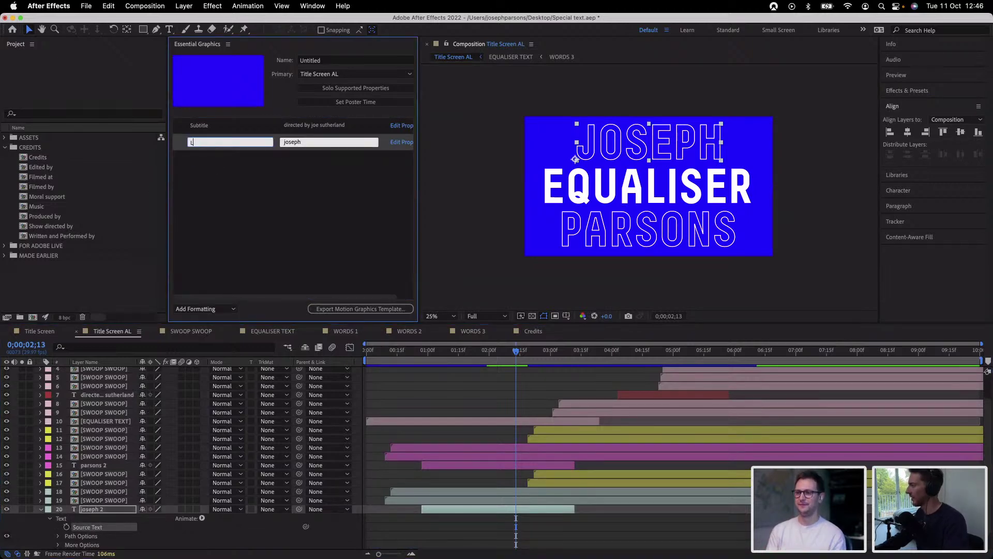
key("Return")
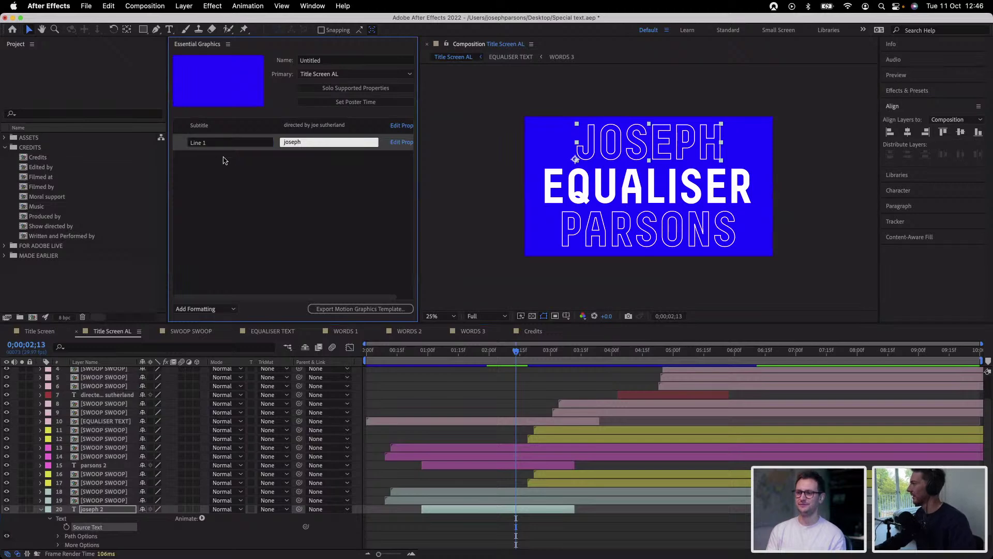
Move the Line 1 property above Subtitle and collapse the joseph 2 layer
left_click(225, 160)
left_click_drag(212, 146, 202, 124)
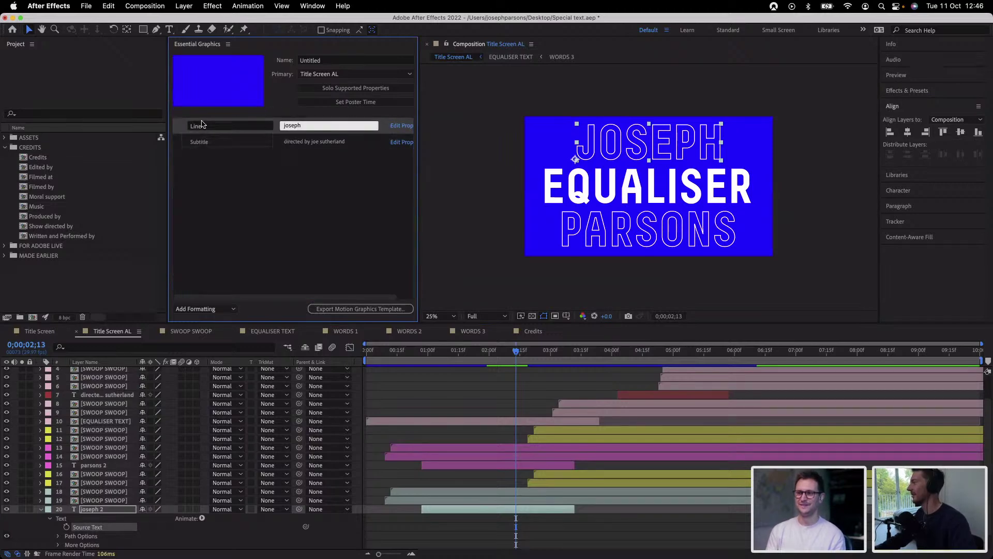
left_click(227, 175)
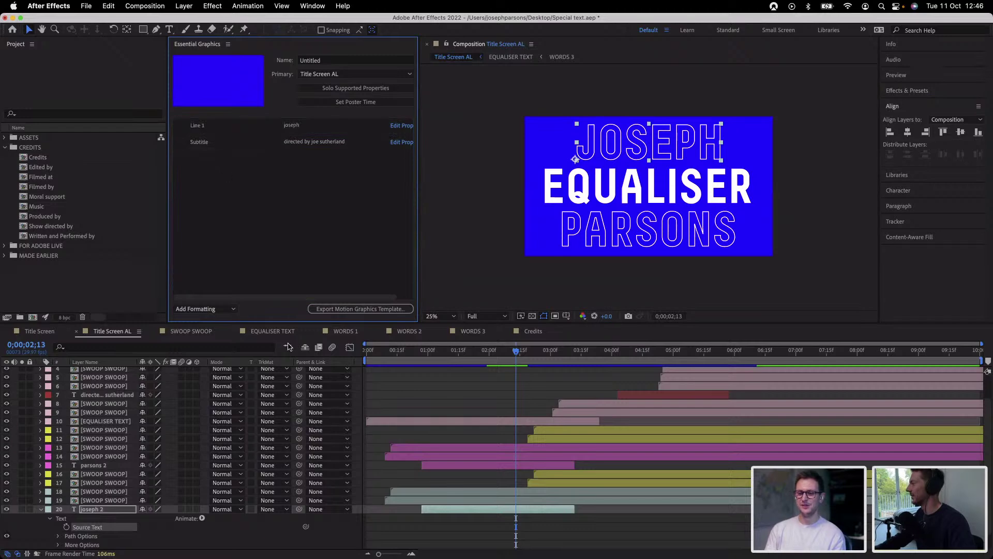
left_click(41, 510)
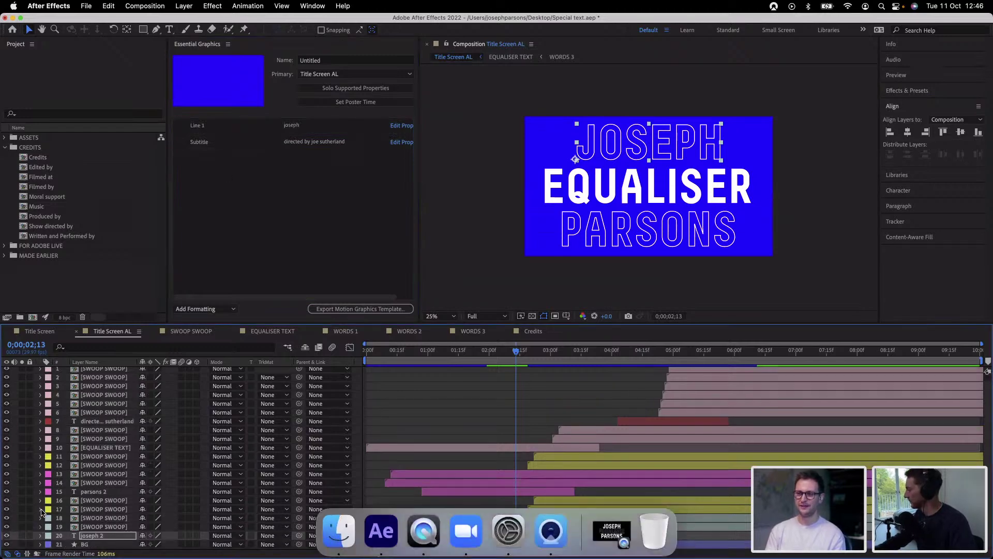
left_click(93, 492)
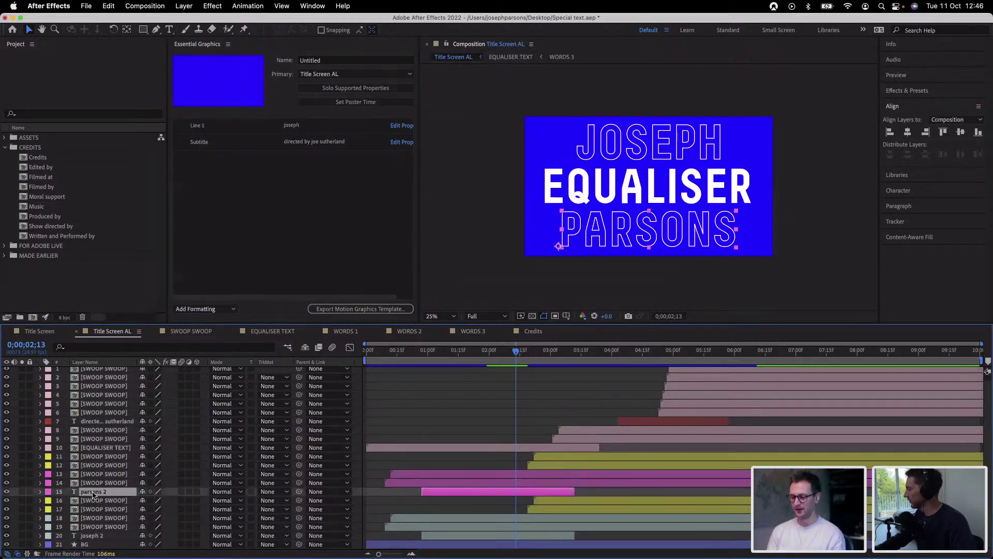
Add the parsons 2 Source Text as 'Line 2', placed between Line 1 and Subtitle
left_click(41, 491)
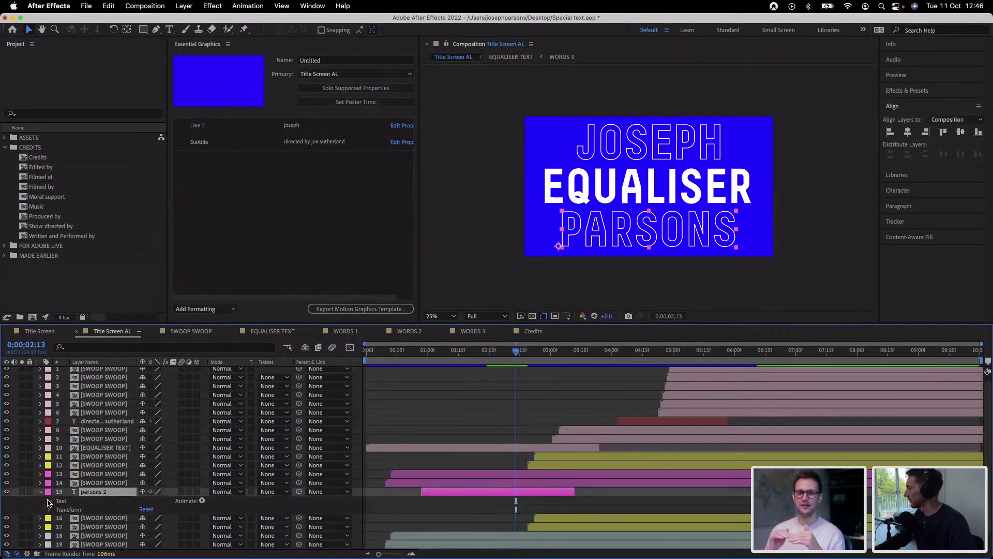
left_click(49, 500)
left_click_drag(77, 511, 261, 195)
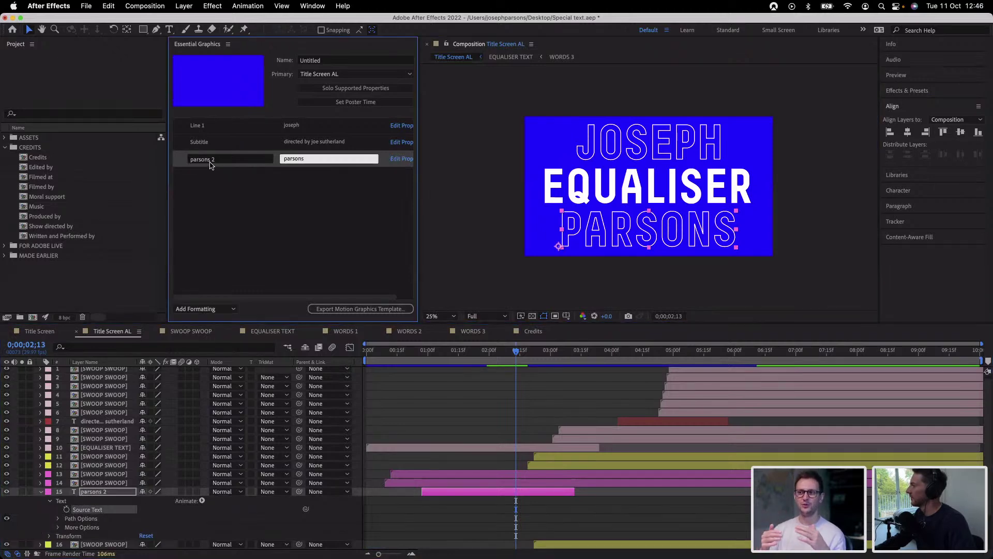
left_click(206, 162)
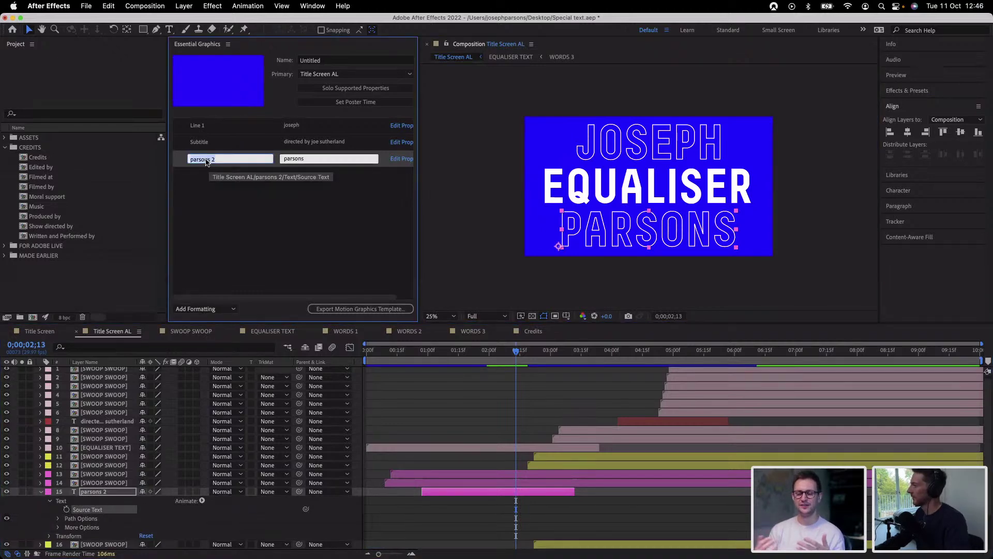
type("Line")
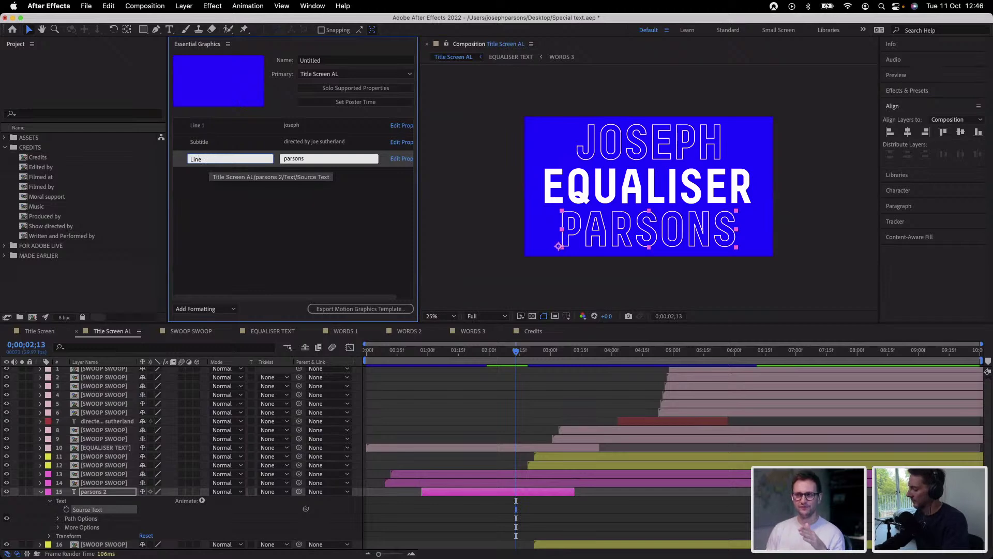
type(" 2")
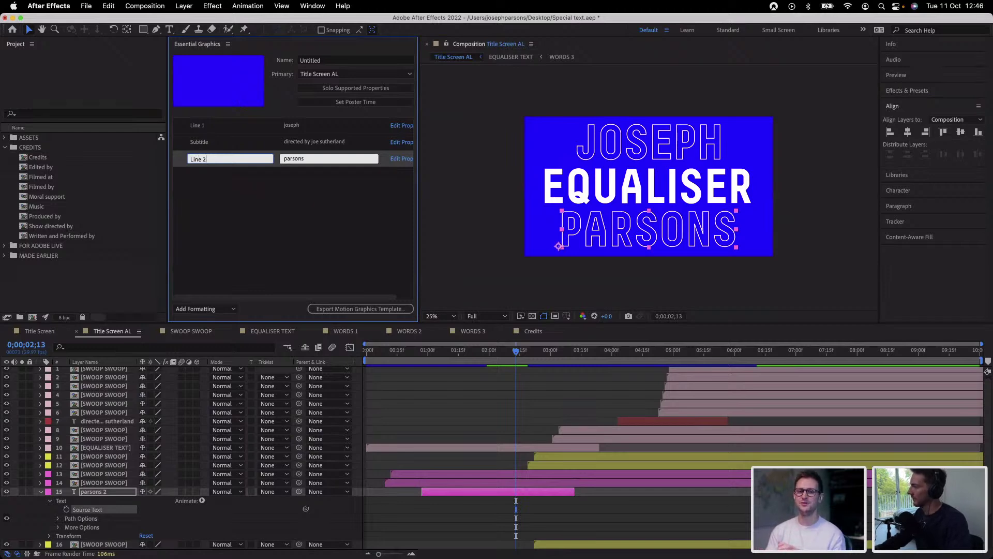
key("Return")
left_click(235, 213)
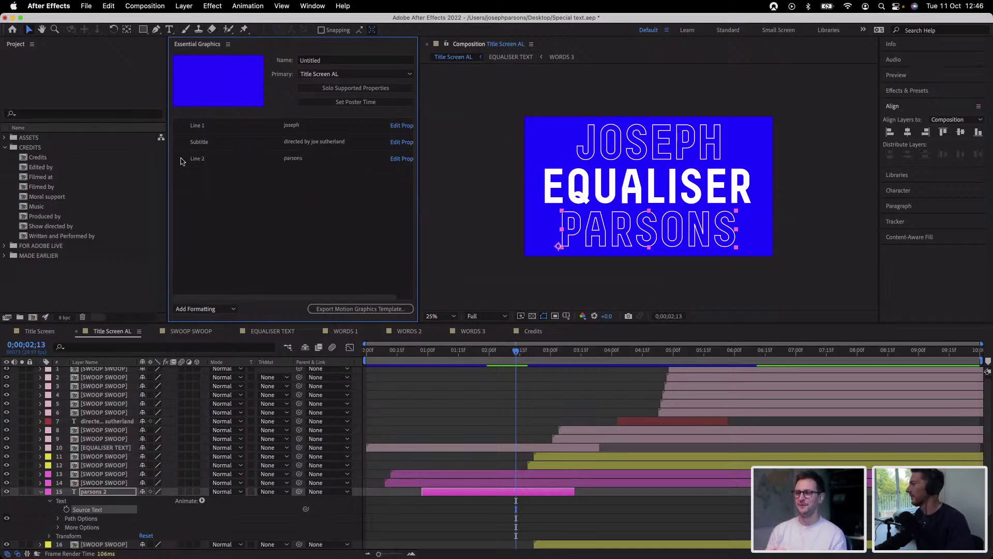
left_click_drag(188, 158, 193, 136)
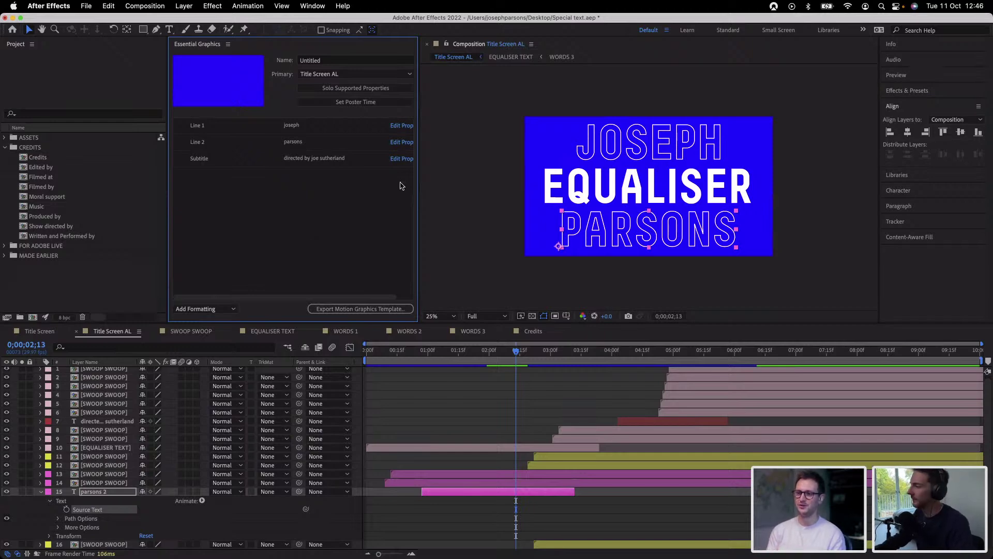
left_click(471, 191)
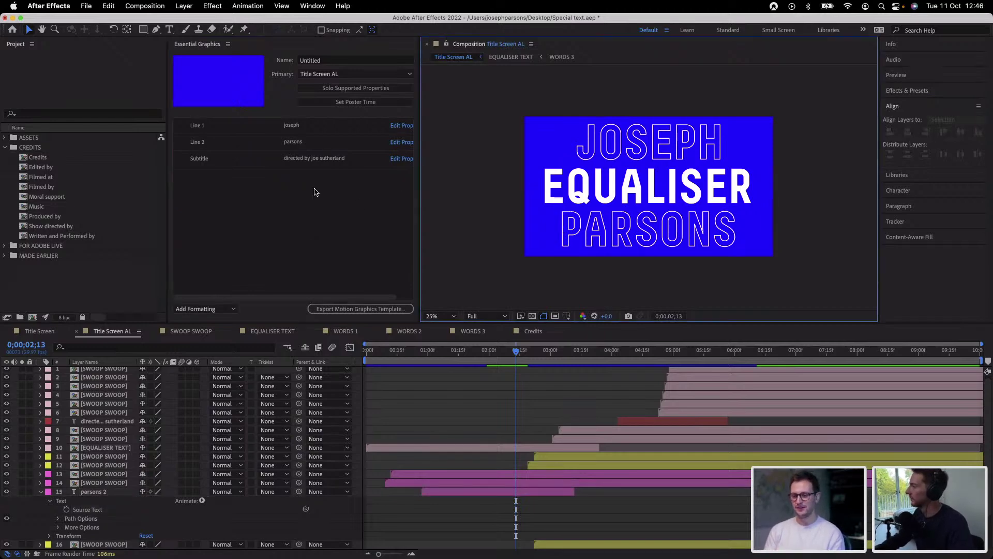
Switch between the Title Screen, SWOOP SWOOP and Title Screen AL comps, then open EQUALISER TEXT
left_click(278, 331)
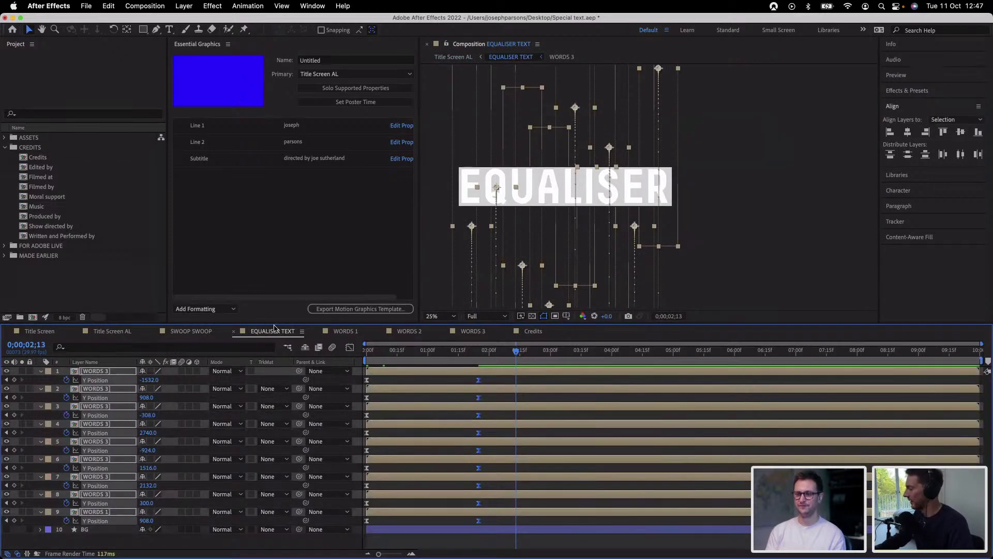
left_click(765, 118)
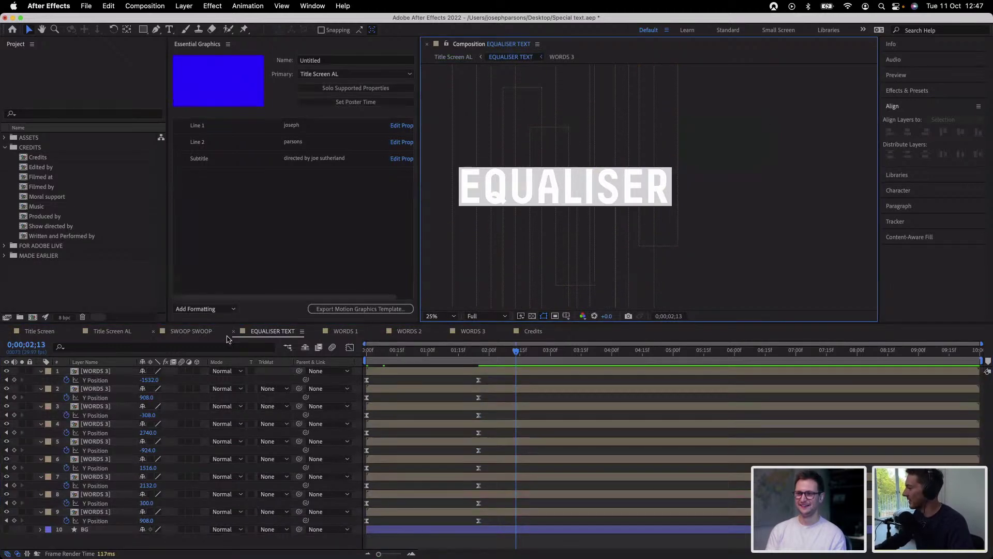
left_click(116, 331)
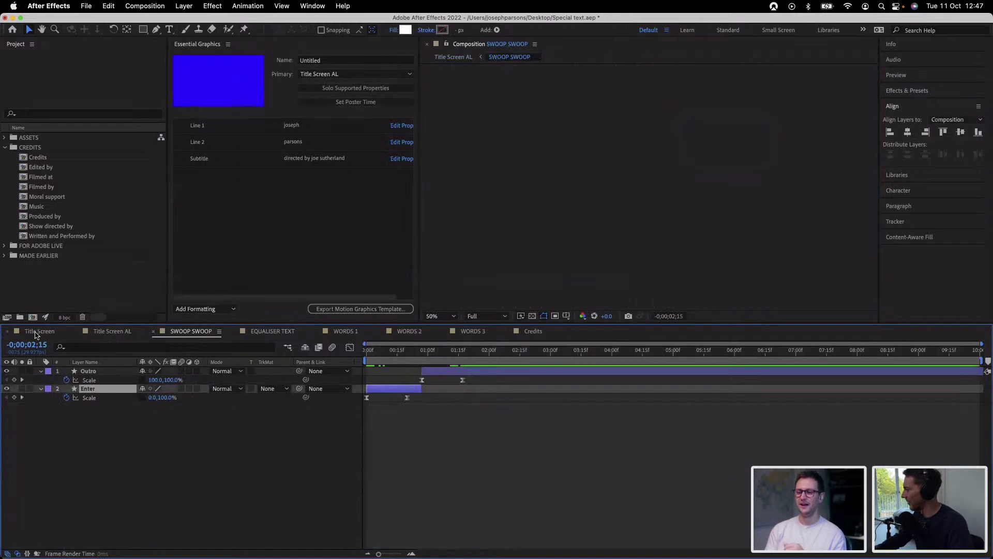
left_click(39, 331)
left_click(118, 331)
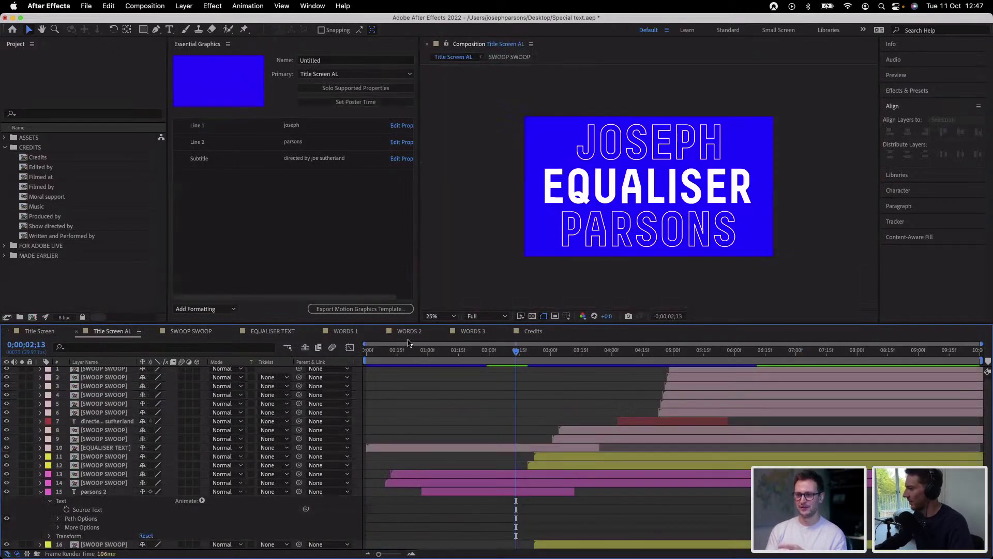
left_click(277, 332)
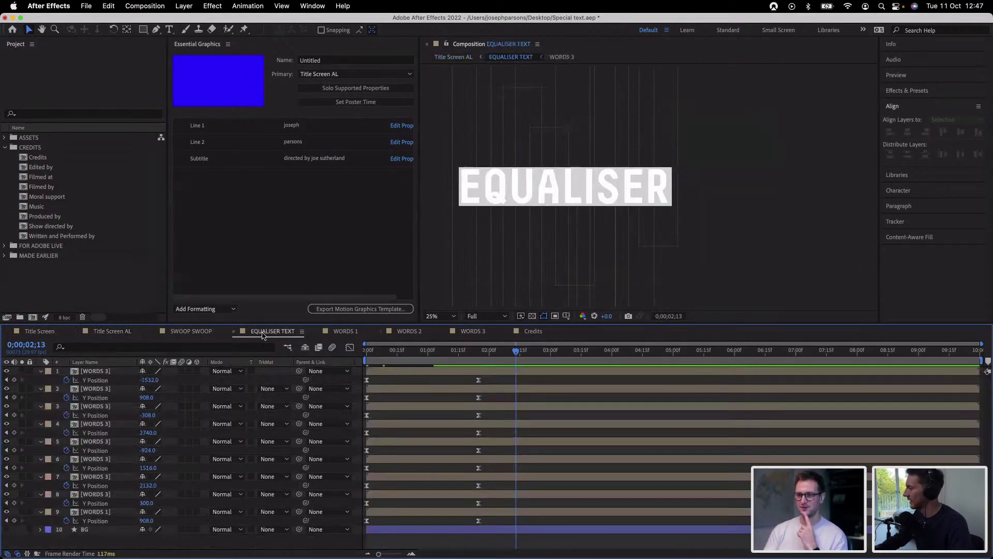
left_click(124, 331)
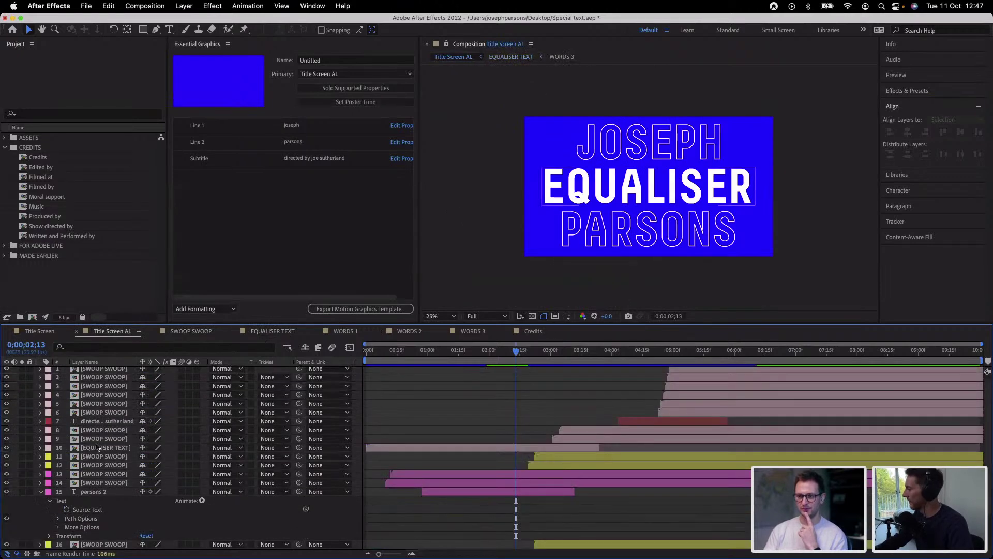
left_click(40, 491)
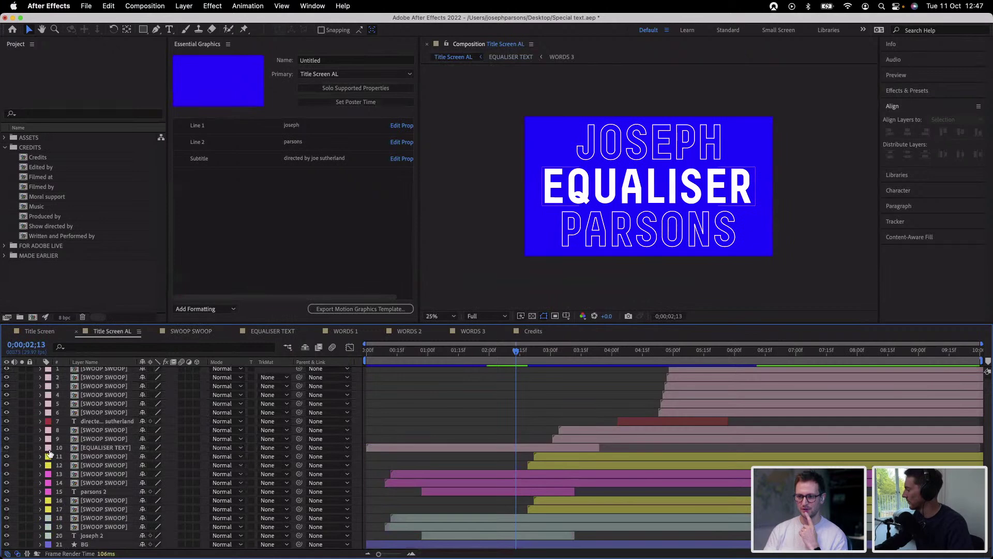
left_click(108, 447)
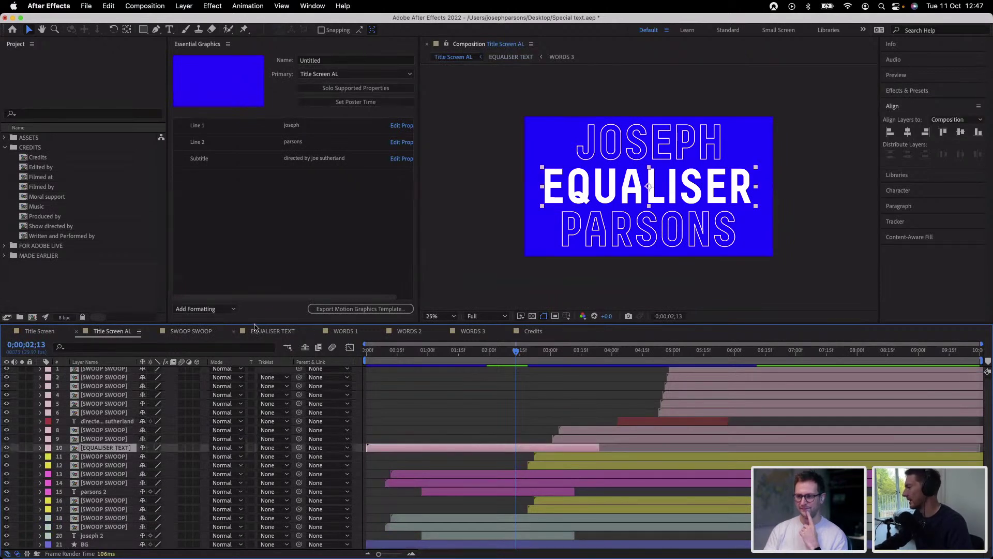
left_click(257, 332)
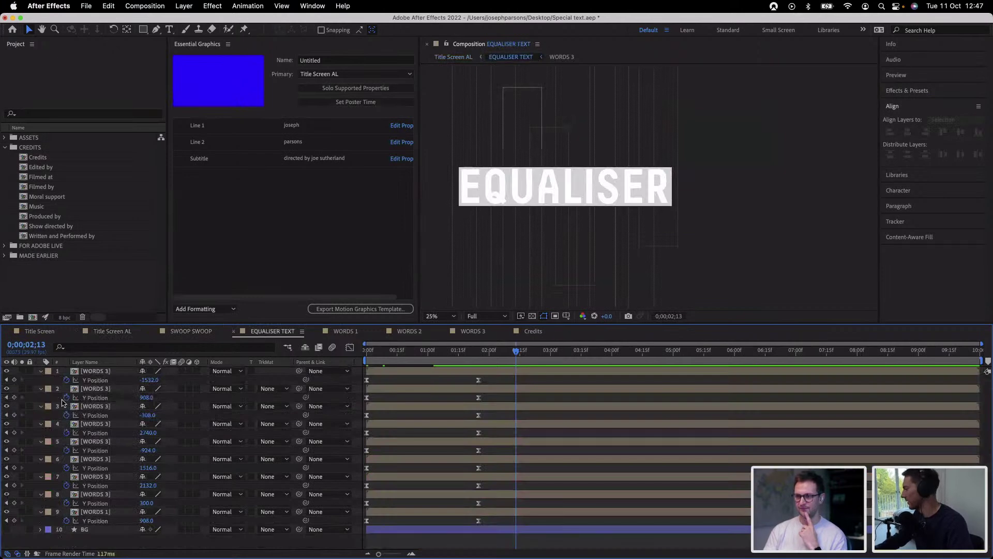
Collapse the Y Position properties of WORDS layers 1–9 and hide layers 1–7
left_click(41, 371)
left_click(40, 371)
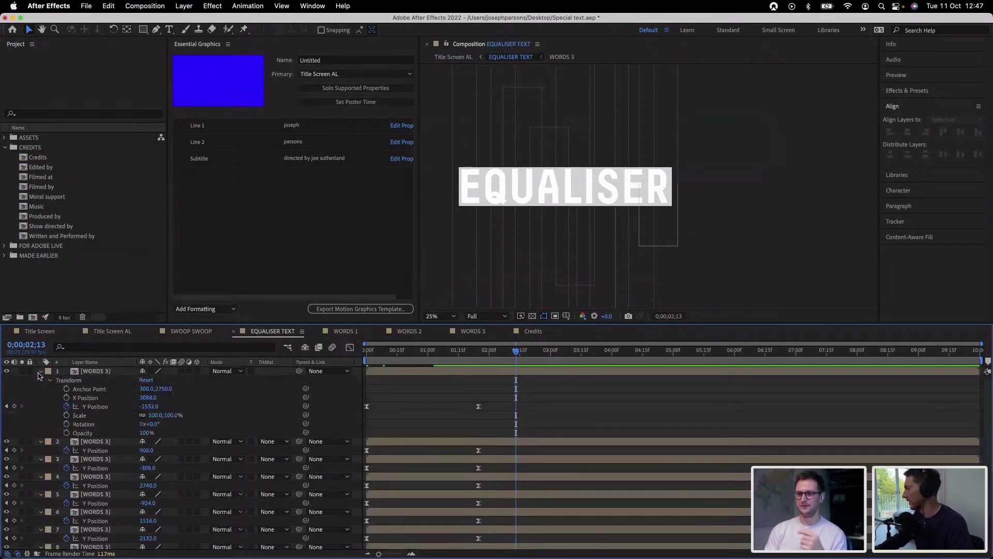
left_click(40, 370)
left_click(42, 379)
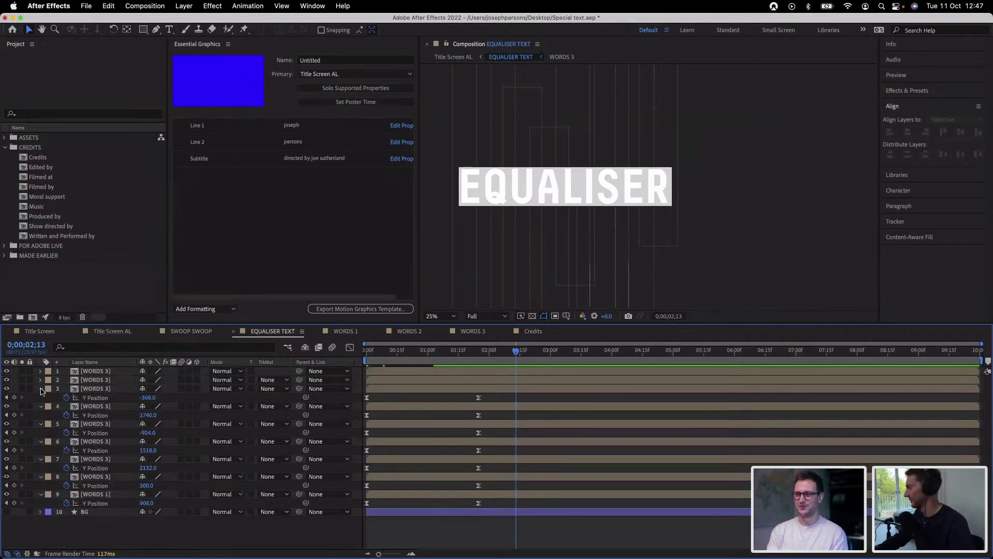
left_click(41, 388)
left_click(41, 398)
left_click(41, 406)
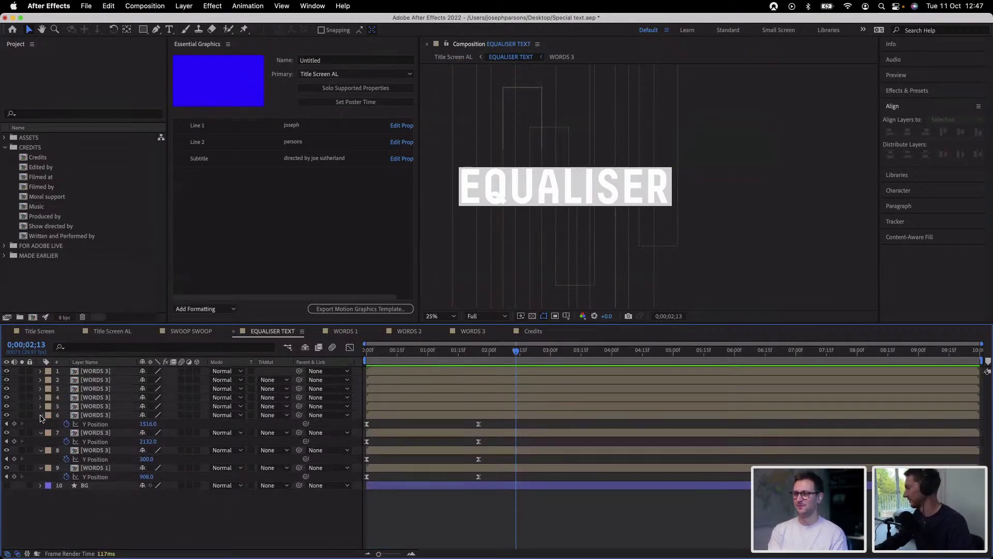
left_click(41, 415)
left_click(41, 423)
left_click(41, 432)
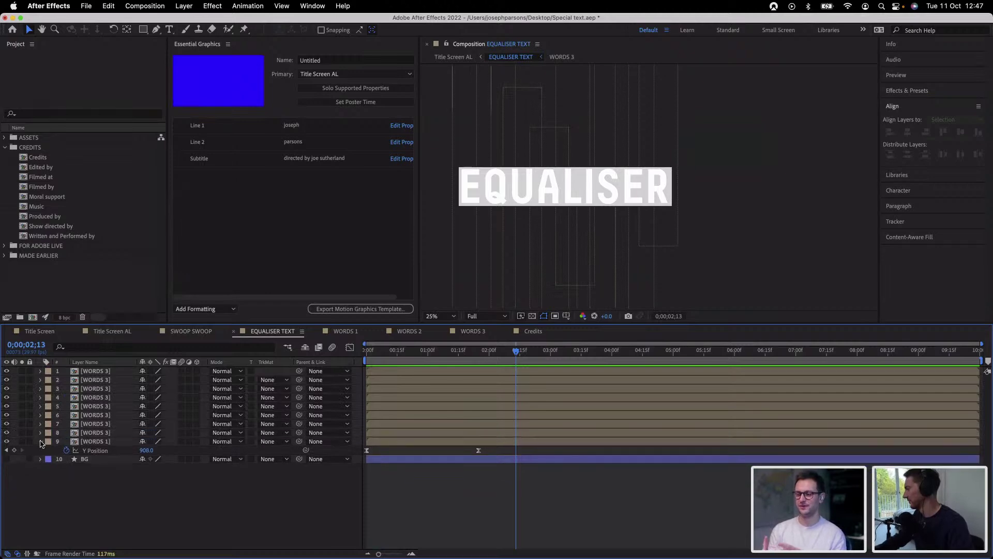
left_click(40, 441)
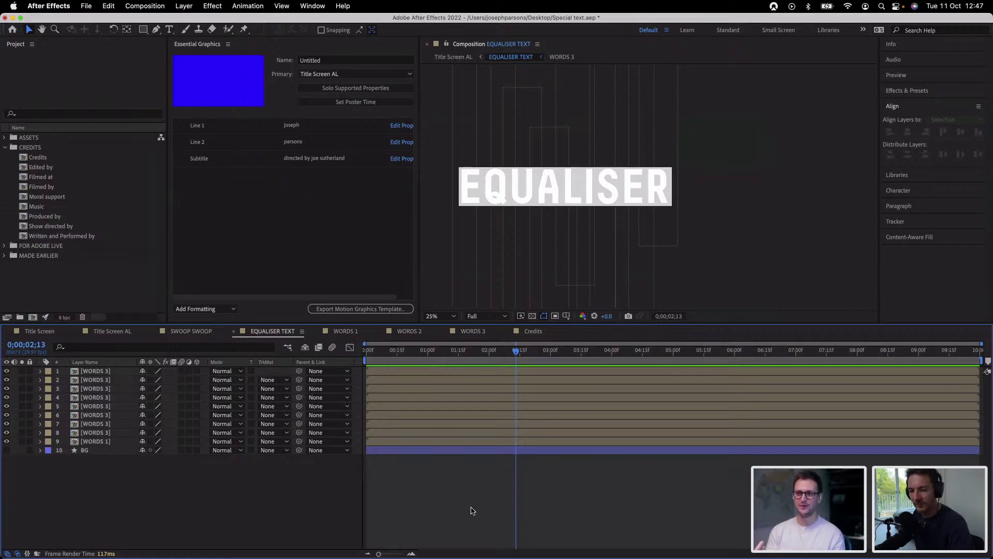
left_click_drag(6, 371, 6, 423)
Undo the layer hiding and duplicate EQUALISER TEXT in the FOR ADOBE LIVE folder
key("super+z")
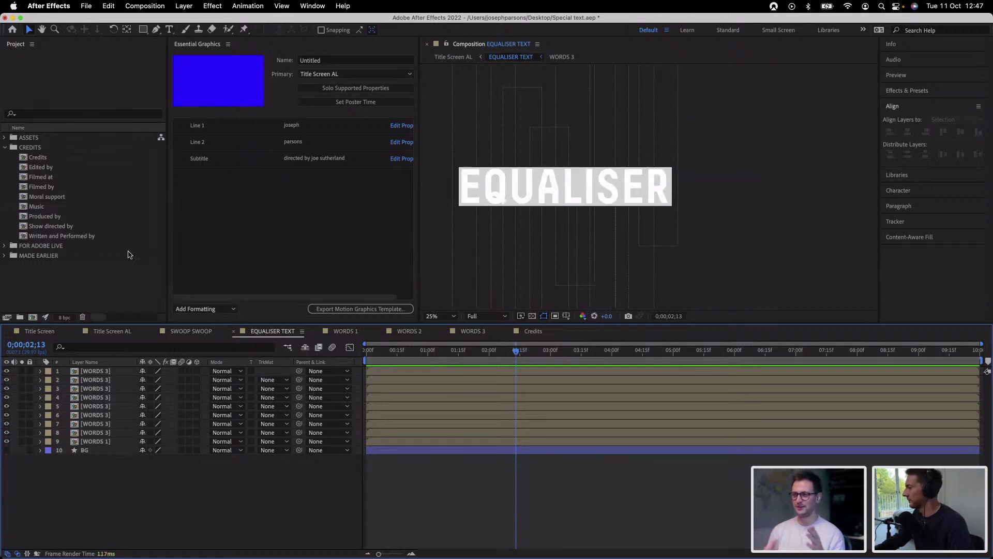
left_click(5, 246)
left_click(5, 245)
scroll(71, 286, "down", 1)
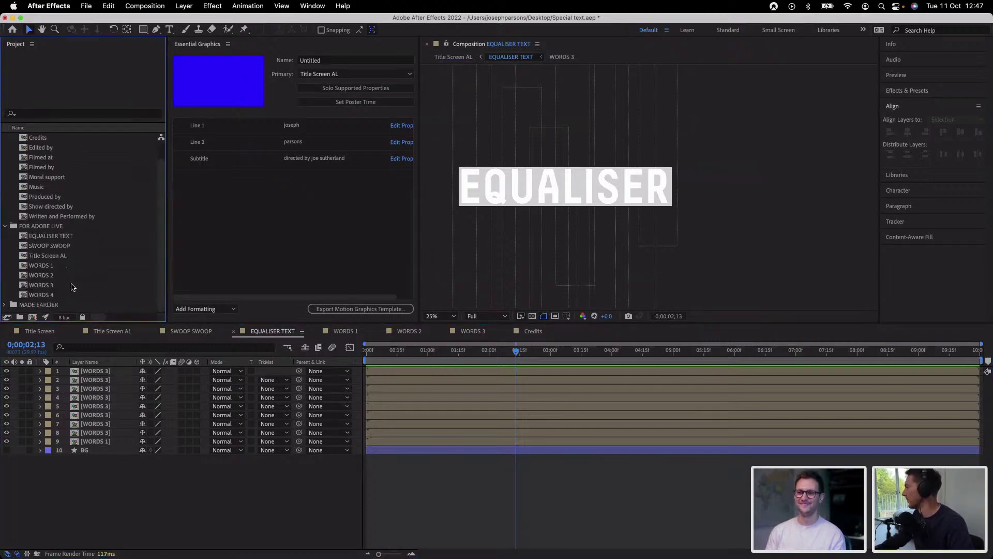
left_click(58, 237)
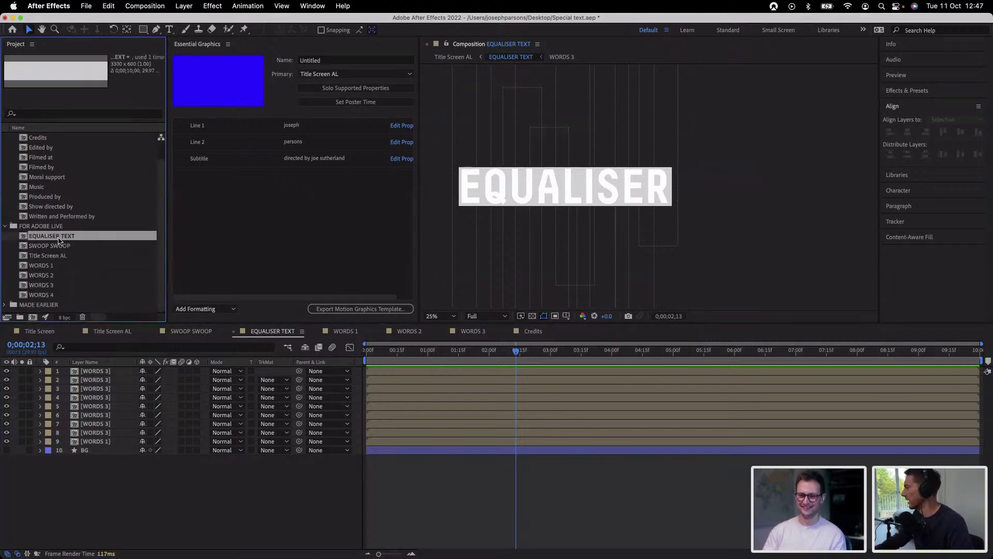
key("super+d")
Open EQUALISER TEXT 2 and hide all nine of its WORDS layers
scroll(57, 258, "up", 1)
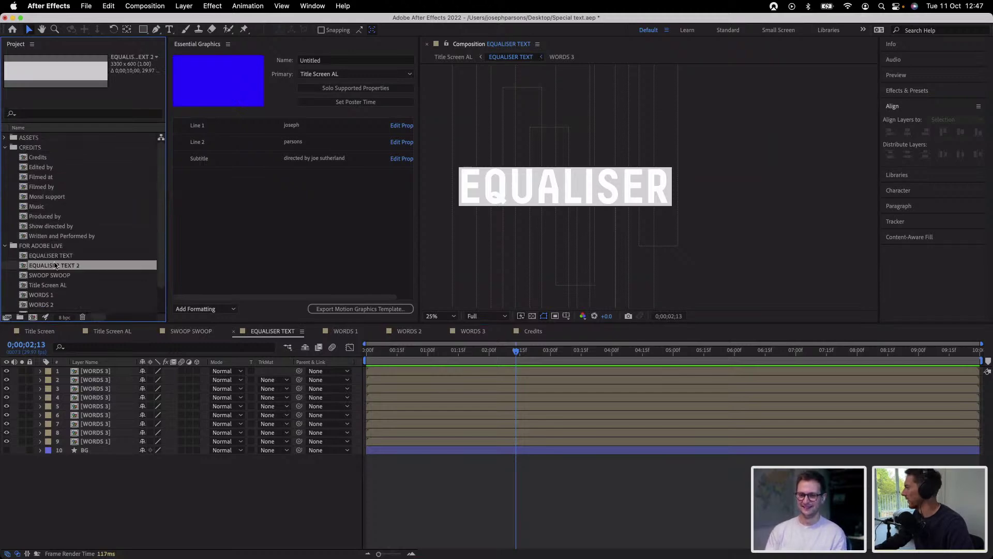
double_click(54, 265)
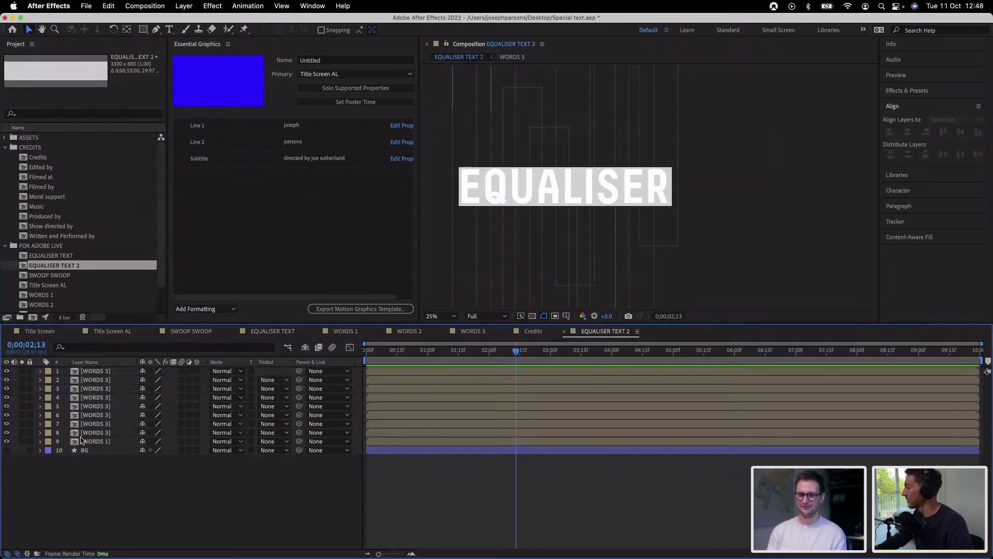
left_click(90, 433)
left_click_drag(6, 371, 5, 453)
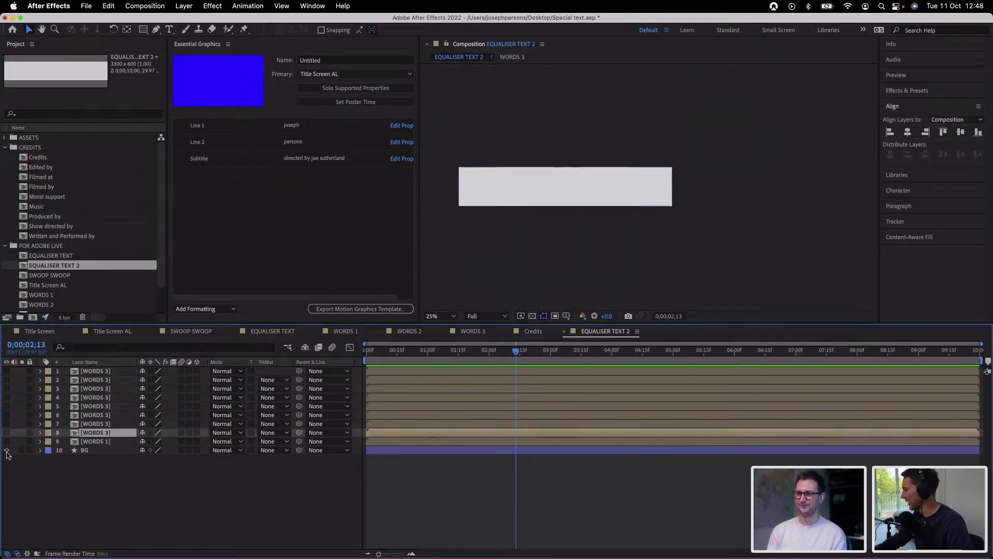
Add a text layer reading 'Elqualiser' at the left edge of the blue bar
left_click(52, 468)
left_click(164, 29)
left_click(189, 32)
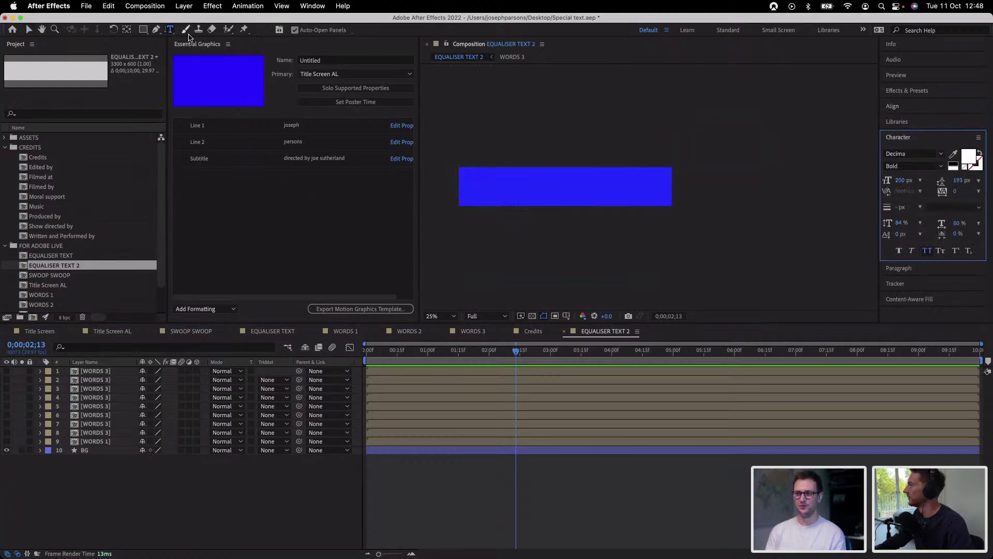
left_click(472, 189)
type("E")
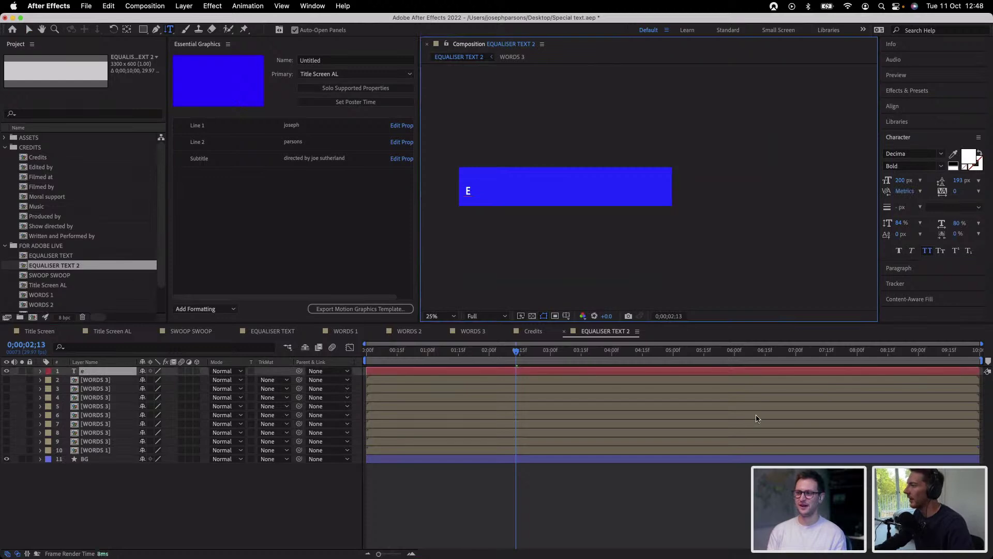
type("l")
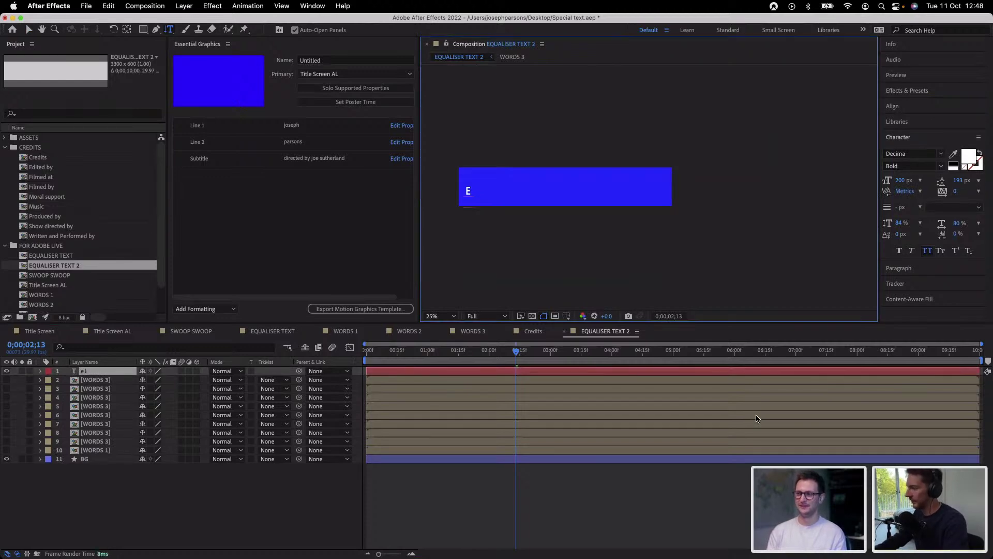
type("qualiser")
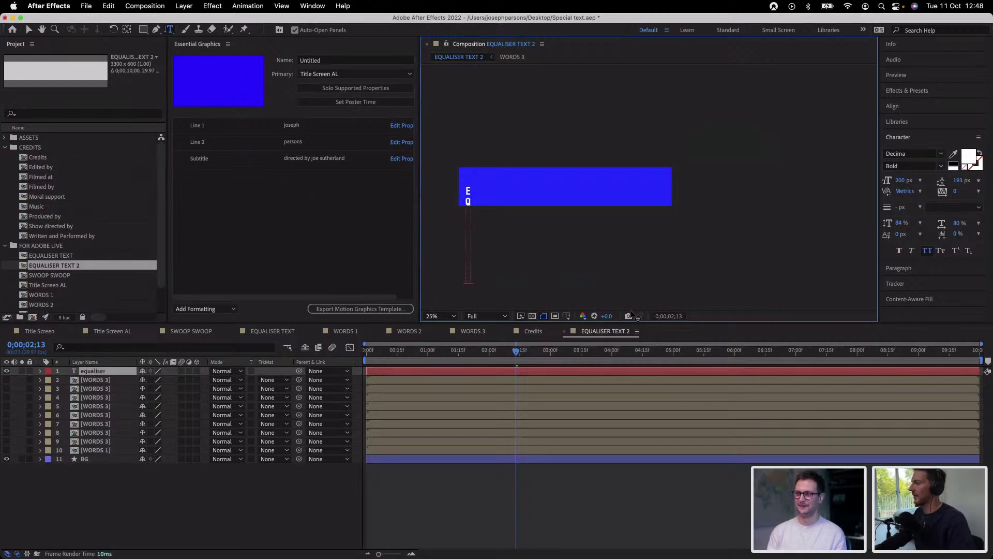
left_click(29, 30)
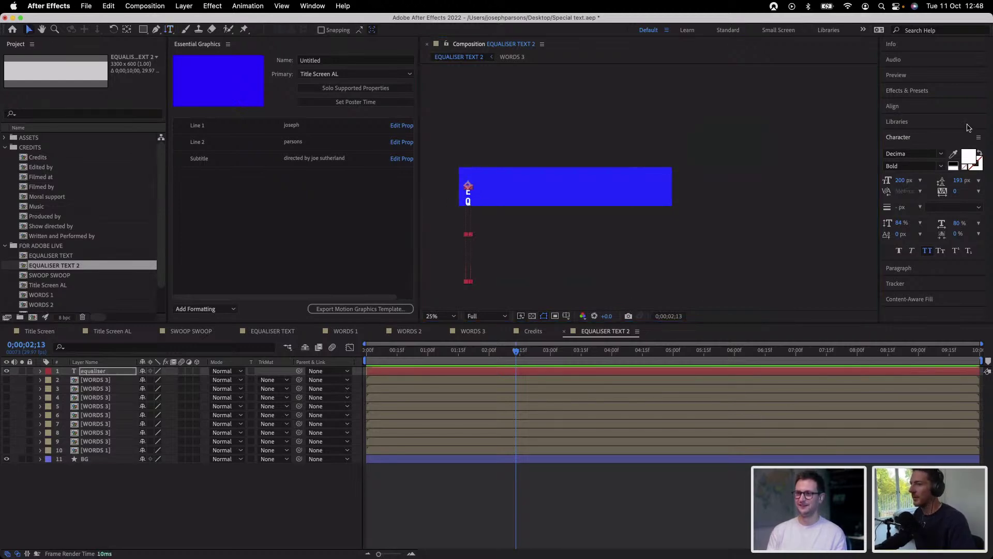
Enlarge the text to 714 px and move it up into the bar
left_click_drag(900, 185, 983, 185)
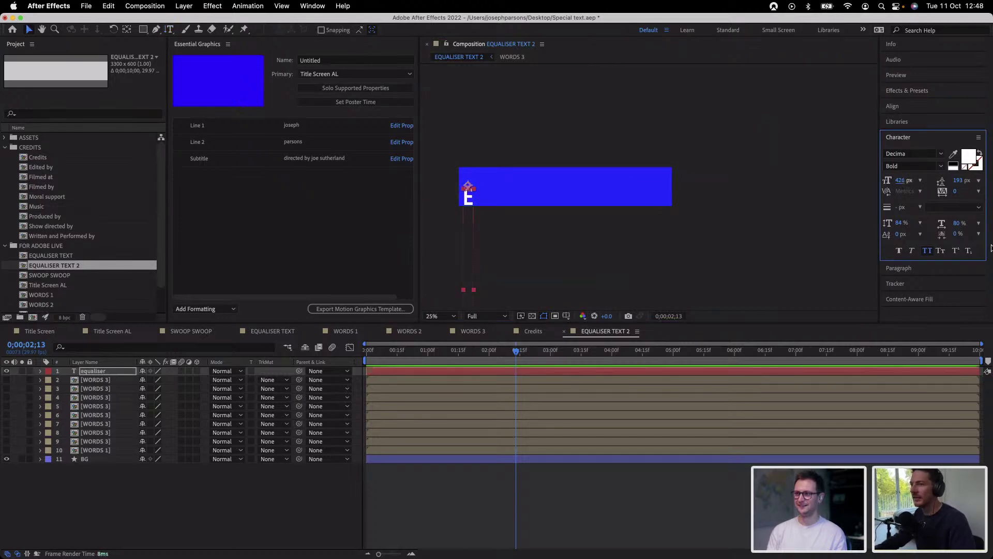
left_click_drag(899, 185, 957, 185)
left_click_drag(464, 205, 465, 188)
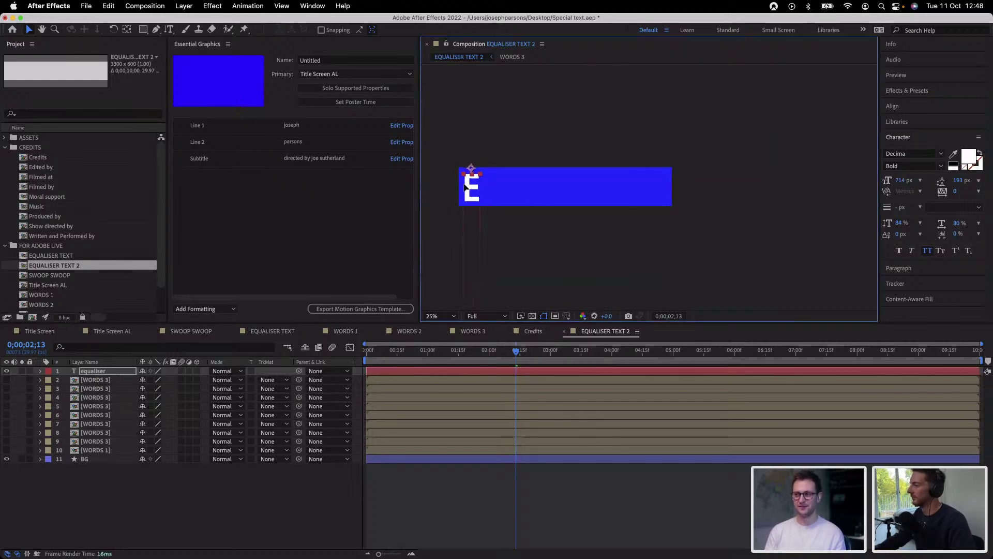
left_click(446, 517)
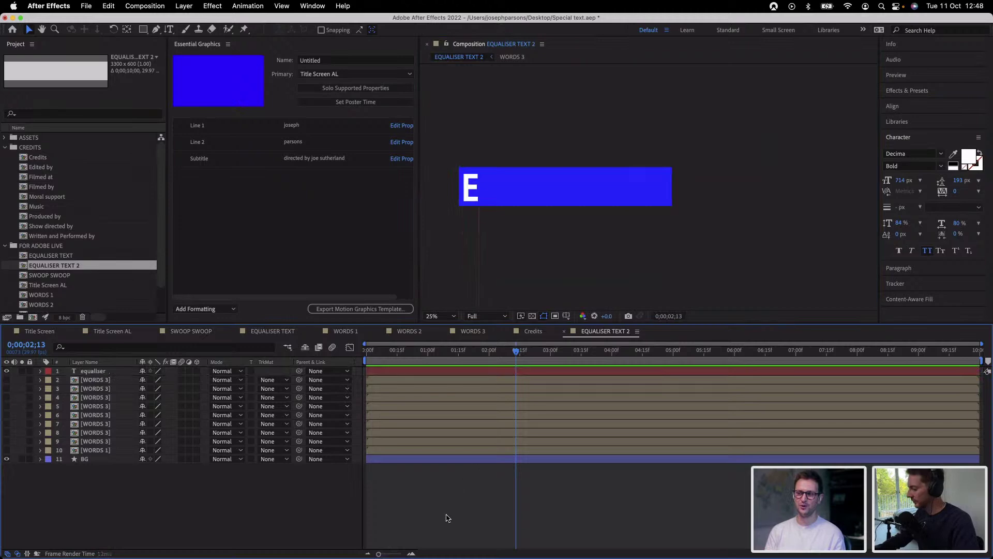
Check the Opacity of the layers and of the blue background layer
key("t")
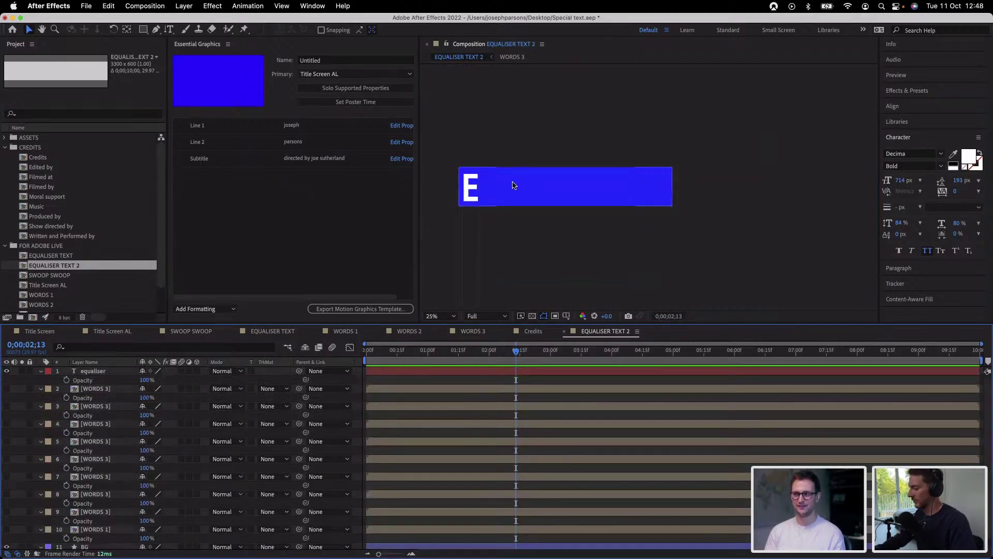
key("t")
left_click(504, 199)
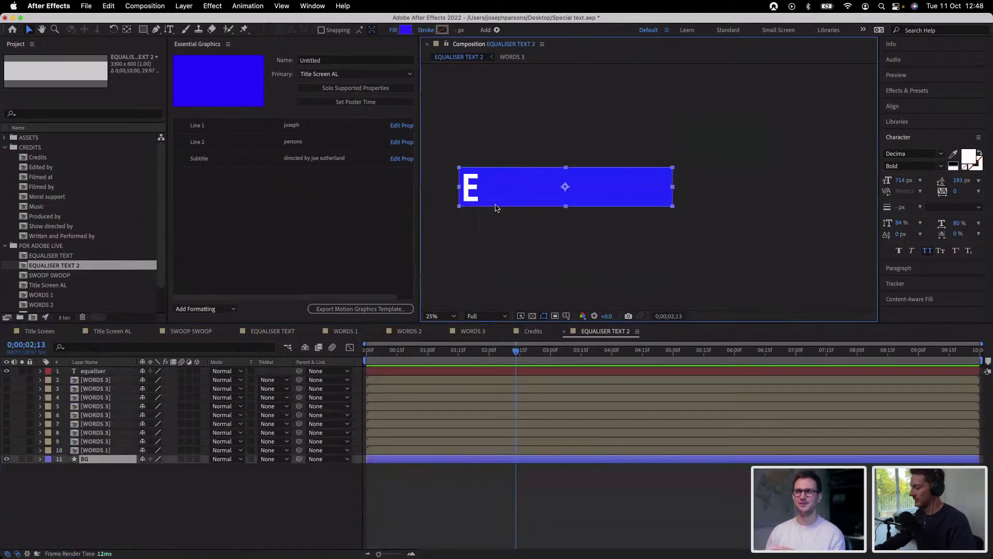
key("t")
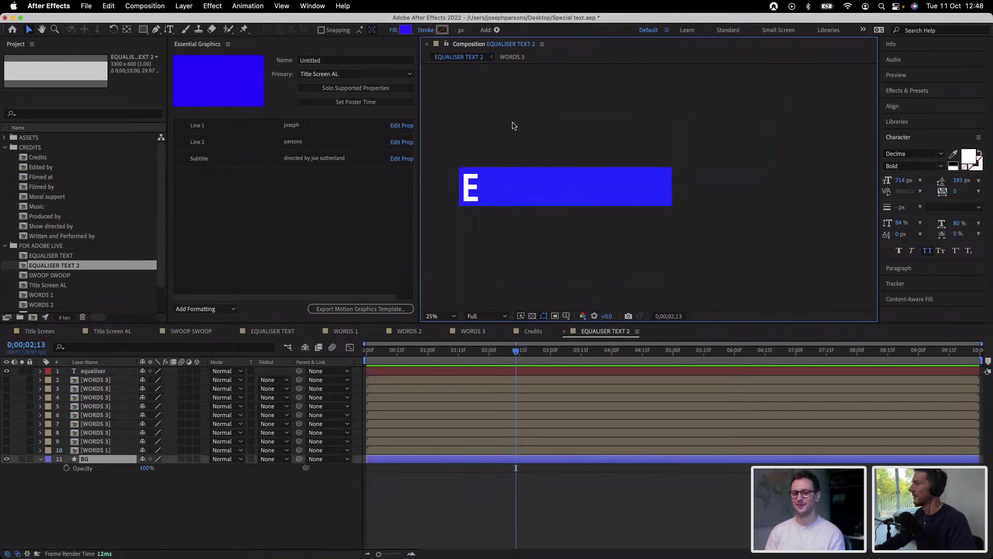
left_click(514, 126)
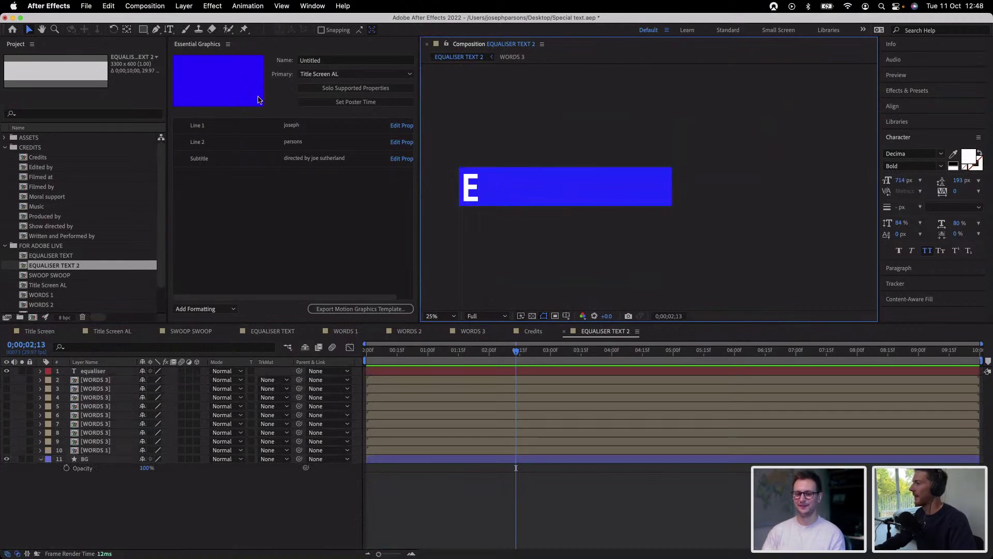
Type a new horizontal text layer reading EQUALISER on the blue bar
left_click(169, 29)
left_click(498, 183)
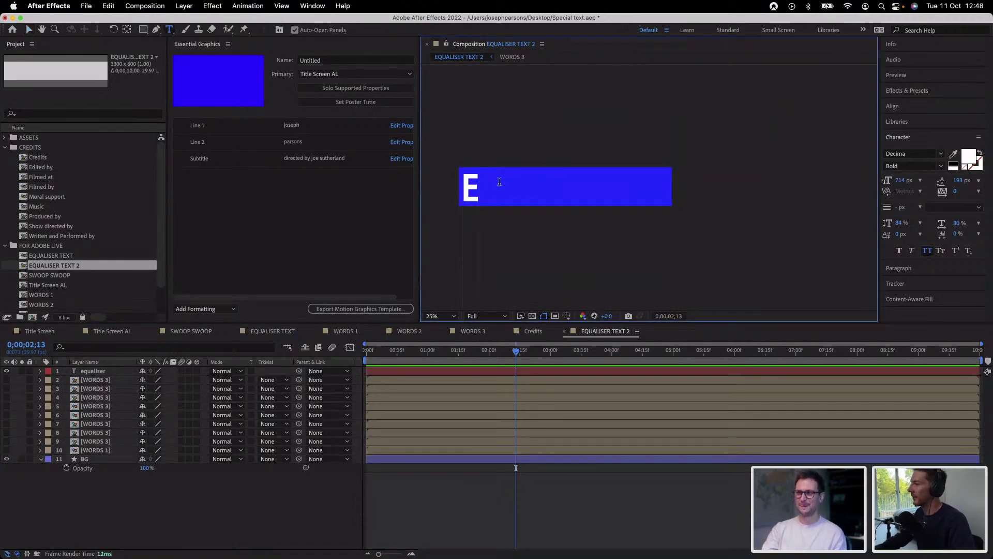
type("exp")
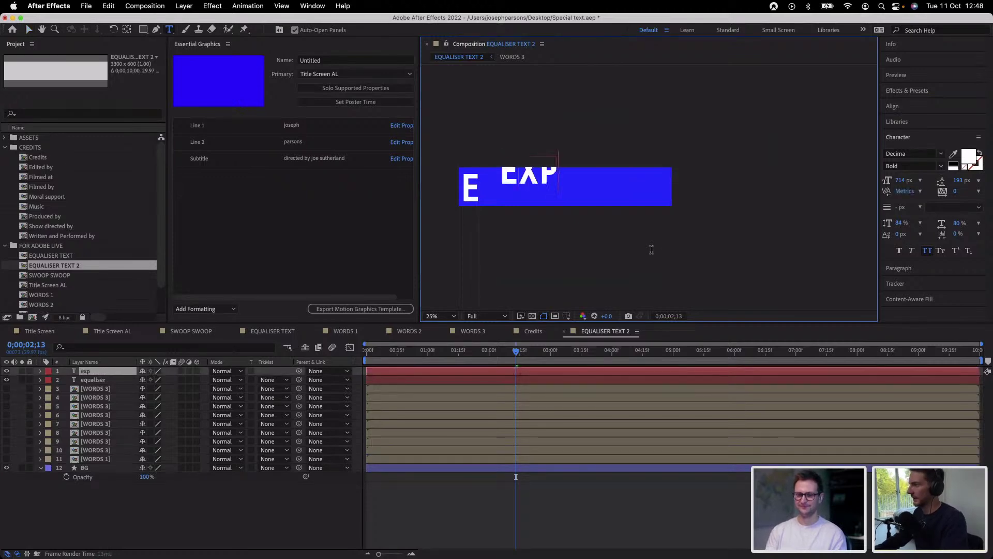
key("BackSpace")
key("BackSpace")
type("que")
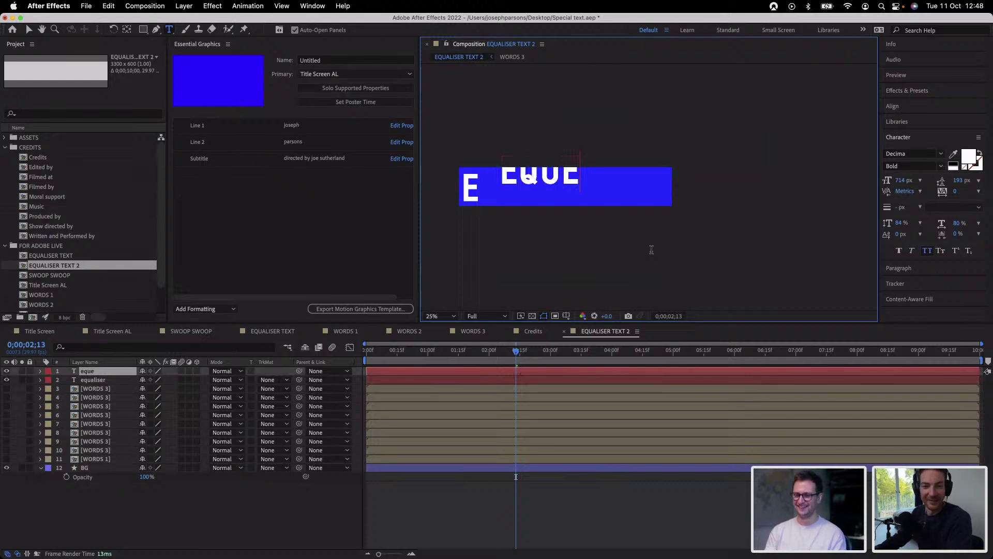
key("BackSpace")
type("aliser")
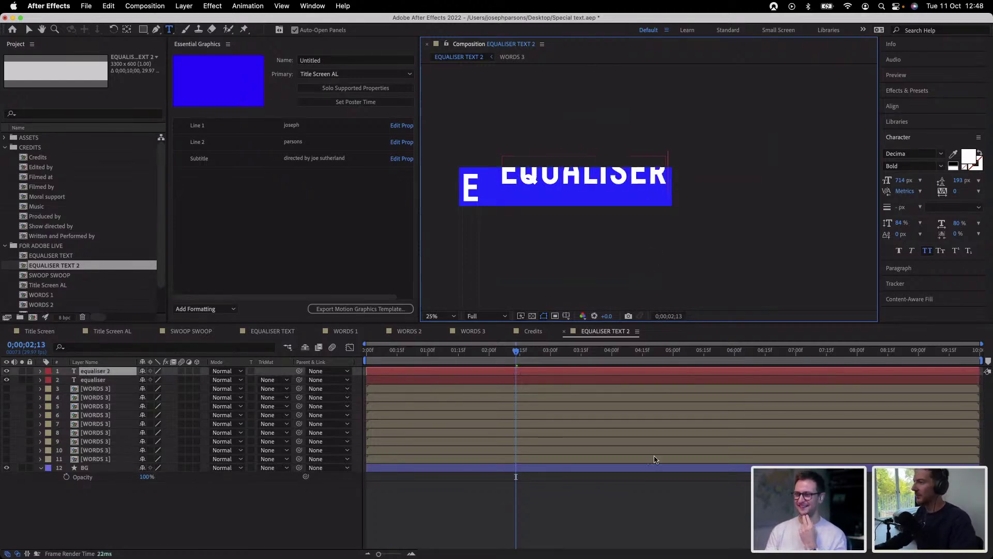
left_click(634, 496)
Position the EQUALISER word over the bar and move its layer just above BG
key("v")
left_click_drag(606, 174, 566, 192)
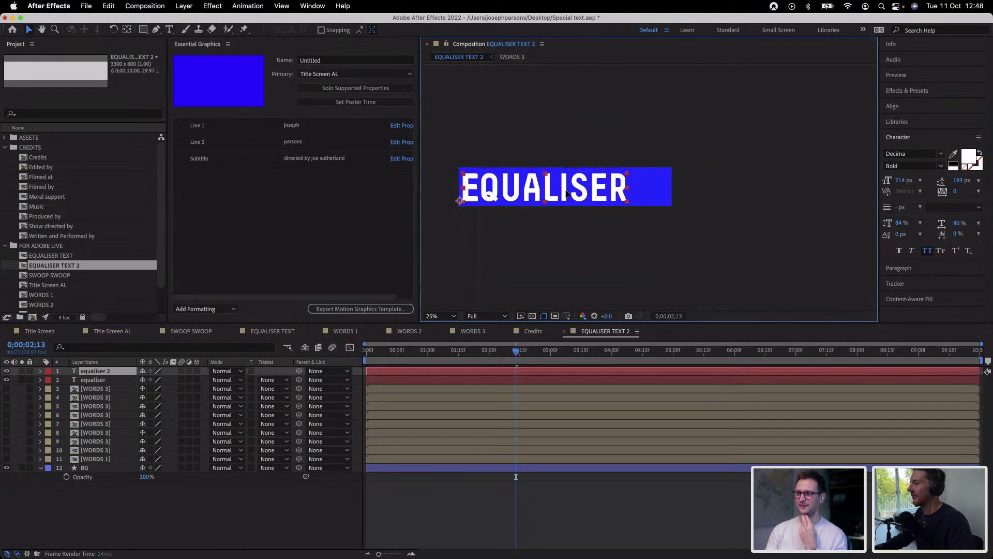
key("Return")
left_click(915, 107)
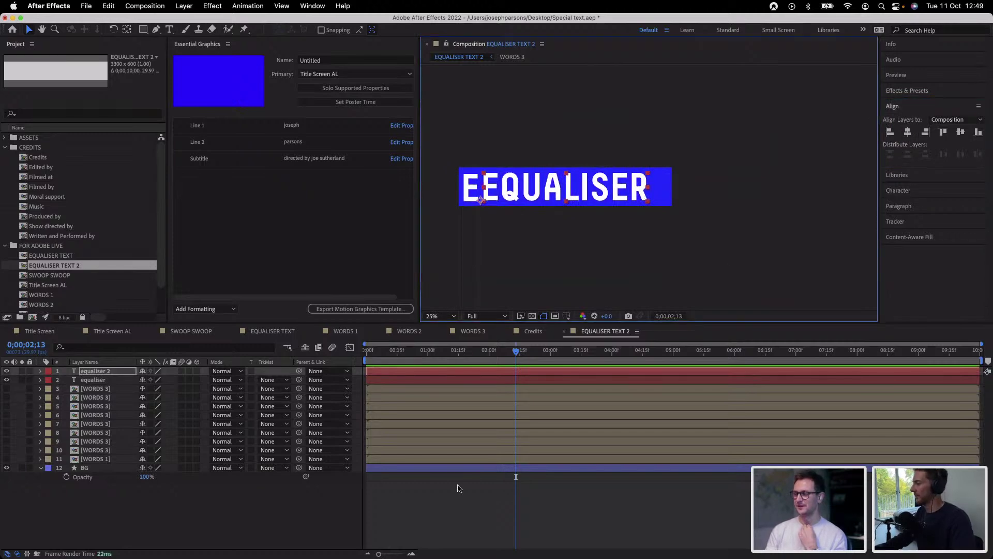
left_click_drag(96, 383, 96, 462)
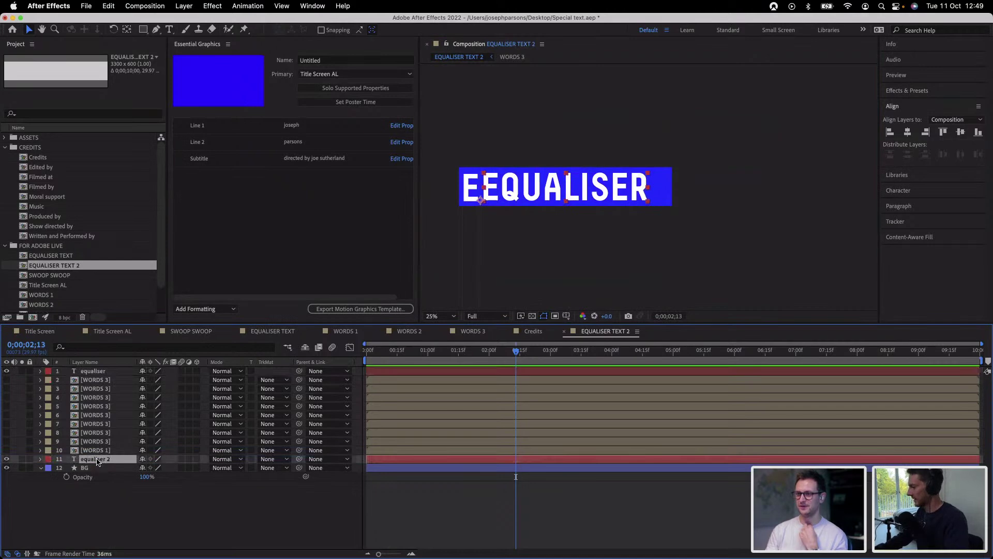
key("Return")
Rename the full-word layer GUIDE and set its text fill to pale pink FFBABA
type("GUIDE")
key("Return")
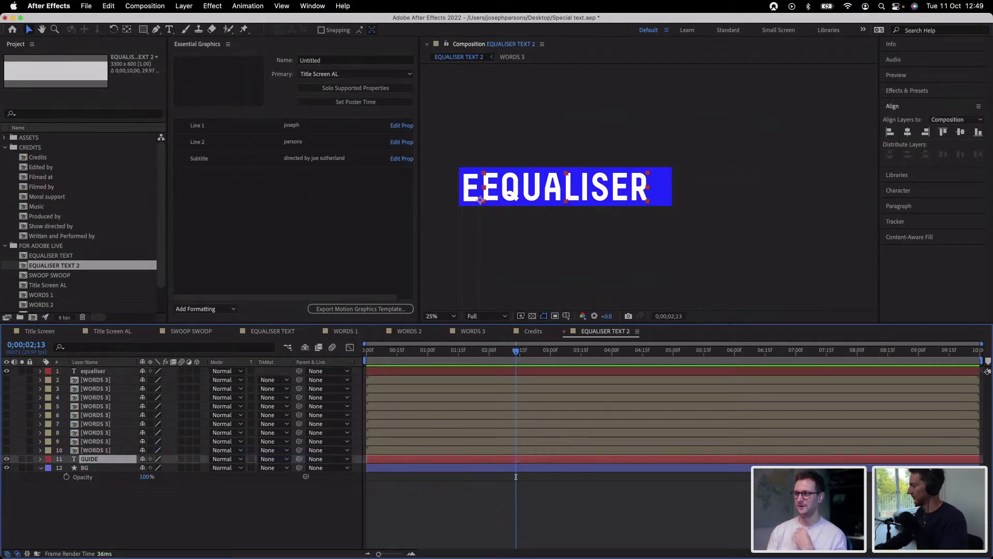
left_click(915, 194)
left_click(968, 155)
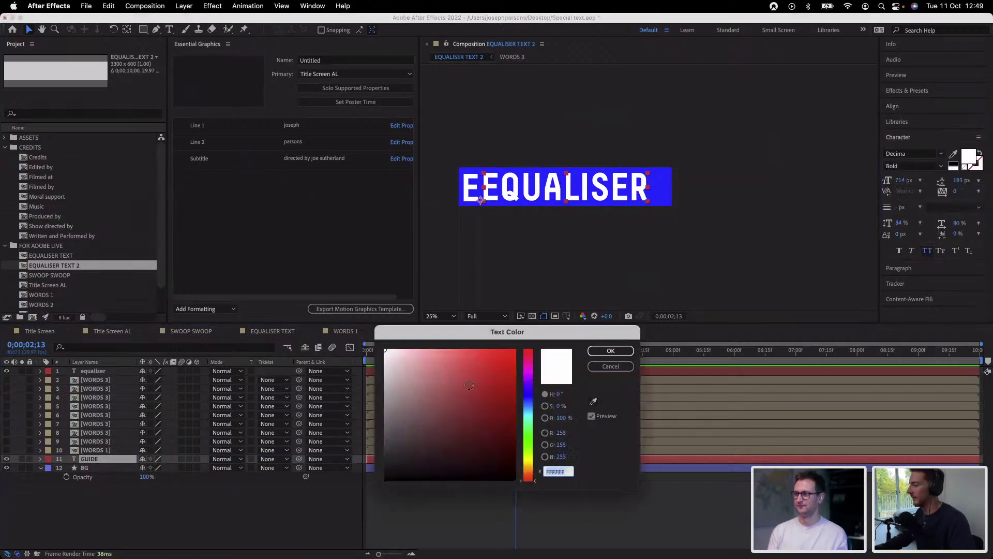
left_click(419, 350)
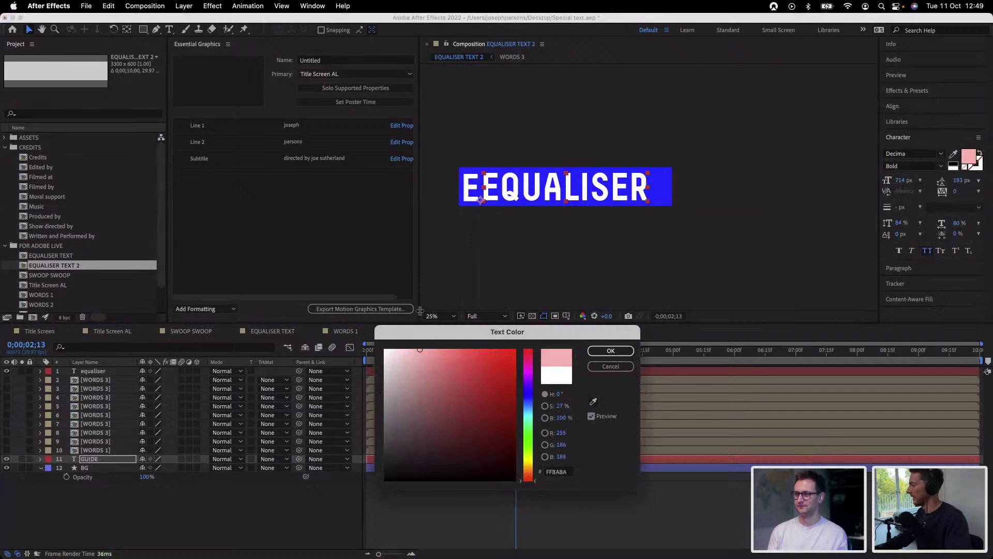
key("Return")
key("Caps_Lock")
key("Caps_Lock")
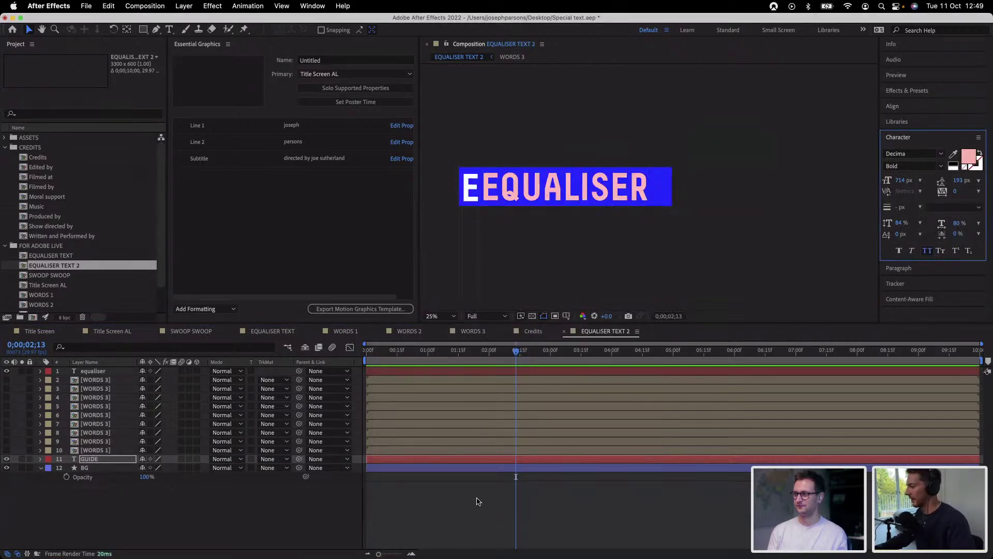
left_click(478, 501)
left_click(472, 192)
Drag and nudge the white E layer until it sits exactly over the pink first E
left_click_drag(472, 193, 489, 193)
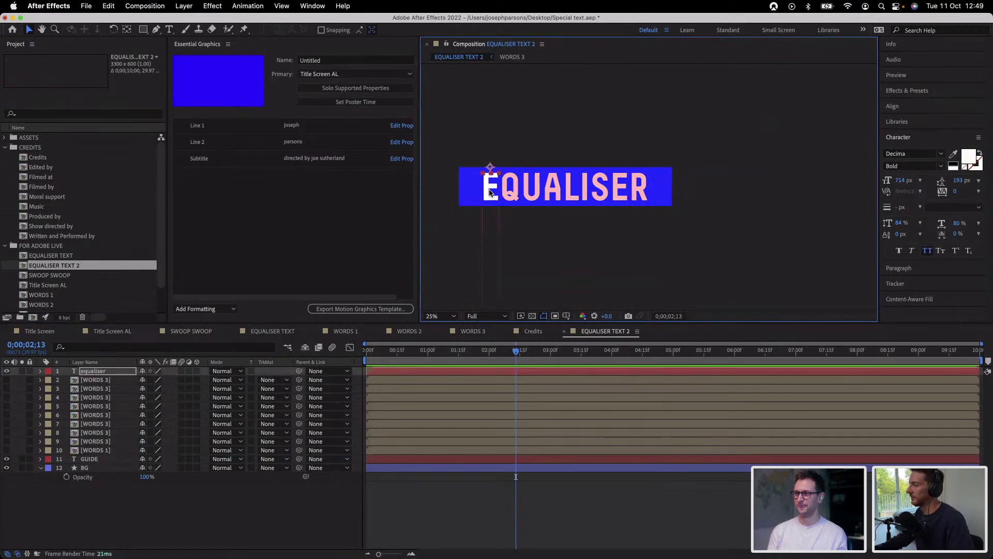
key("shift+Up")
key("shift+Up")
key("shift+Up")
key("shift+Up")
key("shift+Up")
key("shift+Up")
key("shift+Up")
key("shift+Up")
key("shift+Down")
key("shift+Down")
key("shift+Down")
key("shift+Down")
key("shift+Down")
key("shift+Down")
key("shift+Down")
key("shift+Down")
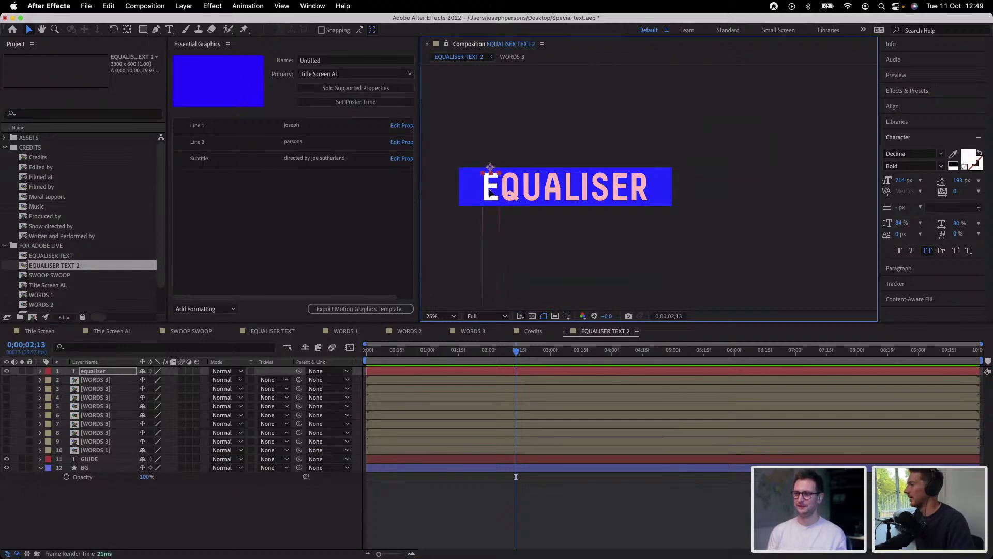
key("super+z")
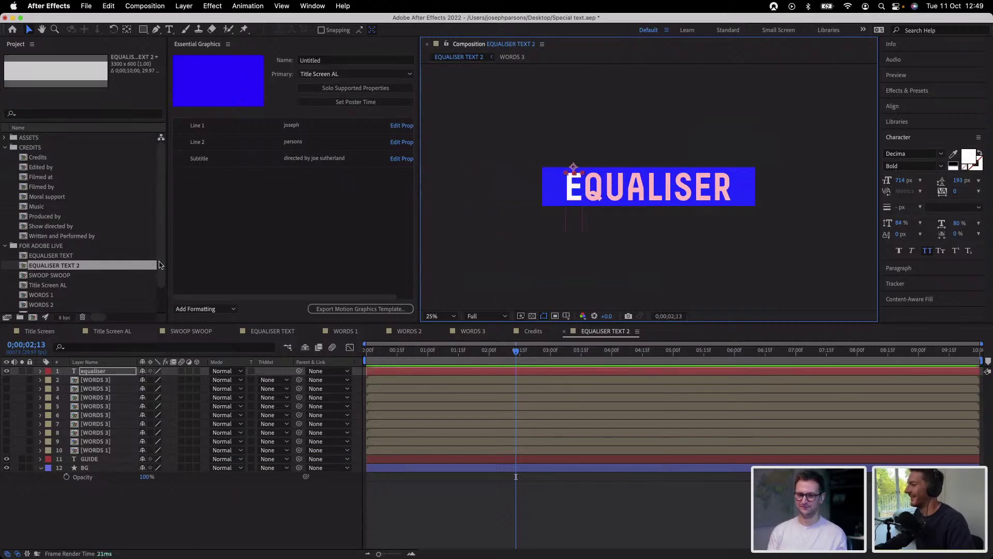
left_click(40, 371)
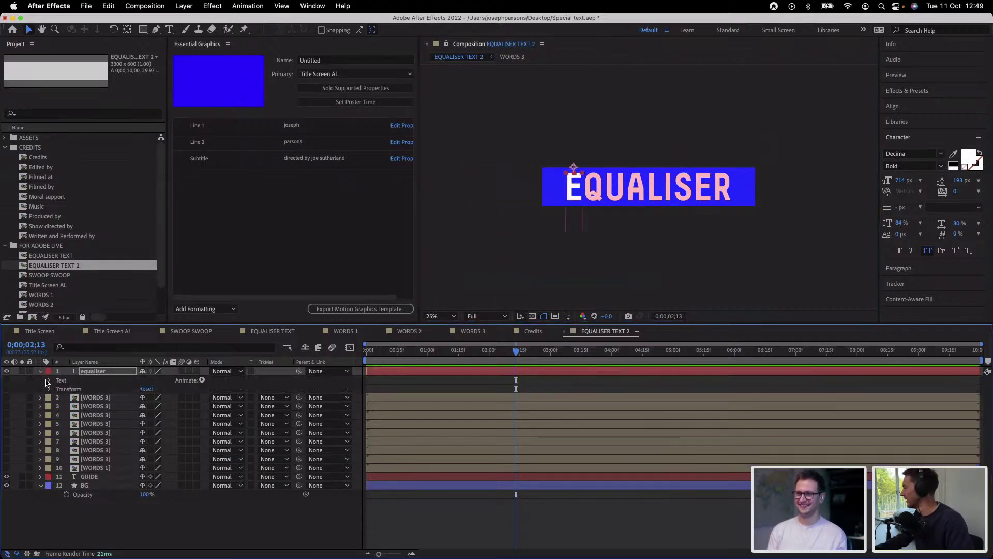
Drag the E layer's Source Text into Essential Graphics as an 'equaliser' property, accepting the warning
left_click(50, 381)
left_click_drag(76, 392, 247, 220)
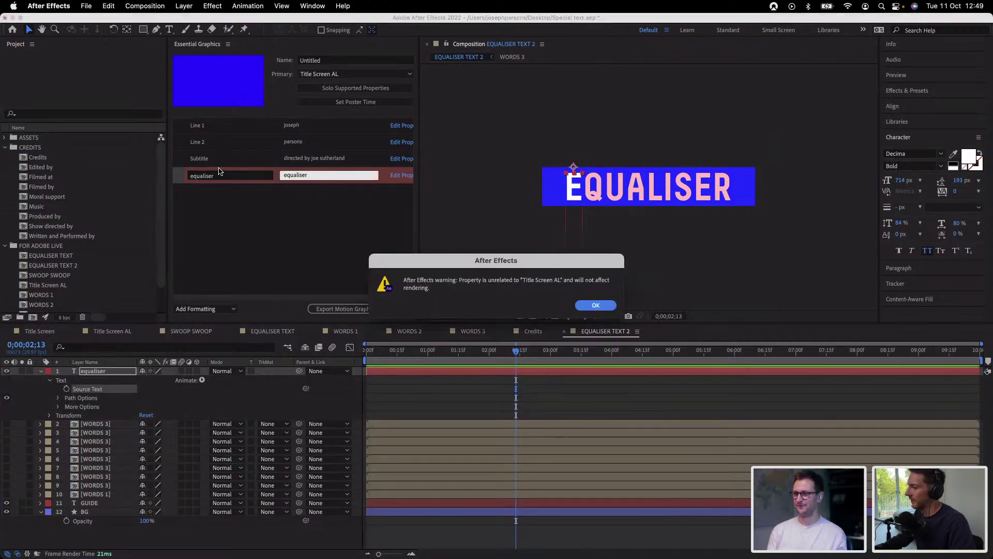
key("Return")
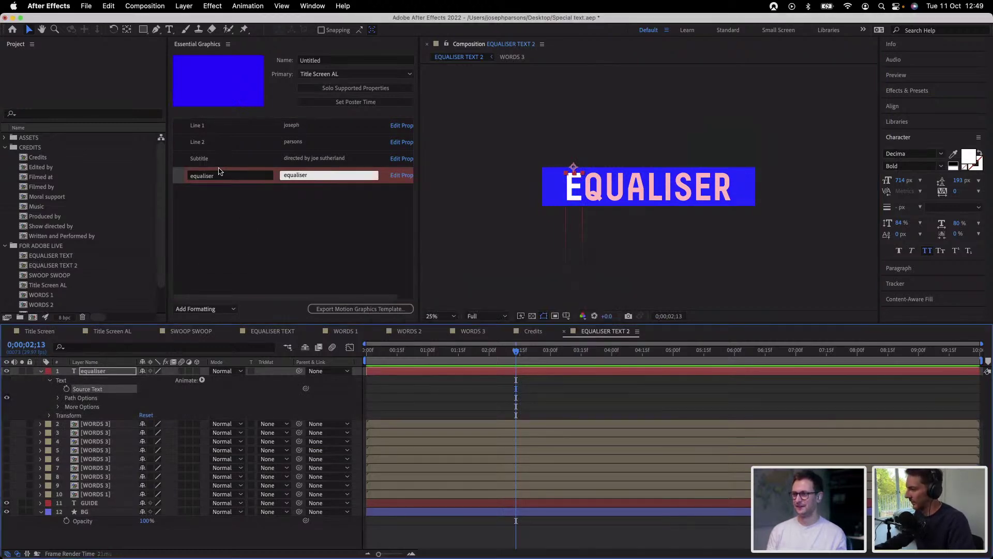
left_click(257, 181)
left_click(288, 178)
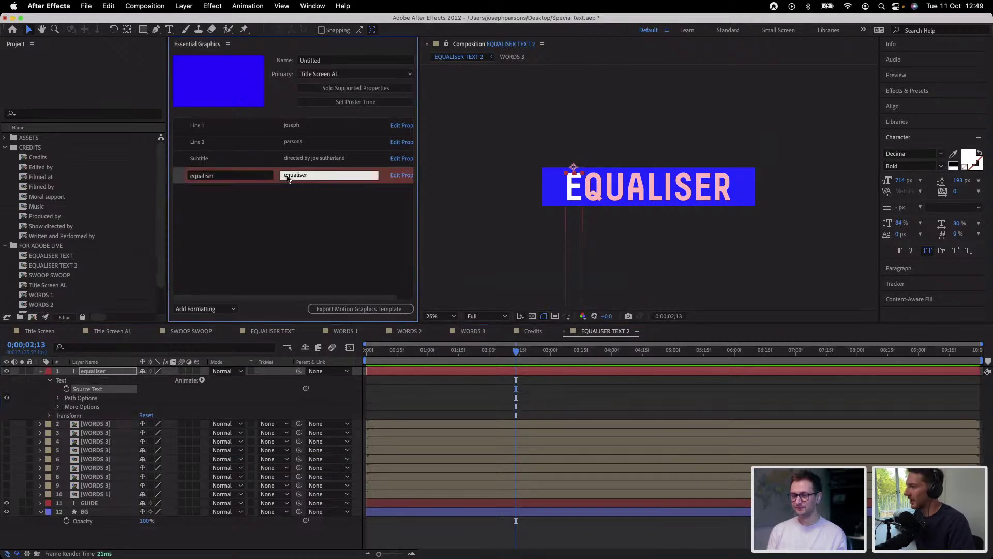
left_click(230, 209)
key("Tab")
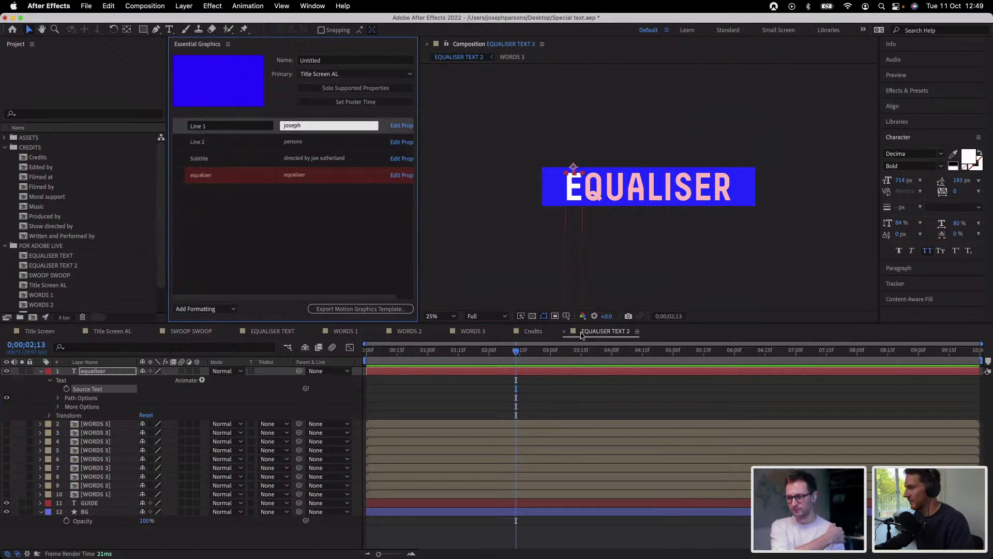
key("Return")
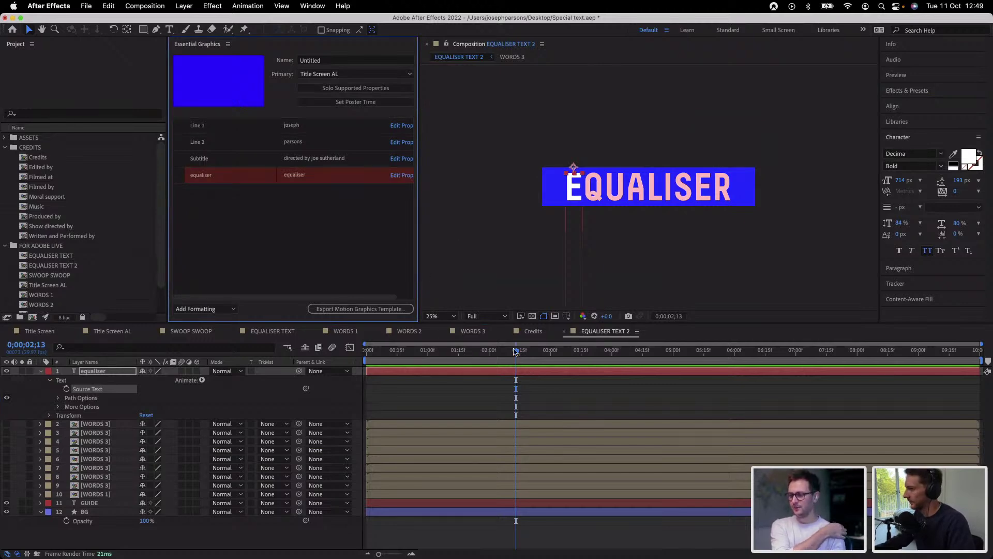
Duplicate the white E layer and move the copy onto the pink Q
left_click(551, 371)
left_click(550, 370)
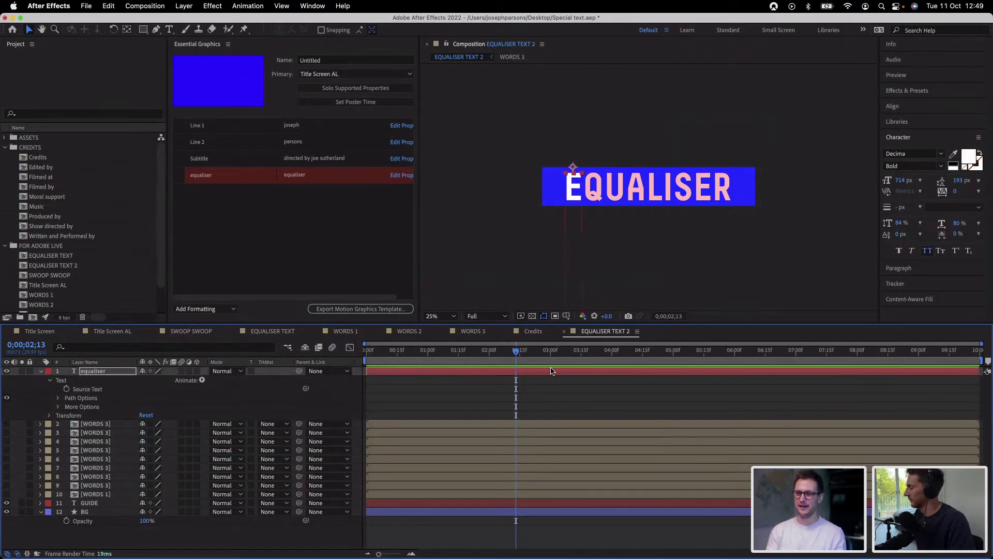
left_click(50, 380)
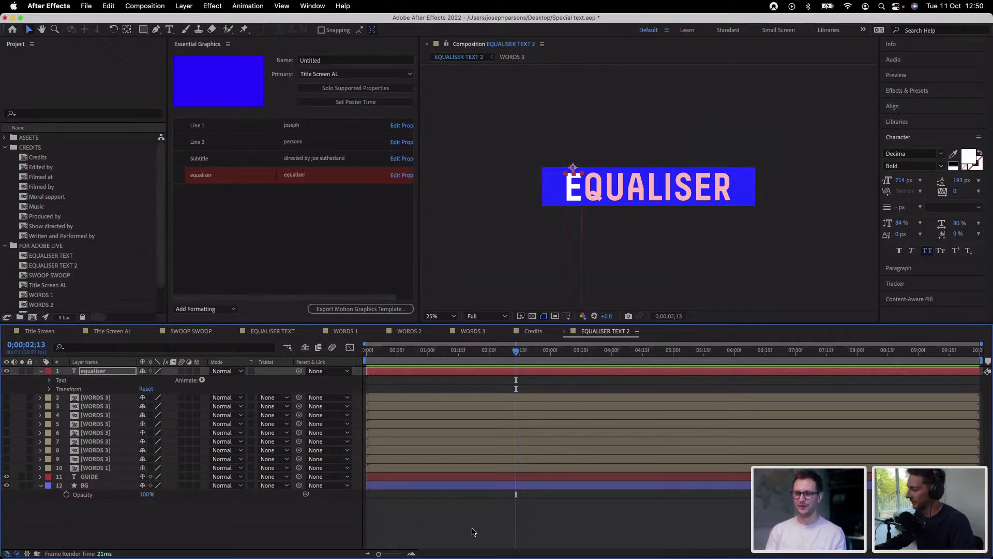
left_click(568, 64)
left_click(574, 197)
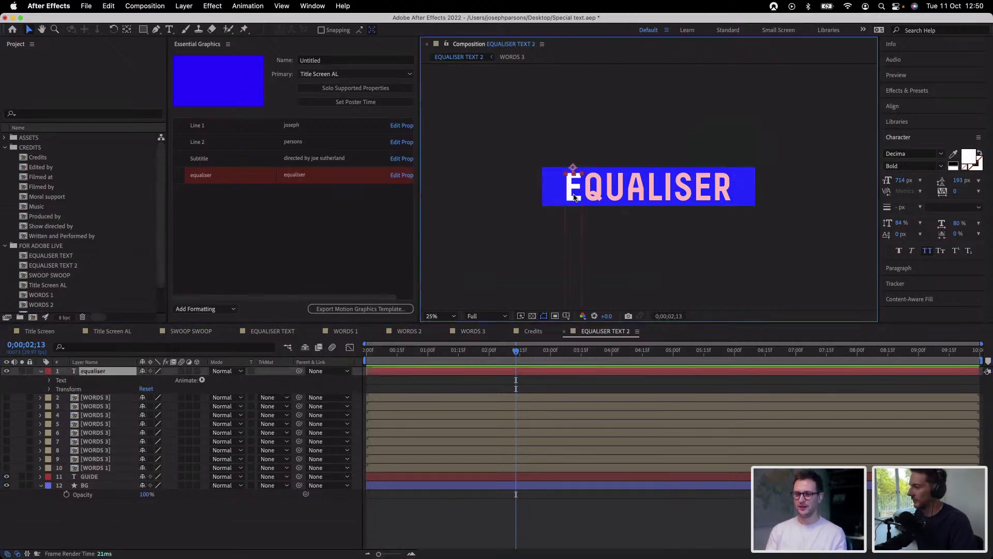
key("Return")
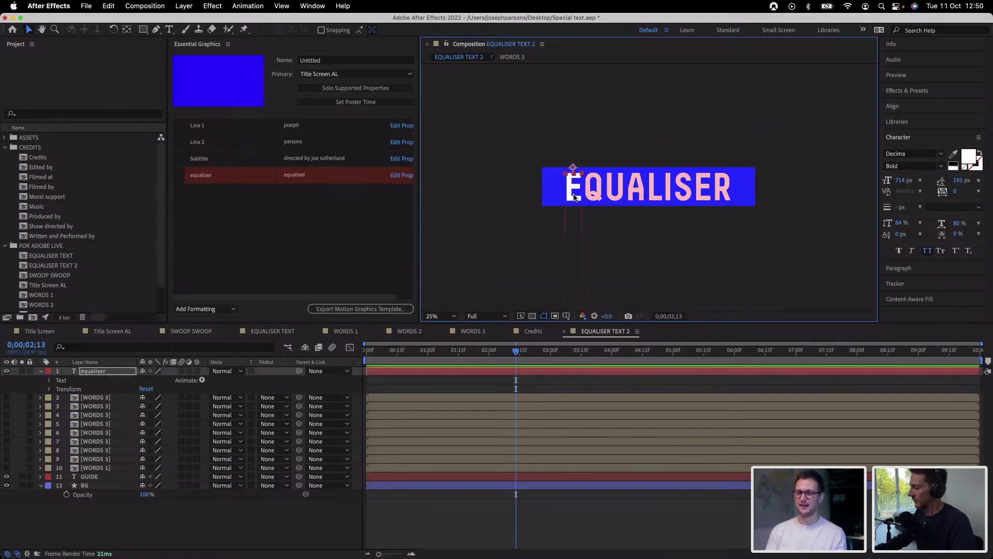
key("super+d")
key("shift+Right")
key("shift+Right")
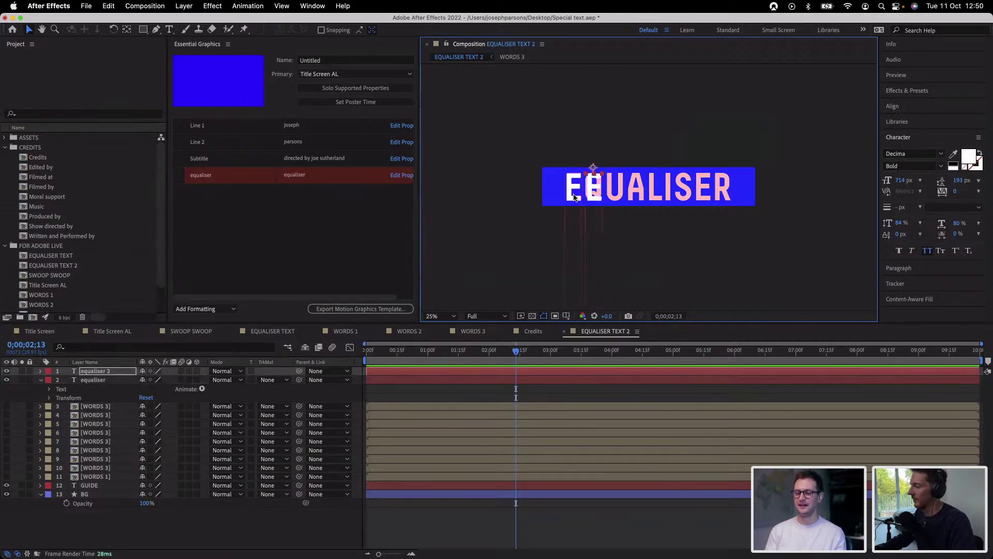
key("Left")
left_click_drag(592, 195, 595, 155)
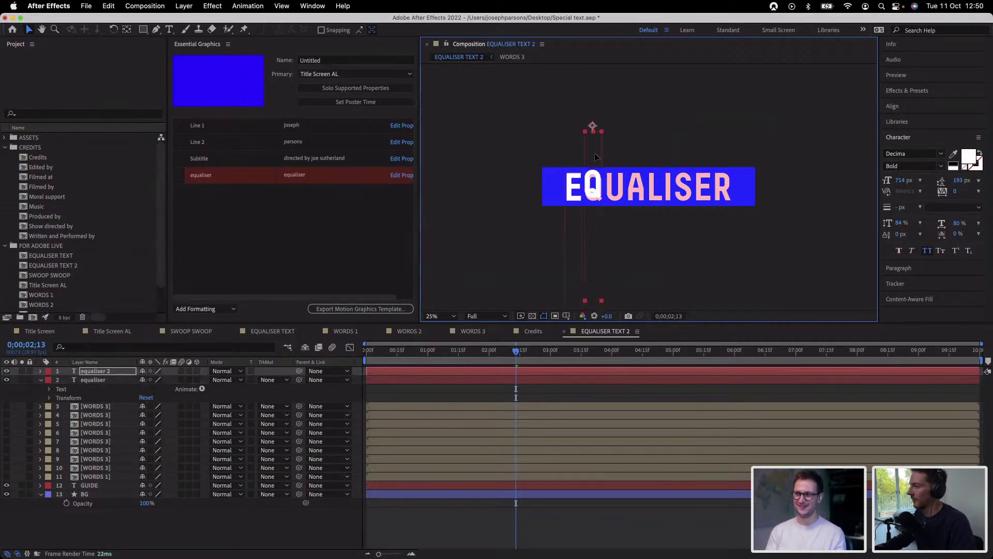
Reveal the Source Text property of the equaliser 2 layer and start linking it
left_click(41, 371)
left_click(49, 381)
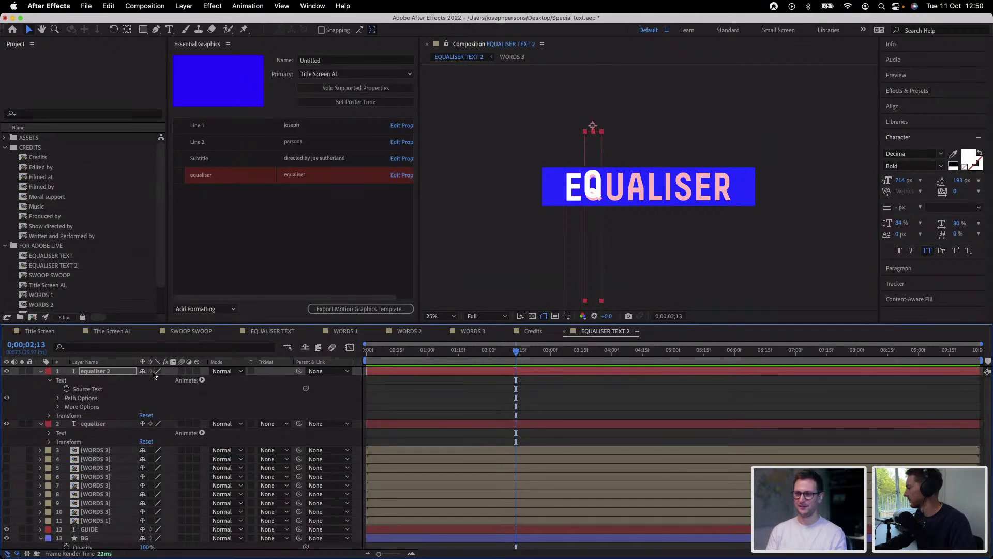
left_click_drag(305, 388, 305, 389)
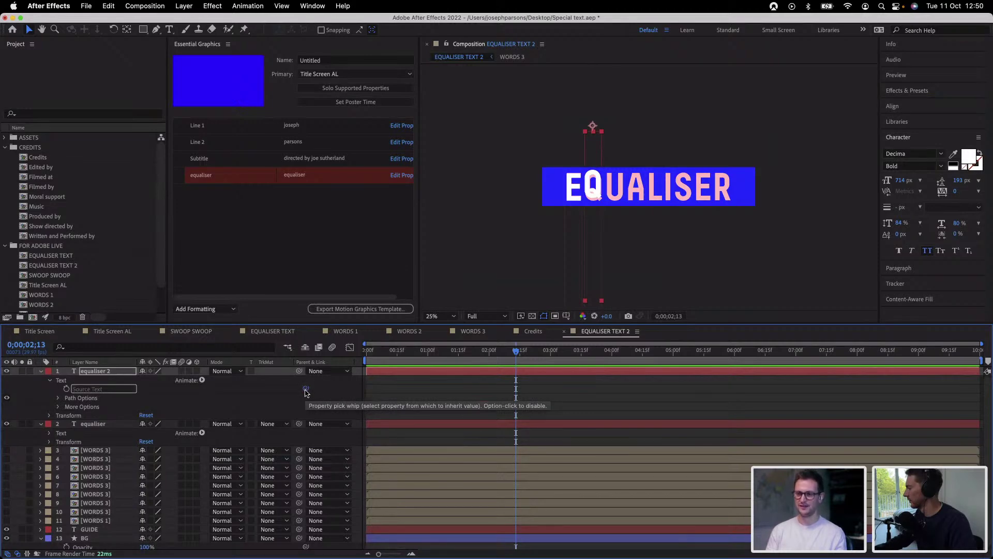
left_click_drag(289, 408, 128, 426)
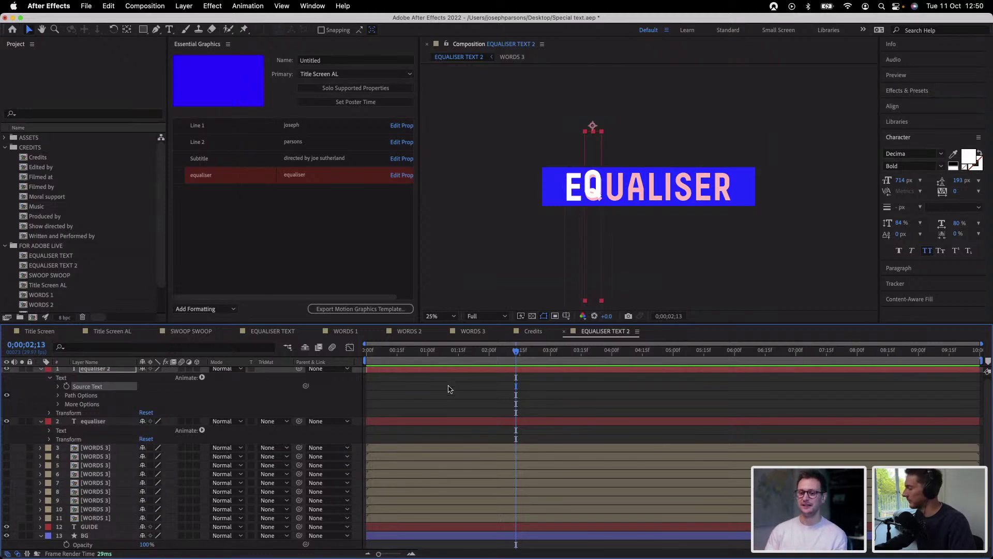
double_click(593, 183)
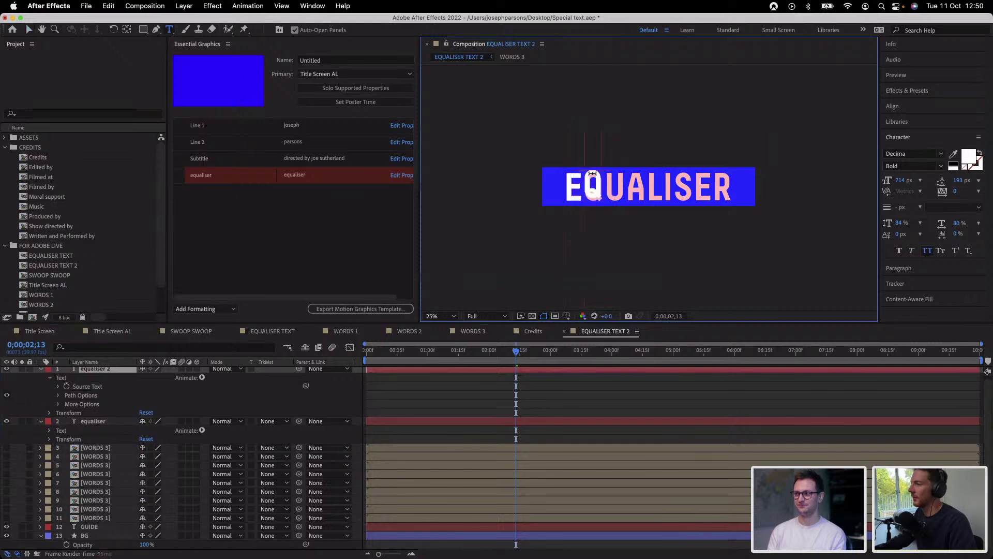
Retype the equaliser layer's text as 'quealiser' so a Q starts where the E was
key("BackSpace")
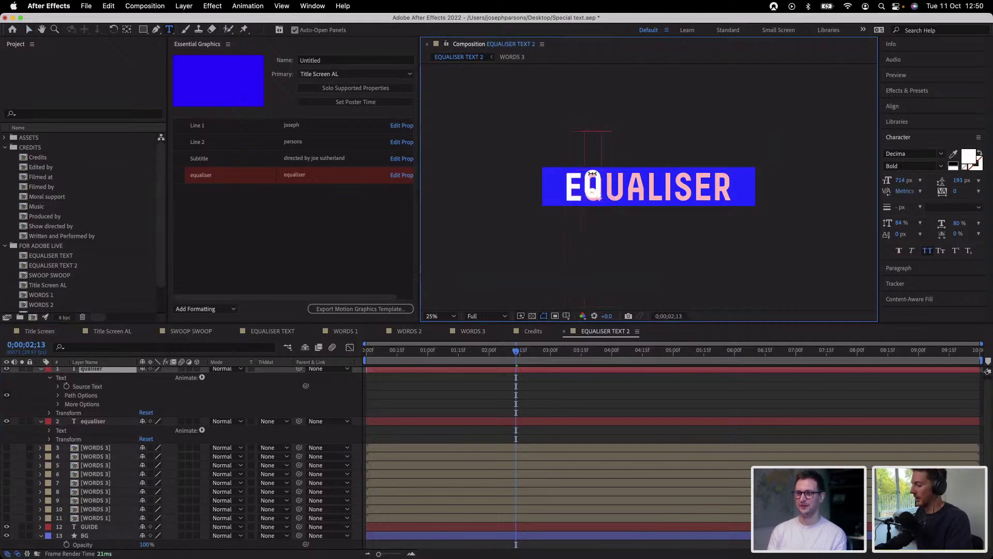
left_click(681, 383)
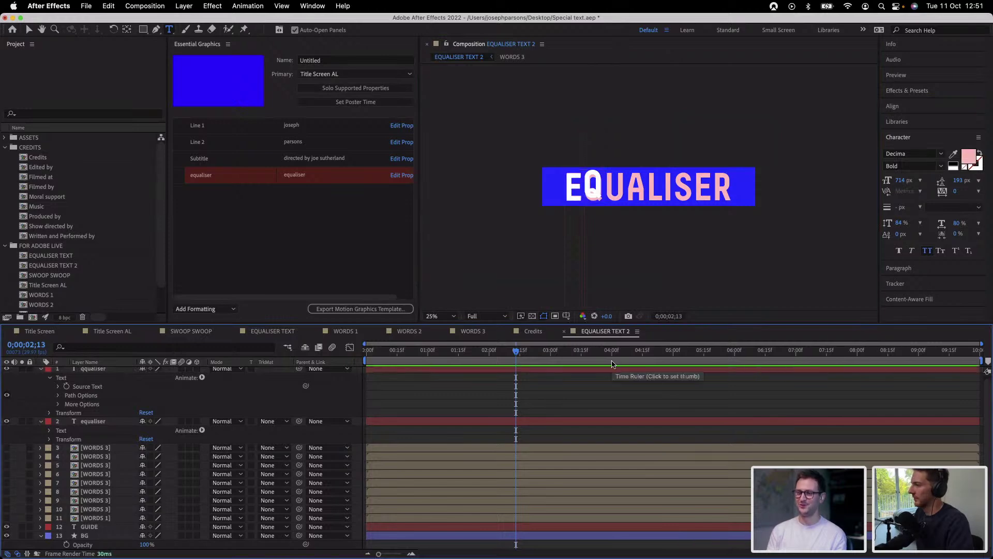
left_click(436, 423)
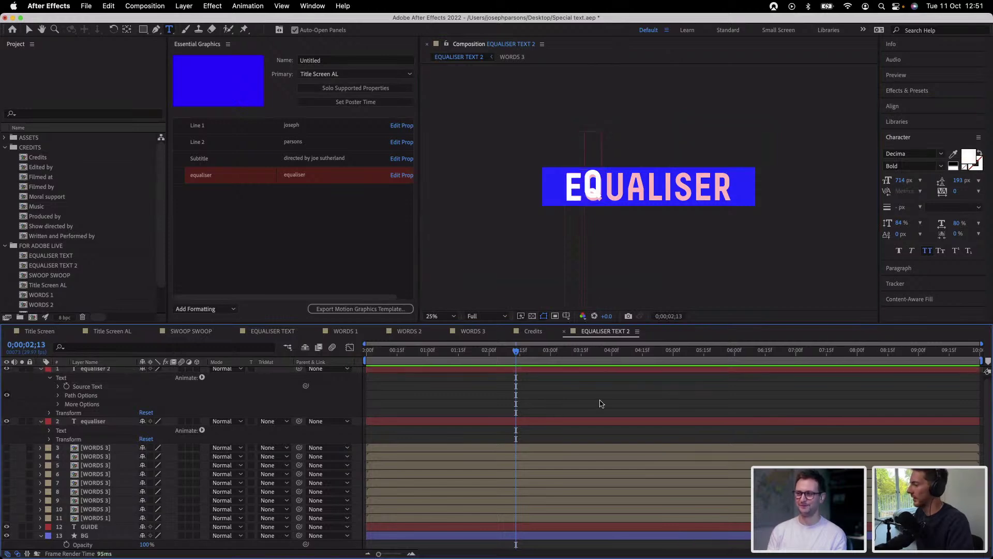
right_click(436, 424)
left_click(575, 180)
key("super+a")
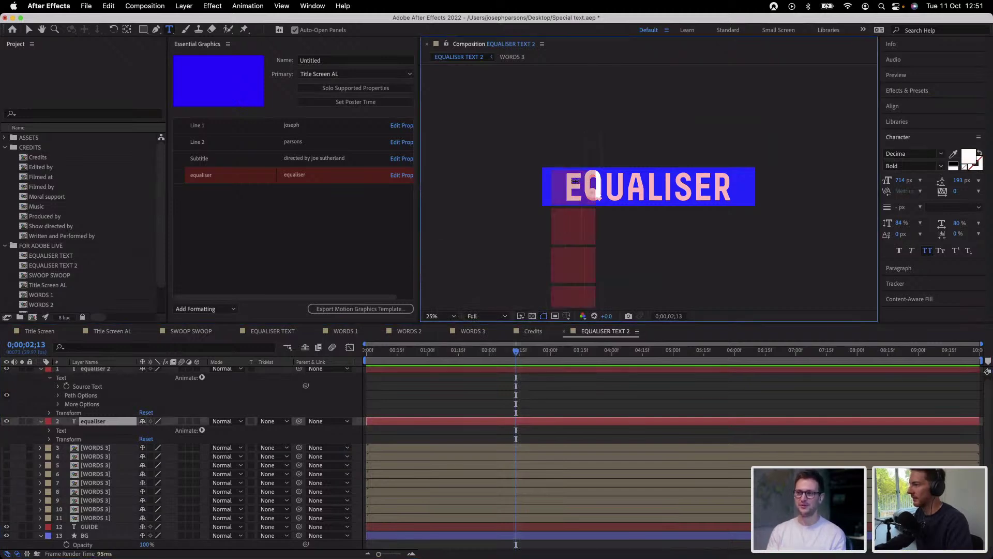
type("q")
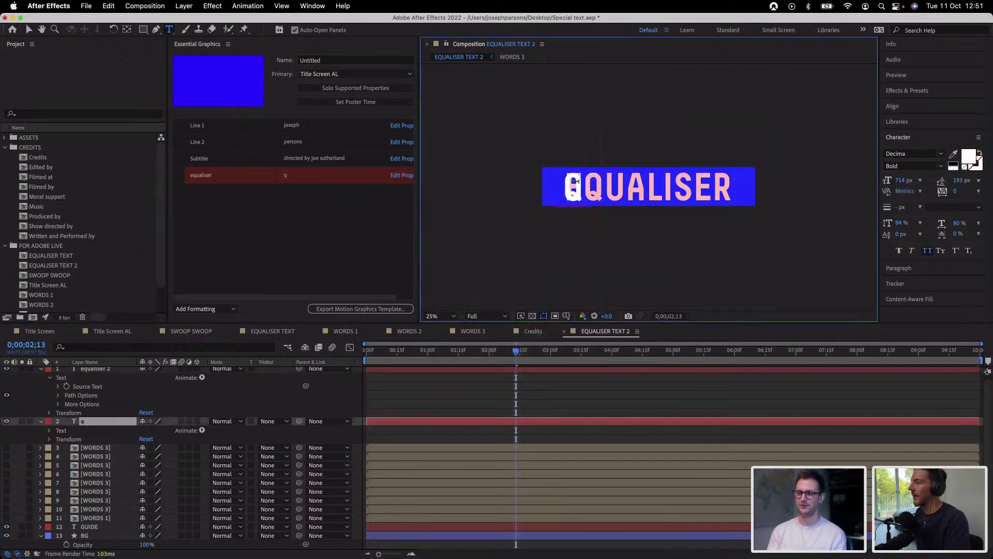
type("u")
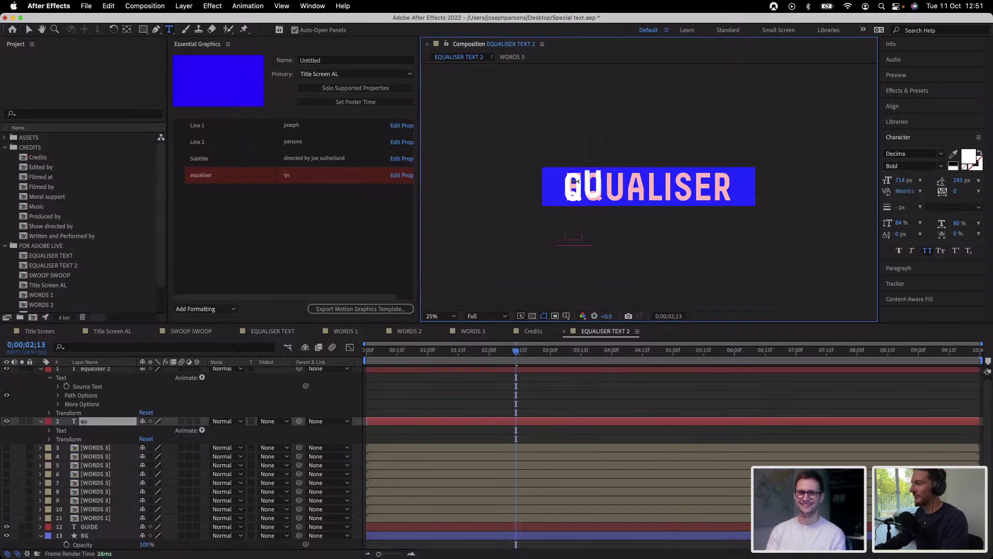
type("ealiser")
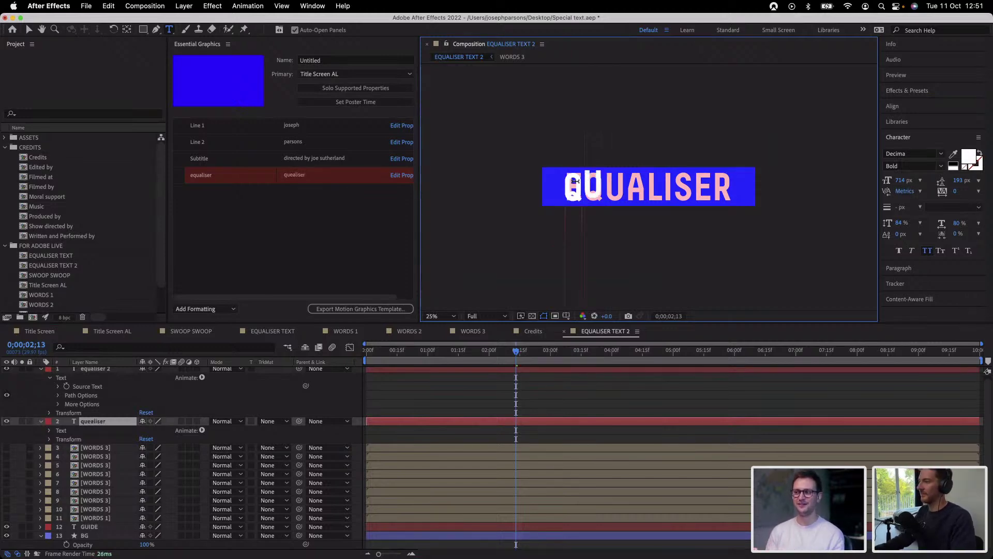
left_click(583, 403)
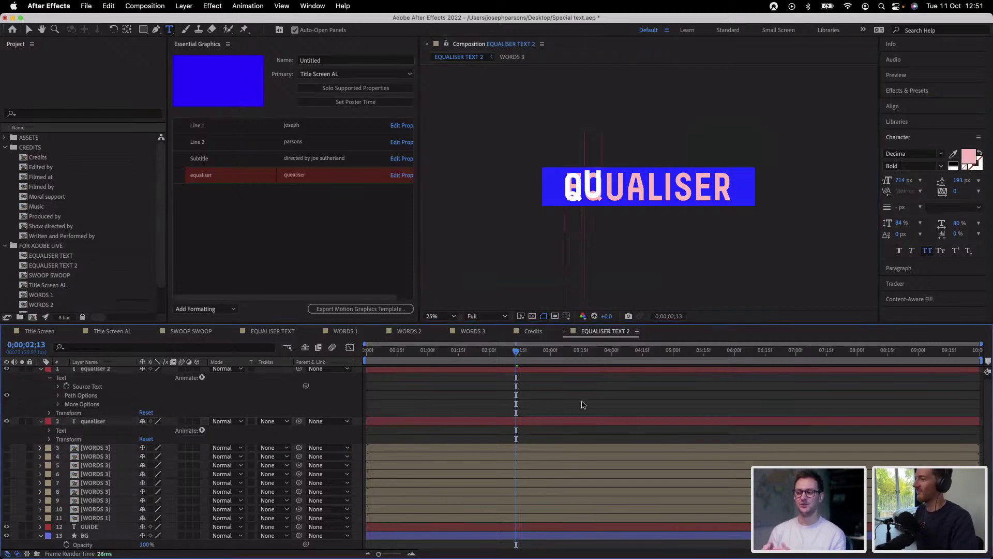
left_click(557, 420)
Move the quealiser text up, then undo back to the EQ alignment
key("v")
left_click_drag(577, 197, 578, 122)
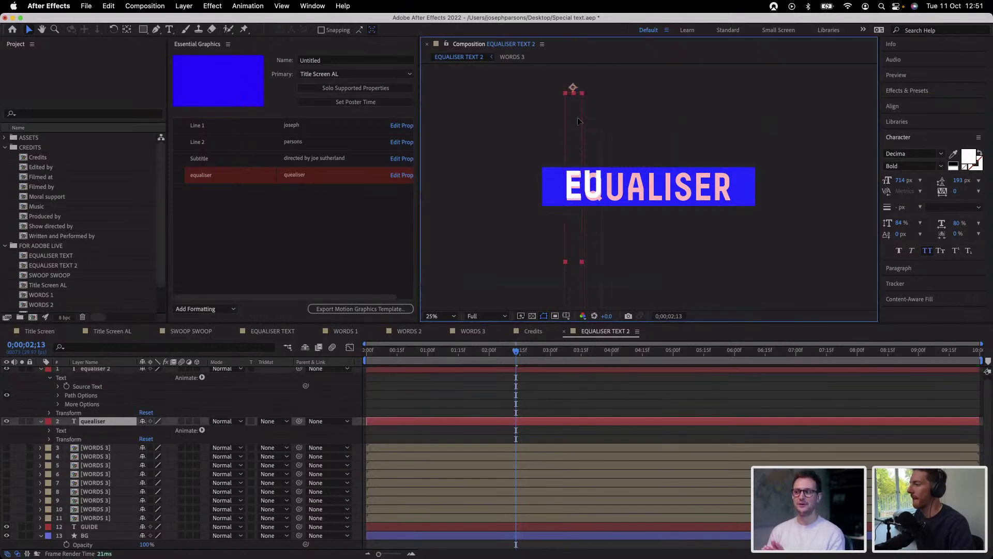
key("Return")
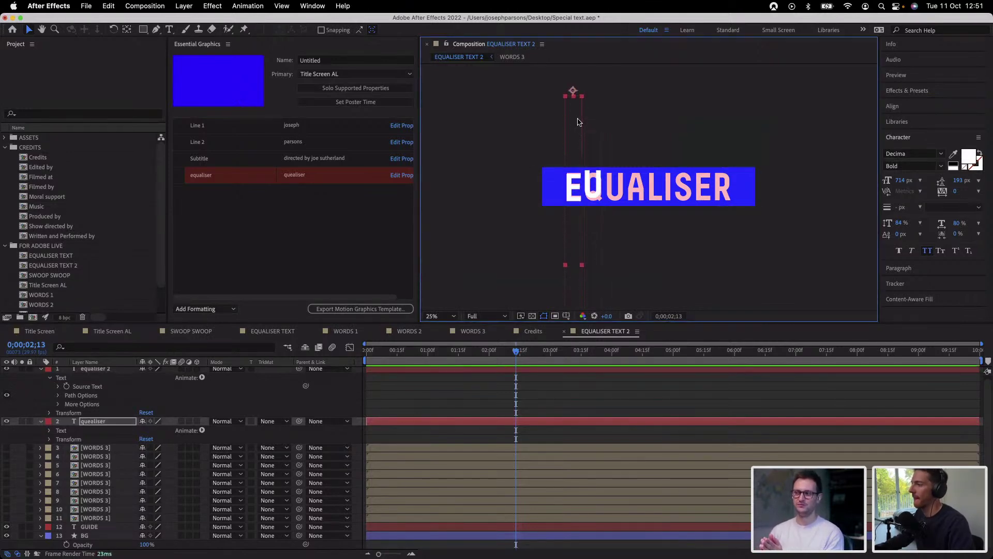
key("Return")
key("ctrl+z")
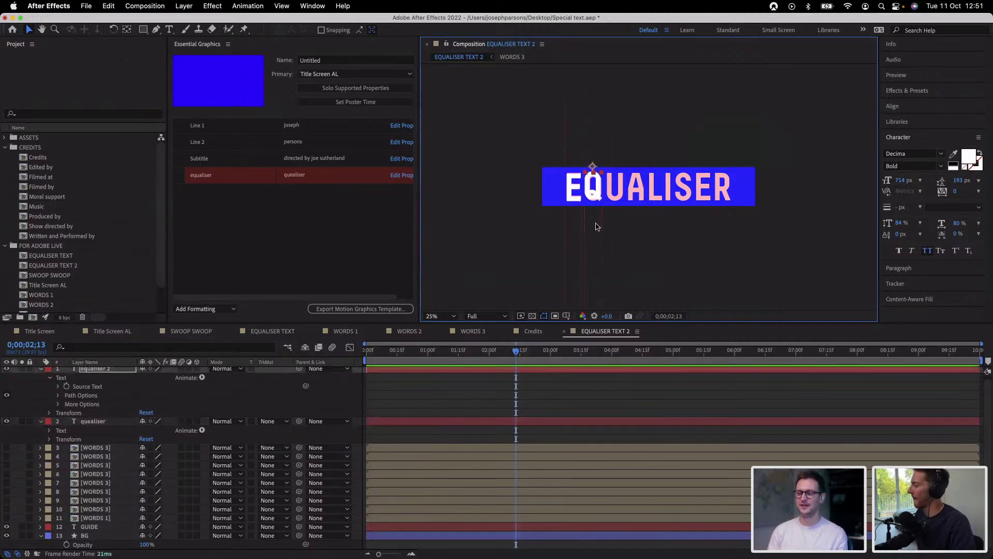
Duplicate the text layer and shift the copy so a white letter covers the pink U
key("ctrl+d")
left_click_drag(597, 195, 609, 156)
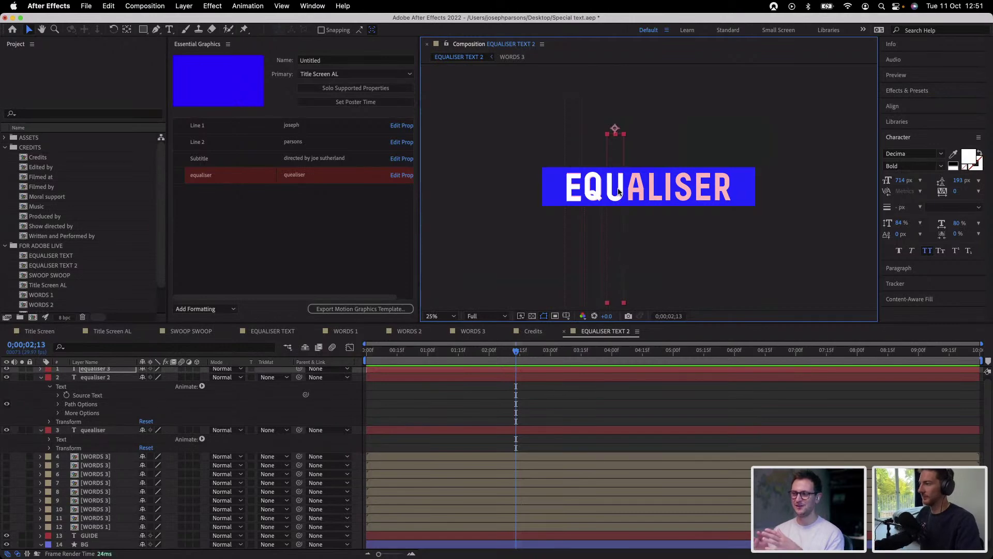
left_click(552, 377)
key("Return")
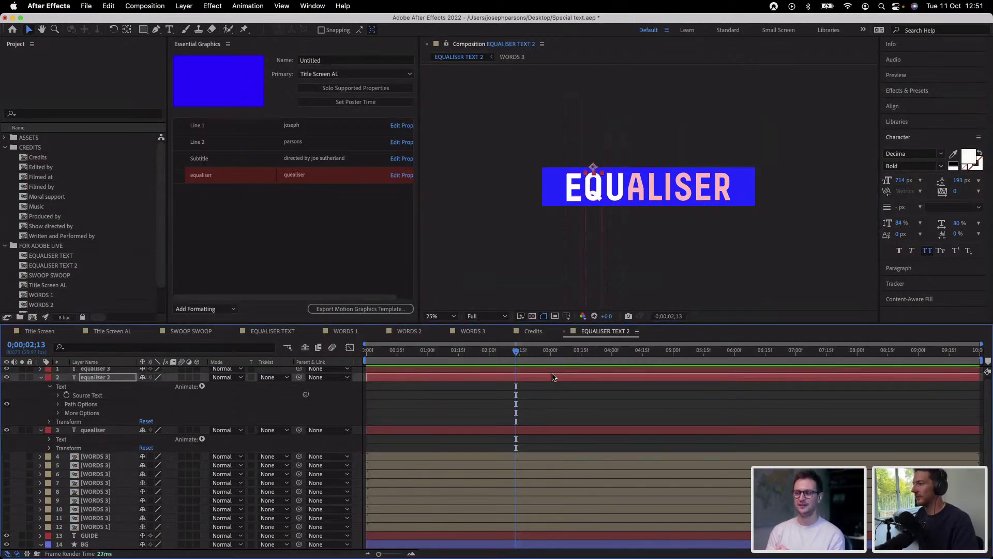
left_click(513, 430)
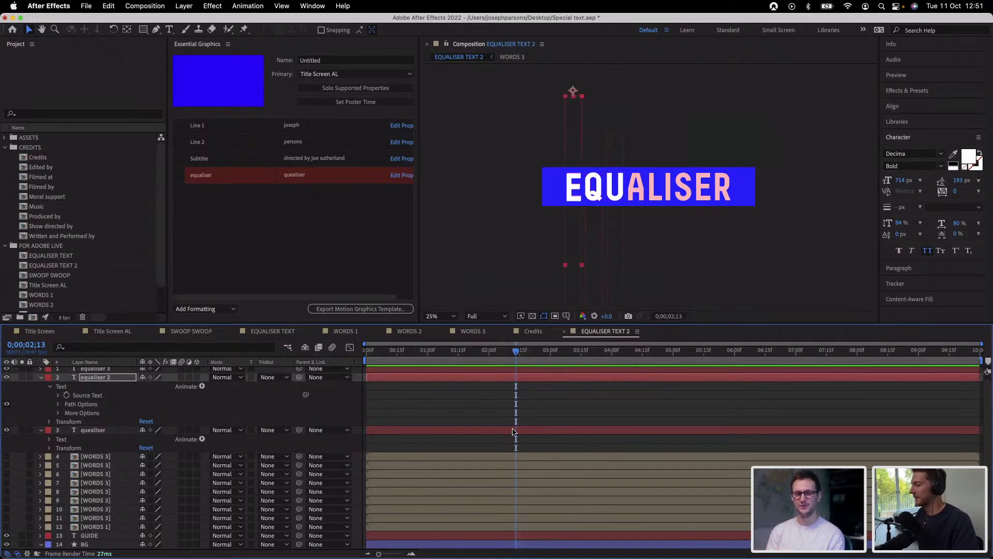
key("Return")
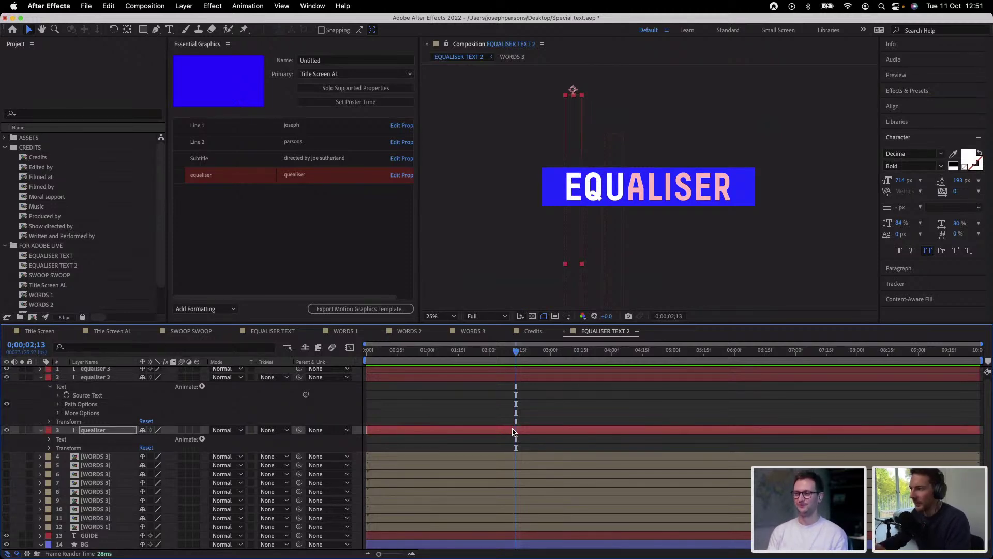
left_click(633, 400)
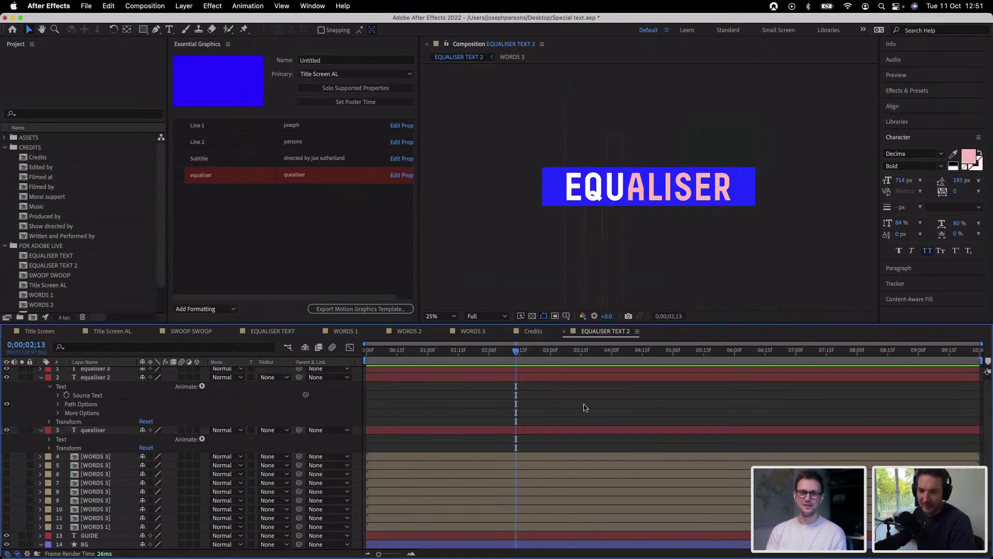
Duplicate equaliser 3 and shift the new copy so the A turns white
left_click(620, 208)
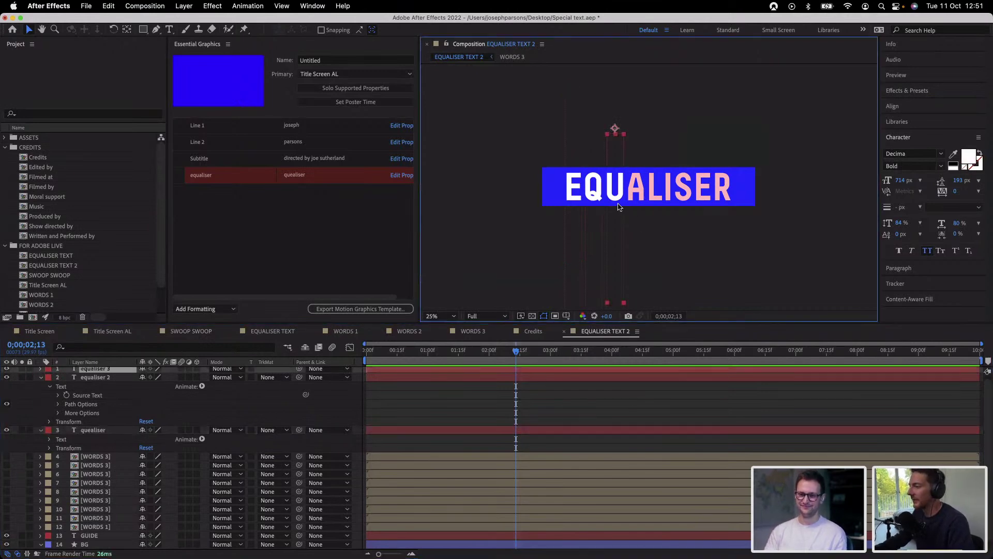
key("shift+Right")
key("shift+Right")
key("shift+Right")
key("shift+Right")
key("shift+Right")
key("shift+Right")
key("shift+Right")
key("shift+Right")
key("shift+Right")
key("shift+Right")
key("shift+Right")
key("shift+Right")
key("shift+Right")
key("shift+Right")
key("shift+Right")
key("shift+Right")
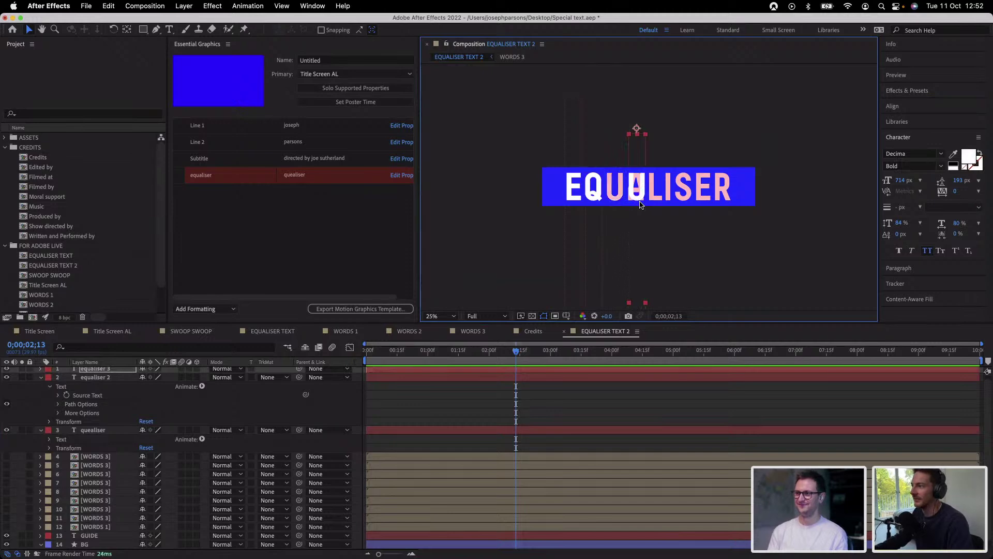
key("super+z")
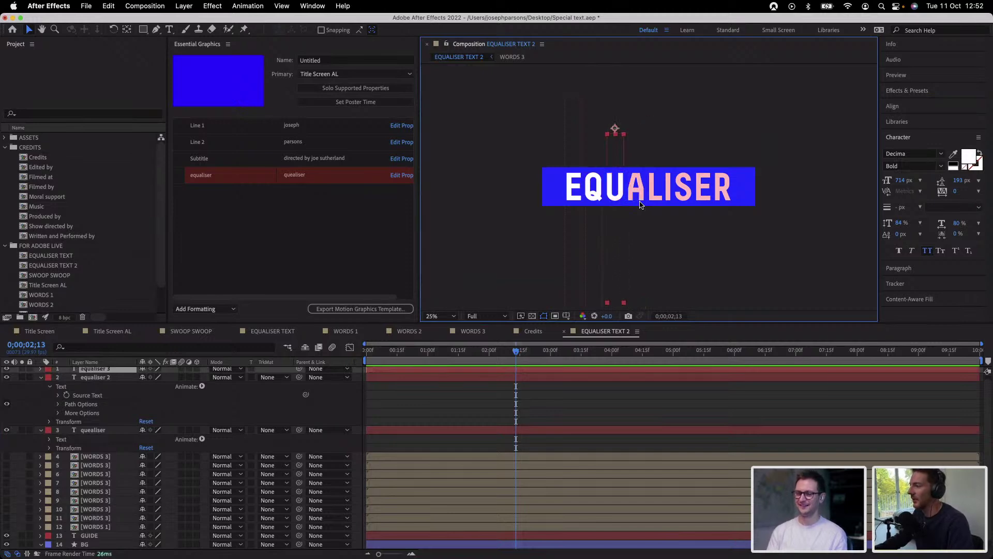
key("super+d")
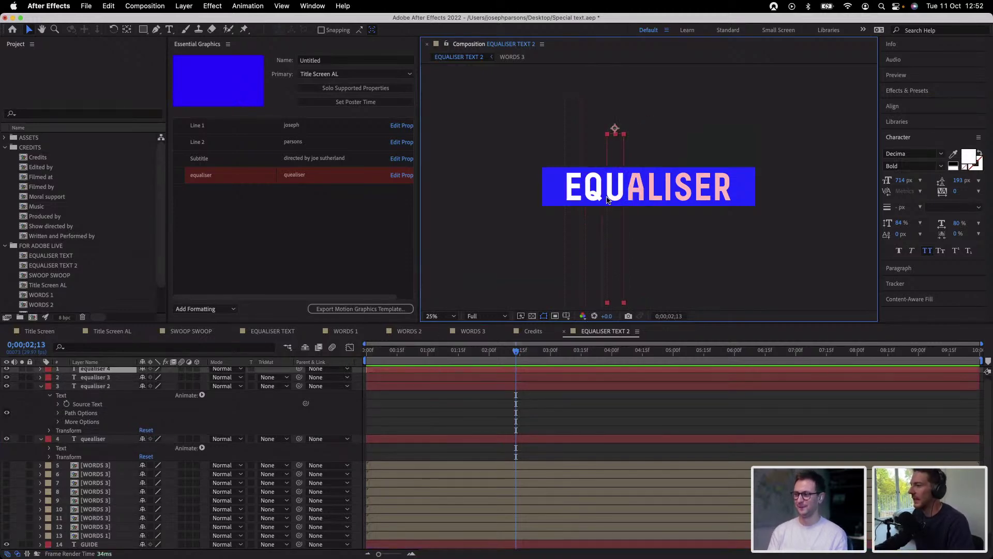
left_click_drag(615, 190, 635, 119)
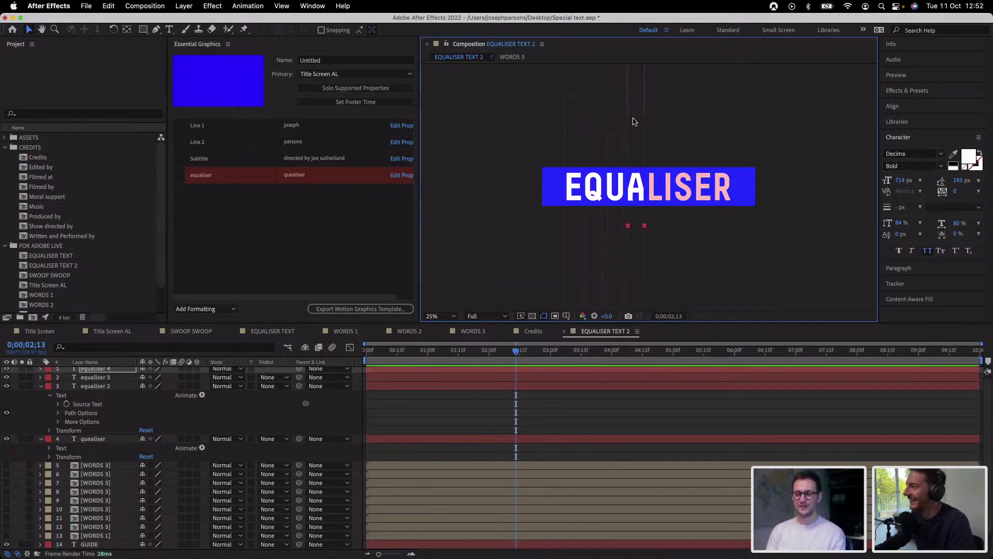
Step through the equaliser 3, equaliser 2 and E layers to rename them
left_click(622, 191)
key("Return")
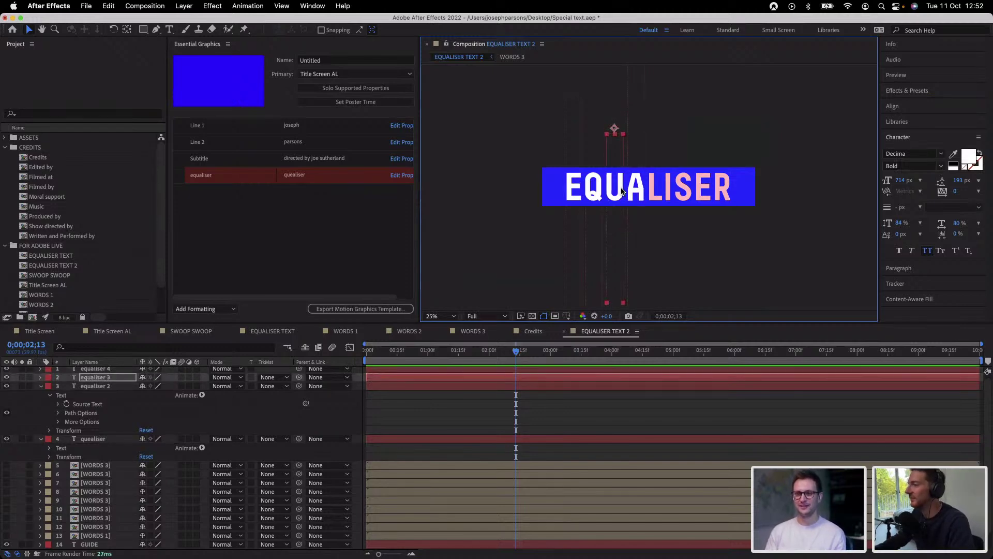
left_click(594, 195)
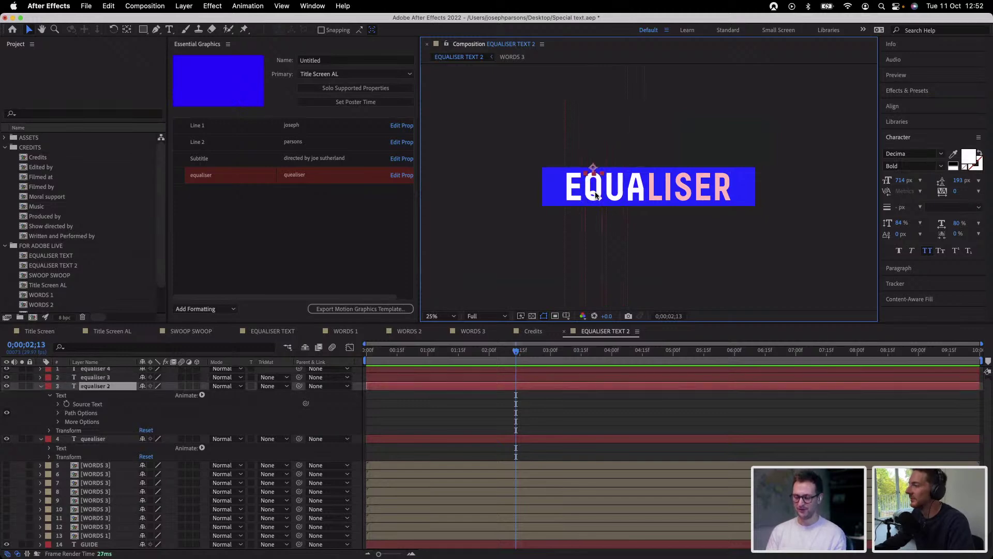
key("Return")
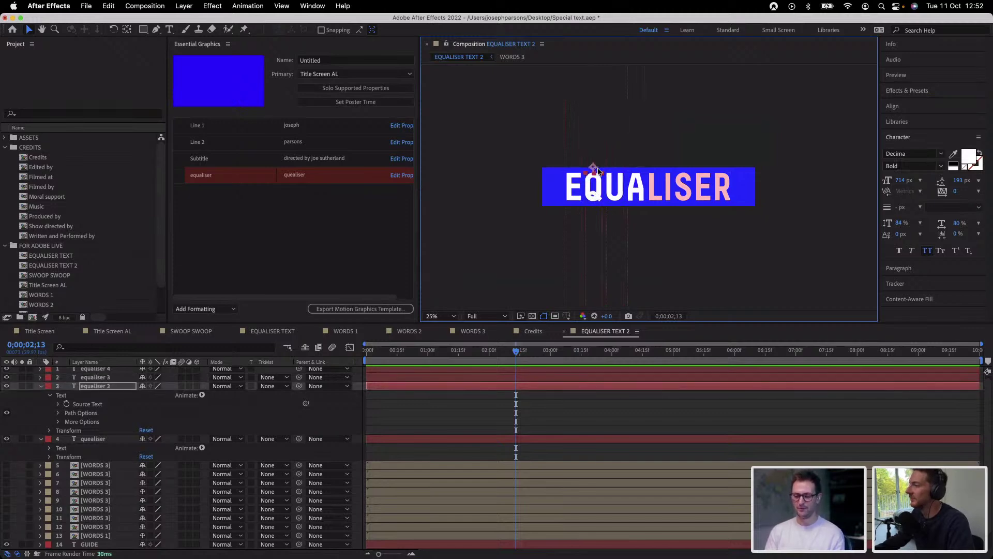
left_click(573, 187)
key("Return")
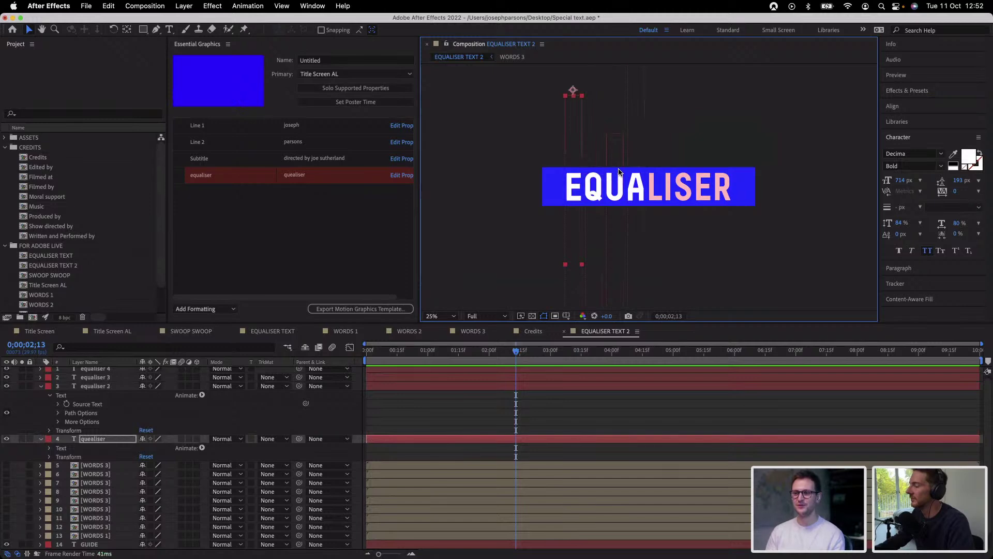
scroll(619, 172, "up", 4)
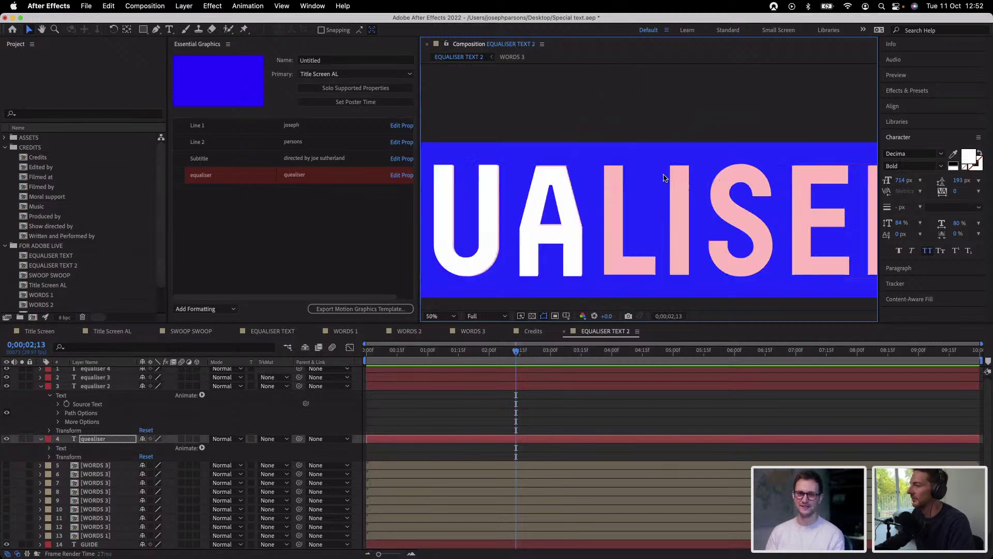
Select the GUIDE layer, then one of the white letter layers in the title
scroll(590, 207, "down", 2)
left_click(590, 207)
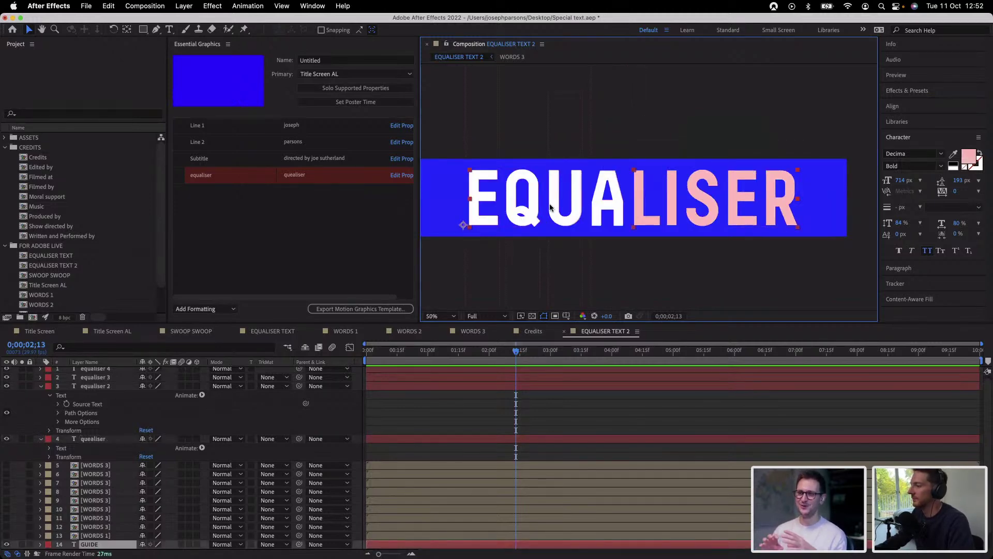
scroll(630, 276, "down", 4)
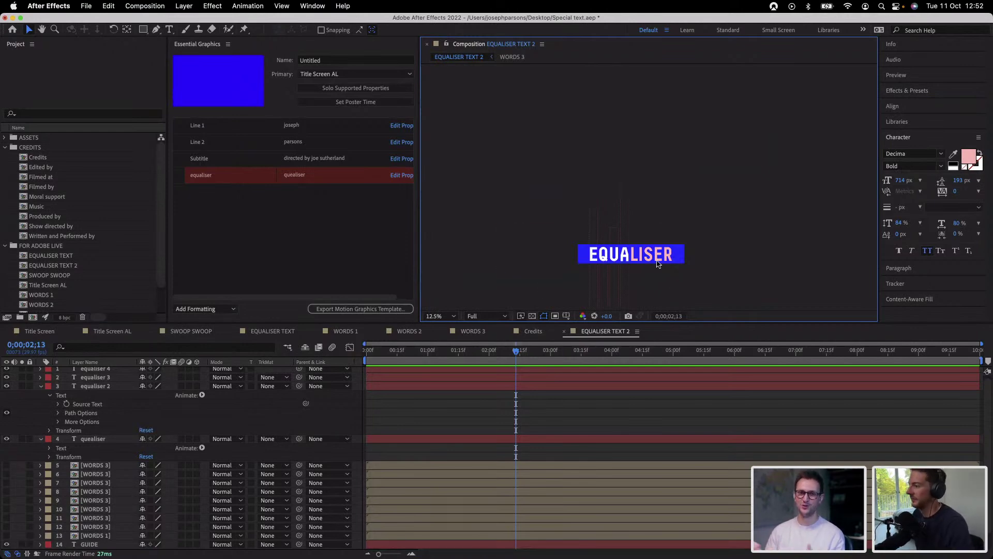
scroll(657, 264, "up", 4)
scroll(615, 231, "left", 3)
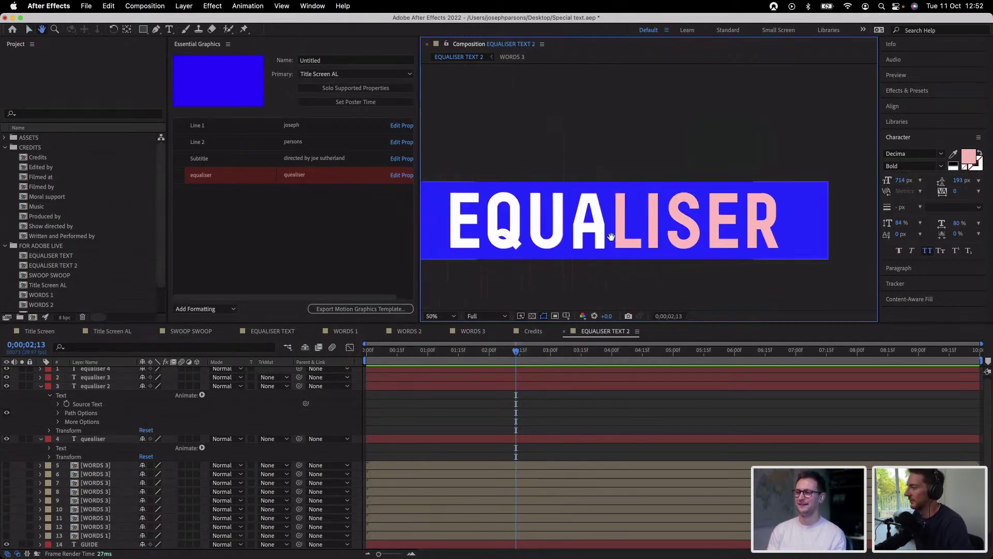
scroll(611, 228, "down", 1)
left_click(566, 224)
left_click(567, 223)
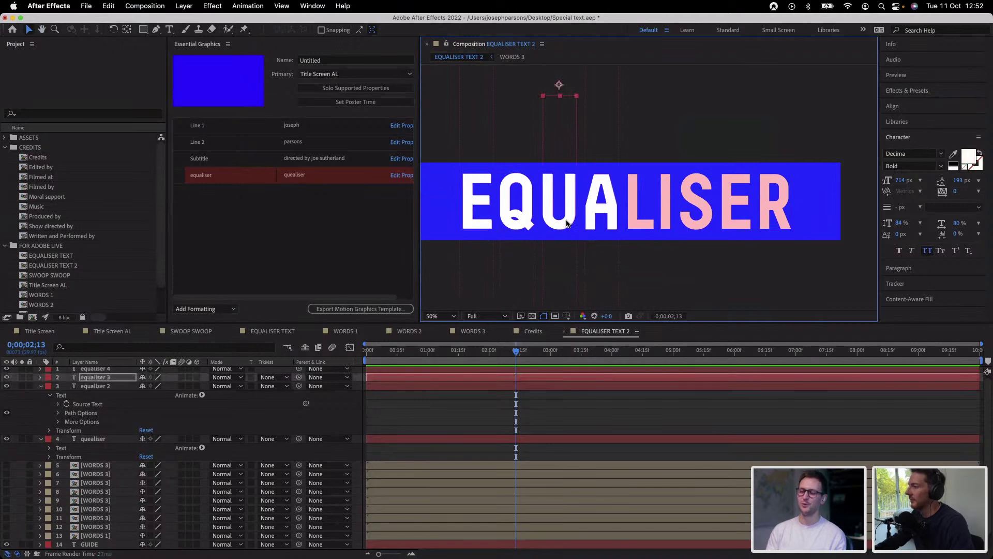
Edit the Q and qualiser letter layer names, then select the top A letter layer
left_click(520, 211)
key("Return")
key("Tab")
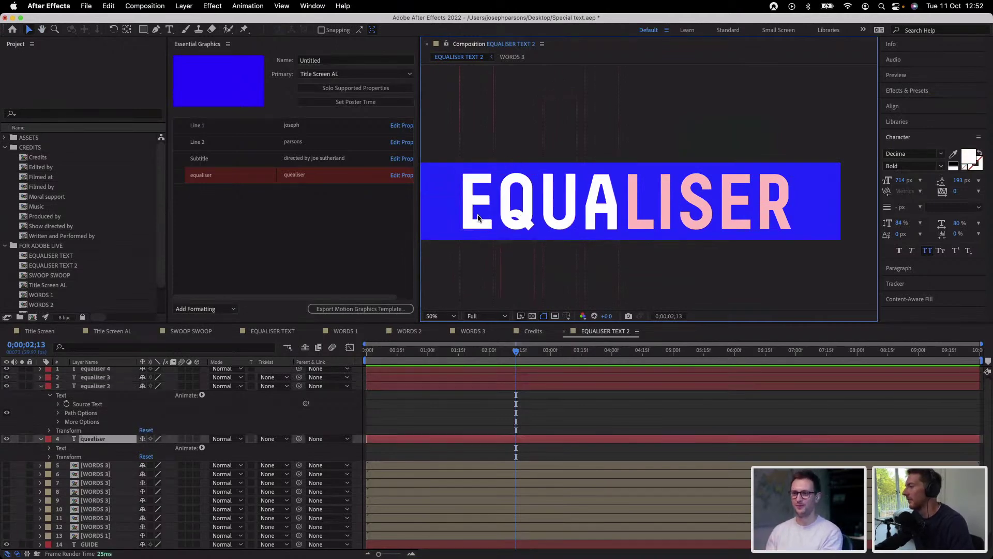
key("Left")
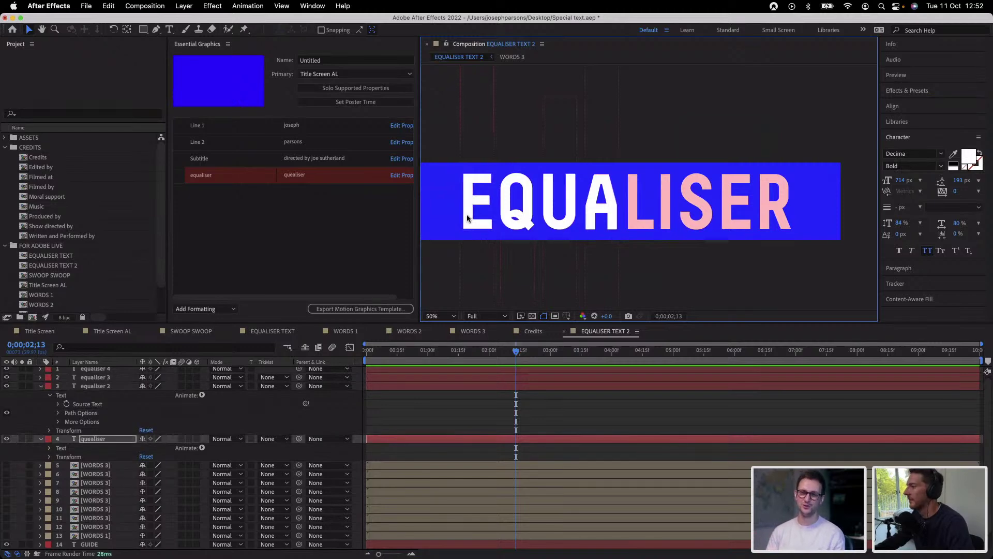
left_click(598, 221)
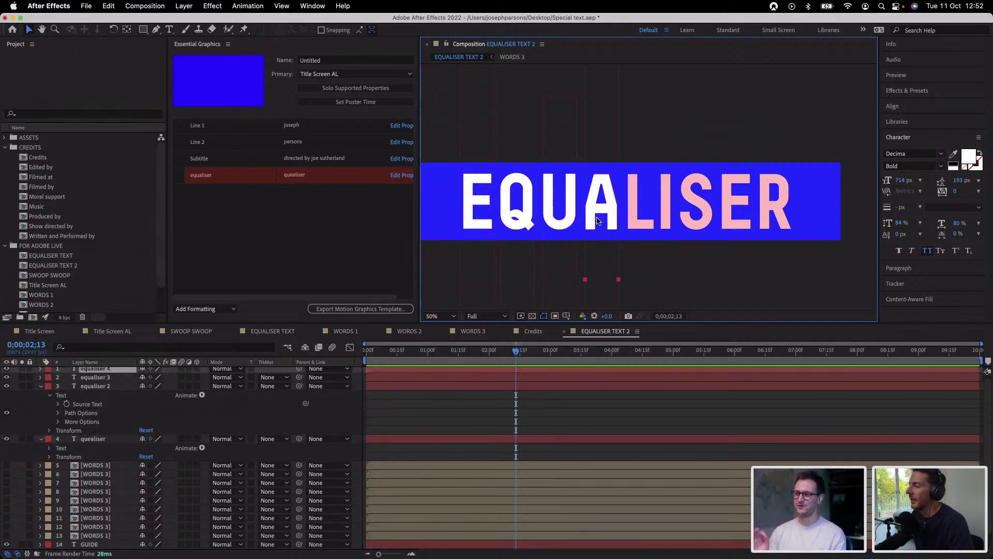
key("Left")
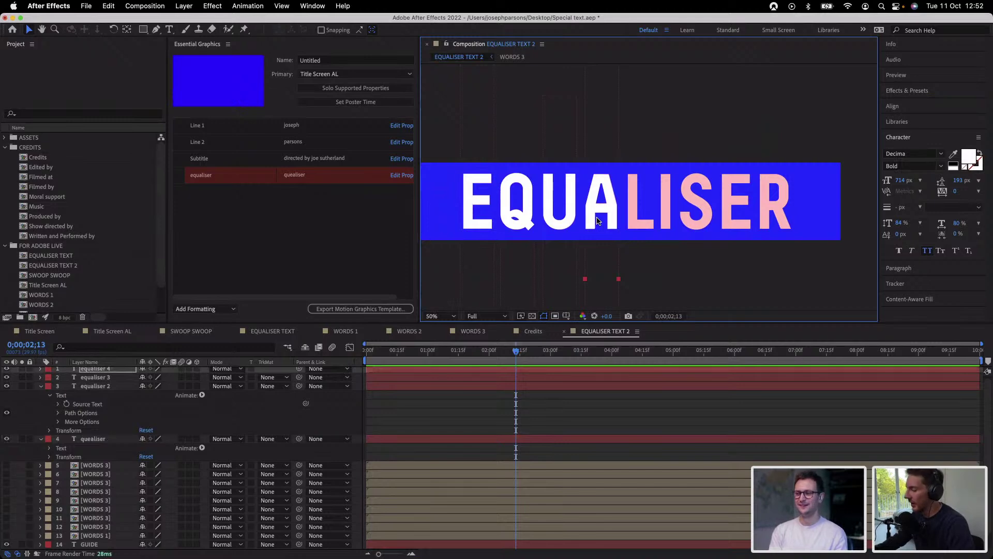
Duplicate the A letter twice and place the white copies over the pink L and I
key("ctrl+d")
left_click_drag(598, 220, 638, 137)
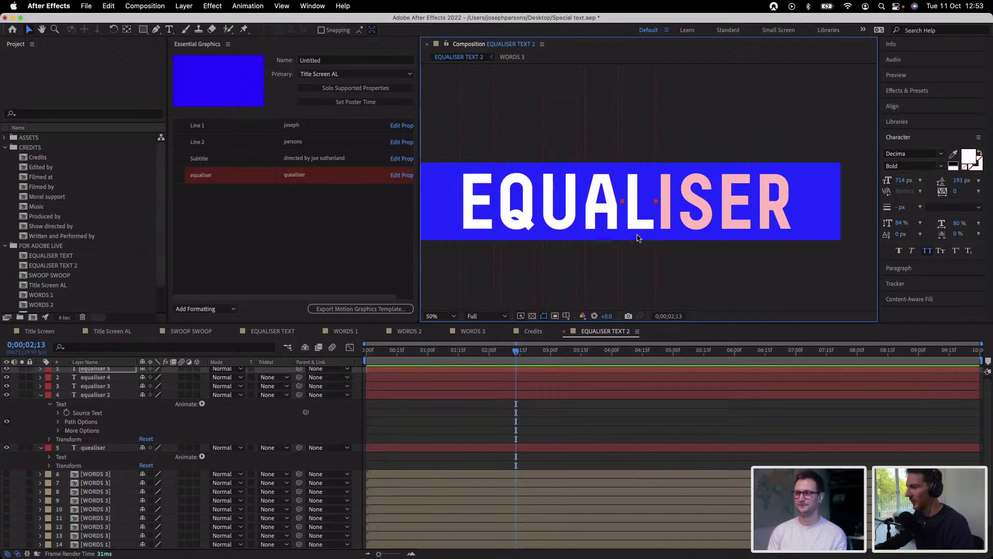
key("super+d")
left_click_drag(633, 195, 674, 196)
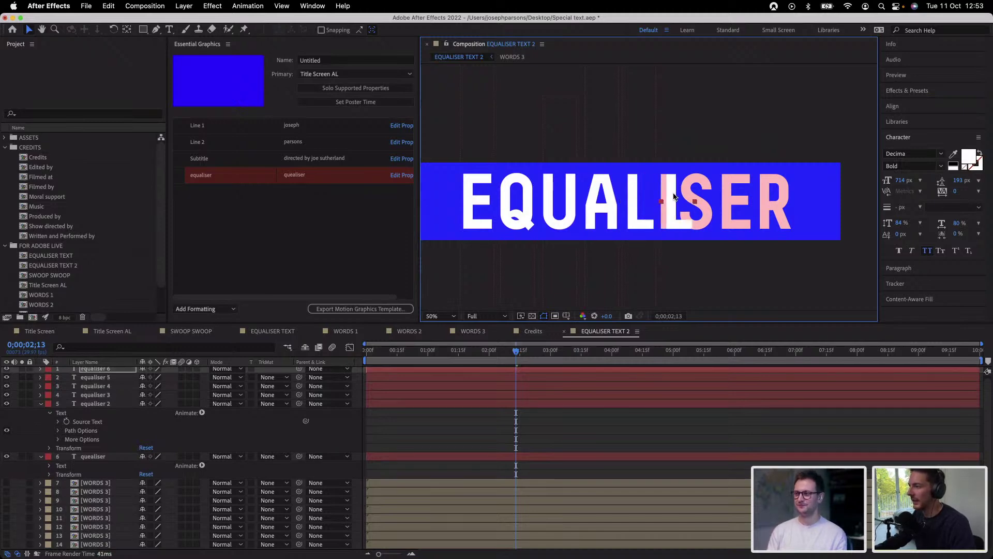
scroll(673, 195, "down", 2)
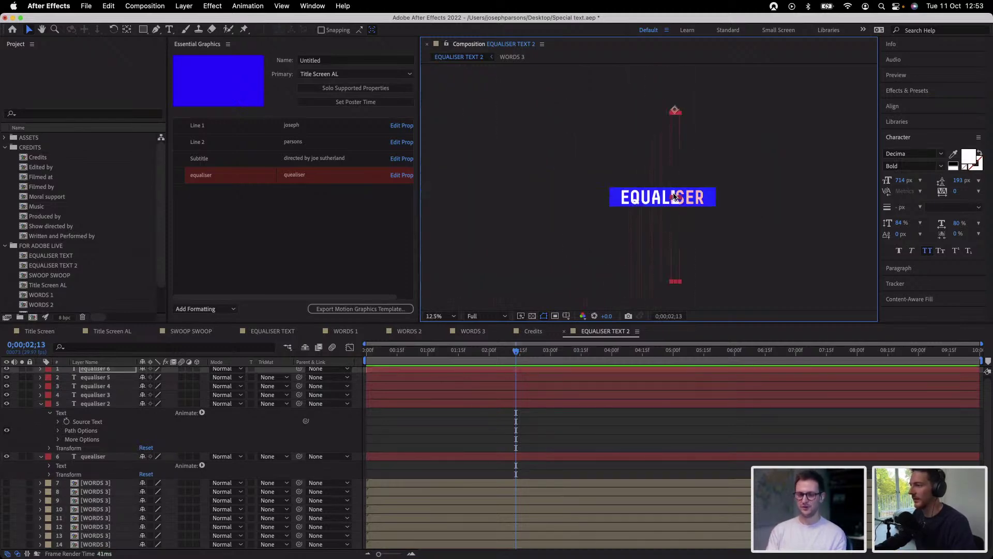
left_click_drag(675, 197, 673, 171)
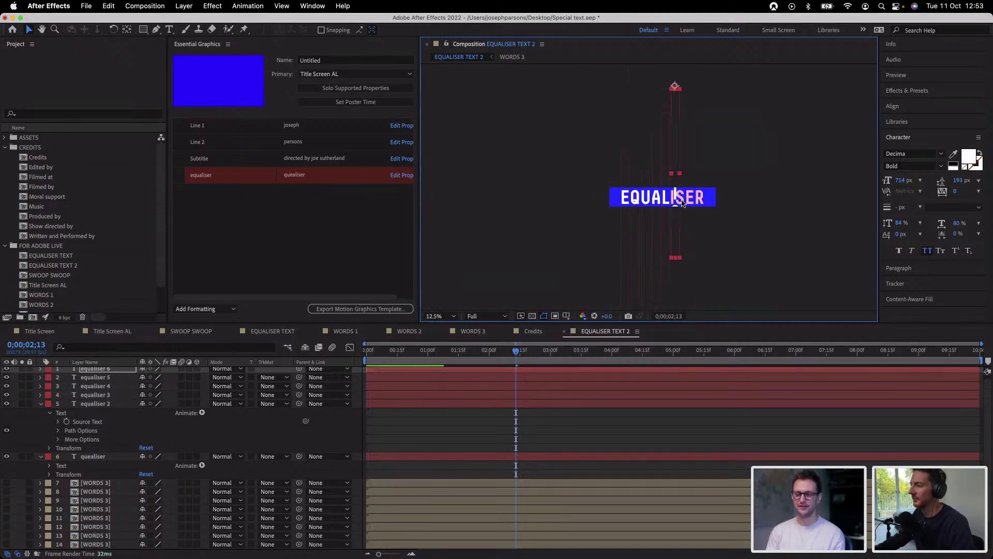
scroll(674, 197, "up", 3)
left_click_drag(649, 168, 644, 190)
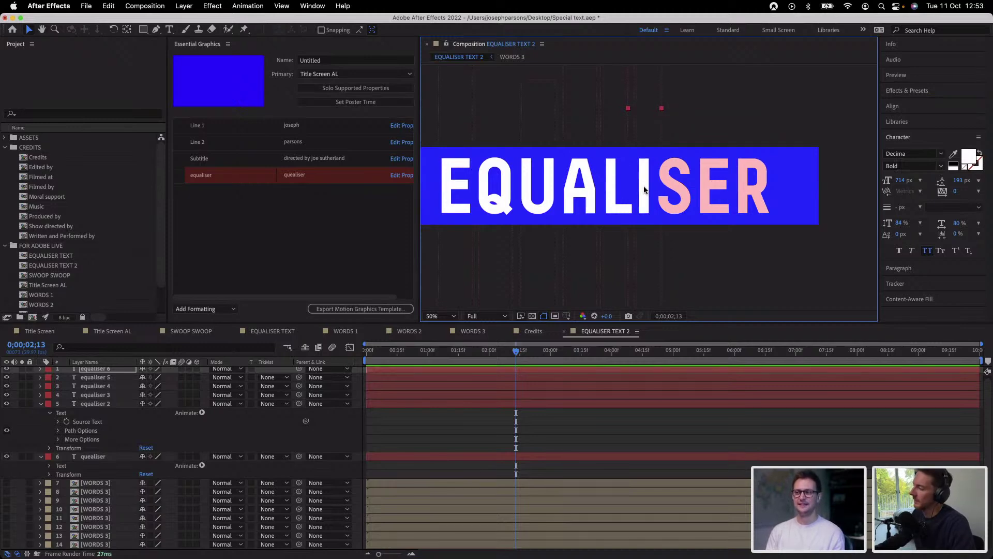
Duplicate the top letter layer and line up a white S over the pink S
key("super+d")
left_click_drag(654, 185, 670, 188)
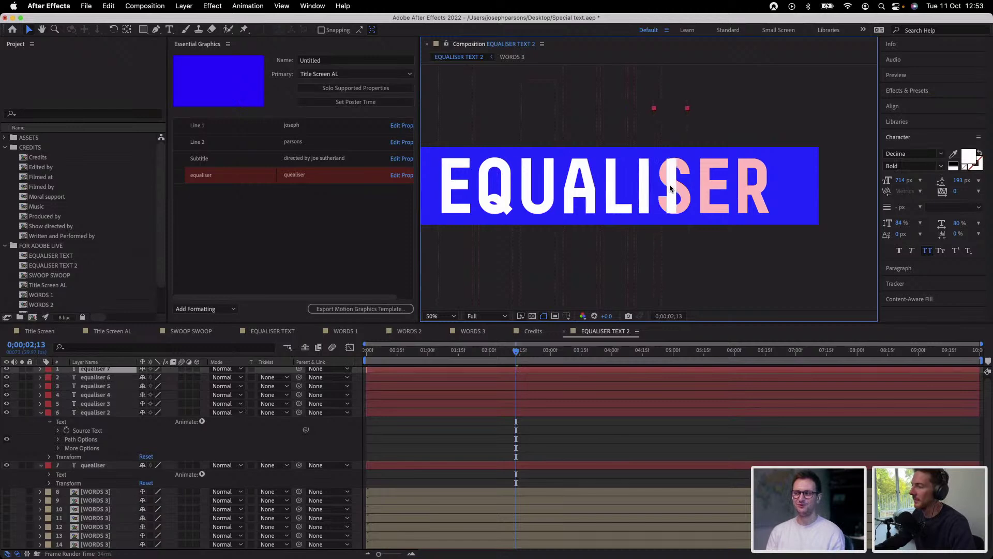
right_click(670, 188)
left_click(670, 182)
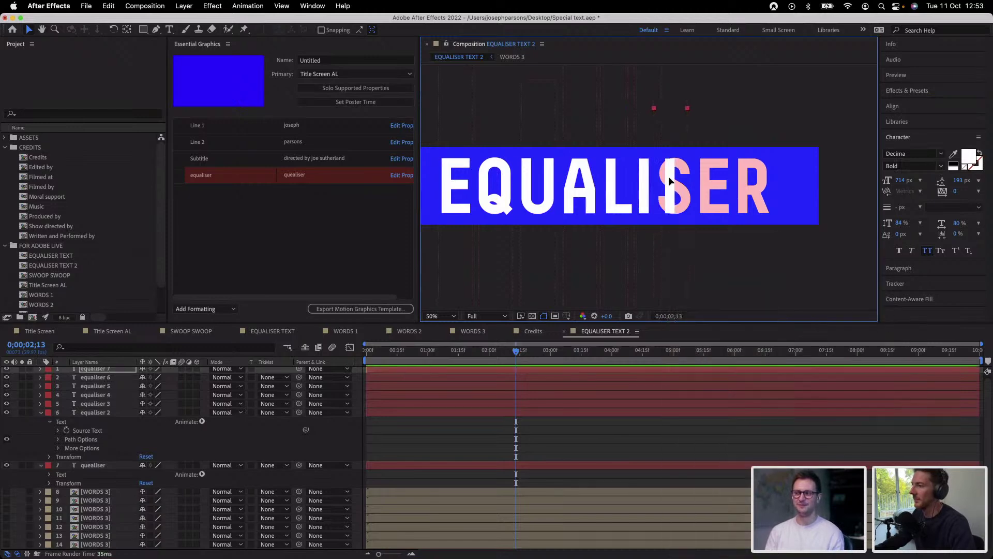
left_click_drag(691, 239, 675, 264)
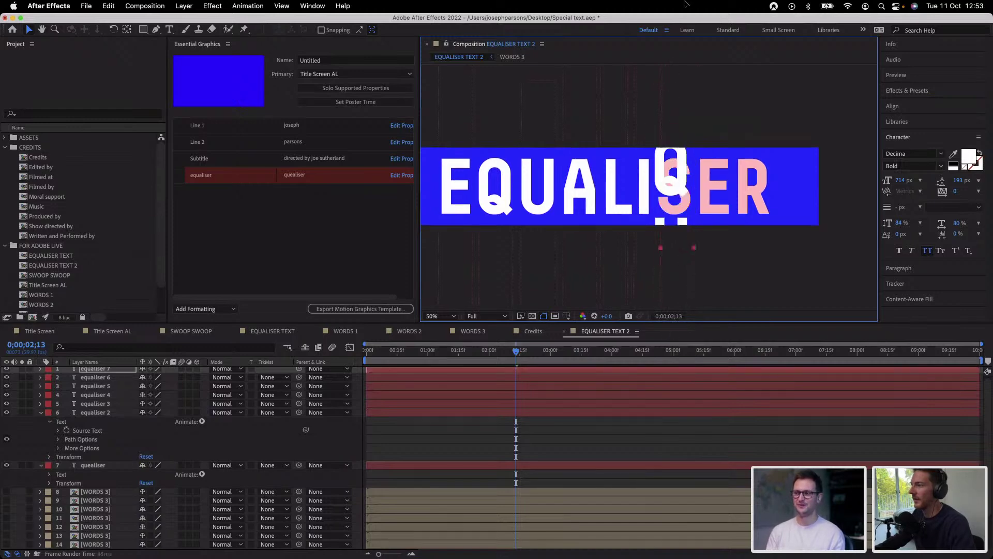
left_click_drag(689, 244, 680, 203)
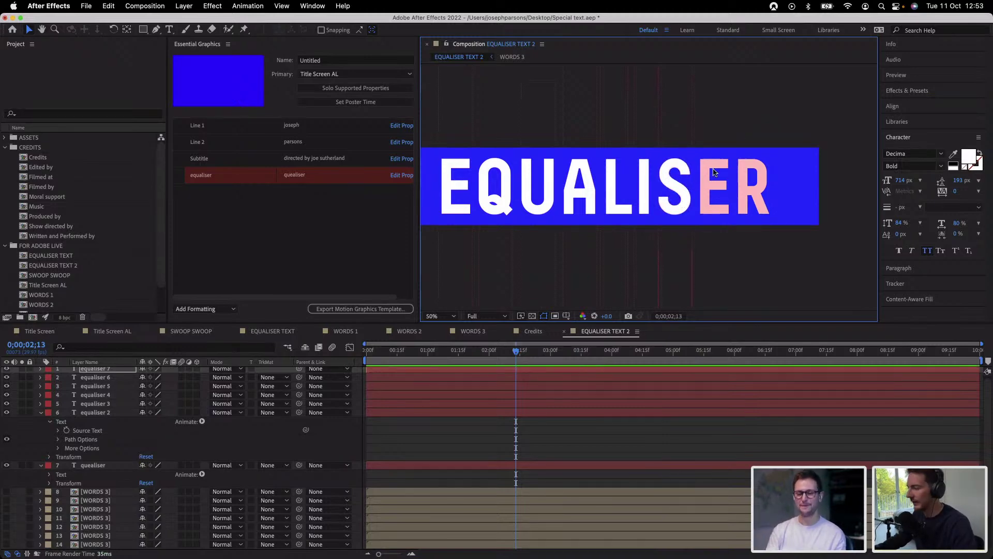
Duplicate copies onto the pink E and R, then zoom the viewer out to 25%
key("super+d")
left_click_drag(677, 202, 720, 203)
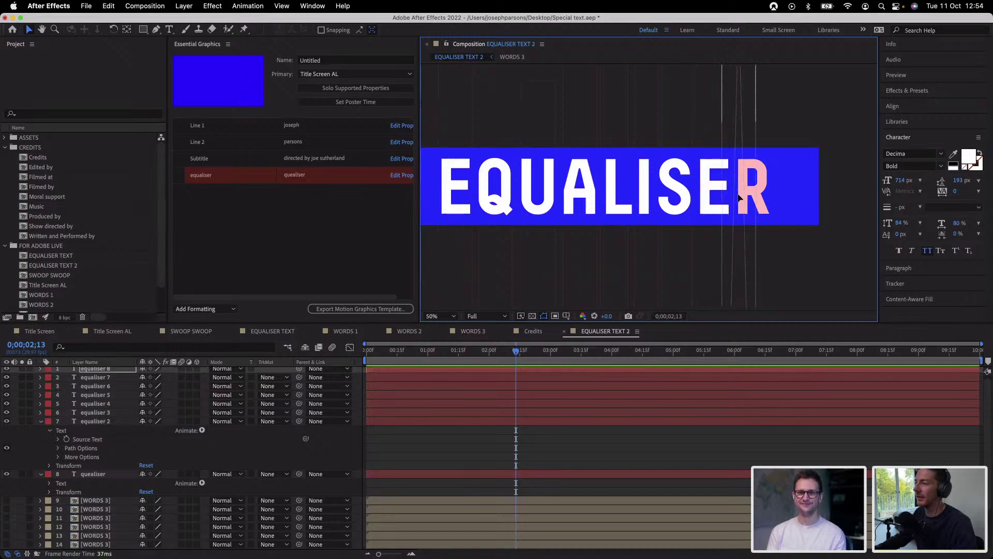
key("super+d")
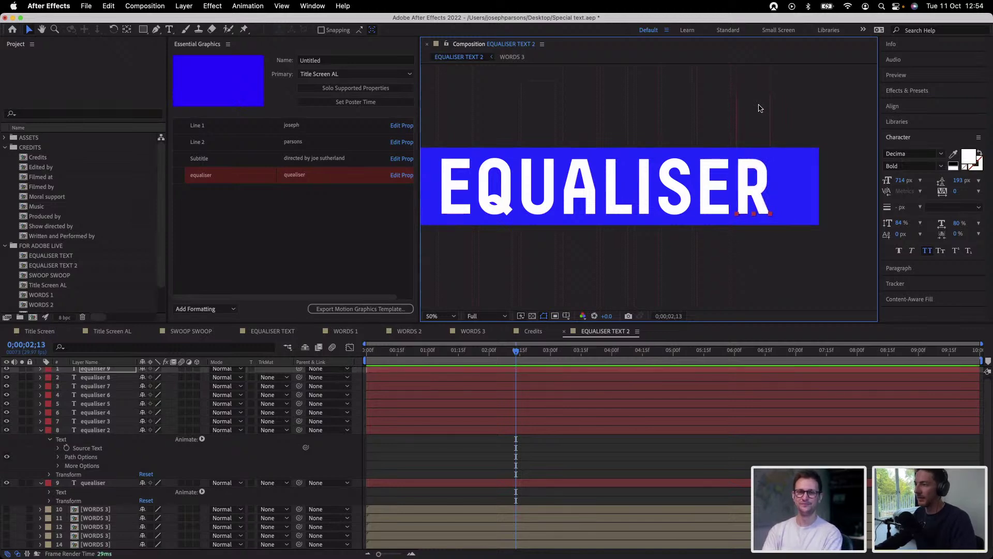
key("comma")
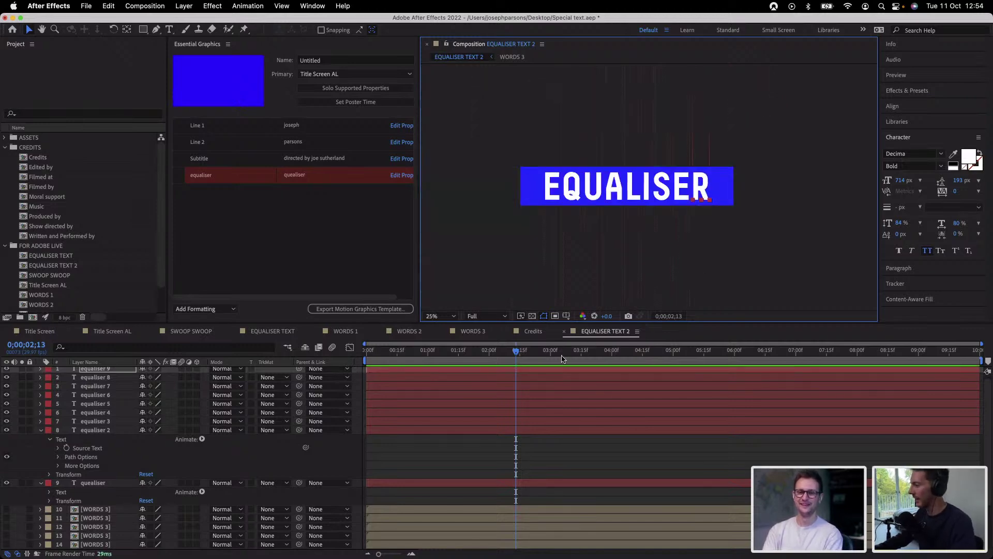
Collapse the equaliser 2 and qualiser layers, deselect all, and scrub to preview the white EQUALISER
left_click(41, 430)
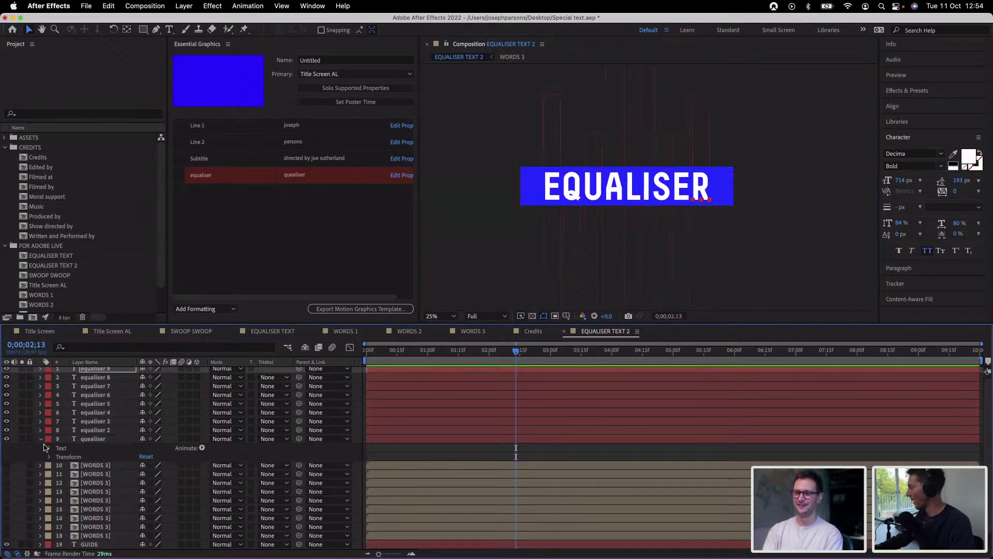
left_click(41, 439)
left_click(740, 263)
mouse_move(399, 350)
left_mouse_down()
mouse_move(368, 353)
mouse_move(435, 361)
mouse_move(394, 357)
left_mouse_up()
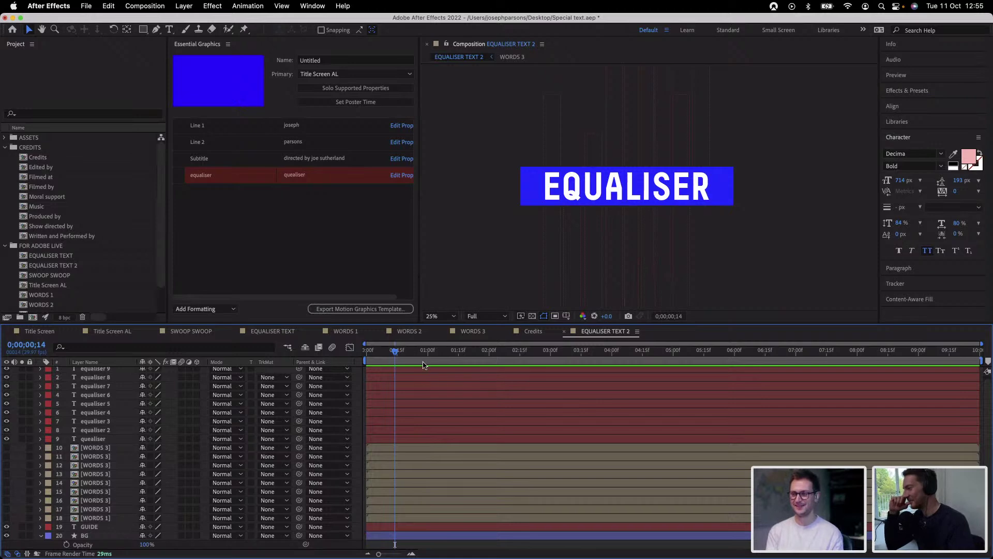
Scrub slightly later, then switch to the Title Screen AL composition showing JOSEPH, EQUALISER, PARSONS
left_click_drag(395, 354, 412, 357)
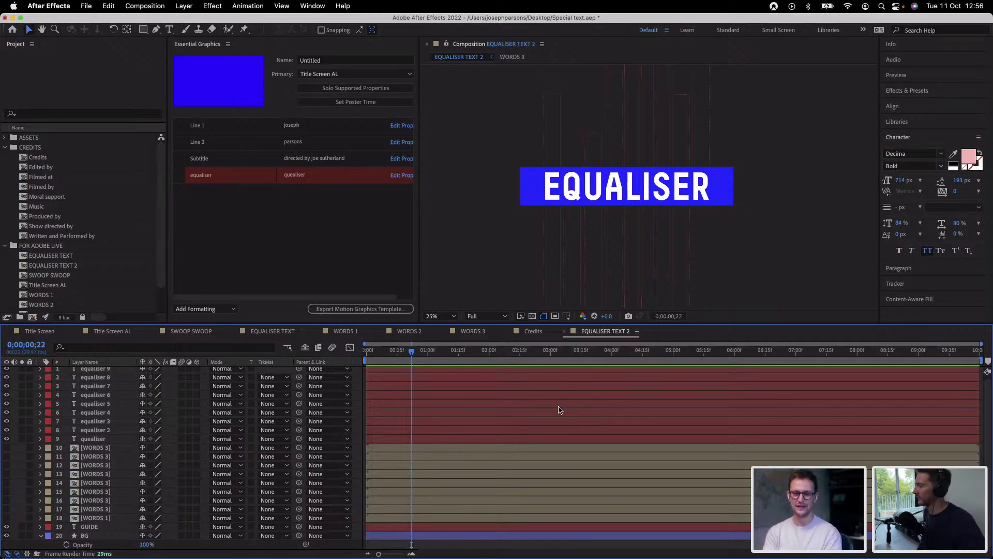
left_click(112, 331)
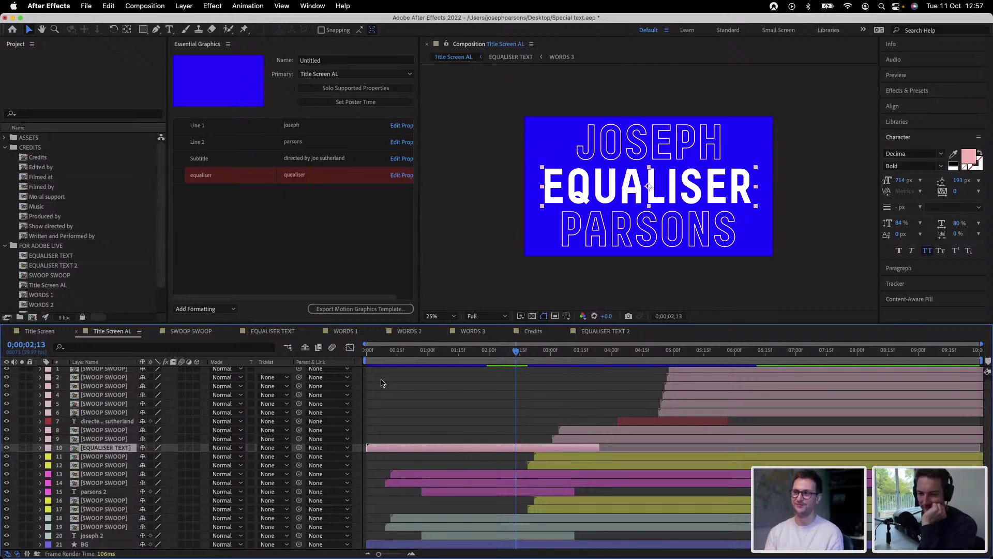
left_click(287, 213)
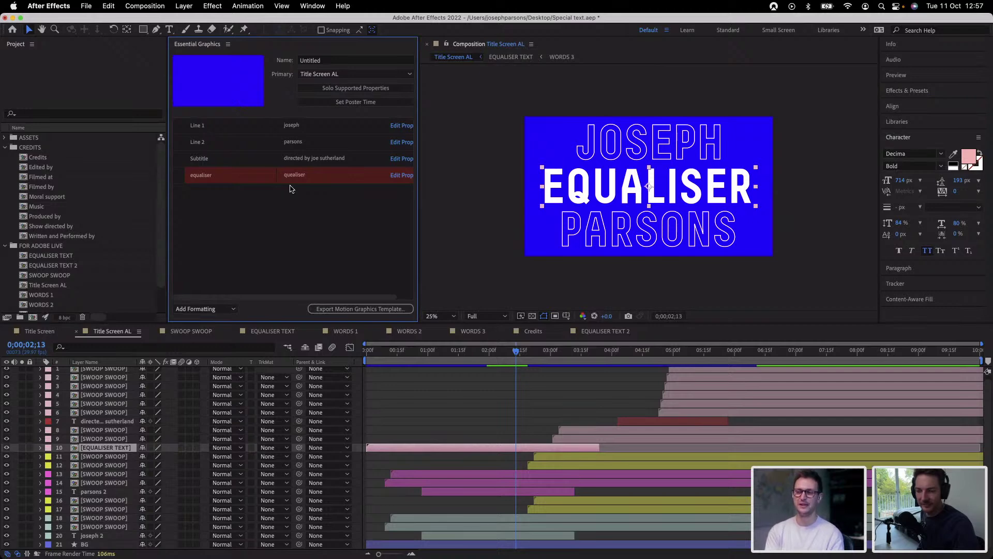
left_click(480, 431)
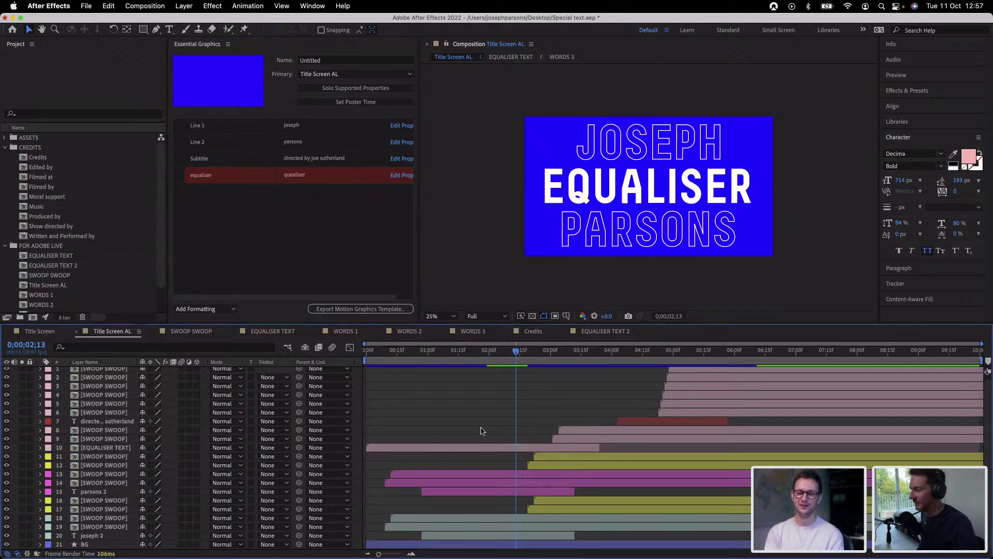